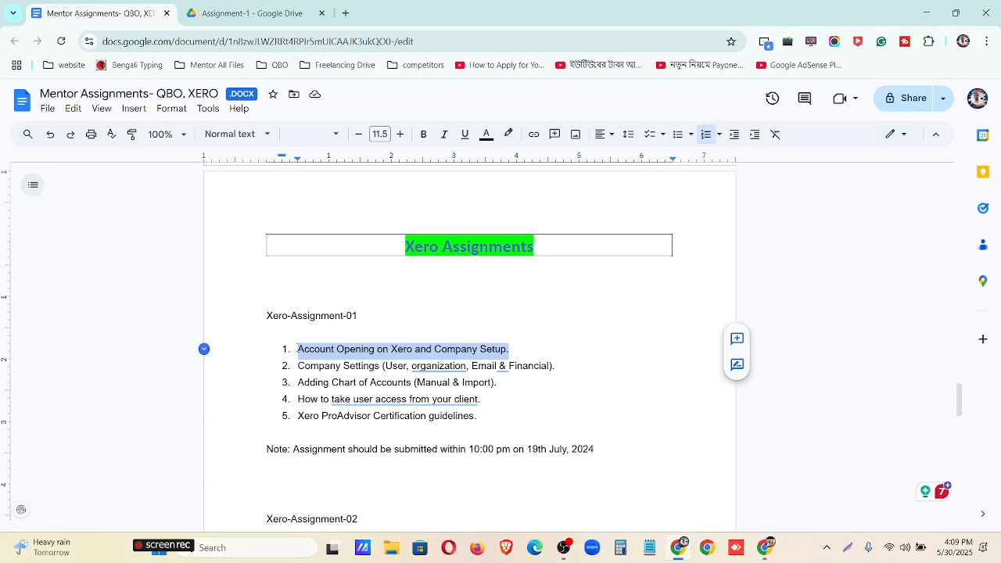
Examine the first task under Xero-Assignment-01, covering account opening on Xero and company setup
click(298, 349)
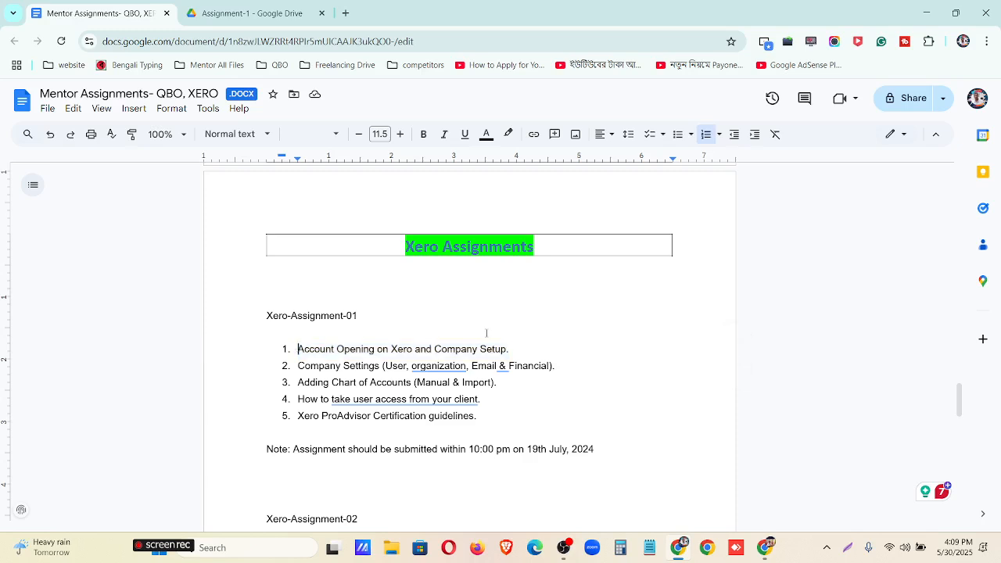
drag(436, 349, 507, 349)
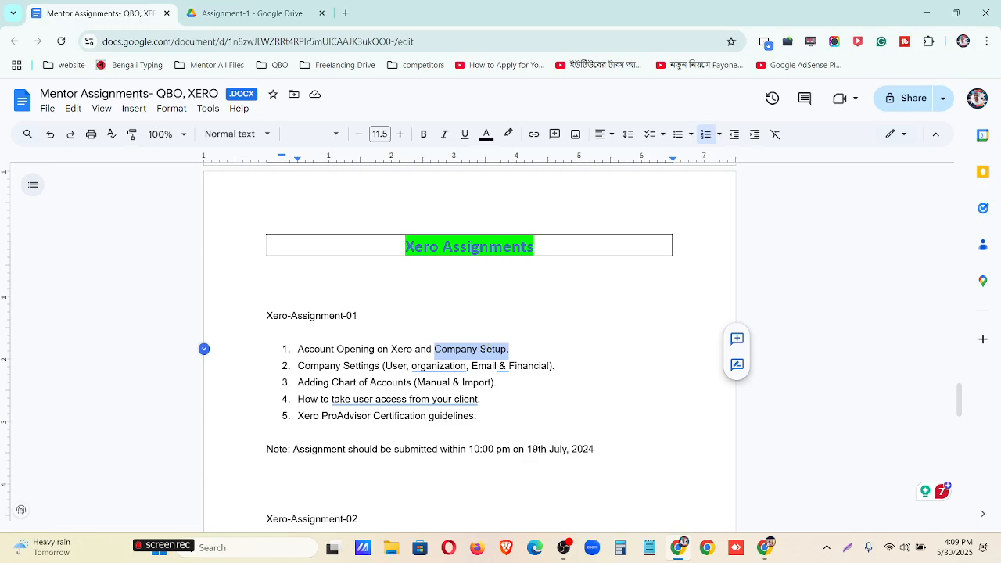
click(477, 349)
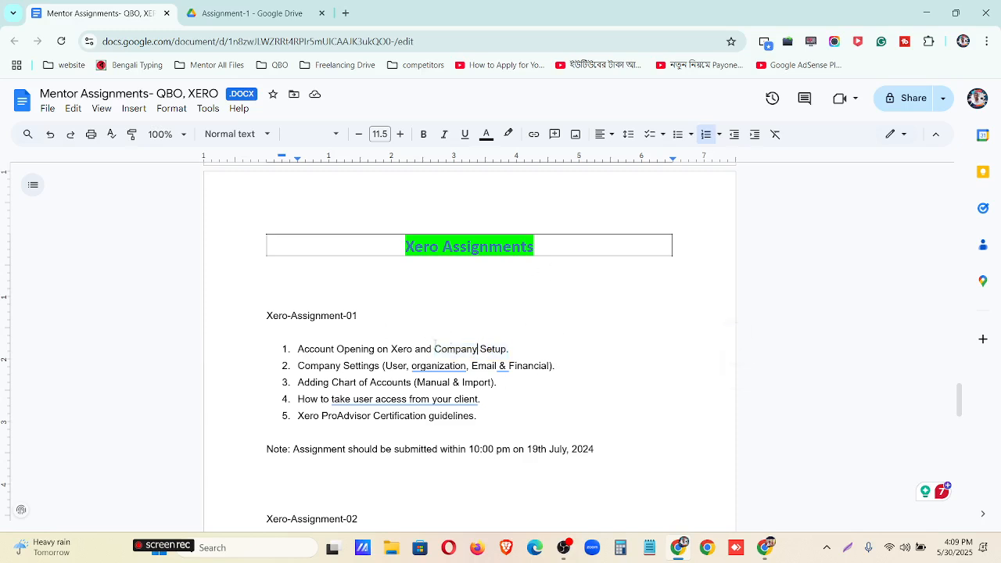
Switch to the browser window with My Xero, search the web for "xero" in a new tab and open Xero's website
click(763, 551)
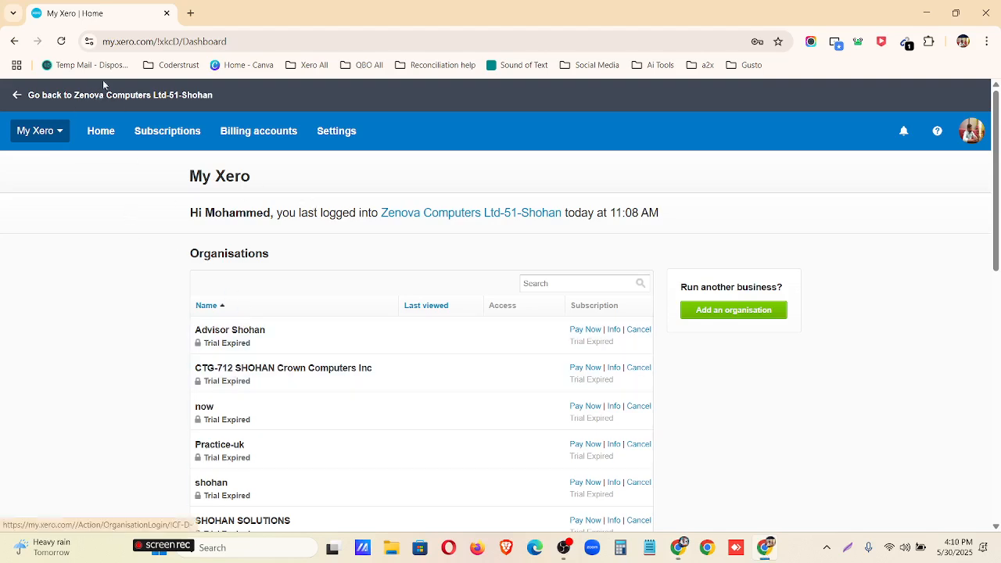
click(190, 13)
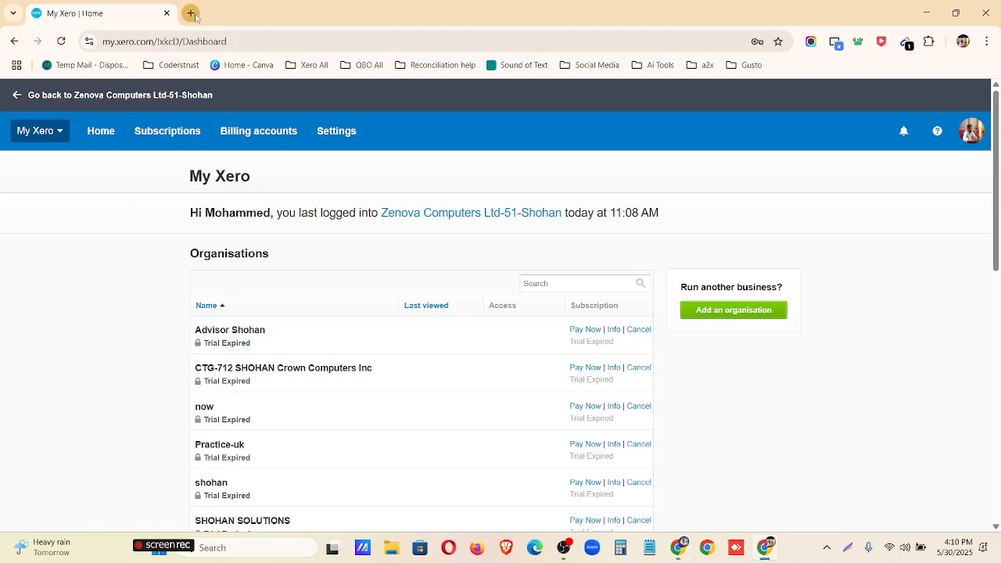
click(191, 41)
text(xero)
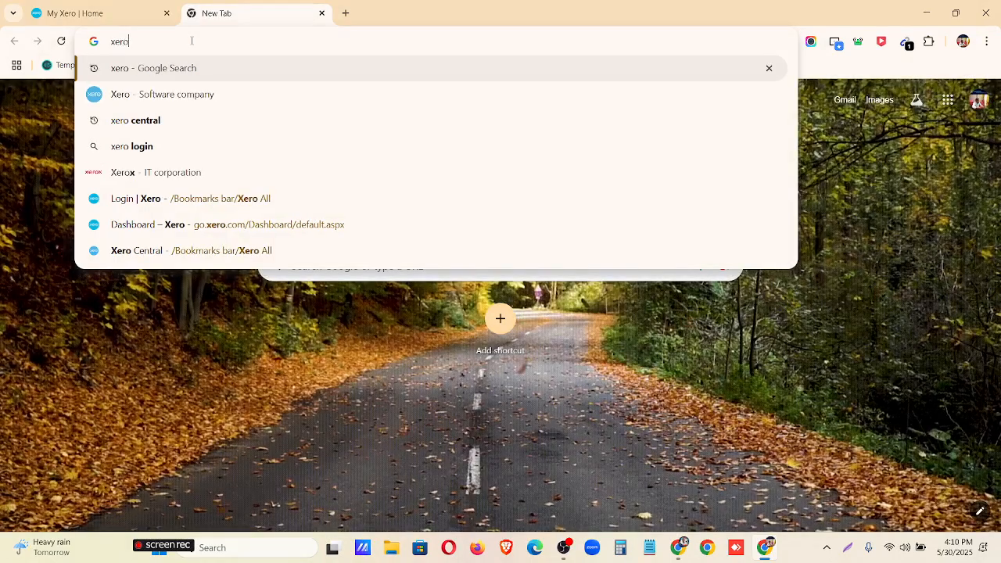
key(Return)
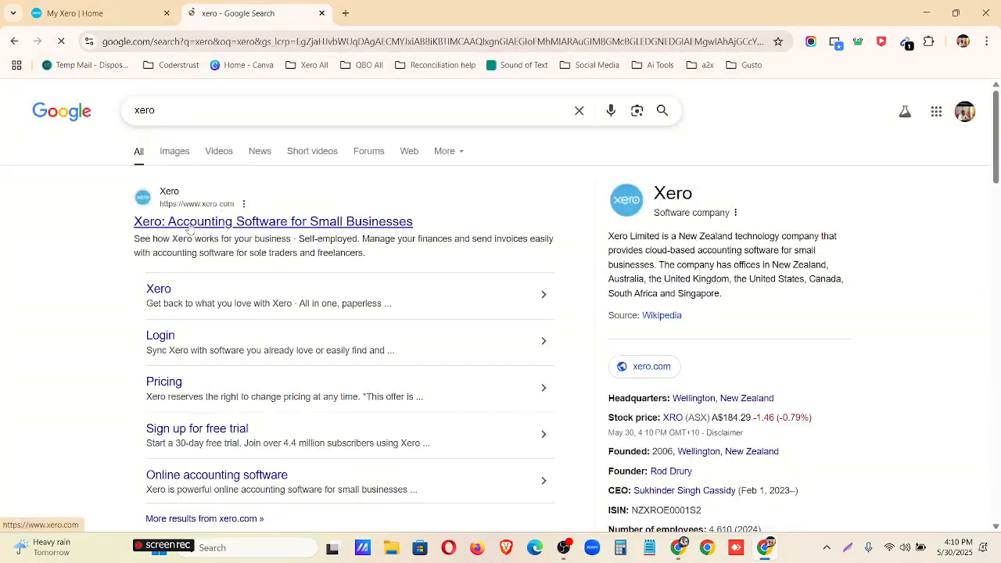
click(371, 280)
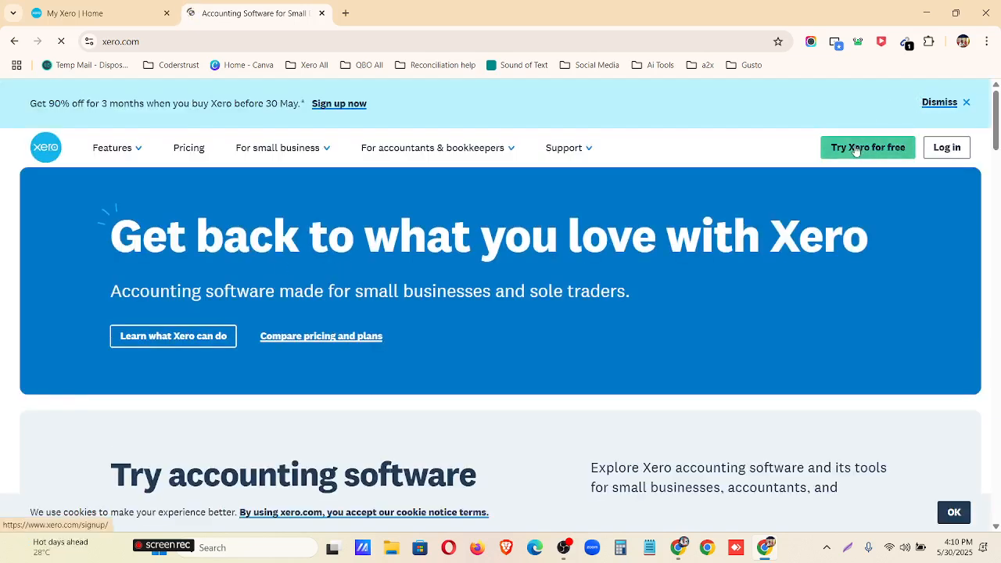
Return to the My Xero dashboard and look through the list of existing organisations and their subscription status
click(146, 4)
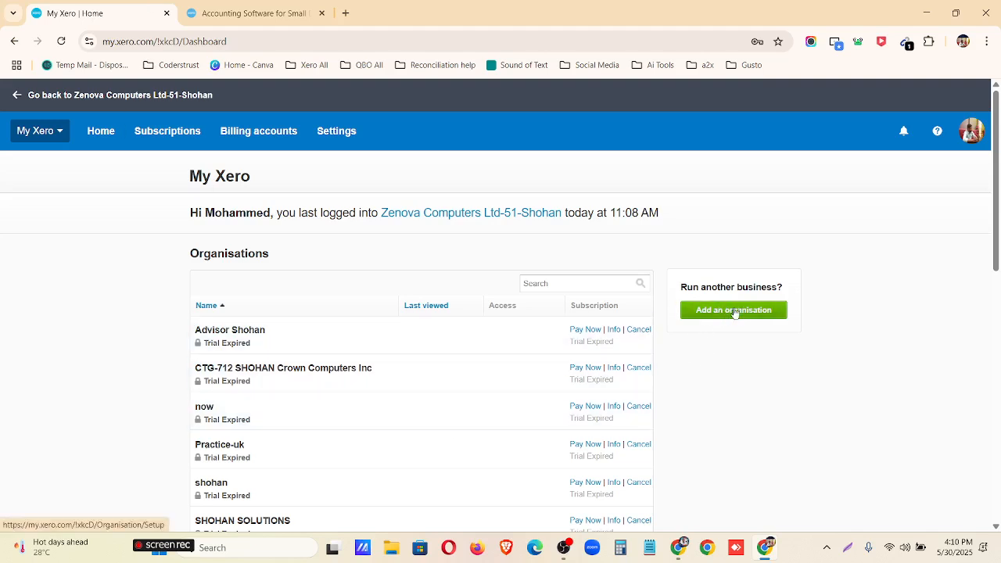
scroll(393, 429, down, 5)
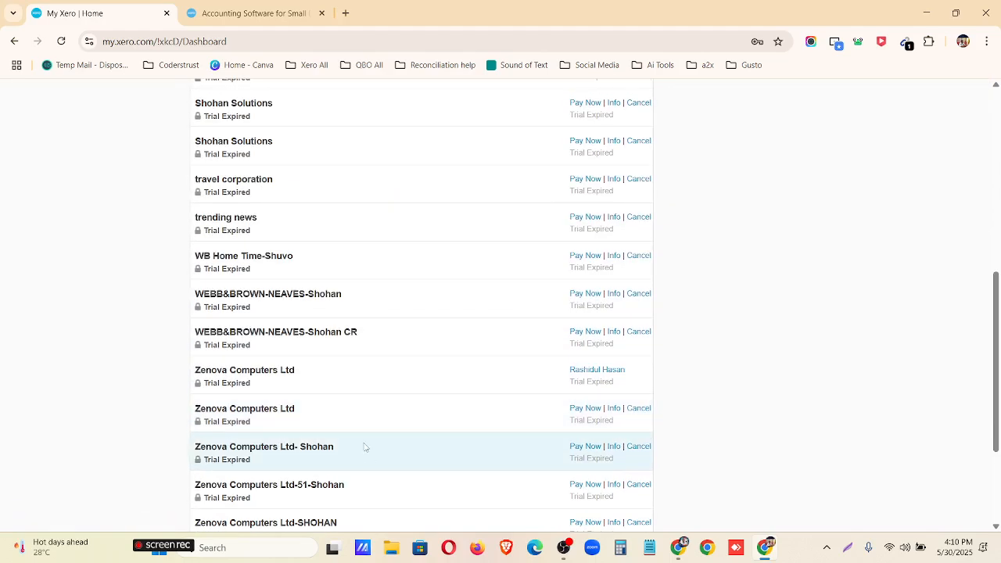
scroll(360, 438, up, 10)
scroll(347, 391, down, 10)
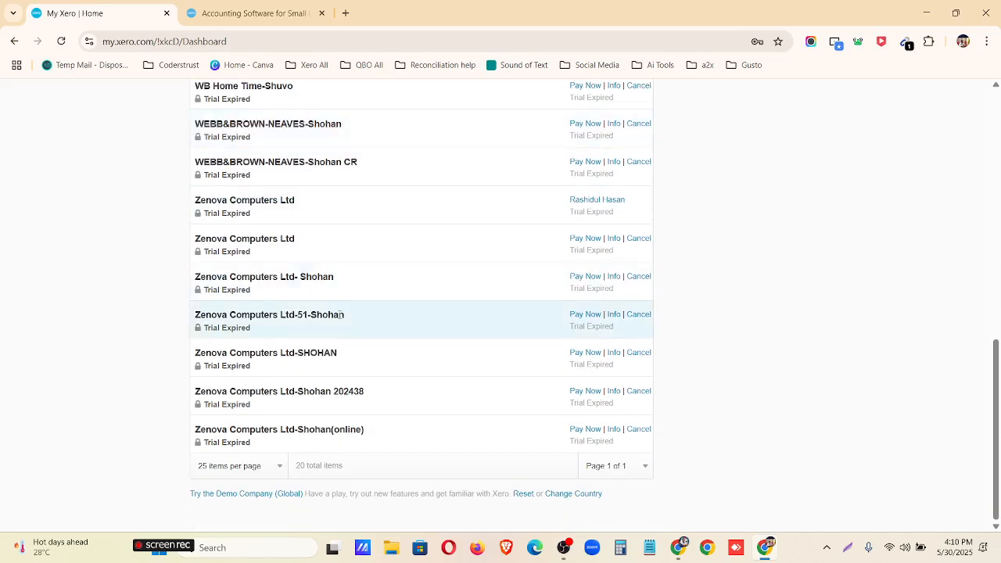
scroll(328, 415, up, 3)
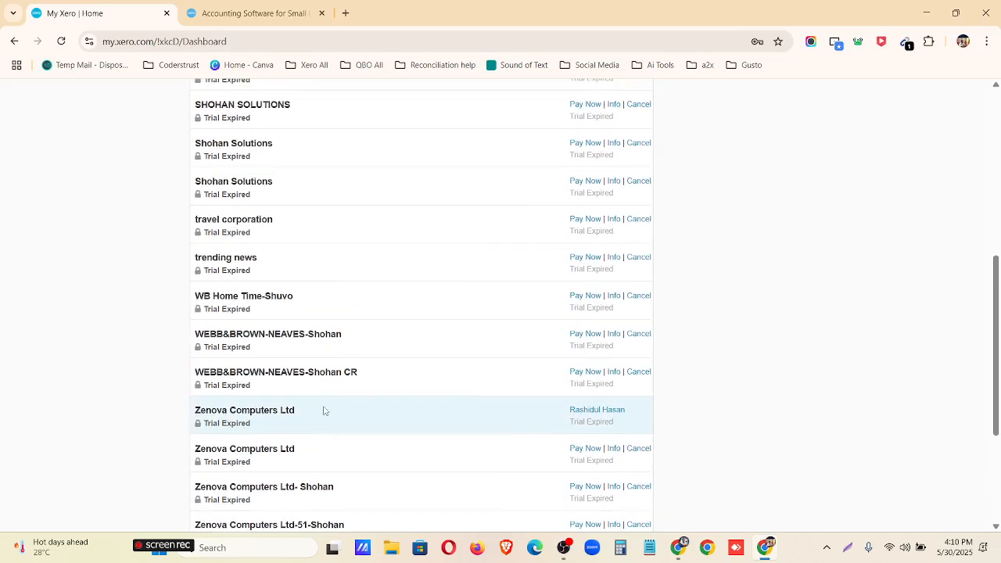
scroll(323, 410, up, 5)
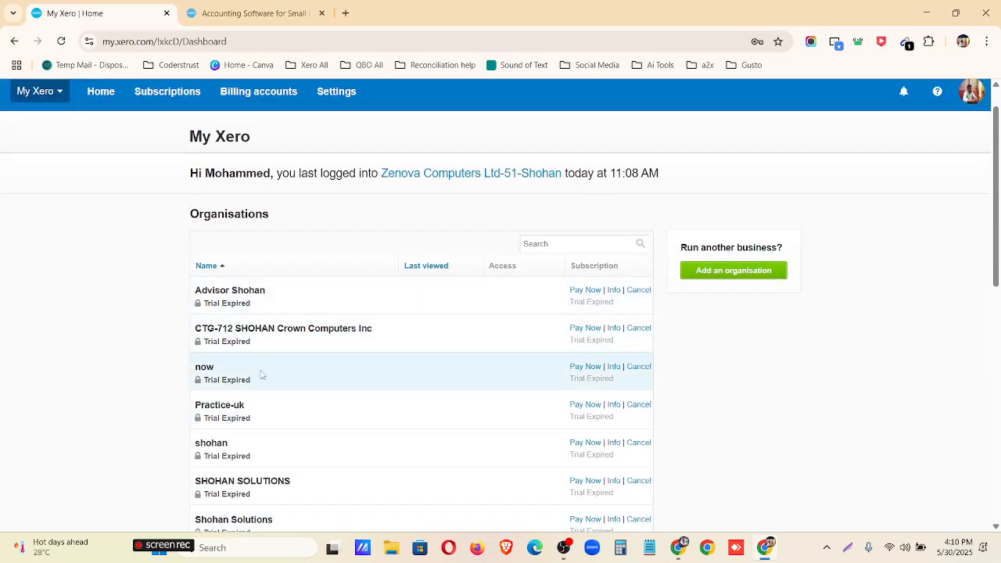
scroll(264, 407, down, 2)
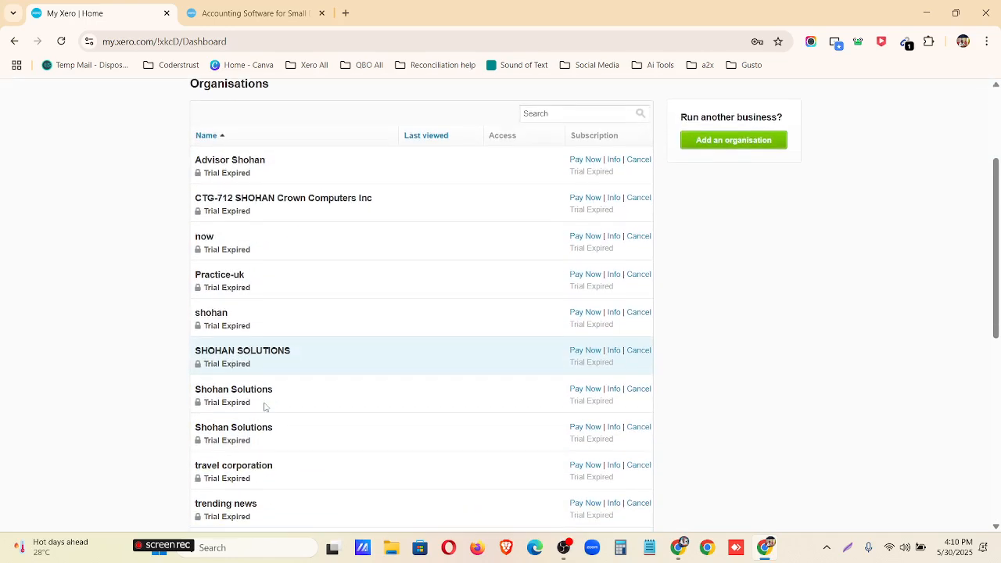
scroll(269, 404, up, 3)
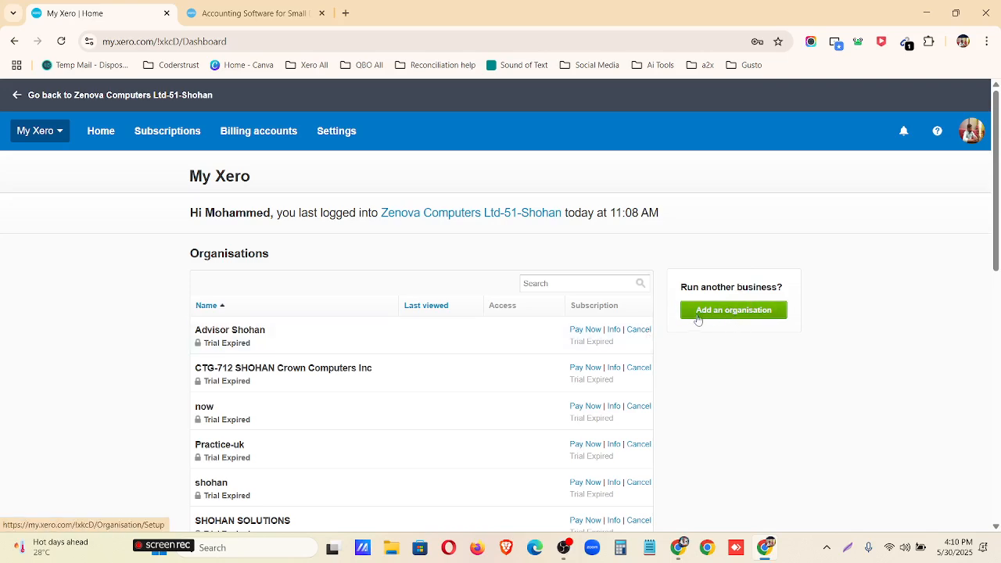
Start adding a new organisation from the My Xero dashboard and begin filling in its business name
click(735, 312)
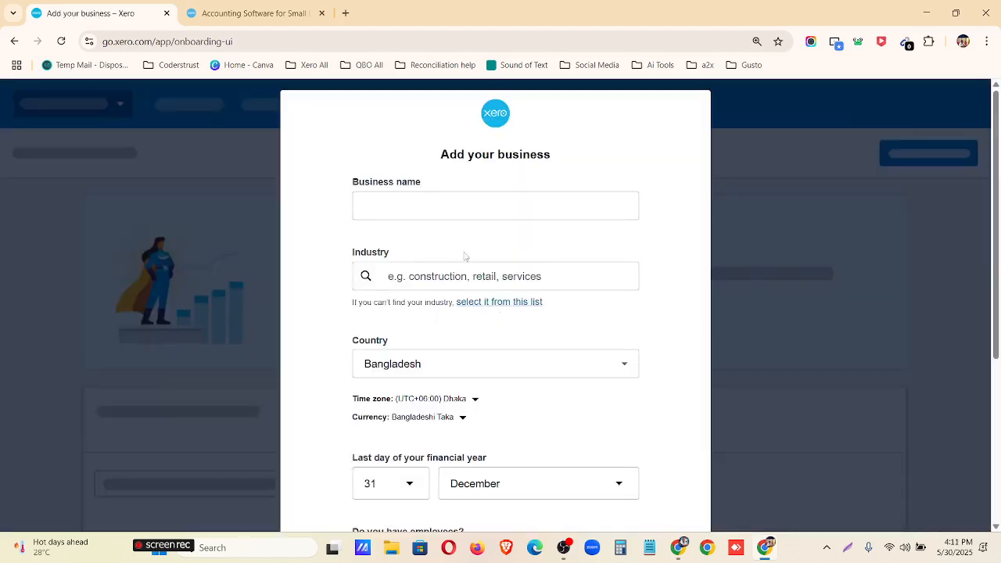
drag(437, 157, 556, 159)
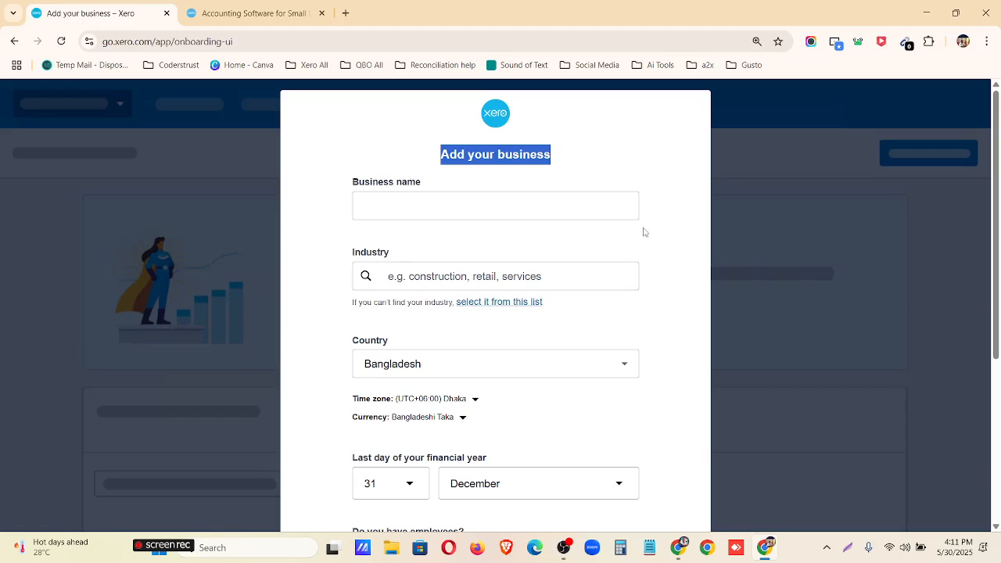
click(408, 205)
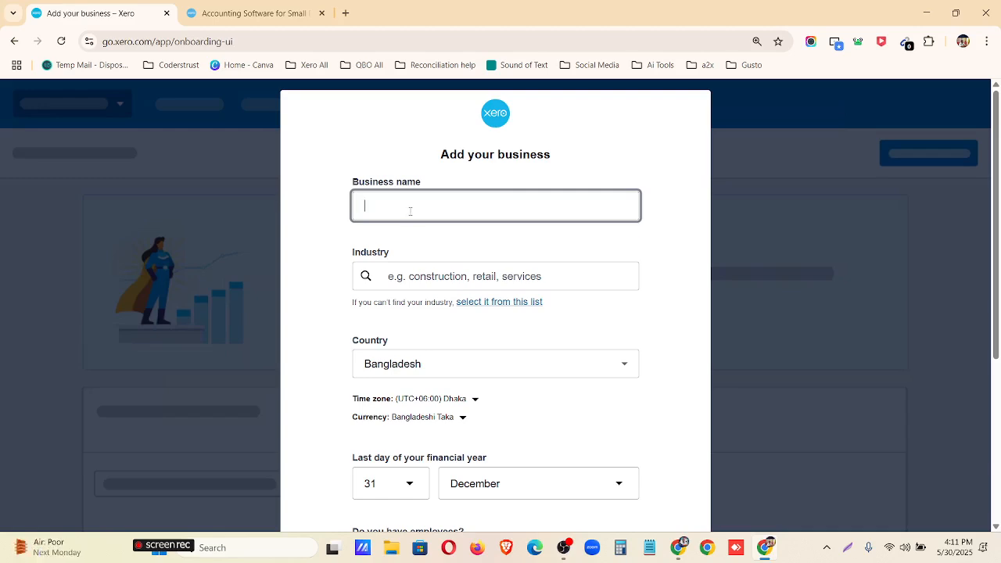
Switch to the Assignment-1 folder in Google Drive, open the zenova-computers Database document and preview Zonava-Logo.jpg
click(680, 549)
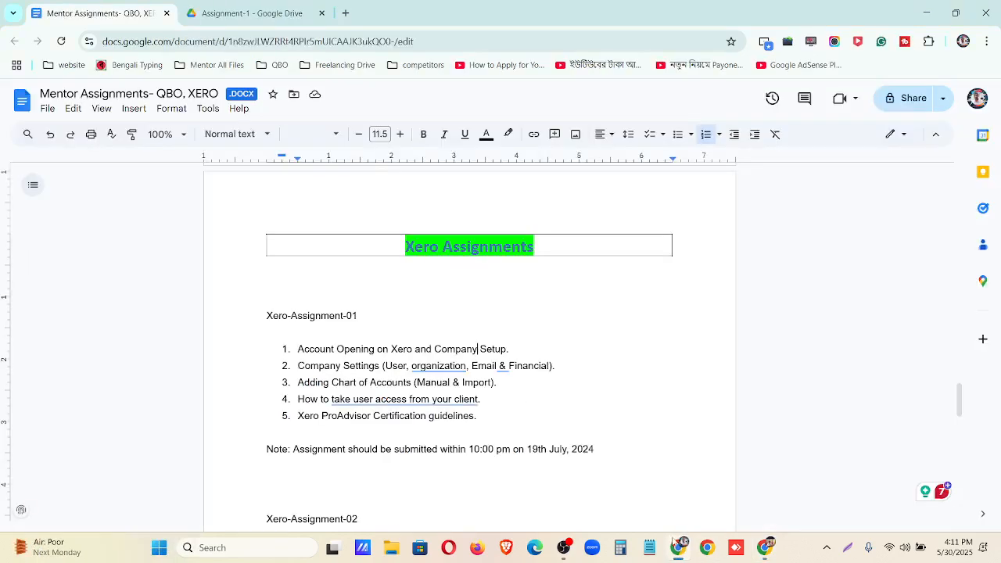
click(251, 11)
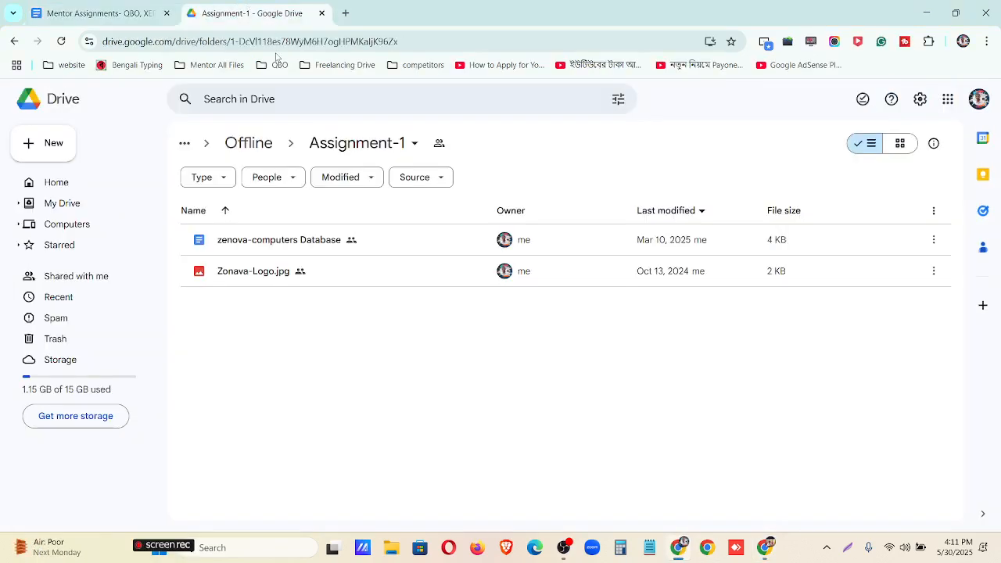
double_click(321, 241)
click(283, 8)
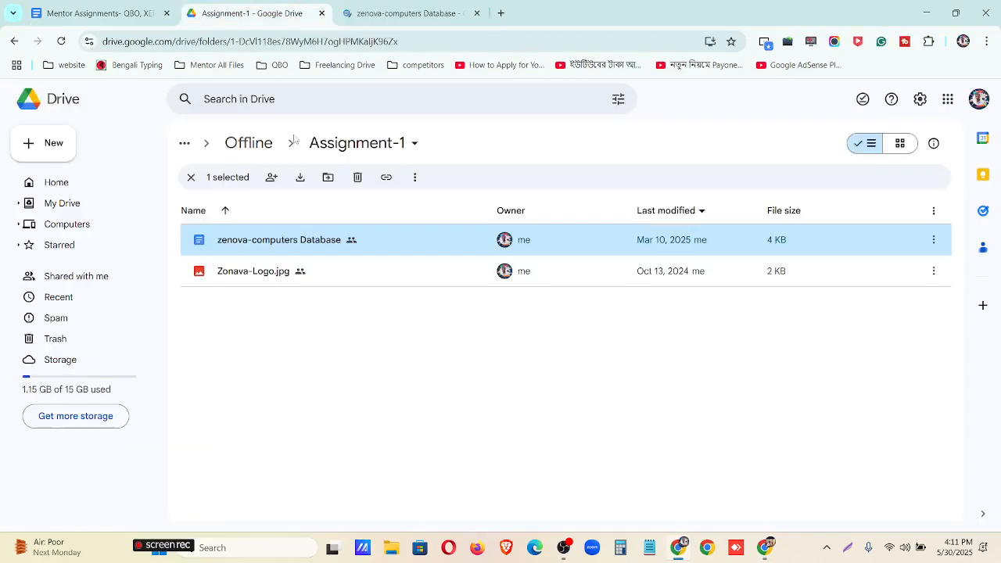
double_click(320, 270)
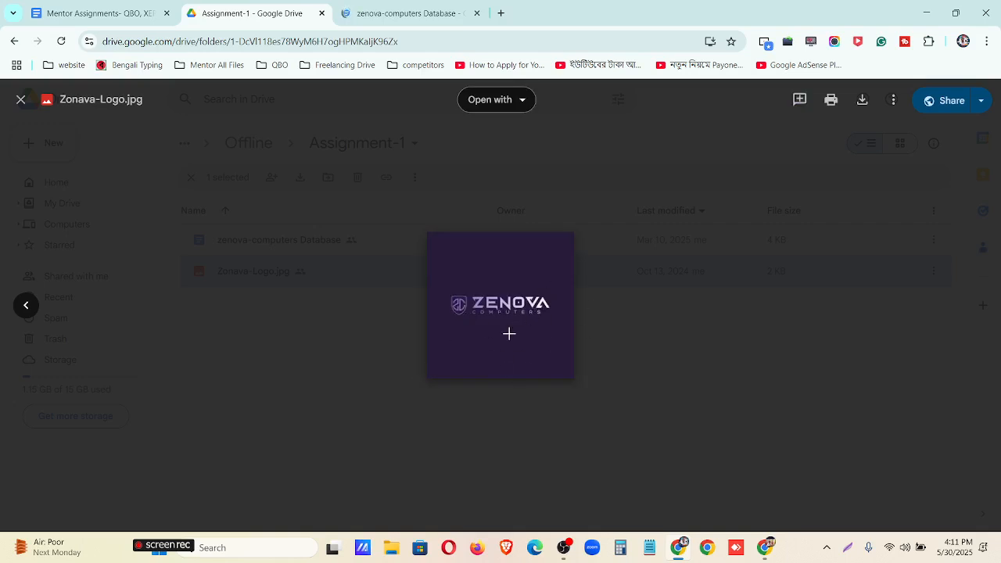
Look through the zenova-computers Database document, from the company information to the charts of accounts
click(379, 17)
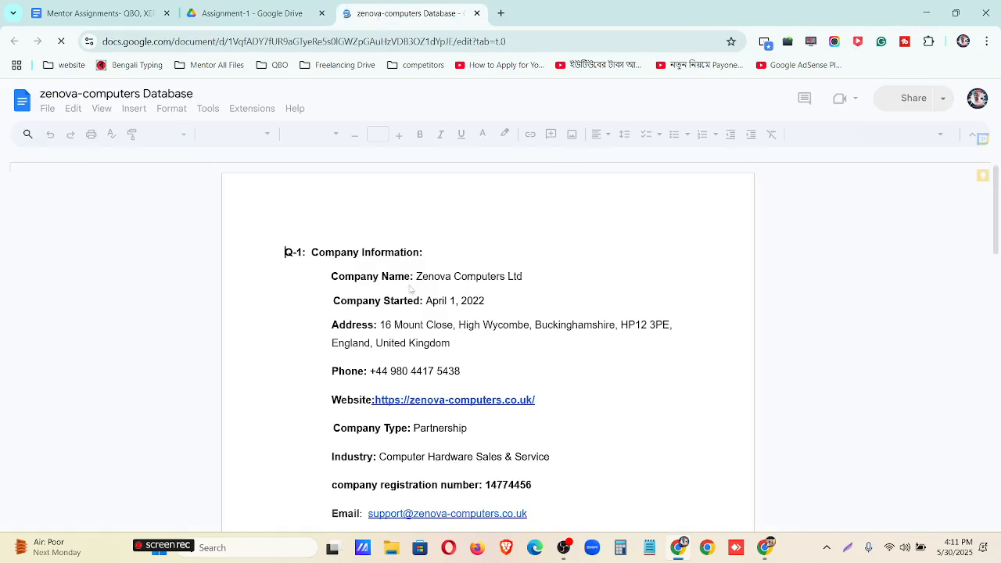
scroll(470, 290, down, 10)
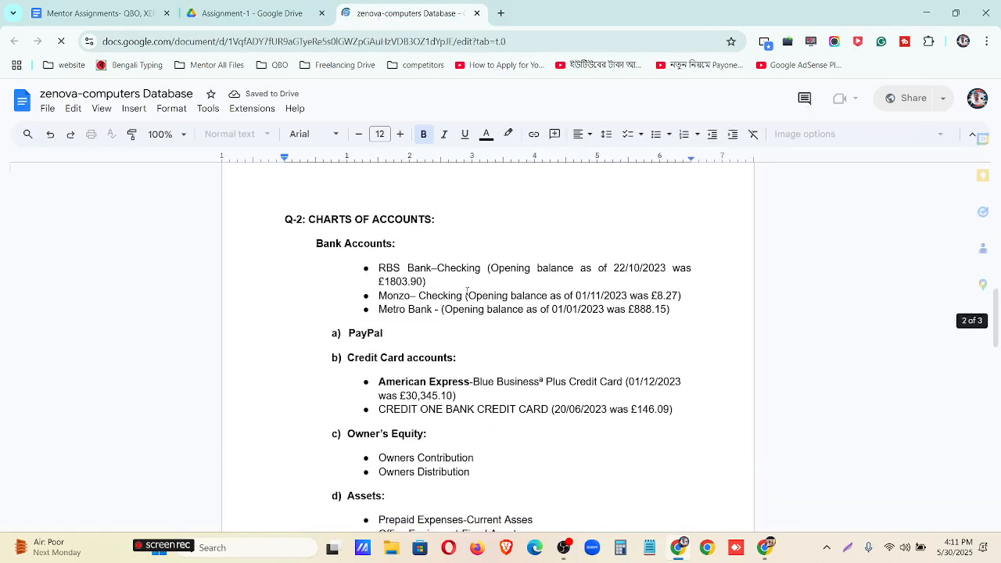
scroll(467, 291, down, 12)
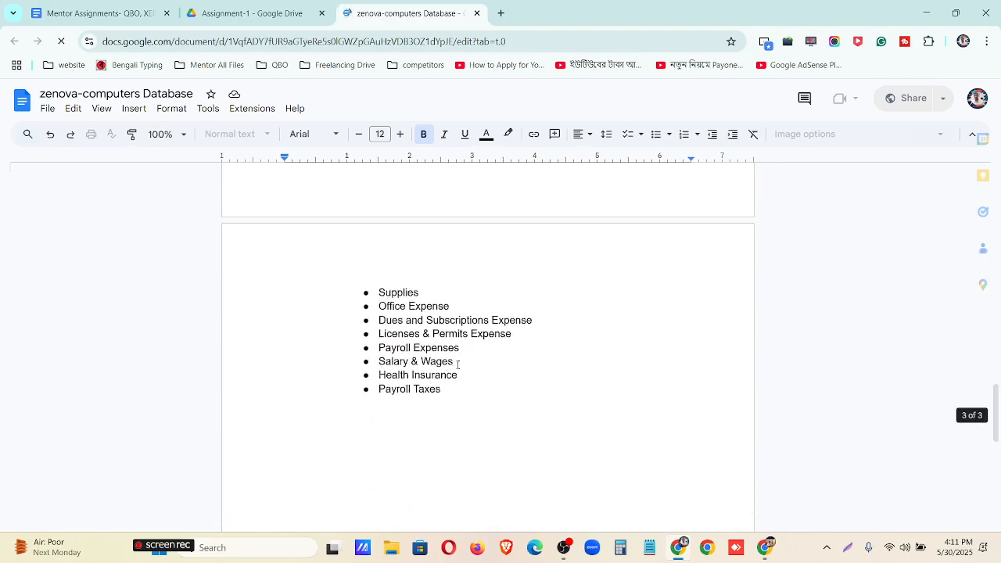
scroll(458, 364, up, 20)
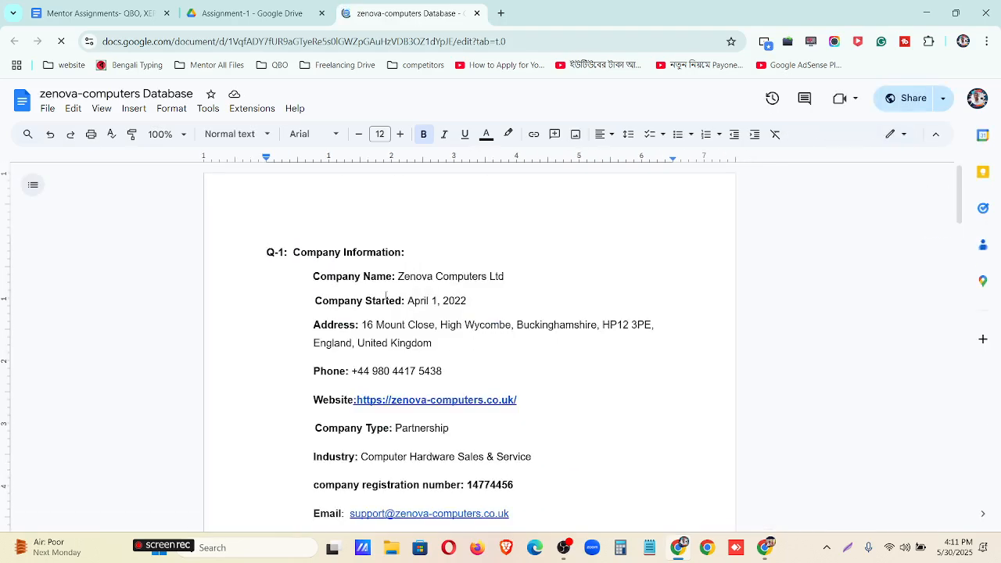
Copy the company name from the document and enter "Zenova Computers Ltd" as the business name in Xero
drag(399, 277, 505, 277)
key(ctrl+c)
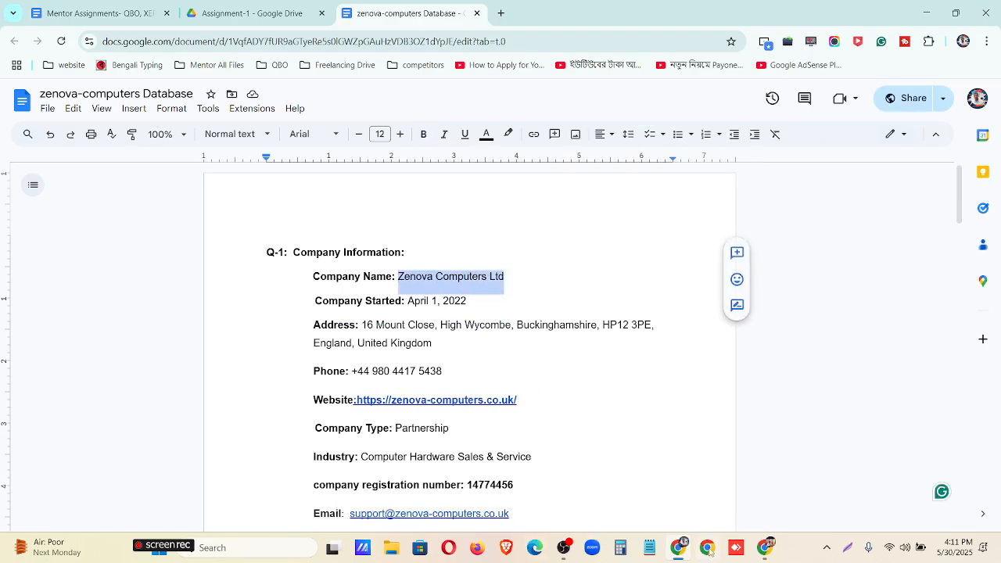
click(766, 548)
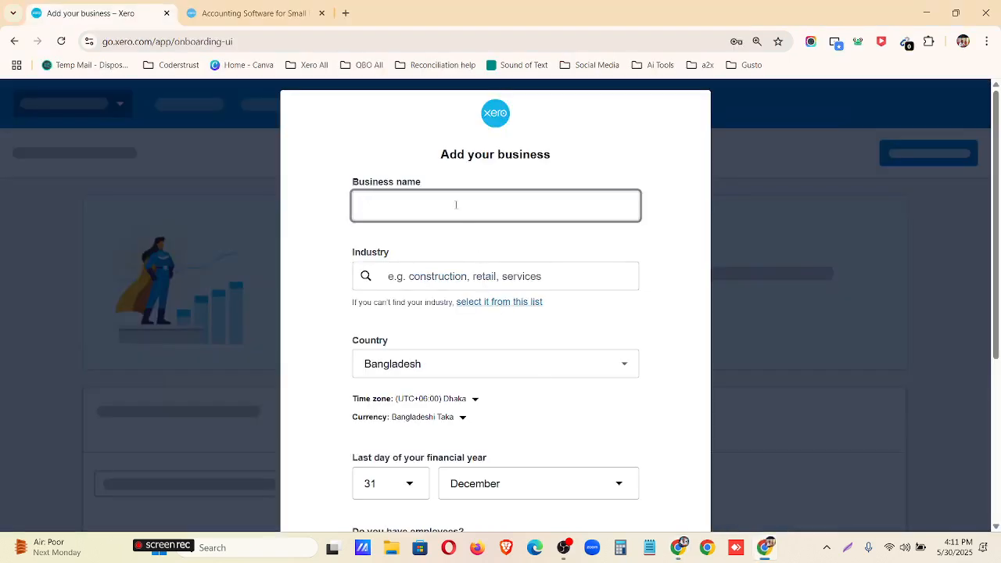
key(ctrl+v)
Copy the industry from the company document and search Xero's Industry field for "Computer Hardware Sales & Service"
click(426, 282)
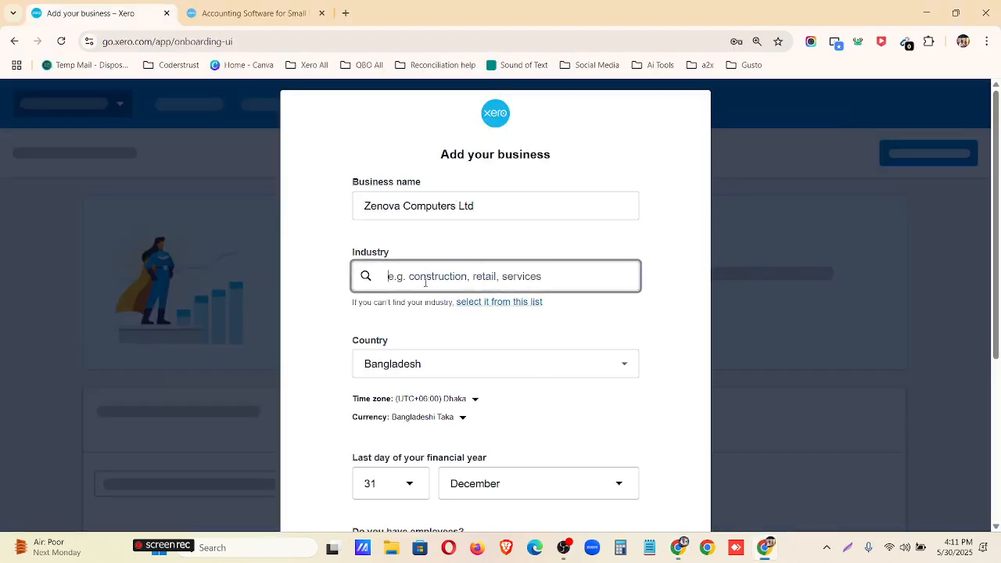
key(alt+Tab)
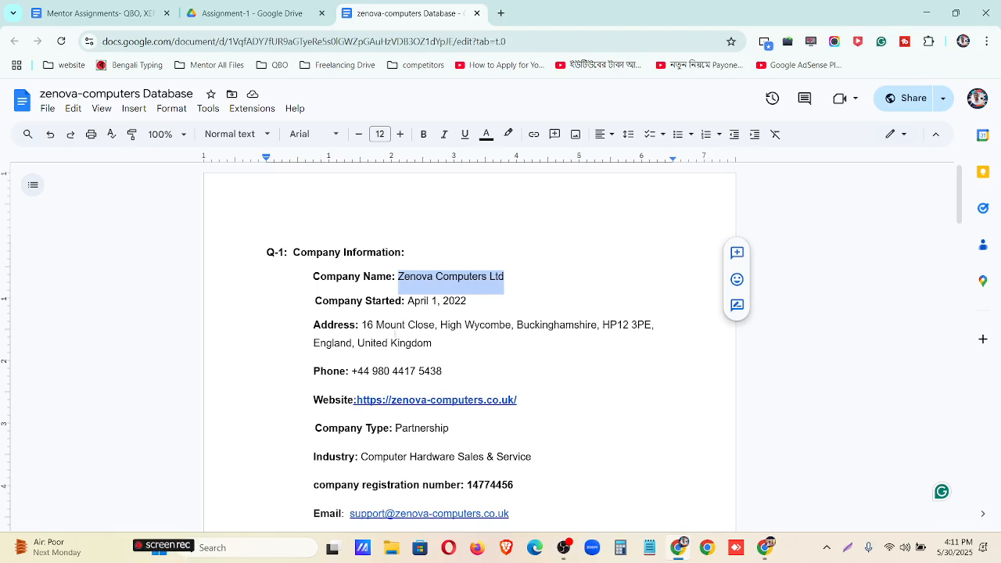
drag(361, 392, 534, 399)
key(ctrl+c)
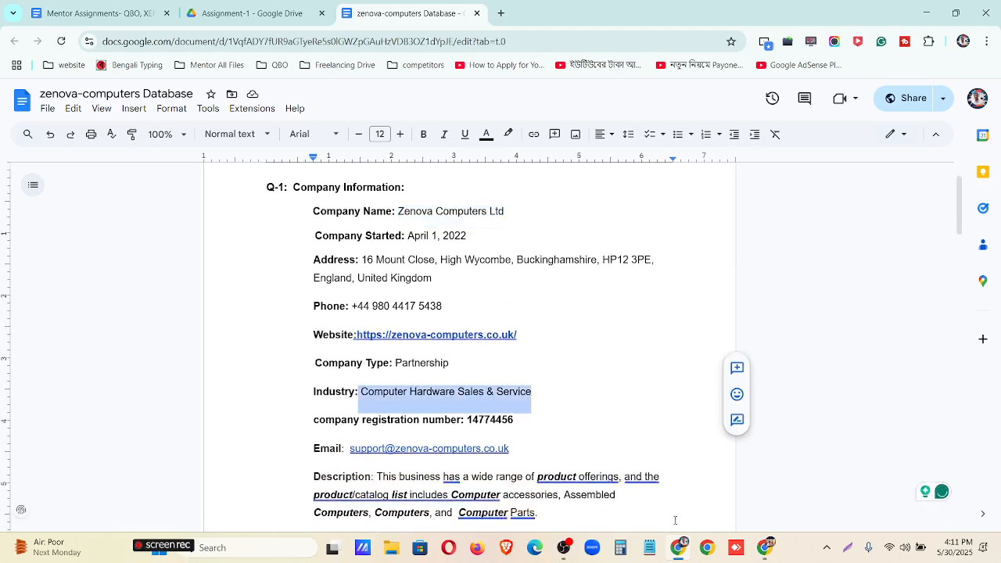
key(alt+Tab)
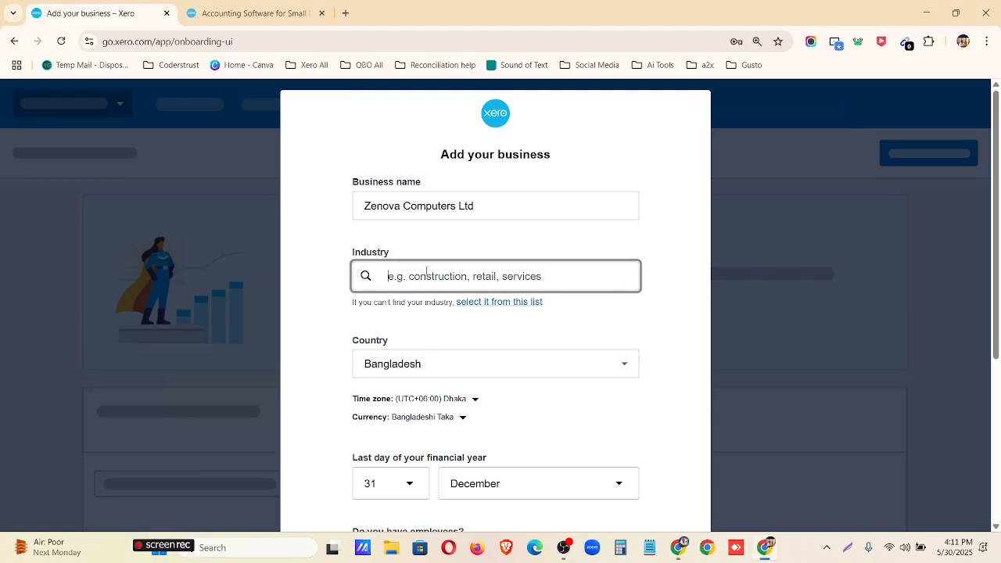
key(ctrl+v)
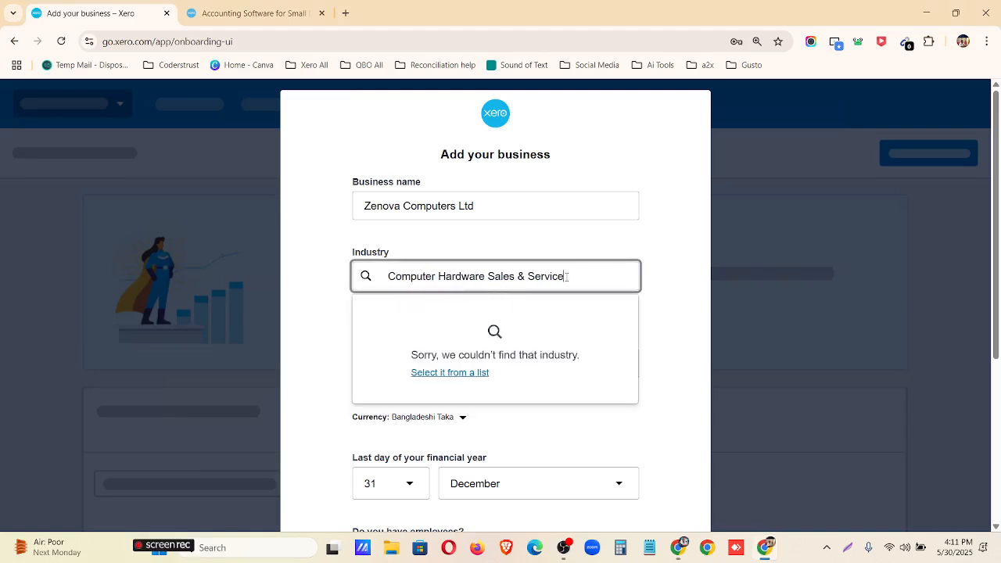
Shorten the industry search text to "Computer" to bring up matching industries
key(BackSpace)
key(BackSpace)
key(BackSpace)
key(BackSpace)
key(BackSpace)
key(BackSpace)
key(BackSpace)
key(BackSpace)
key(BackSpace)
key(BackSpace)
key(BackSpace)
key(BackSpace)
key(BackSpace)
key(BackSpace)
key(BackSpace)
key(BackSpace)
key(BackSpace)
key(BackSpace)
key(BackSpace)
key(BackSpace)
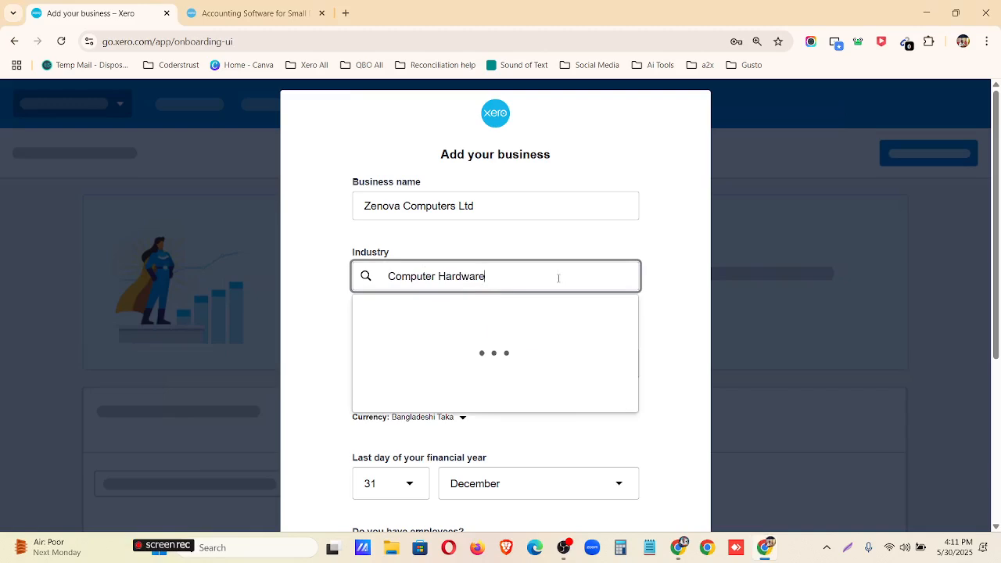
key(BackSpace)
key(BackSpace)
key(BackSpace)
key(BackSpace)
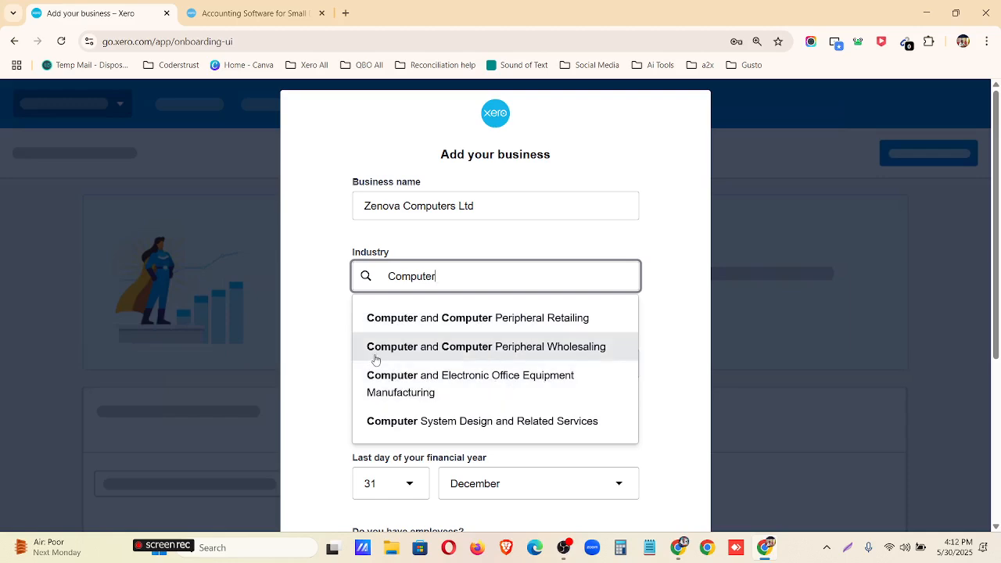
Choose "Computer and Computer Peripheral Wholesaling" as the industry and open the list of countries
click(550, 349)
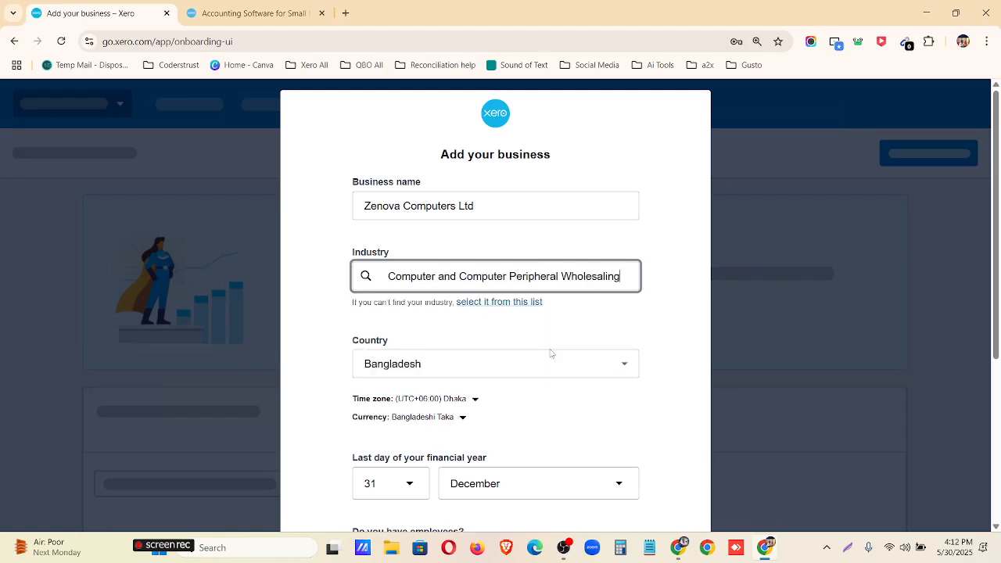
click(447, 365)
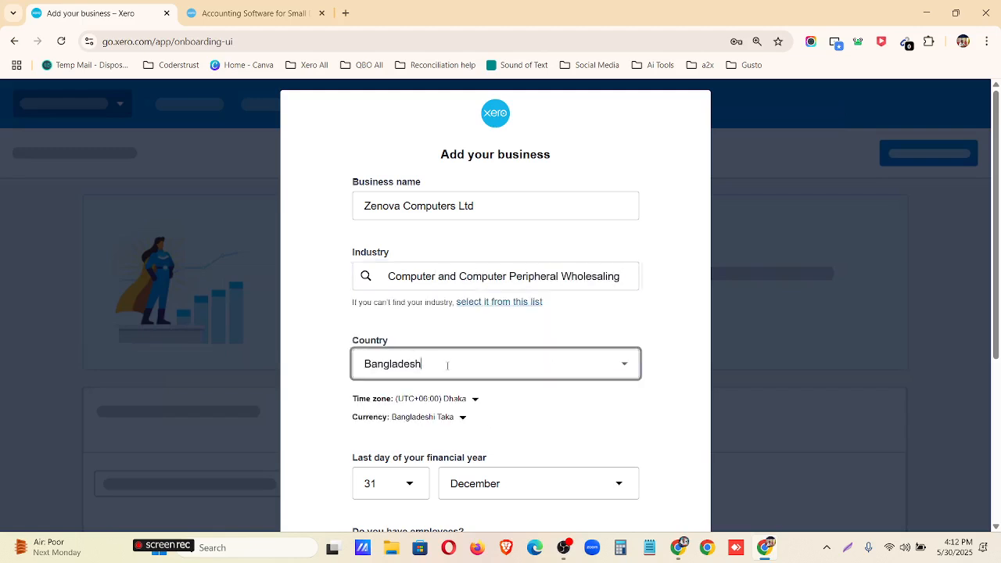
click(626, 361)
Switch to the zenova-computers Database document and check the company information and account lists for the company's country
click(679, 549)
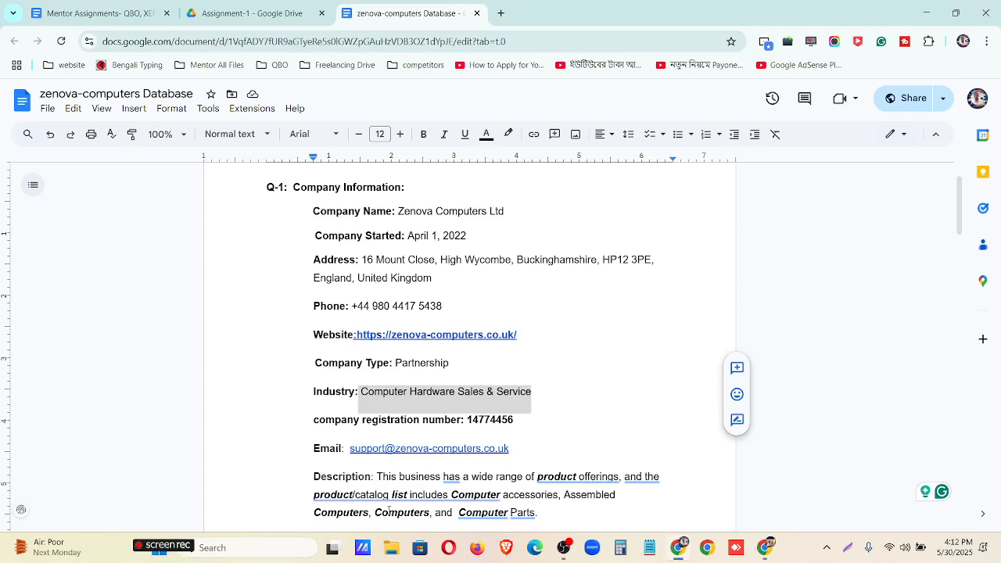
scroll(443, 313, up, 1)
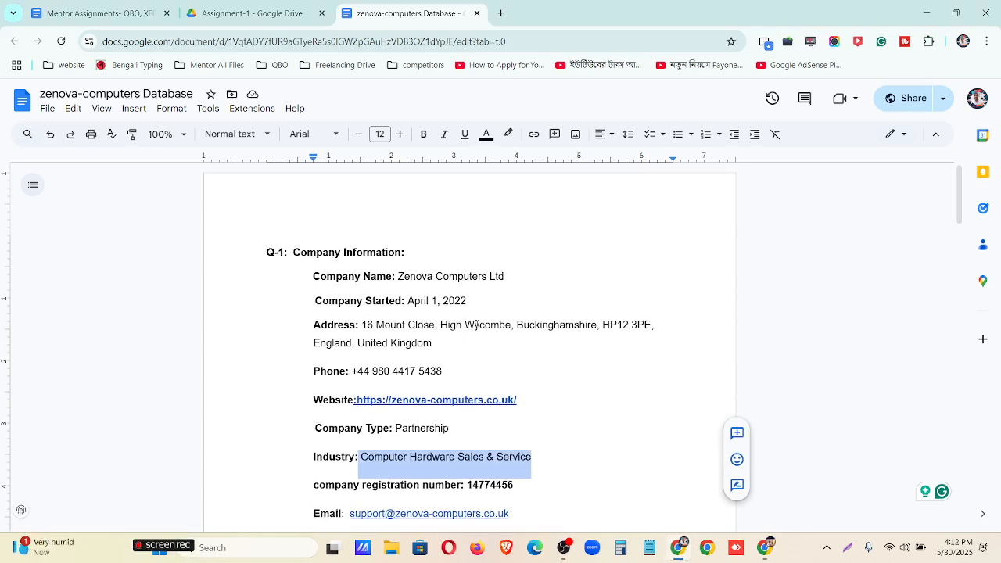
scroll(476, 324, down, 2)
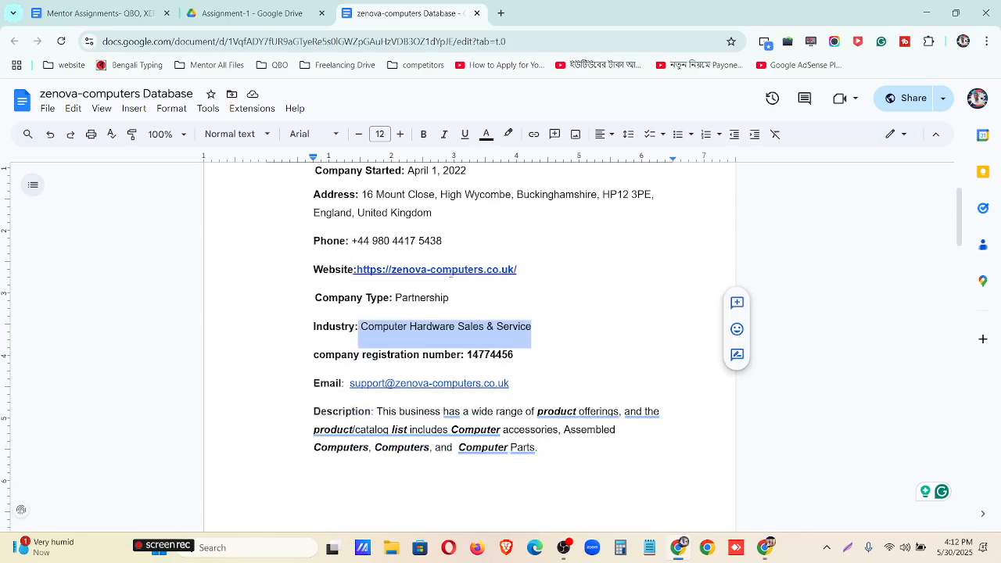
click(515, 344)
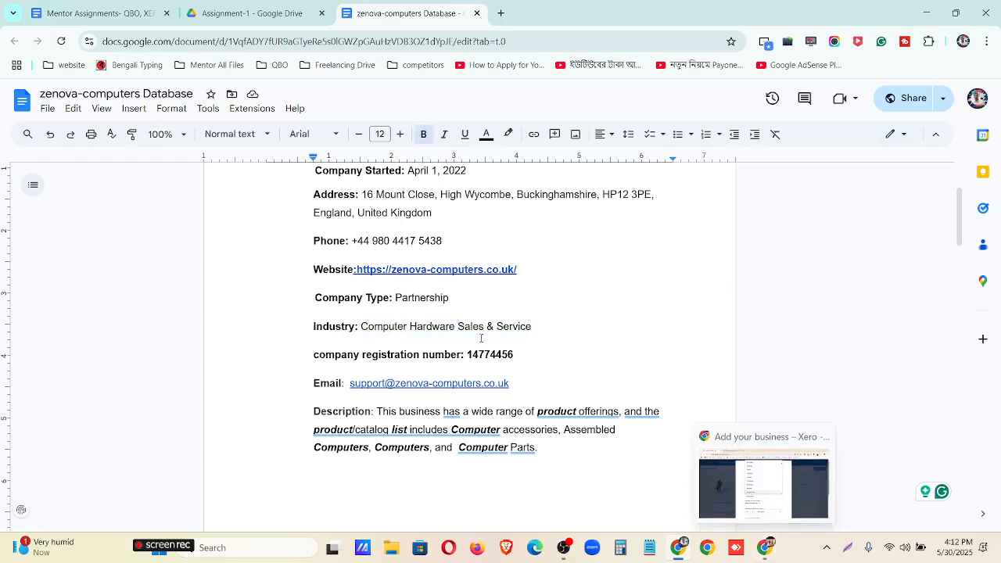
scroll(481, 338, down, 10)
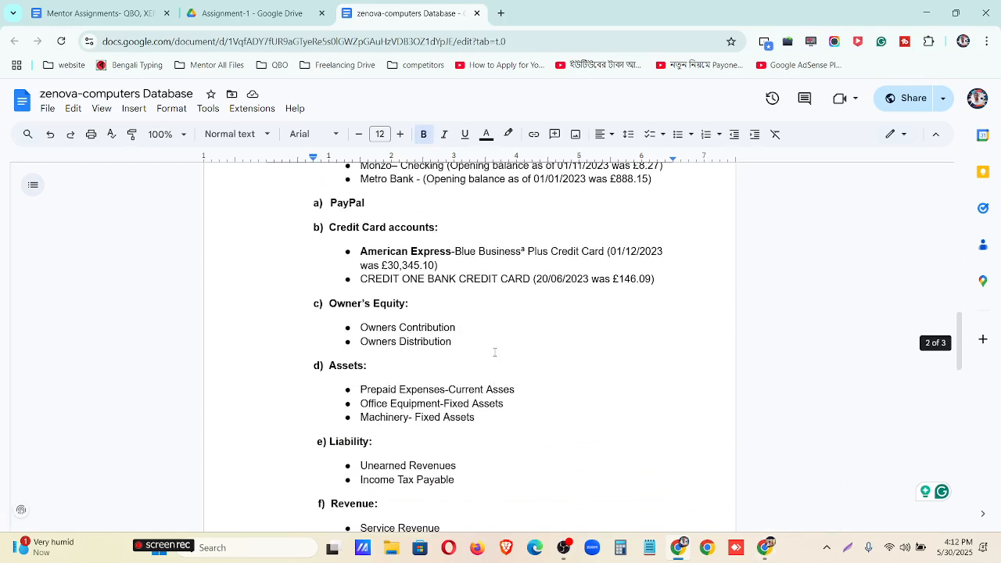
scroll(494, 352, up, 1)
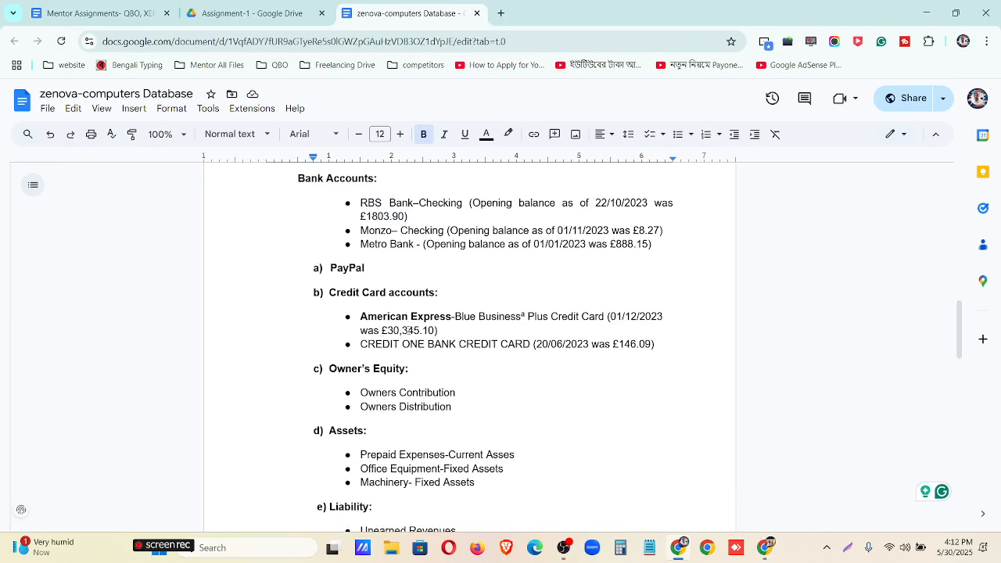
Return to the Xero business form and set the country to United Kingdom
click(766, 547)
scroll(455, 294, down, 1)
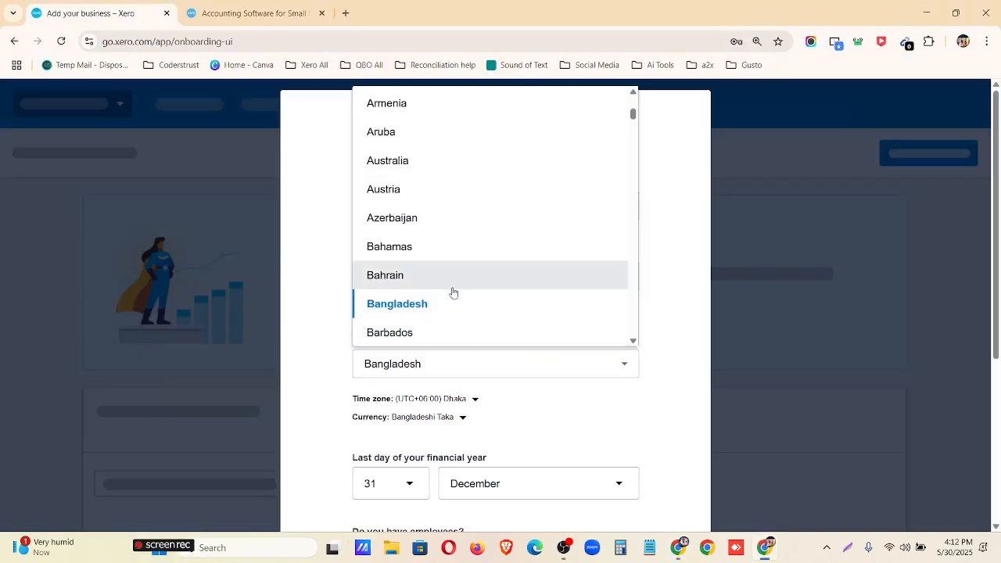
scroll(450, 274, up, 4)
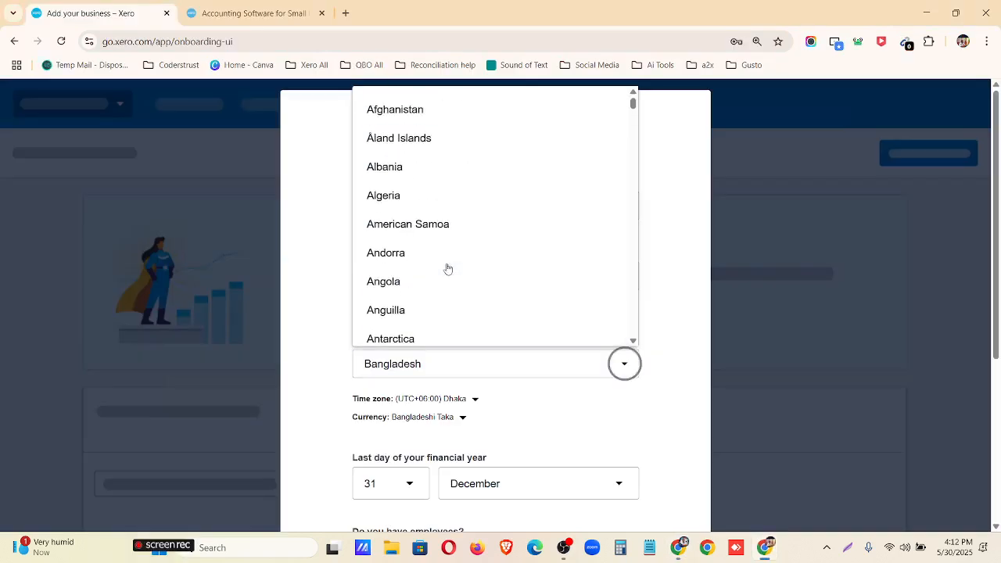
scroll(447, 268, down, 20)
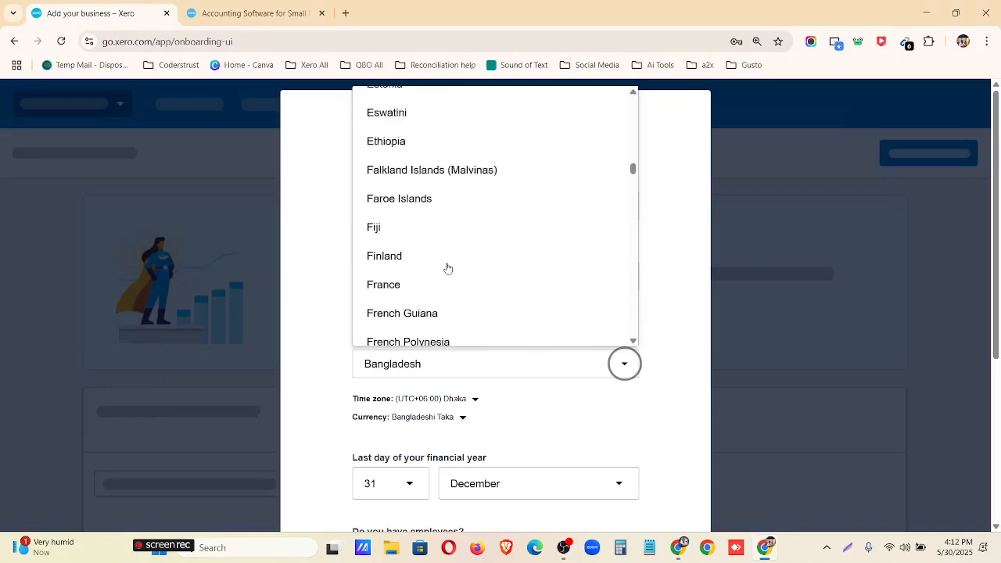
scroll(447, 268, down, 18)
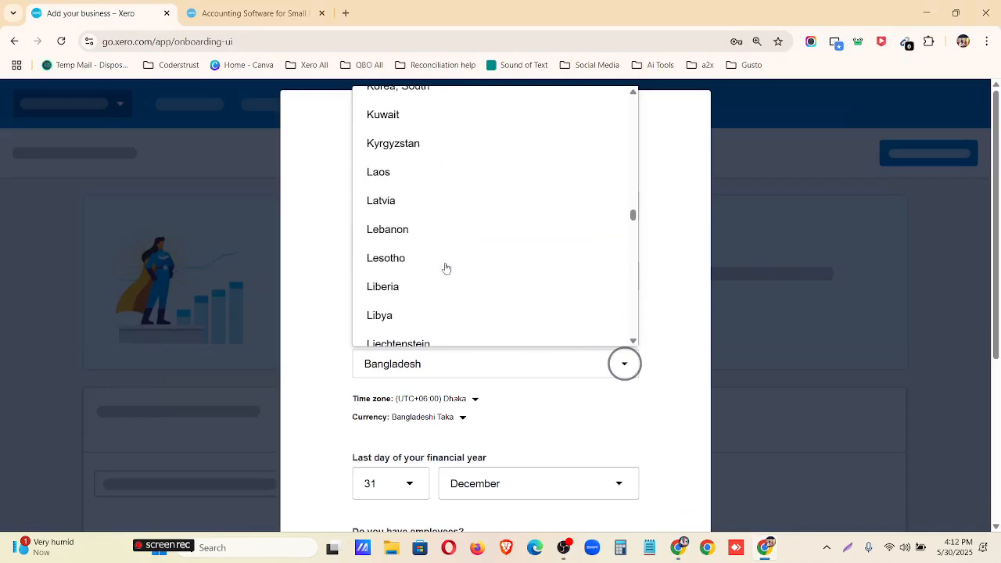
scroll(446, 269, down, 20)
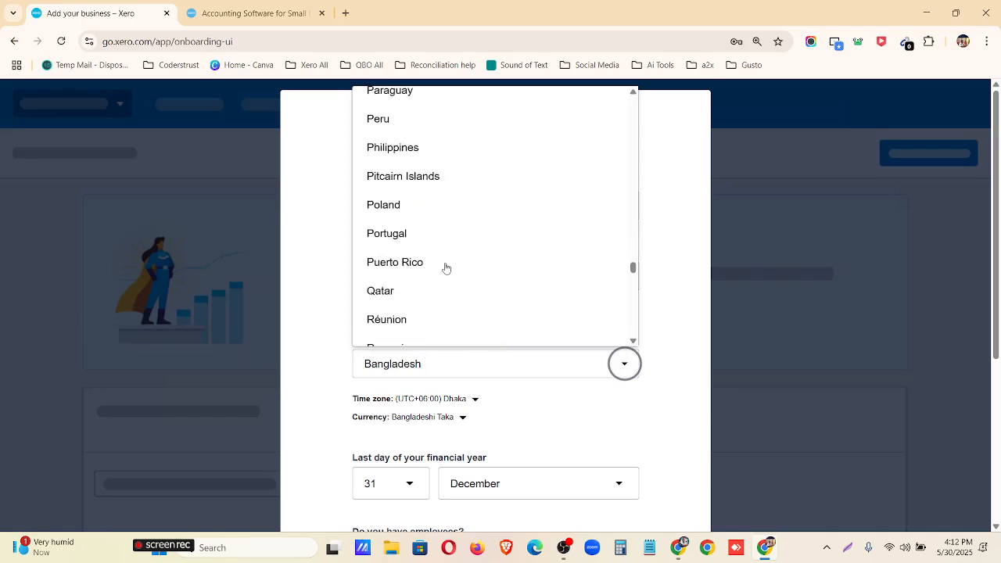
scroll(446, 269, down, 20)
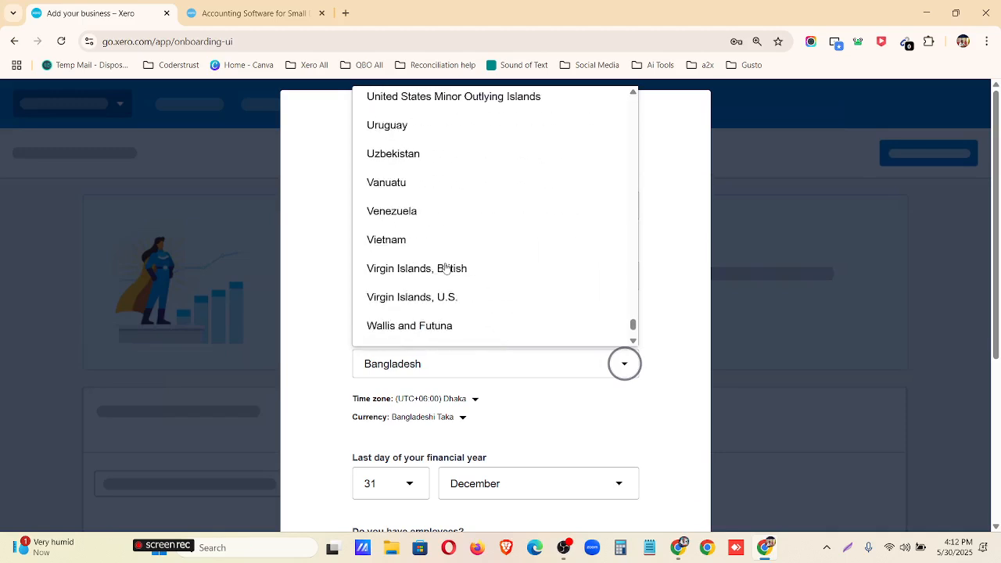
scroll(446, 269, down, 3)
scroll(446, 268, up, 6)
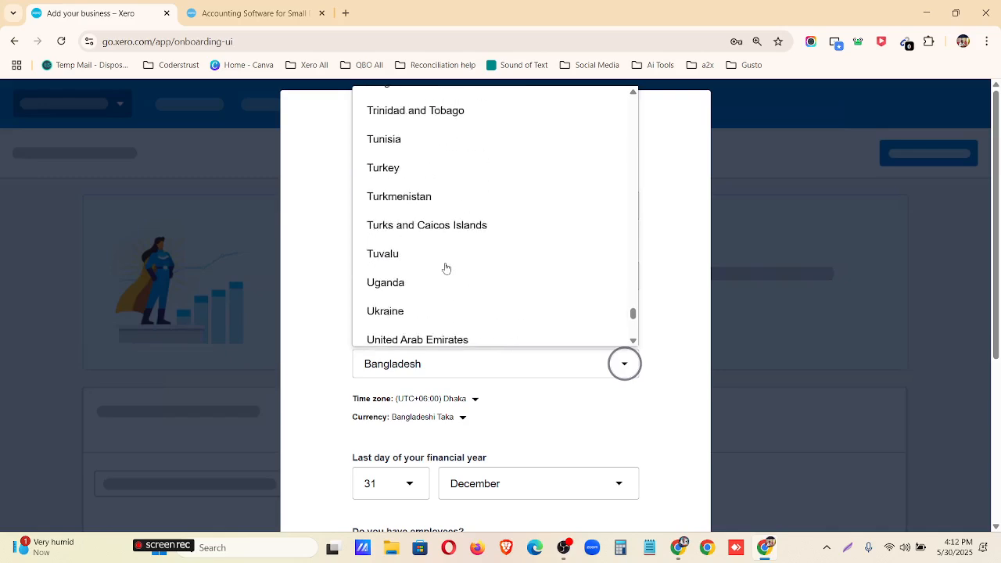
scroll(442, 264, down, 2)
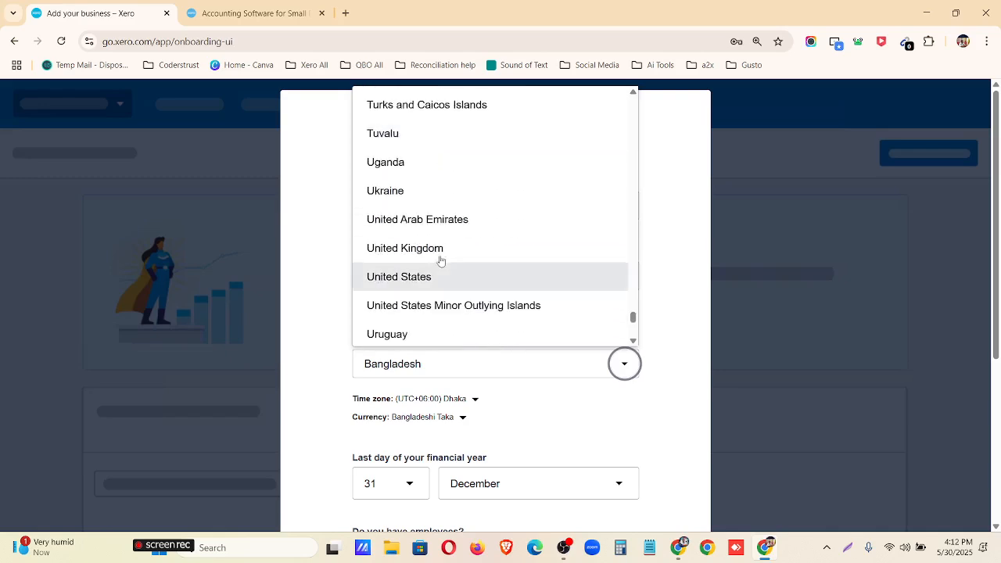
click(417, 249)
Review the time zone, financial year end, employee and VAT settings on the business form
scroll(566, 388, down, 1)
scroll(566, 388, down, 1)
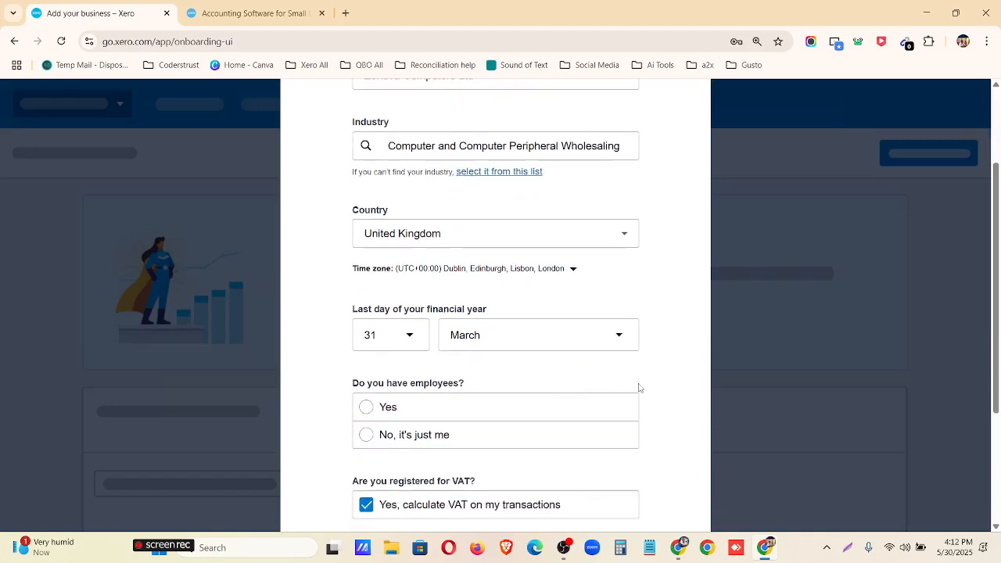
key(ctrl+plus)
key(ctrl+plus)
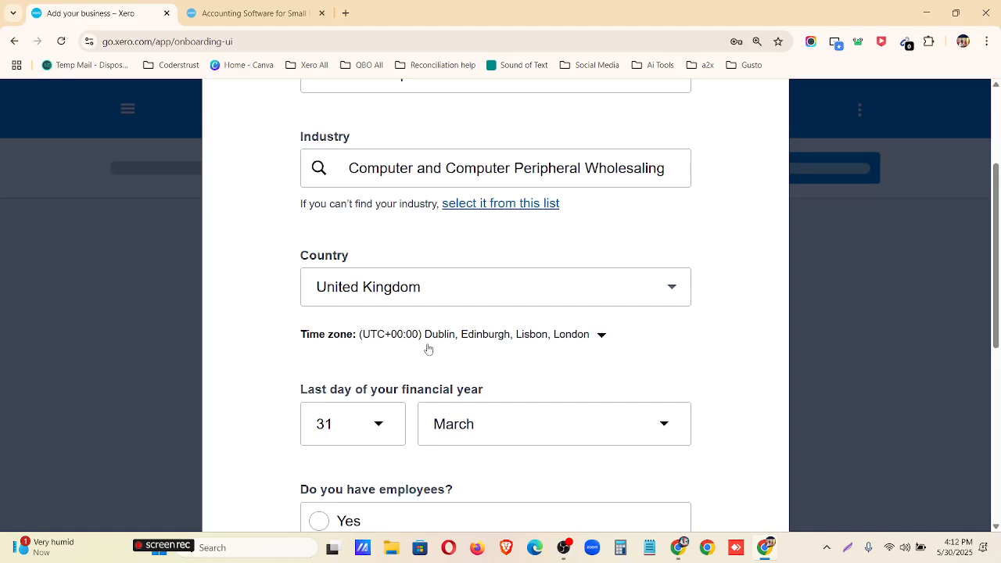
scroll(385, 389, down, 2)
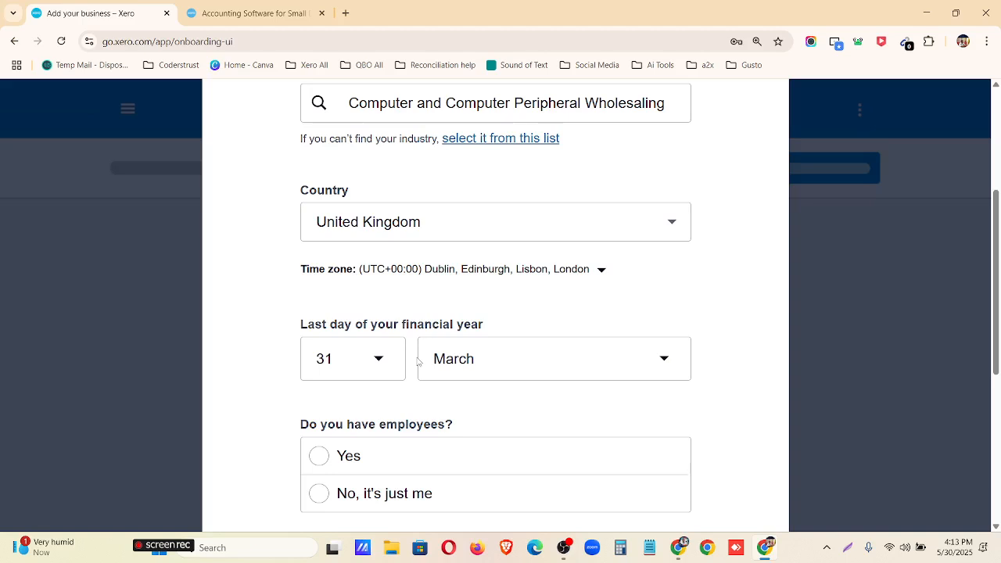
key(ctrl+minus)
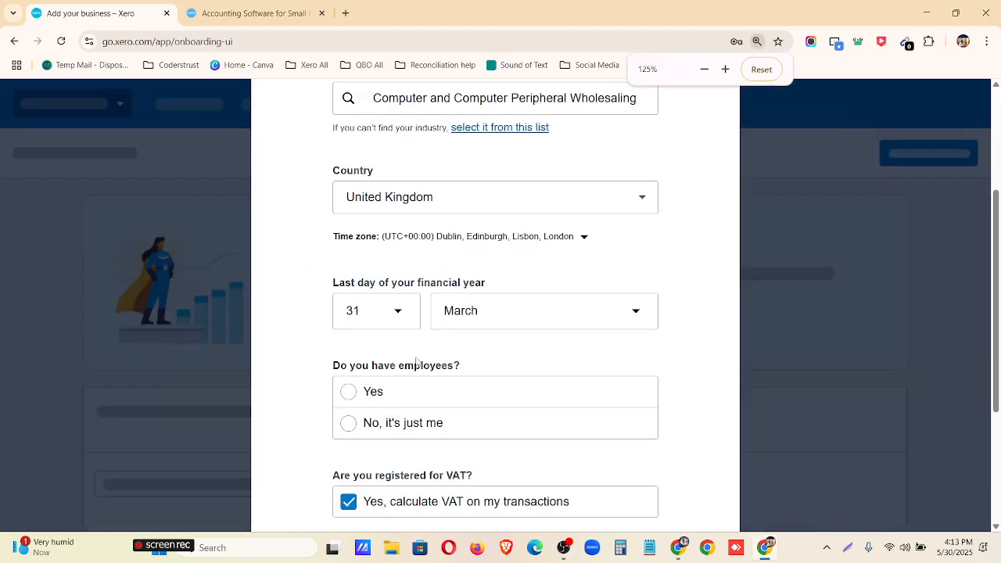
scroll(417, 361, up, 2)
key(ctrl+minus)
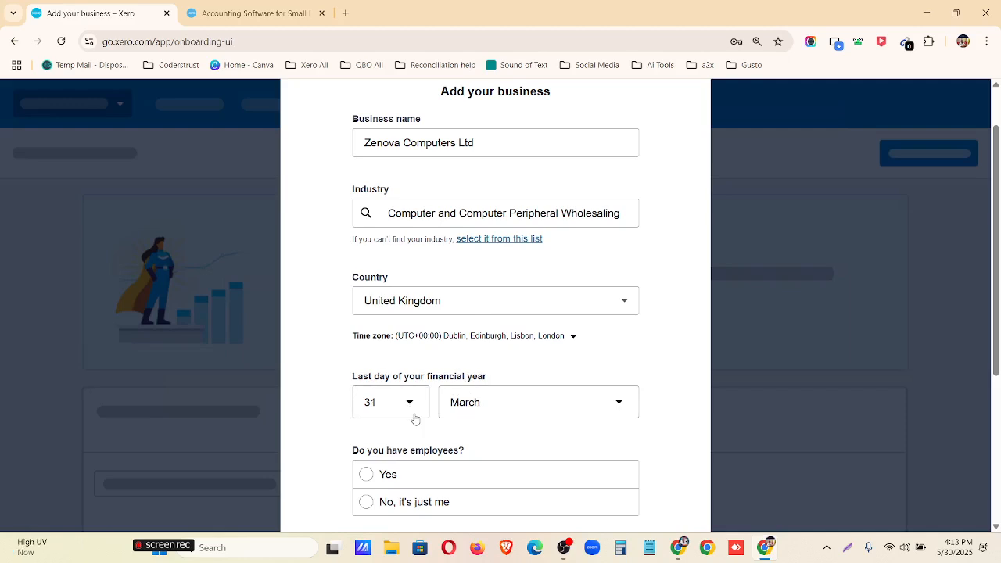
Answer Yes to having employees and select Quickbooks as the tool currently used to run the business
scroll(446, 397, down, 1)
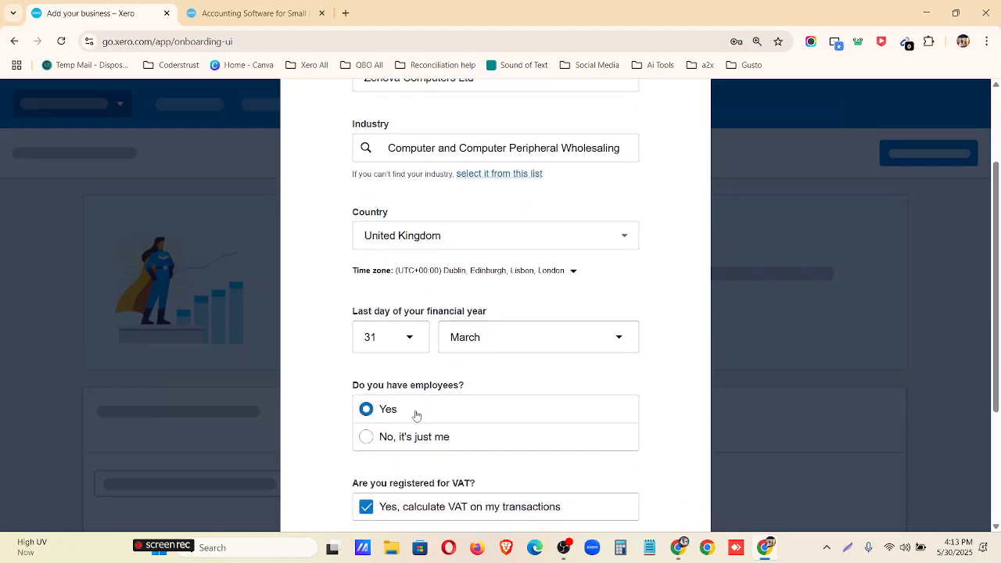
scroll(416, 416, down, 2)
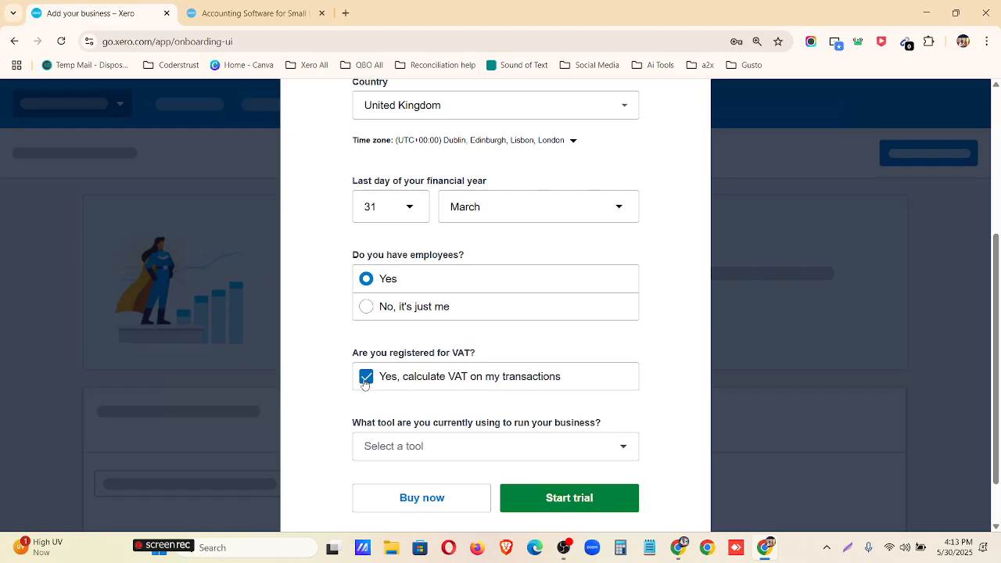
click(423, 445)
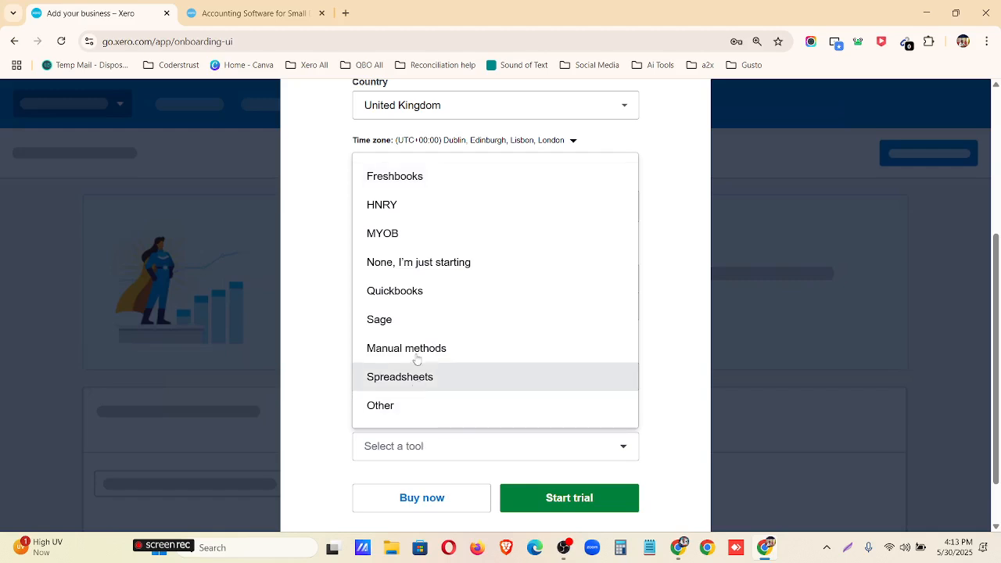
click(414, 292)
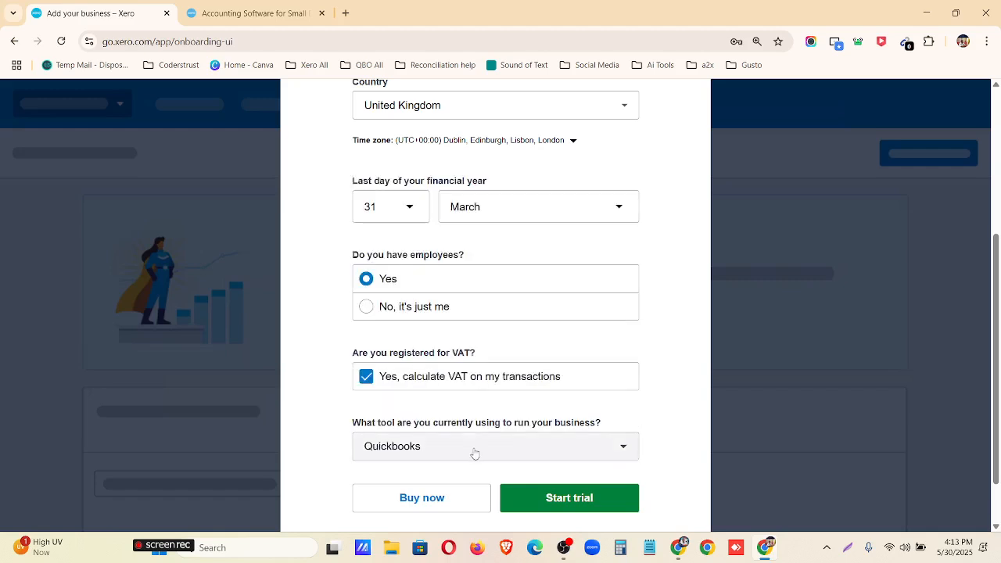
Start the Xero trial for the new business and wait for its dashboard to load
scroll(470, 469, down, 1)
click(553, 434)
scroll(436, 322, up, 5)
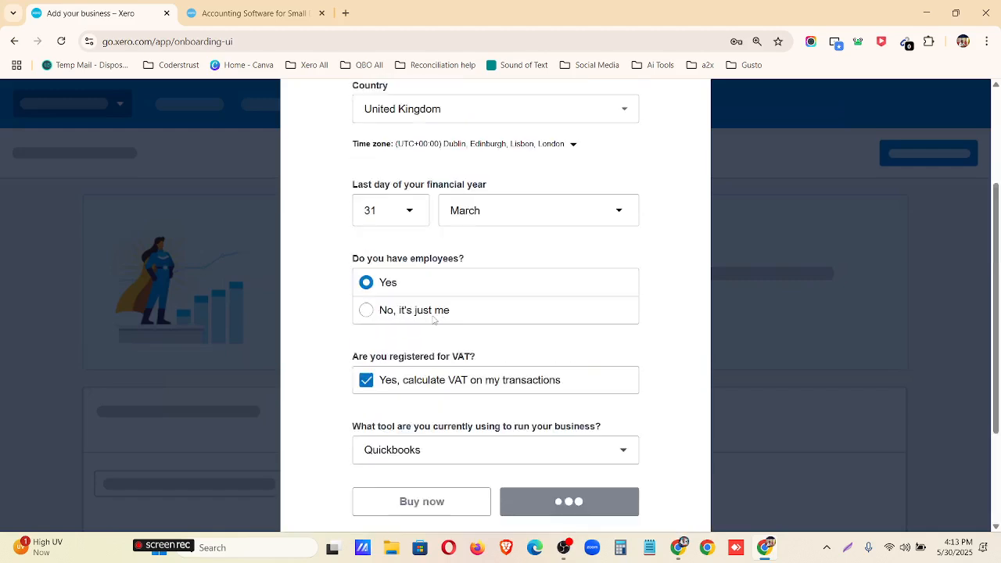
scroll(492, 394, down, 1)
scroll(492, 395, down, 4)
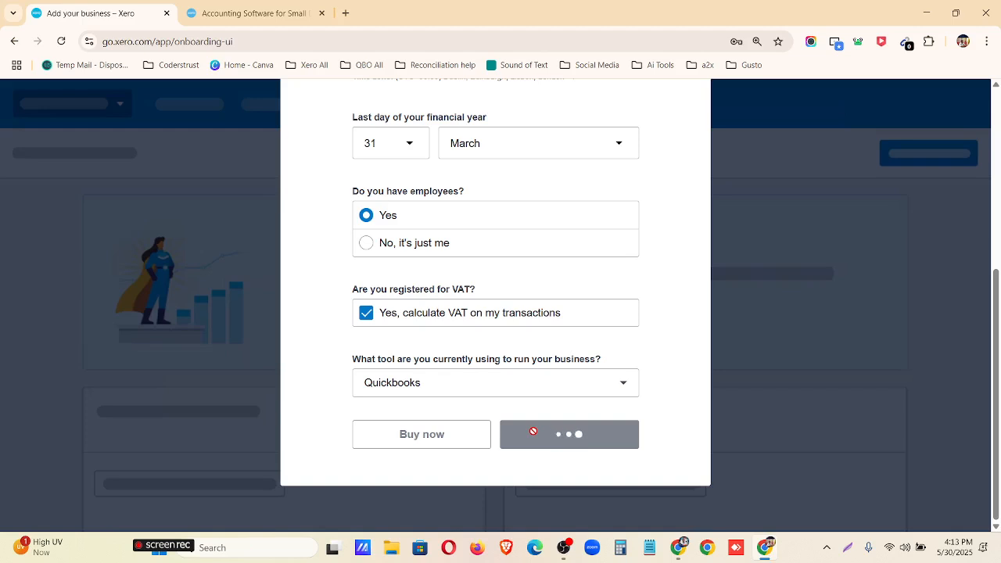
scroll(533, 431, up, 3)
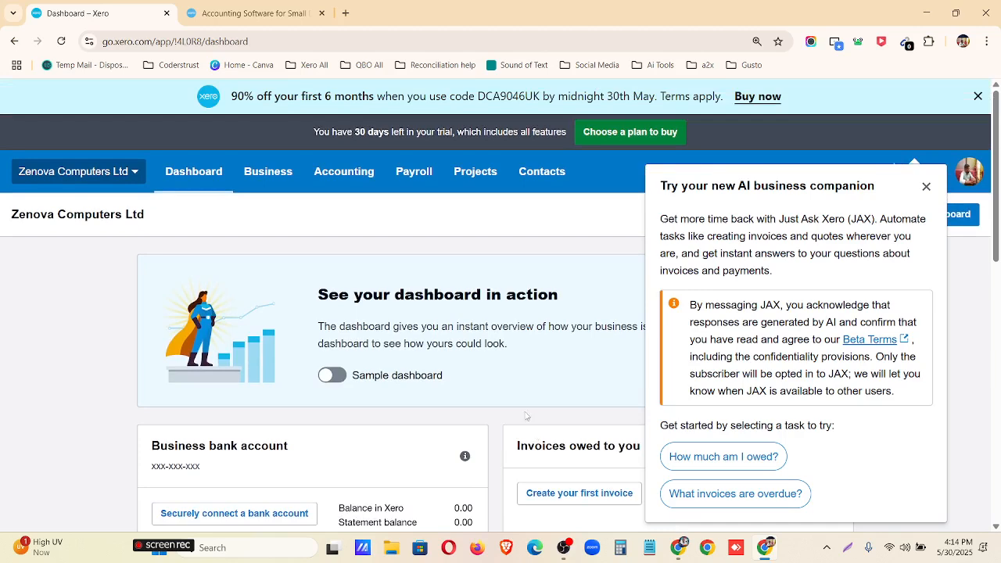
Dismiss the AI business companion pop-up and the discount banner, and look over the new organisation's dashboard
click(927, 187)
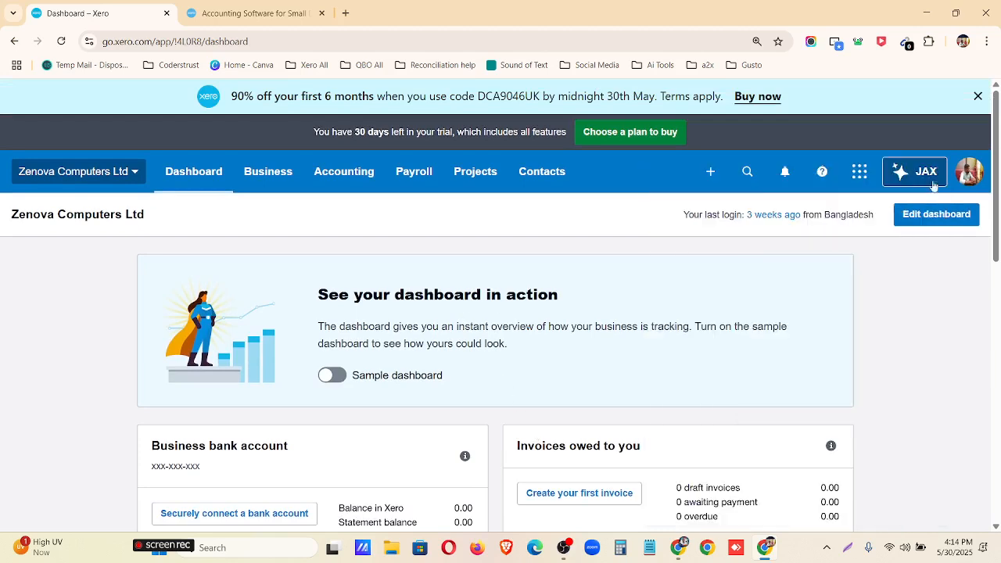
click(979, 97)
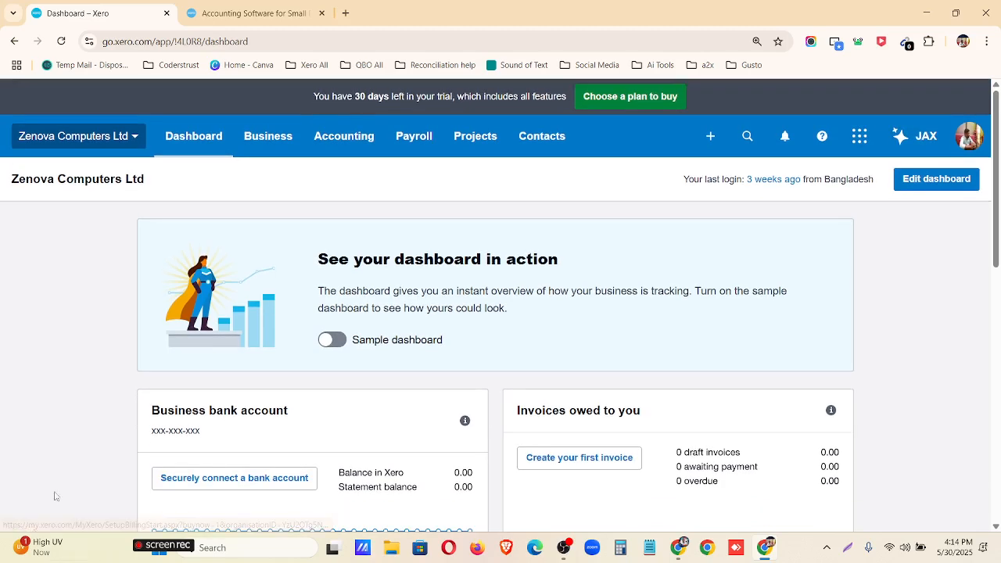
scroll(250, 297, down, 4)
scroll(290, 273, up, 4)
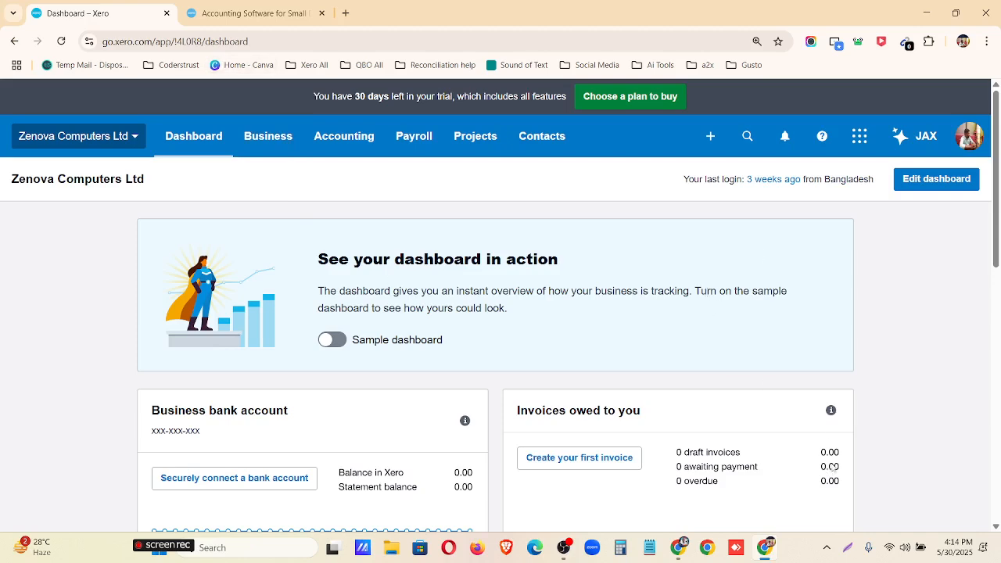
Capture the dashboard with the screenshot tool and draw red boxes around the trial notice, "30 days" and "your trial"
click(849, 549)
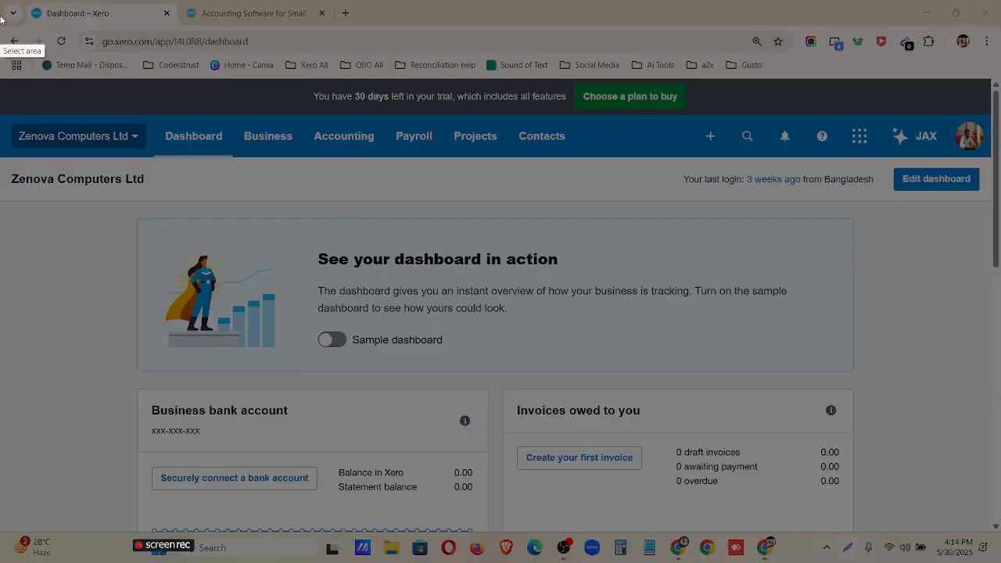
mouse_move(0, 0)
mouse_down()
mouse_move(241, 250)
mouse_move(1000, 522)
mouse_move(1000, 538)
mouse_up()
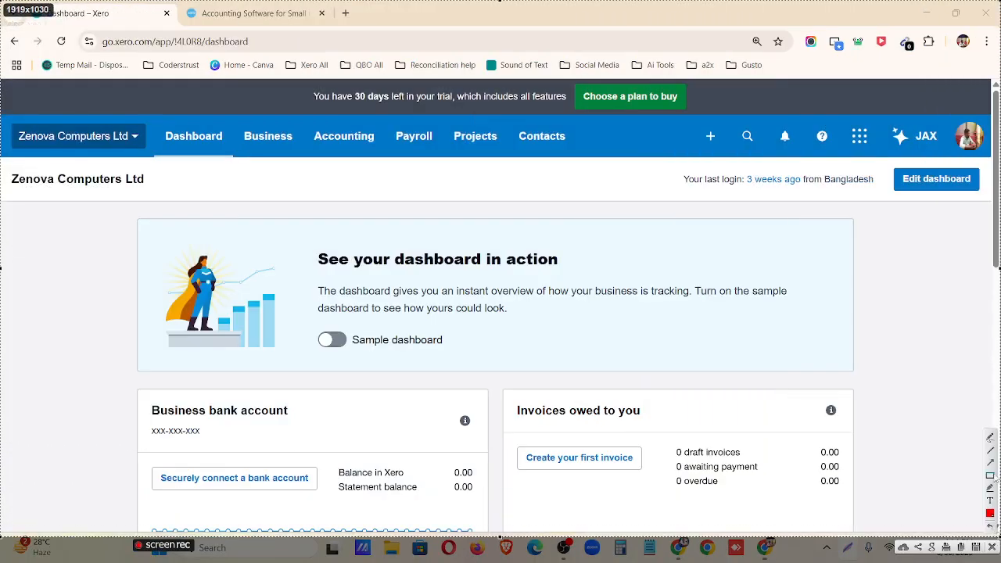
mouse_move(293, 78)
mouse_down()
mouse_move(568, 114)
mouse_move(704, 116)
mouse_up()
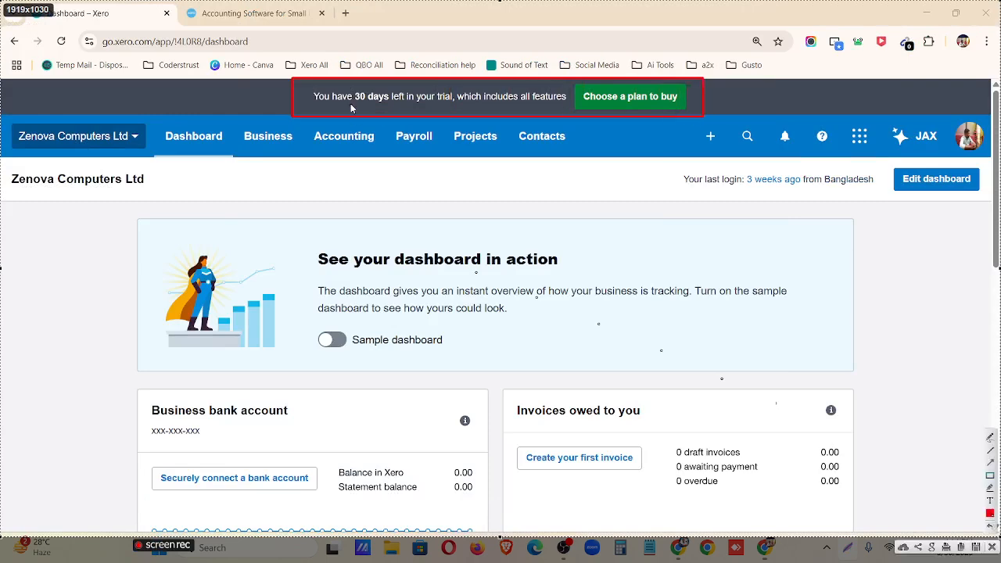
mouse_move(353, 83)
mouse_down()
mouse_move(390, 111)
mouse_move(458, 114)
mouse_up()
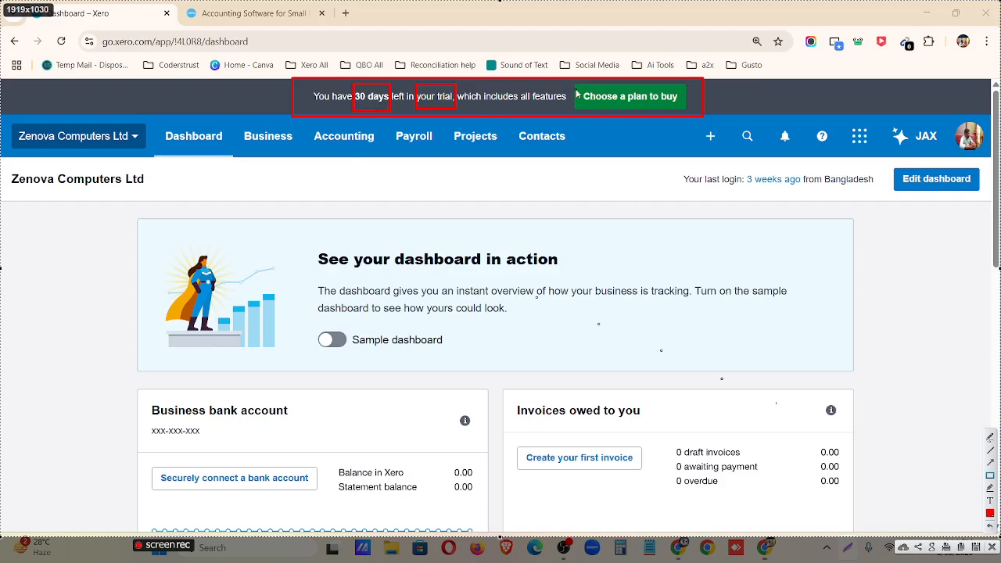
Draw red boxes around "Choose a plan to buy", the Zenova Computers Ltd organisation name with its arrow, and the Dashboard heading
drag(574, 84, 689, 114)
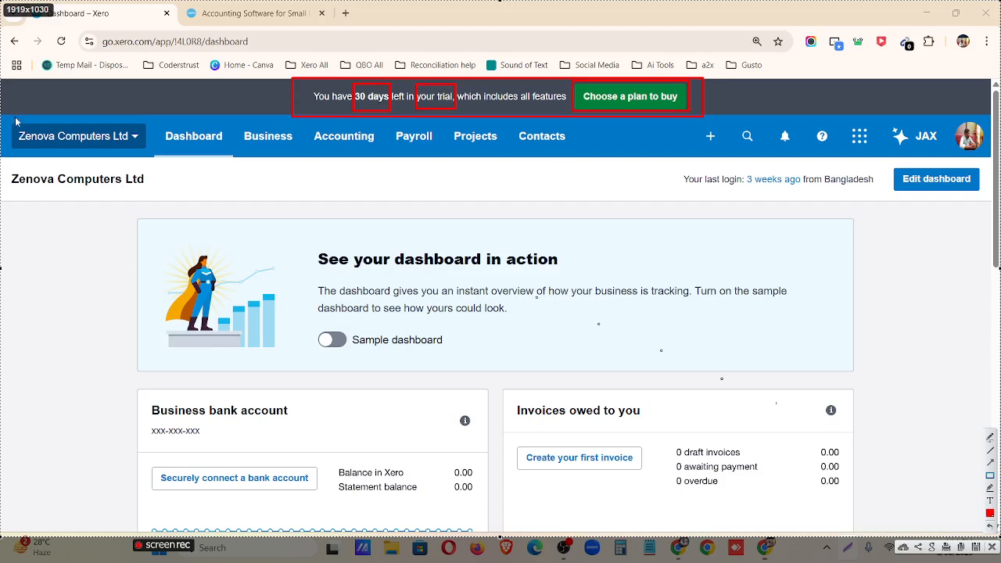
drag(3, 113, 152, 162)
drag(126, 119, 148, 155)
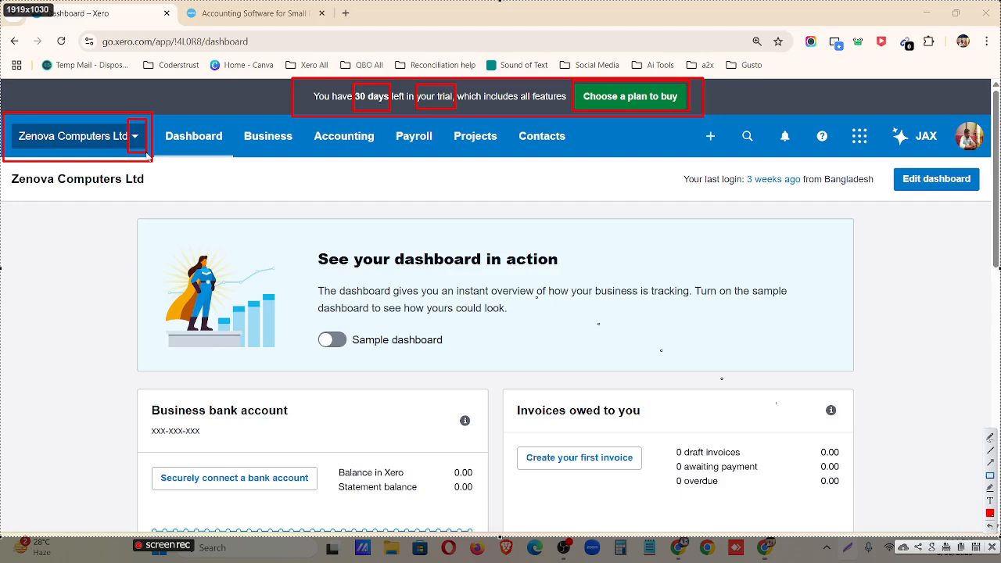
drag(157, 117, 227, 151)
drag(1, 170, 1000, 561)
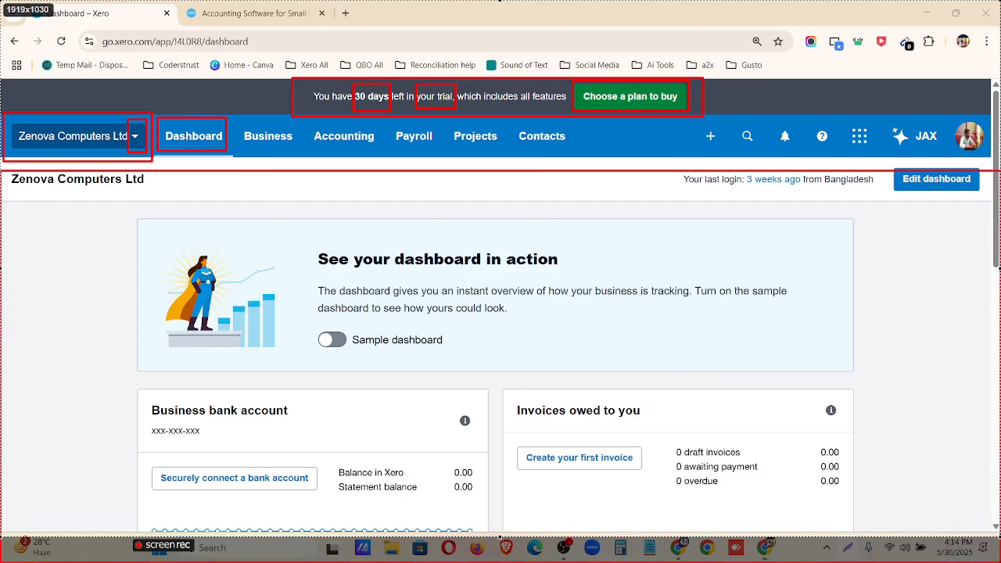
right_click(1000, 561)
click(884, 421)
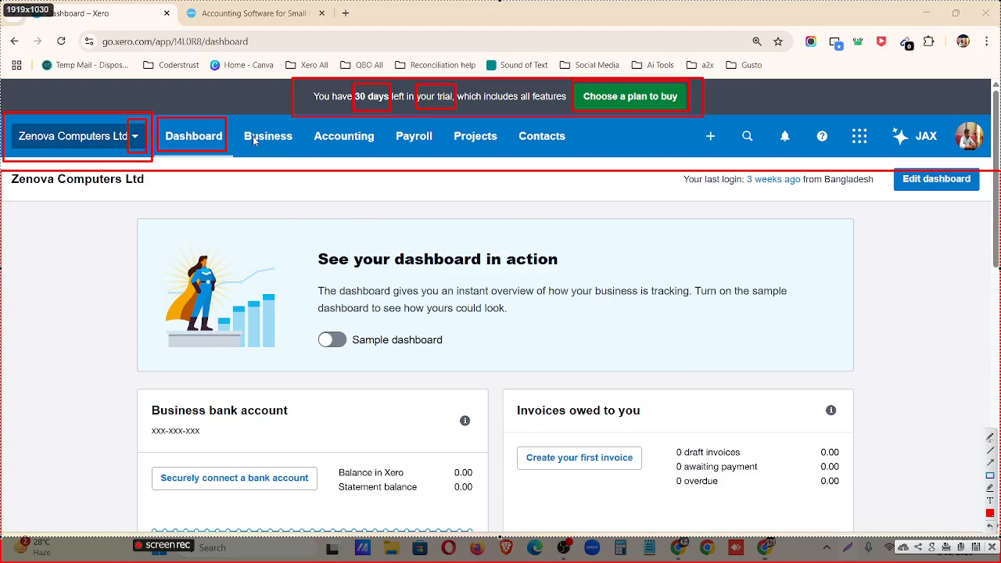
Box each remaining navigation heading from Business to Contacts, and the add, search, notification, help and app launcher icons in red
drag(240, 121, 298, 153)
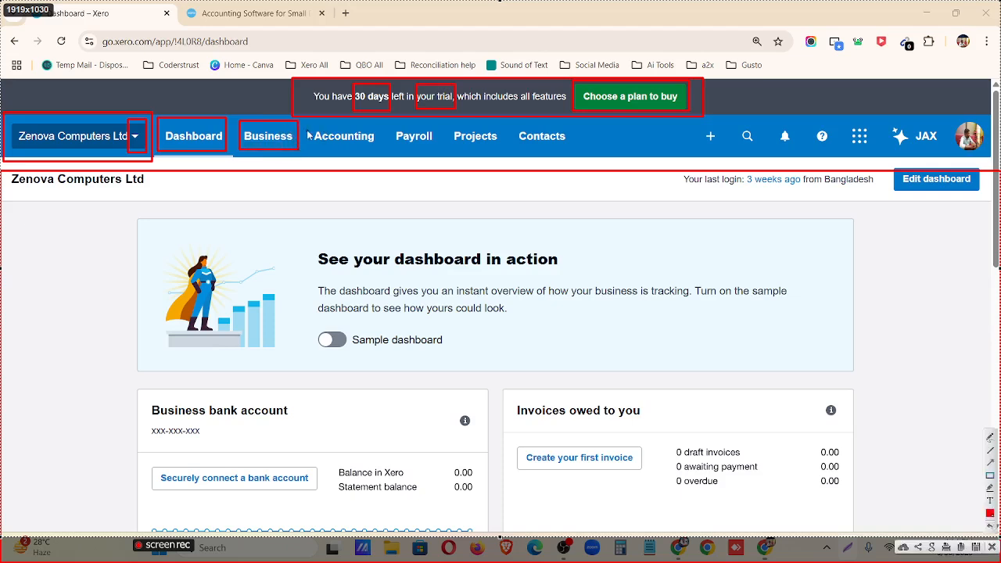
mouse_move(307, 119)
mouse_down()
mouse_move(372, 155)
mouse_move(393, 125)
mouse_move(433, 153)
mouse_move(578, 154)
mouse_up()
mouse_move(697, 122)
mouse_down()
mouse_move(724, 150)
mouse_move(762, 152)
mouse_move(779, 127)
mouse_move(798, 150)
mouse_move(875, 158)
mouse_up()
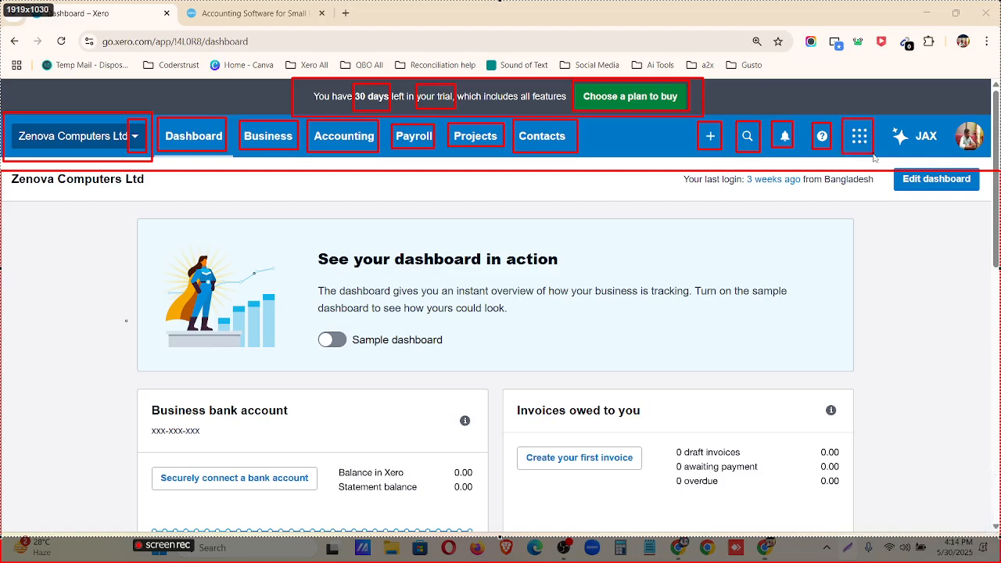
Box JAX, the profile picture, the last login notice and "Bangladesh" in red, and close the screenshot tool
drag(884, 116, 945, 155)
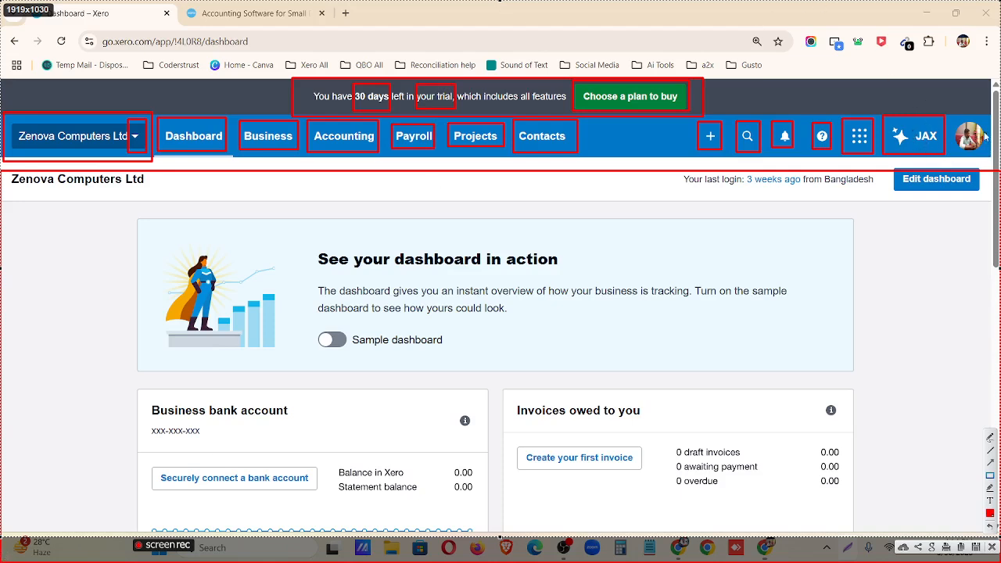
drag(948, 108, 992, 163)
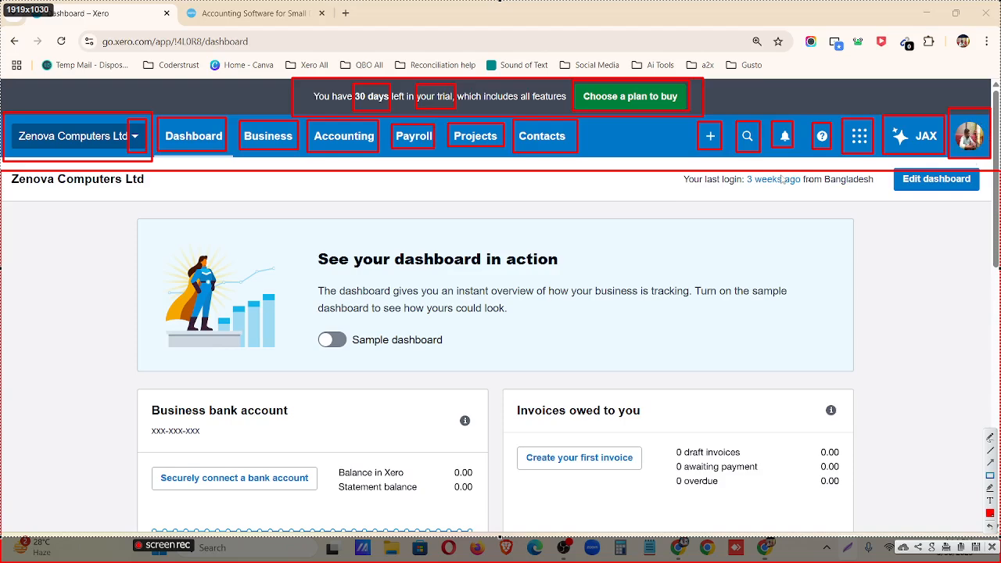
mouse_move(676, 159)
mouse_down()
mouse_move(809, 208)
mouse_move(884, 208)
mouse_up()
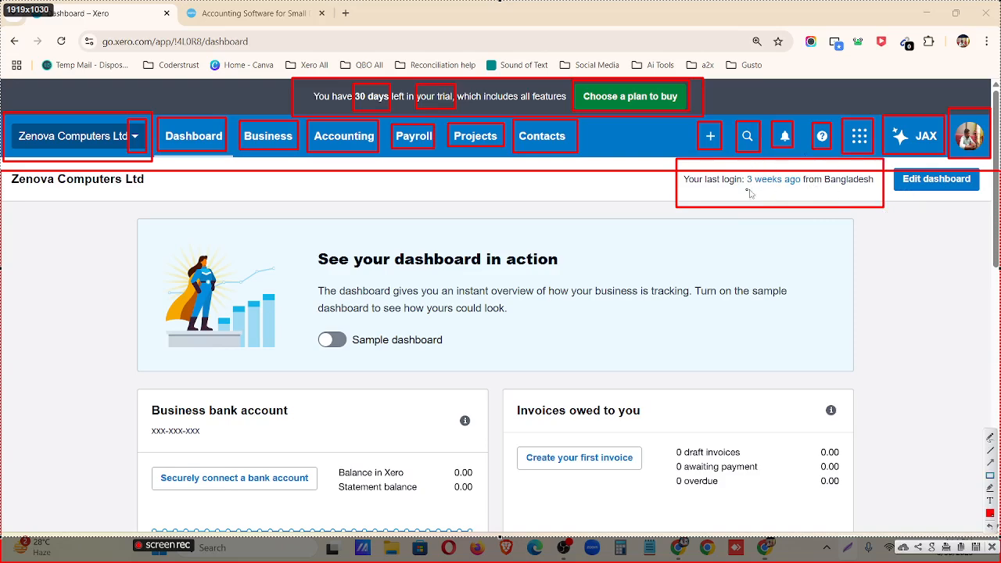
mouse_move(823, 160)
mouse_down()
mouse_move(849, 194)
mouse_move(884, 205)
mouse_up()
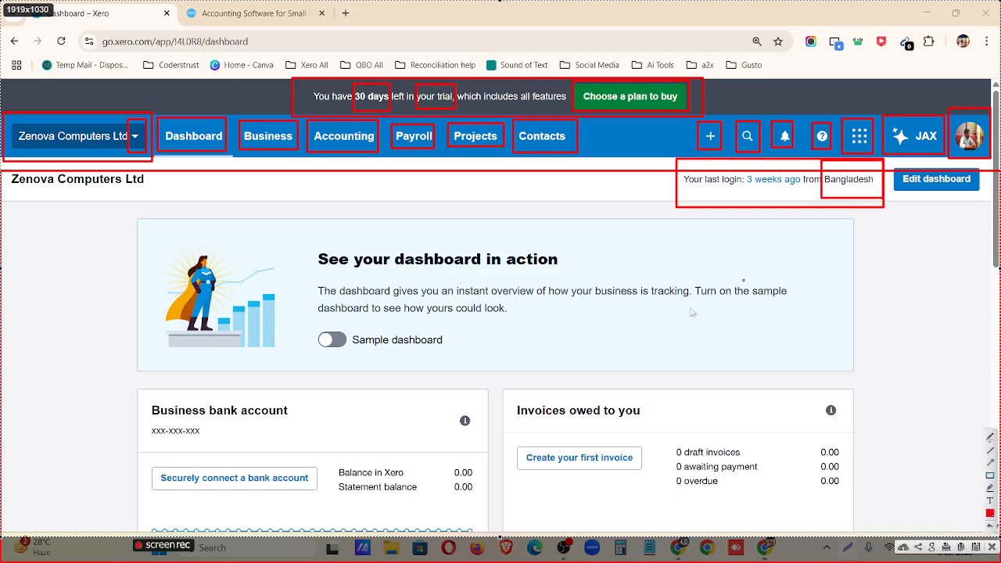
click(992, 548)
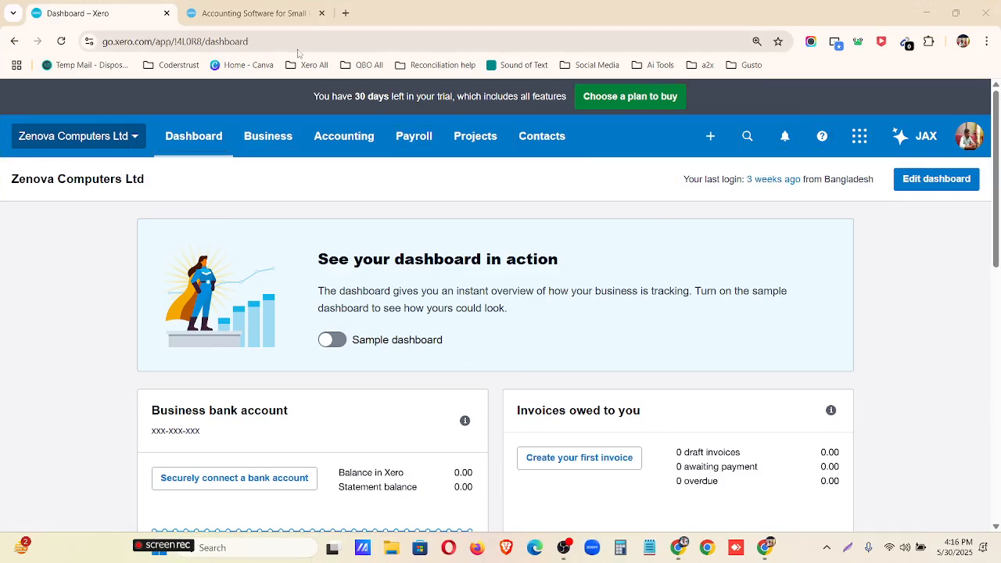
Switch to the Mentor Assignments document, highlight the "Company Settings (User, organization, Email & Financial)" task, and return to Xero
click(684, 556)
click(259, 13)
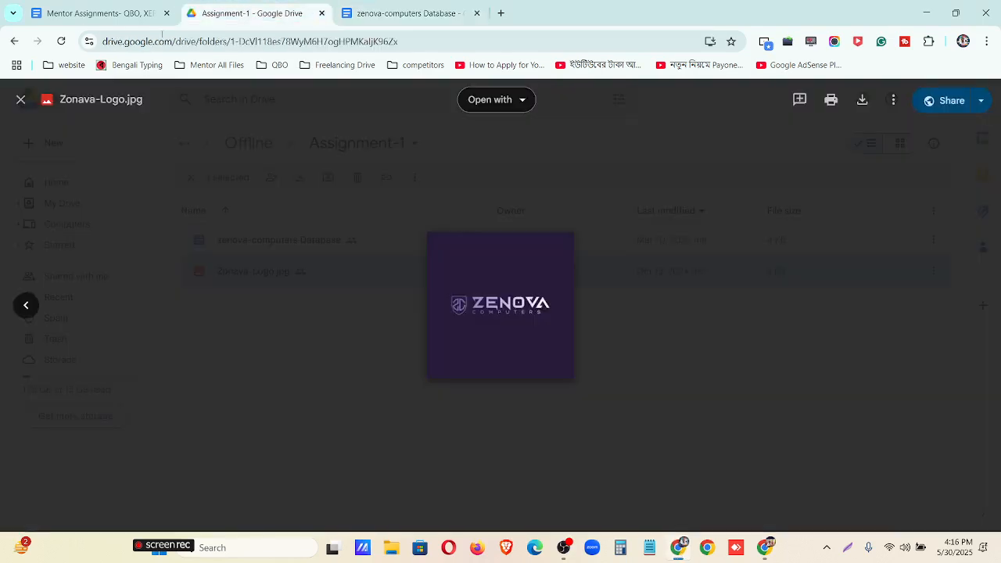
click(82, 6)
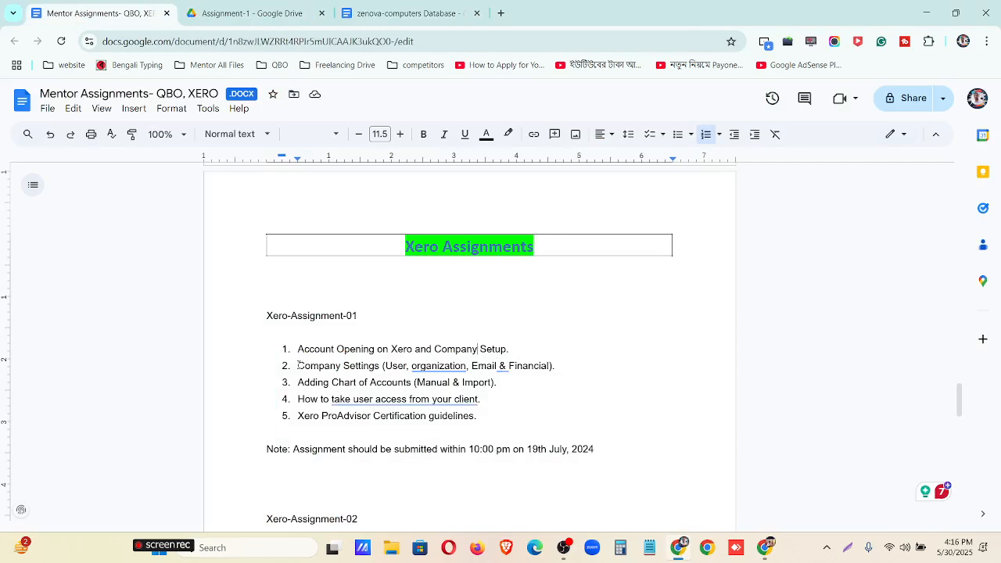
drag(298, 366, 557, 362)
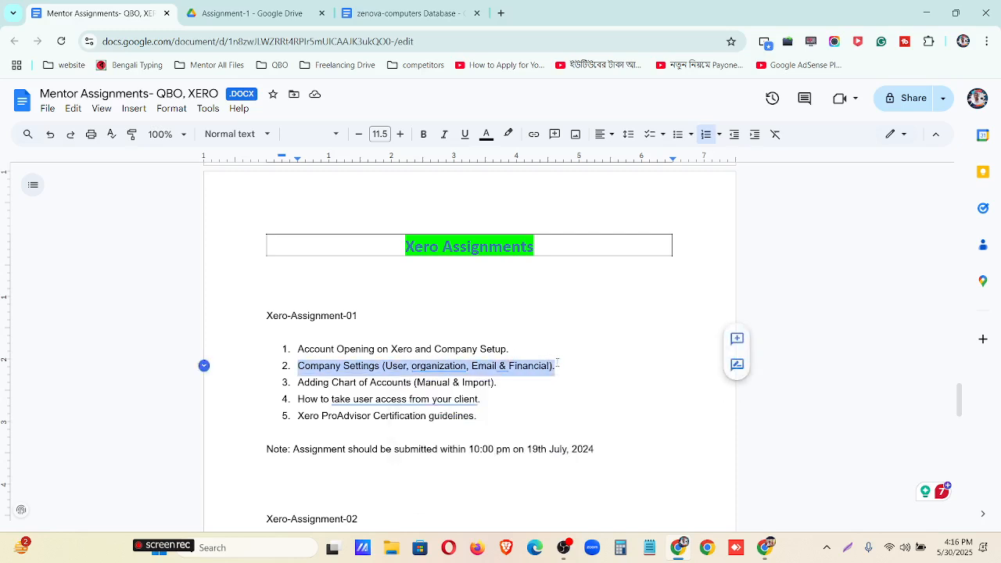
click(926, 13)
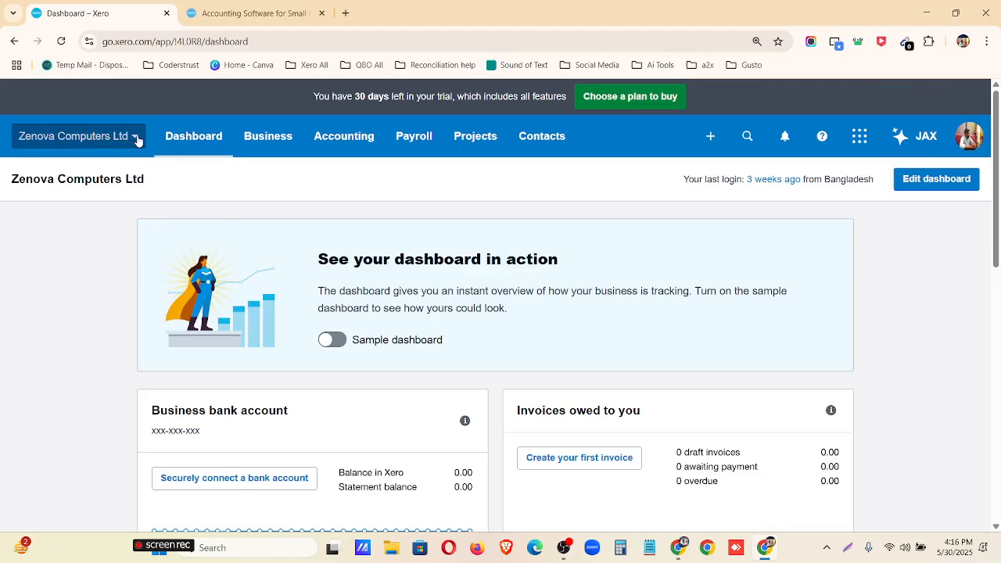
Look through the organisation's options, view the form for adding a new organisation, and return to the dashboard
click(137, 140)
scroll(117, 224, down, 5)
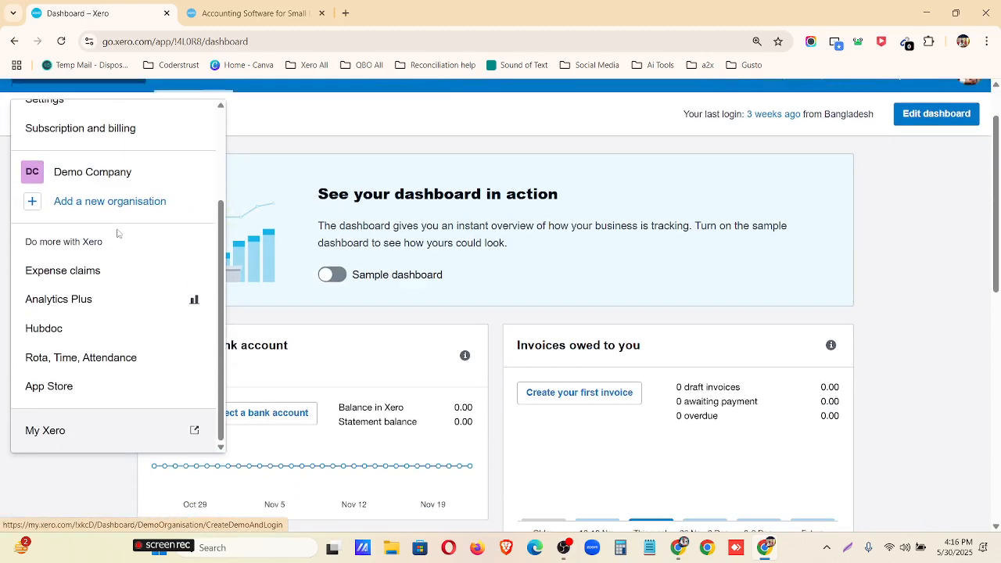
scroll(114, 250, up, 1)
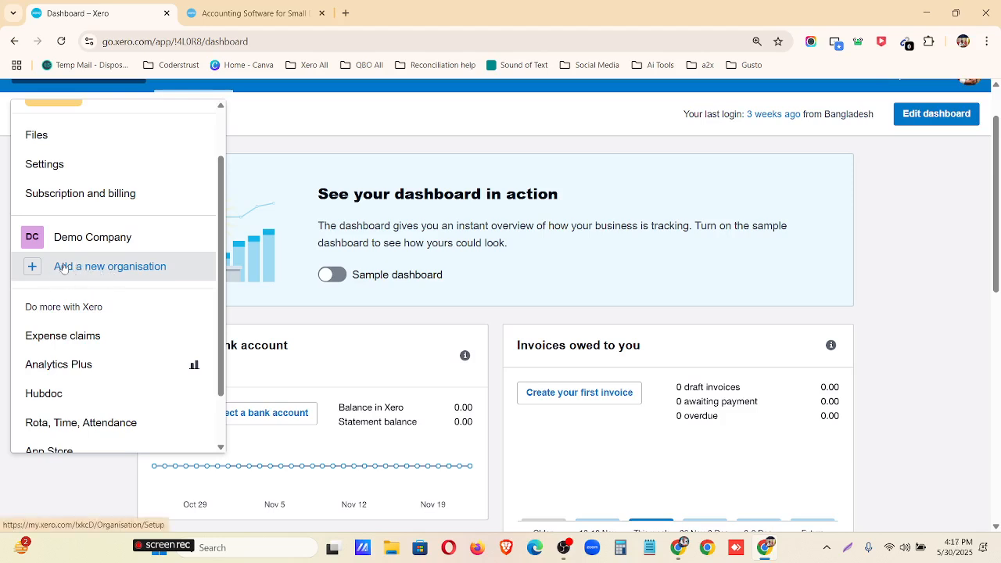
click(134, 279)
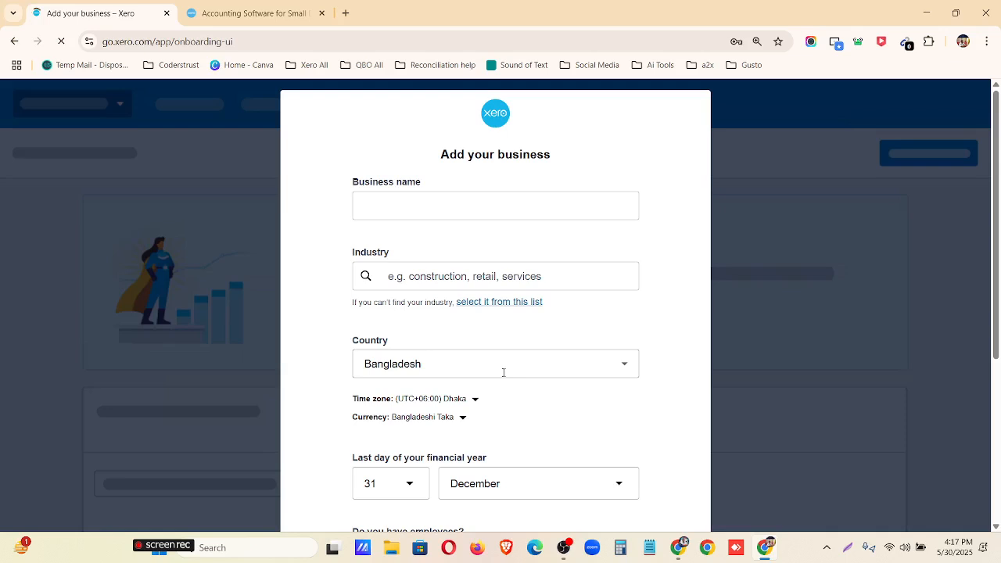
click(15, 41)
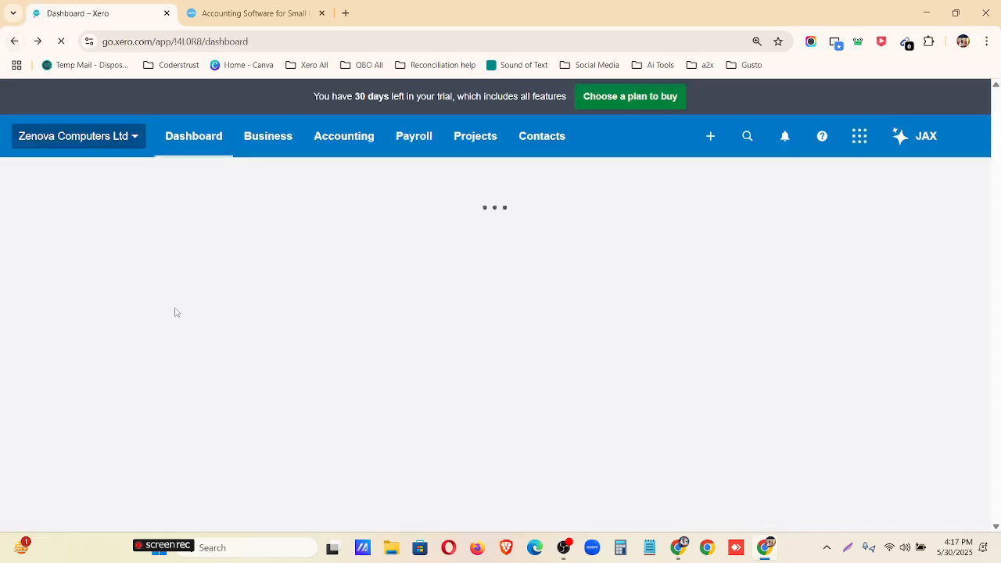
Open the organisation settings of Zenova Computers Ltd
click(135, 140)
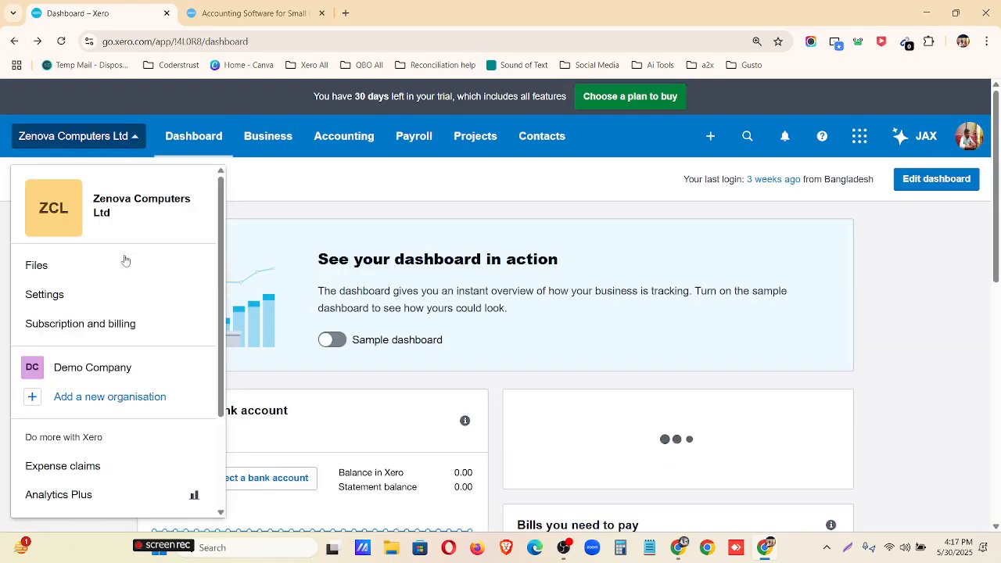
click(125, 296)
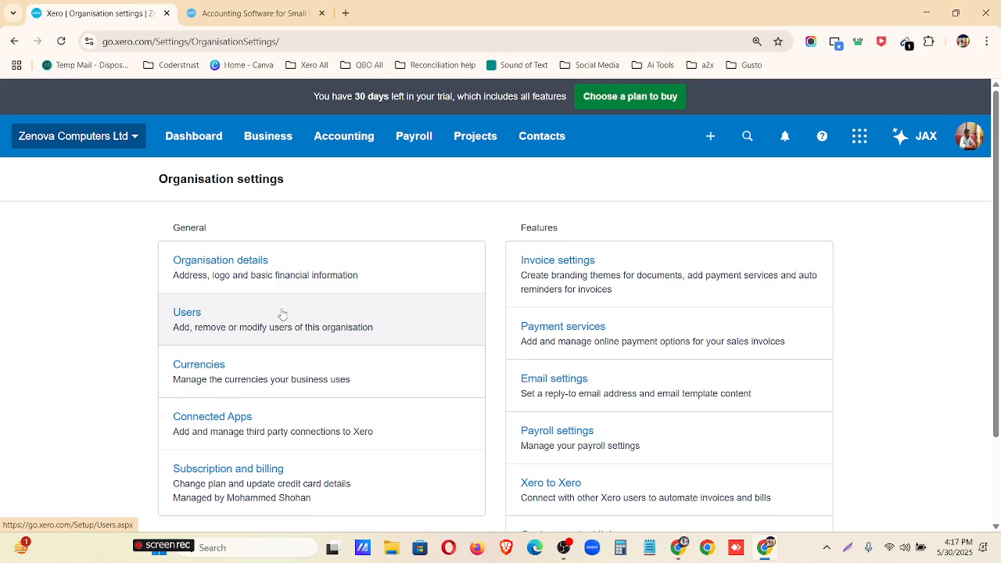
Capture the expanded organisation list, box "Add a new organisation", the Demo Company area, Zenova Computers Ltd and the trial notice in red, and discard the capture
click(134, 139)
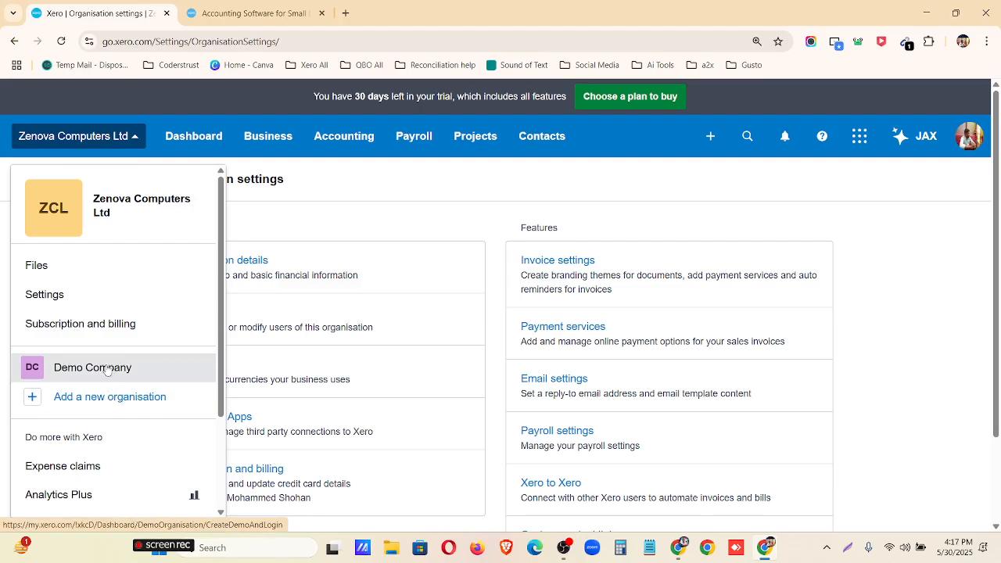
click(848, 548)
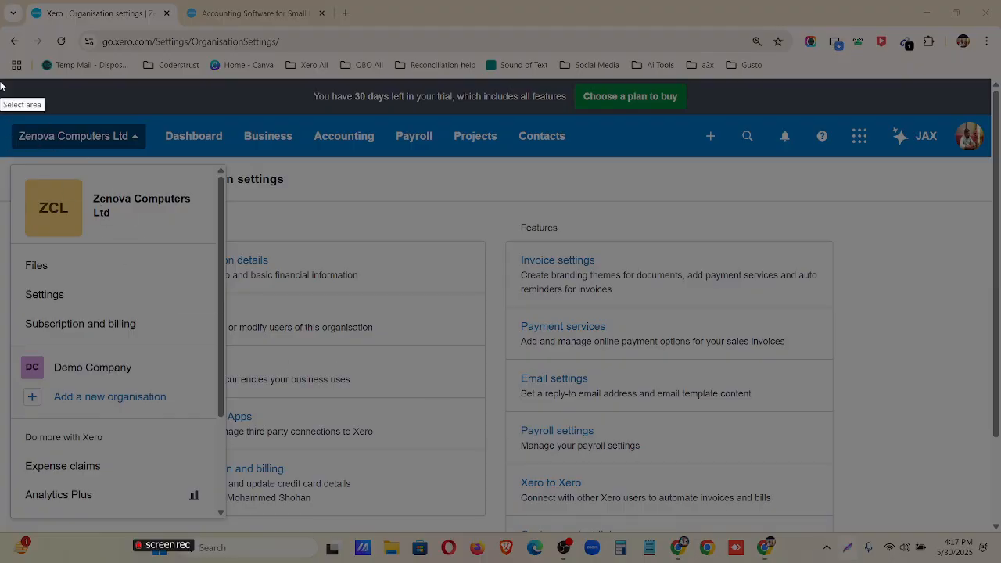
drag(1, 82, 1000, 552)
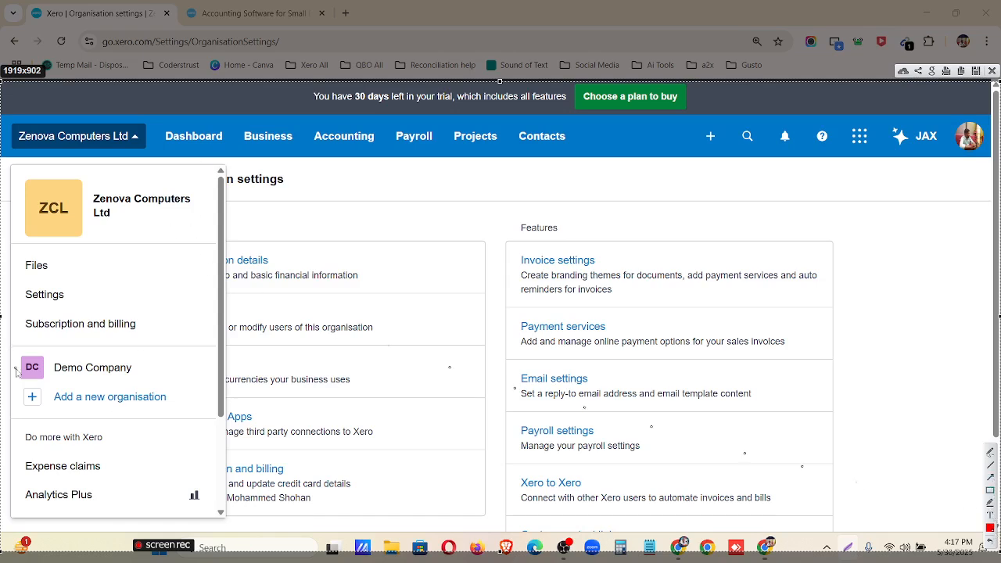
drag(24, 383, 179, 416)
drag(141, 372, 232, 386)
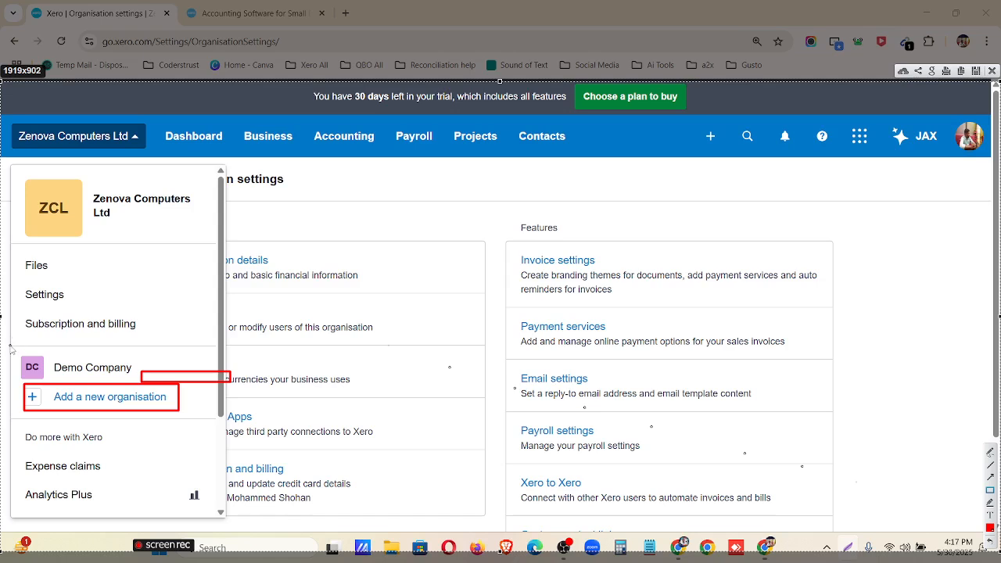
drag(10, 346, 273, 434)
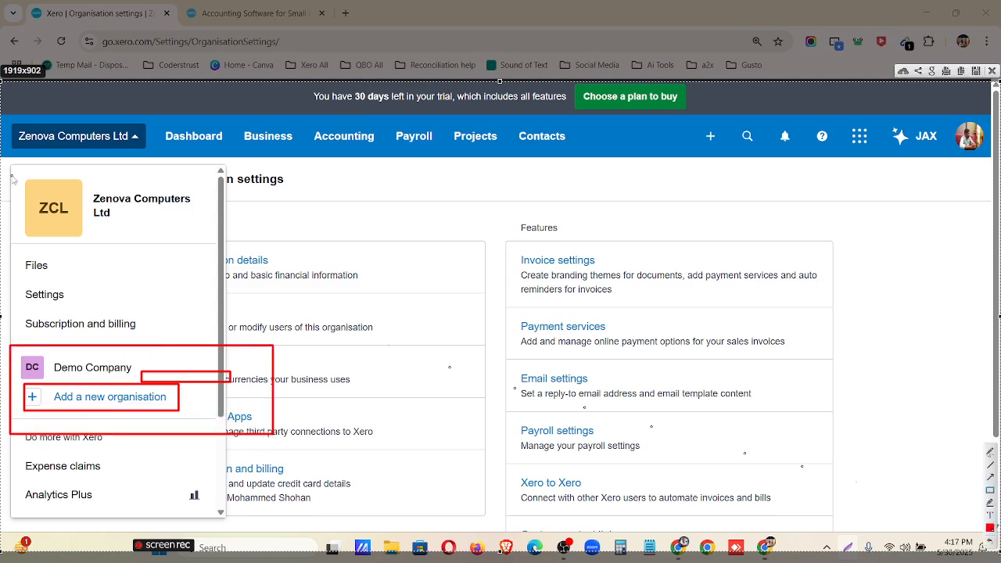
mouse_move(10, 172)
mouse_down()
mouse_move(130, 234)
mouse_move(207, 239)
mouse_up()
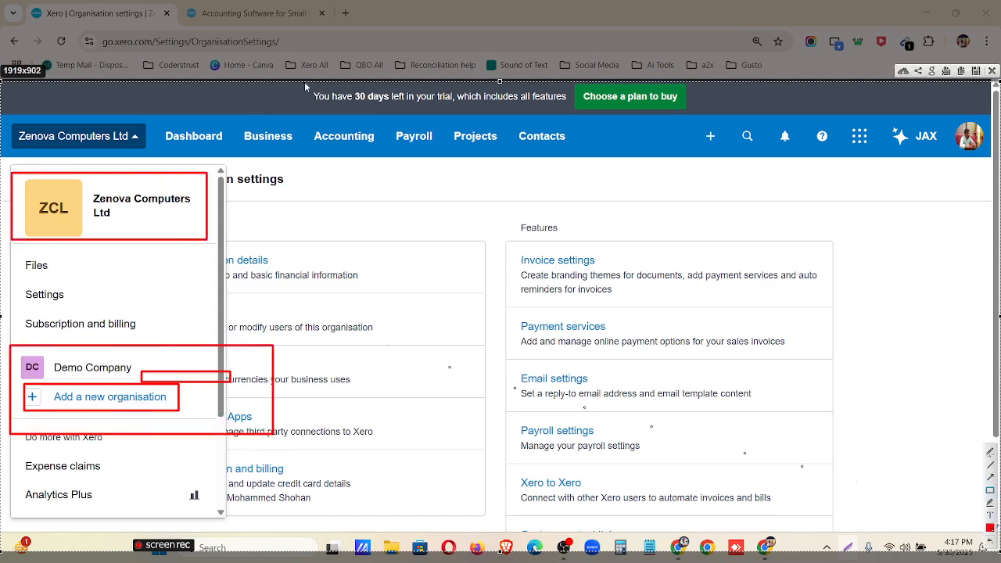
mouse_move(306, 86)
mouse_down()
mouse_move(405, 109)
mouse_move(569, 113)
mouse_up()
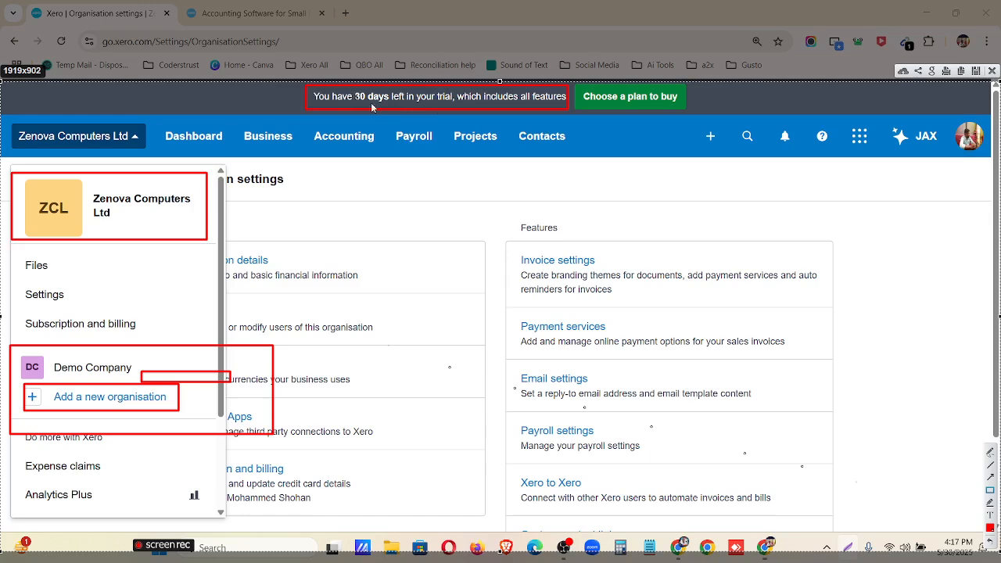
click(992, 70)
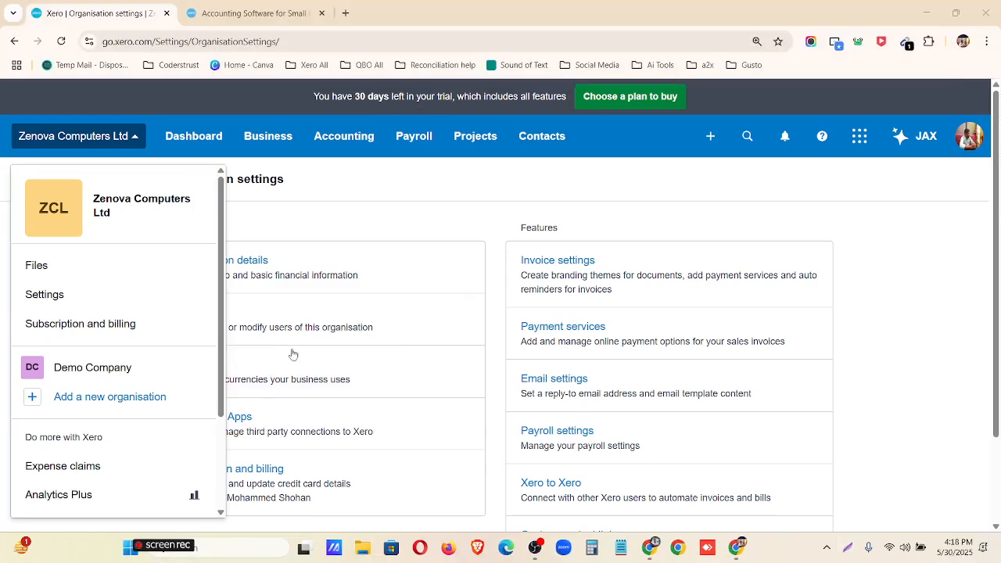
Open the Organisation details page and look over its Basic Information section from the logo to the business structure
click(379, 213)
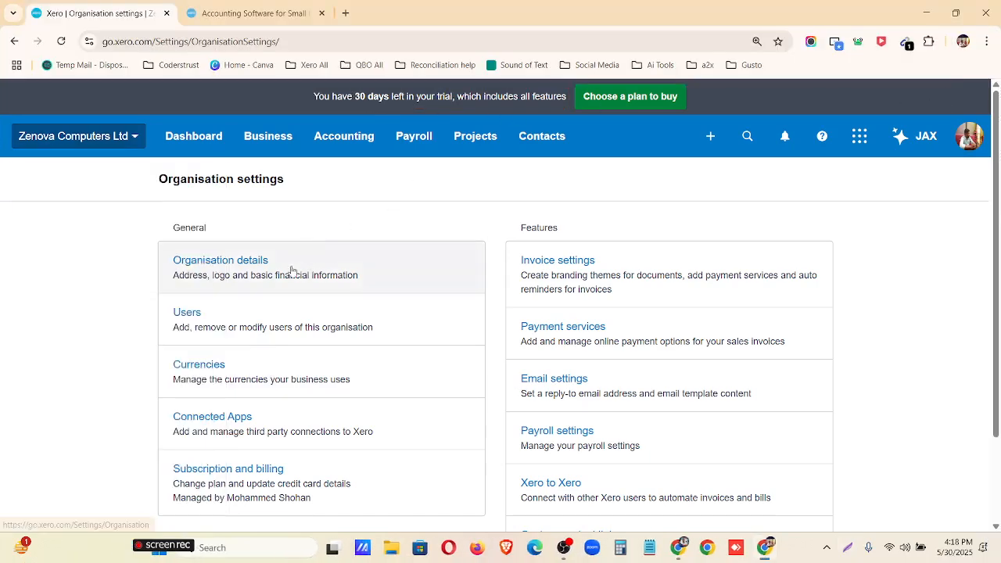
click(259, 278)
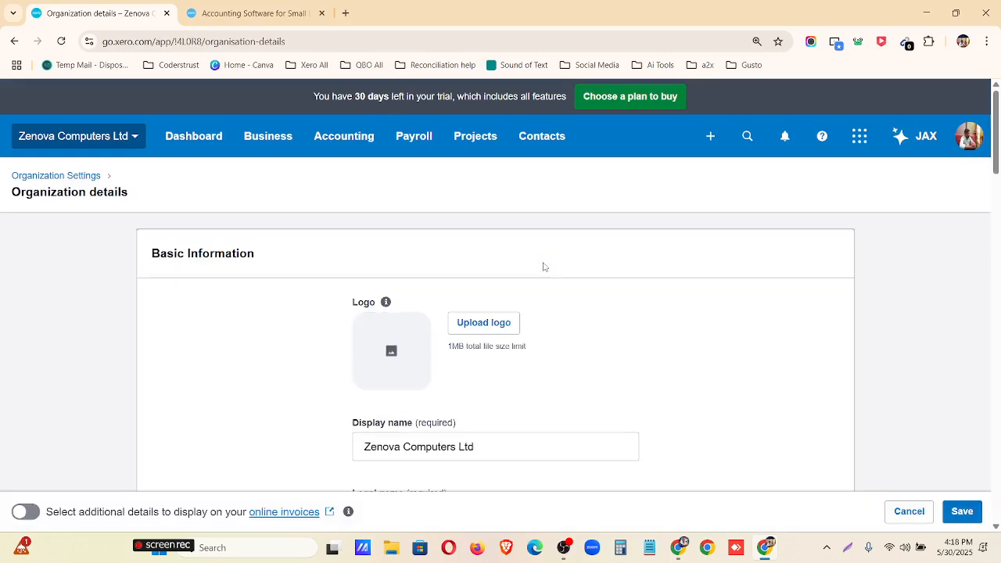
scroll(529, 288, down, 3)
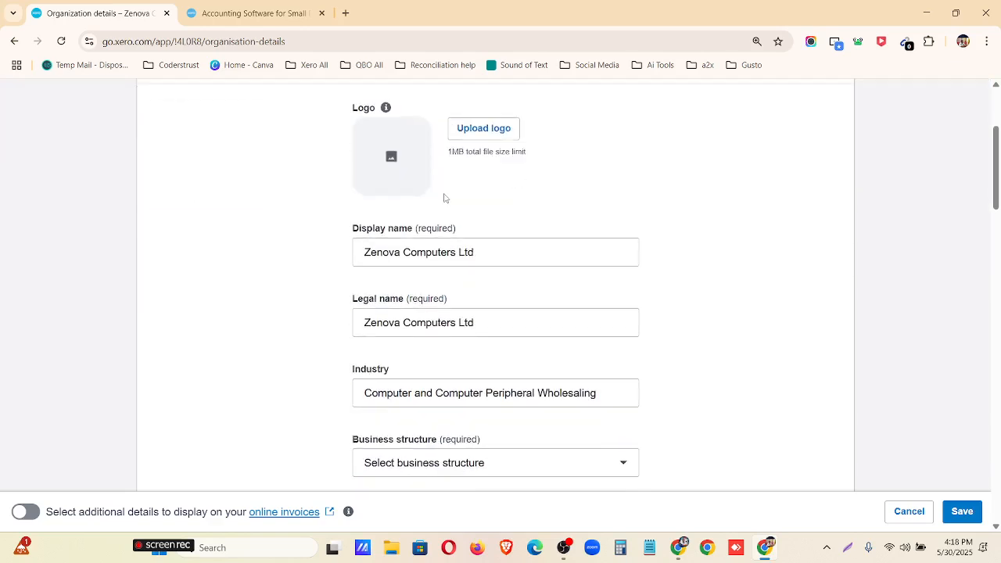
scroll(426, 201, up, 1)
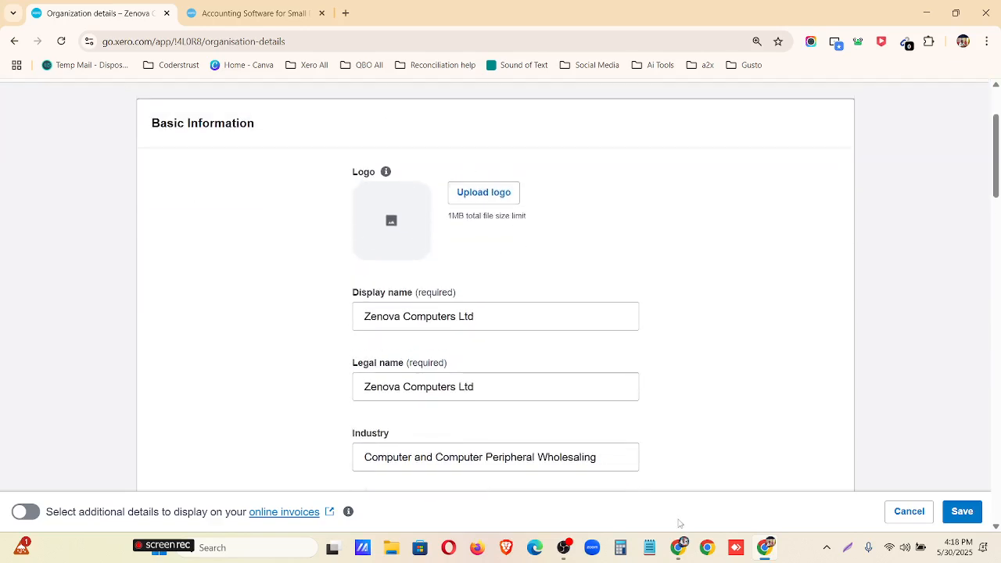
Switch to Google Drive, download Zonava-Logo.jpg from the Assignment-1 folder, and return to the Xero organisation details
click(679, 547)
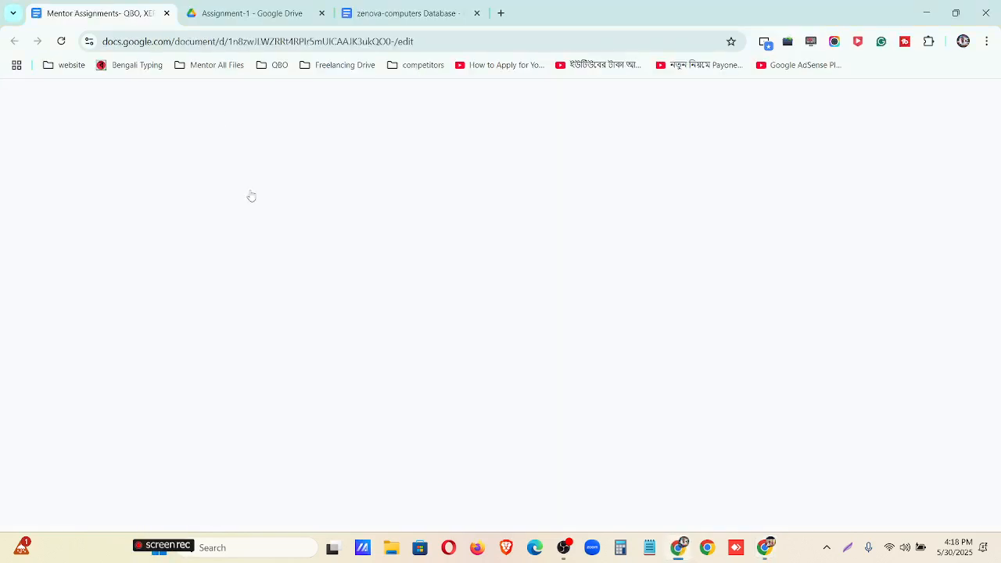
click(387, 12)
click(250, 13)
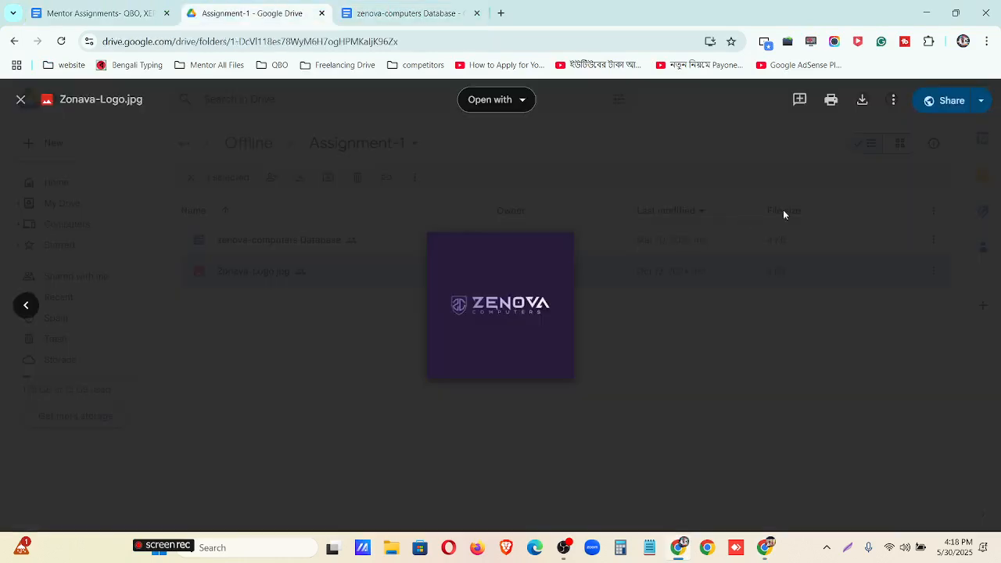
click(863, 104)
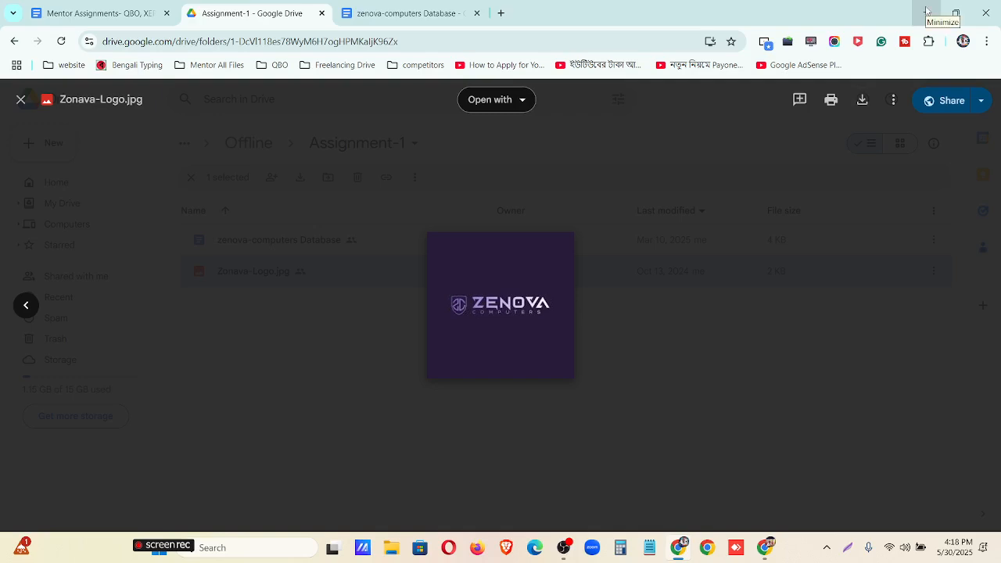
click(927, 11)
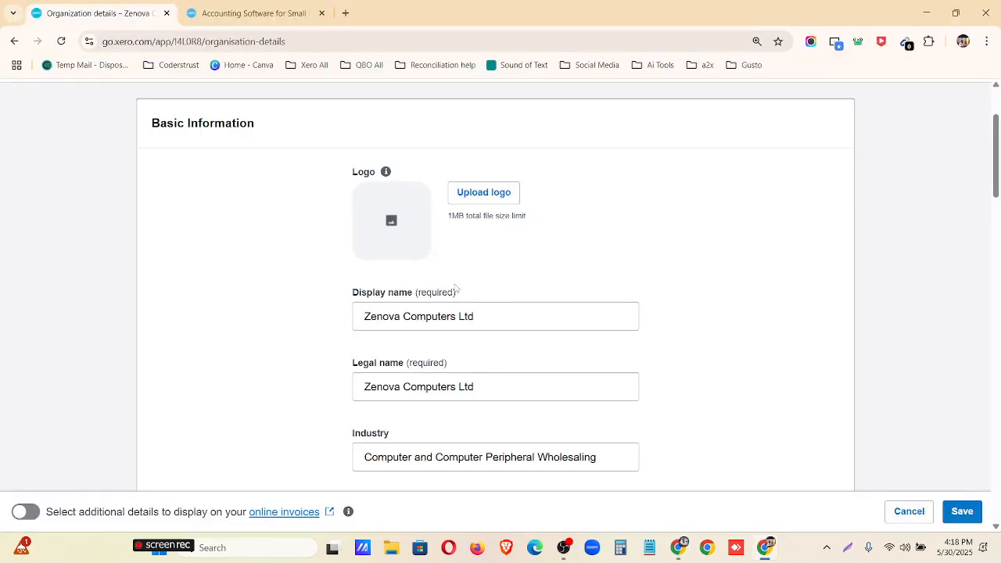
Upload the downloaded Zonava-Logo image as the organisation's logo
click(503, 194)
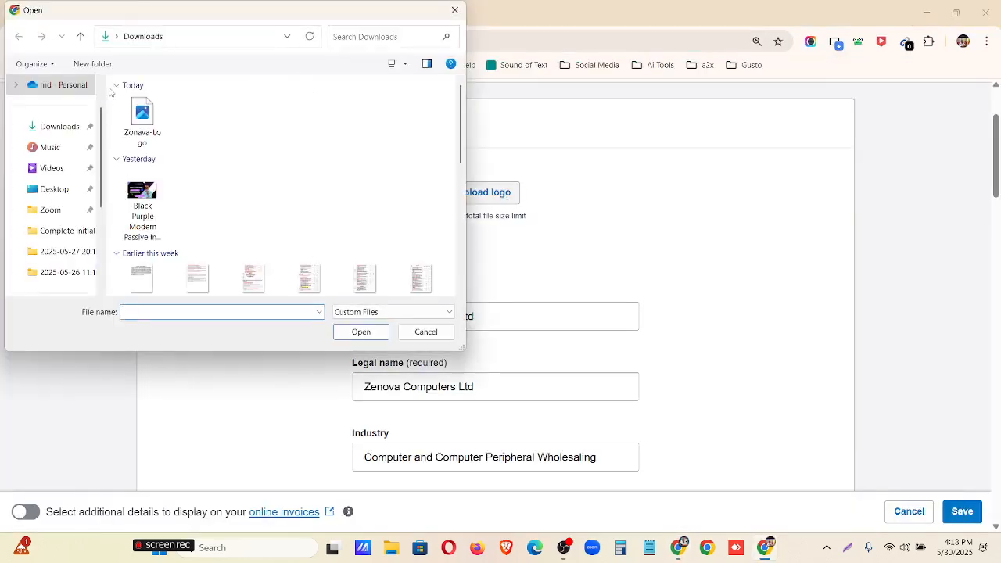
click(143, 117)
click(360, 332)
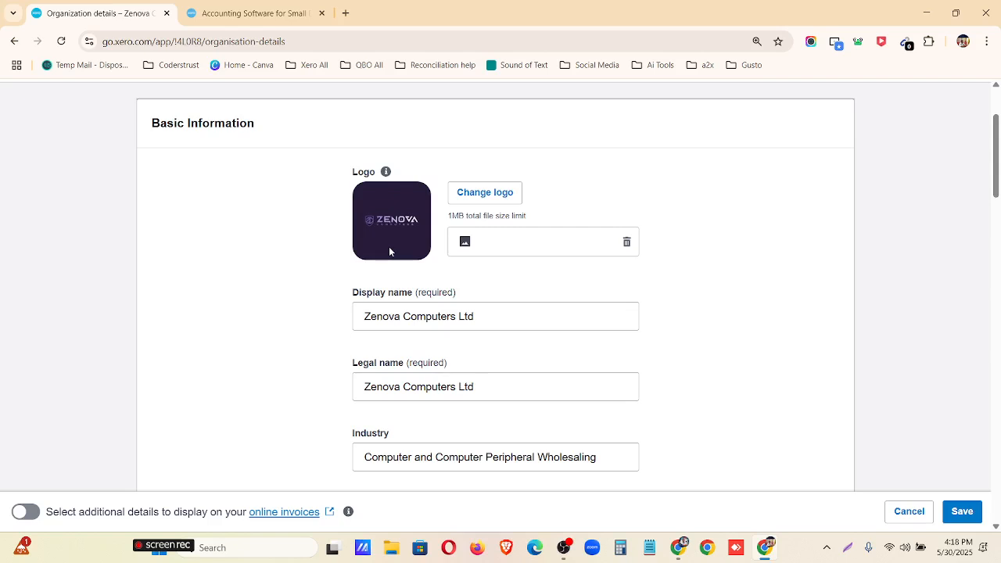
Append a hyphen, the person's name and the number 60 to the organisation's display name
click(489, 317)
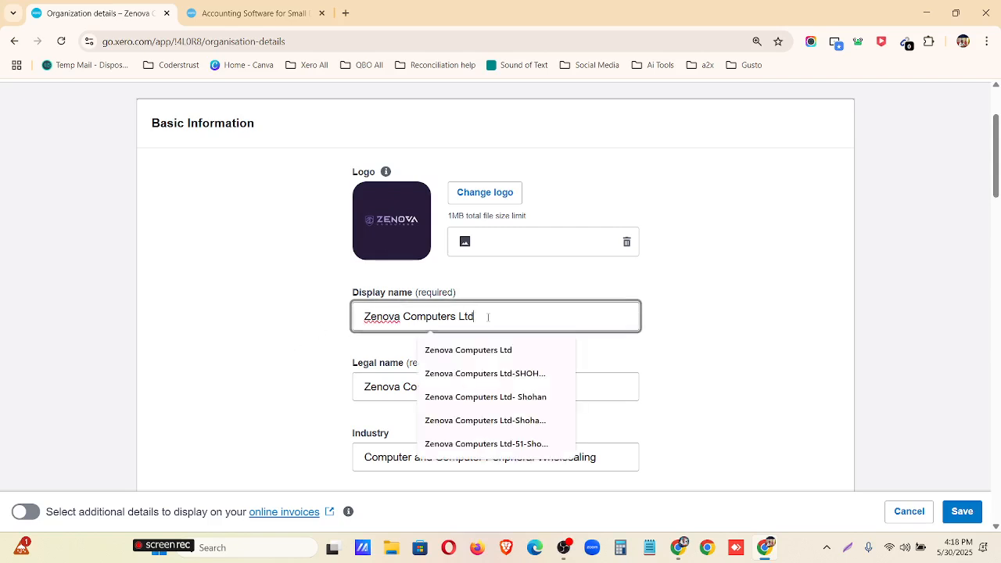
text(-)
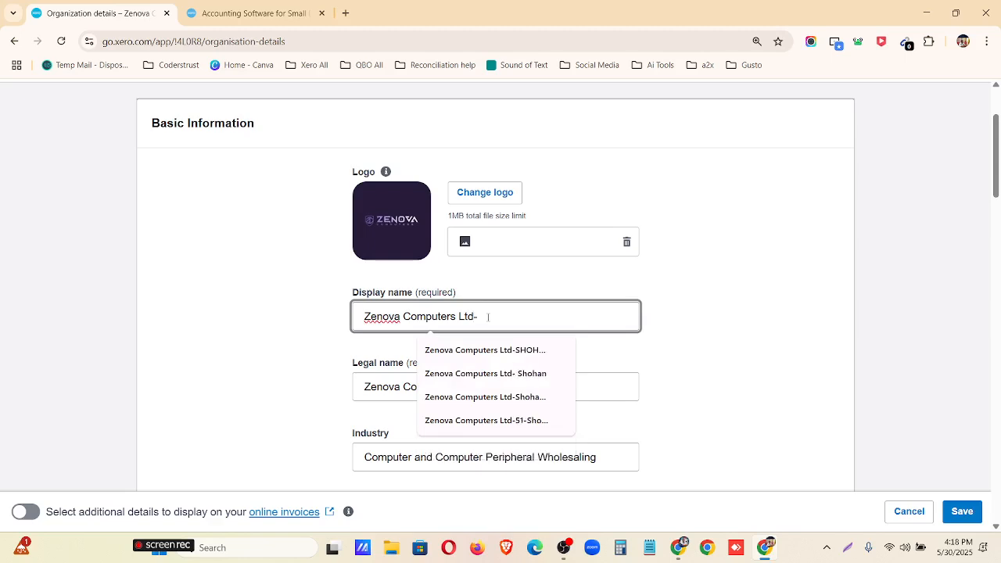
text(SHO)
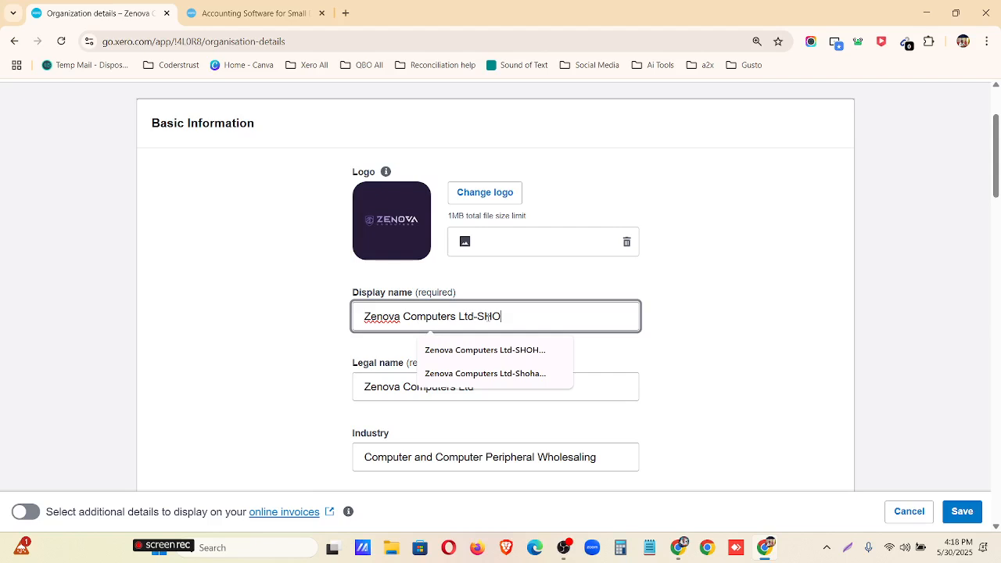
text(HAN 60)
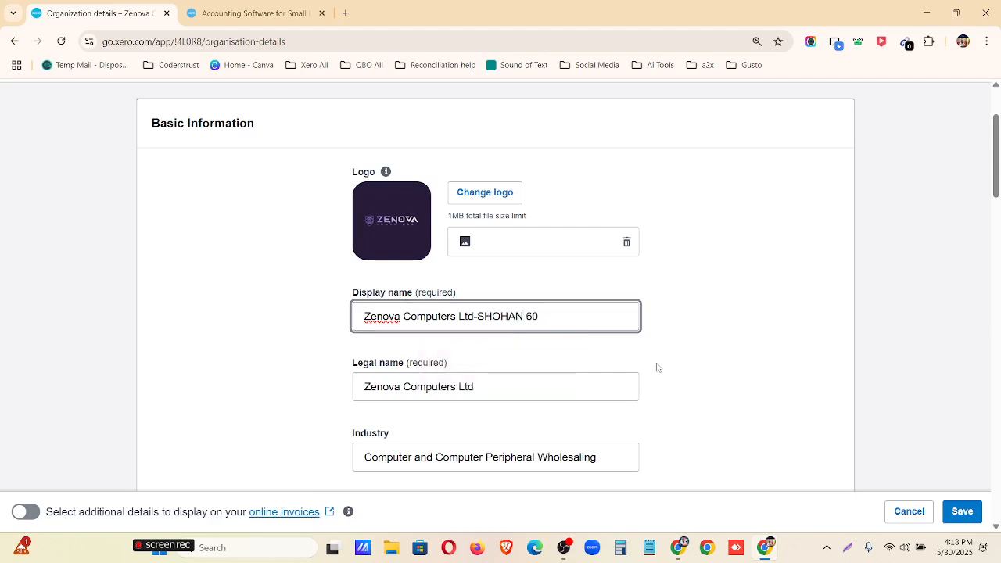
drag(478, 317, 544, 317)
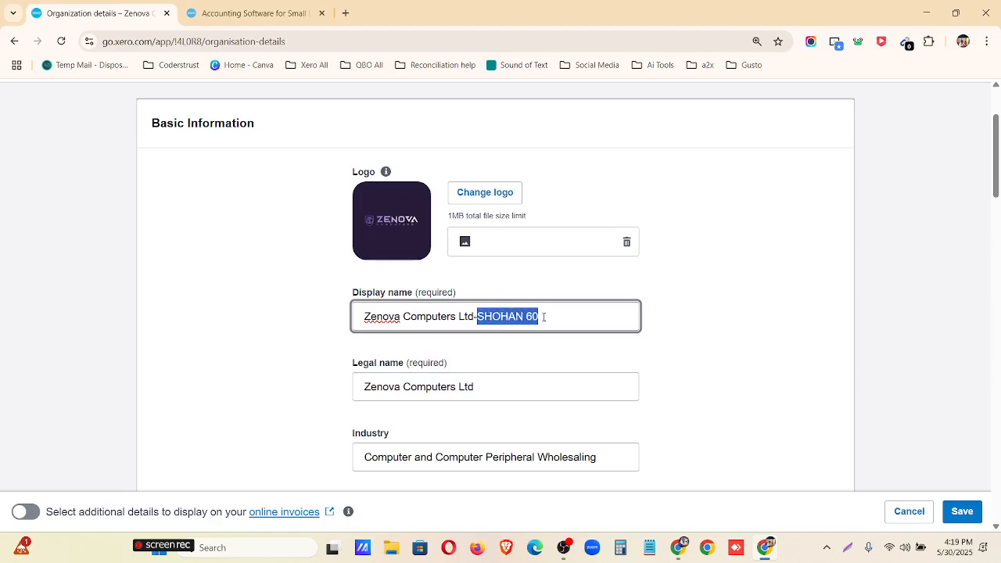
click(640, 357)
Look up the company type in the zenova-computers Database document and set the business structure to Partnership
scroll(548, 368, down, 1)
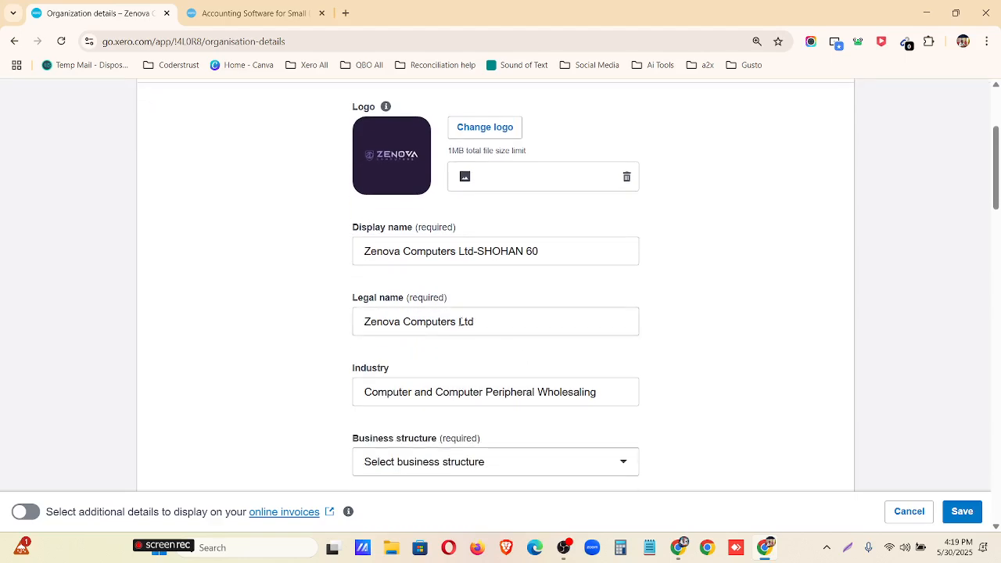
scroll(505, 321, down, 1)
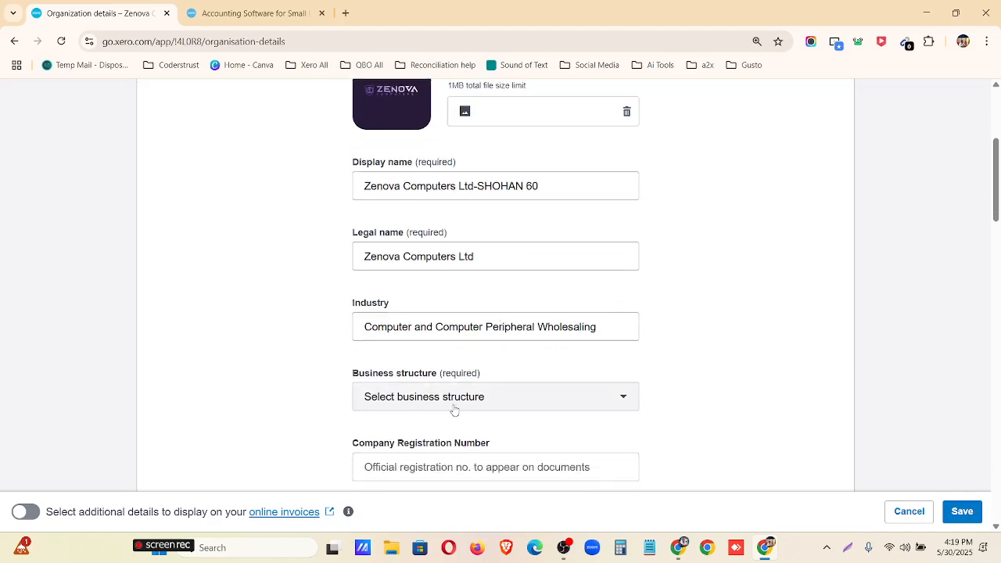
click(683, 553)
click(383, 11)
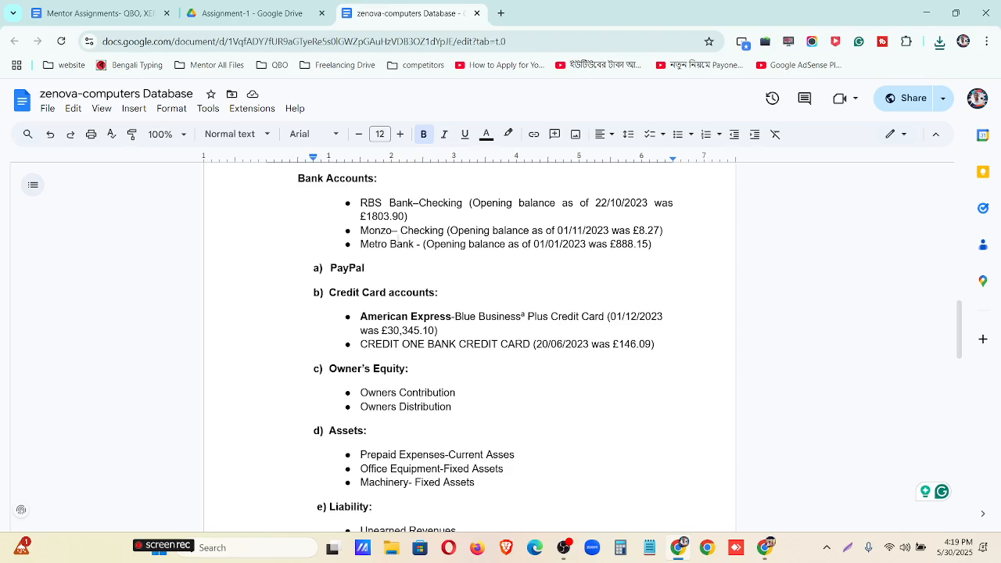
scroll(458, 423, up, 15)
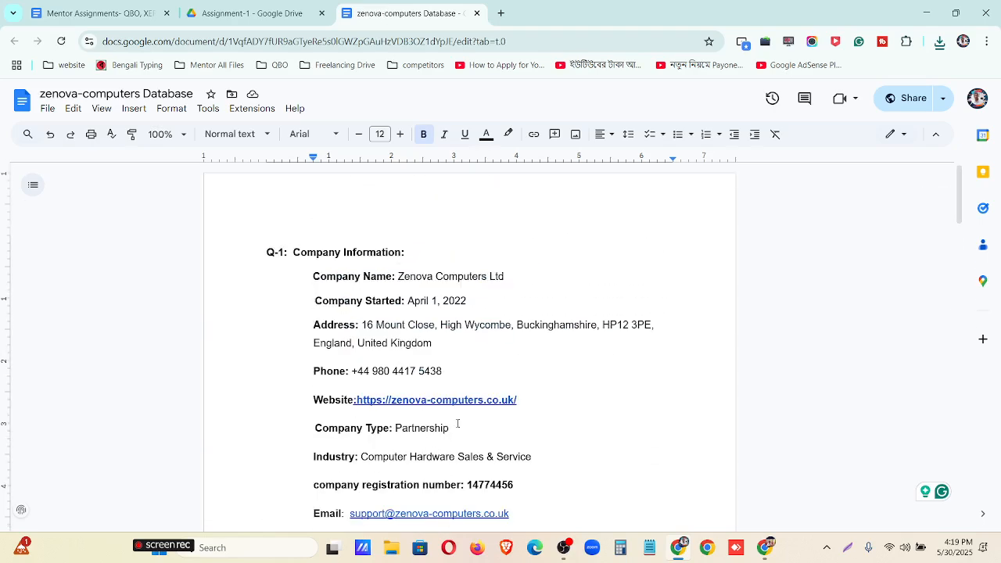
drag(458, 423, 395, 430)
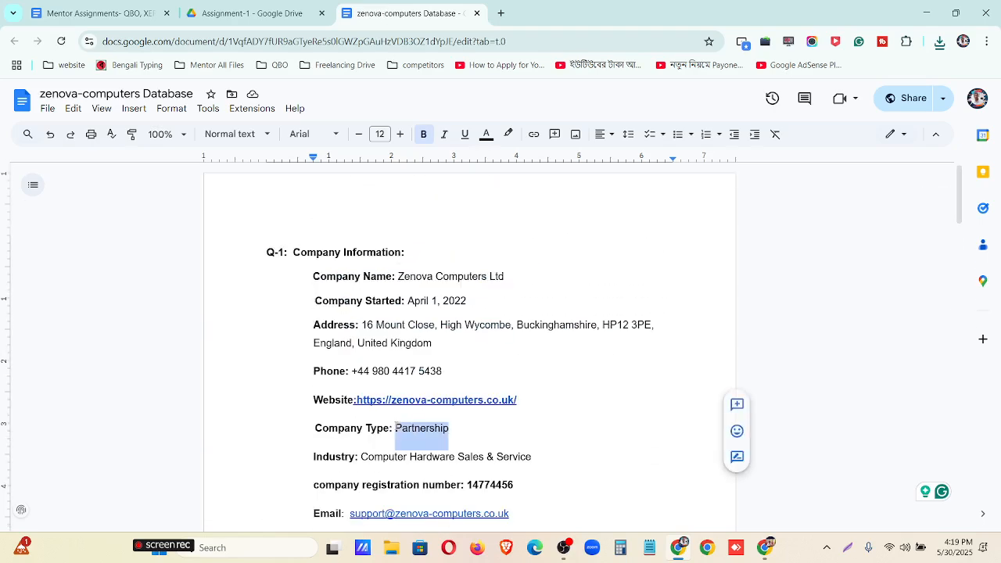
click(766, 550)
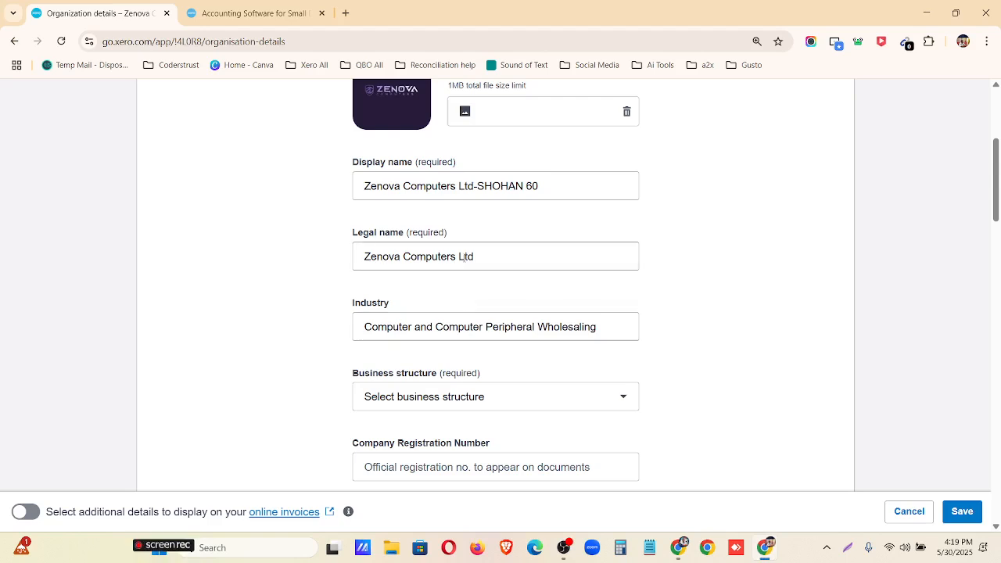
click(476, 396)
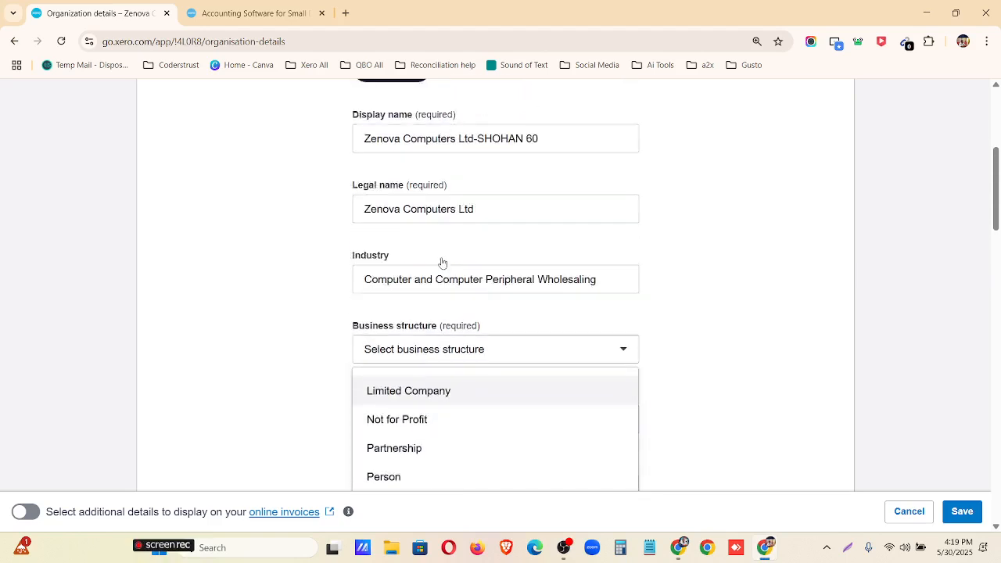
scroll(443, 263, up, 1)
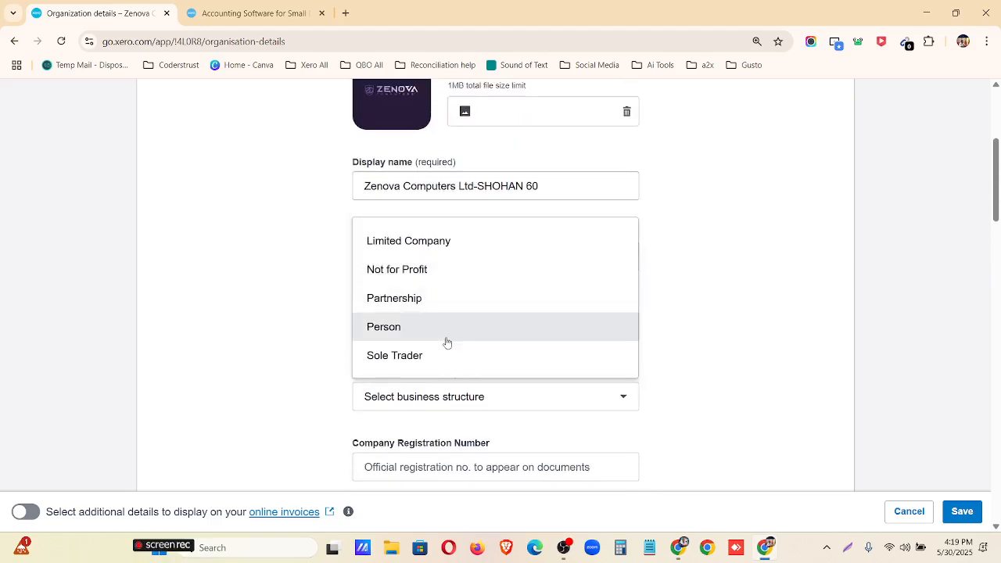
click(422, 305)
Copy the company registration number from the database document into the Company Registration Number field
scroll(414, 304, down, 2)
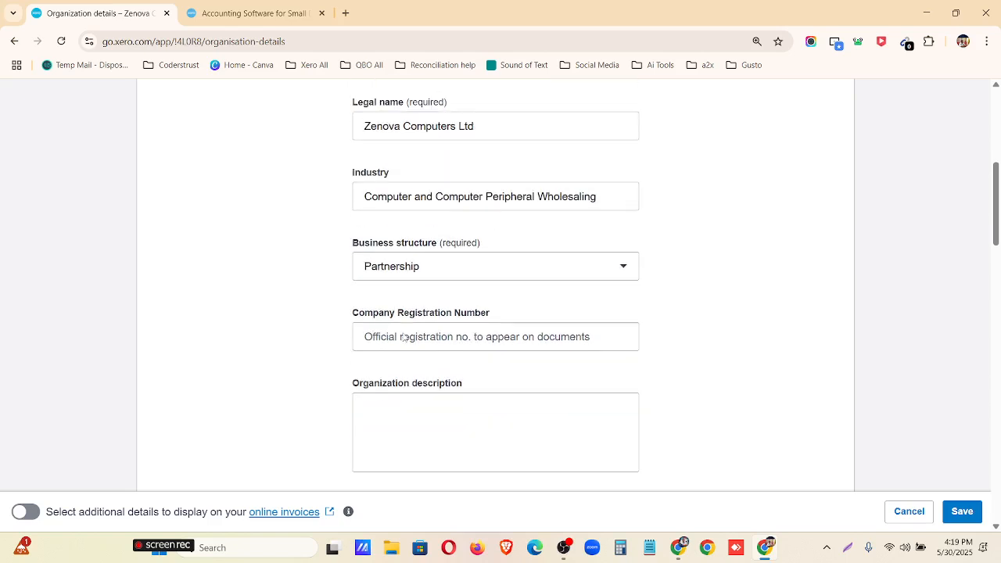
click(677, 552)
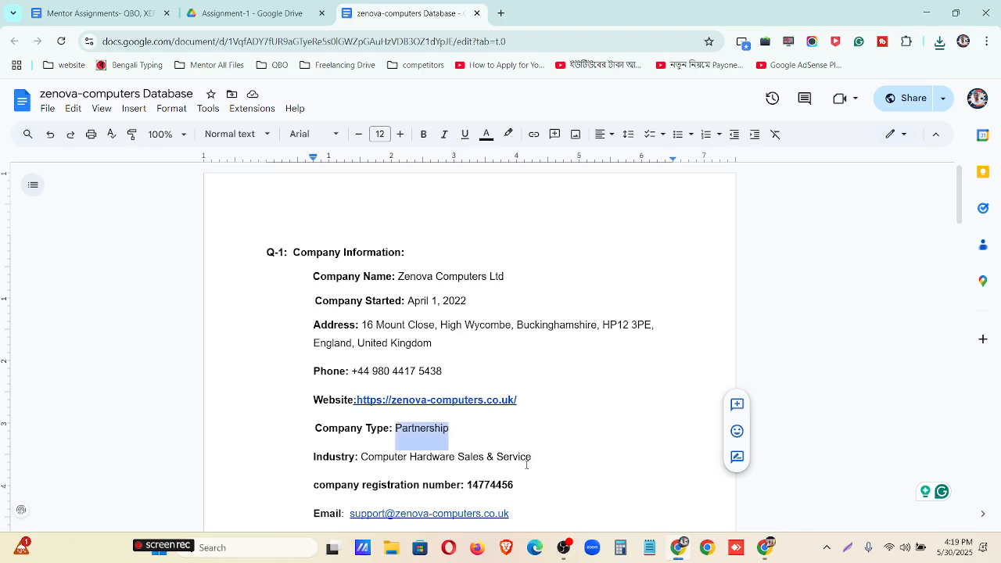
drag(528, 478, 468, 486)
key(ctrl+c)
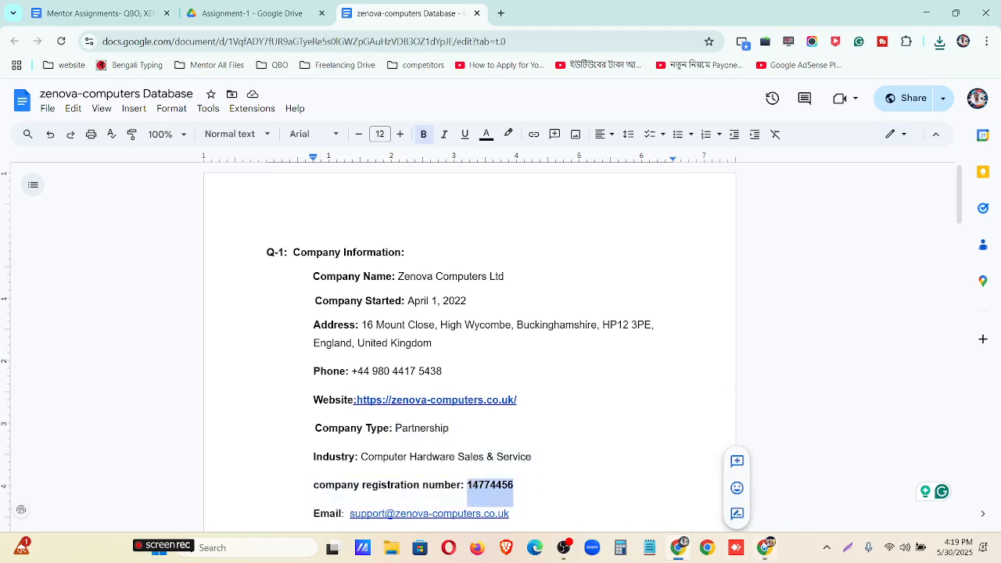
key(alt+Tab)
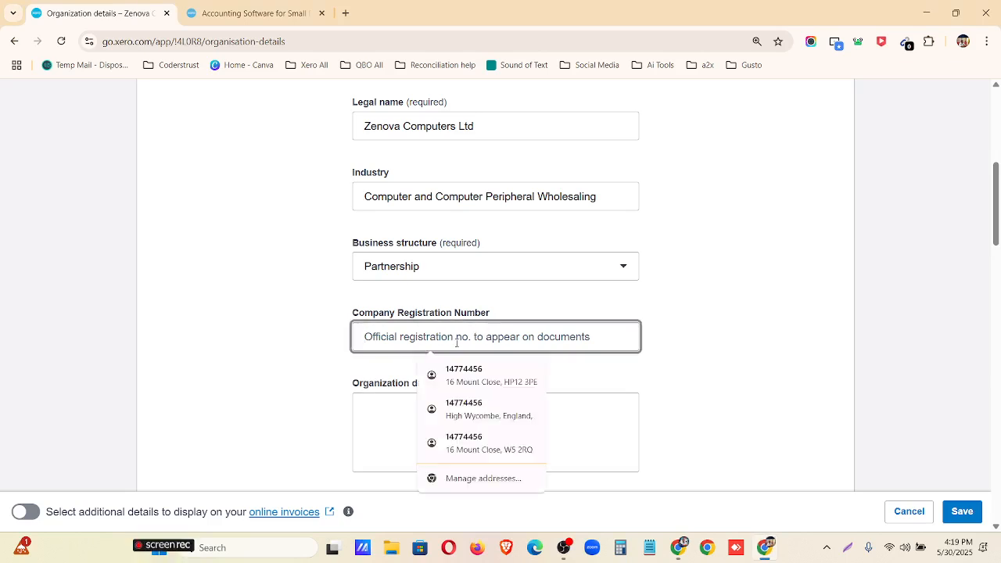
key(ctrl+v)
Leave the organisation description empty and copy the company's full address from the database document into the mailing address search
scroll(391, 409, down, 1)
click(379, 356)
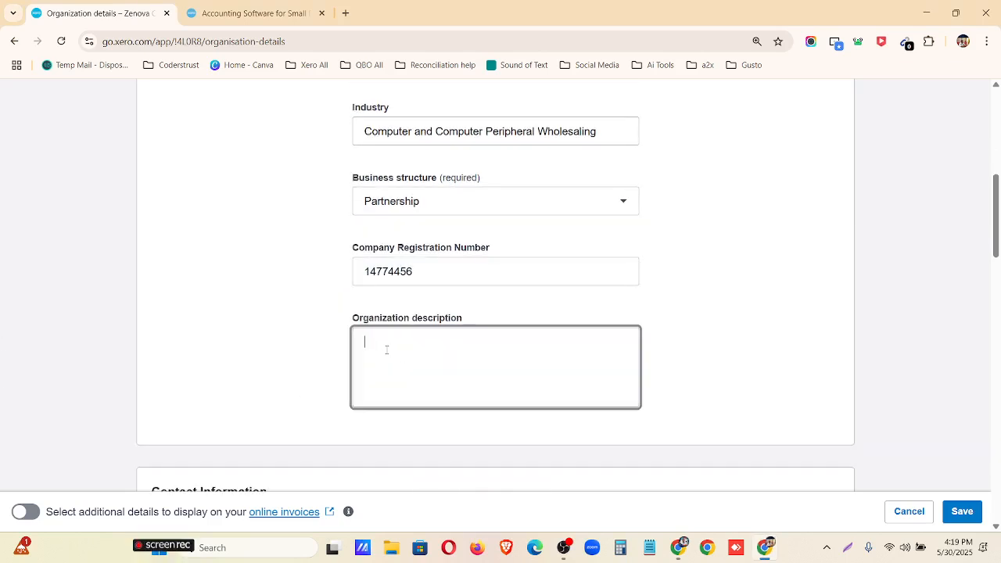
scroll(386, 349, down, 4)
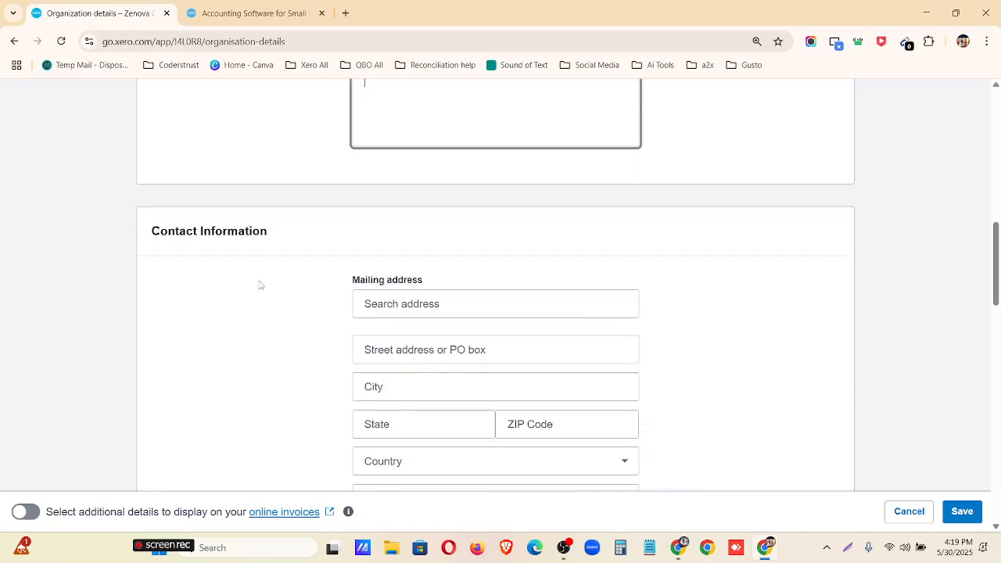
scroll(286, 263, down, 2)
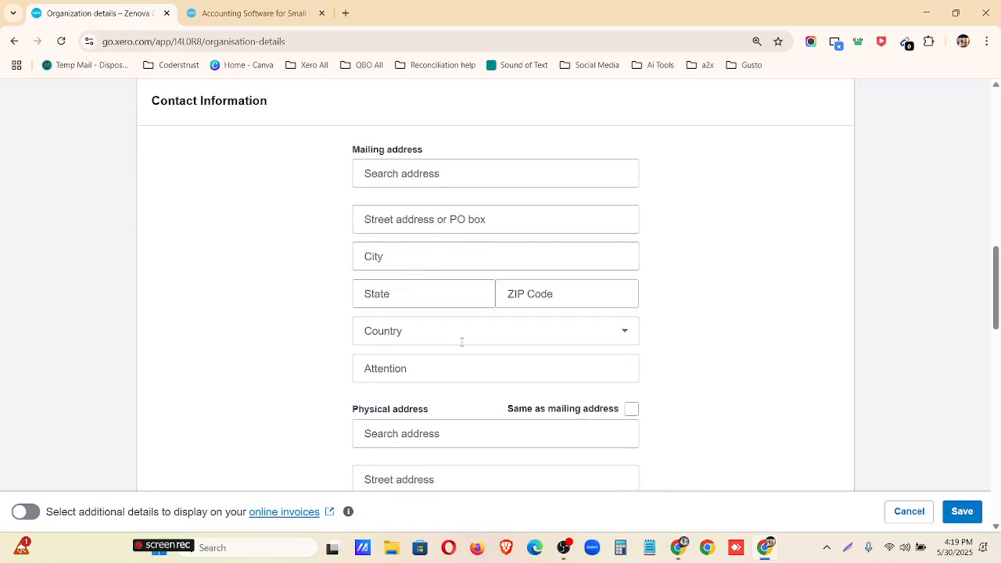
click(678, 547)
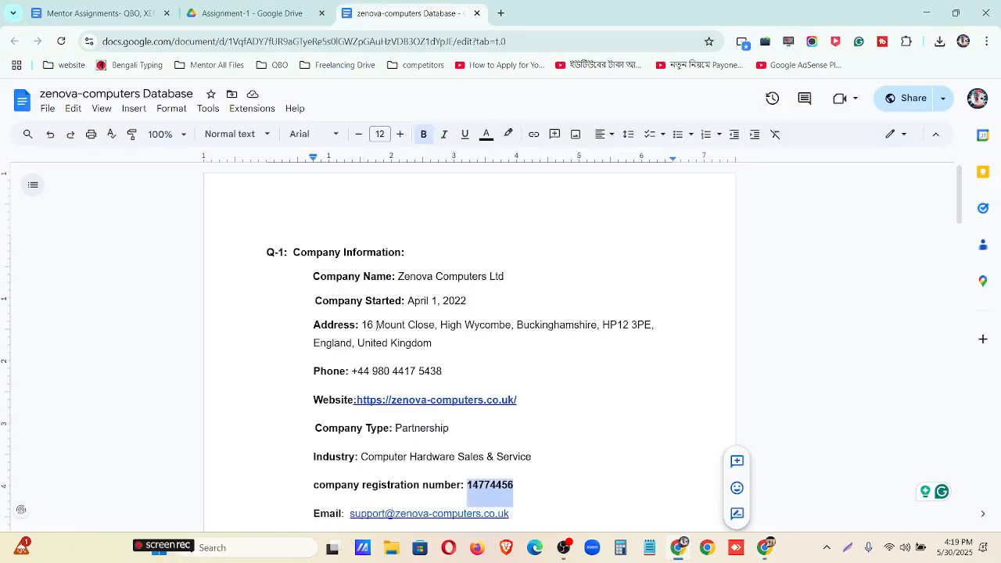
drag(363, 323, 438, 343)
key(ctrl+c)
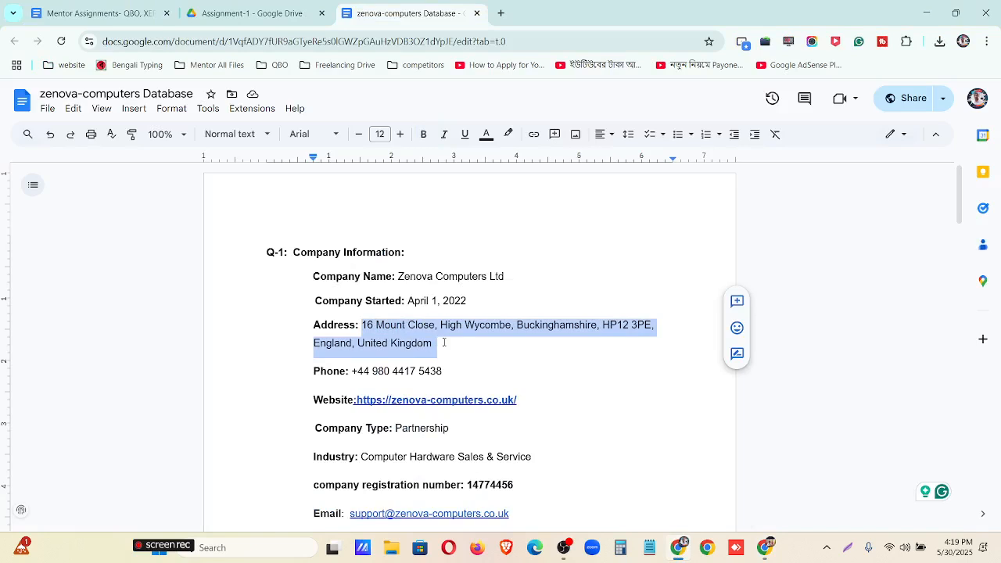
click(768, 548)
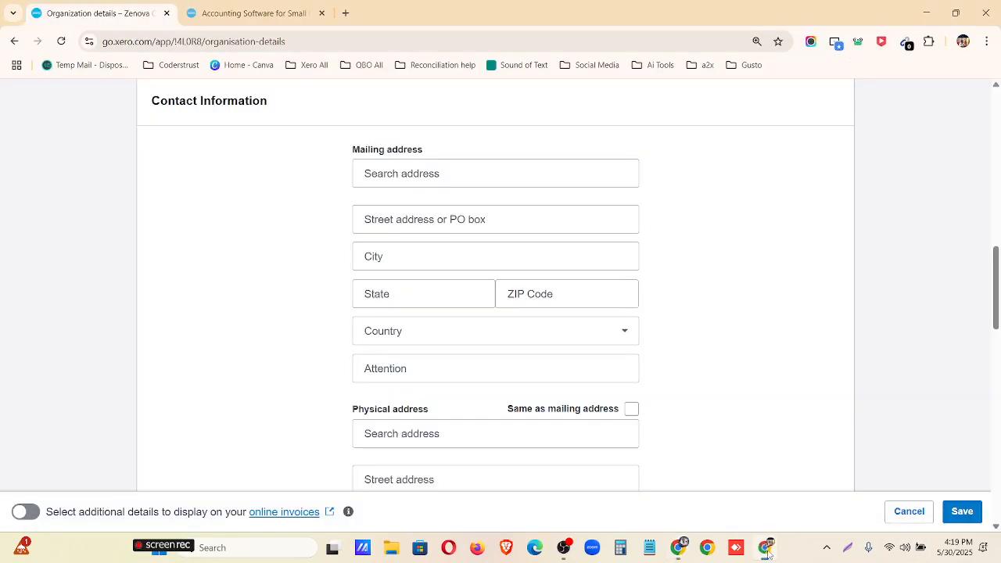
click(420, 174)
key(ctrl+v)
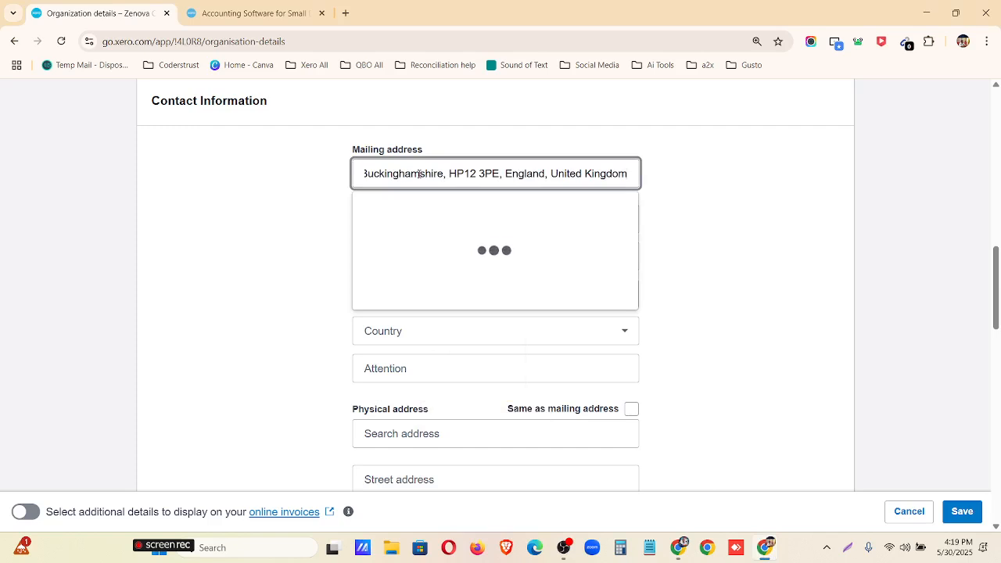
Remove "United Kingdom" and its preceding comma from the end of the mailing address search text
key(BackSpace)
key(BackSpace)
key(BackSpace)
key(BackSpace)
key(BackSpace)
key(BackSpace)
key(BackSpace)
key(BackSpace)
key(BackSpace)
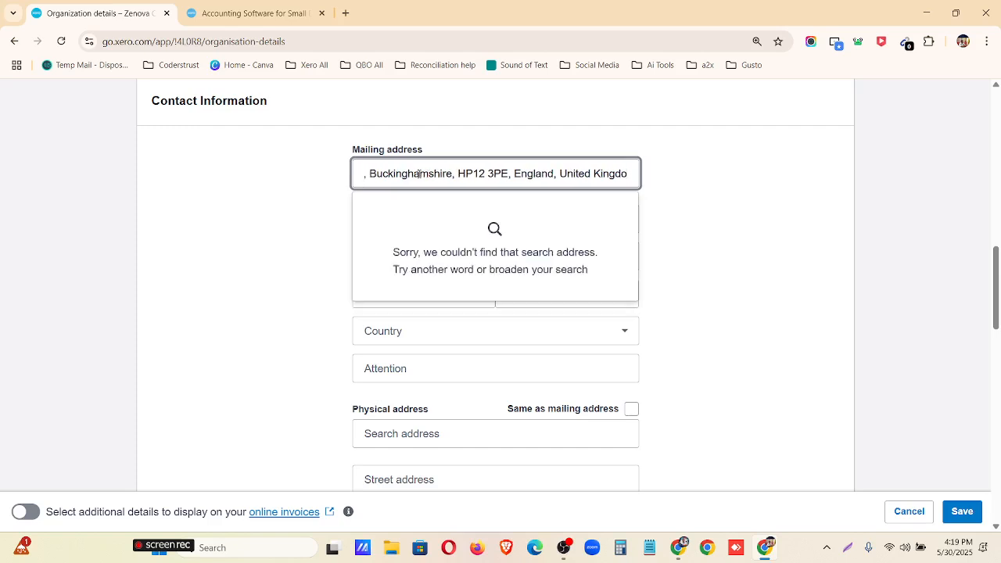
key(BackSpace)
key(BackSpace)
key(BackSpace)
key(BackSpace)
key(BackSpace)
key(BackSpace)
key(BackSpace)
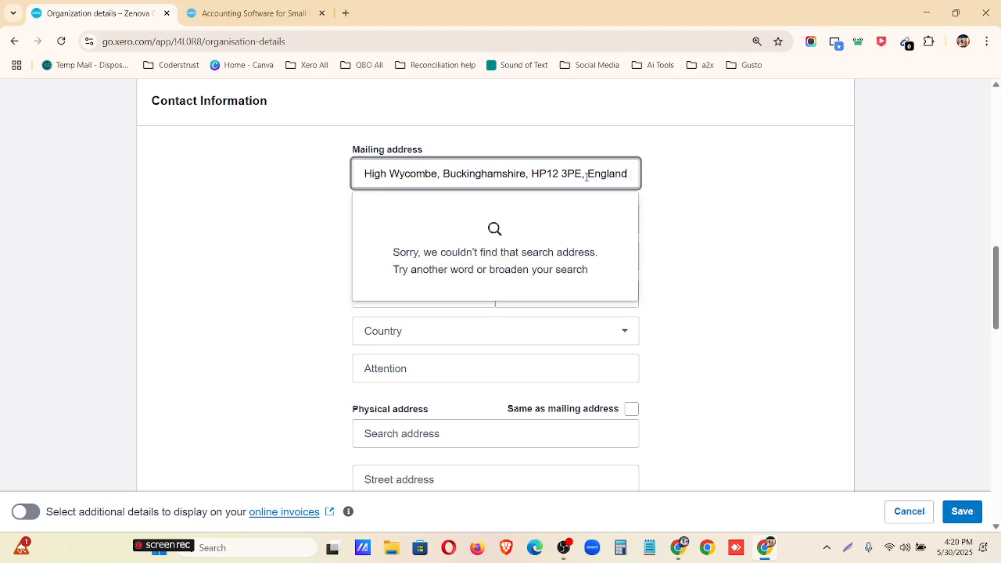
Move the postcode out of the mailing address search text into the mailing address ZIP Code field
drag(583, 174, 533, 174)
key(ctrl+c)
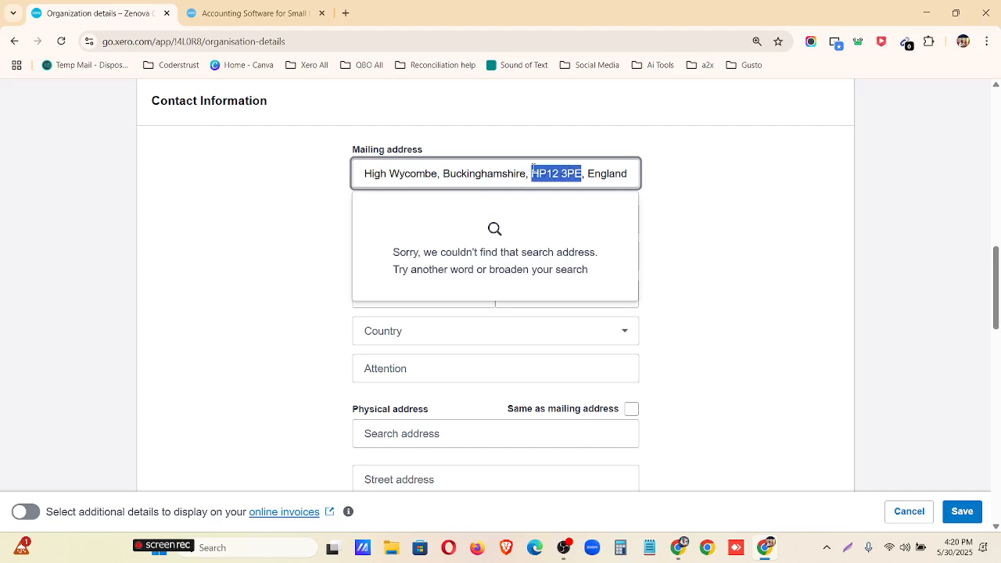
key(BackSpace)
click(707, 233)
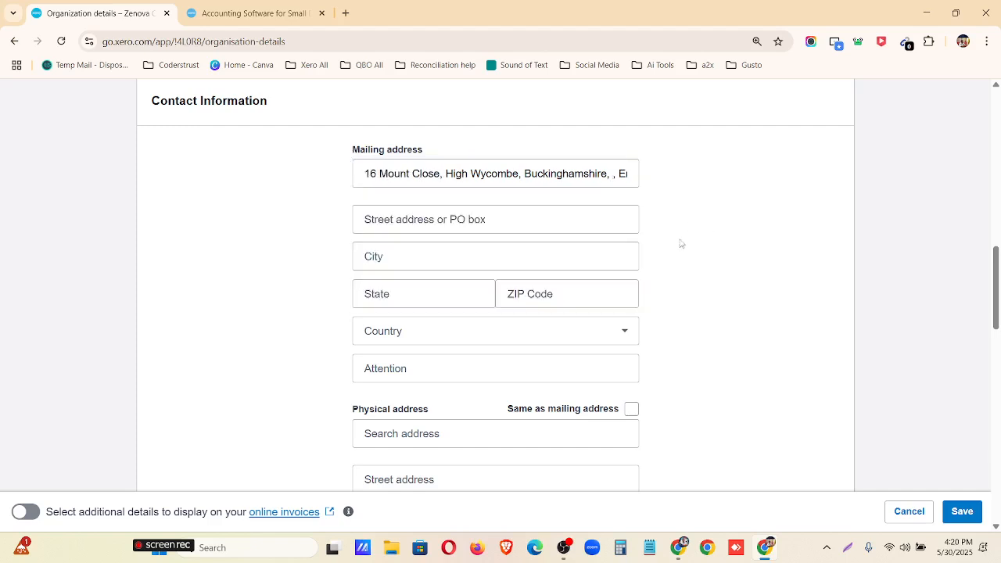
click(510, 294)
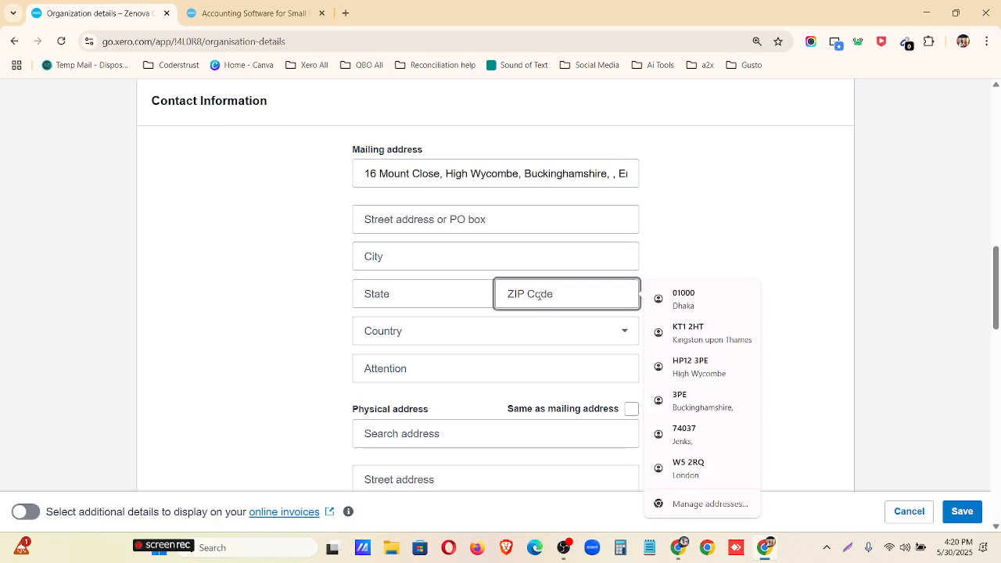
key(ctrl+v)
Set the mailing address country to United Kingdom
click(500, 330)
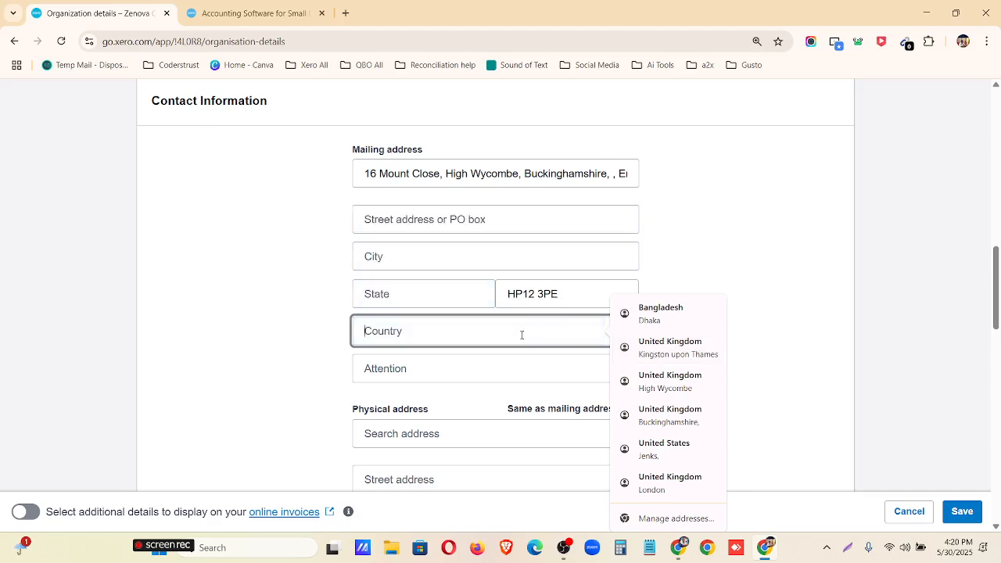
text(u)
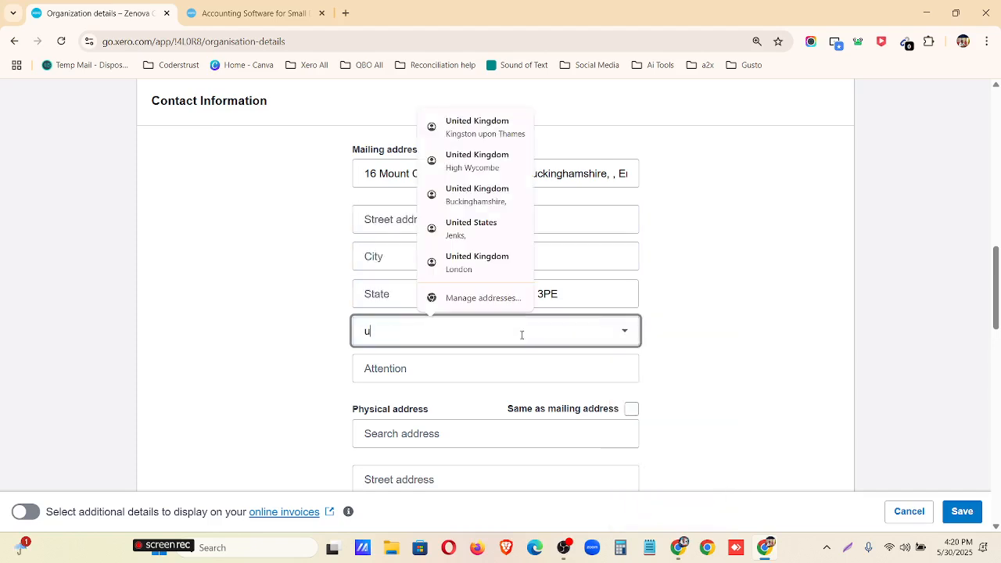
text(n)
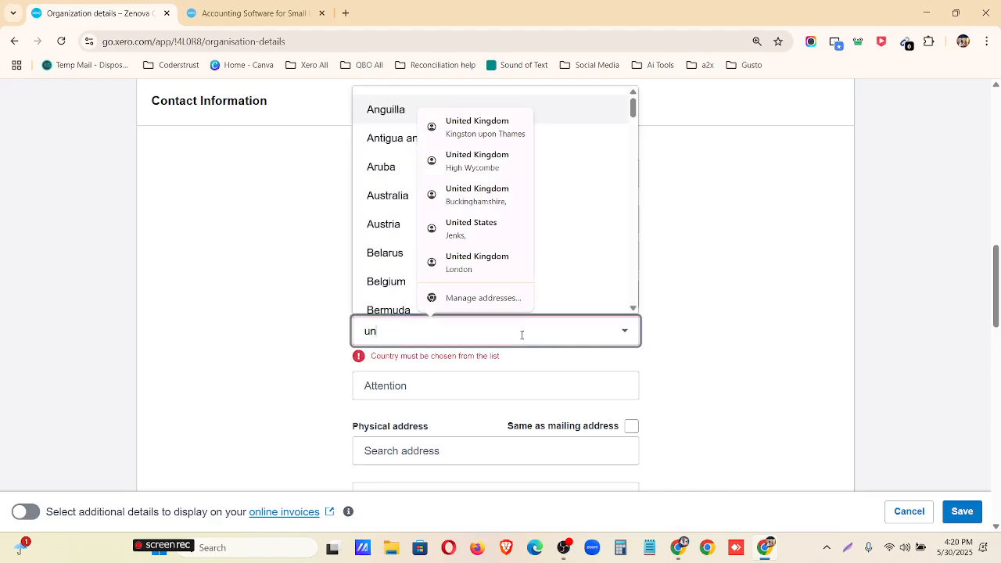
text(i)
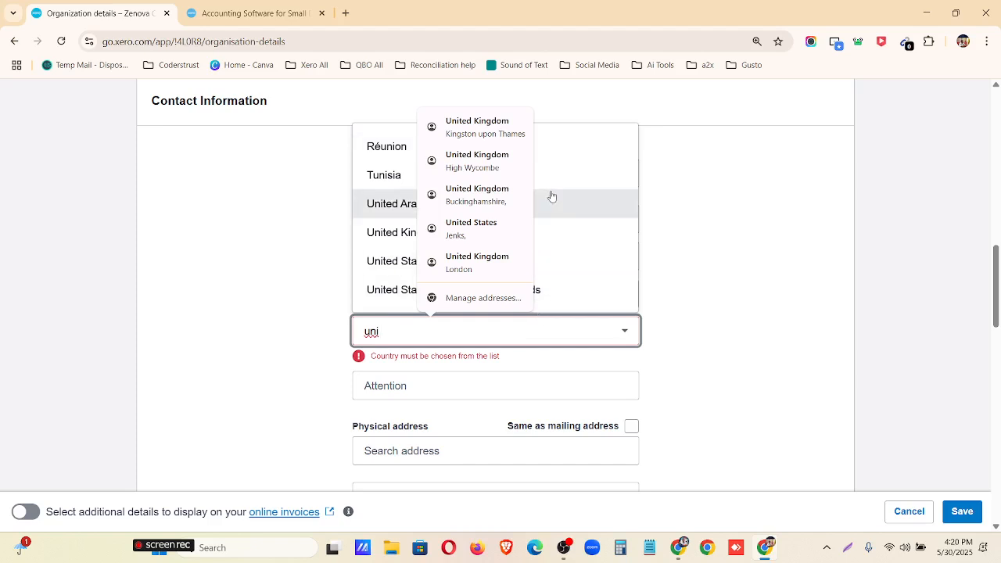
click(545, 232)
click(705, 324)
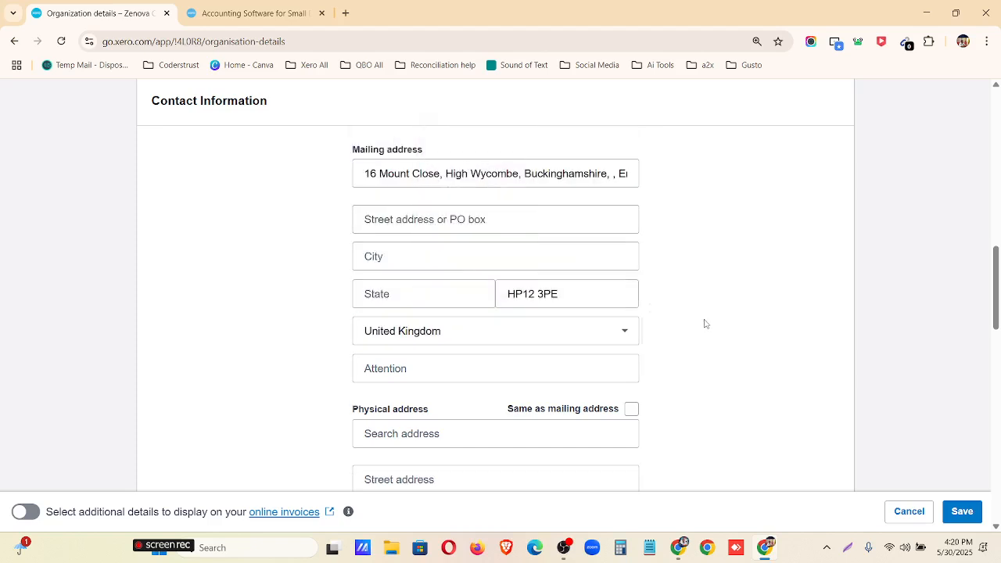
Remove "England" from the mailing address search text and fill the address fields from the matching suggestion
click(613, 175)
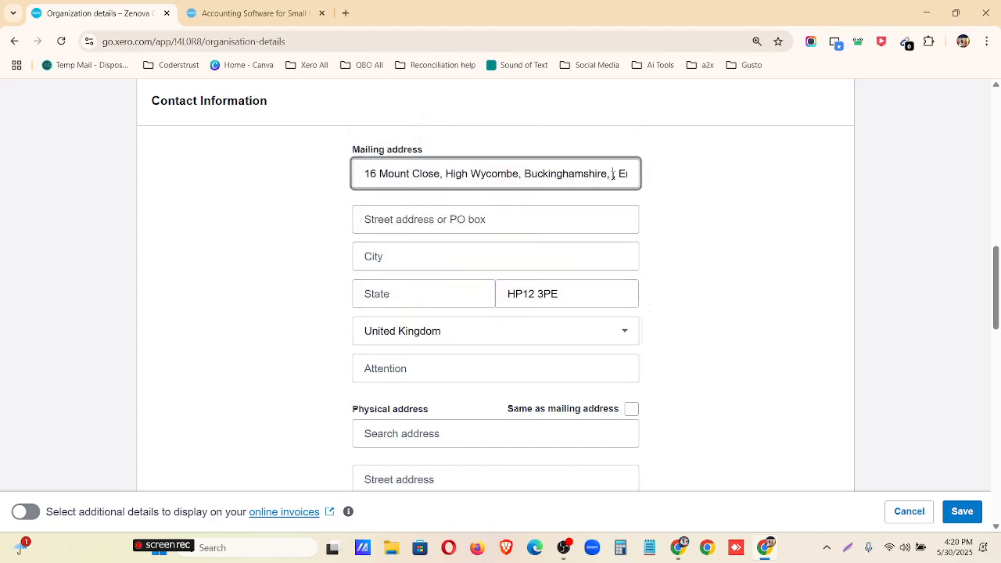
drag(616, 174, 636, 175)
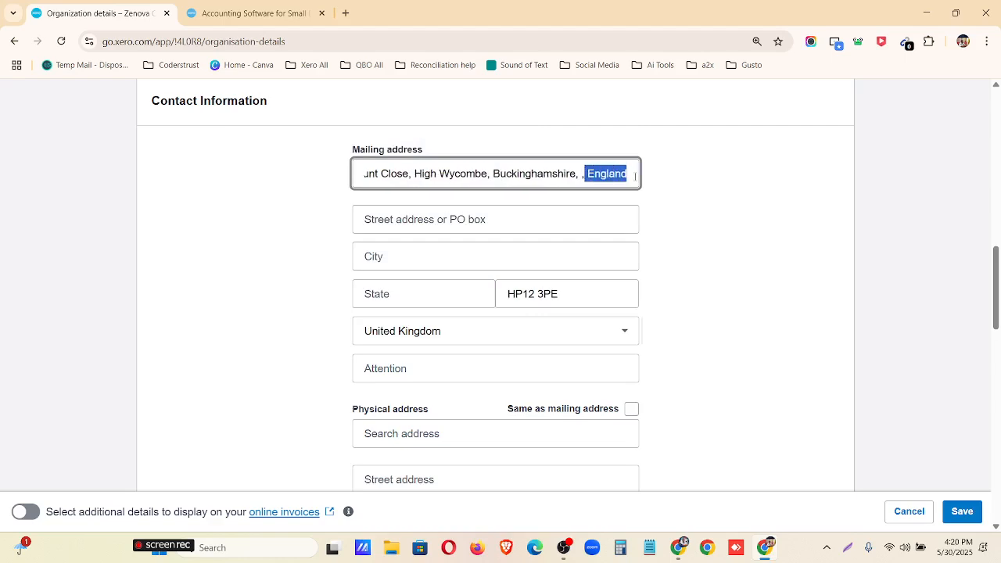
key(BackSpace)
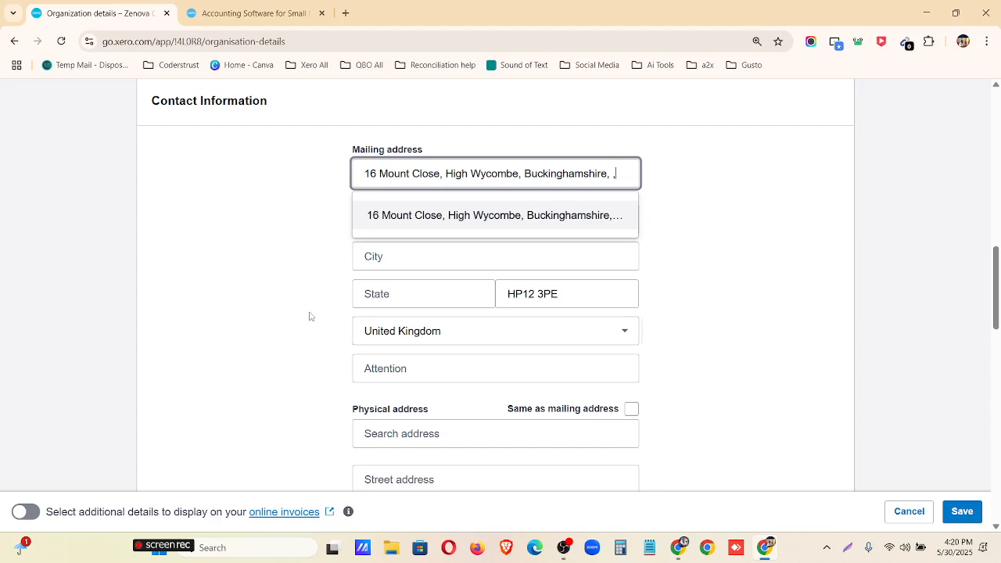
click(407, 221)
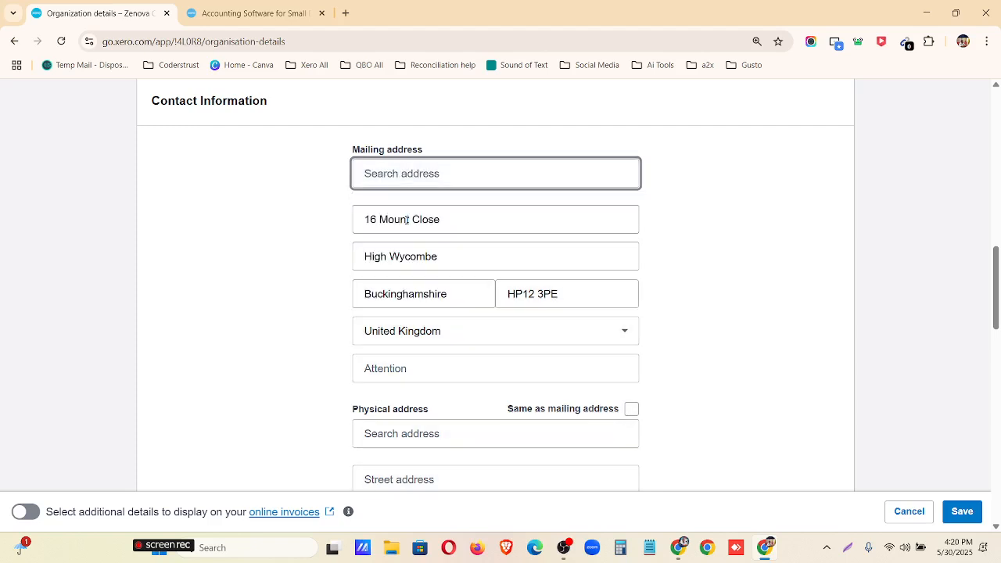
Copy the company's phone number without its country code from the zenova-computers Database document into the Telephone field
scroll(461, 313, down, 2)
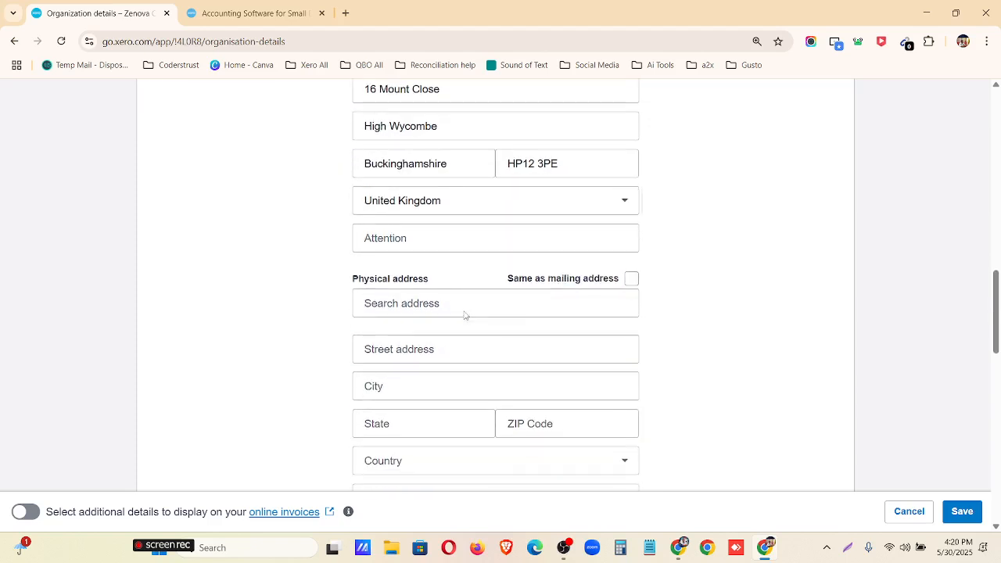
scroll(598, 224, down, 4)
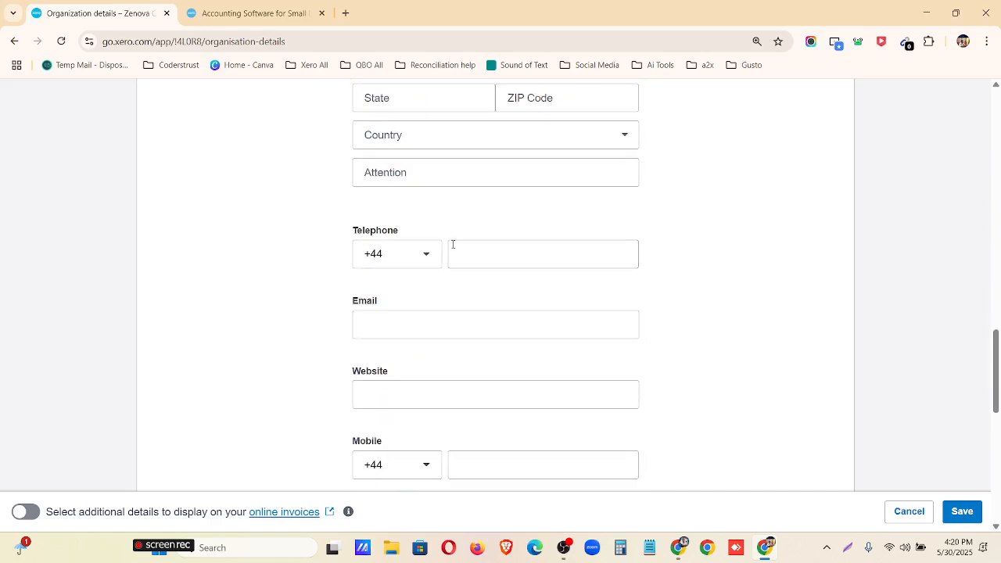
click(679, 548)
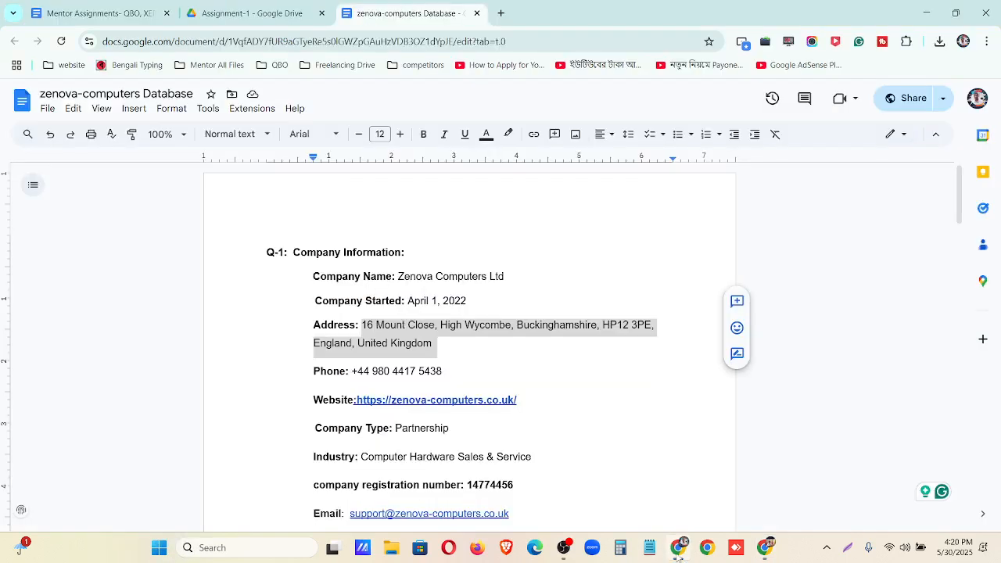
click(454, 371)
drag(454, 370, 372, 371)
key(ctrl+c)
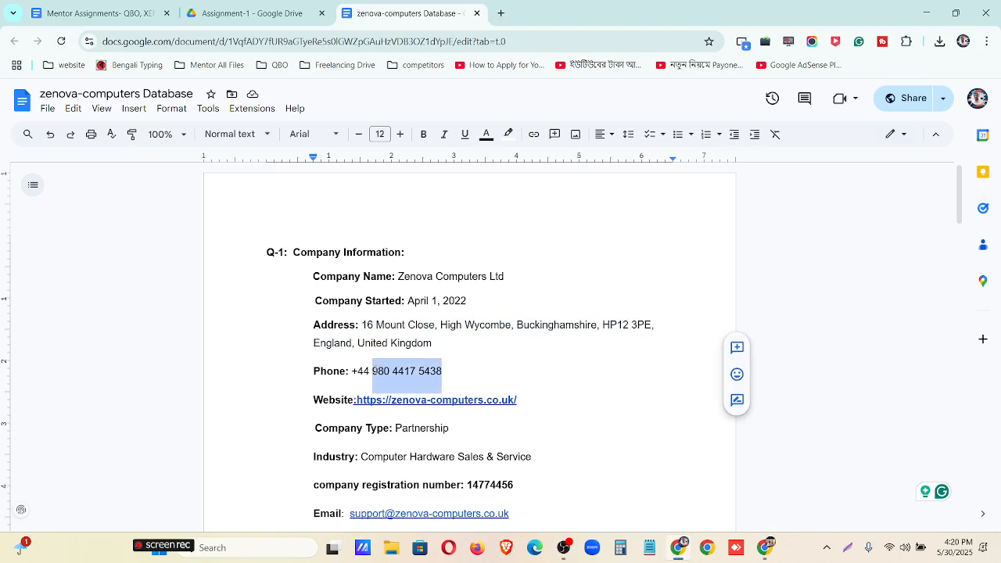
key(alt+Tab)
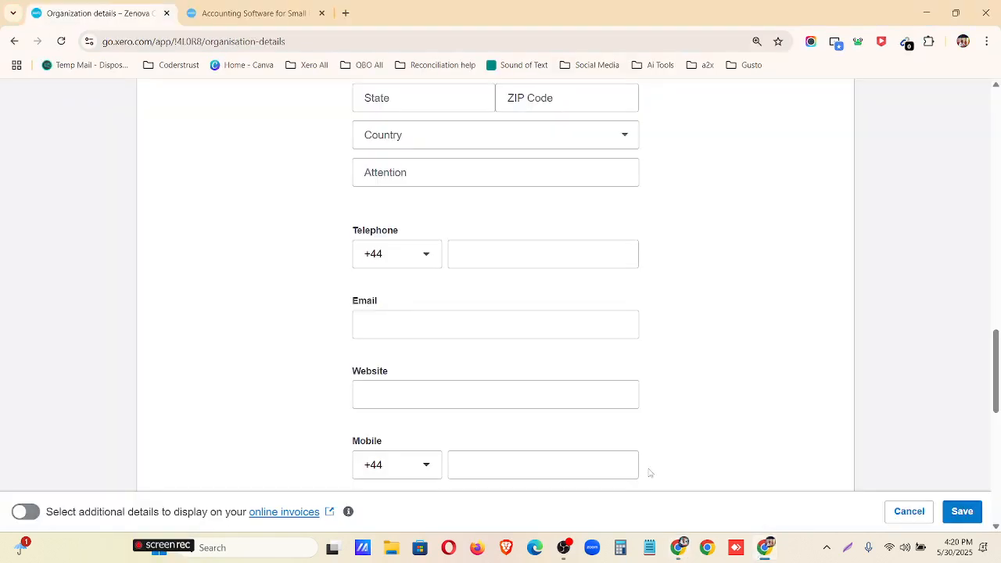
click(471, 259)
key(ctrl+v)
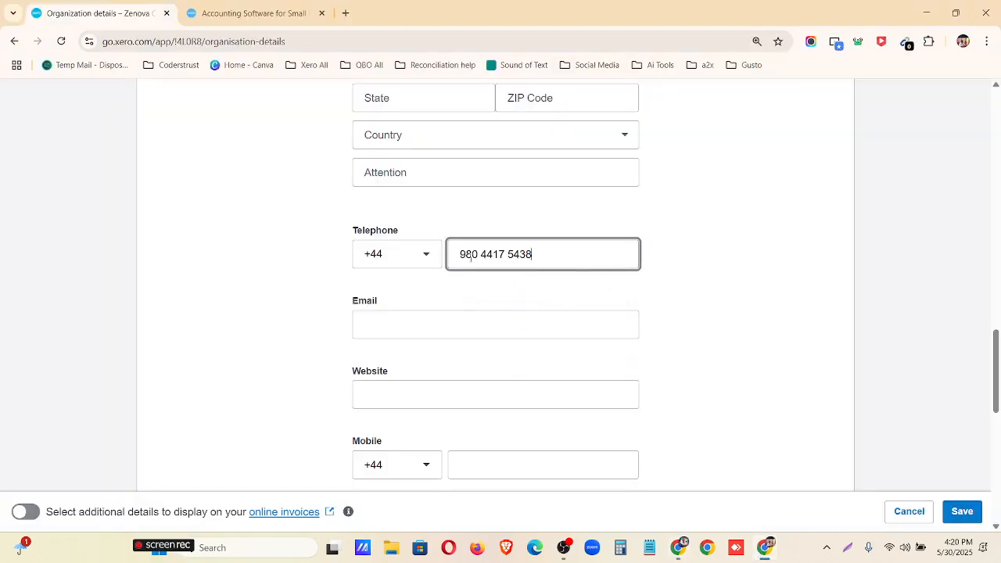
Copy the company's website link from the database document and paste it into the organisation's Email field
scroll(458, 324, down, 1)
click(414, 258)
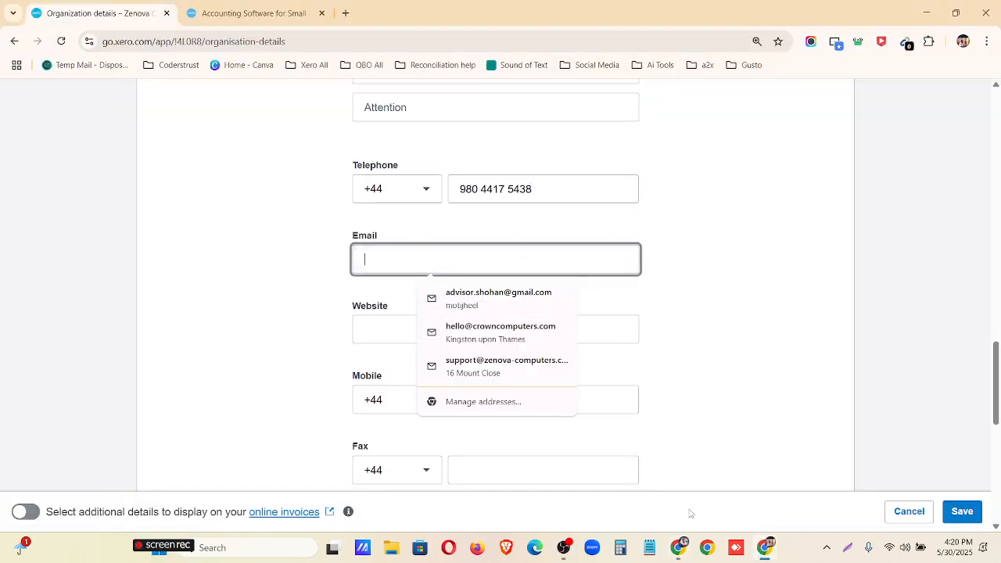
click(682, 553)
click(479, 400)
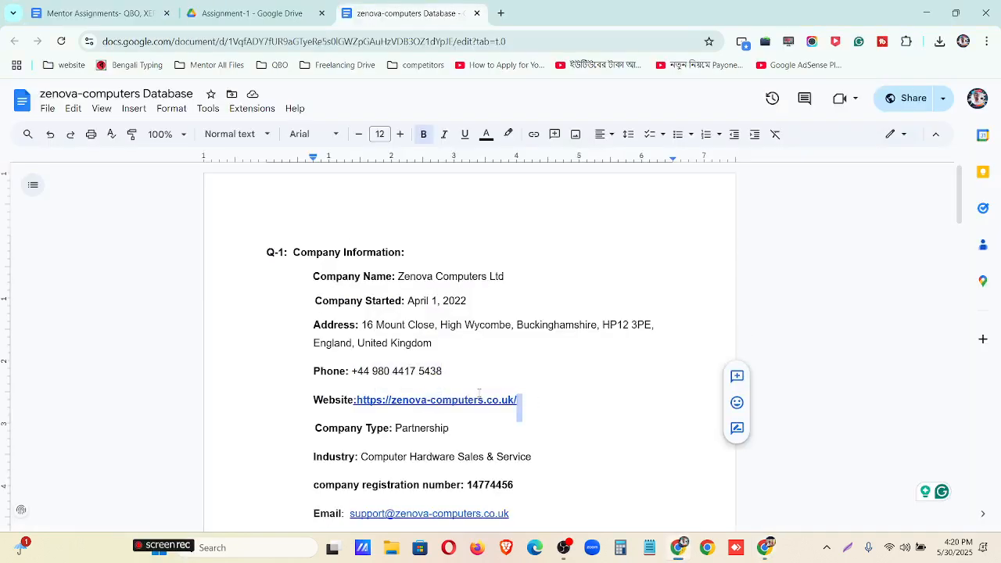
click(514, 421)
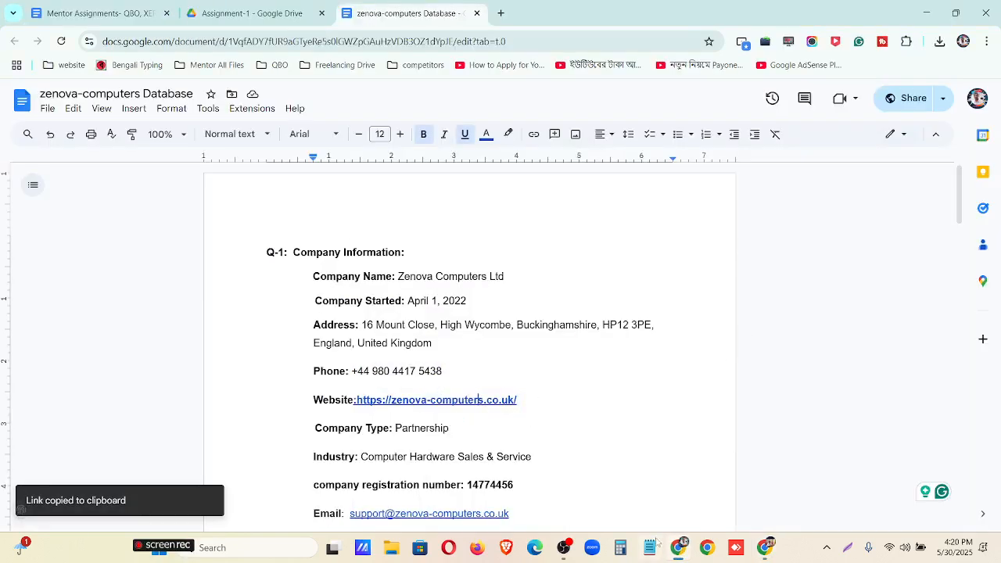
click(681, 549)
key(ctrl+v)
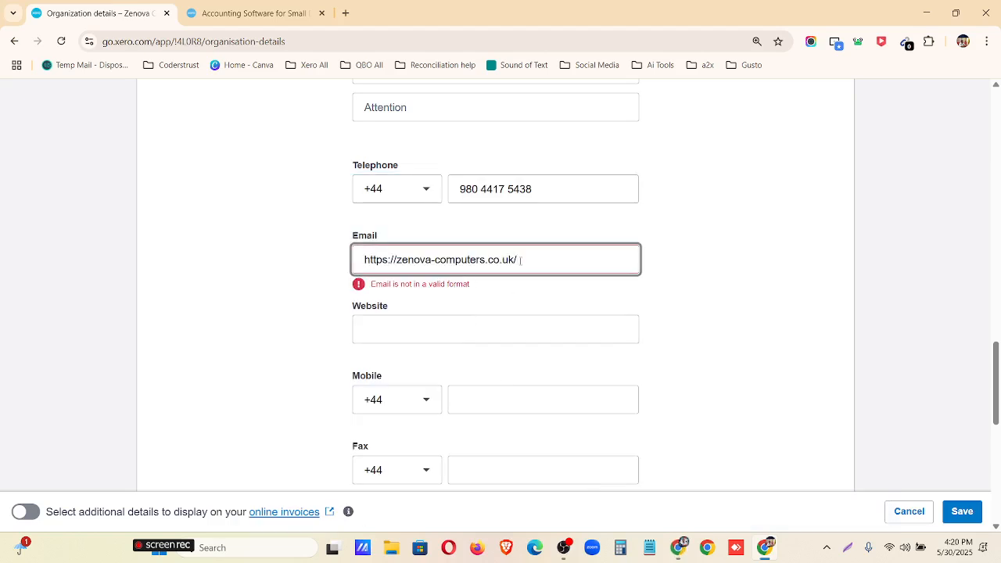
drag(527, 260, 344, 269)
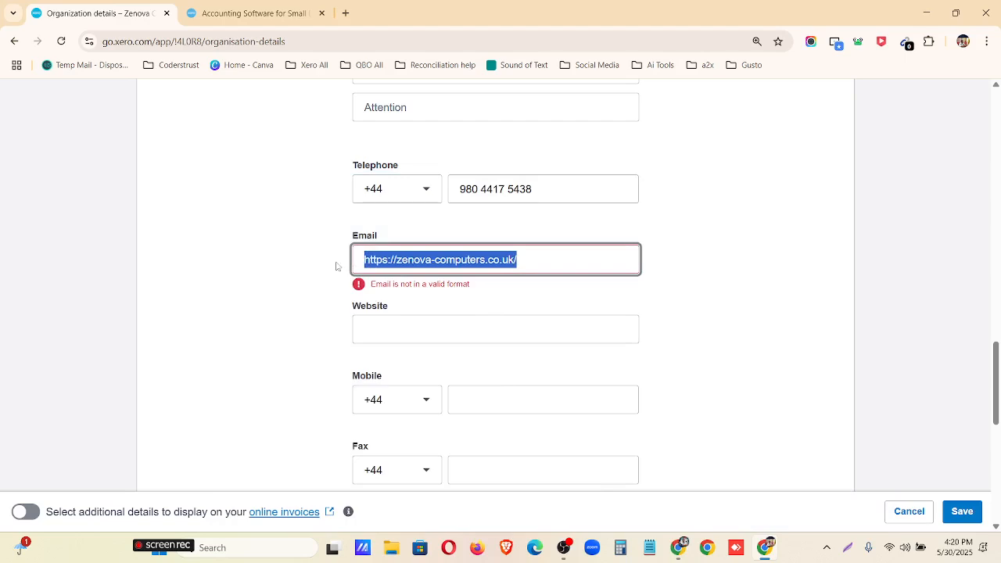
key(ctrl+x)
click(399, 322)
key(ctrl+v)
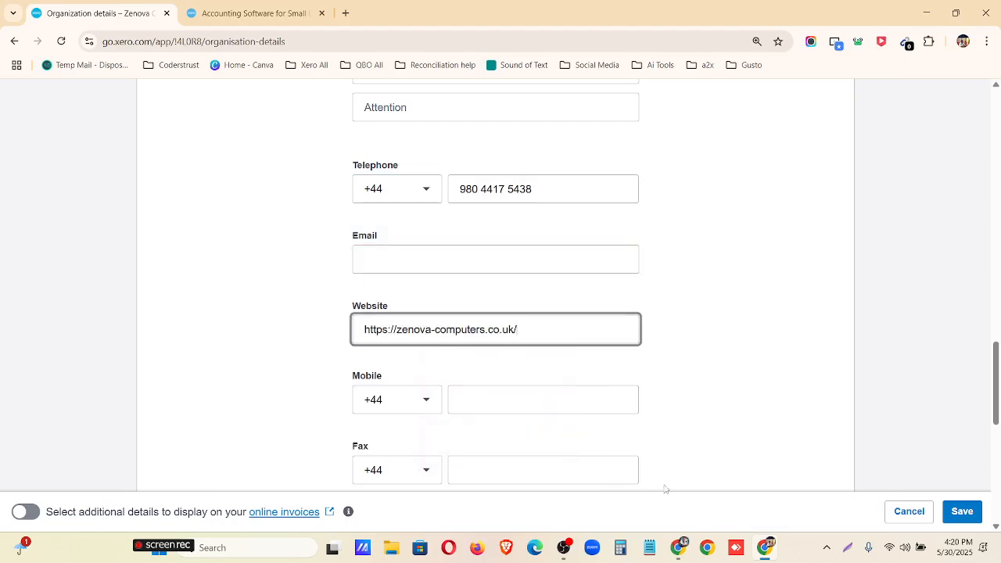
Copy the company's support email address from the database document into the organisation's Email field
click(679, 548)
scroll(417, 408, down, 1)
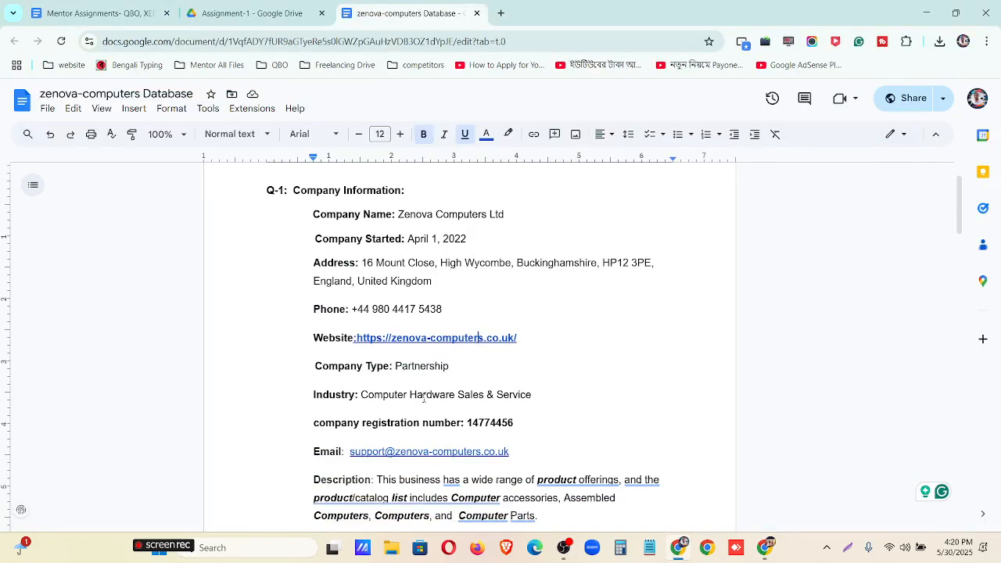
right_click(418, 449)
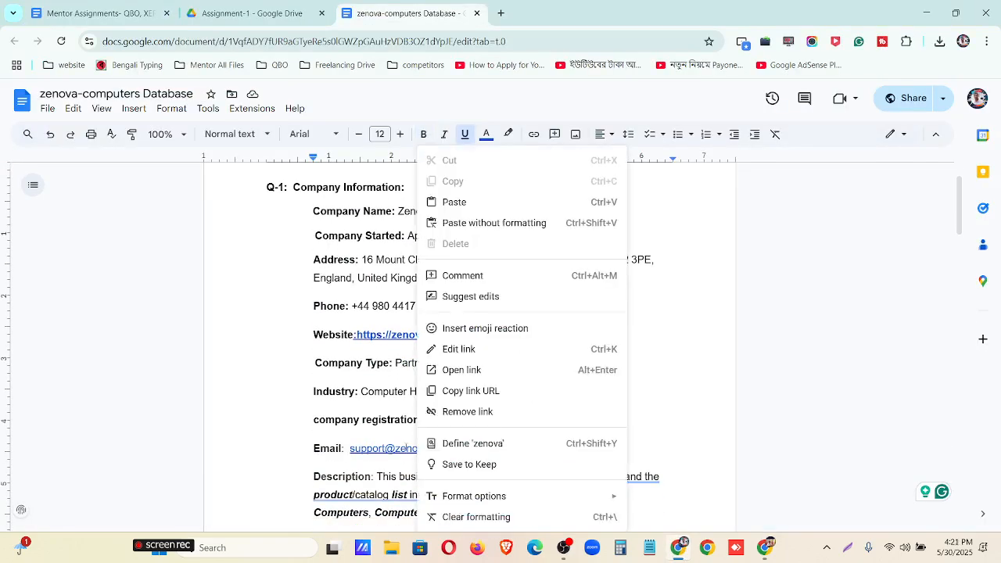
click(406, 450)
click(509, 468)
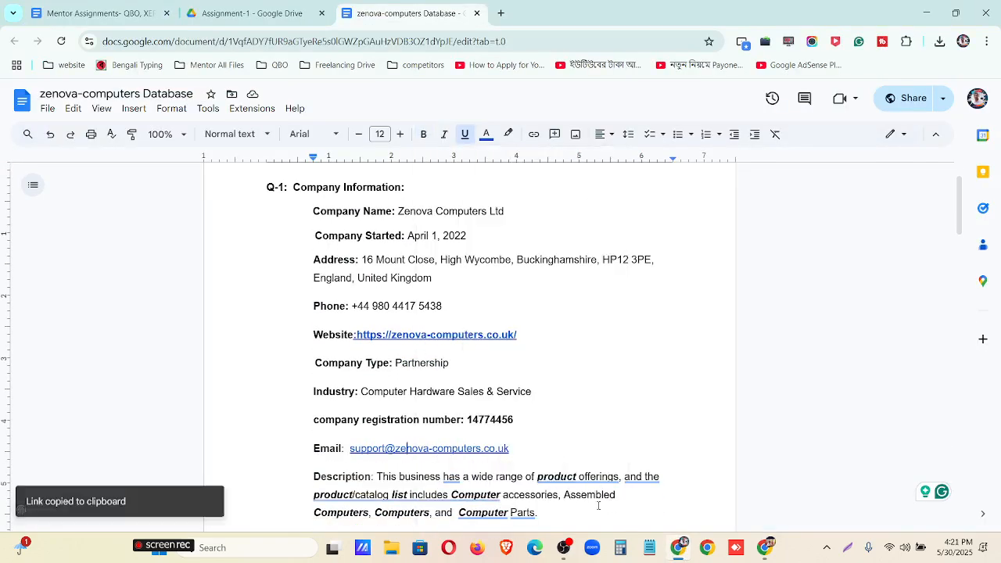
click(679, 548)
click(402, 264)
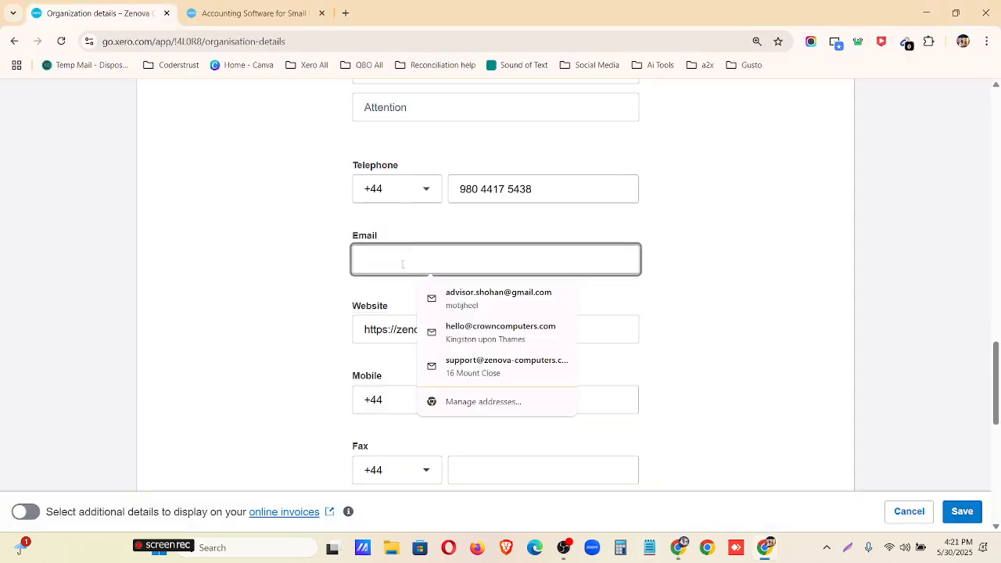
key(ctrl+v)
click(269, 349)
Leave the mobile, fax, social media, Skype and DDI fields empty, review the form and save the organisation details
scroll(275, 347, down, 2)
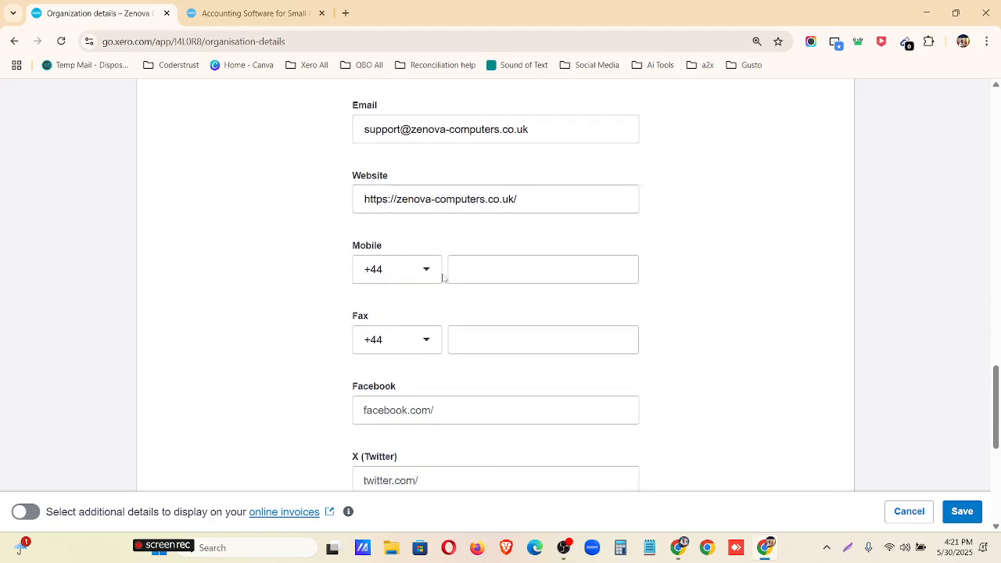
scroll(415, 328, down, 3)
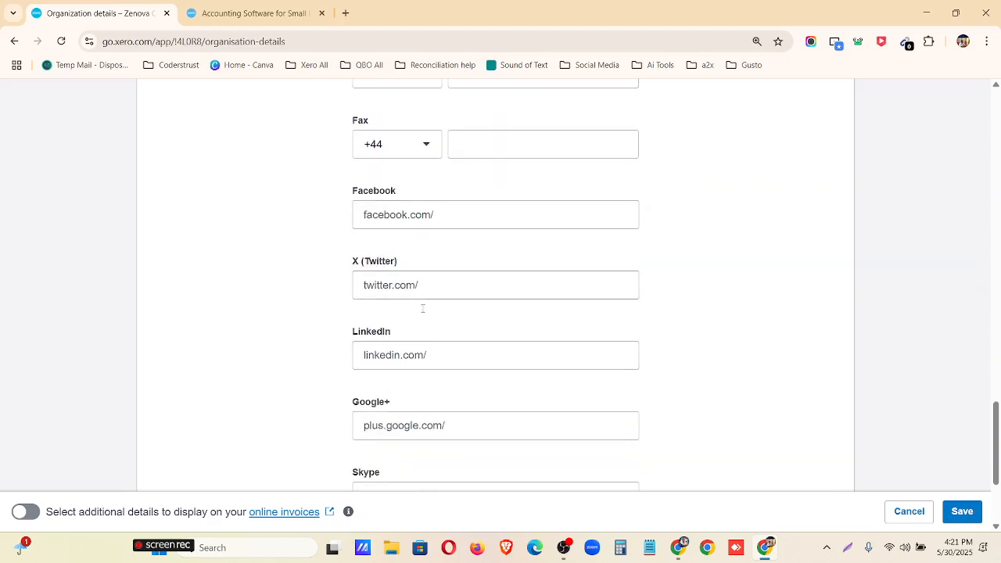
scroll(423, 309, down, 3)
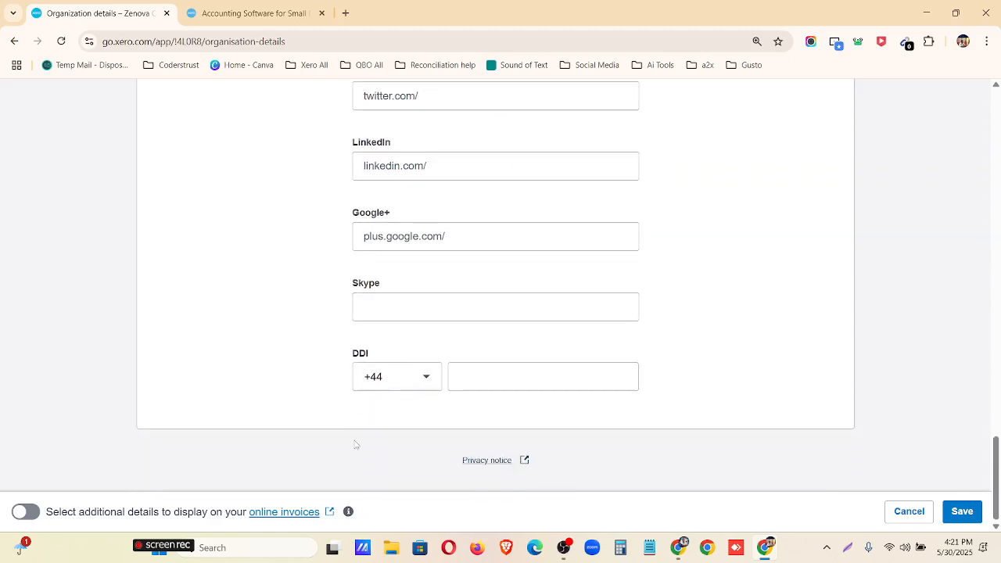
scroll(342, 428, up, 15)
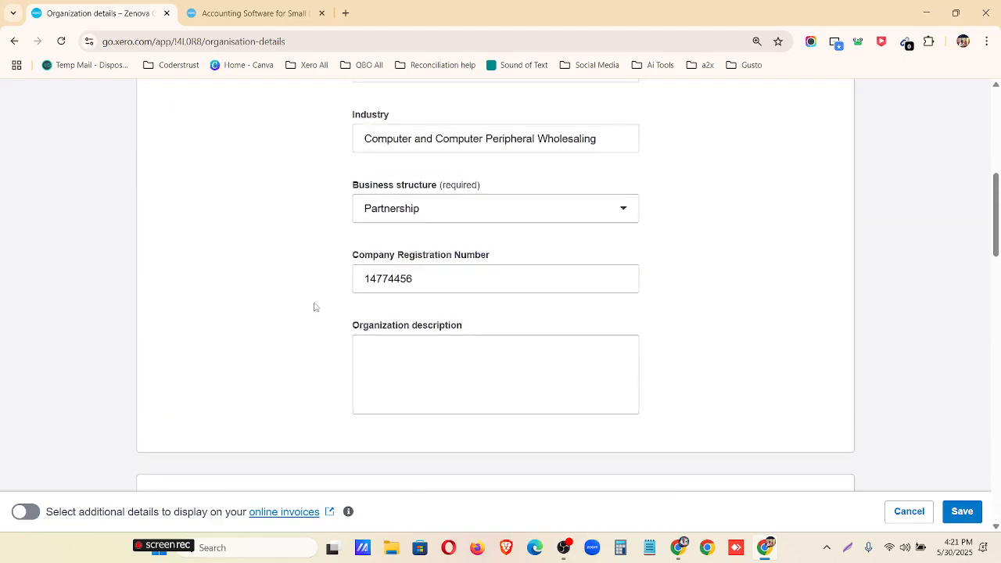
click(965, 513)
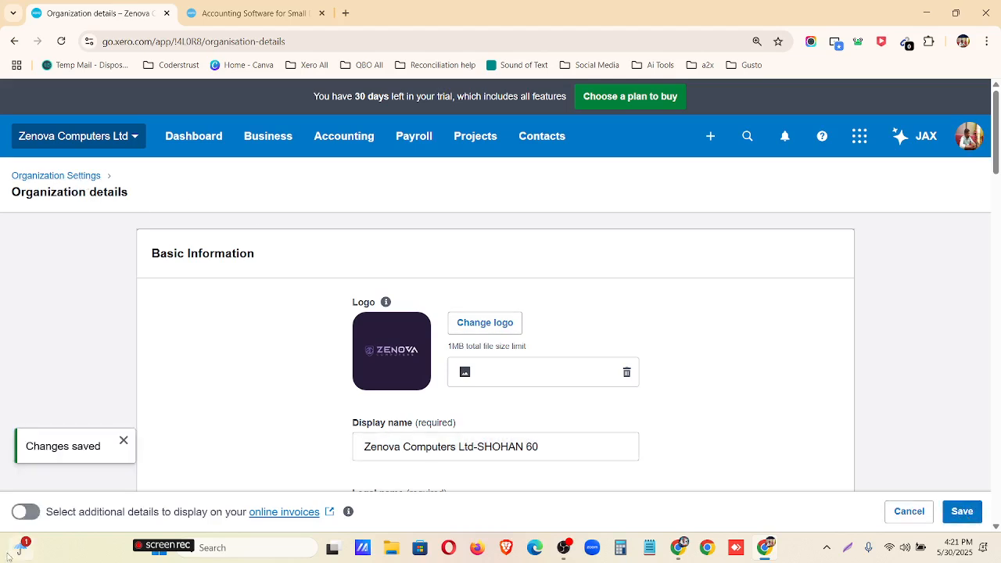
Return to the organisation settings overview and check the Xero-Assignment-01 task list in the Mentor Assignments document
click(79, 175)
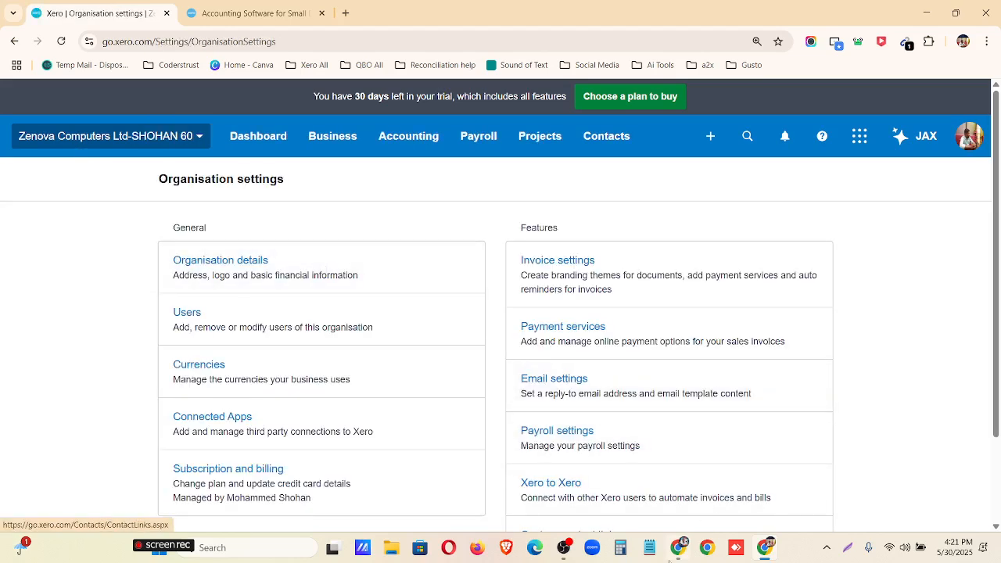
click(679, 552)
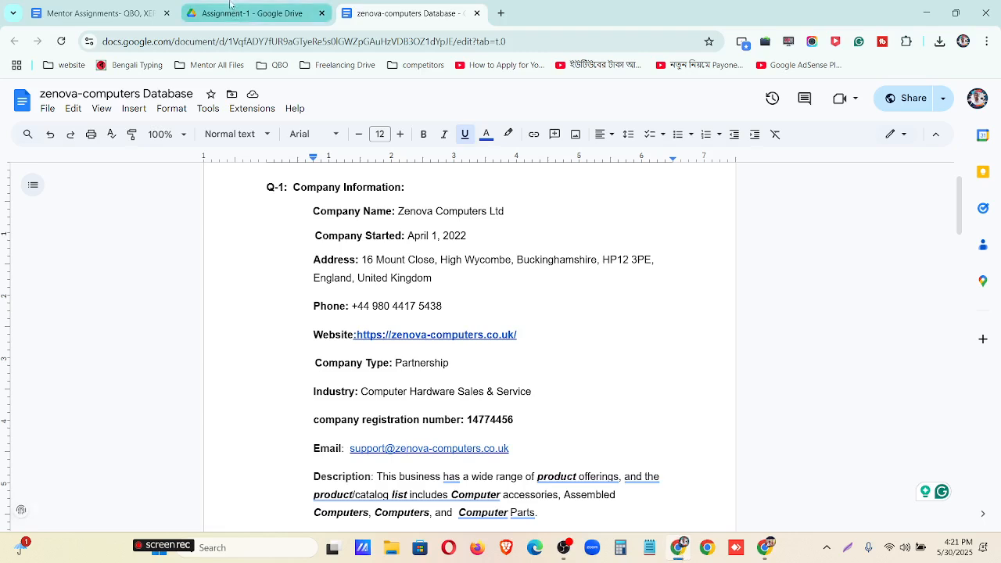
click(125, 8)
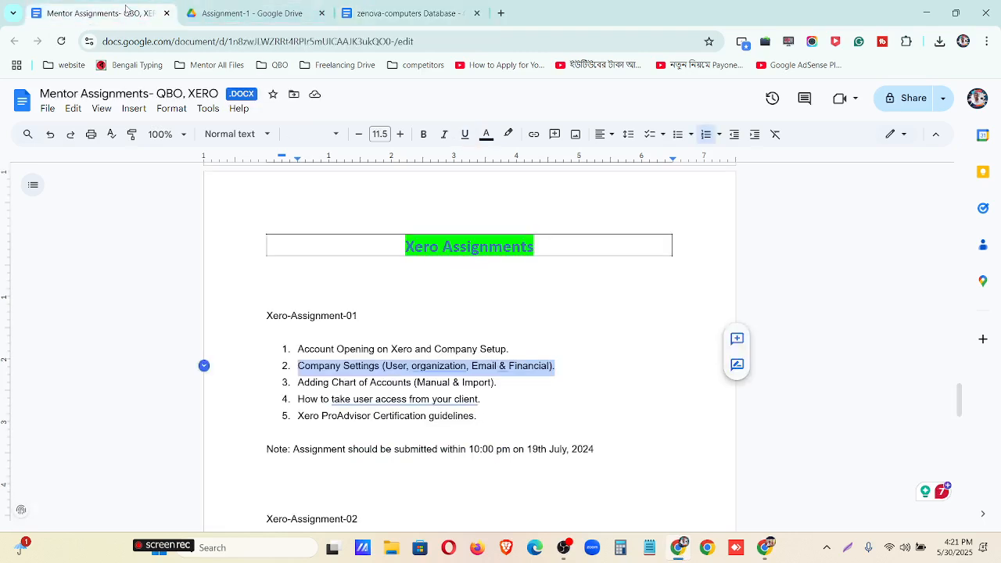
Switch back to Xero, open the organisation's Users page, check the login history and return to the current users
click(679, 552)
click(238, 321)
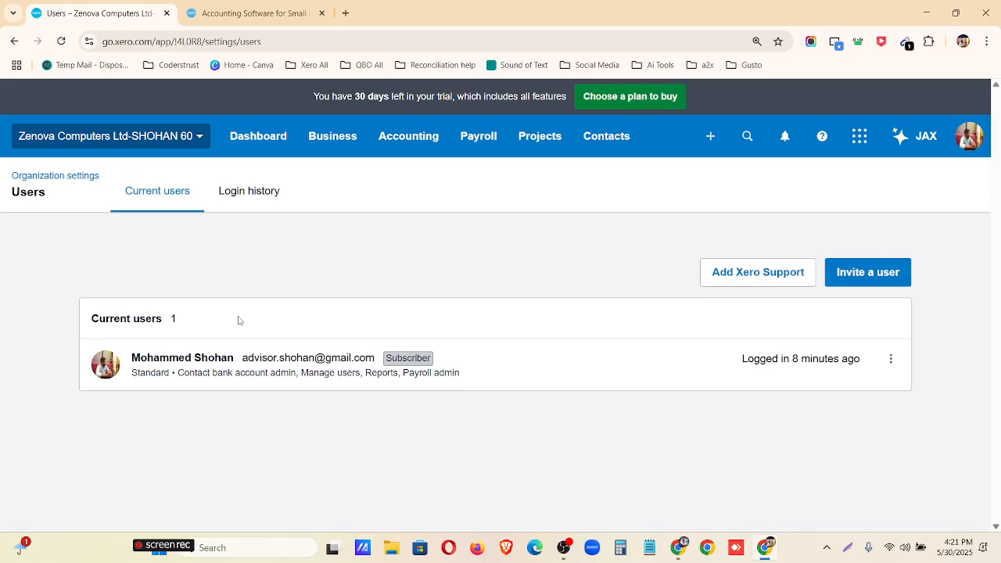
click(233, 205)
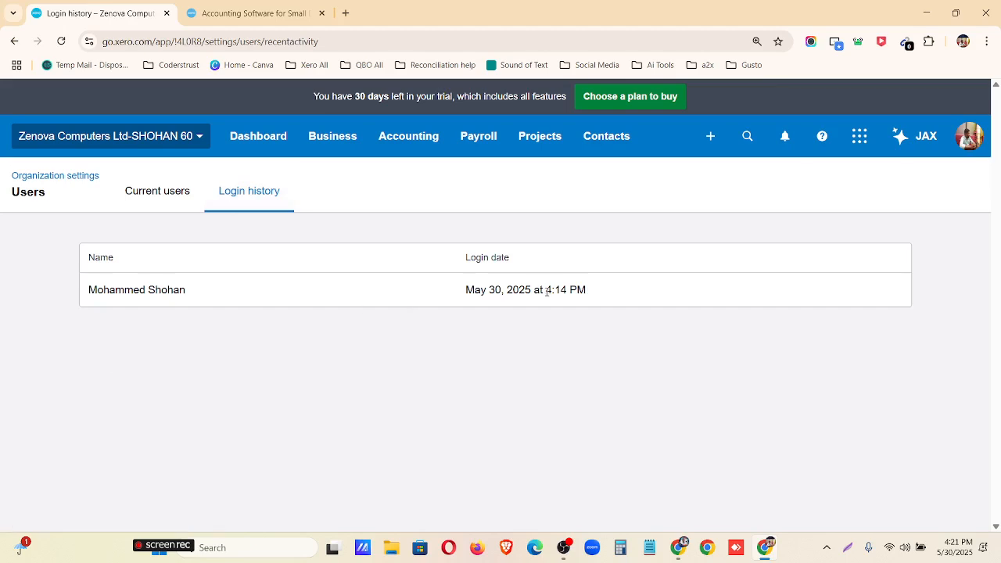
drag(546, 291, 592, 292)
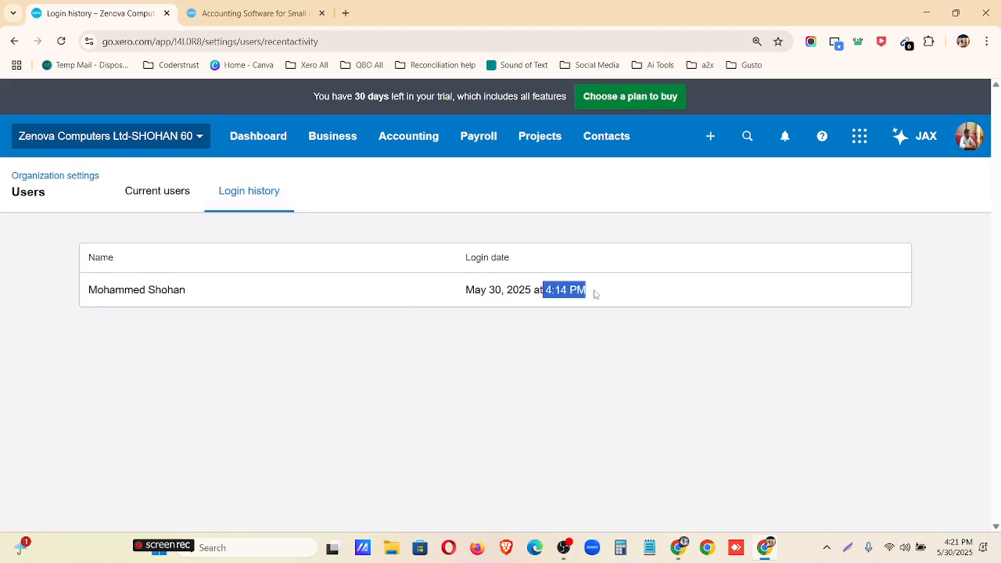
click(152, 190)
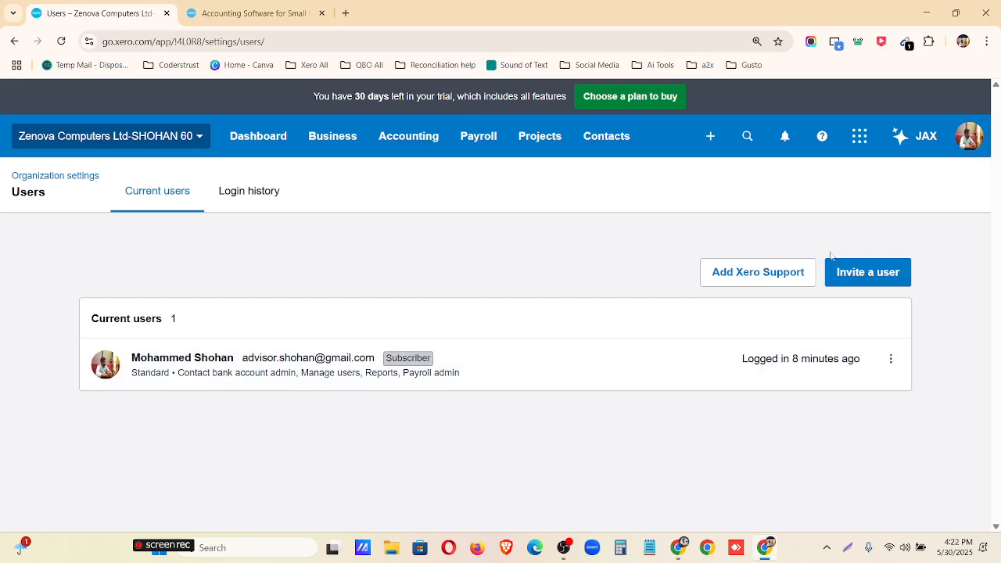
Open the form for inviting a user and examine its first name, last name, email and permission sections
click(879, 281)
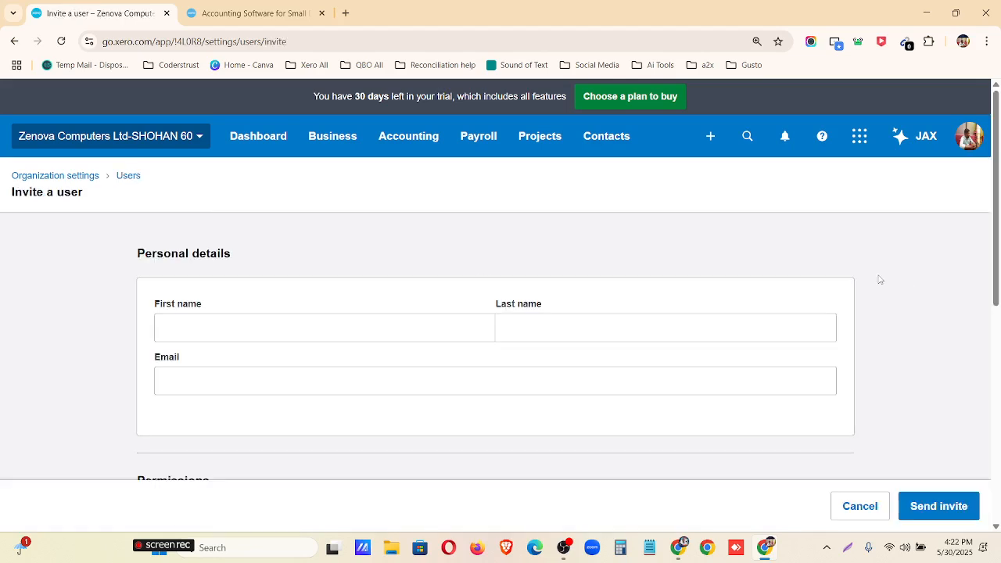
click(207, 325)
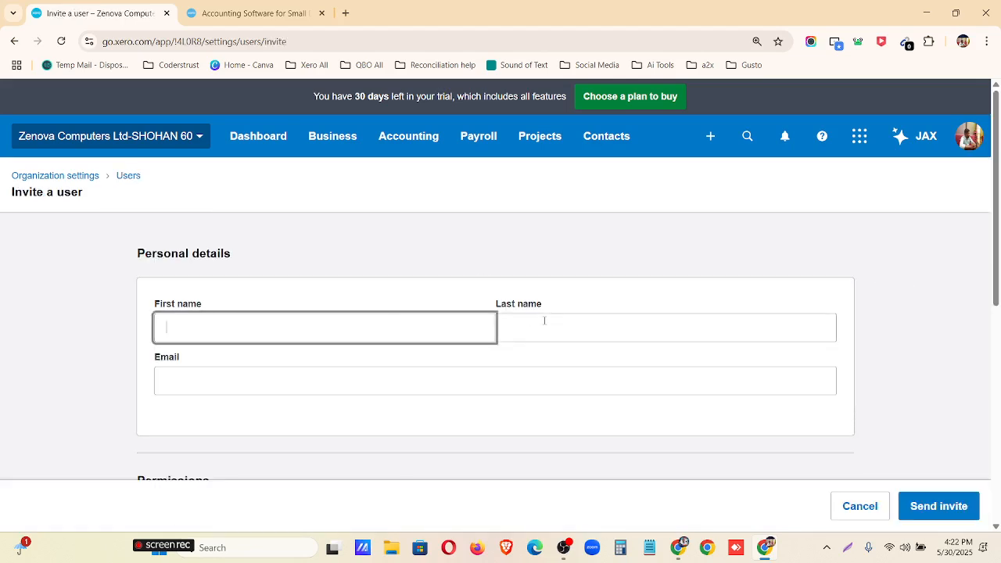
click(517, 324)
scroll(347, 304, down, 2)
click(293, 273)
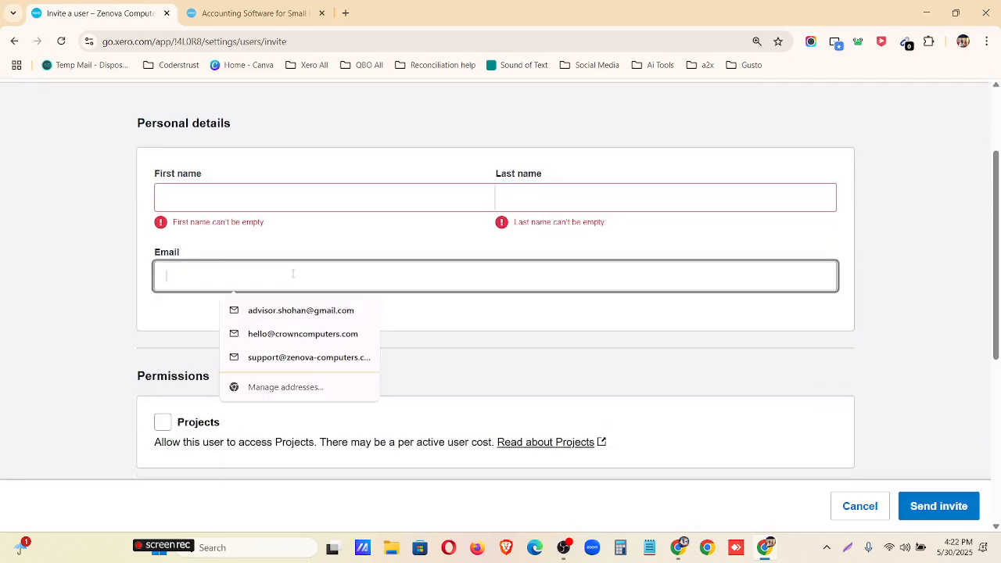
click(67, 280)
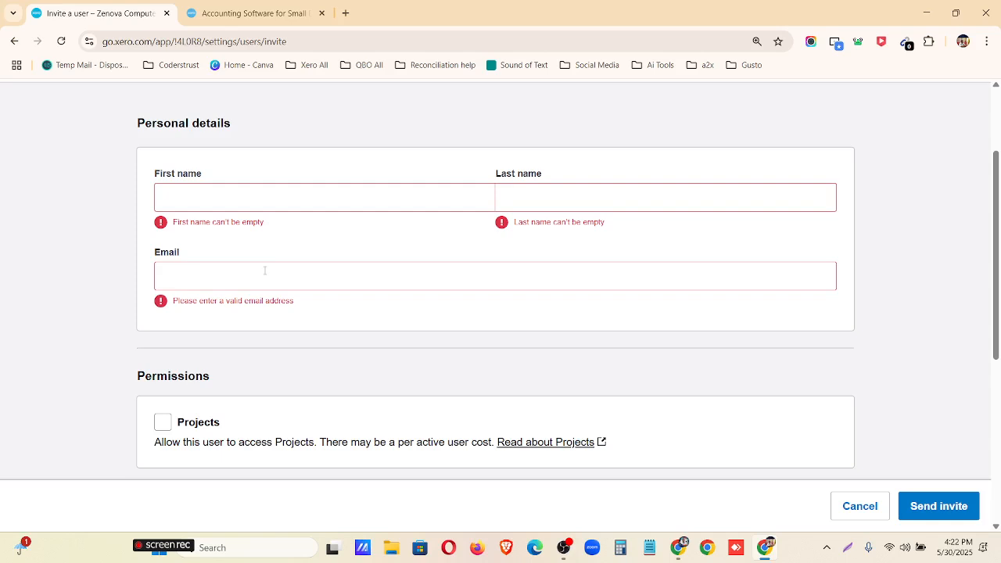
scroll(269, 278, down, 1)
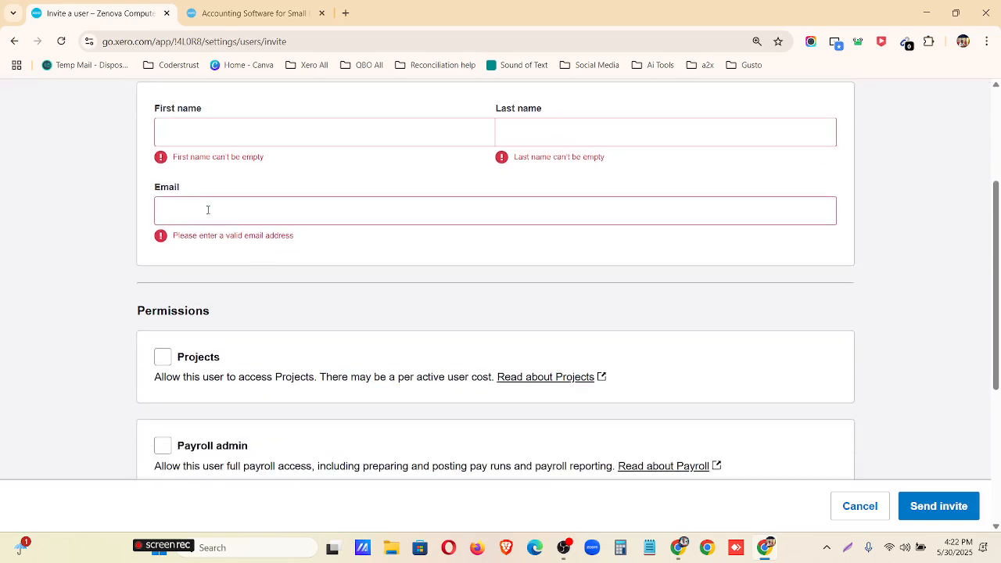
scroll(208, 210, down, 4)
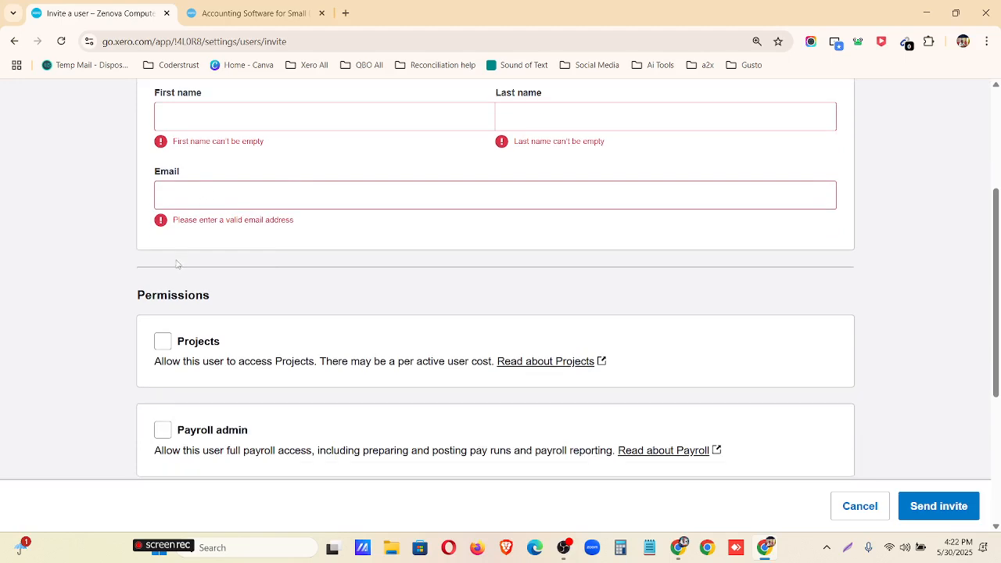
scroll(179, 317, up, 4)
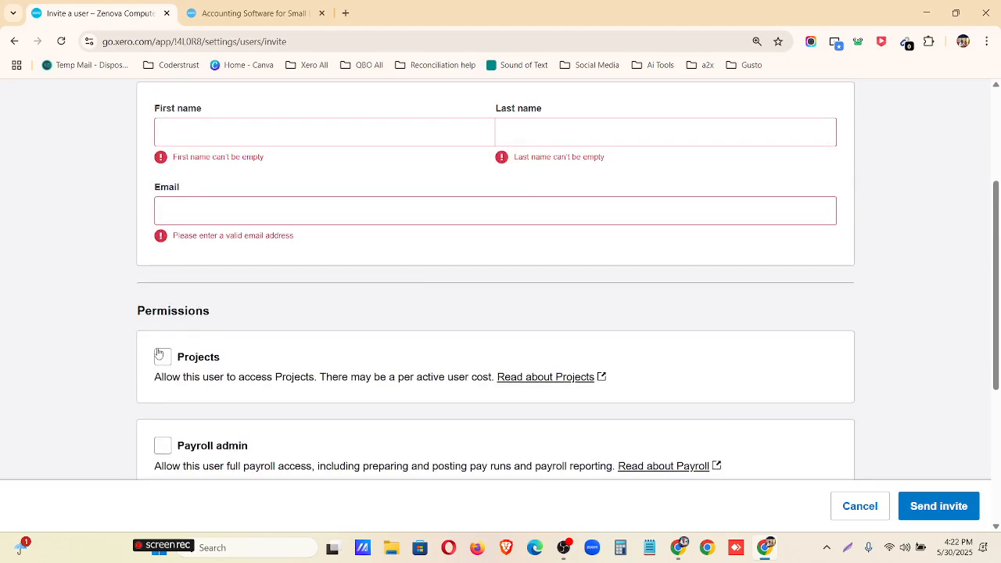
Enable the Projects permission, compare its Limited, Standard and Admin access levels, and clear the permission again
click(163, 352)
scroll(164, 344, down, 1)
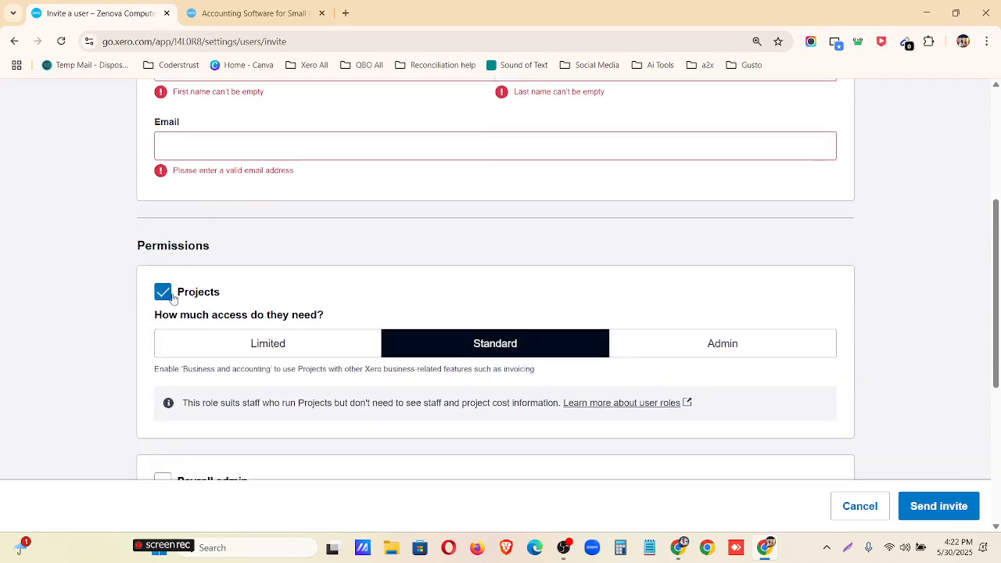
scroll(167, 296, down, 3)
scroll(170, 293, up, 1)
click(162, 163)
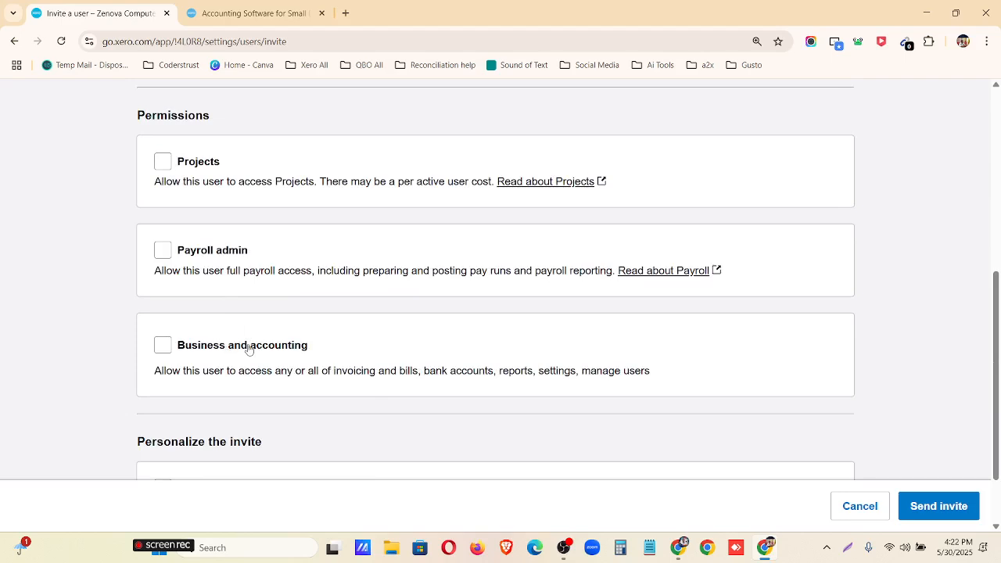
click(163, 165)
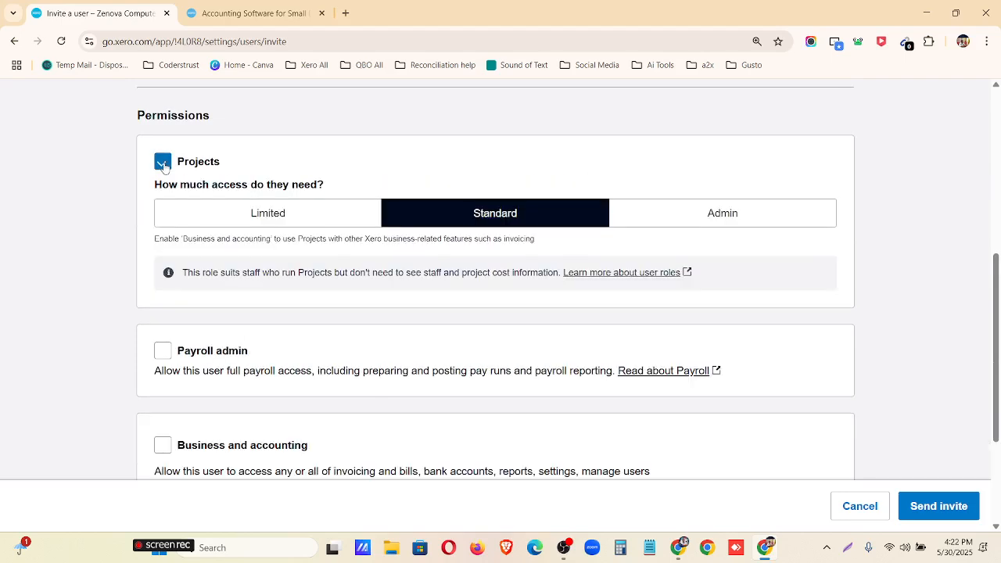
click(238, 227)
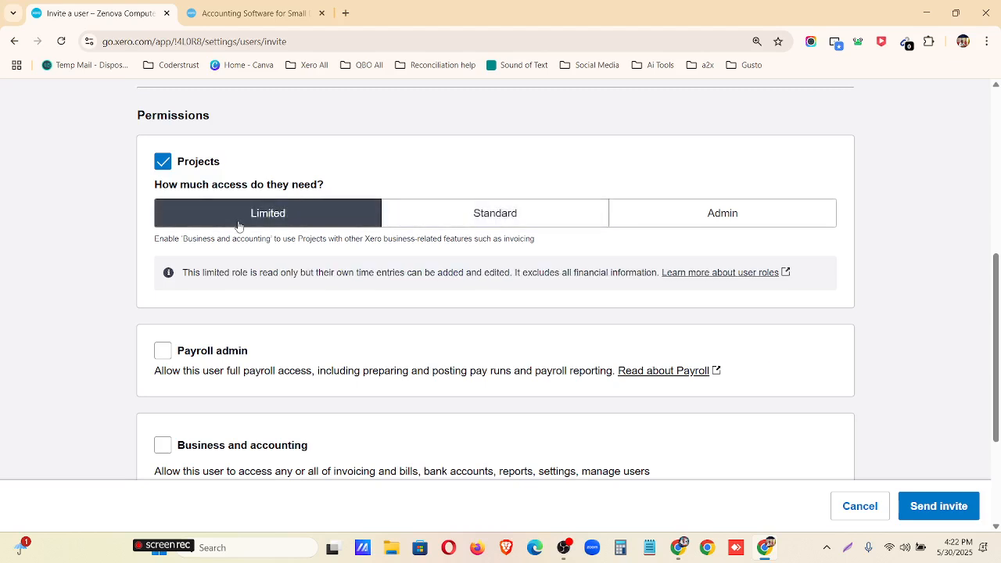
click(452, 217)
click(674, 213)
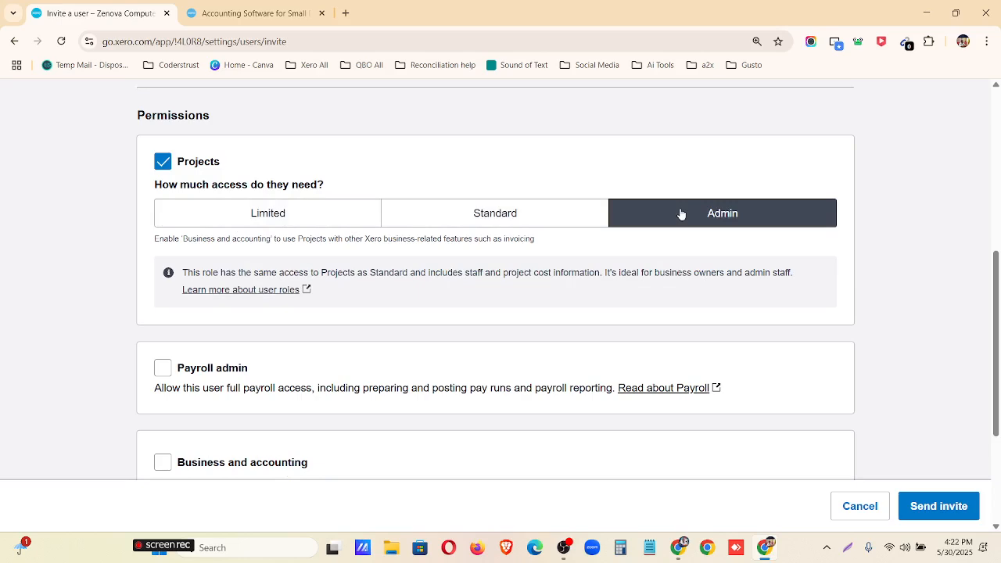
click(163, 165)
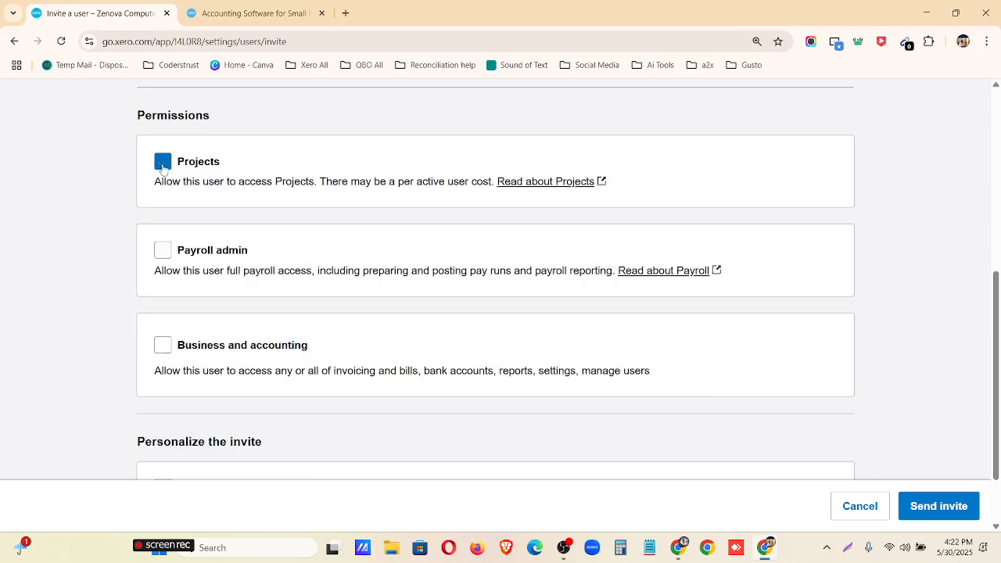
Switch the Payroll admin permission on and off, and try Business and accounting with Invoice only access
click(162, 251)
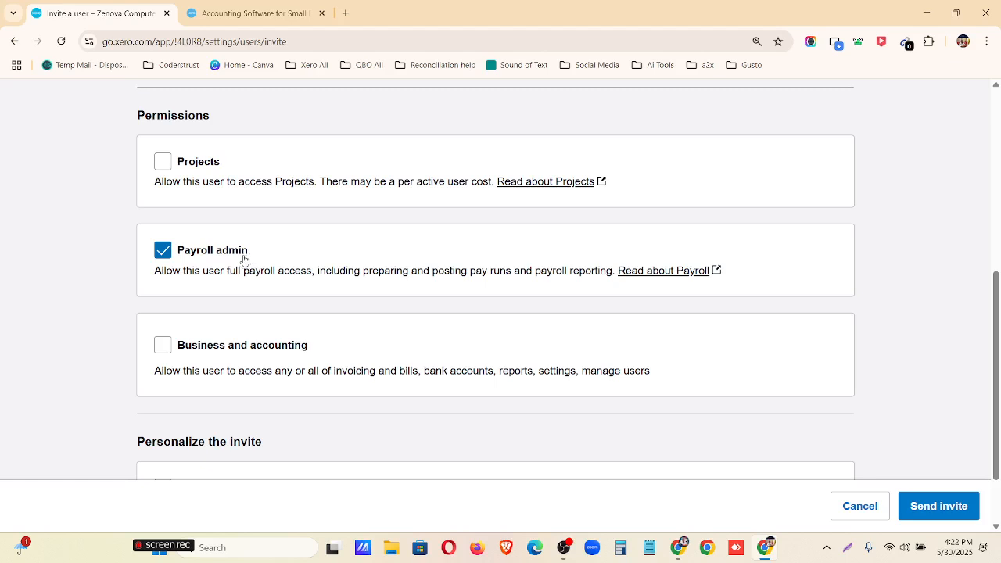
click(160, 255)
scroll(273, 347, down, 2)
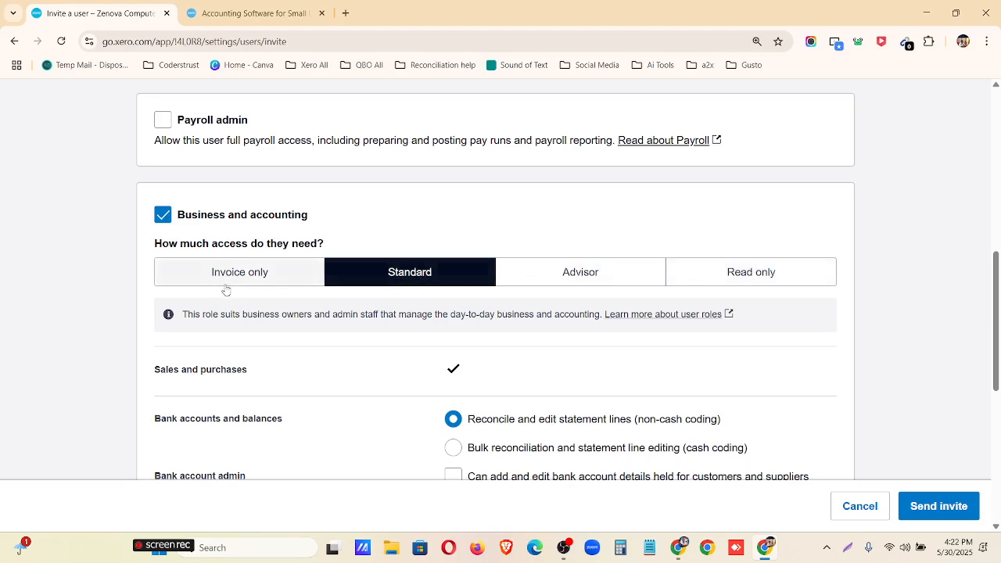
click(252, 274)
scroll(251, 274, down, 2)
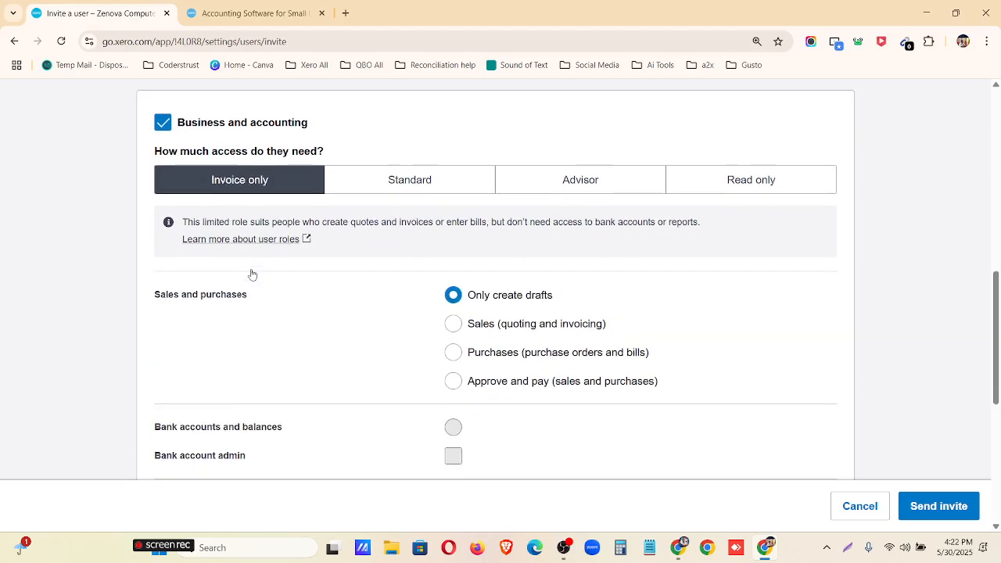
scroll(252, 274, up, 1)
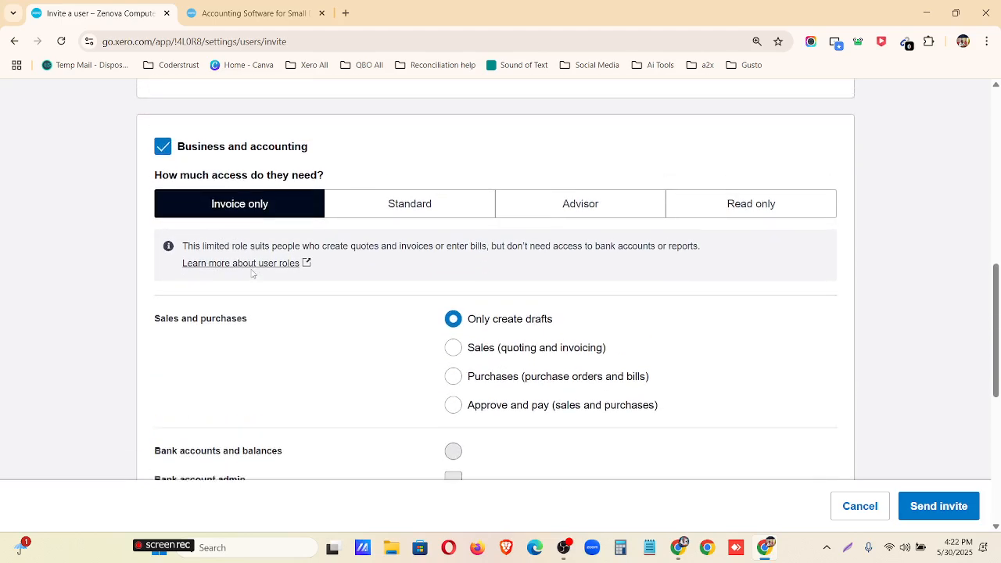
Change the Business and accounting access to Standard and review its bank account, report and user management rights
click(441, 207)
scroll(439, 214, down, 3)
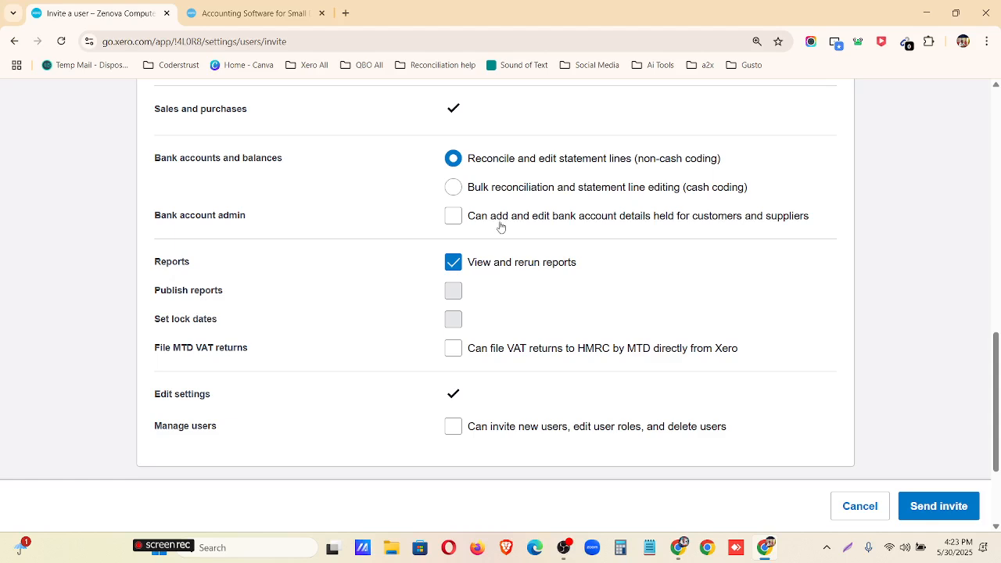
scroll(468, 268, up, 2)
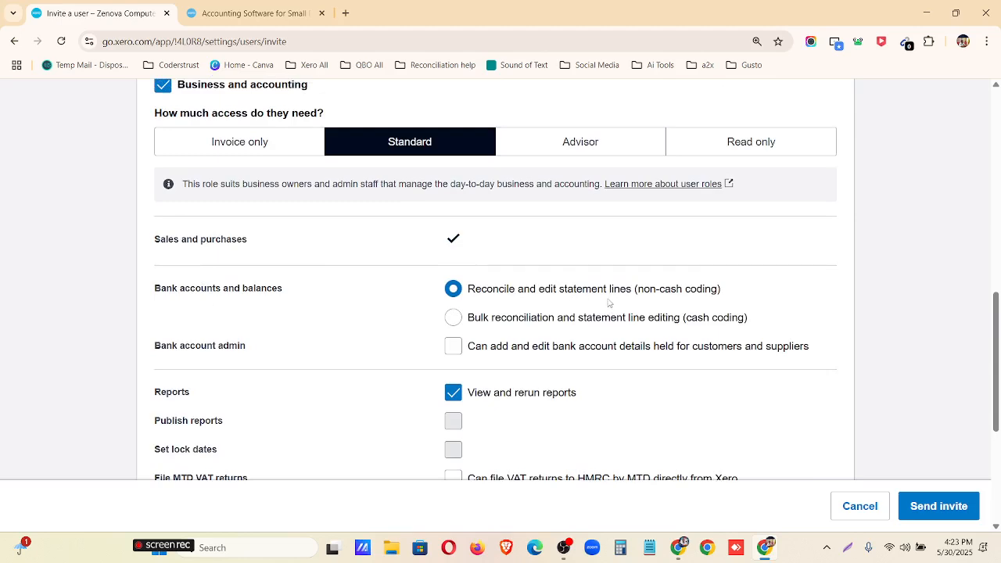
scroll(583, 309, down, 1)
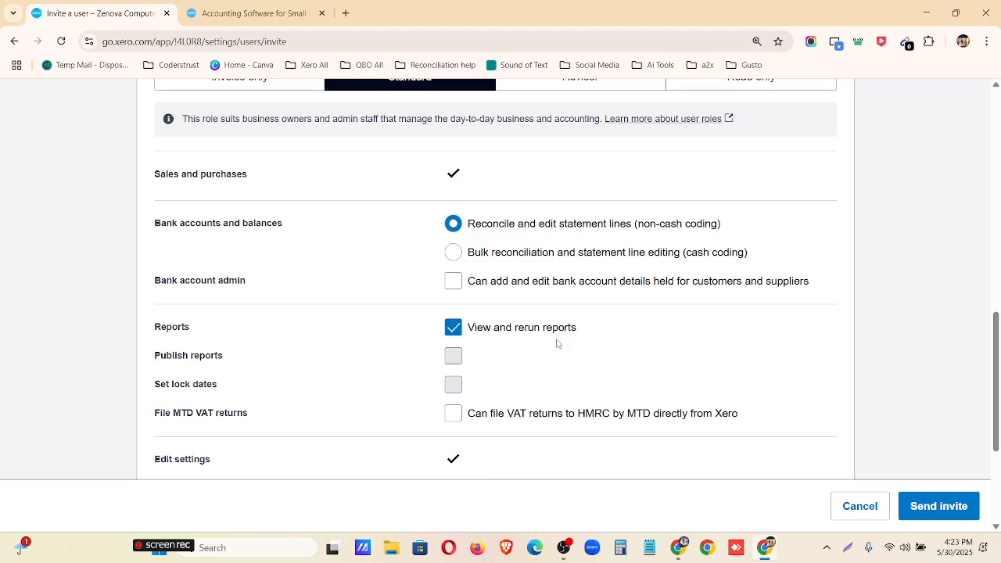
scroll(521, 427, down, 1)
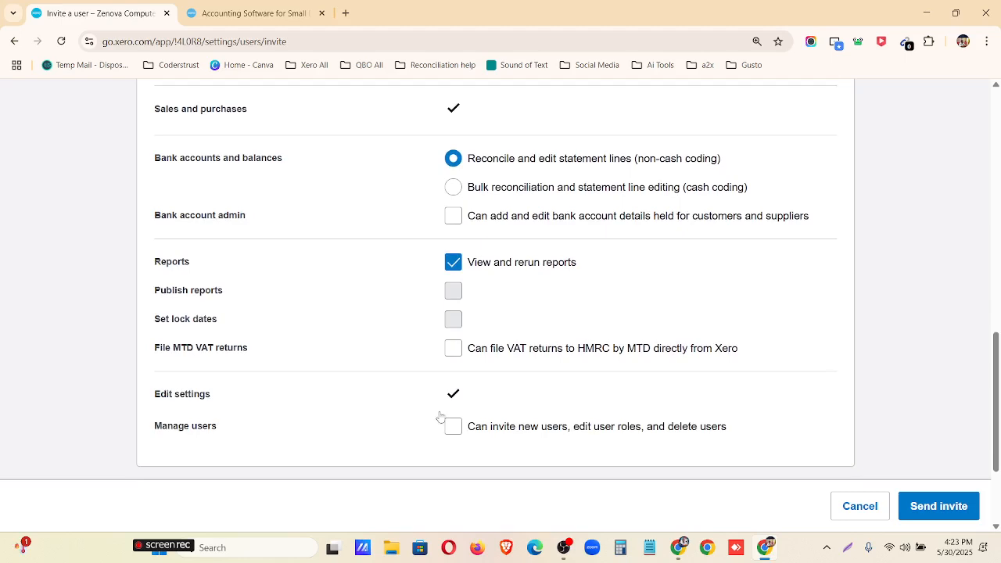
scroll(442, 415, up, 5)
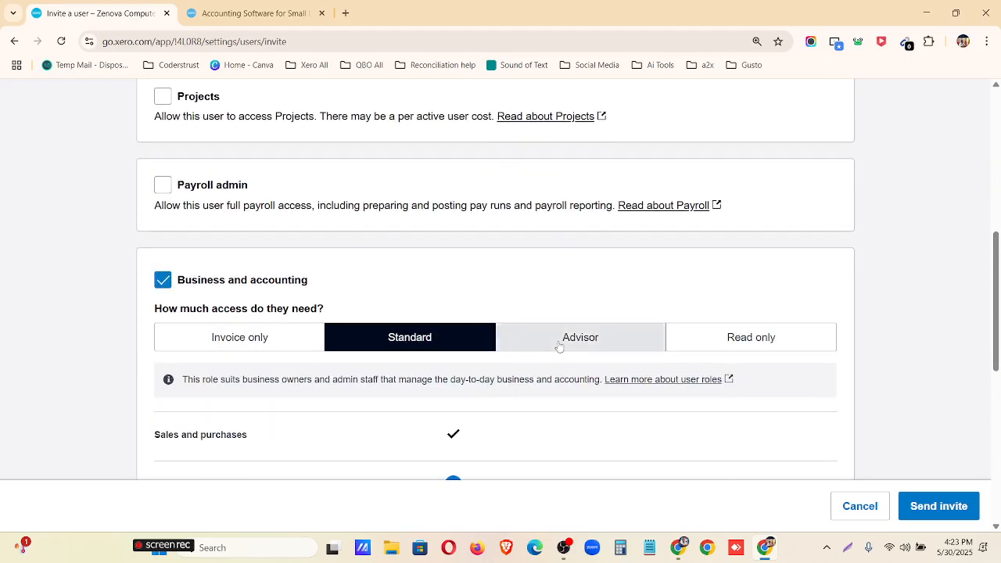
Change the Business and accounting access to Advisor and review the rights included in that role
click(541, 351)
scroll(470, 258, down, 3)
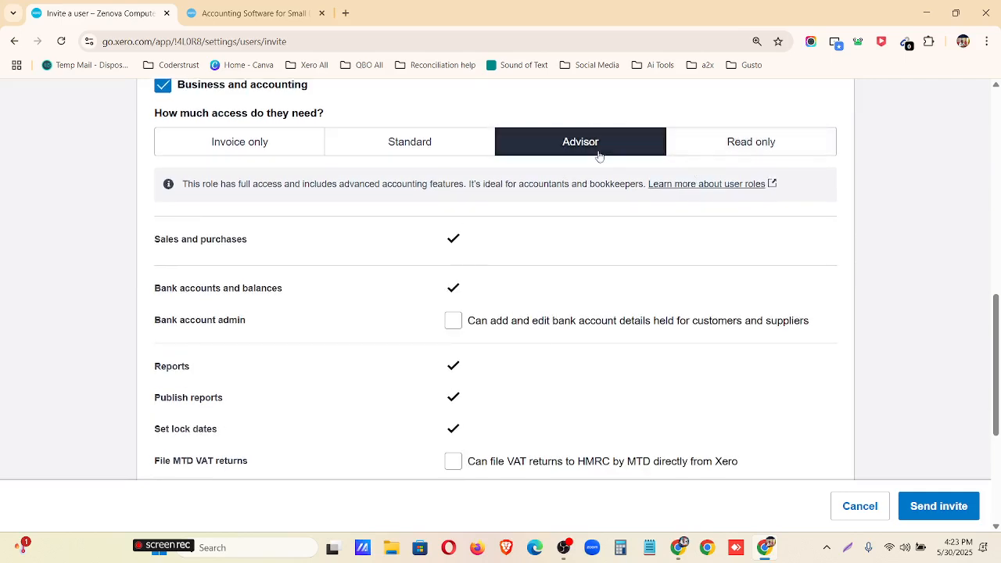
scroll(535, 199, down, 1)
scroll(534, 198, down, 2)
scroll(532, 199, up, 3)
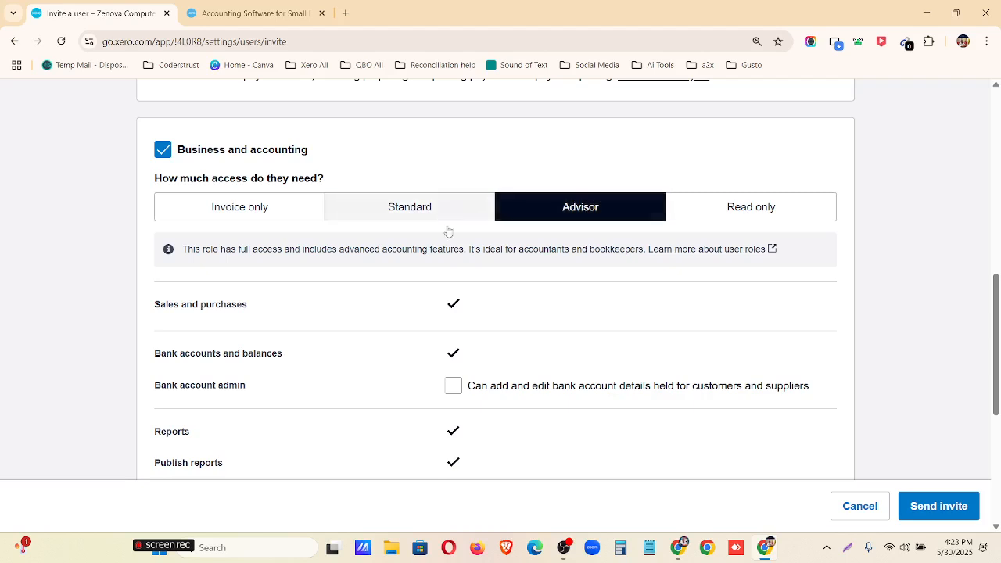
Set Business and accounting access to Read only, review its rights, and return to the Users page without sending an invite
click(711, 207)
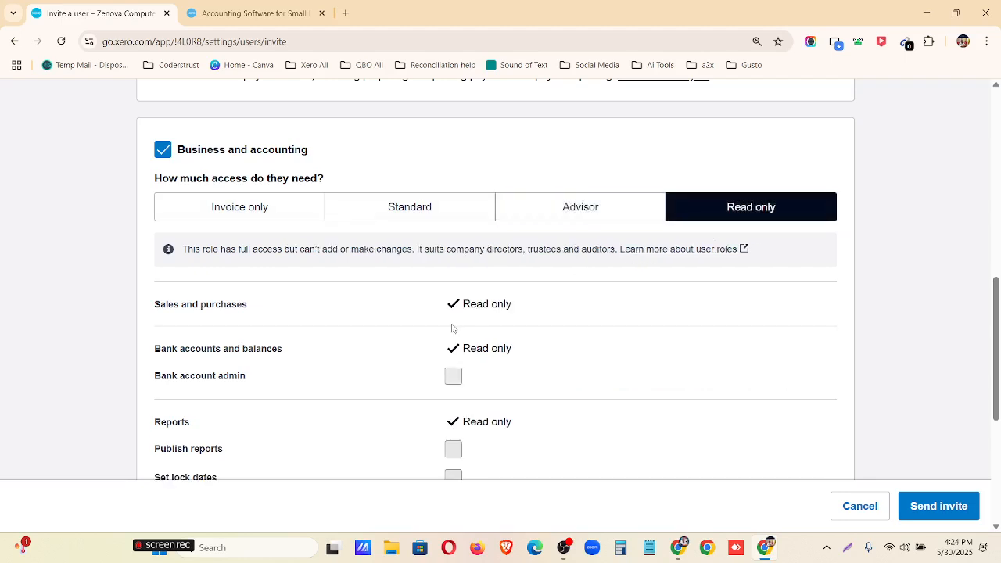
scroll(452, 329, down, 4)
scroll(451, 329, up, 3)
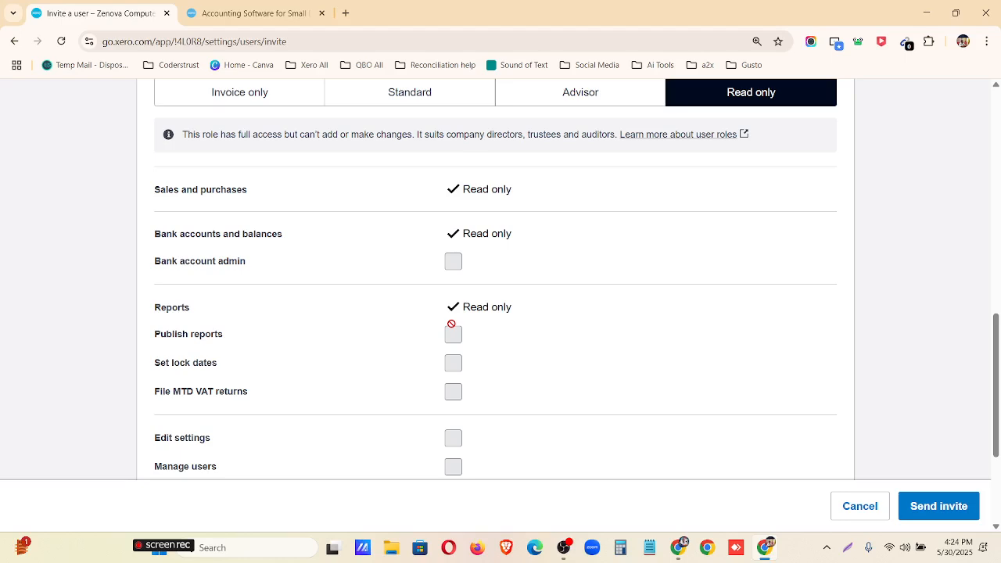
scroll(439, 297, up, 10)
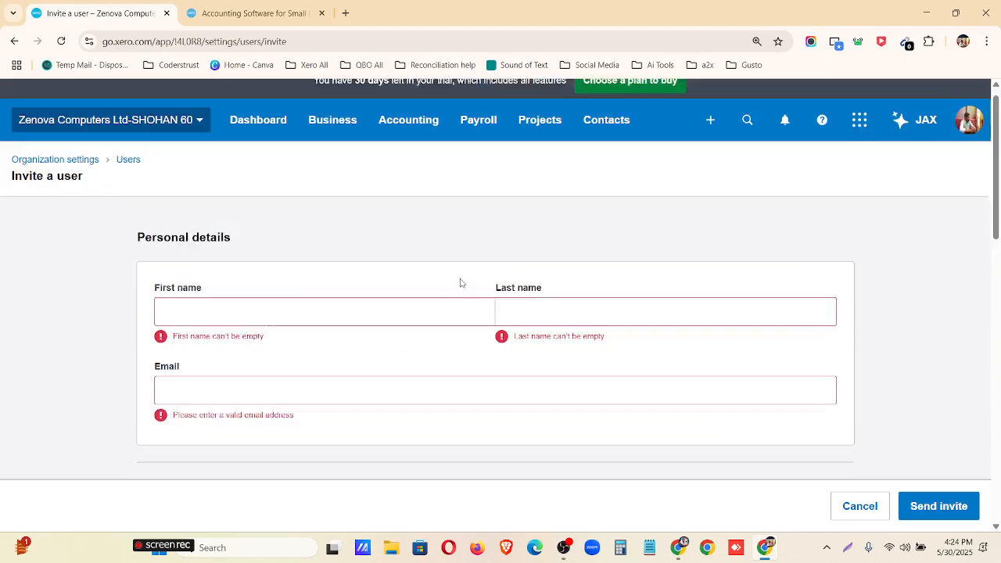
click(127, 175)
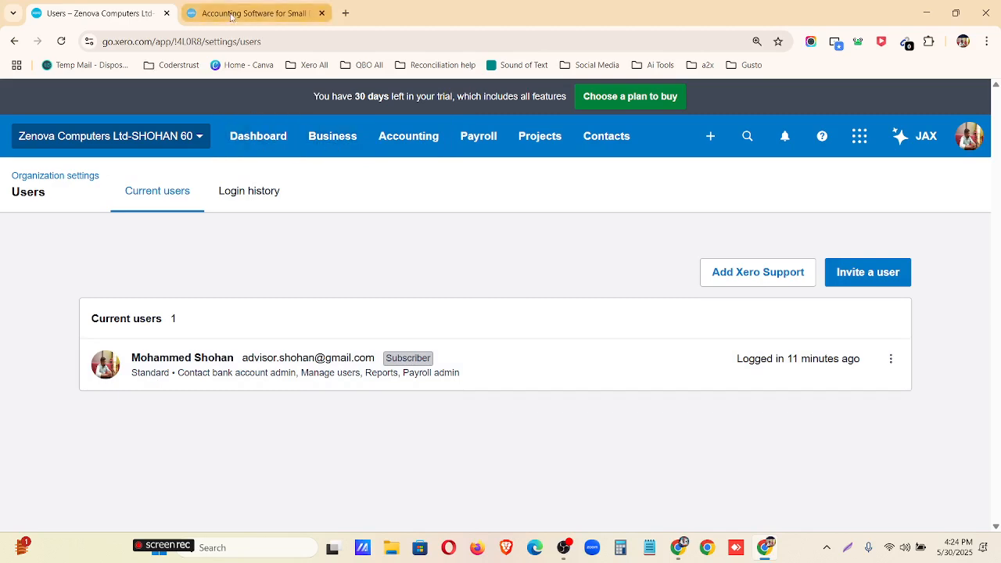
Duplicate the Users page in a second browser tab and look through the Business options available to a Standard user
right_click(86, 17)
click(129, 134)
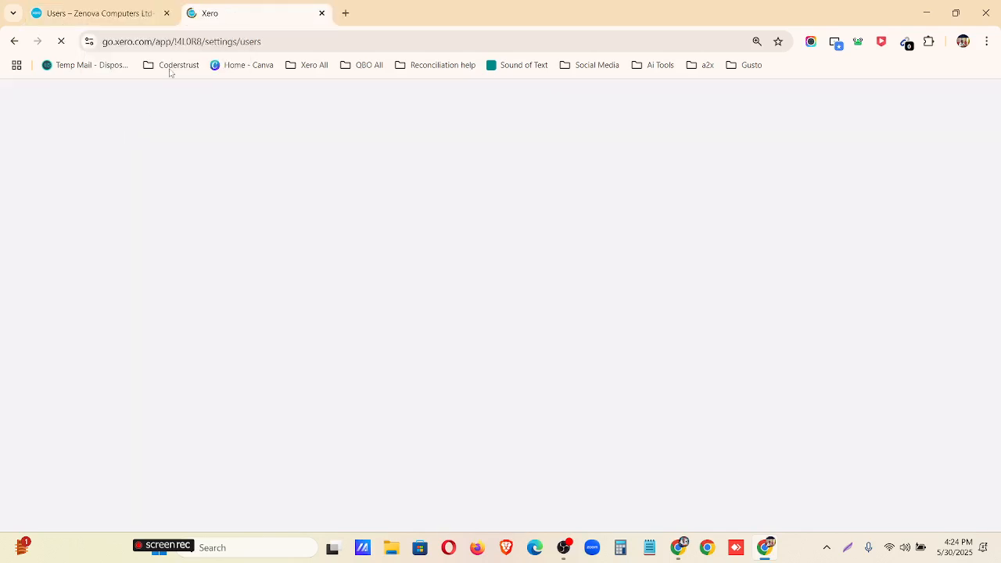
click(317, 149)
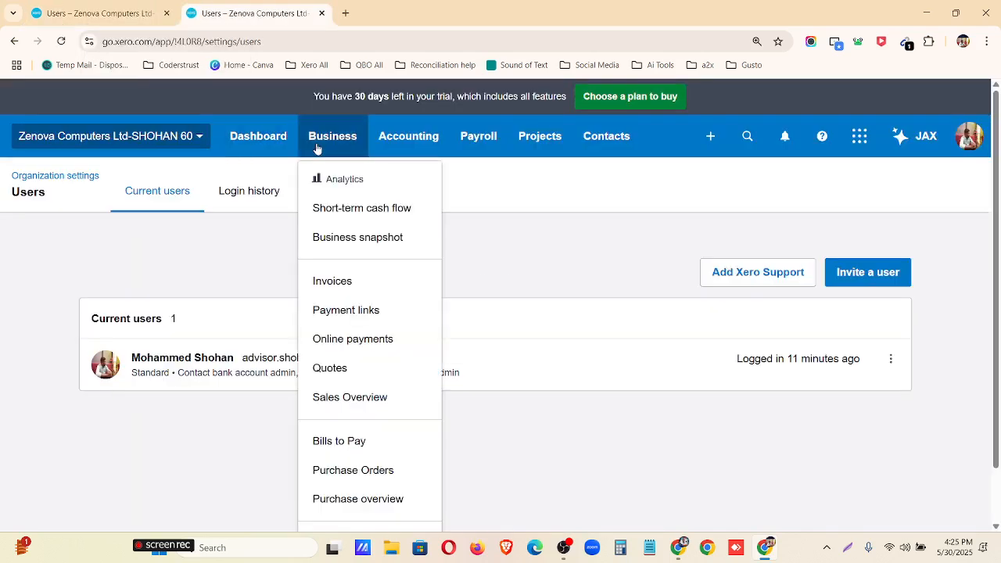
scroll(316, 153, down, 1)
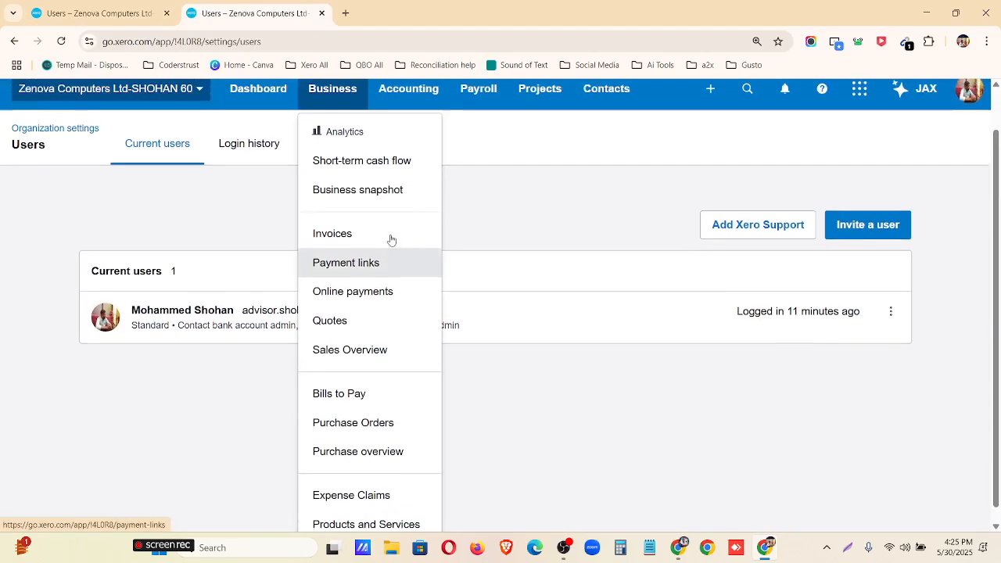
scroll(391, 240, up, 1)
scroll(329, 219, down, 1)
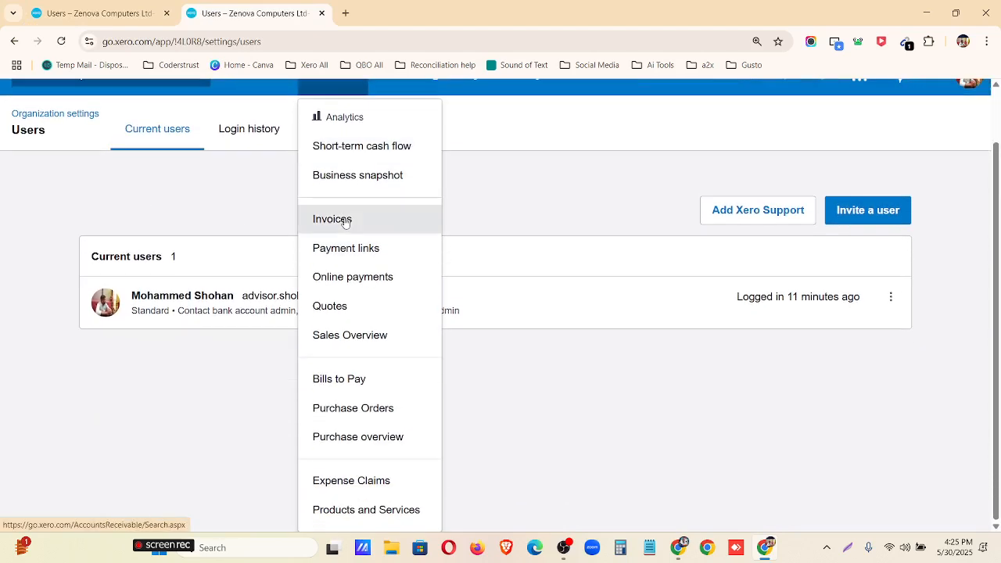
scroll(467, 205, up, 1)
Open Advanced accounting in the duplicated tab and review the features and settings offered to the Standard role
click(423, 138)
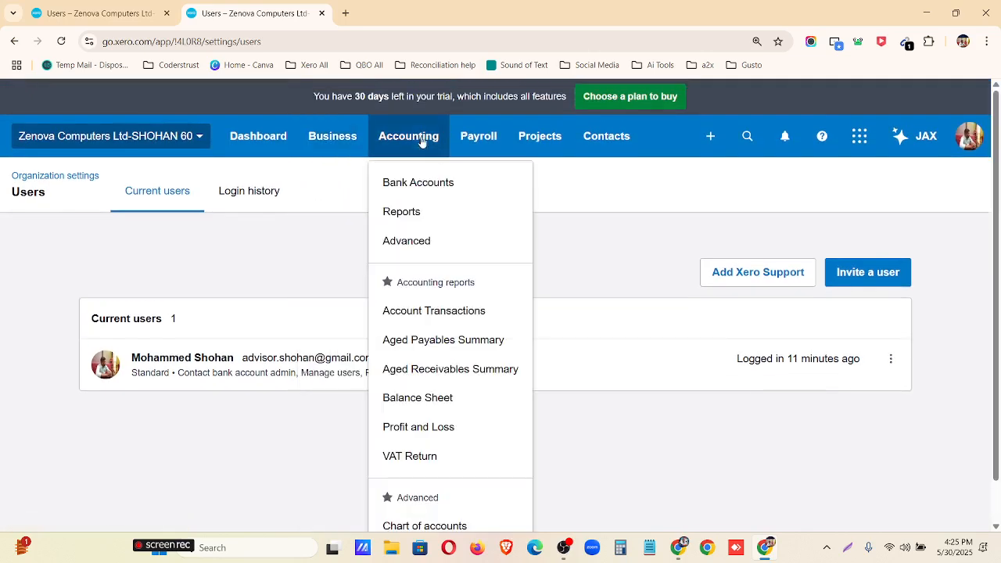
click(425, 239)
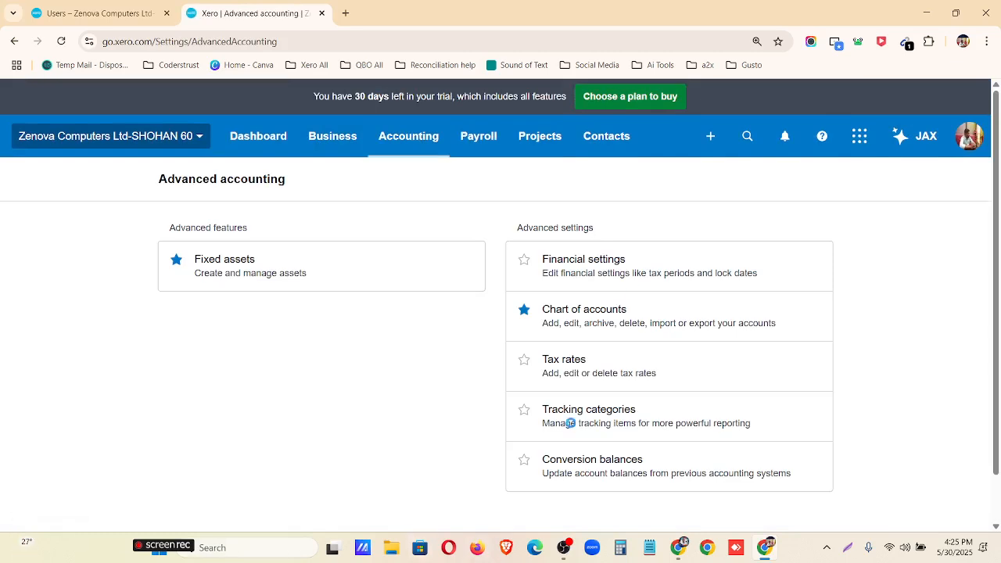
key(super+w)
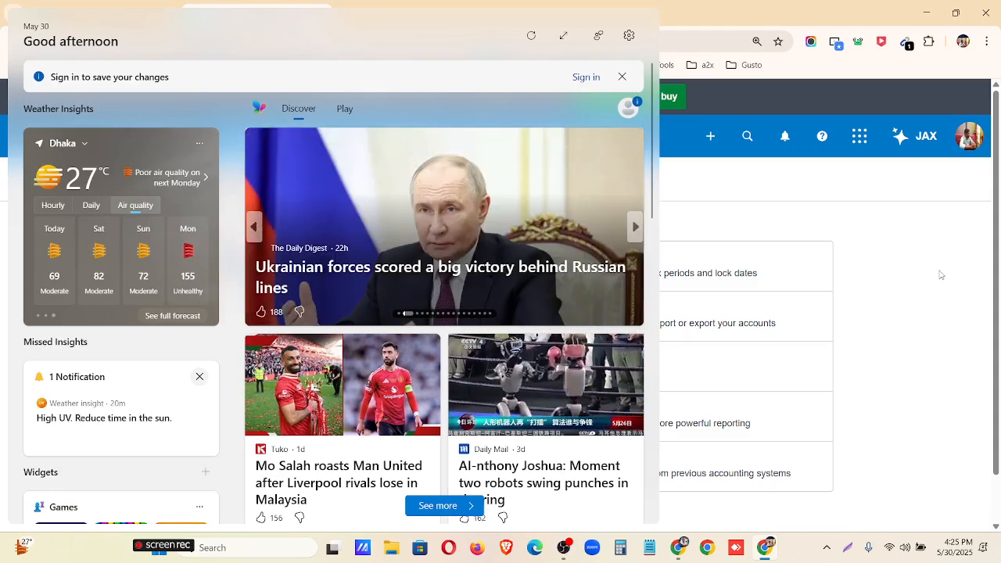
click(917, 343)
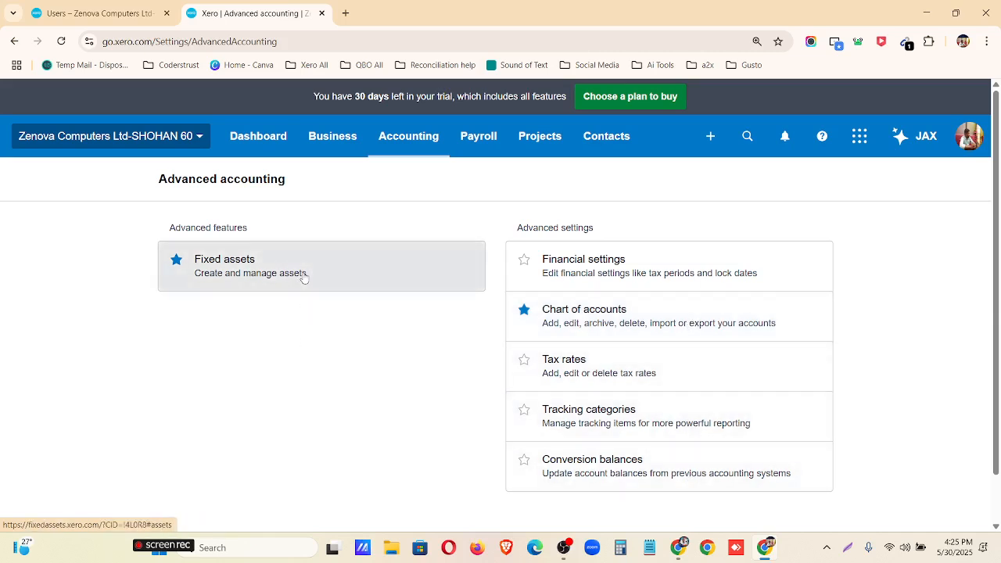
Return to the Users page, open the subscriber's permissions, and change the Business and accounting access to Advisor
click(72, 13)
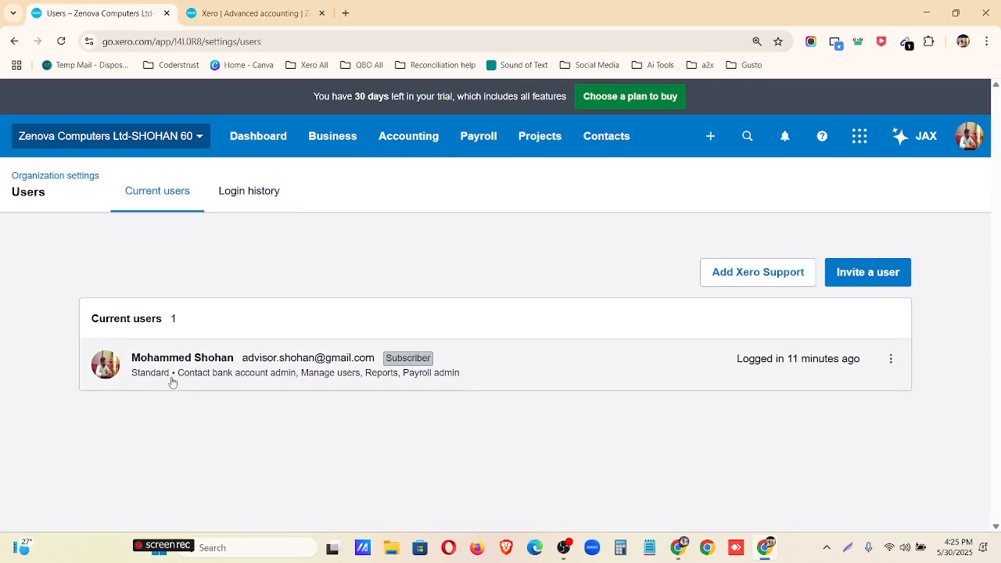
click(892, 361)
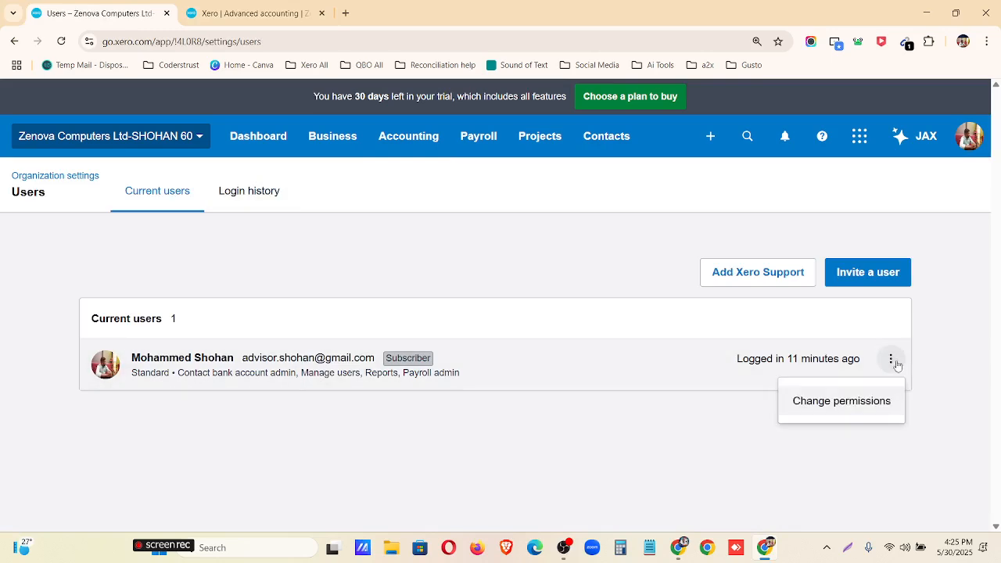
click(838, 409)
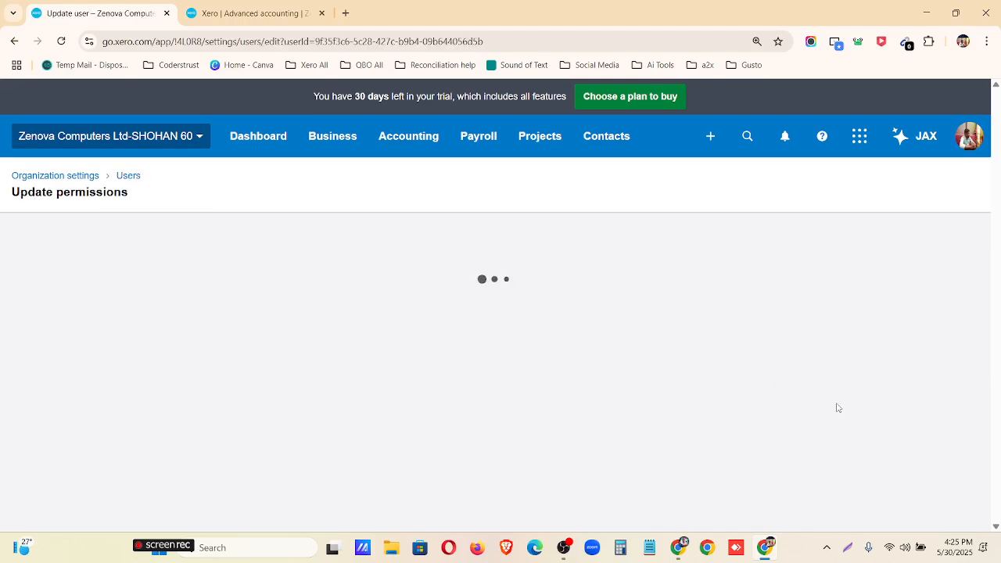
scroll(438, 337, down, 2)
scroll(263, 365, down, 2)
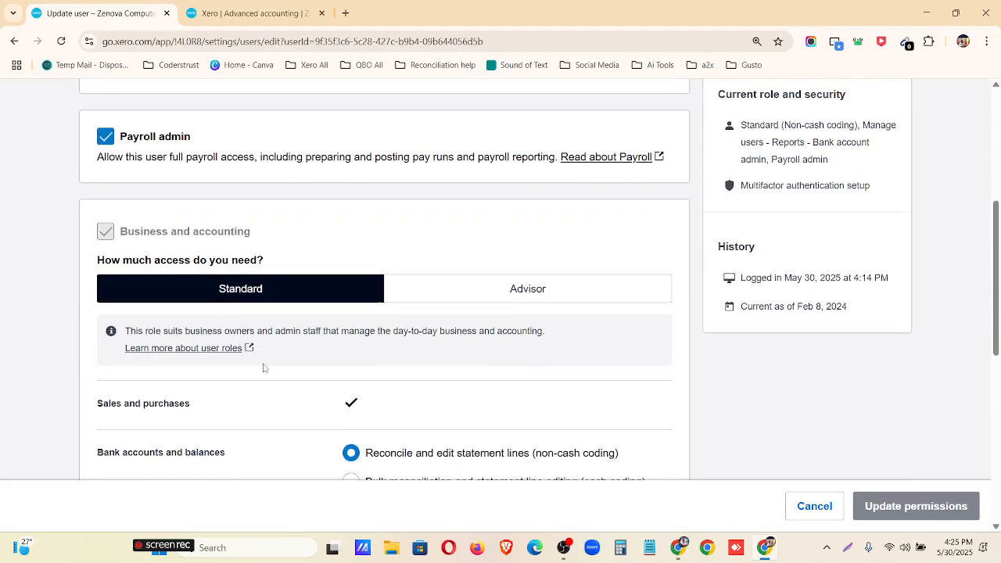
click(486, 288)
scroll(493, 291, down, 4)
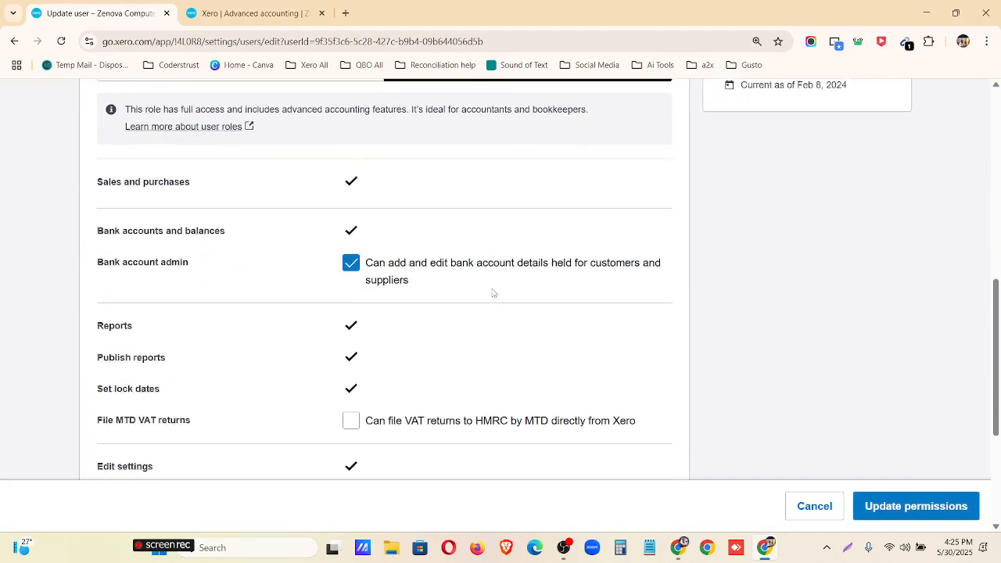
Allow the subscriber to file MTD VAT returns to HMRC directly from Xero, and update the permissions
click(352, 313)
scroll(506, 384, down, 2)
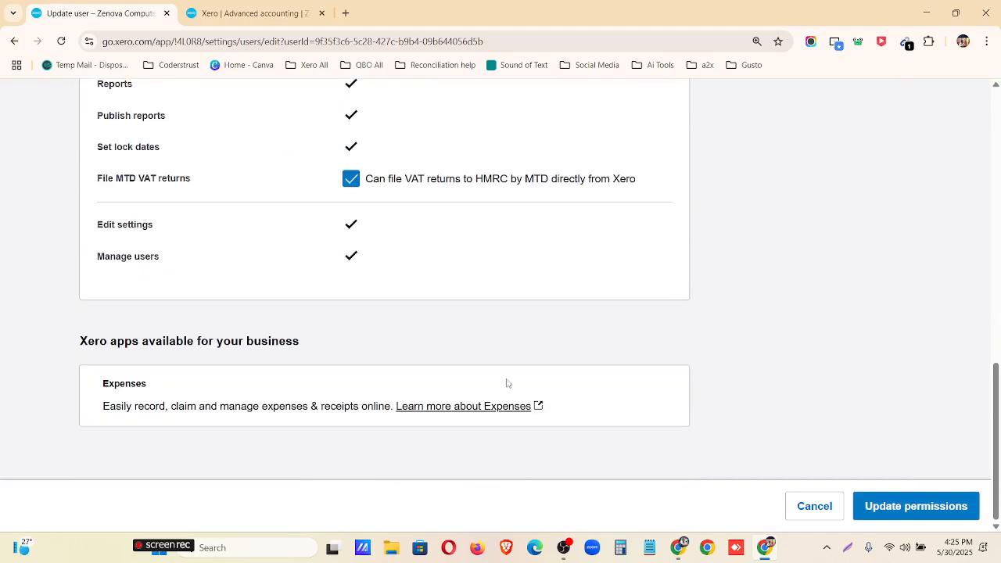
scroll(869, 477, up, 5)
click(886, 507)
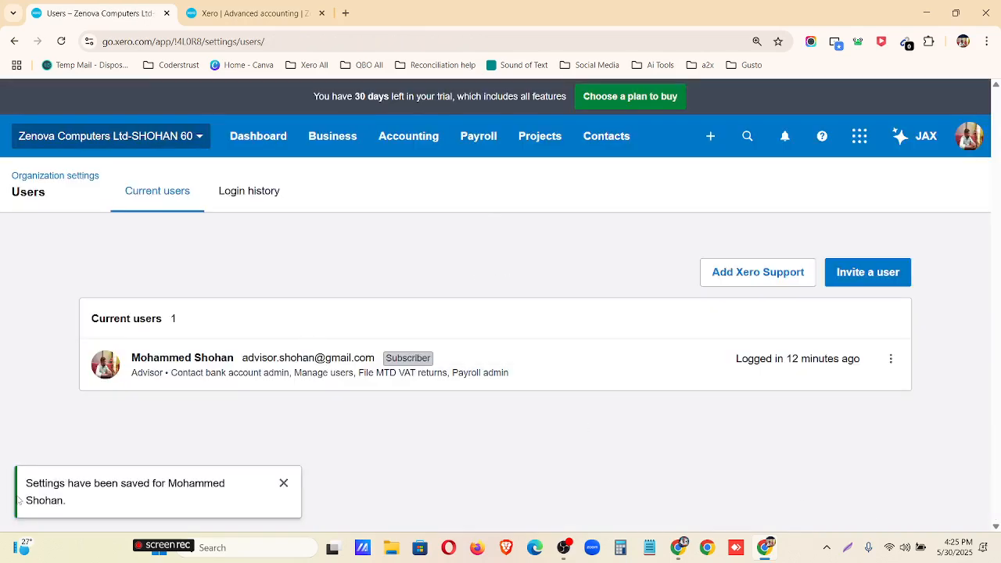
Reload the Advanced accounting page in the second tab and examine the features and settings offered to the Advisor role
click(252, 14)
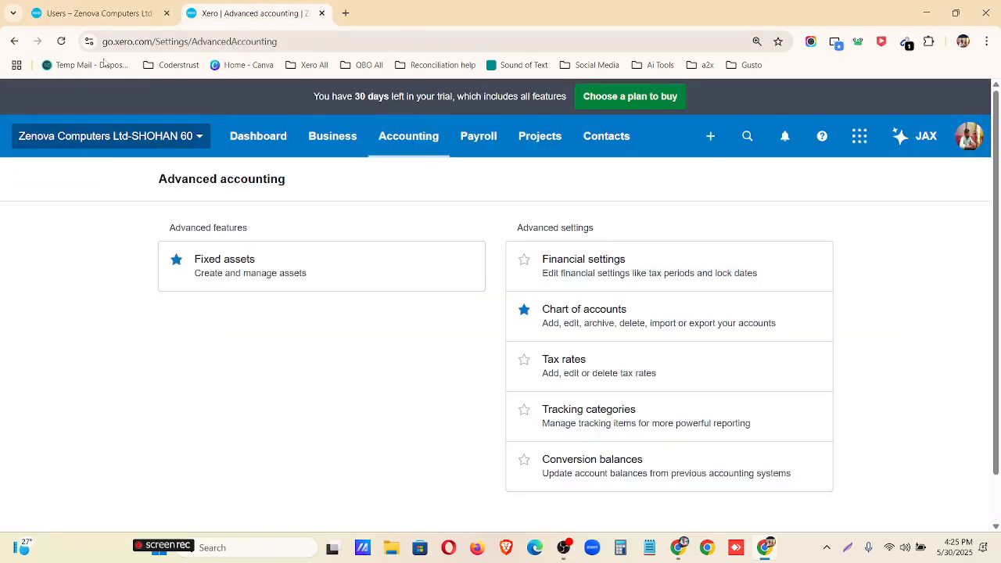
click(60, 42)
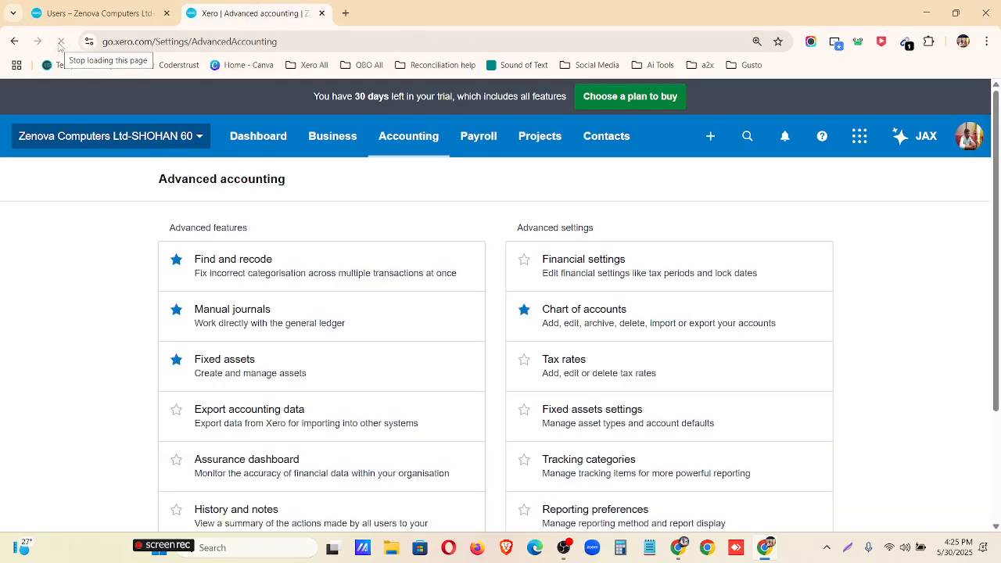
scroll(511, 254, down, 2)
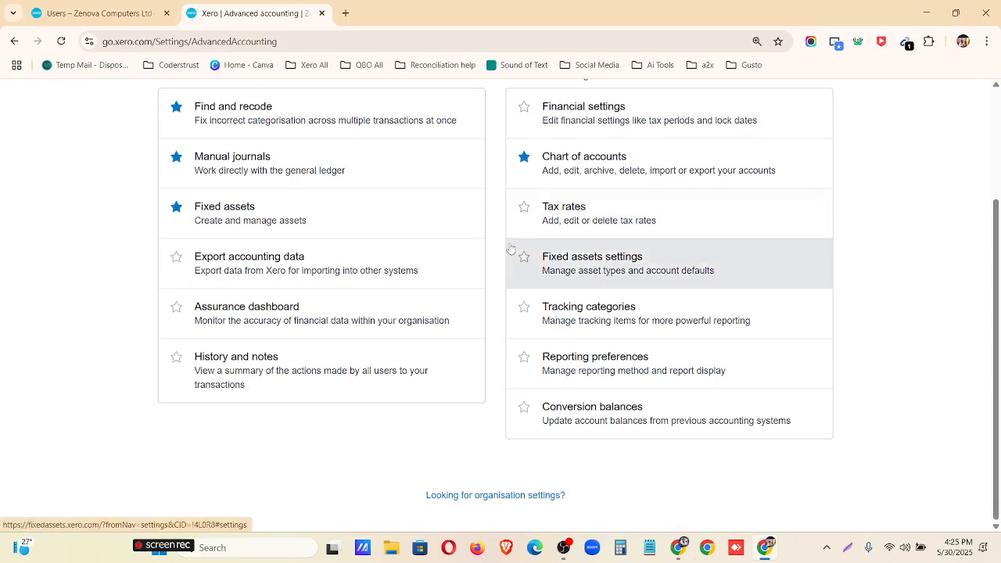
scroll(506, 241, up, 2)
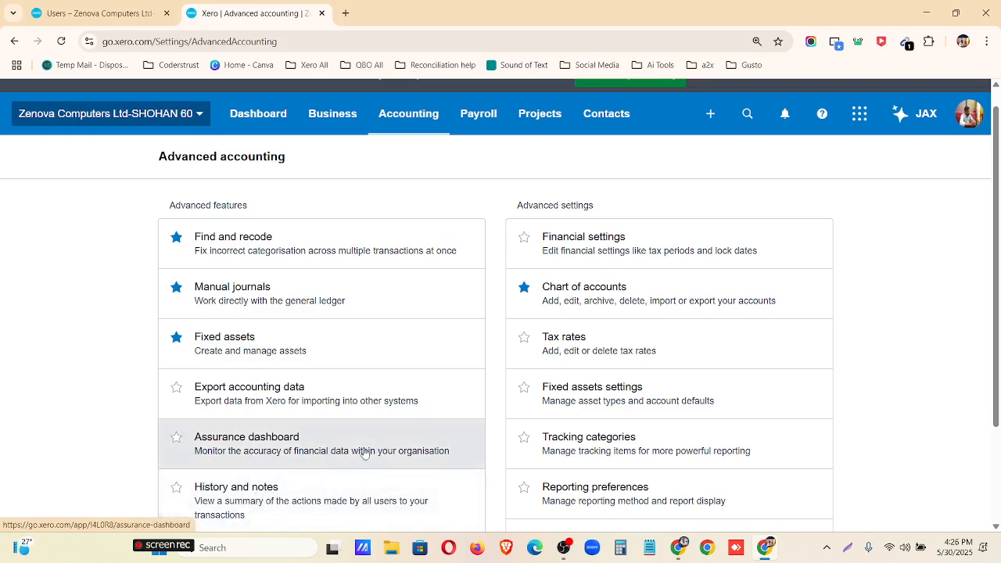
scroll(441, 387, down, 1)
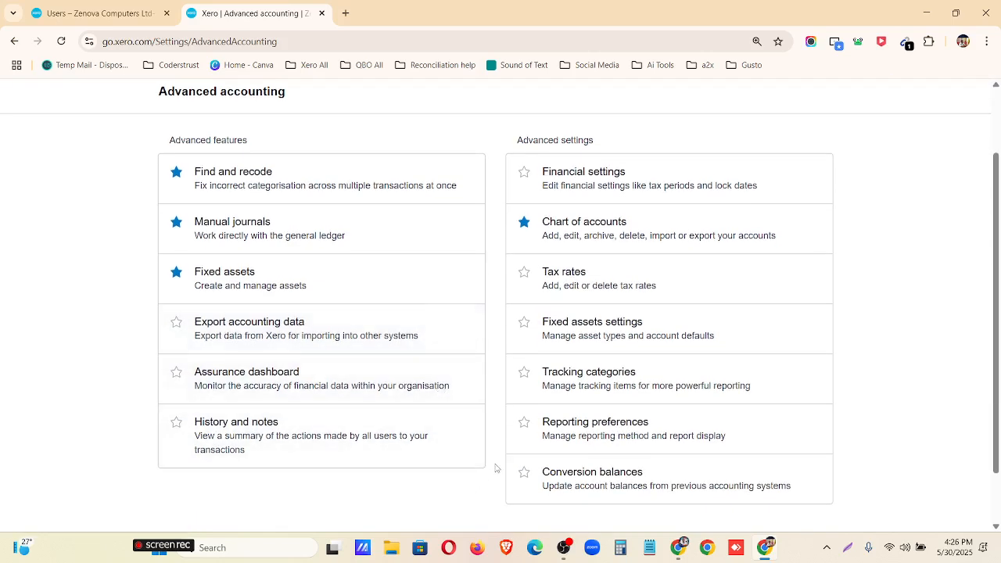
scroll(495, 468, up, 1)
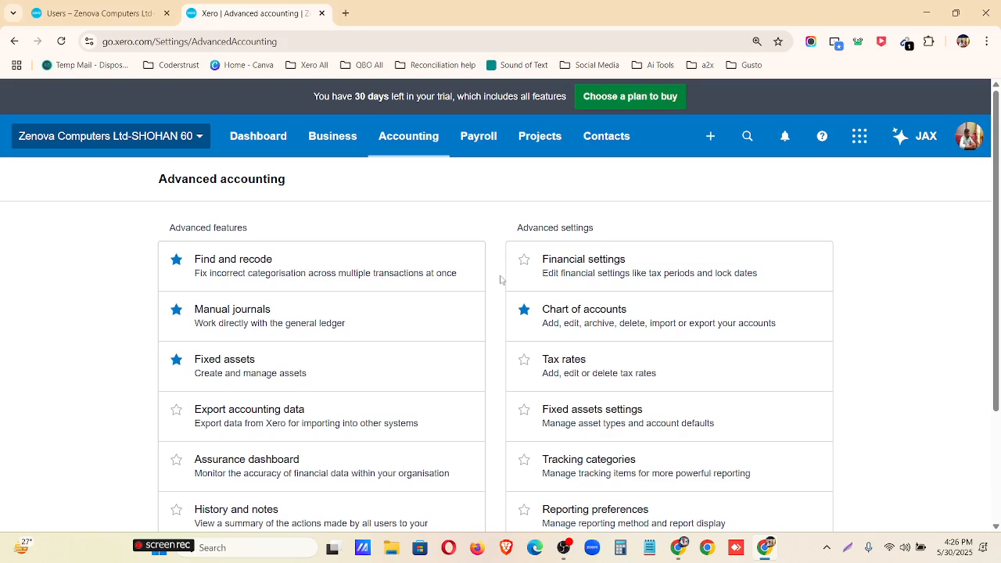
Return to the Users page, check the company settings task in the Google Docs assignment document, and switch back to Xero
click(92, 9)
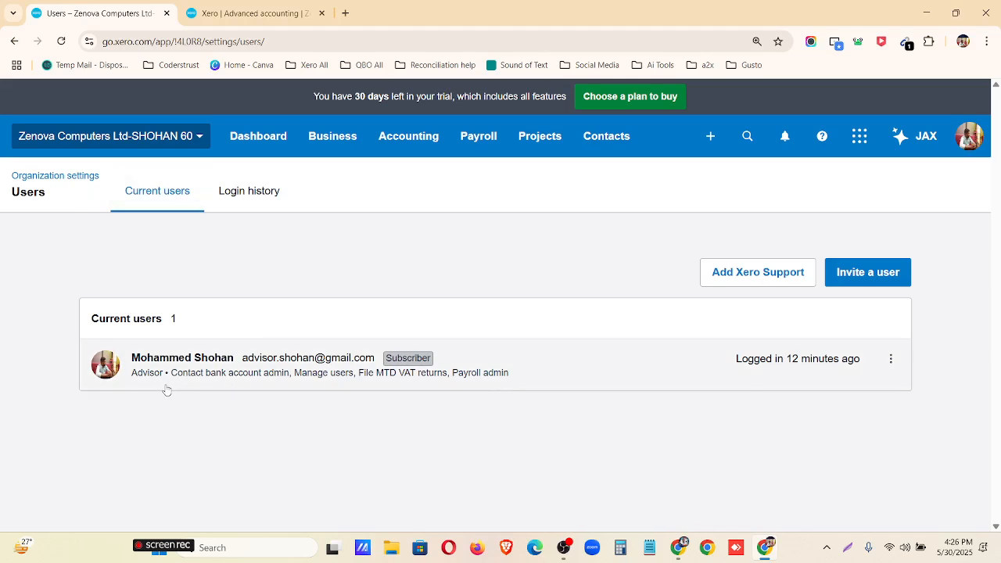
click(687, 548)
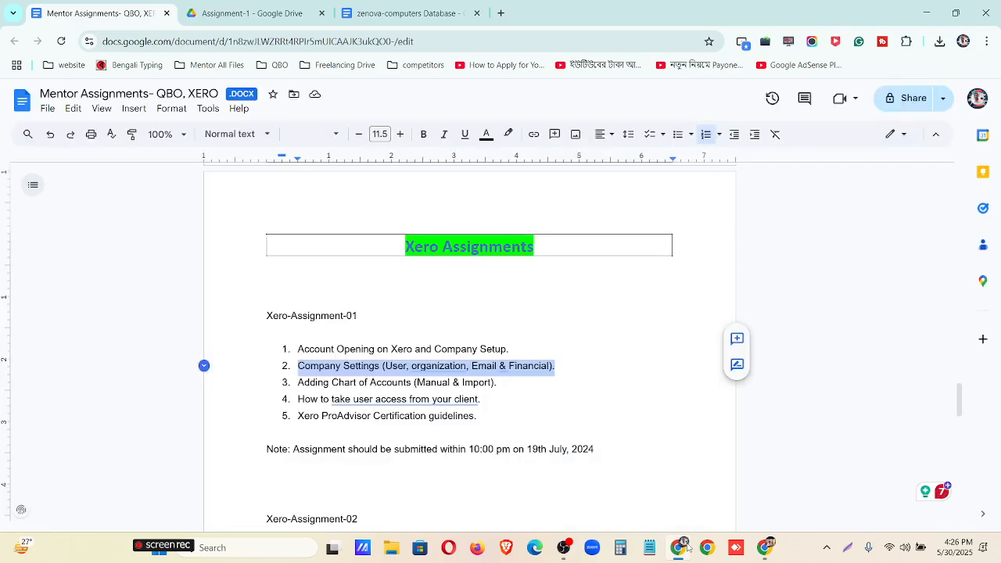
click(687, 548)
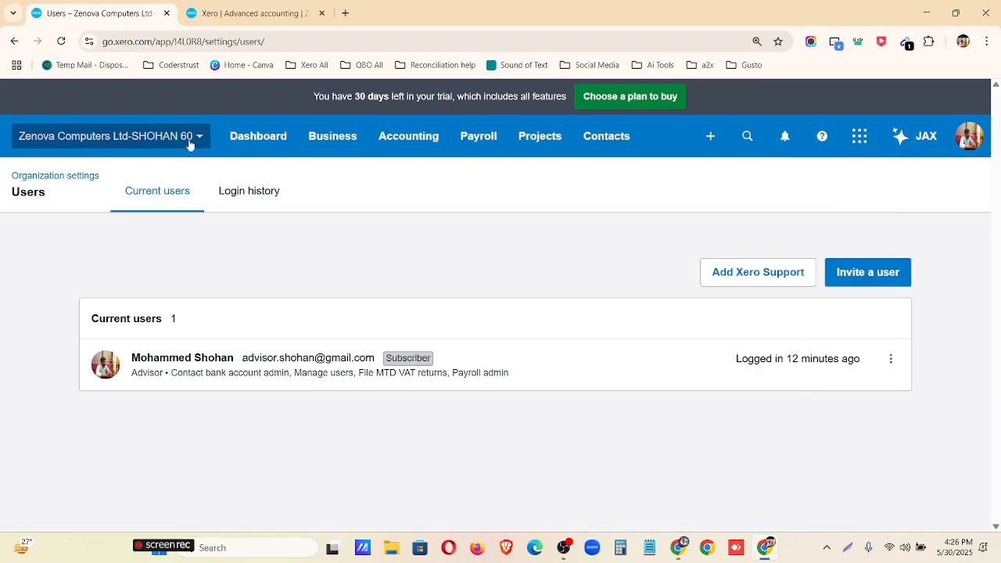
Open Email settings from the organisation settings and expand the list of email templates
click(247, 143)
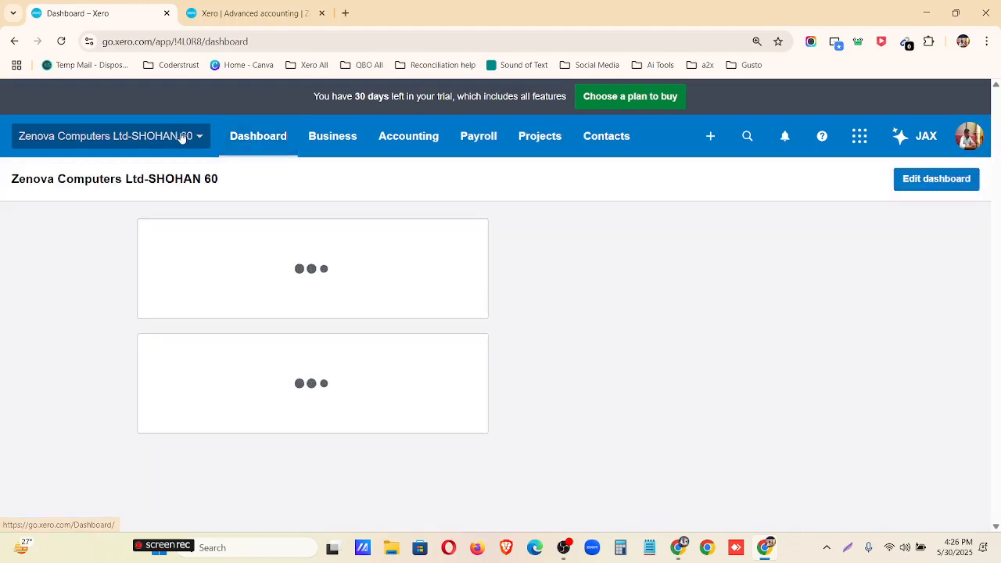
click(198, 139)
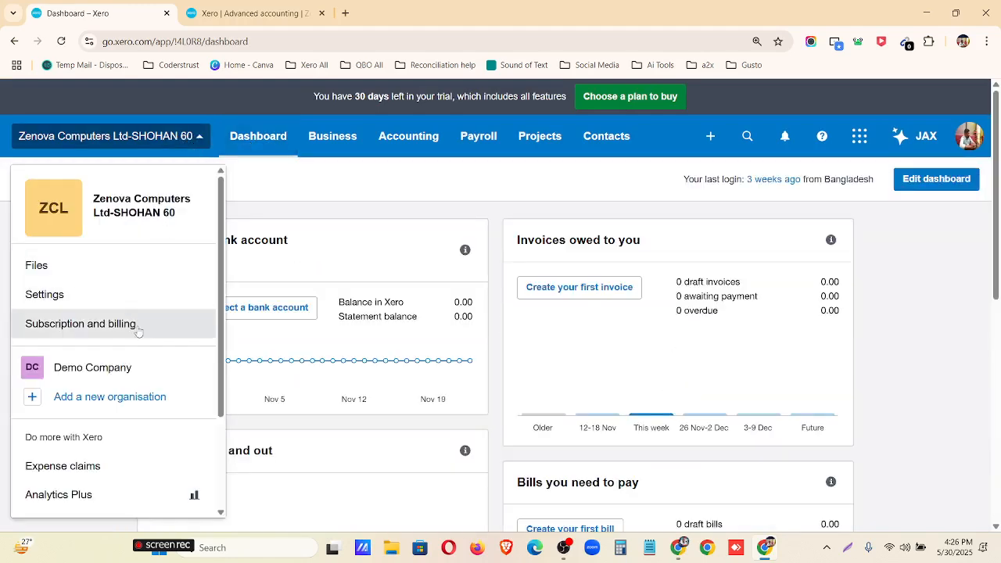
click(82, 294)
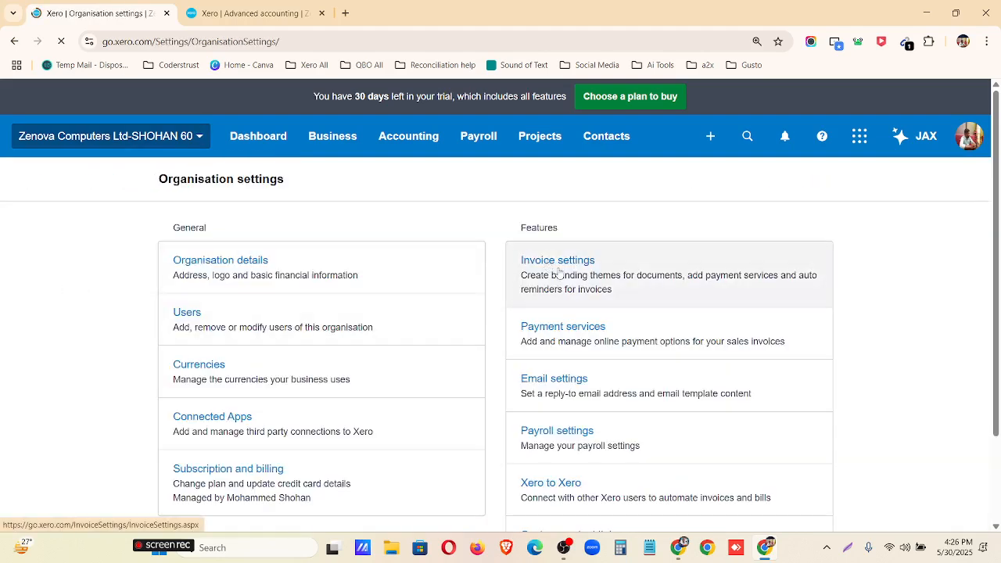
click(583, 391)
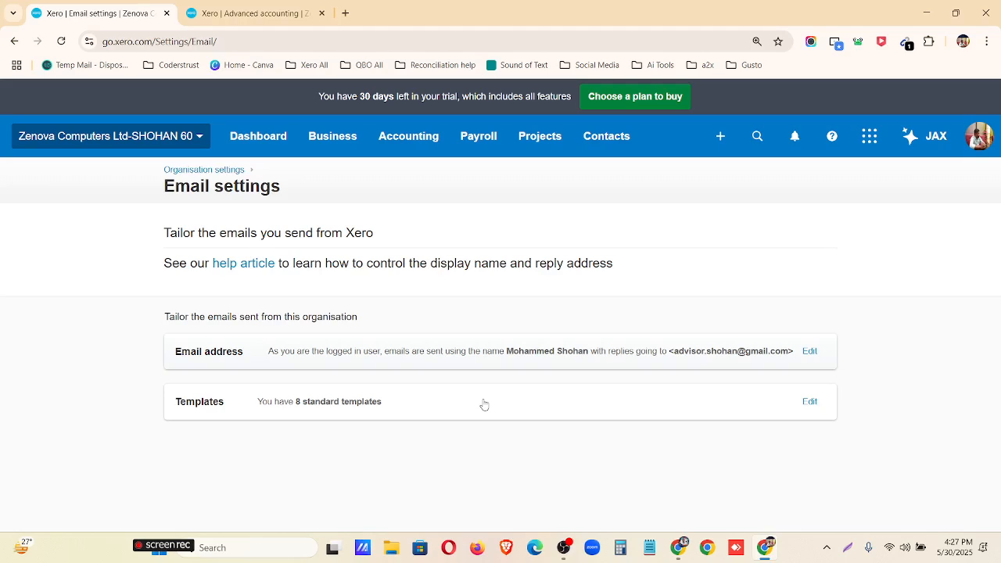
click(812, 403)
scroll(602, 356, down, 2)
scroll(248, 345, down, 2)
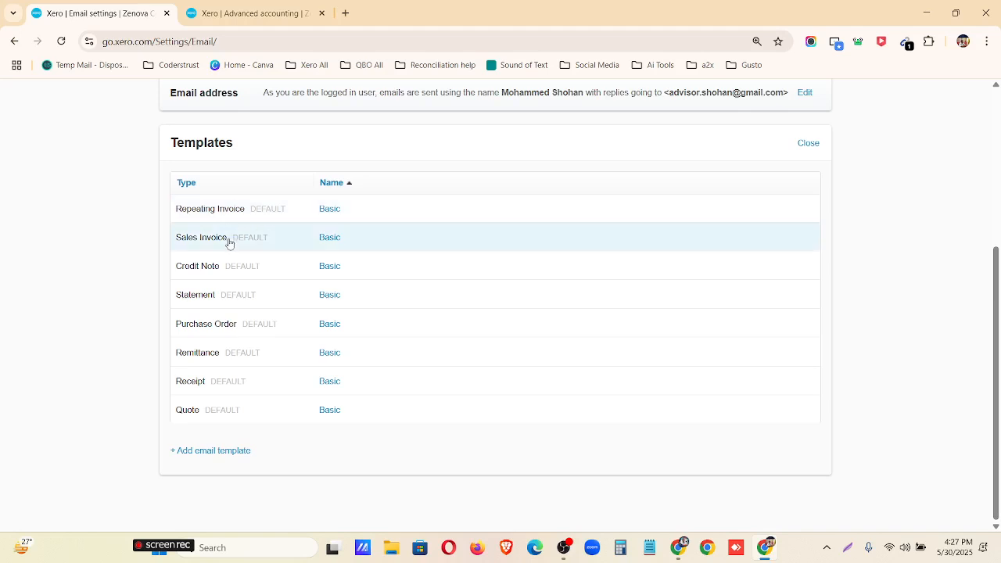
Open the default Sales Invoice email template, read through its message and placeholders, and close it without saving
click(294, 242)
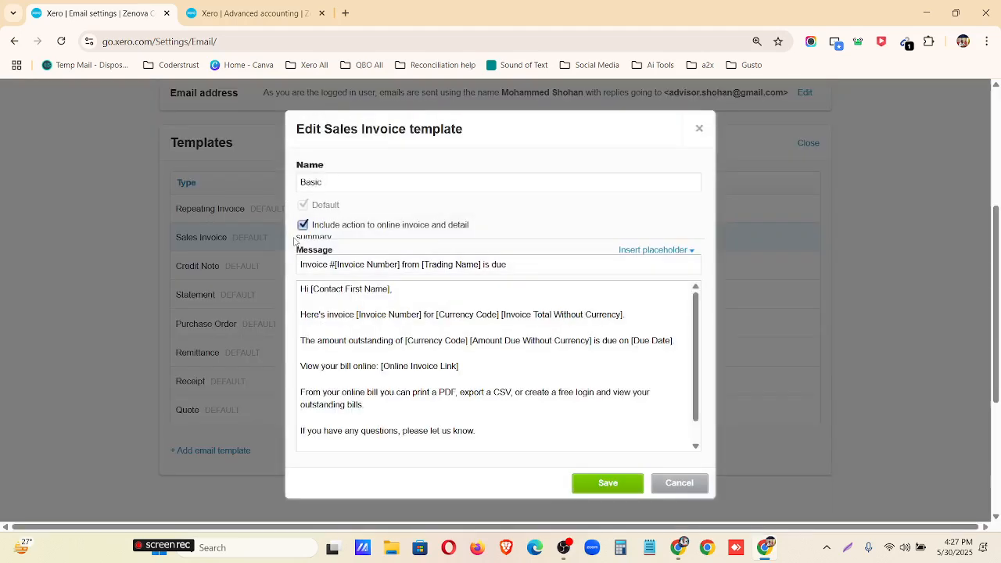
scroll(354, 313, down, 1)
scroll(386, 408, up, 3)
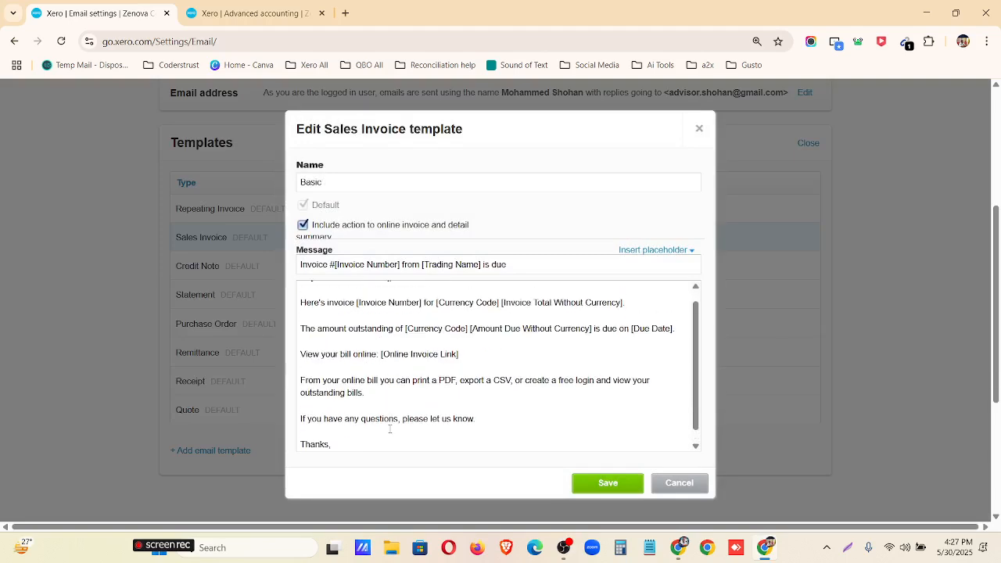
scroll(399, 407, down, 1)
drag(459, 407, 276, 348)
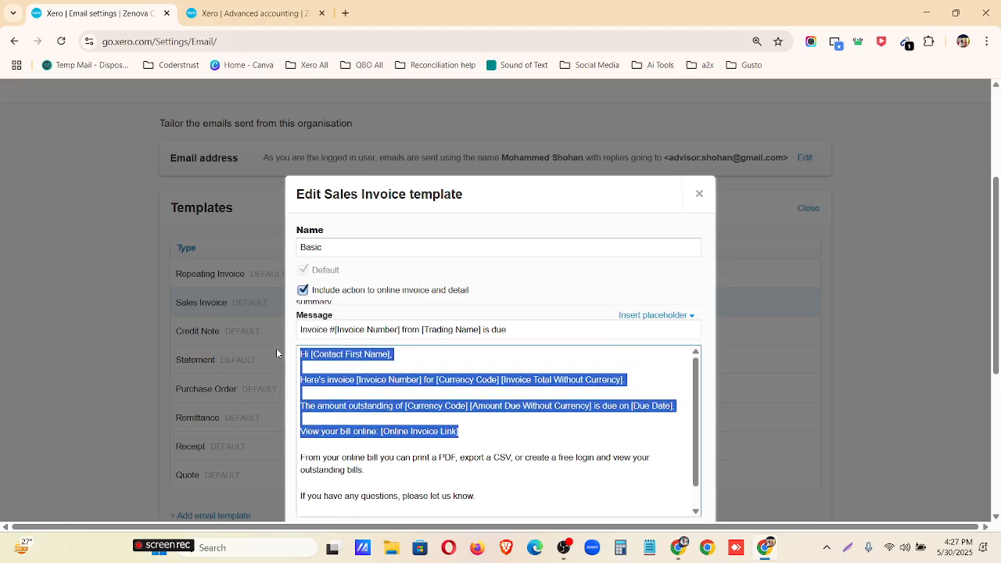
scroll(407, 410, down, 1)
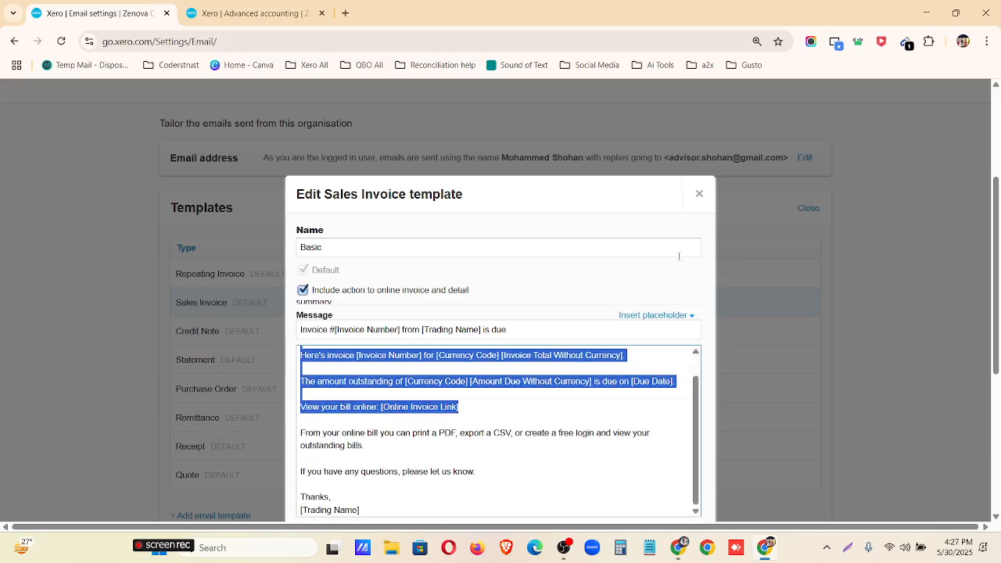
scroll(679, 256, down, 3)
scroll(665, 329, up, 3)
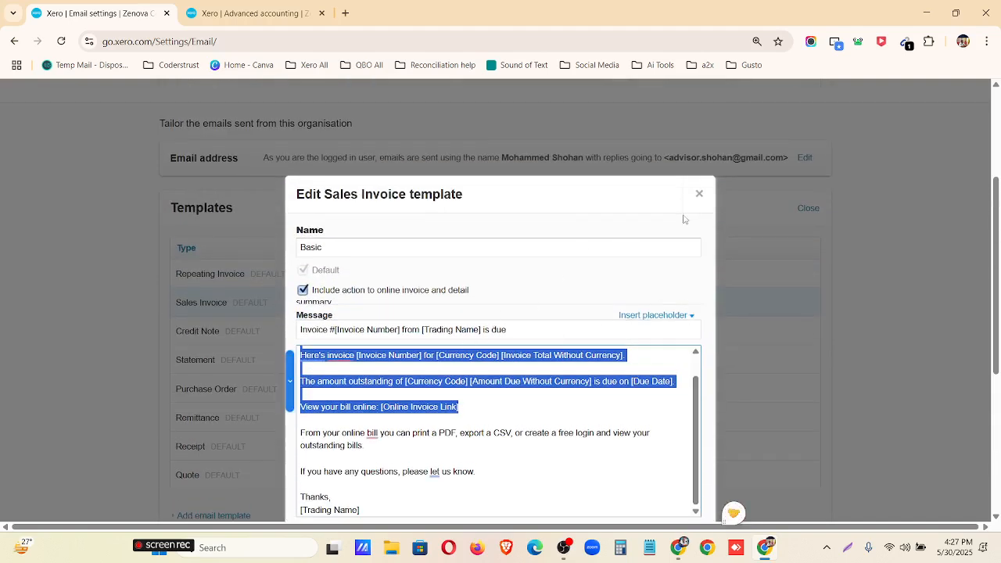
click(700, 194)
scroll(181, 413, down, 2)
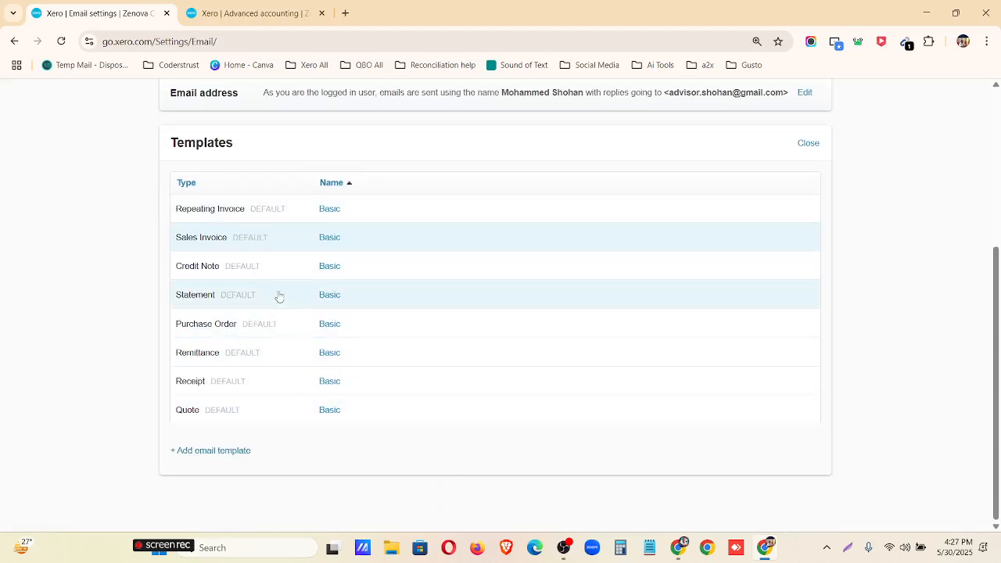
Add a new email template of type Auto Pay and name it "My Tamplate"
click(209, 452)
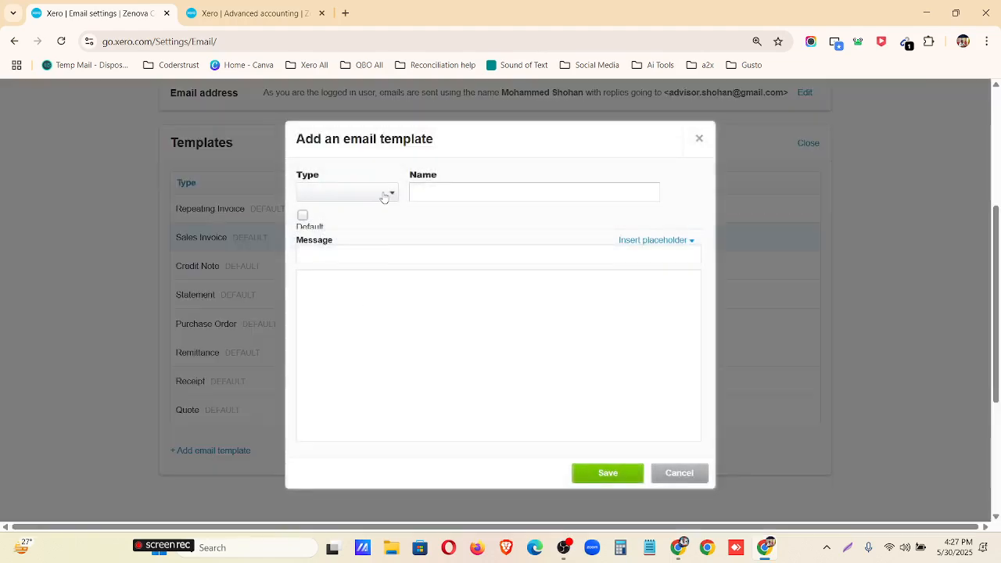
click(384, 194)
scroll(374, 290, down, 2)
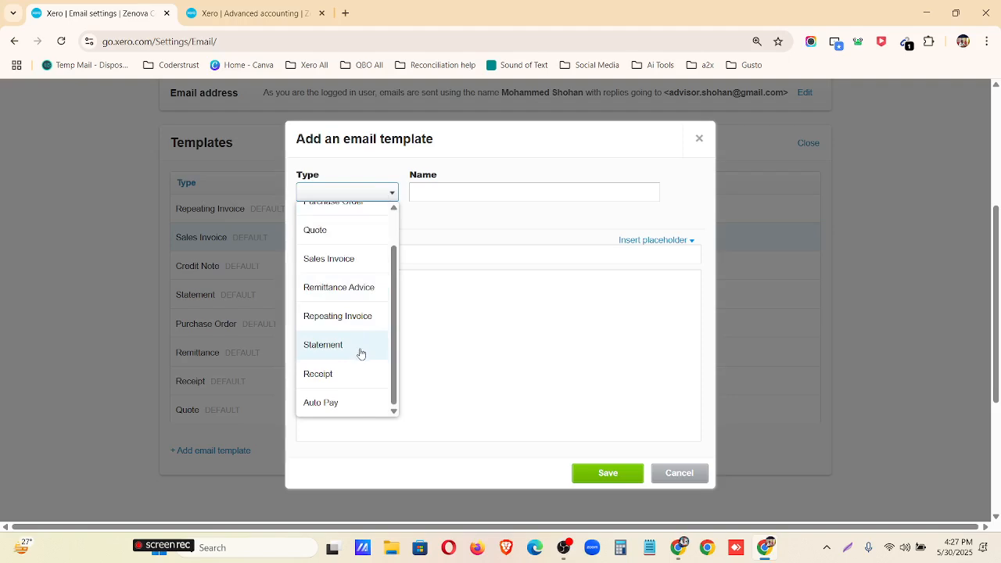
scroll(361, 354, up, 2)
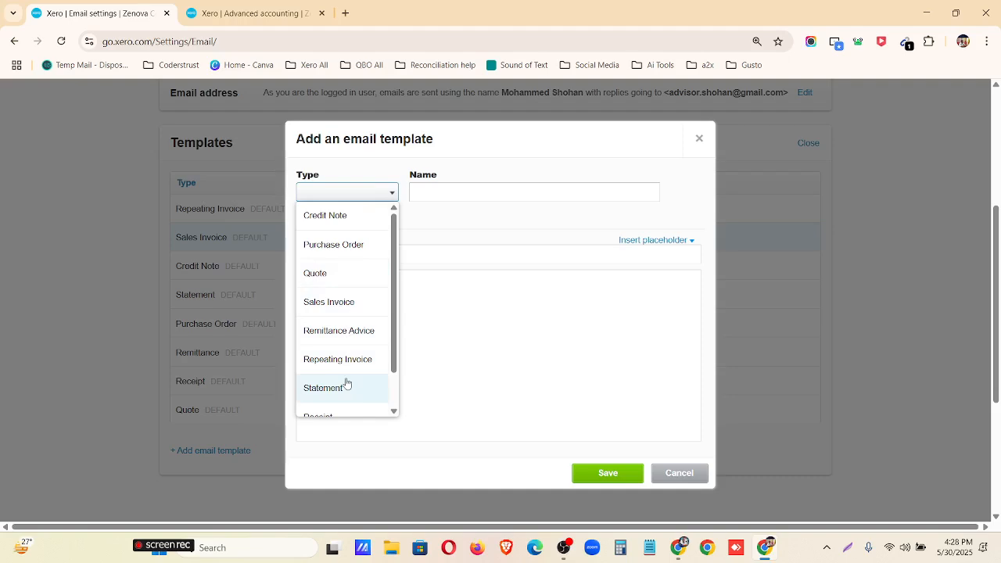
scroll(347, 382, down, 1)
click(338, 404)
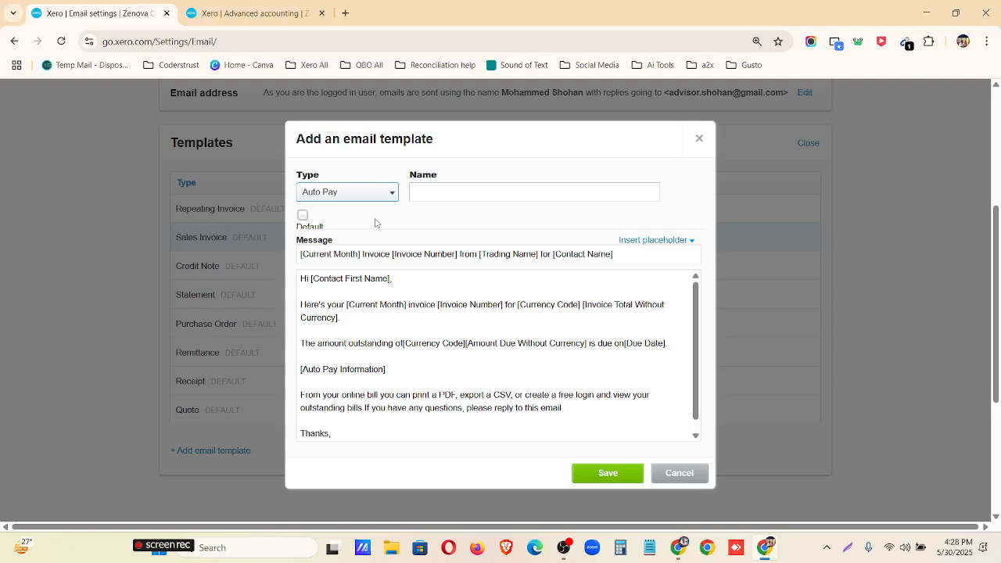
click(427, 189)
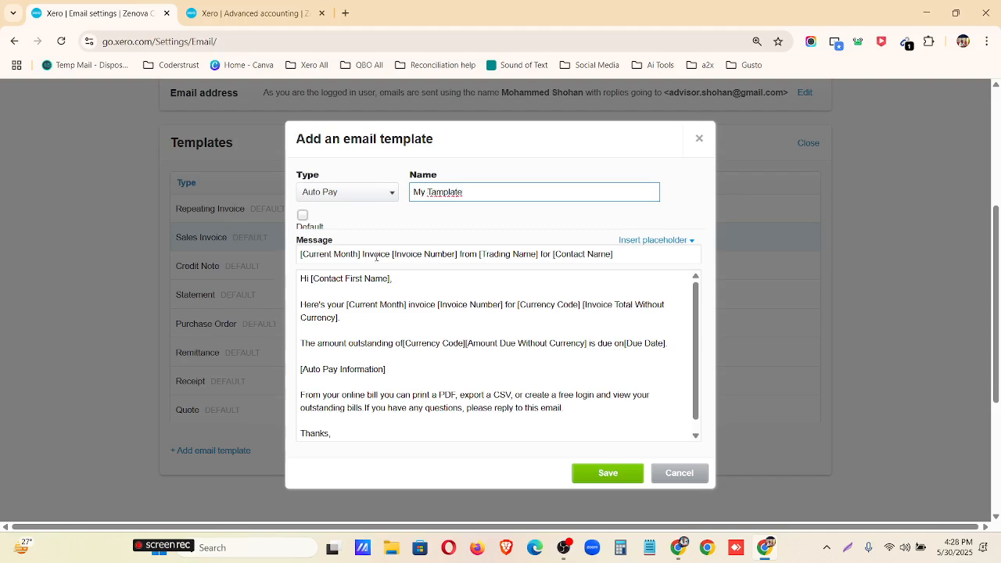
Replace "Hi" in the greeting of the template's message with "Hello Business Mind", keeping the [Contact First Name] placeholder
click(624, 255)
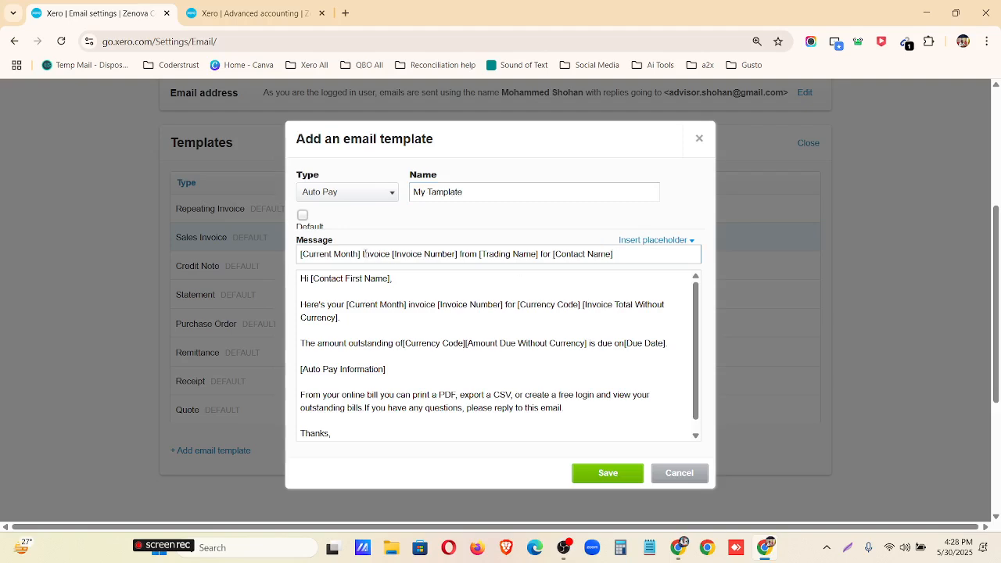
drag(361, 256, 300, 255)
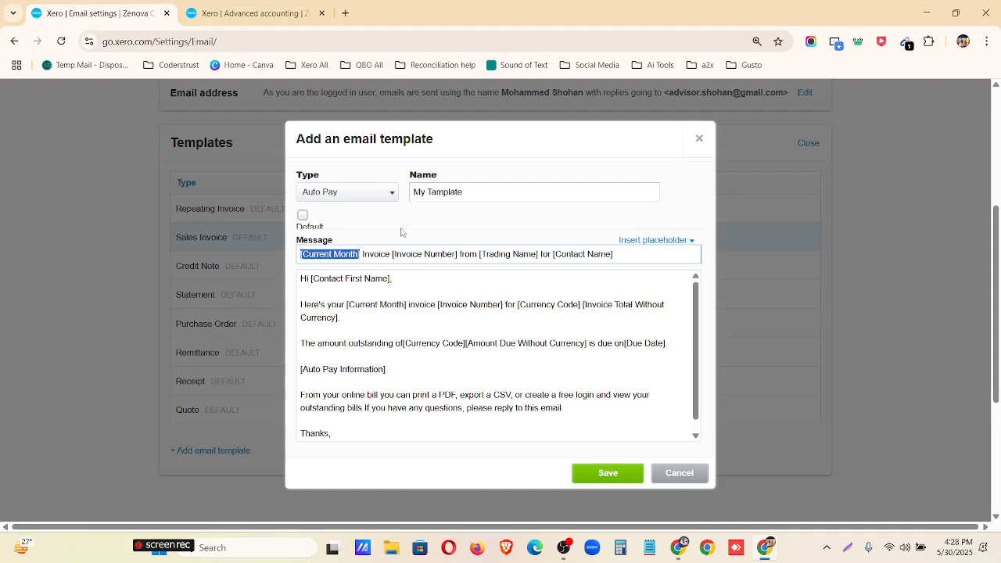
click(402, 233)
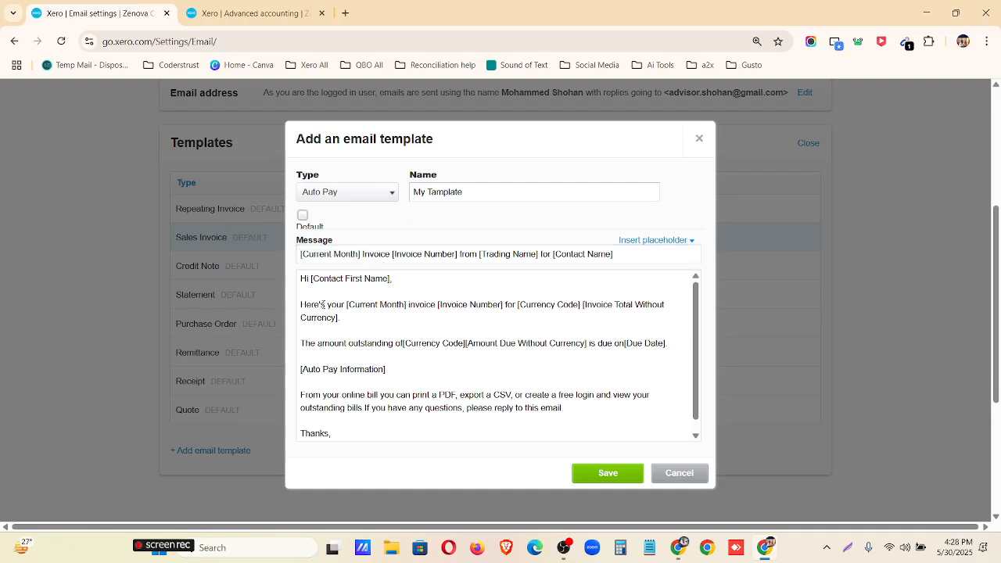
drag(311, 279, 294, 284)
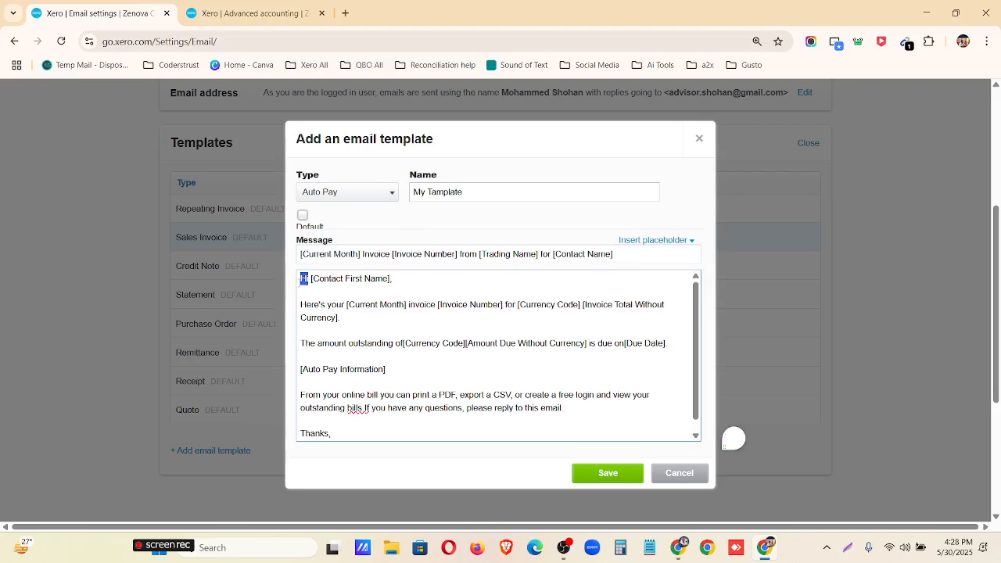
text(Hello)
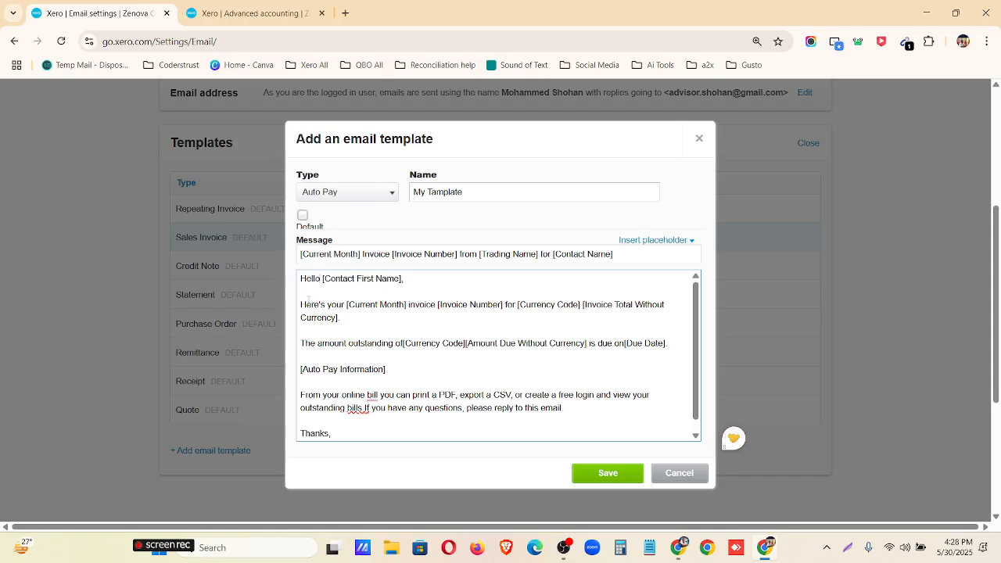
text( Busi)
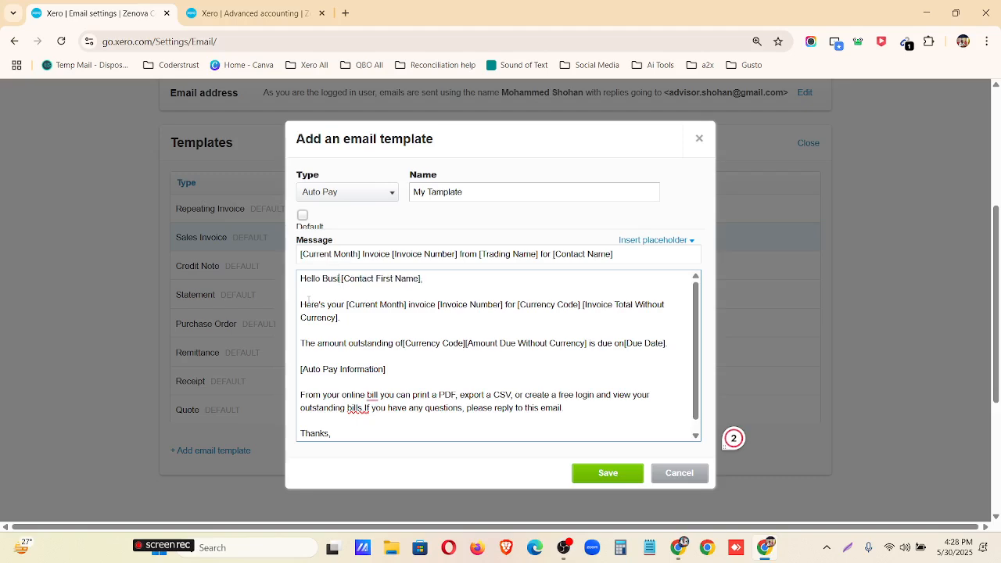
text(ness M )
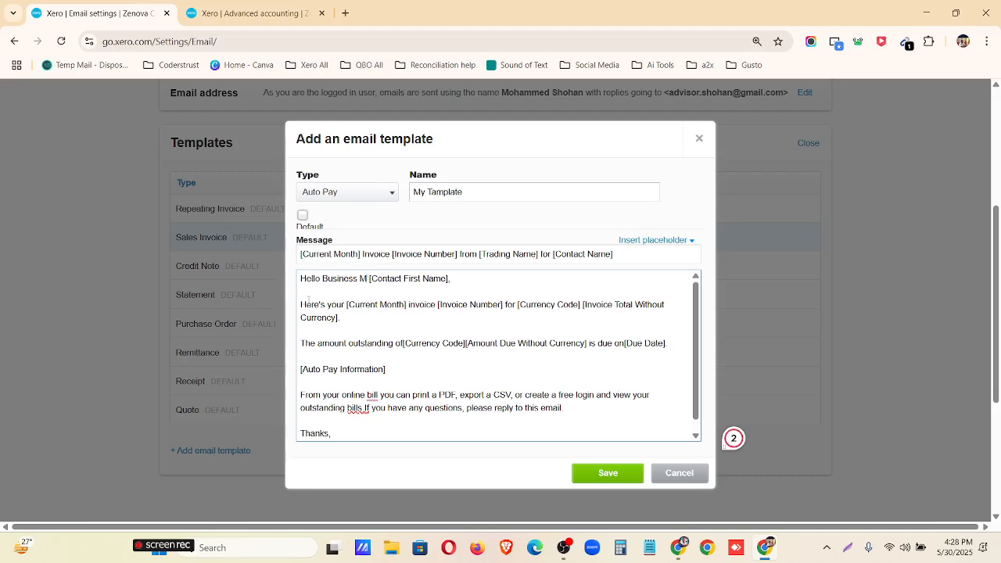
text(id)
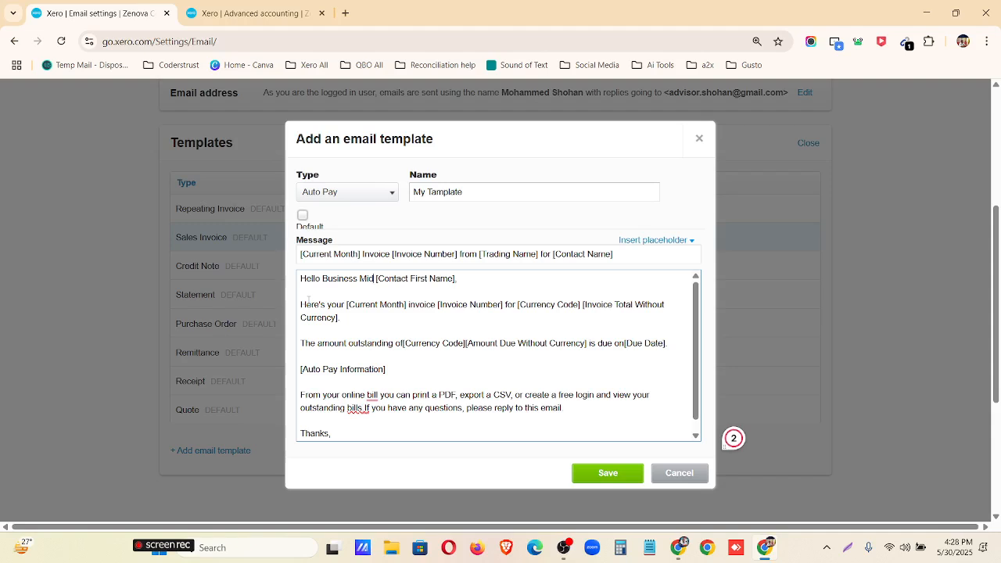
key(BackSpace)
text(nd)
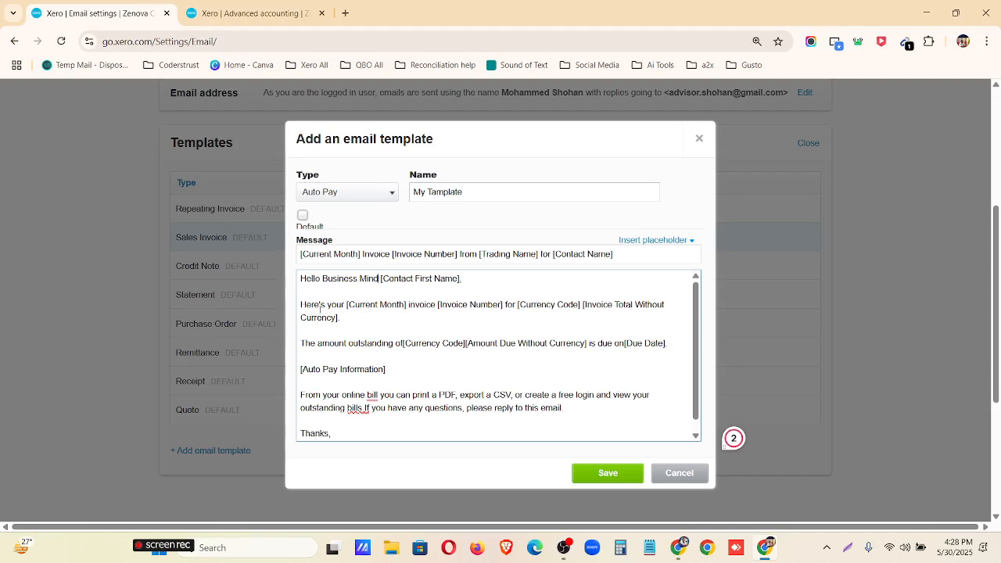
Accept the writing suggestions for a comma after "online bill" and a space after "outstanding bills.", and save the template
mouse_move(372, 397)
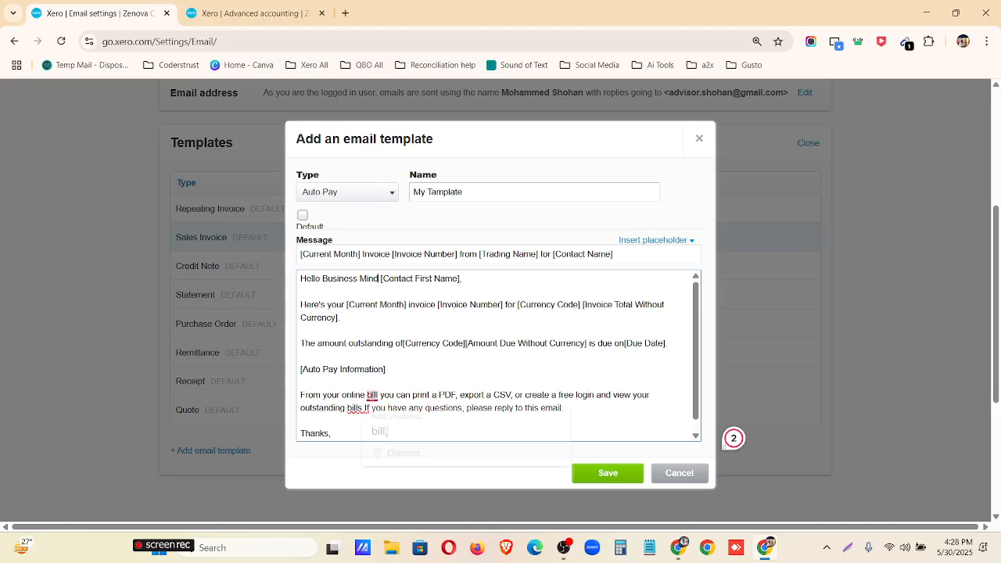
click(383, 424)
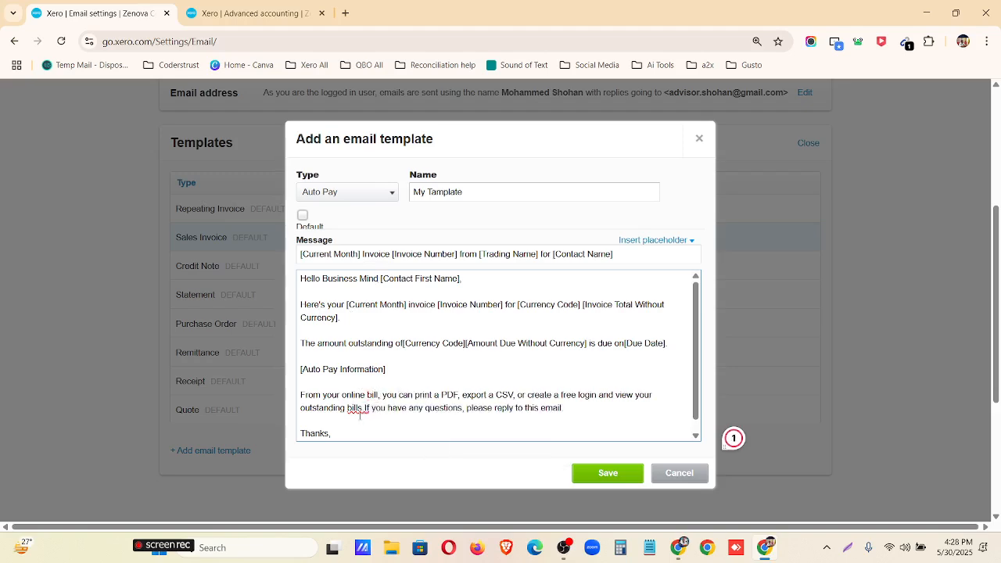
mouse_move(364, 410)
click(369, 437)
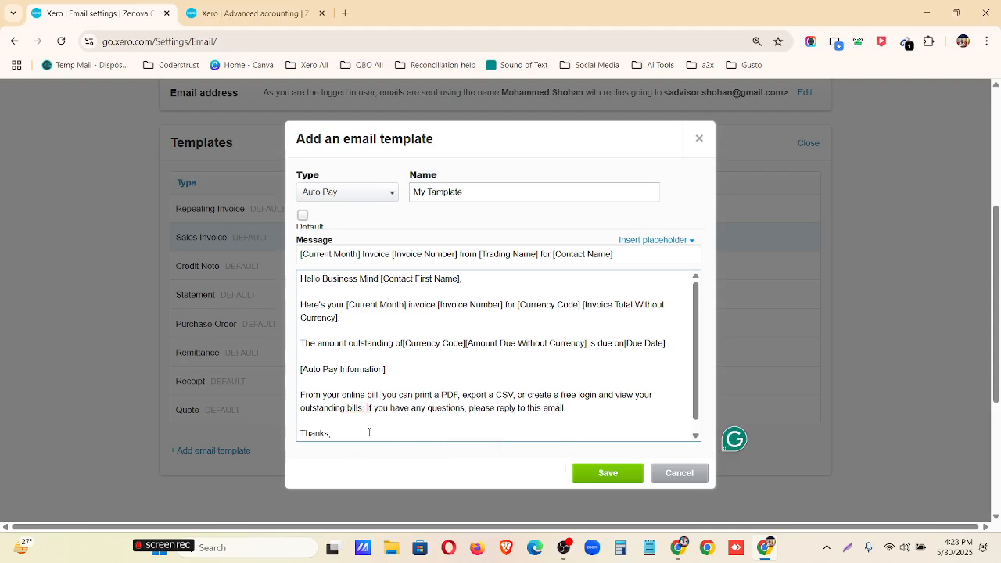
scroll(368, 427, down, 2)
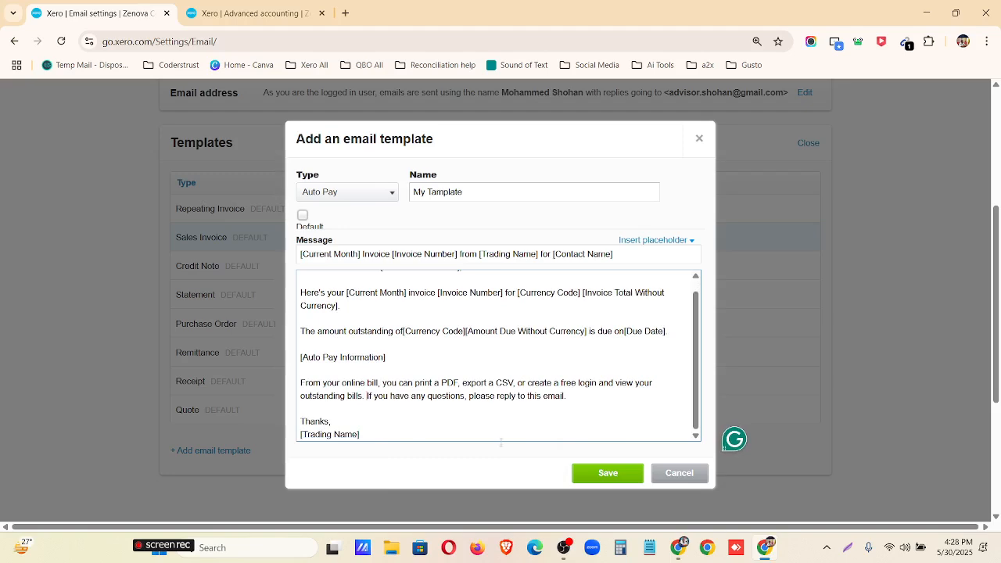
click(608, 474)
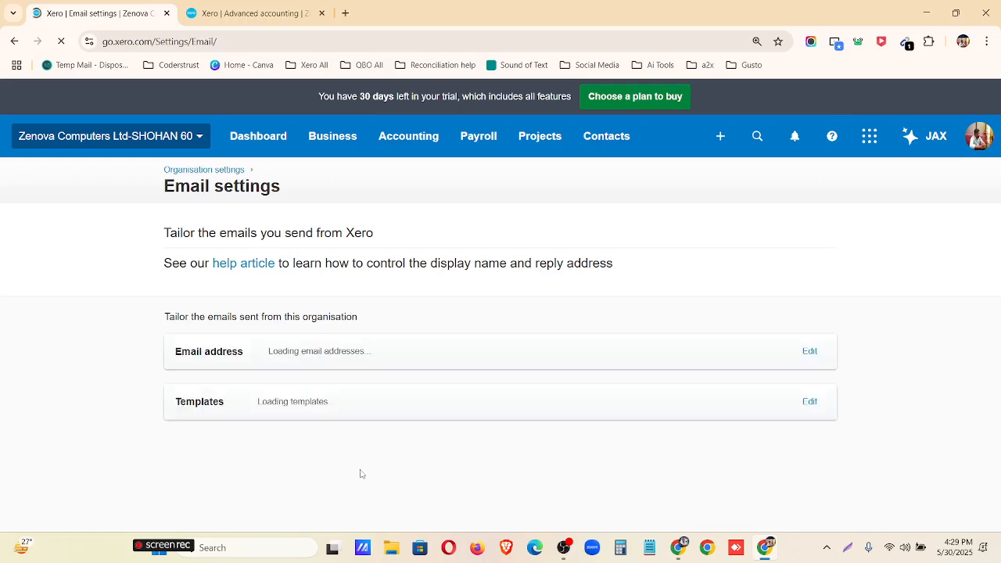
Expand the email templates list, open the Auto pay template to review its message, and close it without saving
click(420, 404)
scroll(272, 356, down, 3)
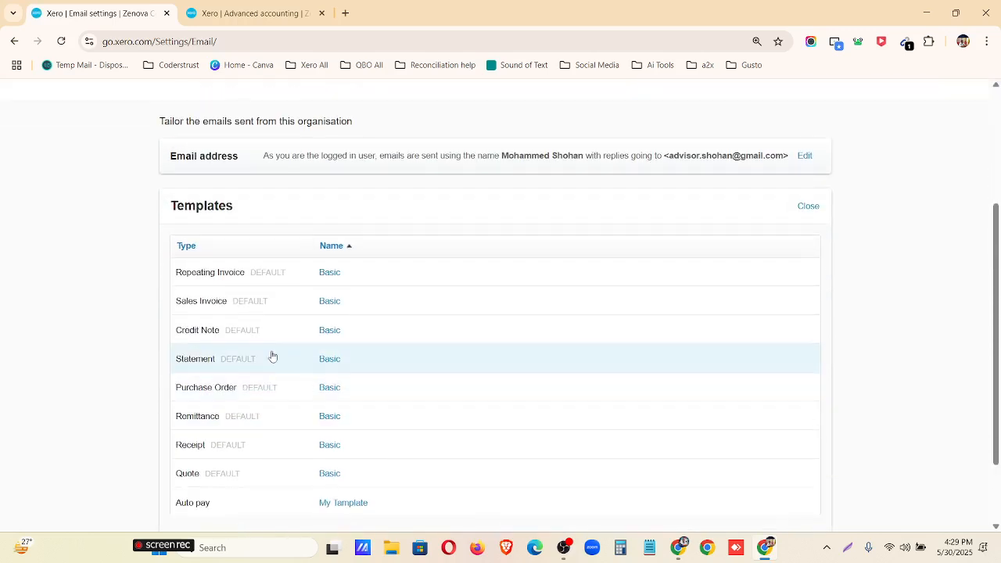
scroll(258, 387, down, 2)
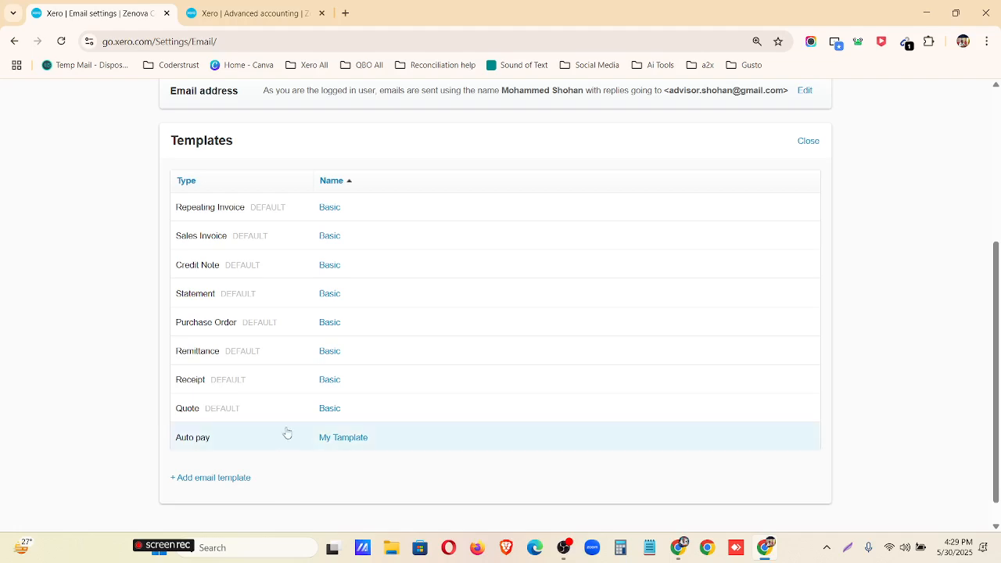
click(244, 445)
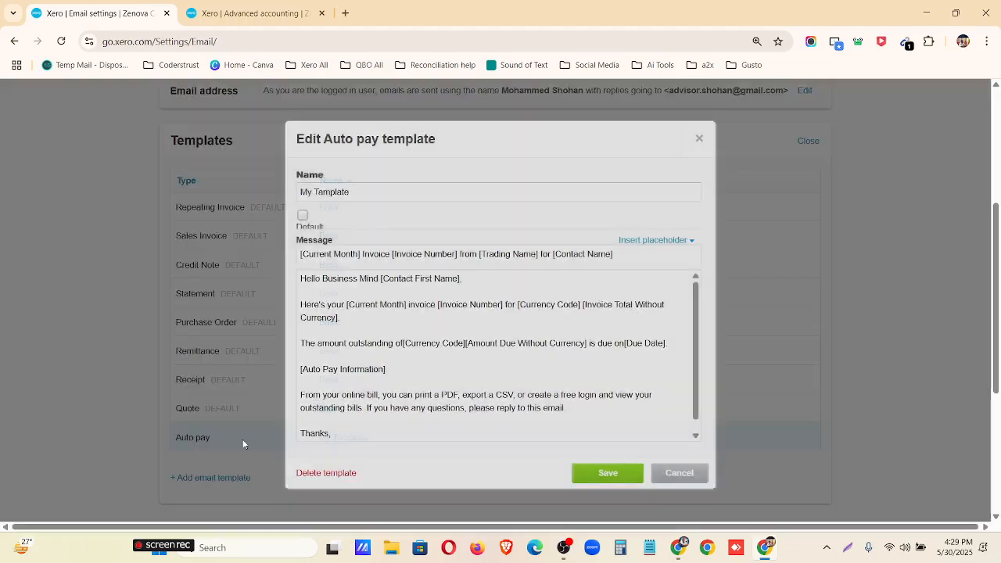
scroll(355, 357, down, 1)
scroll(350, 337, up, 4)
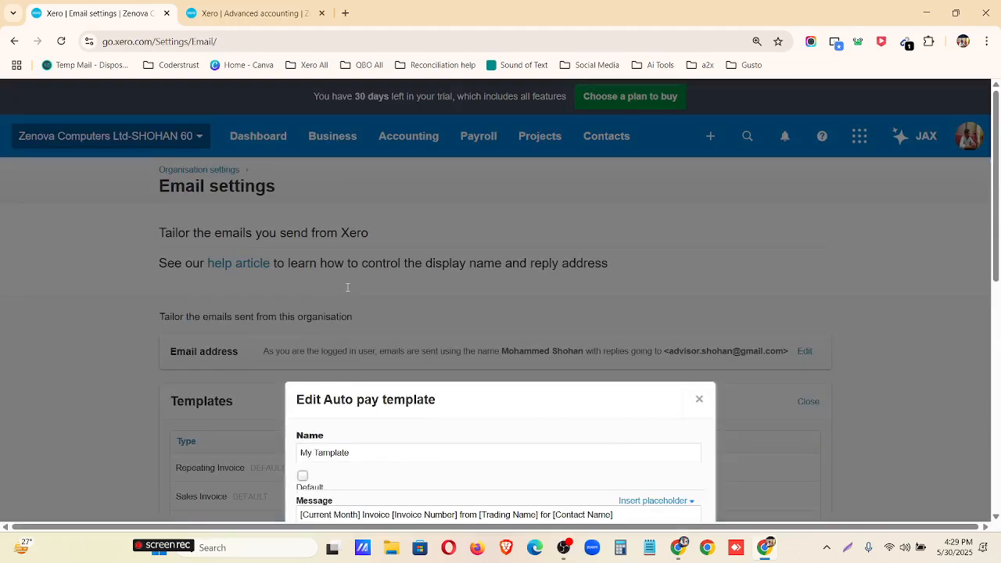
scroll(349, 287, down, 4)
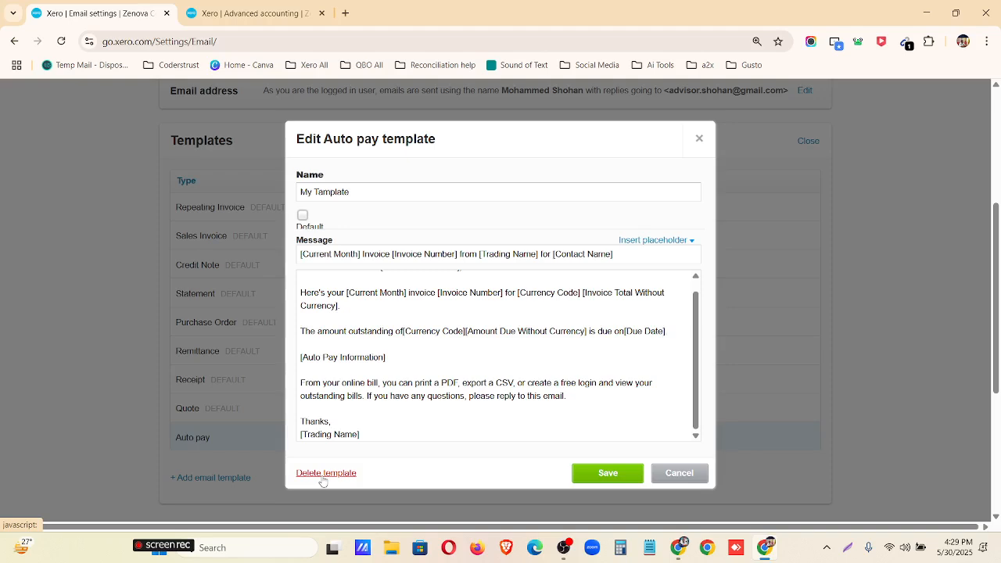
click(680, 474)
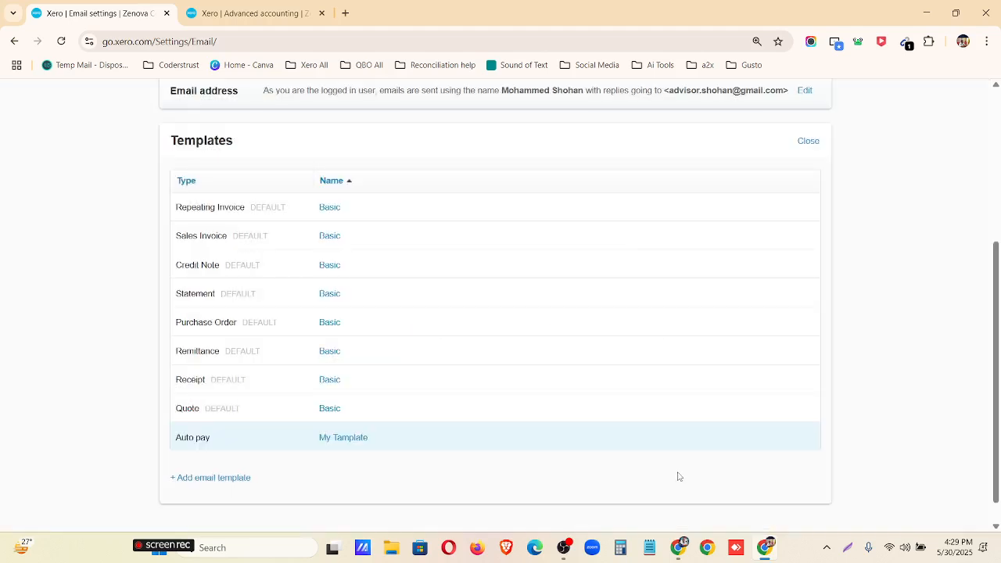
Go to the organisation's dashboard and look through the Business options from Short-term cash flow to Products and Services
scroll(131, 261, up, 4)
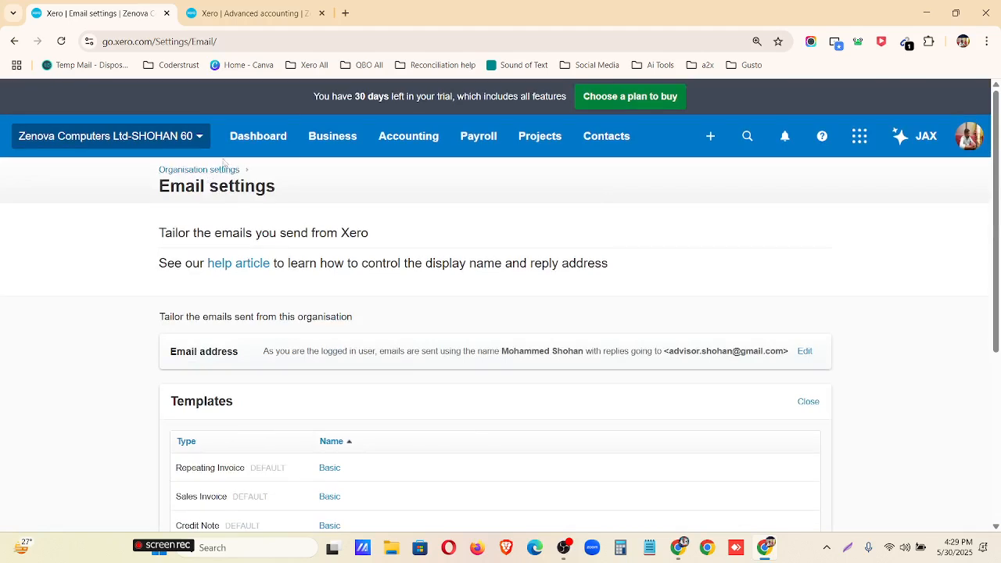
click(258, 137)
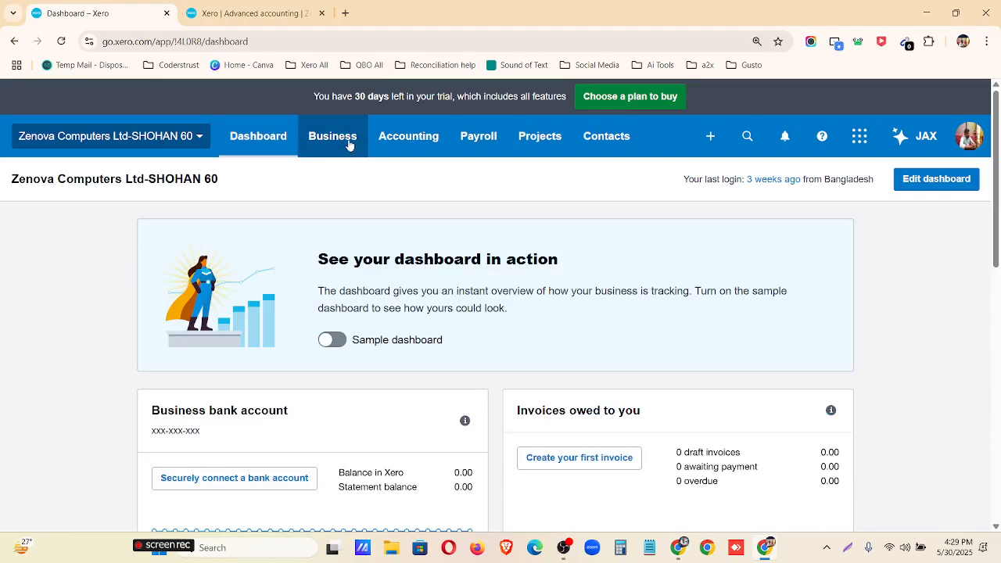
click(351, 147)
scroll(351, 145, down, 1)
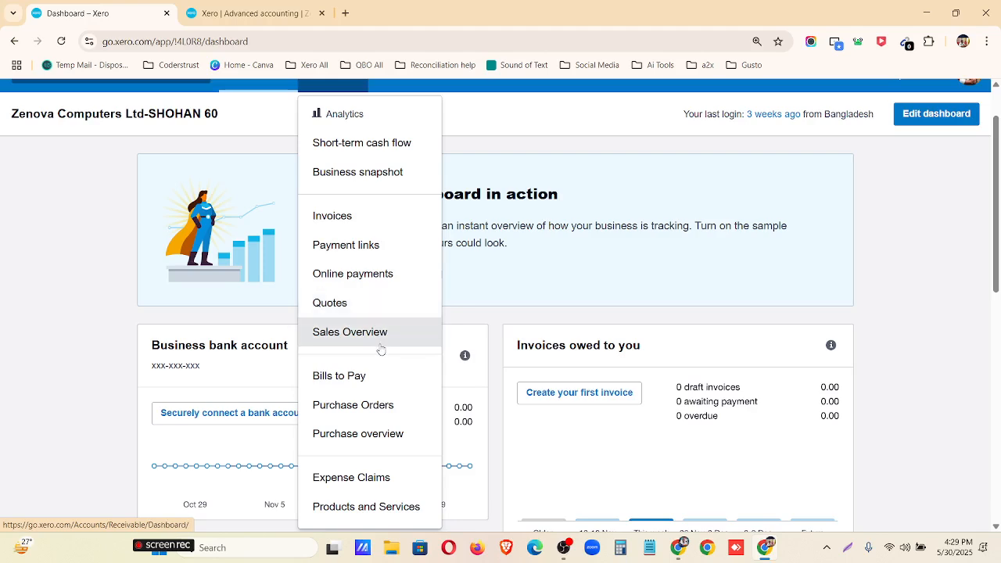
scroll(368, 321, down, 1)
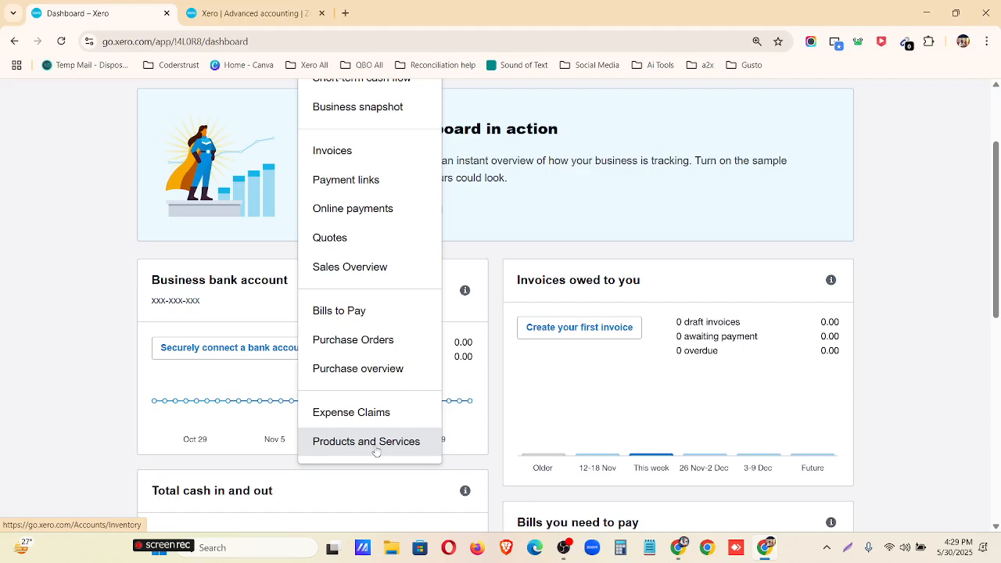
scroll(373, 452, up, 2)
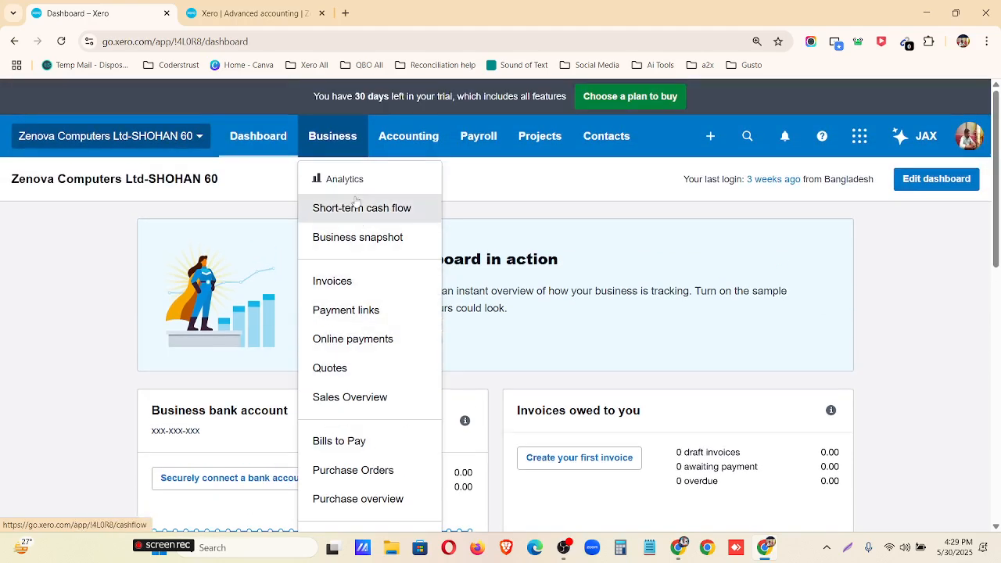
scroll(369, 238, down, 2)
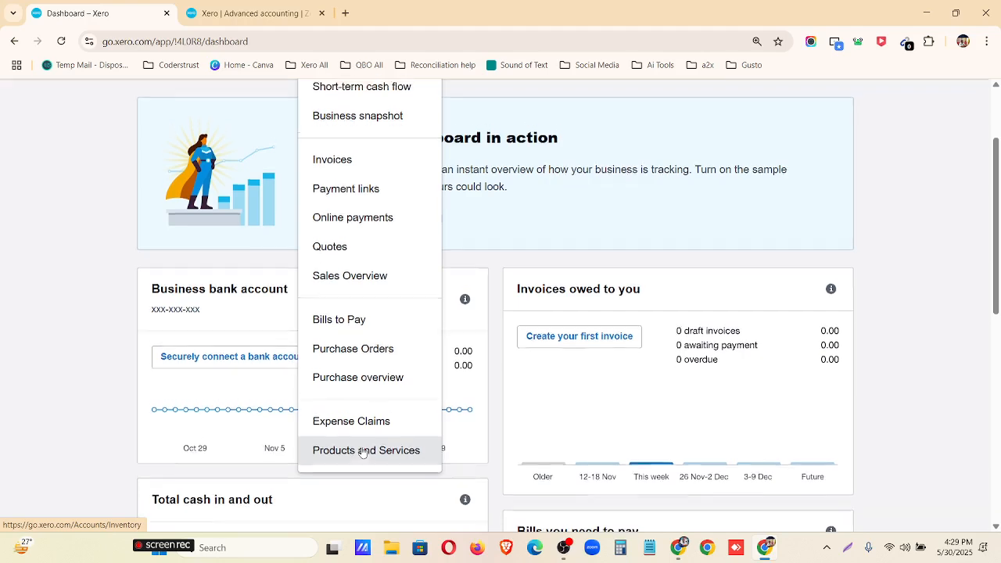
Review the Business section's entries, from Short-term cash flow through invoices, bills and purchase orders to Products and Services
scroll(362, 452, up, 2)
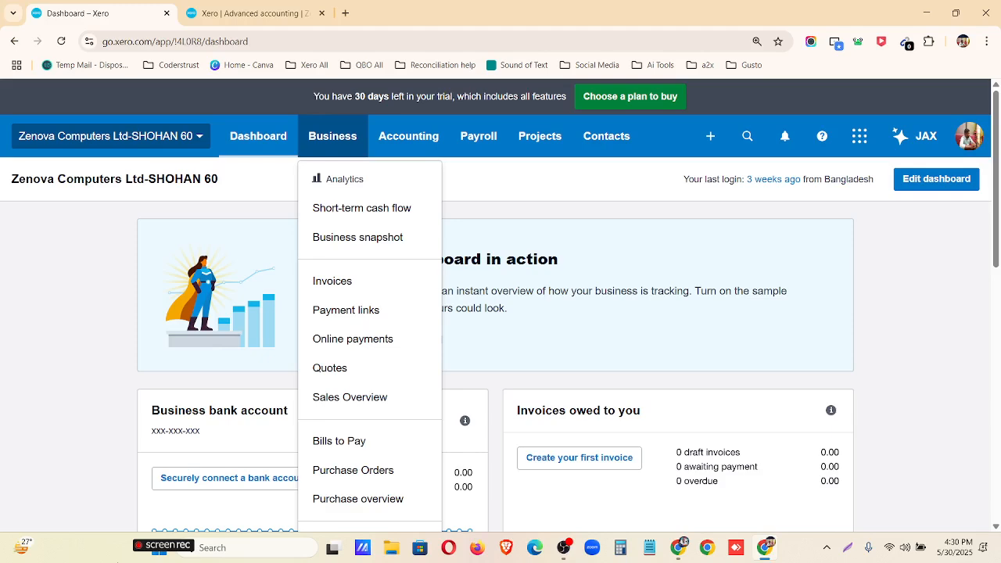
scroll(407, 269, down, 3)
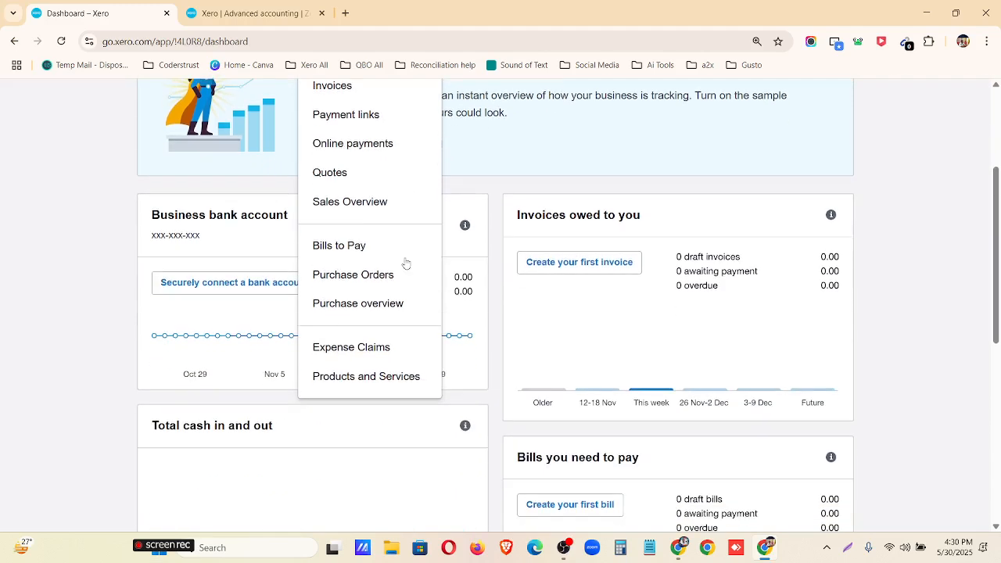
scroll(372, 301, up, 3)
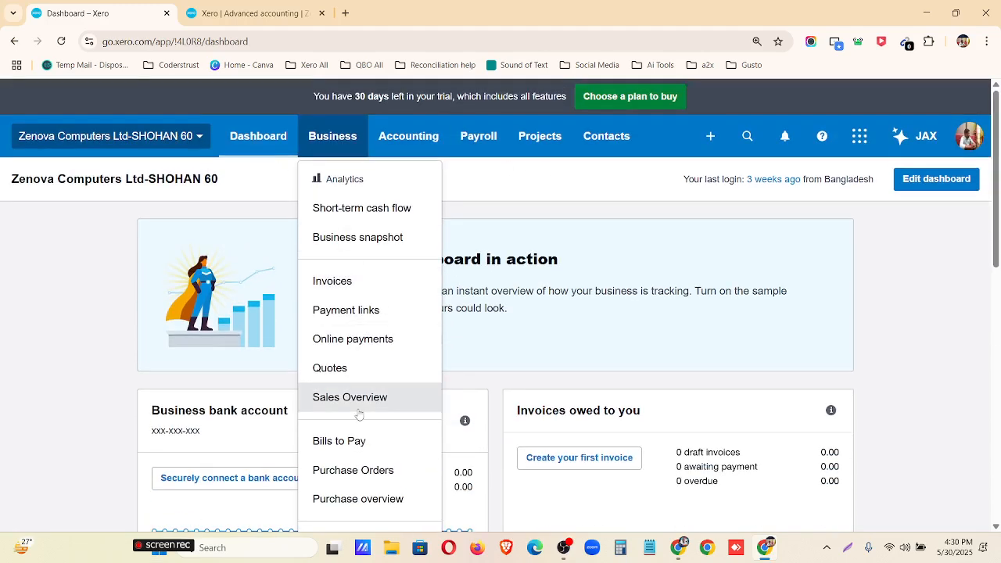
scroll(367, 382, down, 1)
scroll(360, 356, up, 3)
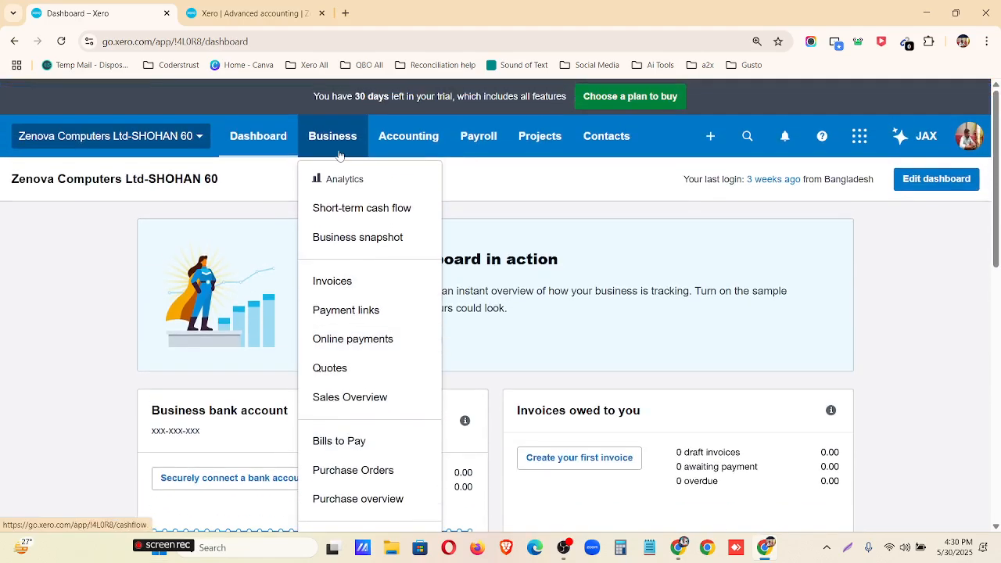
scroll(346, 223, down, 3)
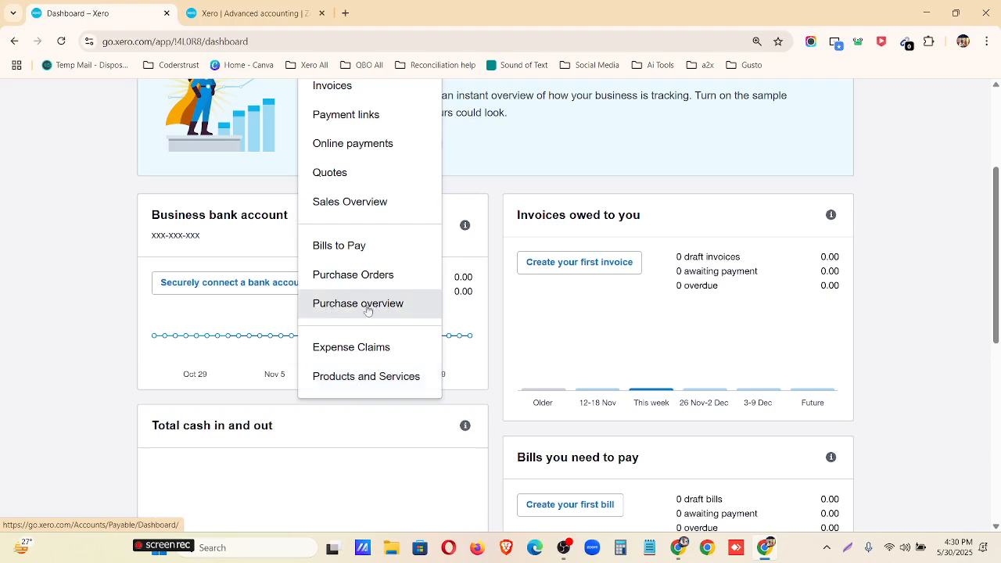
scroll(375, 307, up, 2)
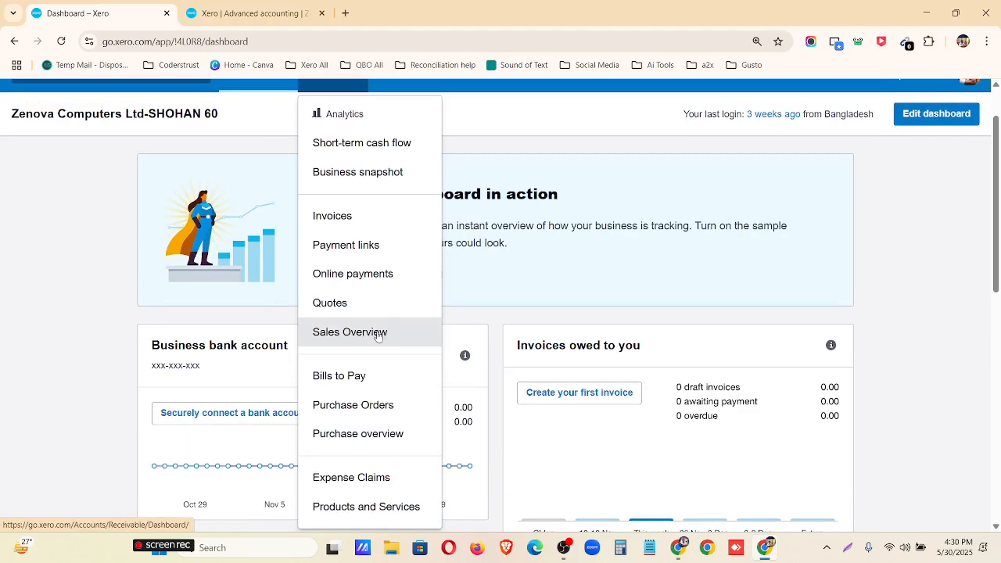
scroll(380, 329, up, 1)
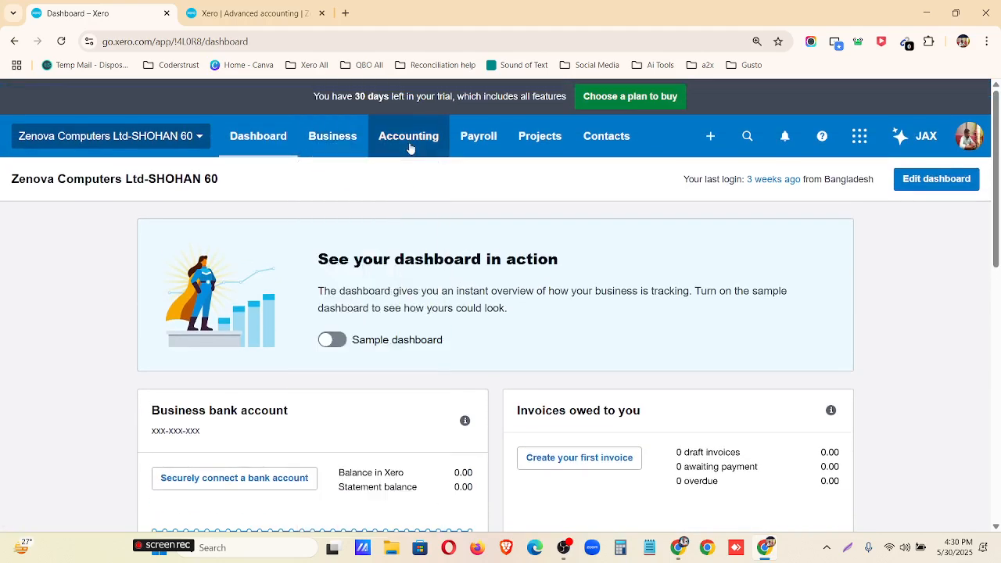
Review the Accounting section's entries, covering bank accounts, accounting reports and advanced features such as Chart of accounts and Manual journals
click(409, 145)
scroll(443, 148, down, 1)
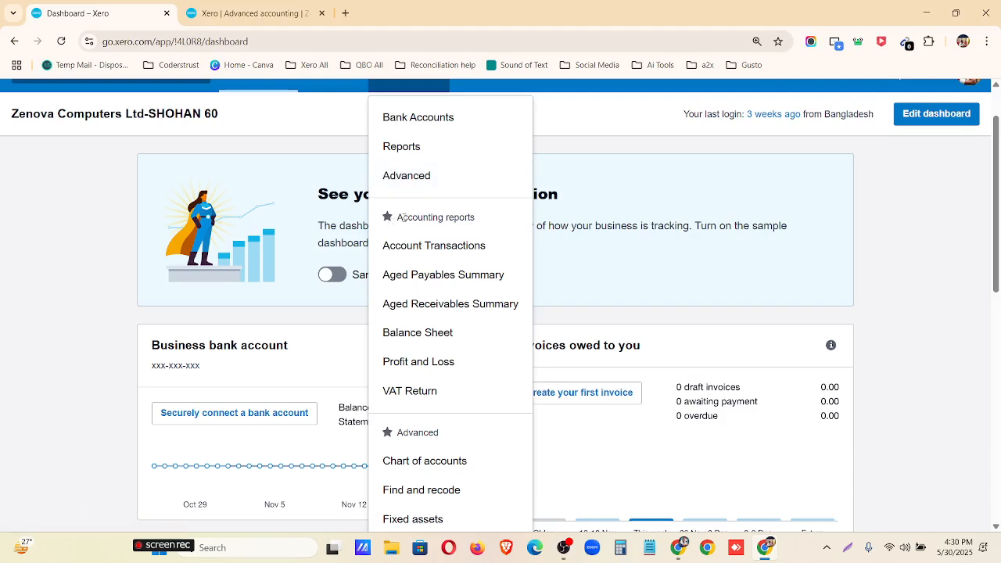
drag(403, 217, 479, 222)
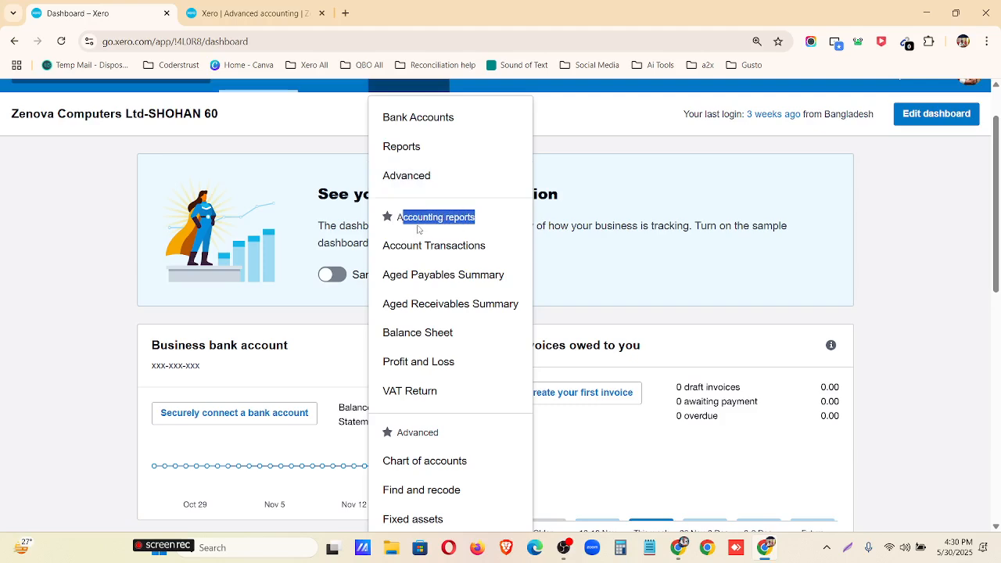
scroll(437, 400, down, 1)
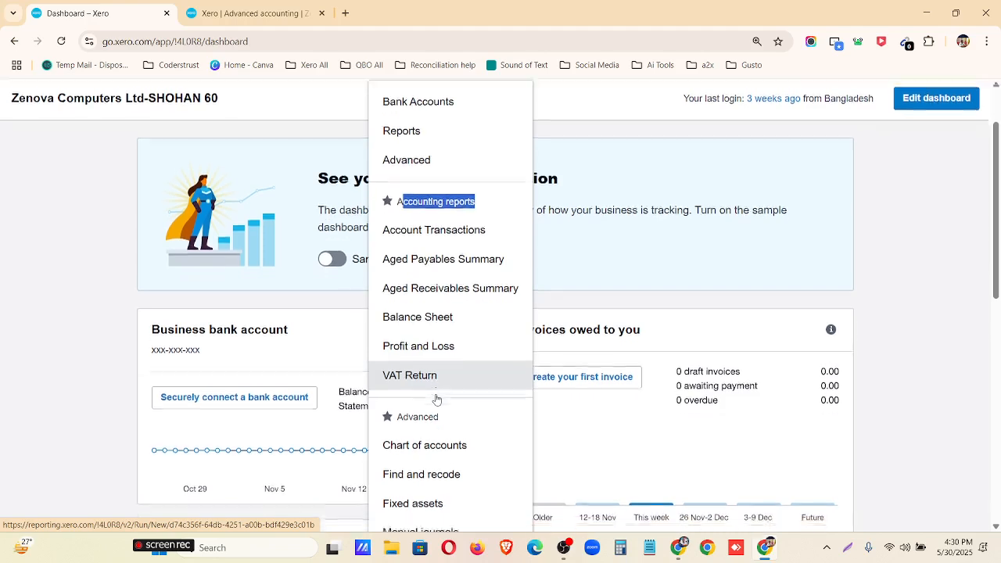
scroll(436, 399, down, 1)
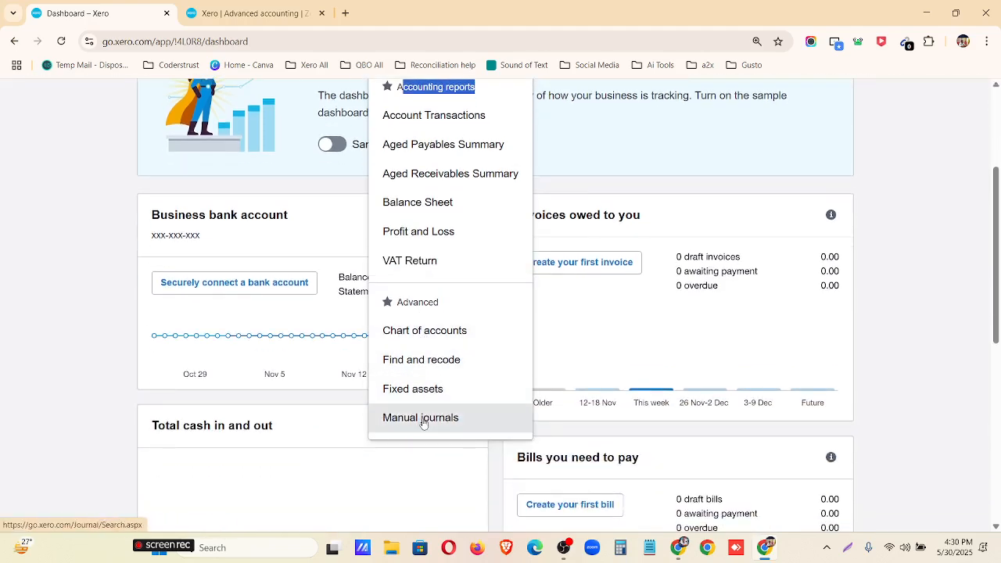
scroll(416, 391, up, 2)
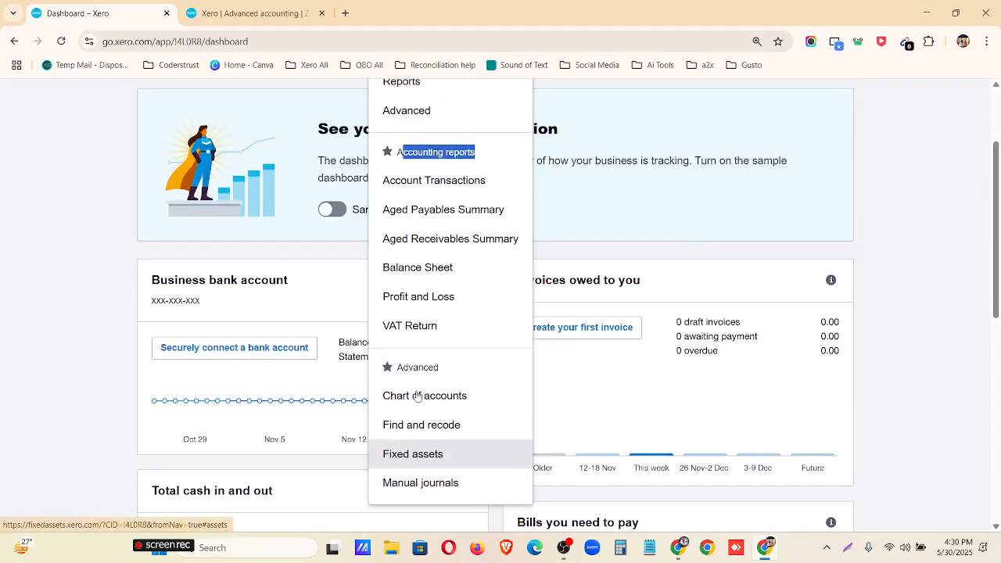
Look through the options offered under Payroll, Projects and Contacts
click(472, 146)
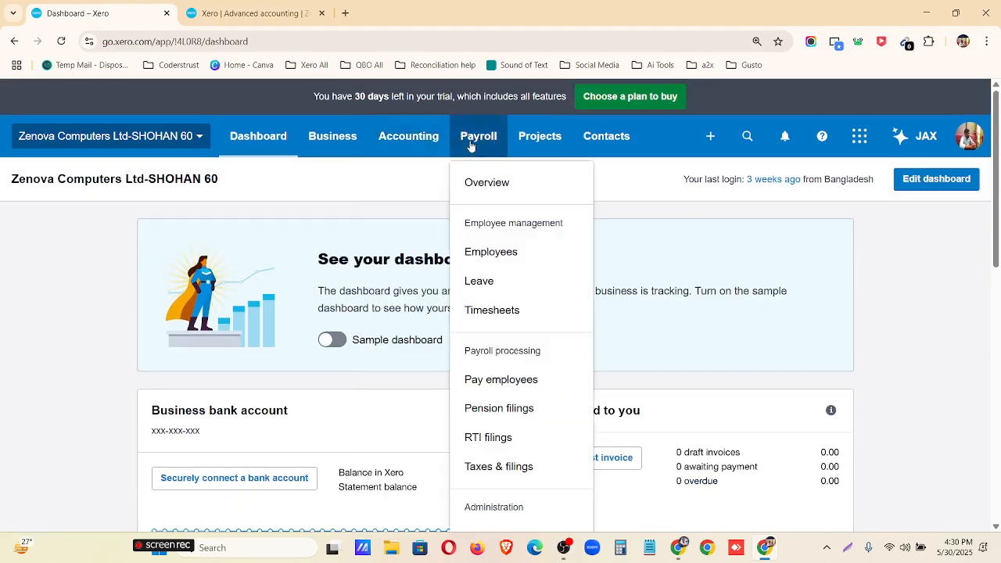
click(532, 148)
click(604, 139)
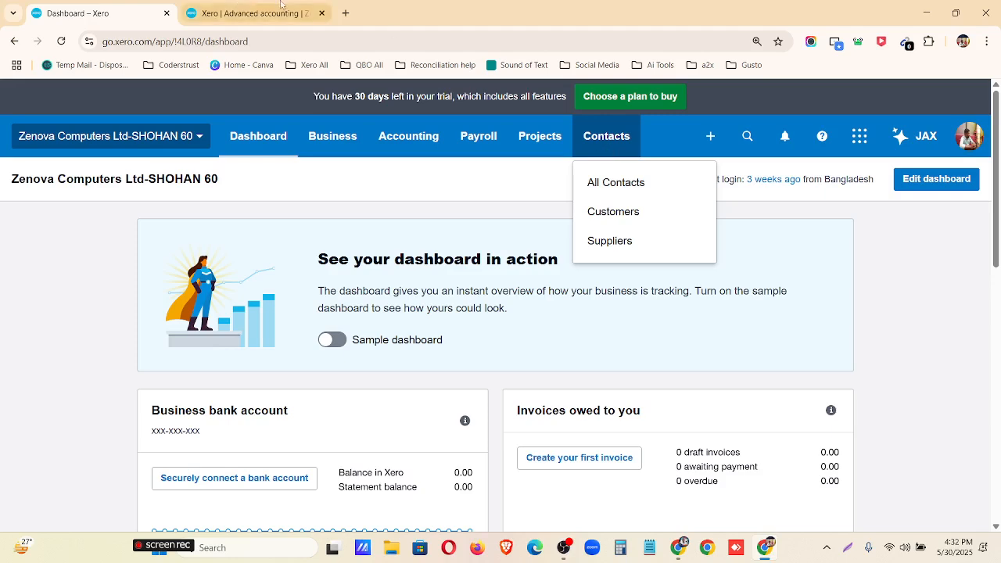
Show the Create new options and outline Spend money, Receive money and Transfer money with a red rectangle in a temporary screen capture
click(714, 139)
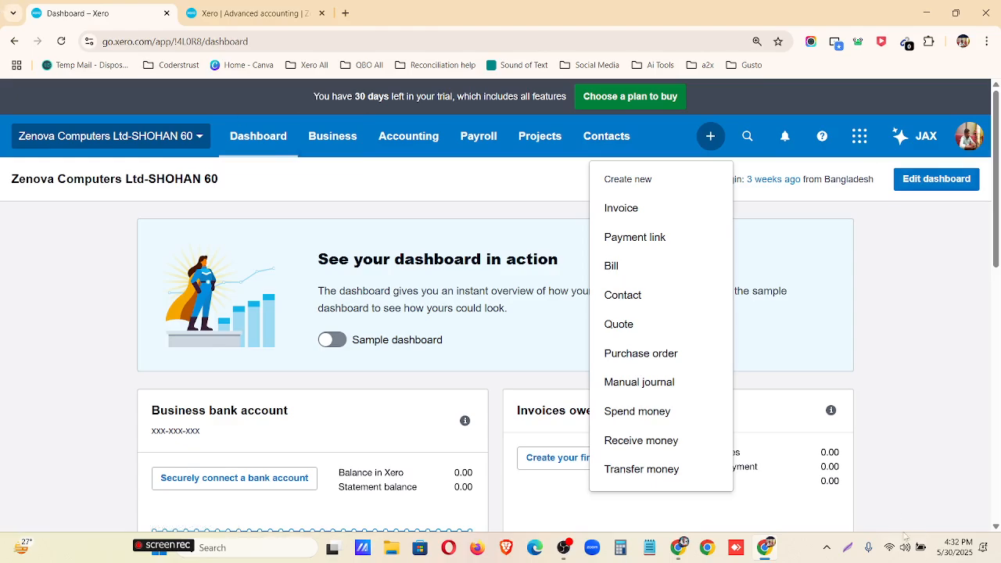
click(851, 550)
drag(1, 7, 1000, 562)
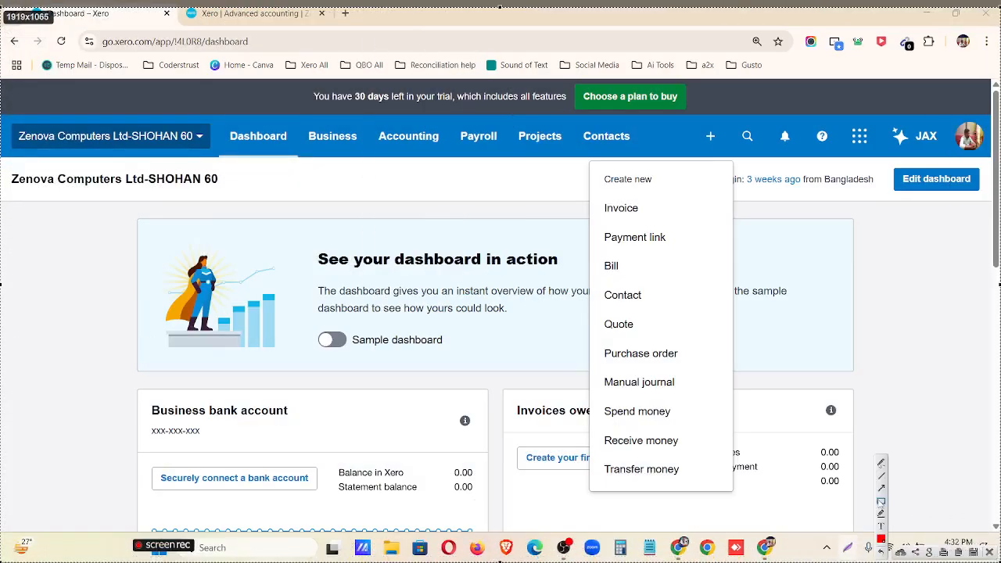
mouse_move(593, 398)
mouse_down()
mouse_move(688, 461)
mouse_move(726, 469)
mouse_move(729, 488)
mouse_up()
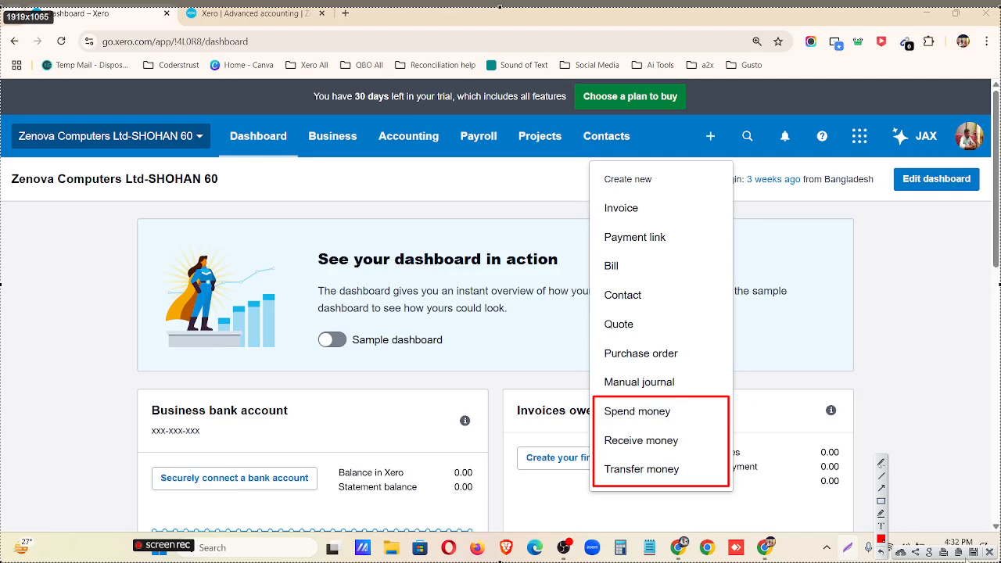
click(989, 553)
Examine the Create new options at an enlarged page zoom and return the zoom to 110%
key(ctrl+plus)
key(ctrl+plus)
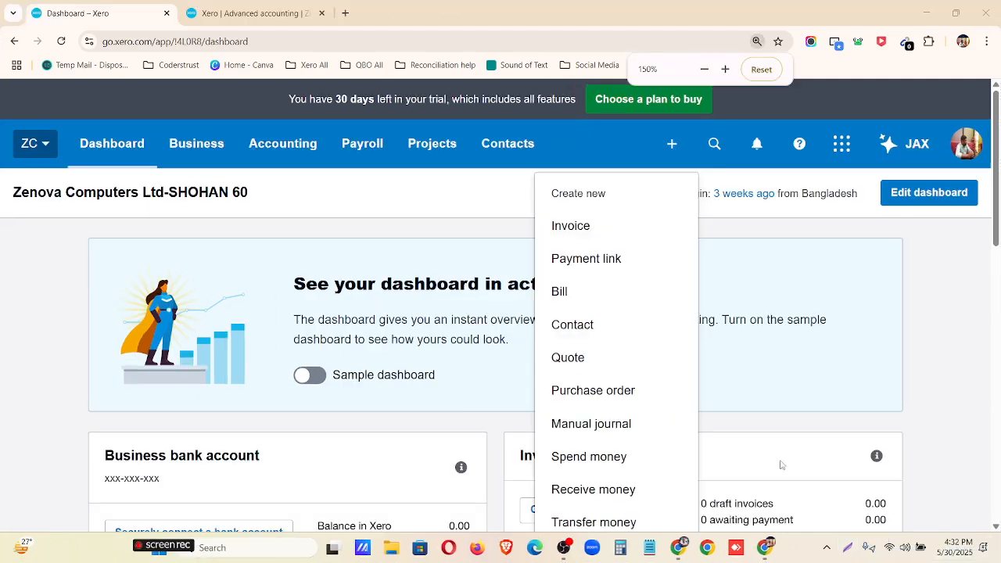
scroll(629, 356, down, 3)
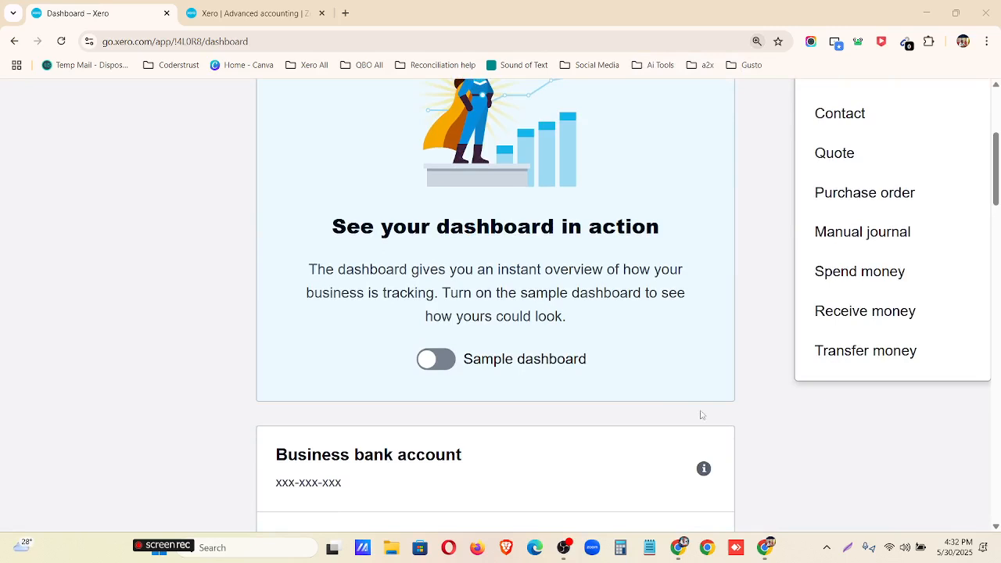
key(ctrl+plus)
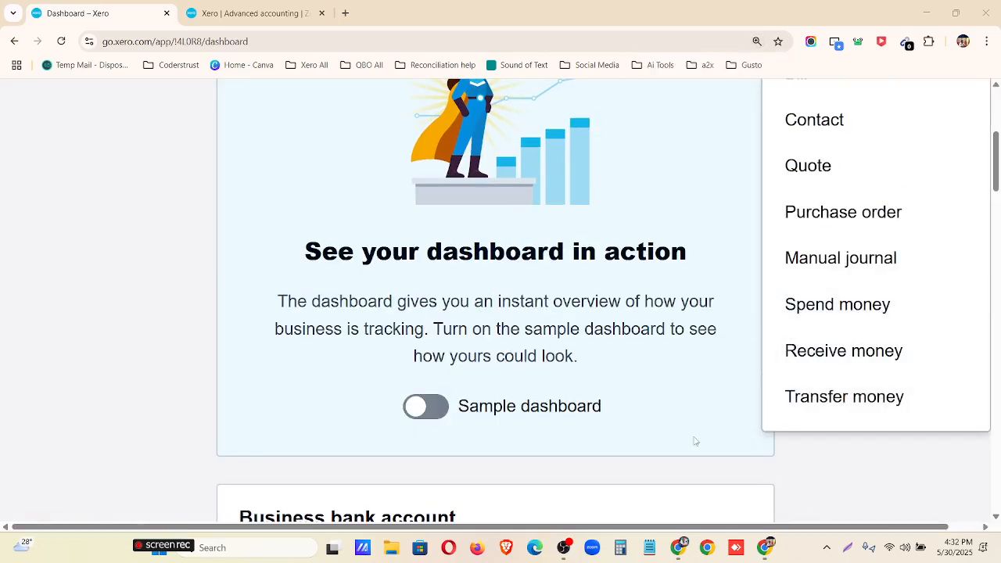
scroll(668, 320, down, 3)
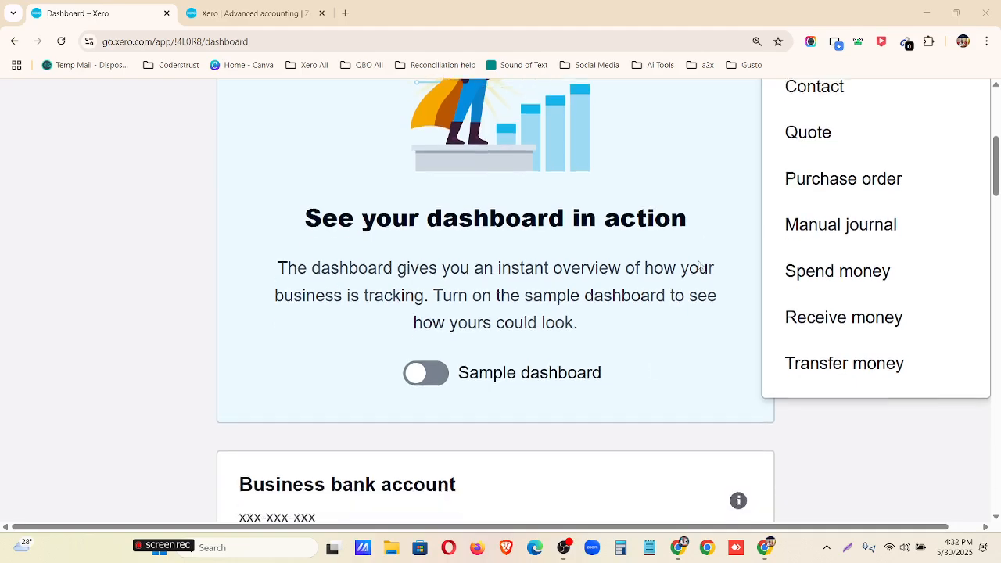
scroll(700, 271, up, 4)
scroll(700, 272, down, 3)
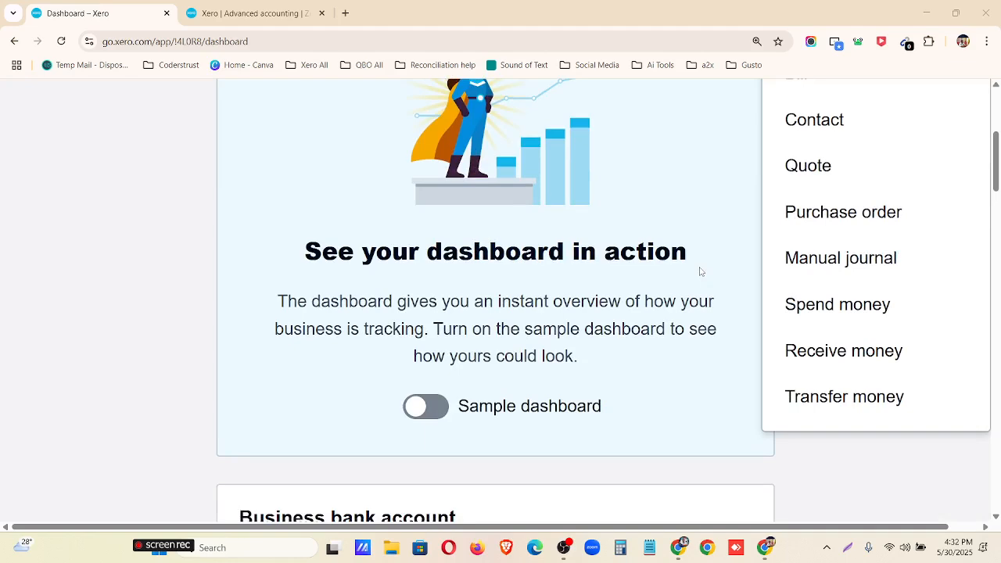
key(ctrl+minus)
key(ctrl+minus)
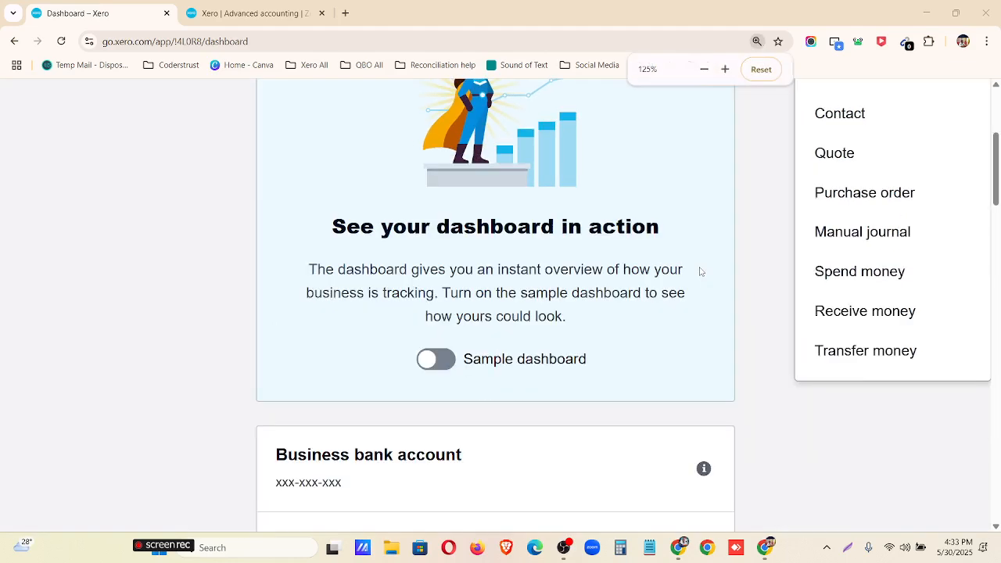
scroll(766, 319, up, 2)
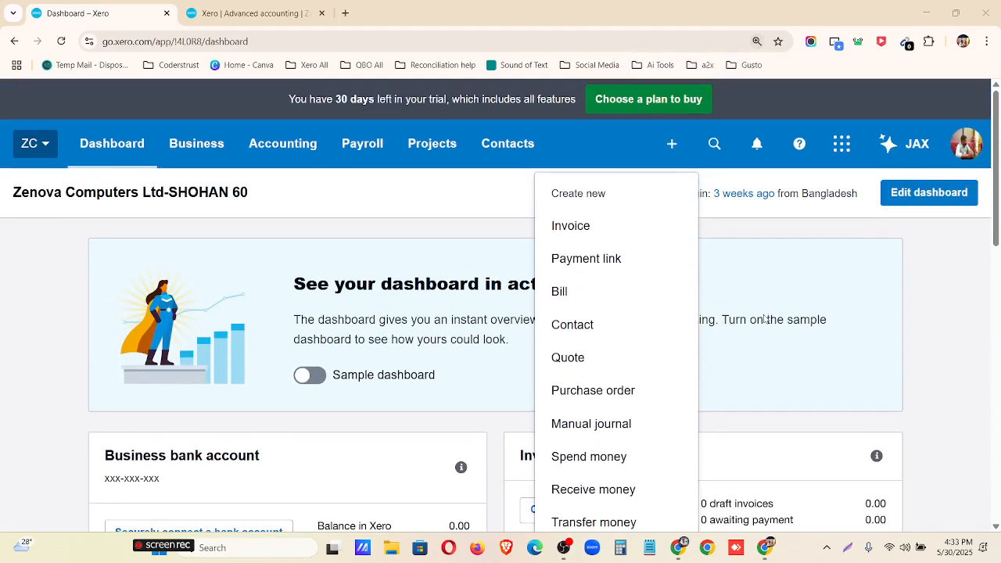
key(ctrl+minus)
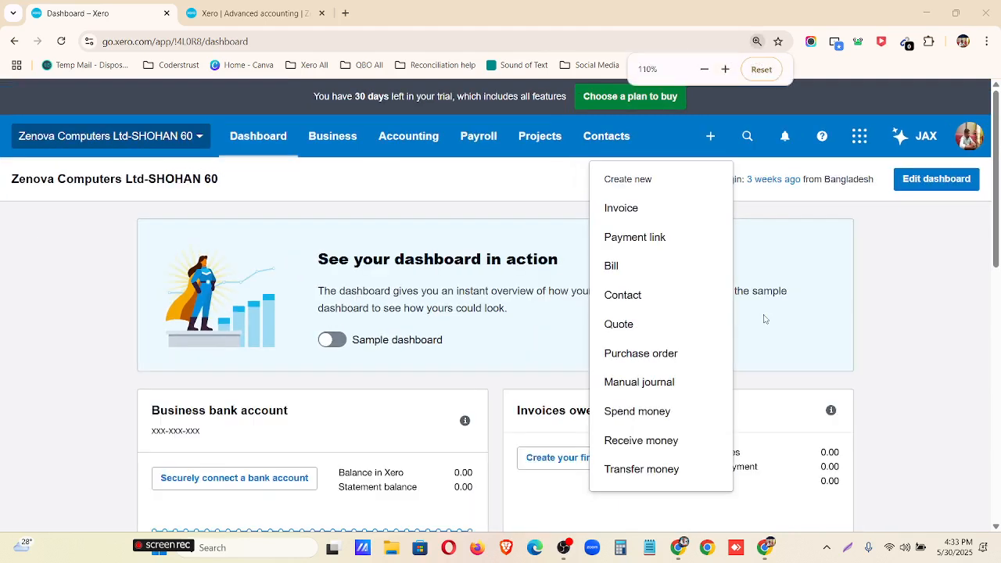
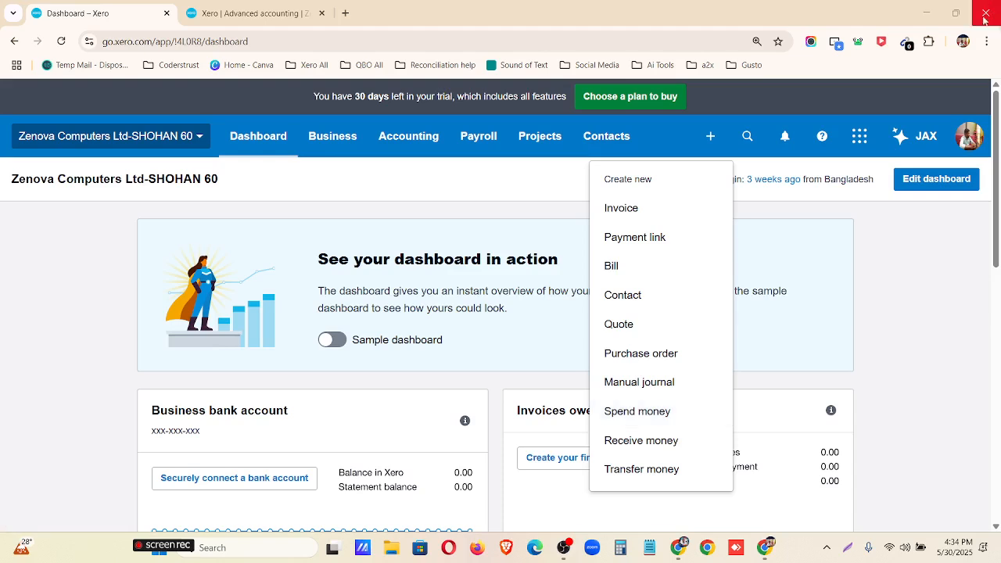
Close the Create new options and open the search for contacts and transactions
click(805, 174)
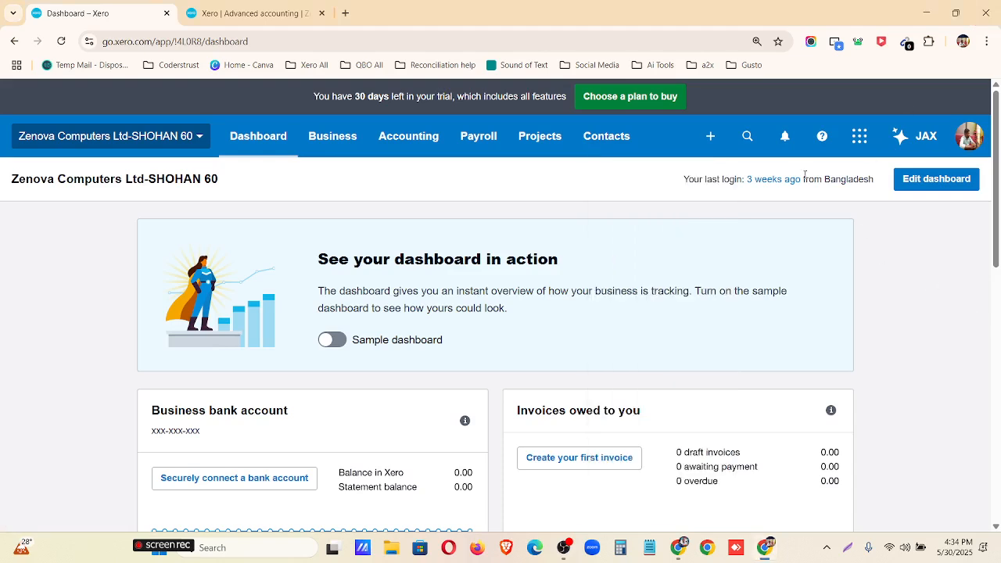
click(746, 142)
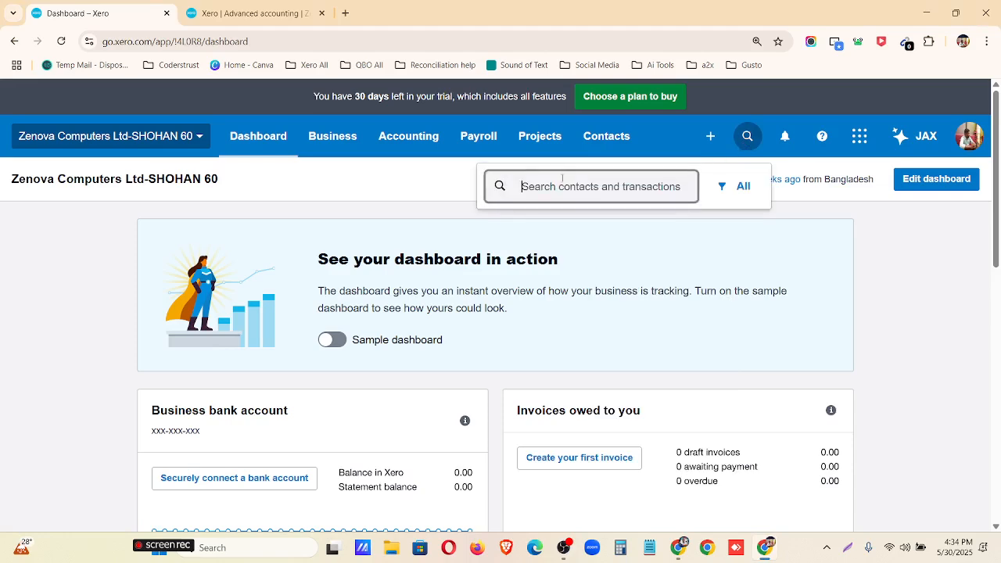
Look through the notifications, mark all of them as read and close the list
click(792, 136)
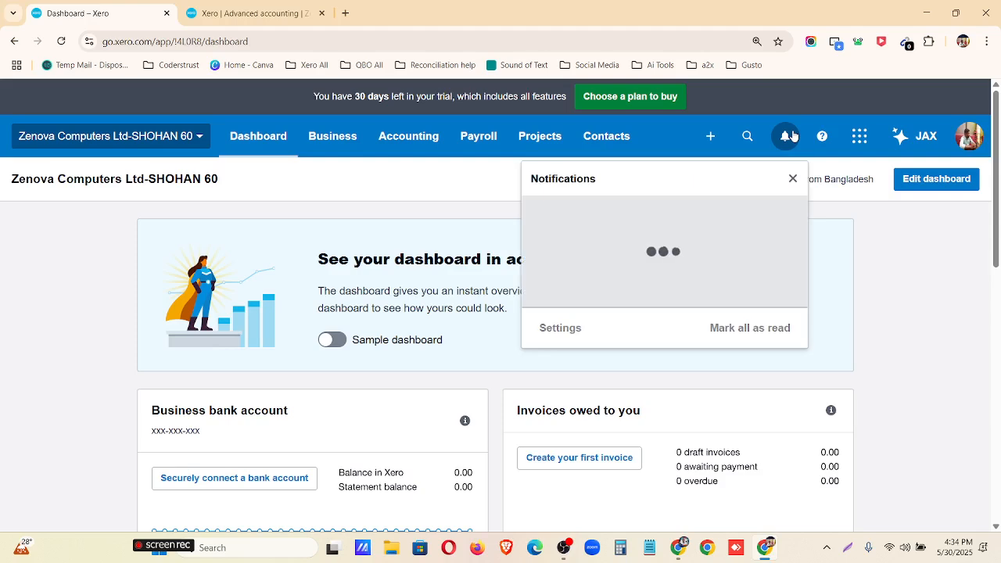
scroll(738, 282, down, 5)
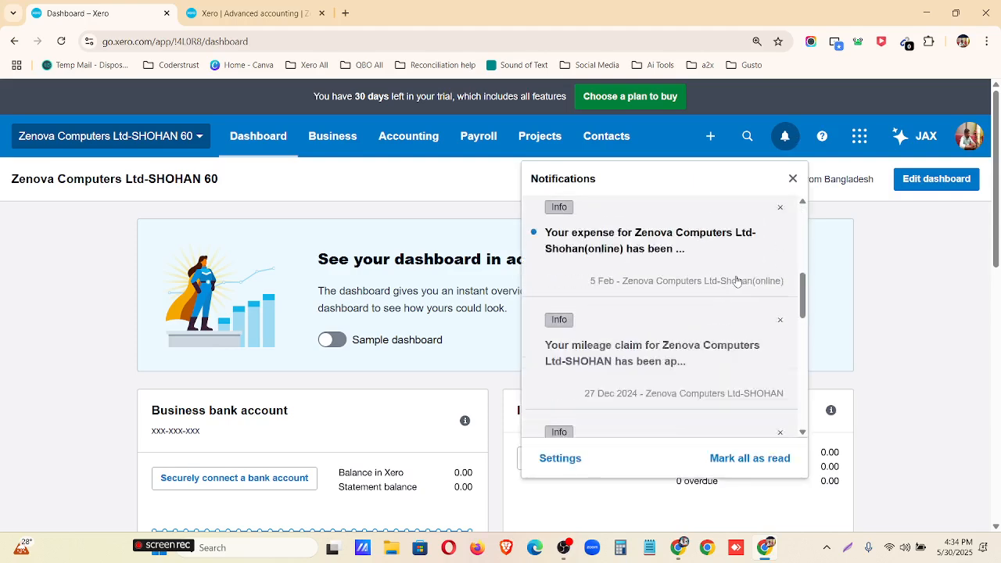
scroll(736, 284, up, 5)
click(743, 458)
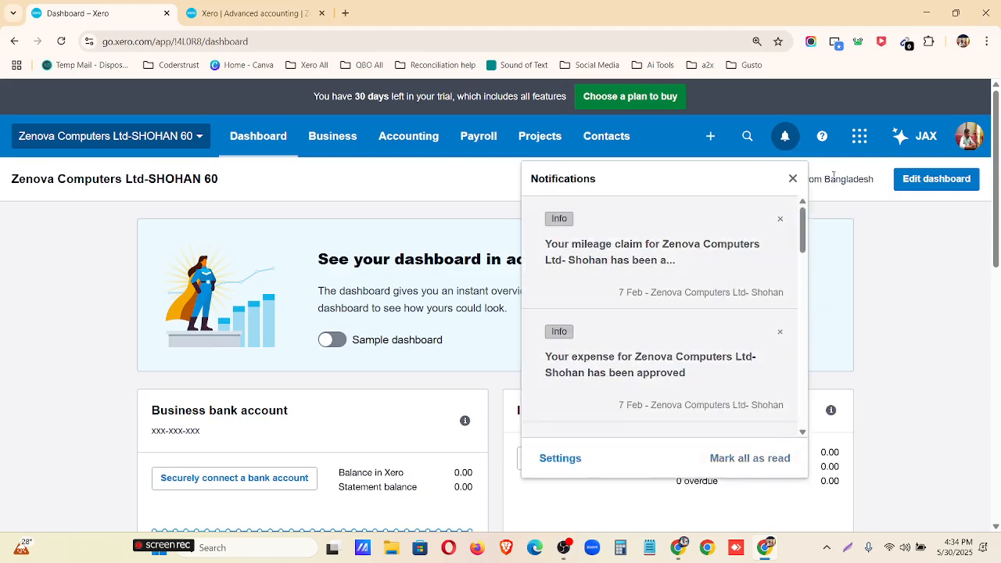
click(793, 179)
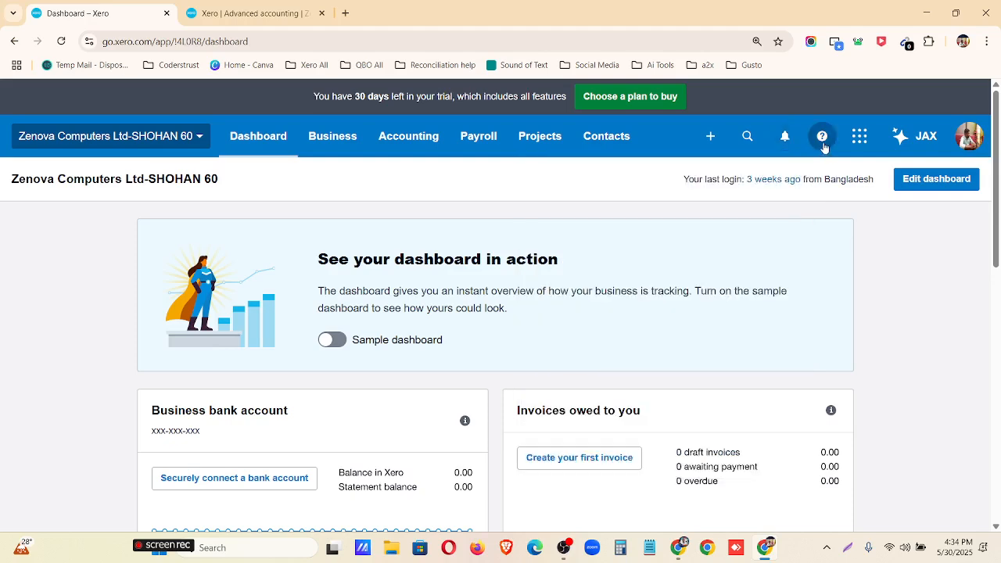
Check the Help resources, close them and show the recommended apps and popular app categories
click(824, 142)
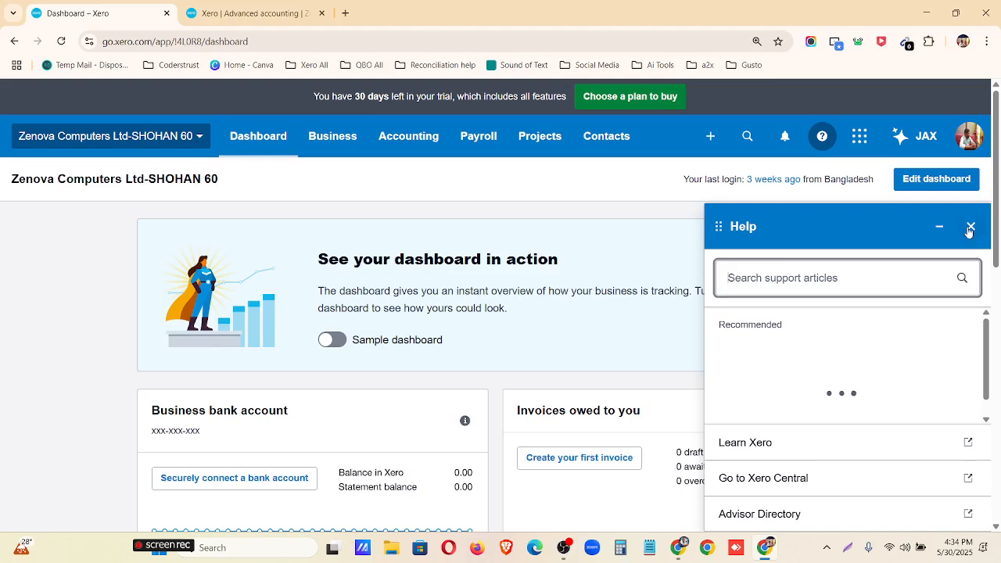
click(971, 228)
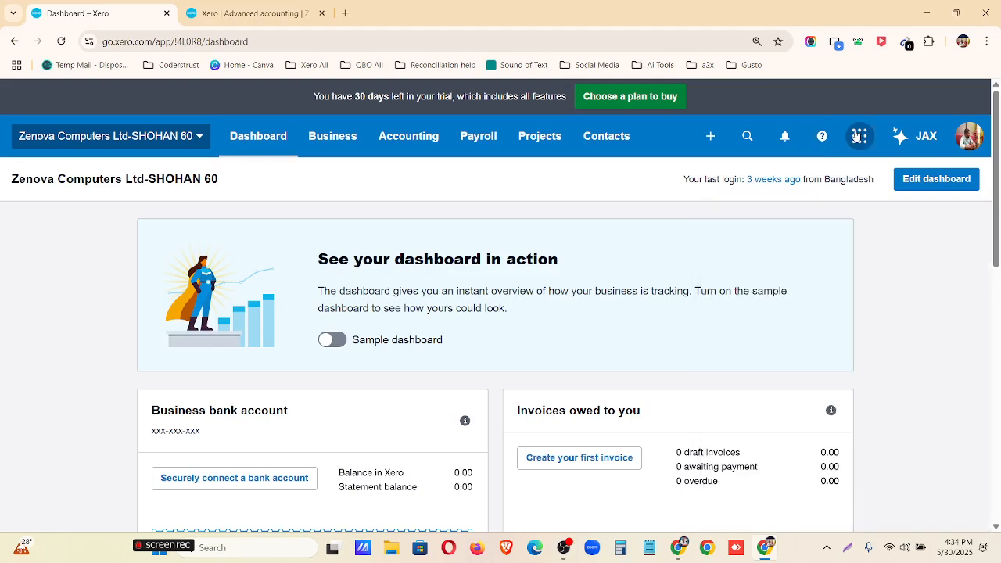
click(858, 136)
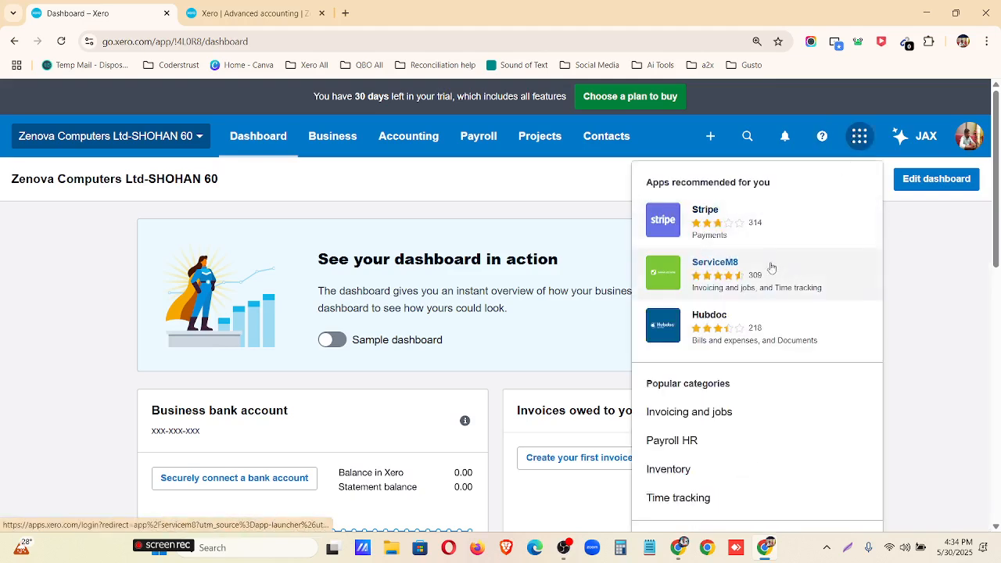
Close the recommended apps, check the user profile options and close them again
click(935, 365)
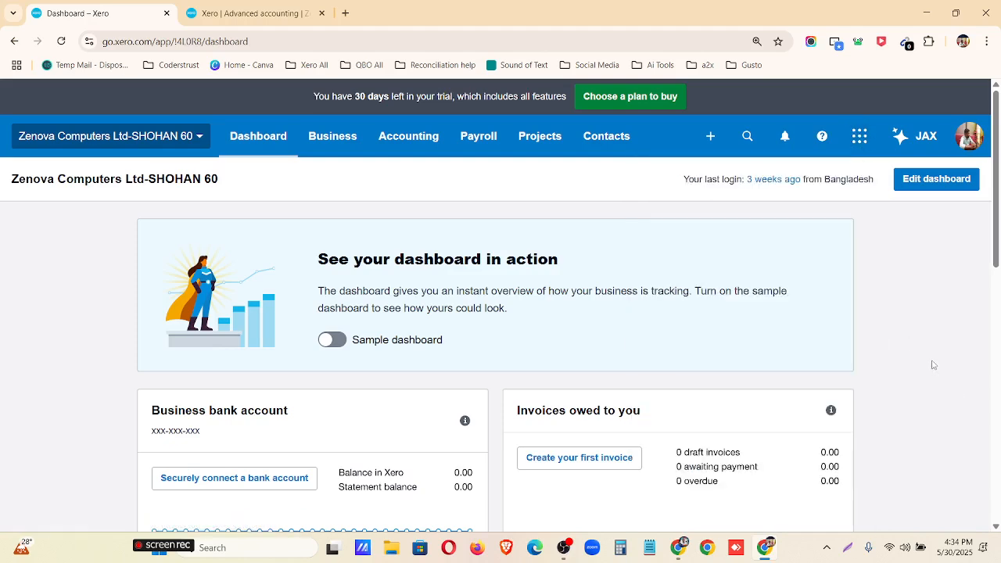
click(969, 137)
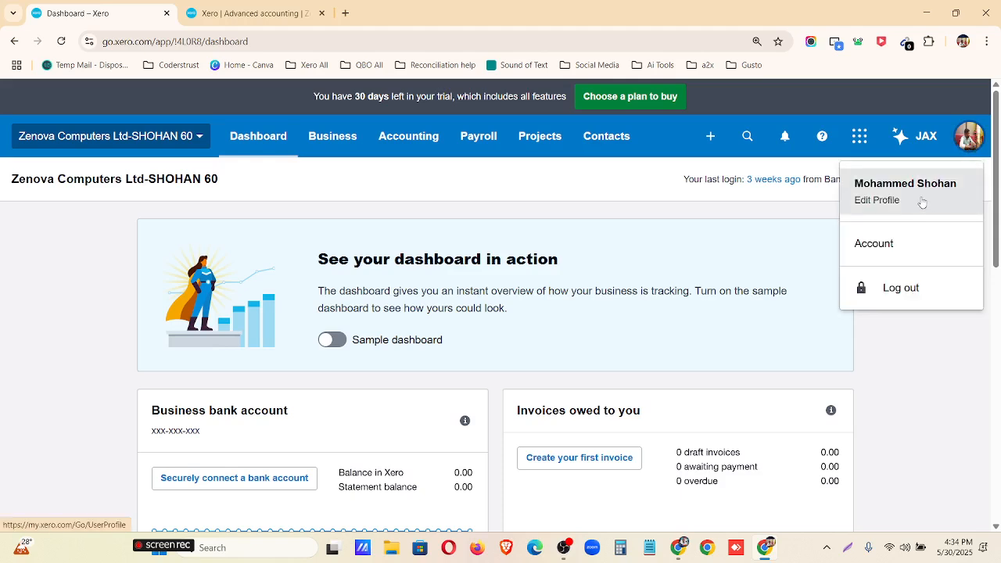
click(929, 387)
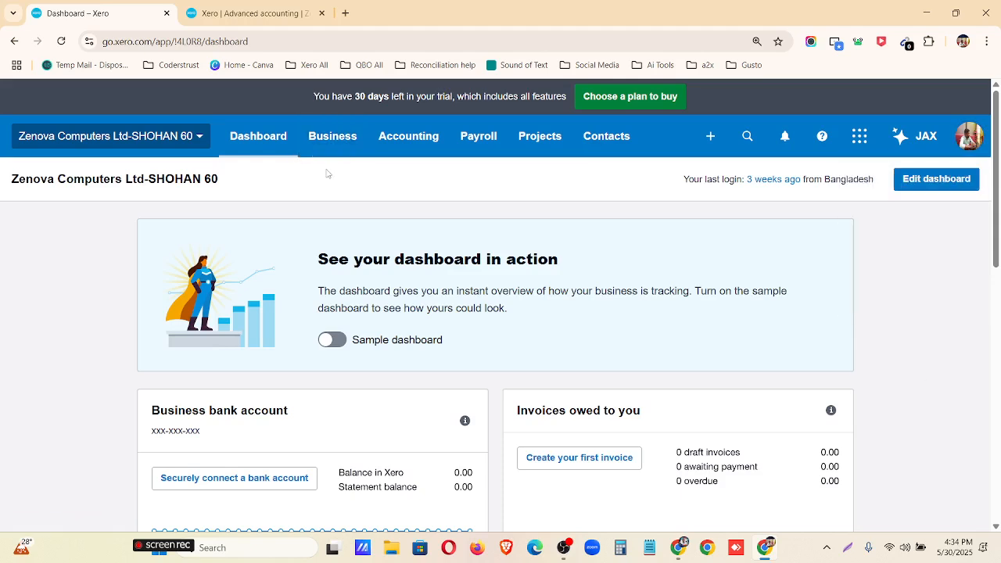
Open Financial settings from the Advanced accounting page and look over its VAT, tax default and scheme sections
click(400, 151)
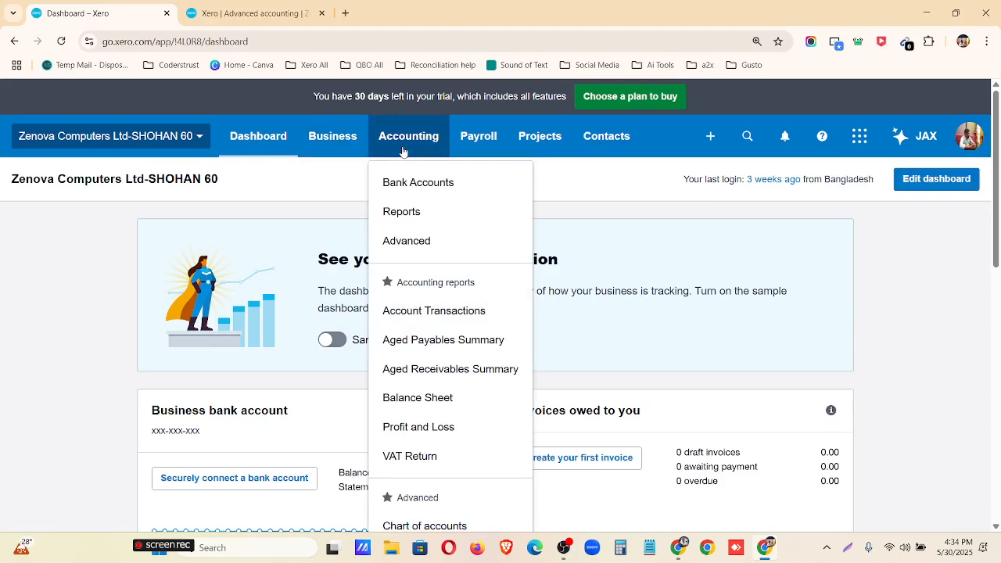
click(415, 240)
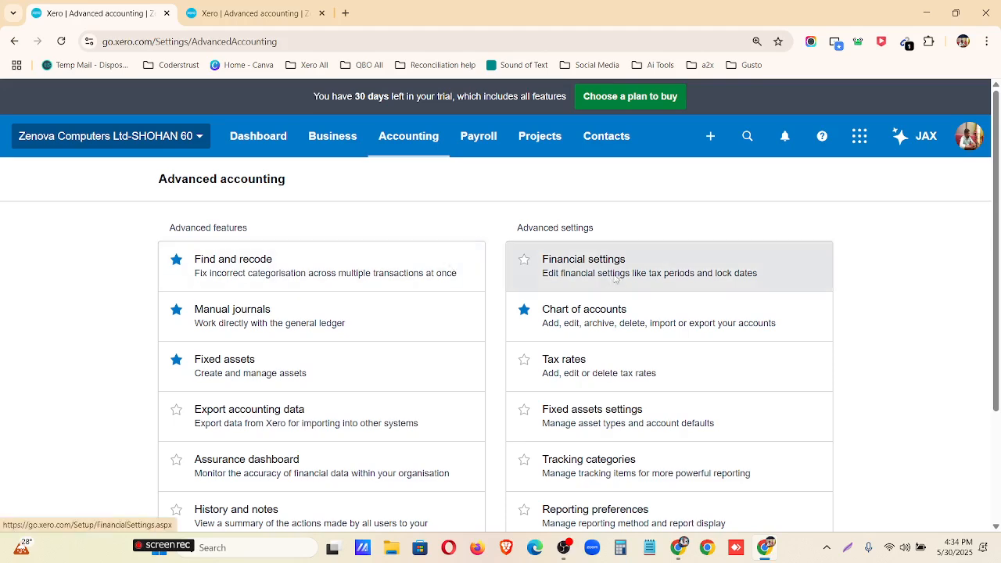
click(617, 278)
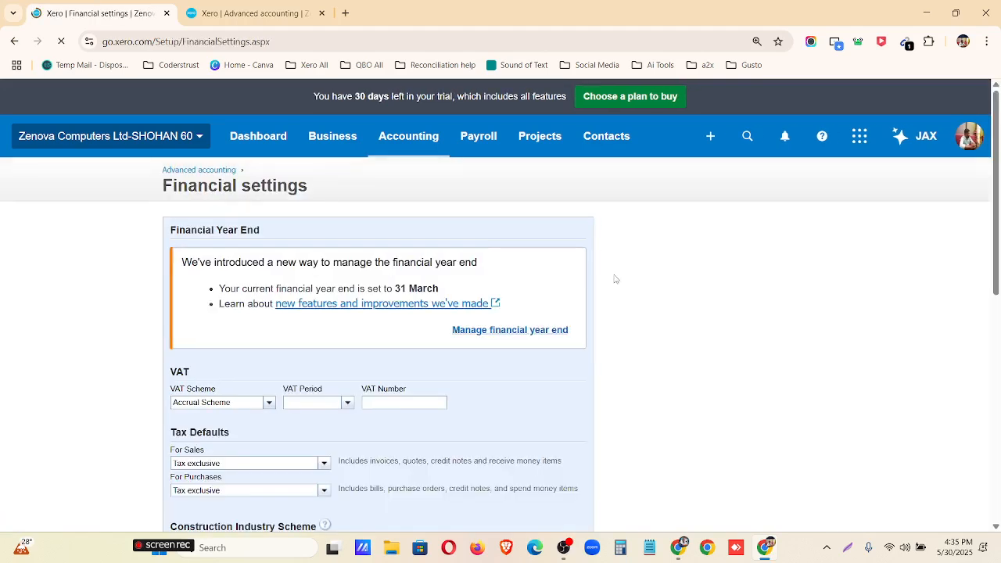
scroll(237, 288, down, 2)
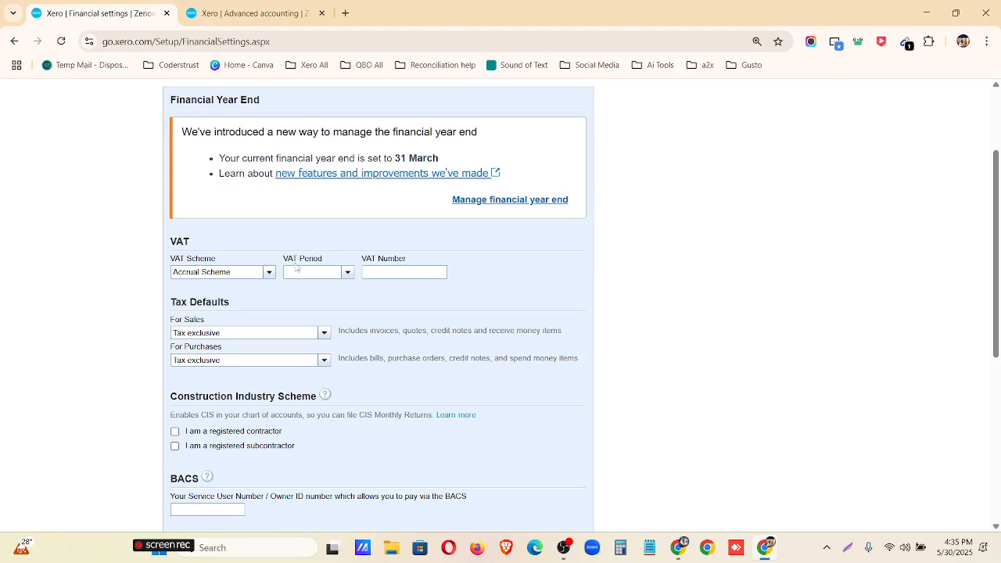
scroll(118, 348, up, 2)
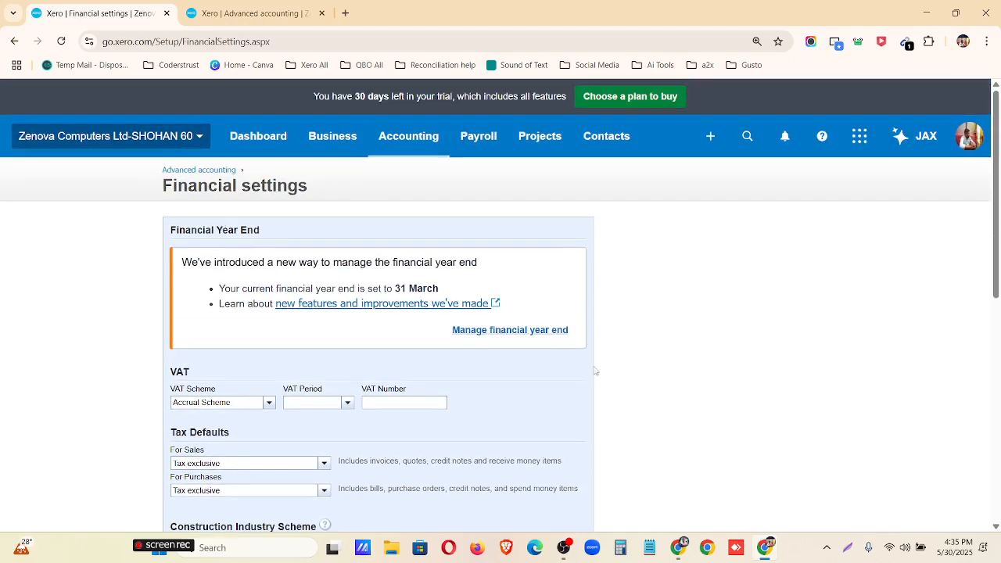
Enlarge the page to 150%, reload it and highlight the current financial year end date
key(ctrl+plus)
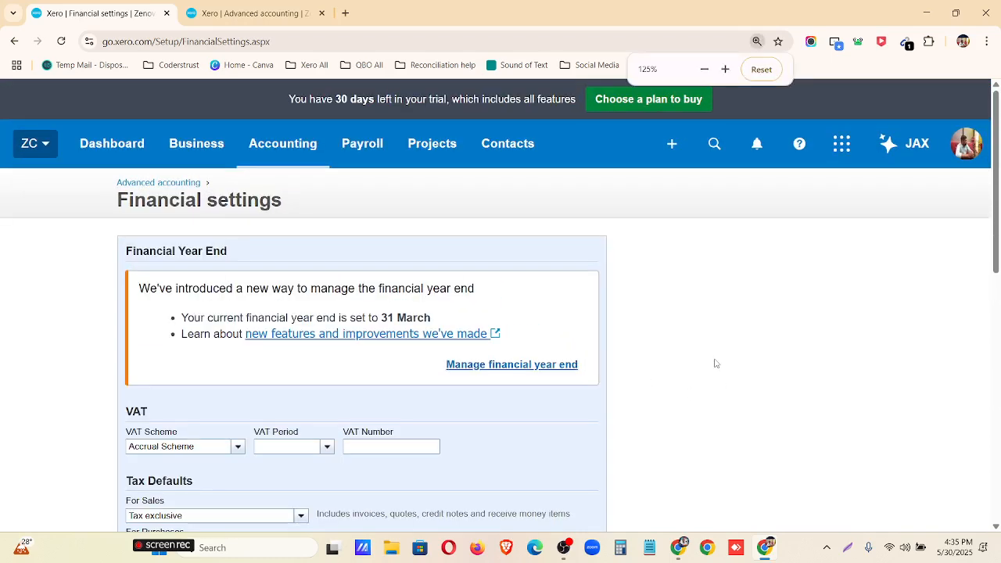
key(ctrl+plus)
scroll(565, 298, down, 1)
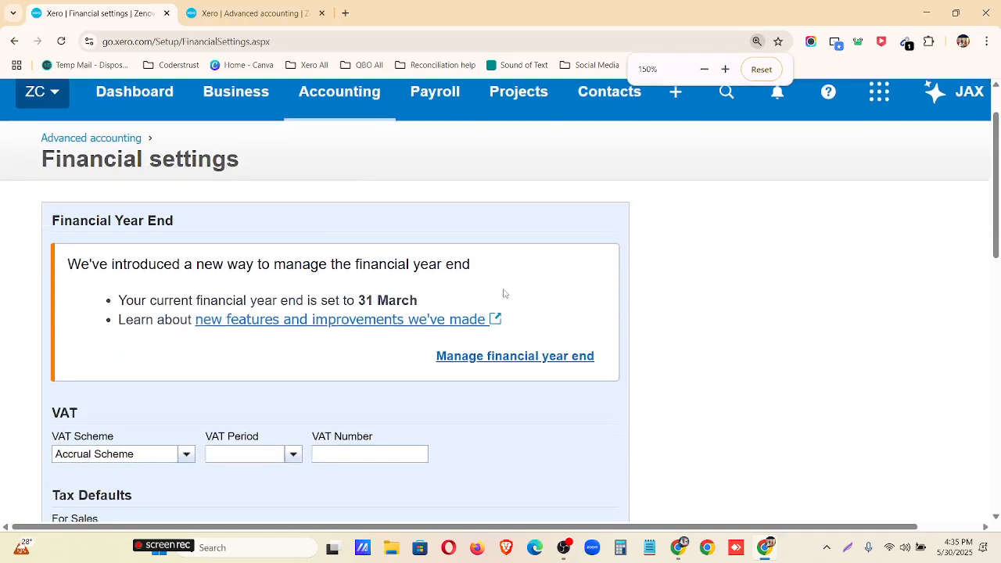
drag(416, 301, 359, 300)
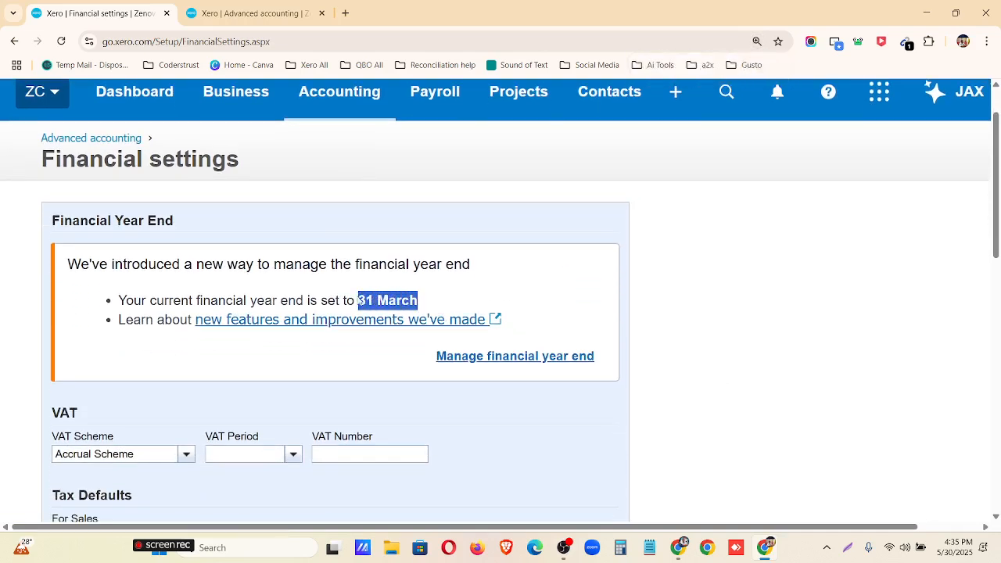
key(F5)
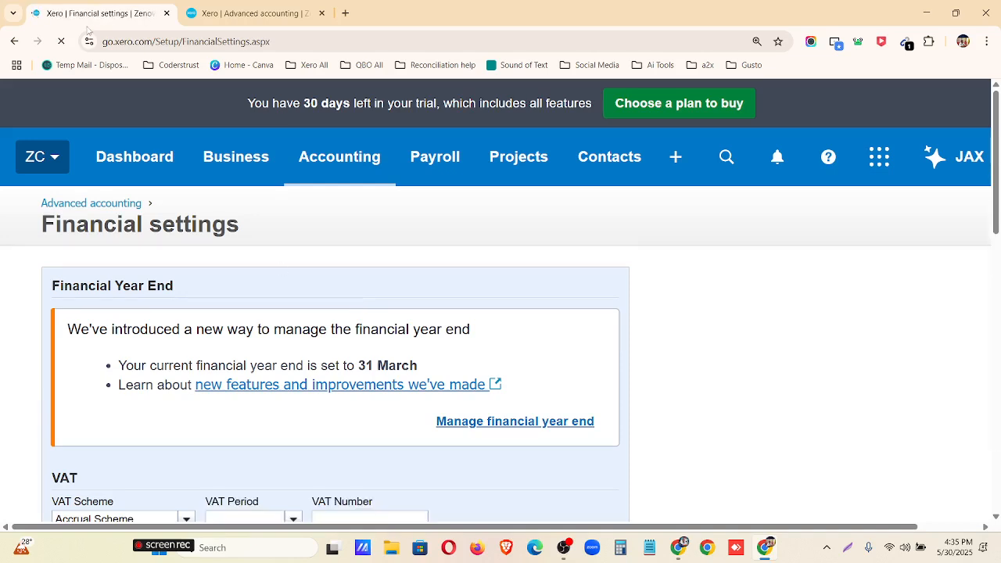
click(64, 41)
scroll(441, 257, down, 1)
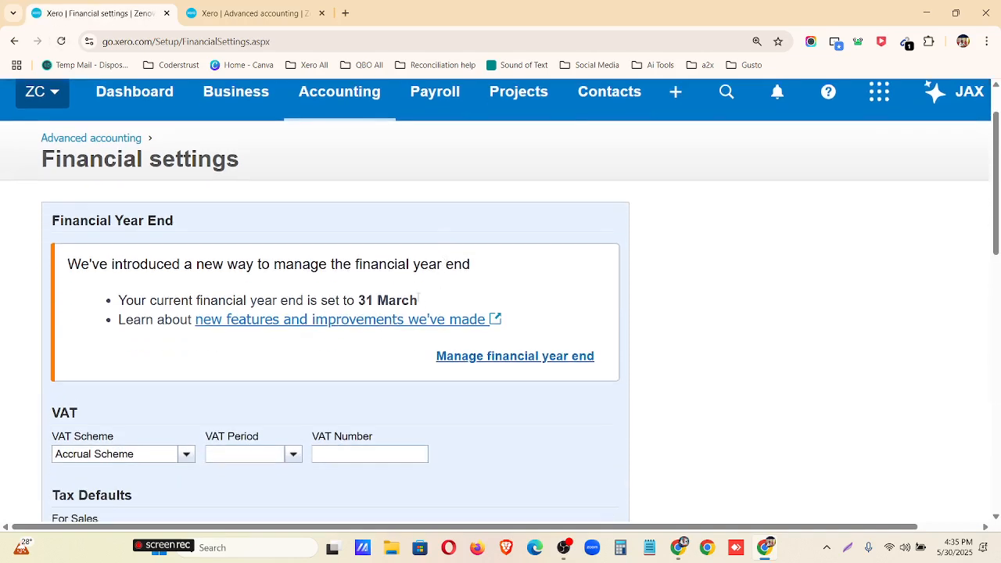
drag(419, 302, 356, 301)
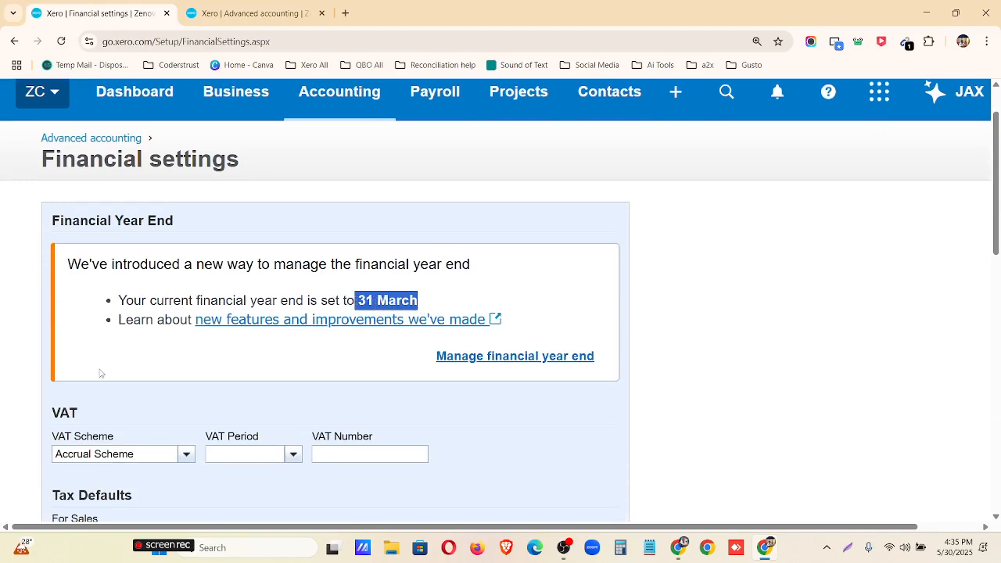
scroll(35, 373, down, 1)
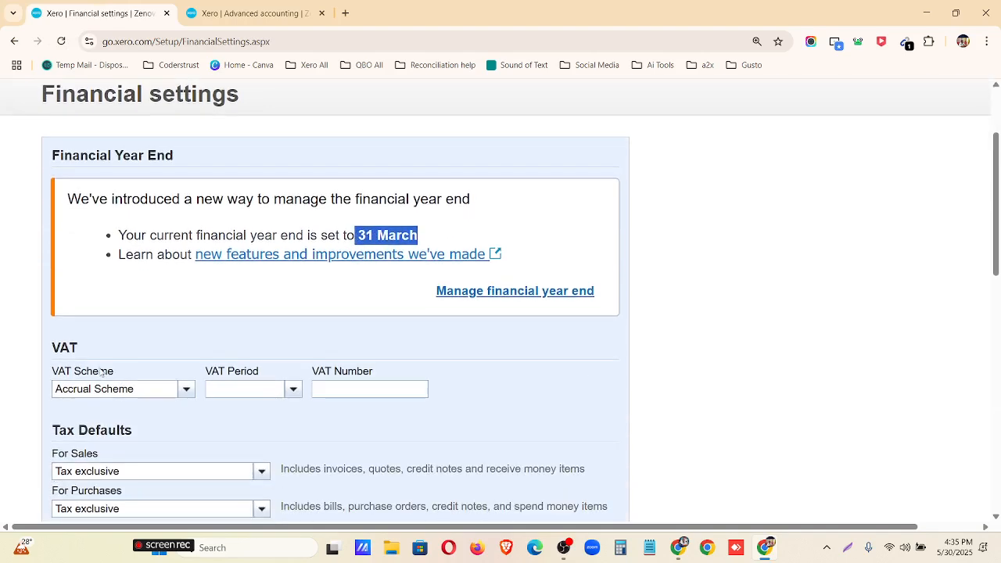
Try to open the VAT Scheme options and reload the Financial settings page
click(185, 389)
scroll(180, 378, down, 4)
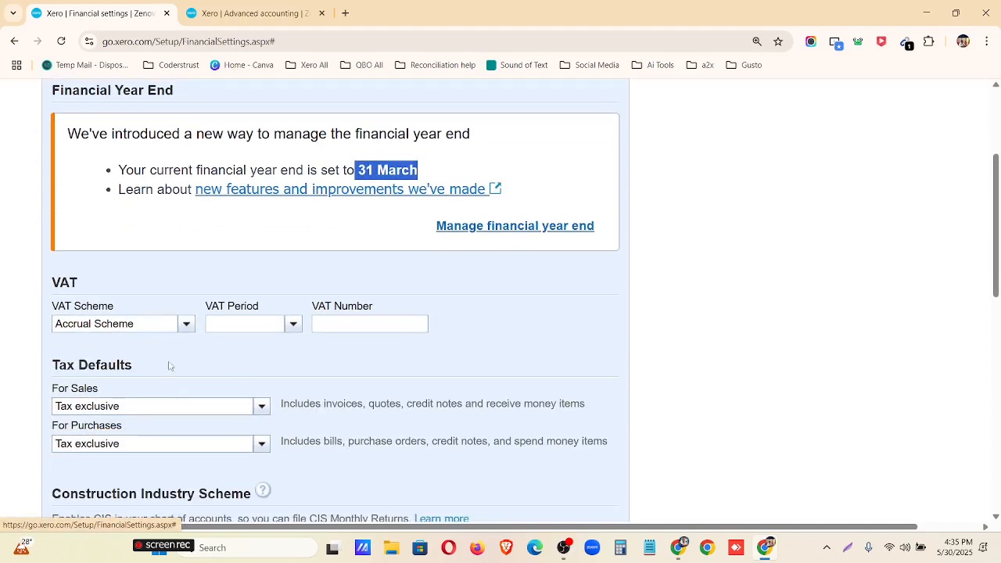
click(183, 327)
click(507, 345)
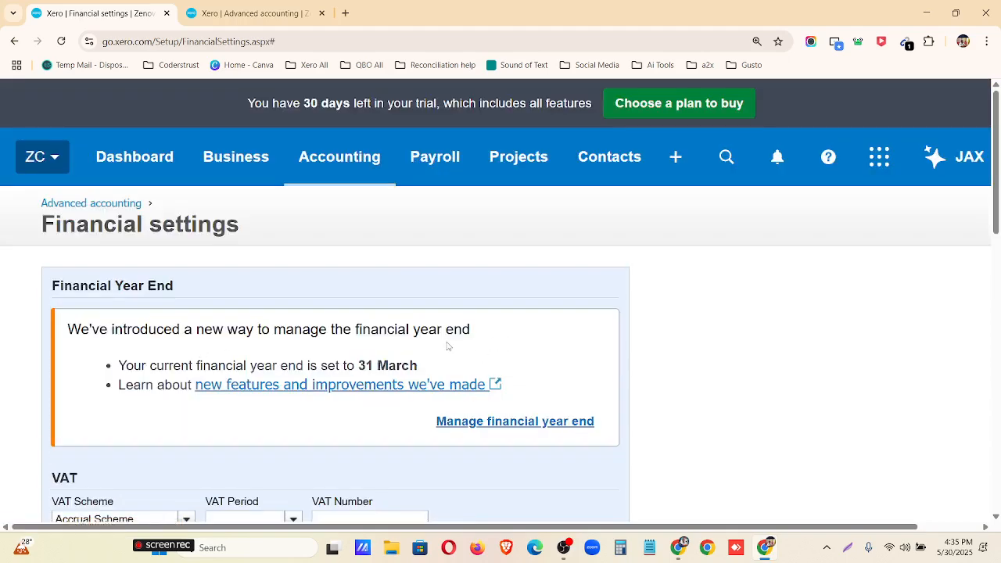
scroll(447, 347, down, 5)
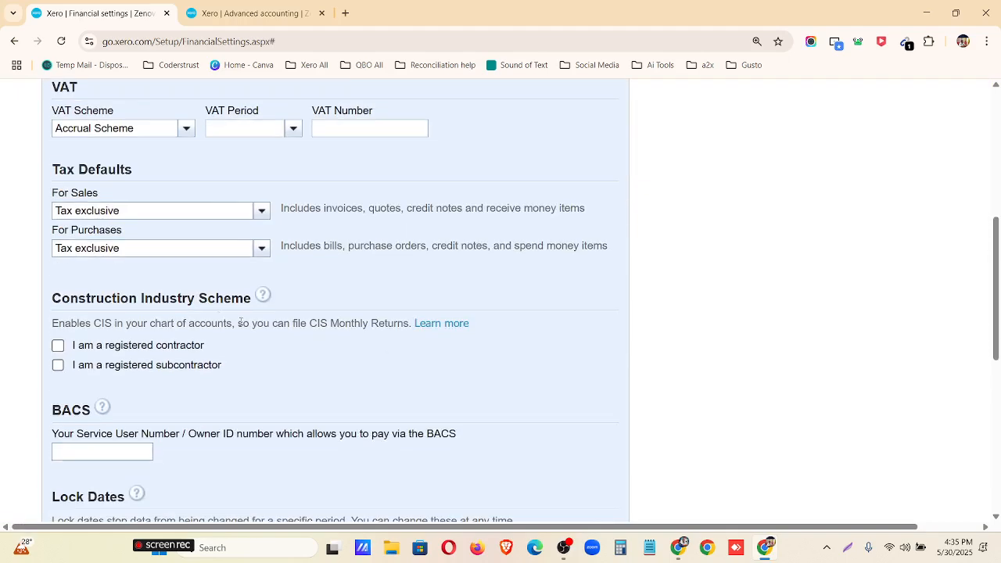
click(185, 129)
click(63, 41)
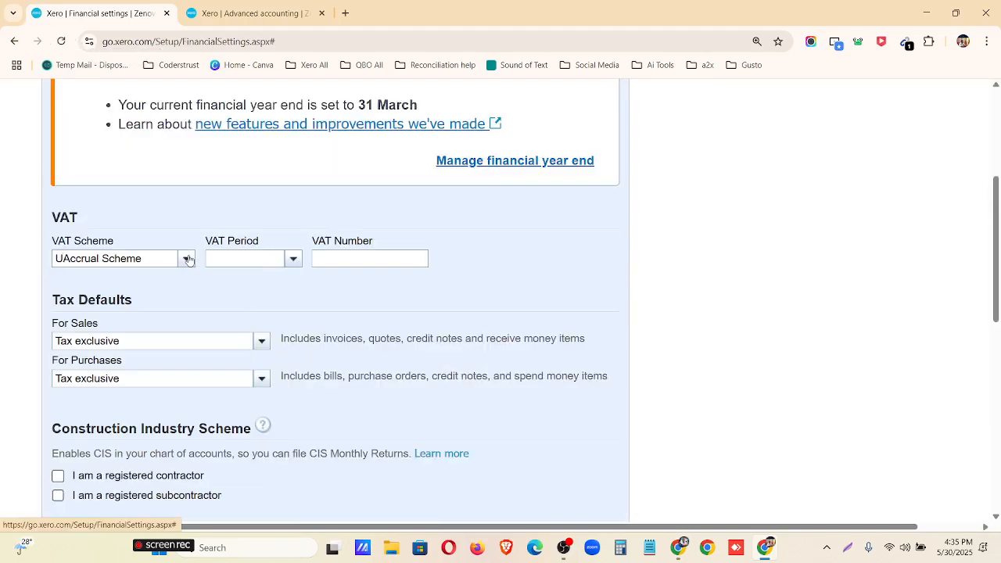
Set the VAT Scheme to Cash Scheme and the VAT Period to Quarterly
click(188, 260)
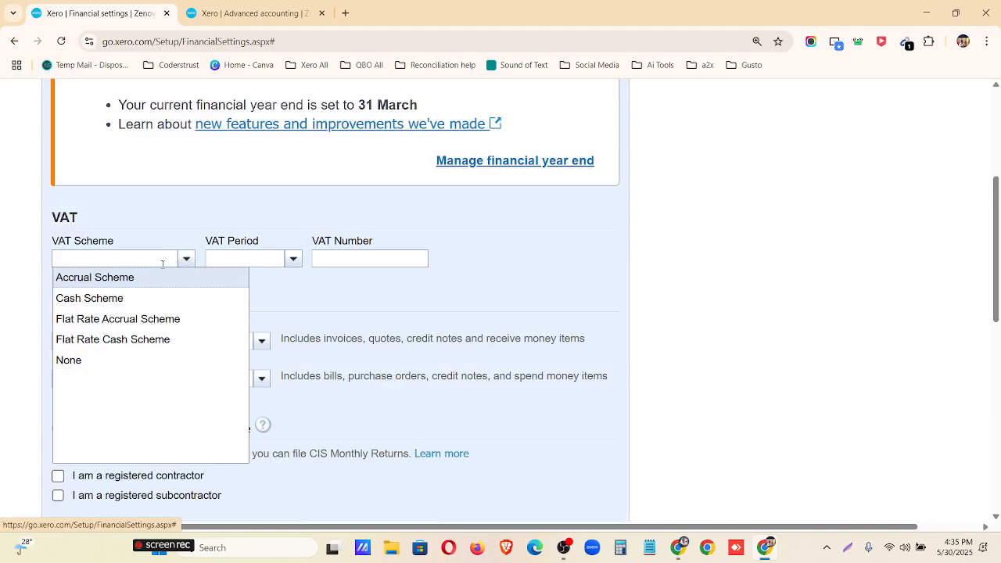
click(141, 299)
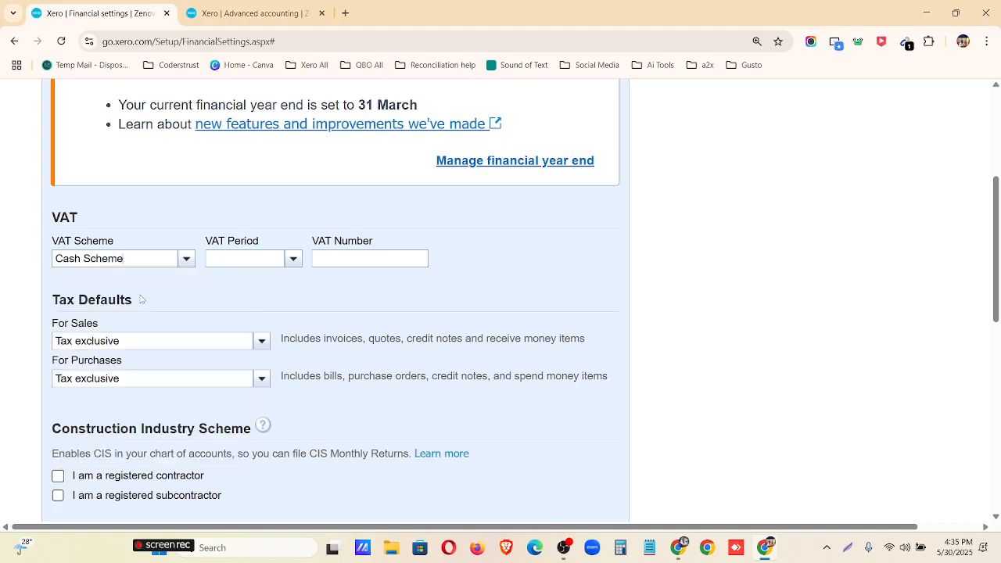
click(288, 262)
click(287, 298)
Switch to Google Docs, look through the zenova-computers Database company information and accounts, and return to Xero's Financial settings
click(684, 551)
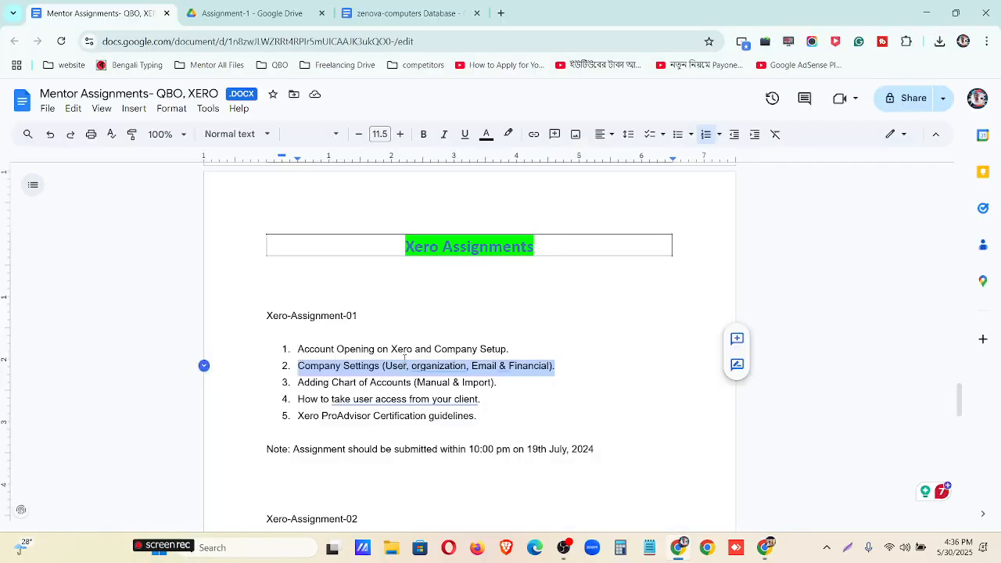
click(415, 13)
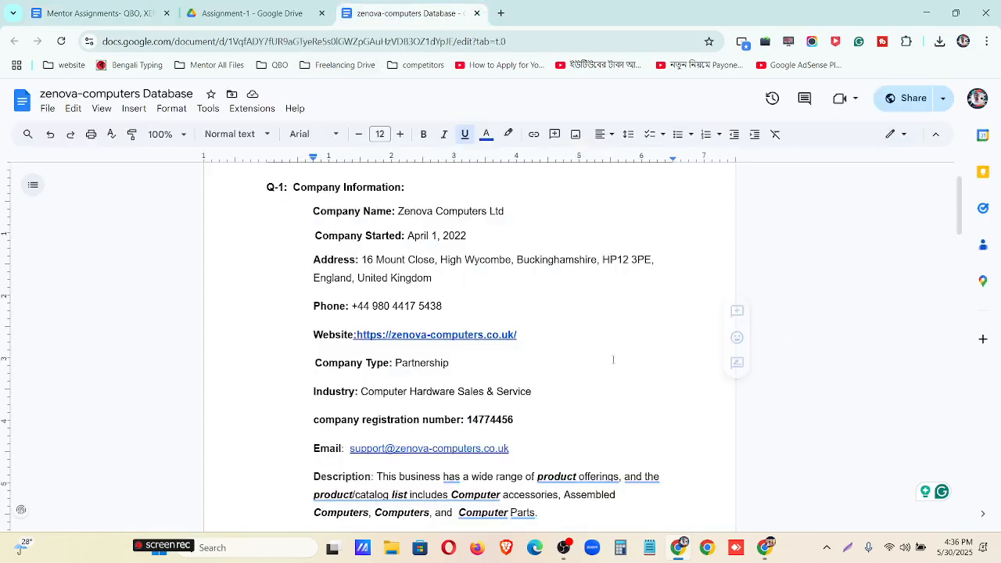
scroll(471, 334, down, 1)
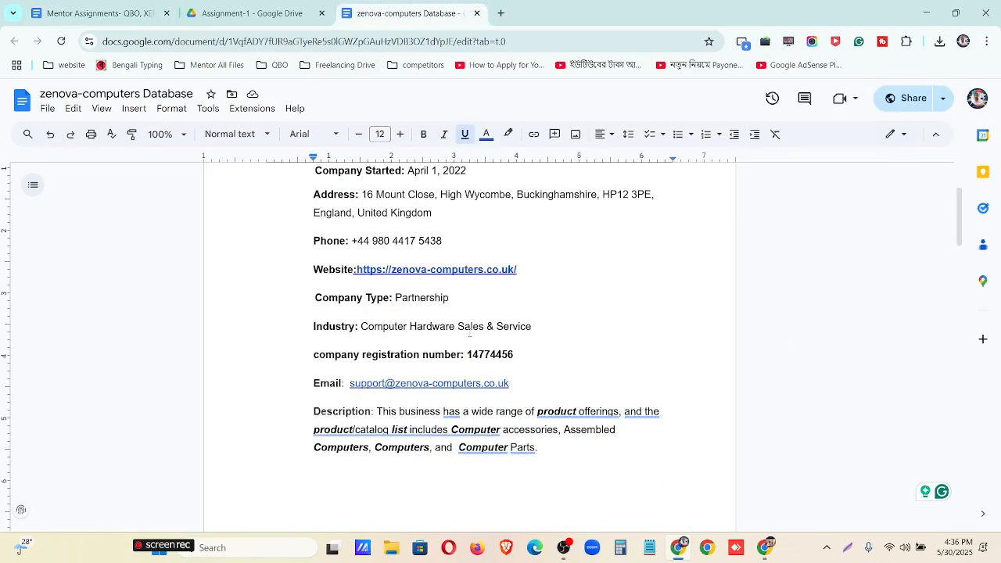
scroll(515, 368, down, 10)
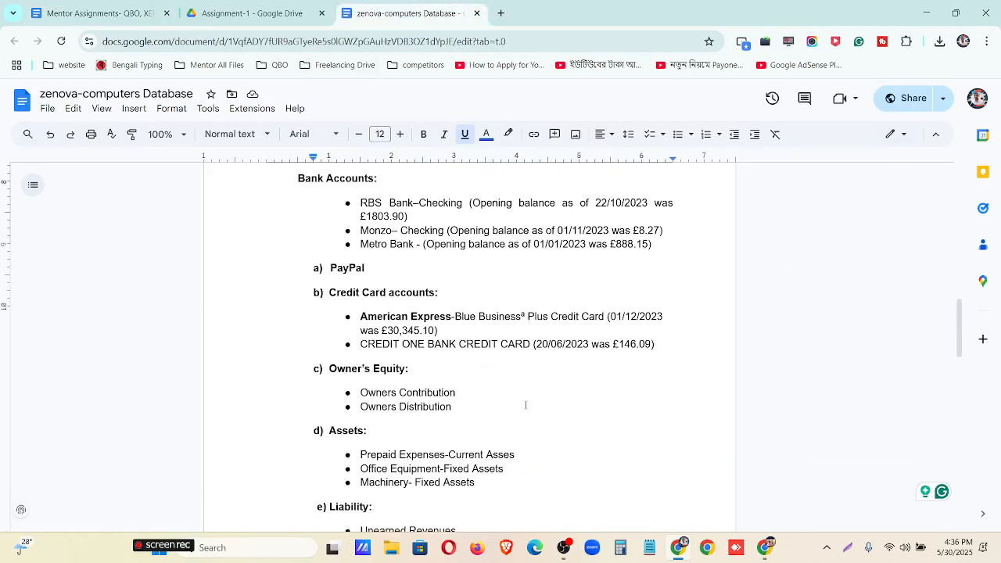
click(923, 8)
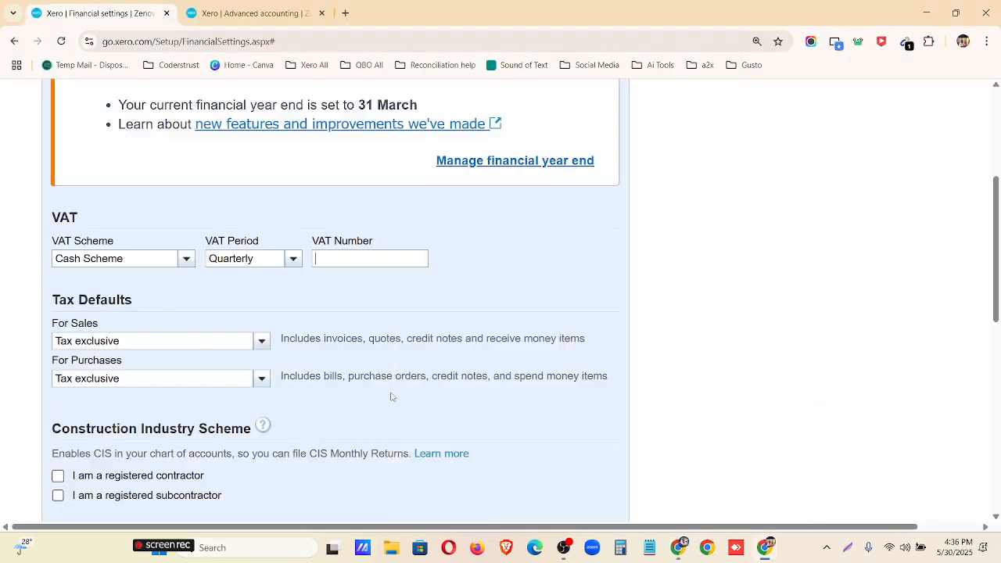
Enlarge the page to 175% and review the Tax Defaults options for sales without changing the selection
key(ctrl+plus)
scroll(245, 309, down, 1)
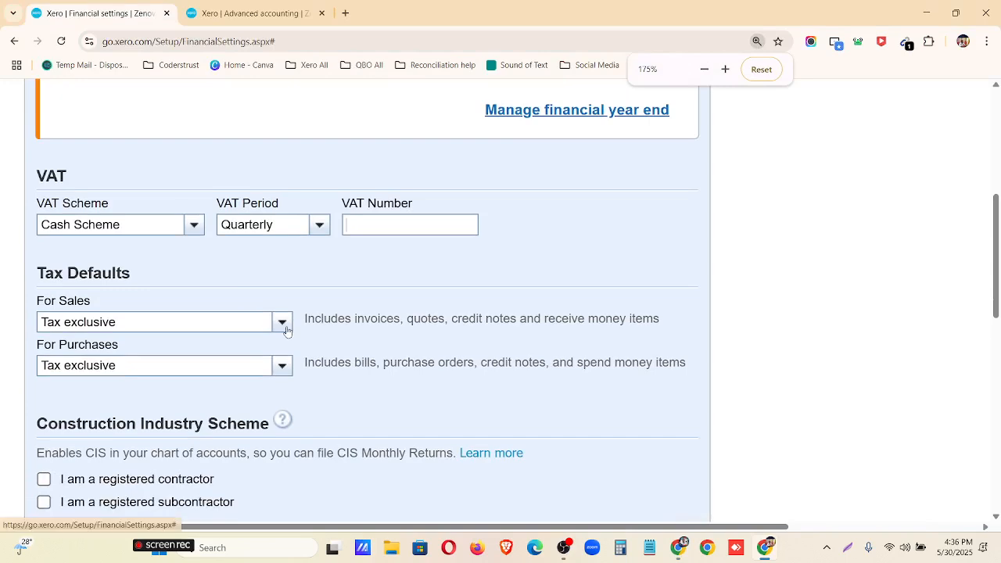
click(283, 326)
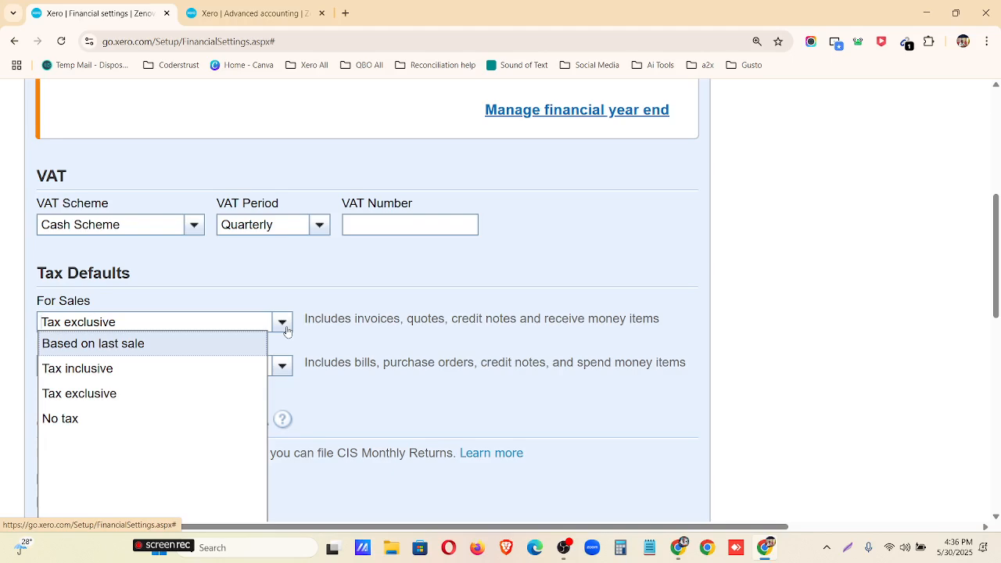
click(121, 291)
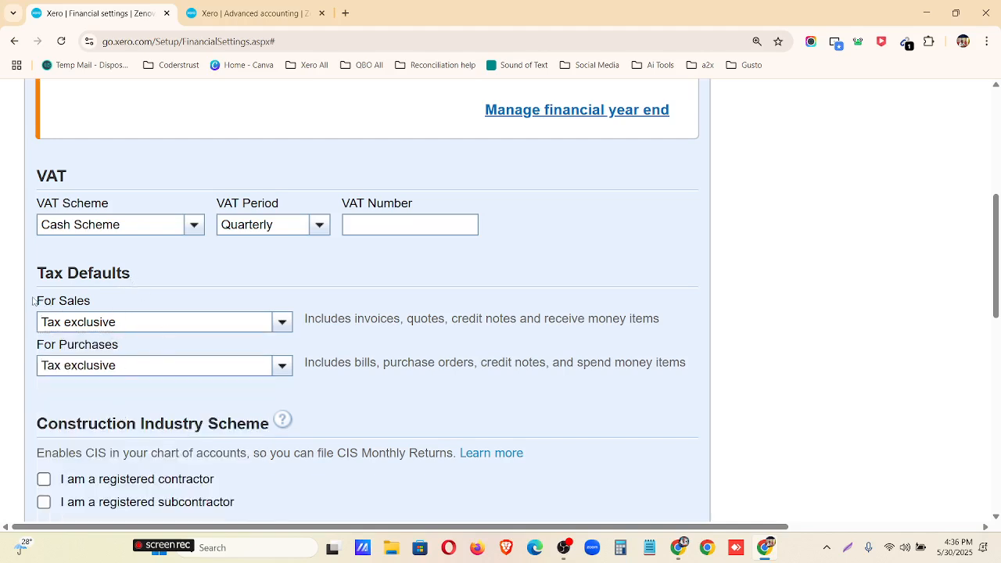
Highlight the transaction types covered by the tax defaults for sales and for purchases
drag(34, 302, 89, 302)
click(197, 311)
drag(357, 319, 626, 333)
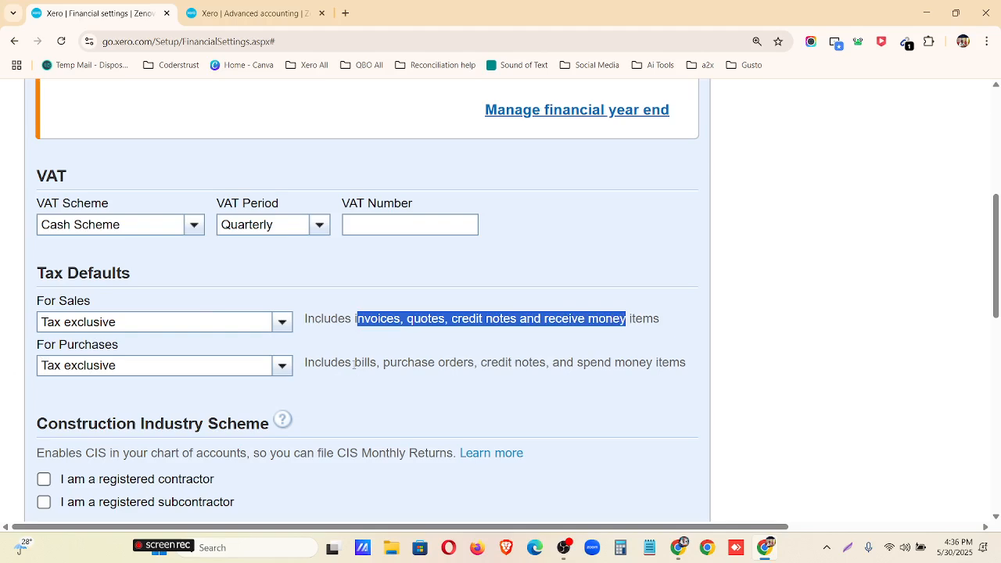
drag(354, 365, 652, 368)
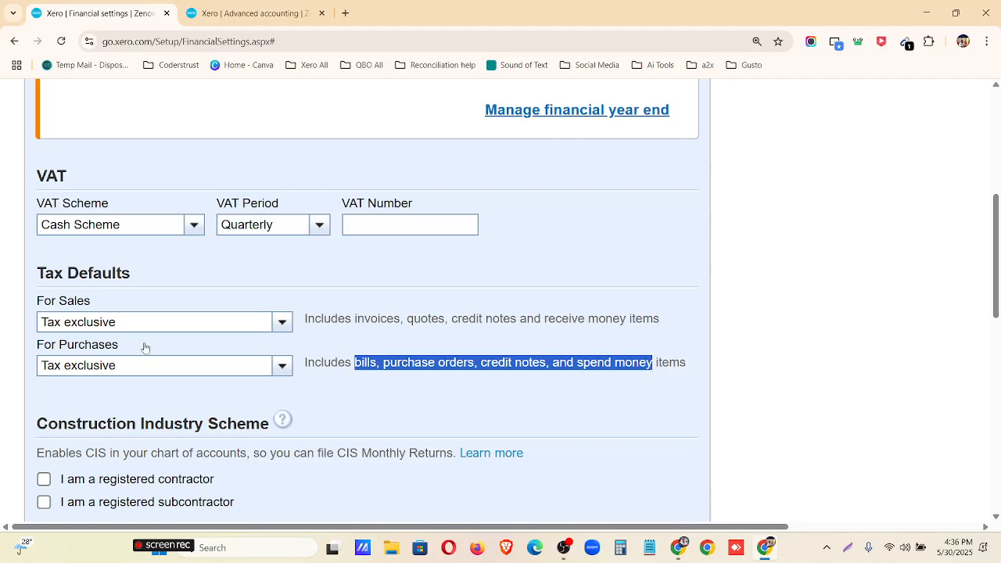
Enable the registered contractor option under Construction Industry Scheme to review its reference fields, and clear the option again
scroll(504, 309, down, 2)
click(412, 370)
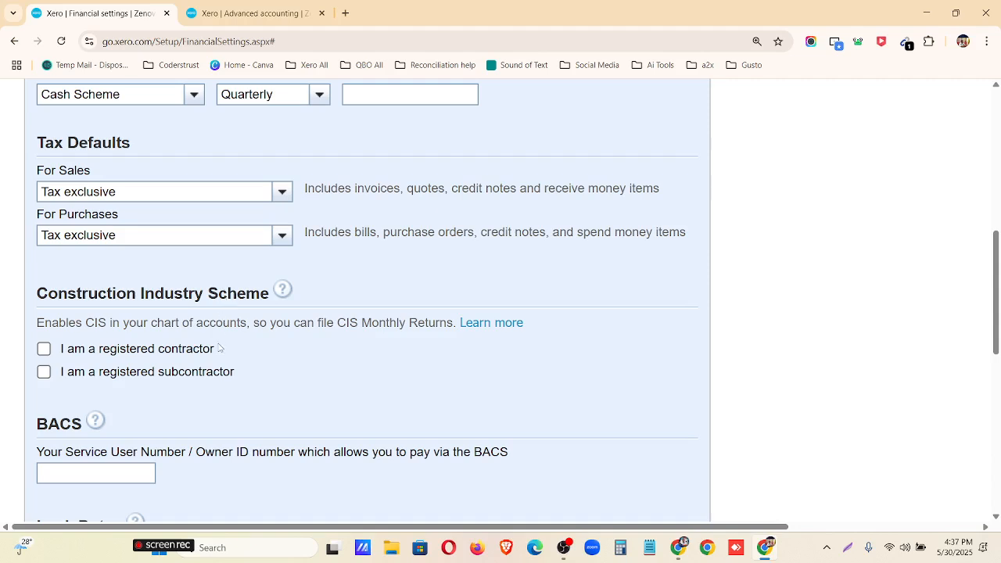
click(65, 352)
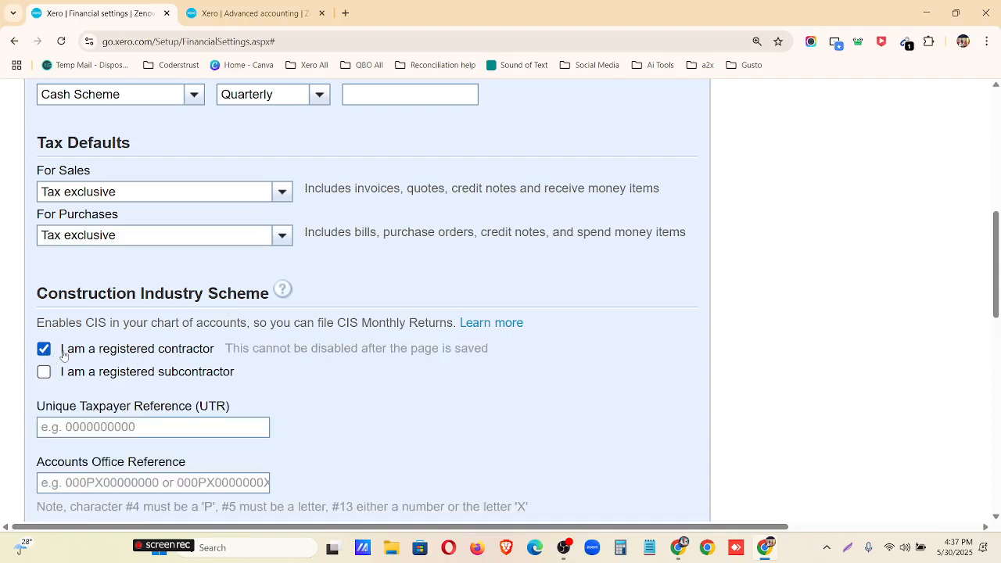
scroll(178, 365, down, 1)
scroll(169, 362, down, 1)
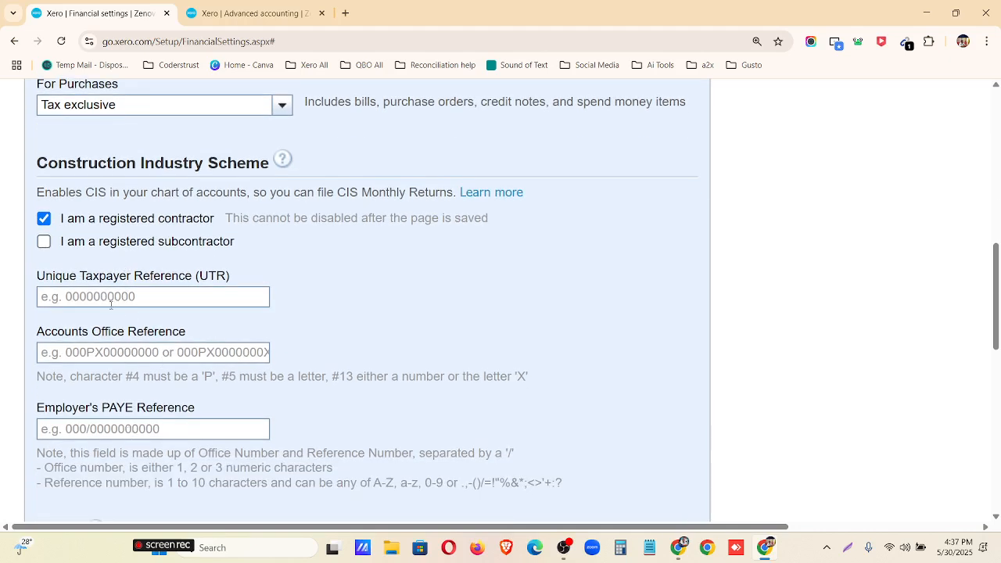
click(43, 218)
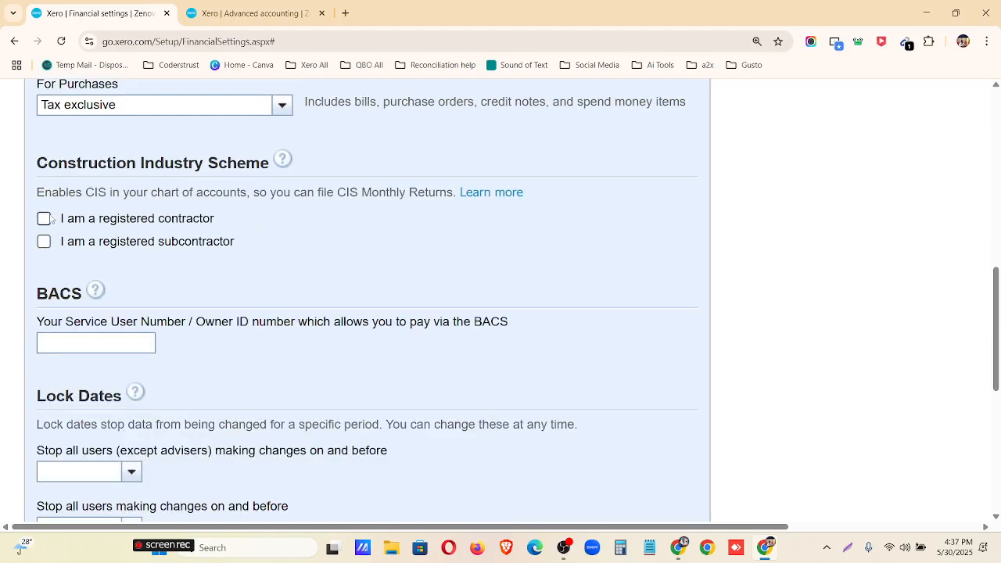
Review the lock date calendar for all users except advisers without picking a date, and highlight the Lock Dates explanation
scroll(143, 245, down, 2)
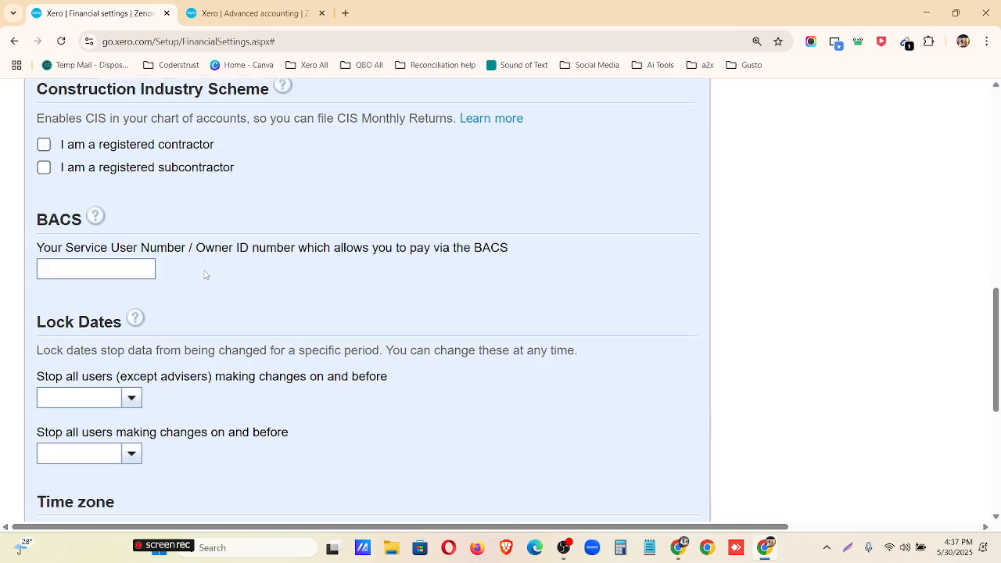
scroll(189, 308, down, 2)
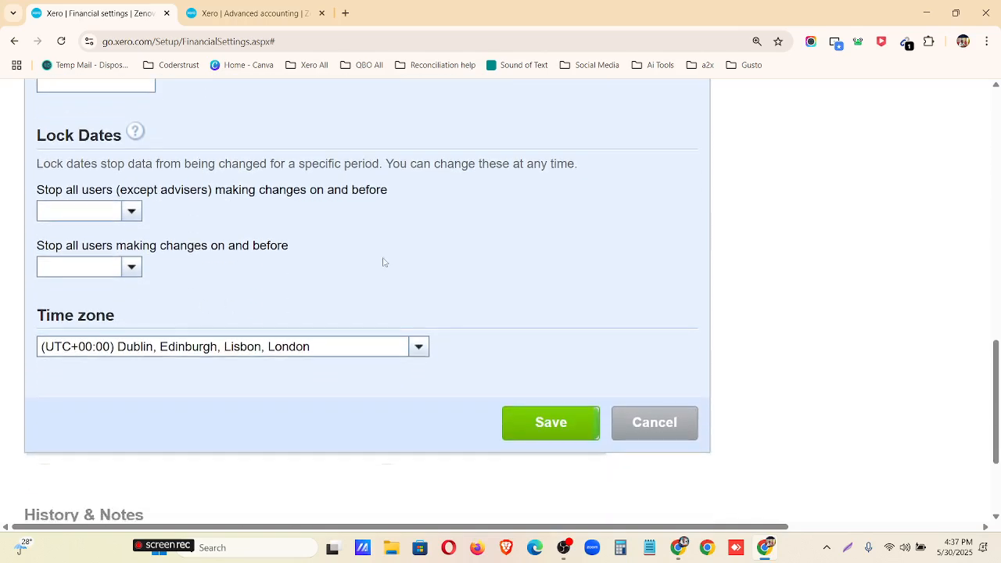
scroll(396, 271, up, 1)
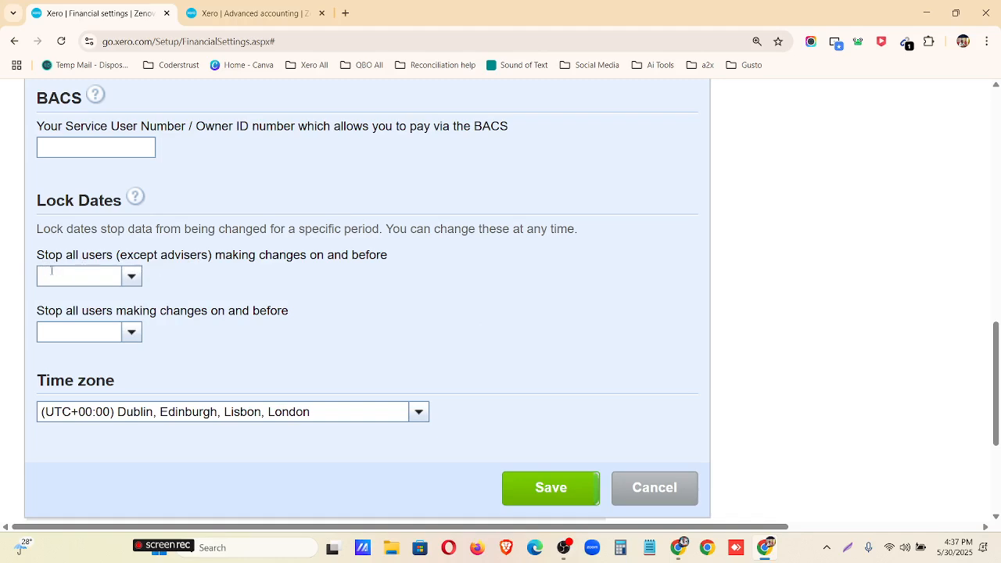
click(133, 279)
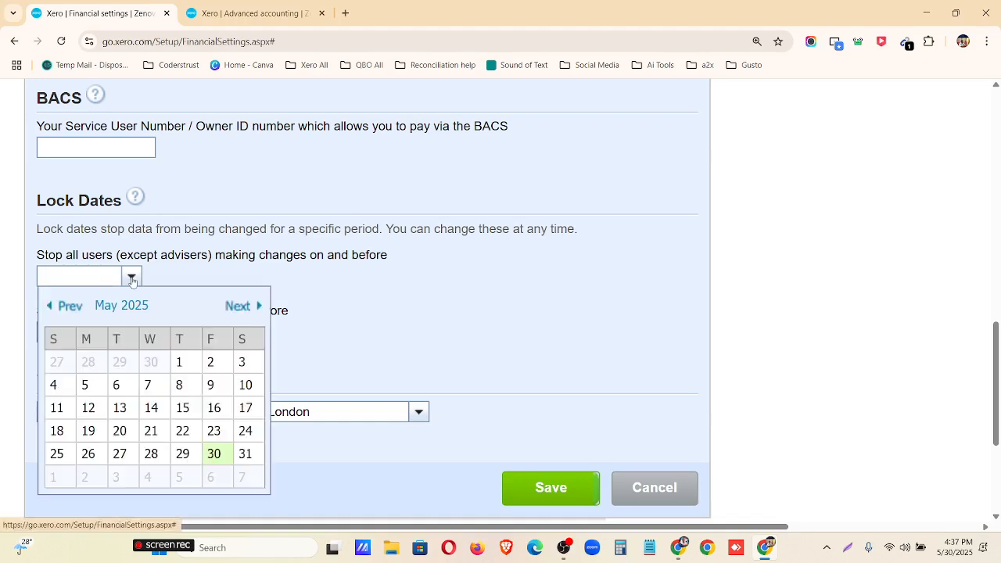
click(186, 281)
drag(31, 192, 401, 274)
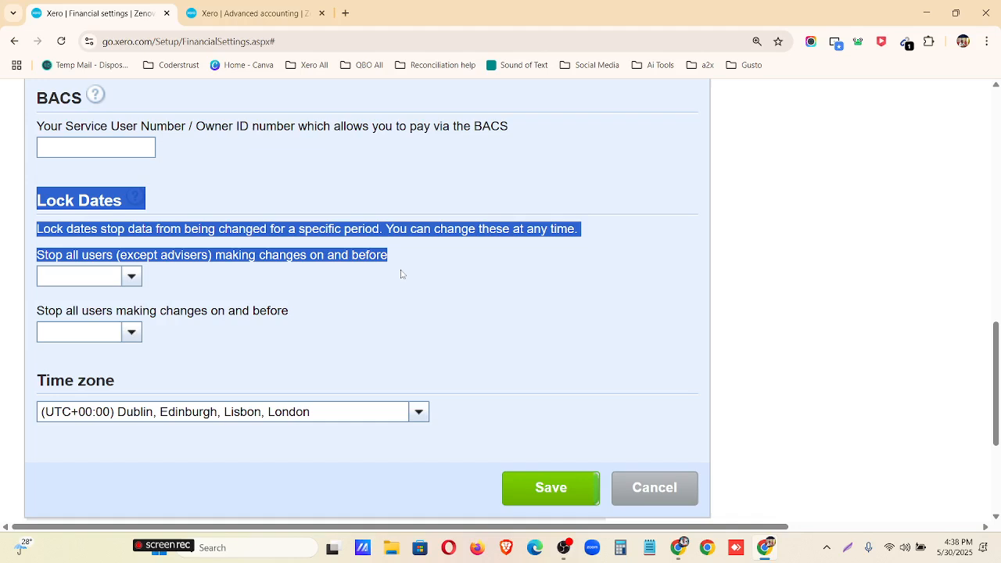
click(402, 274)
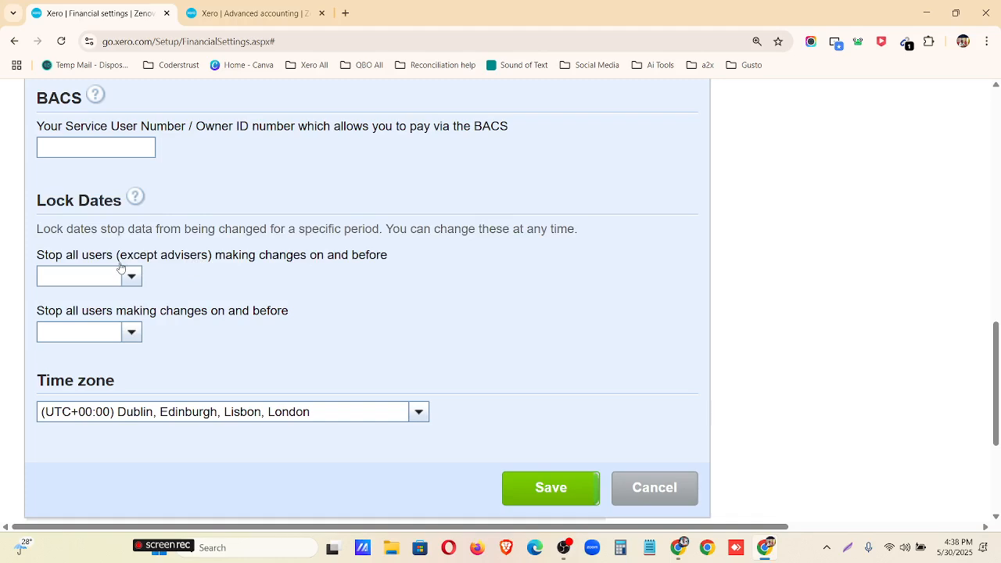
Check the calendars for both lock date settings and highlight the Lock Dates text, leaving both dates empty
click(137, 334)
click(214, 363)
drag(13, 310, 298, 320)
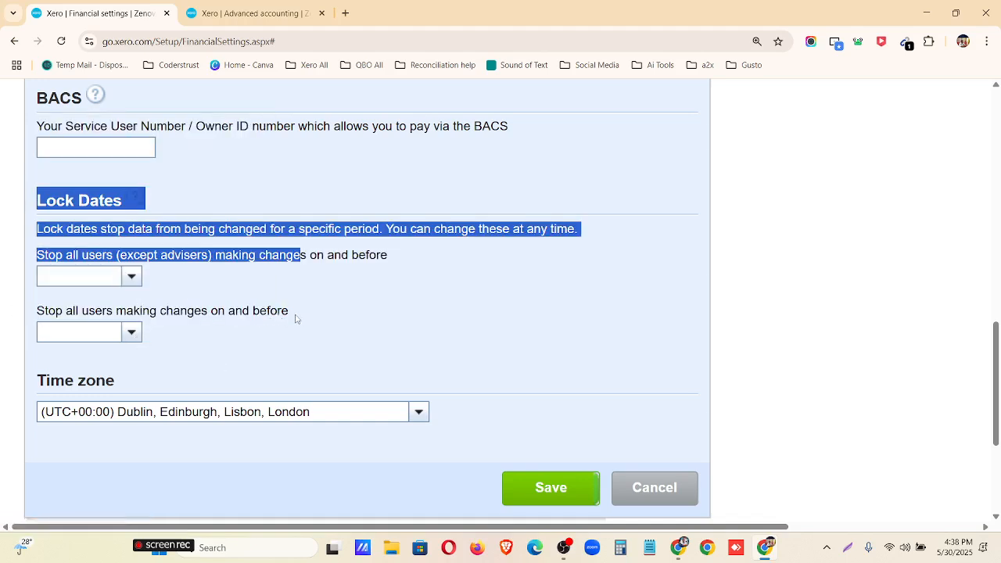
click(201, 345)
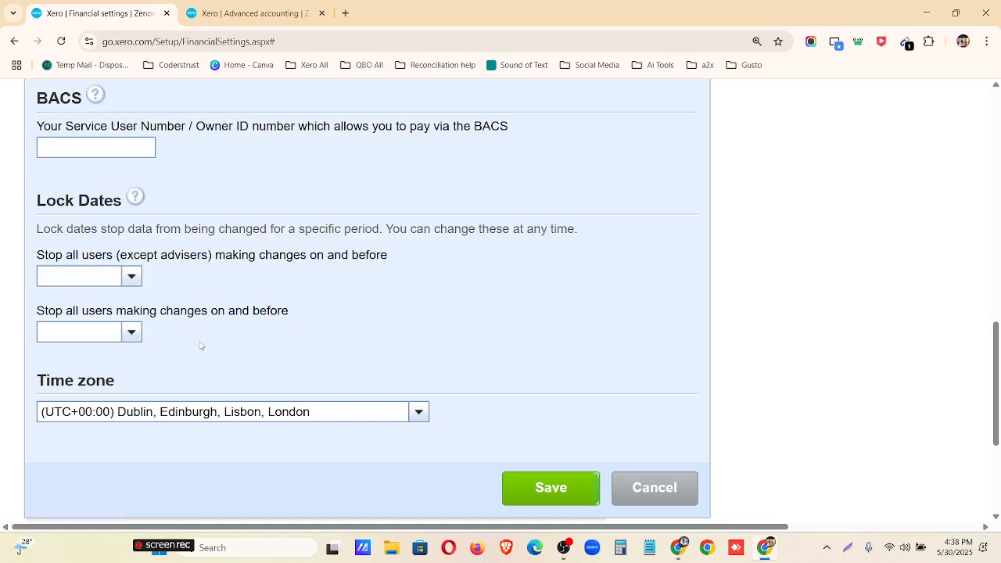
click(132, 276)
click(166, 274)
Save the Financial settings and return to the Advanced accounting page
scroll(274, 440, up, 20)
scroll(313, 338, down, 3)
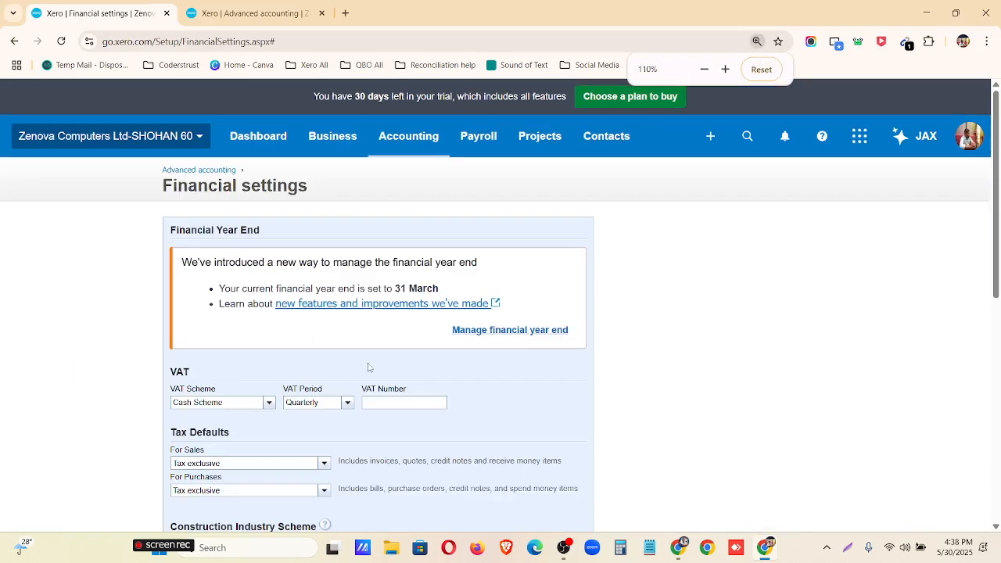
scroll(407, 368, down, 6)
click(497, 459)
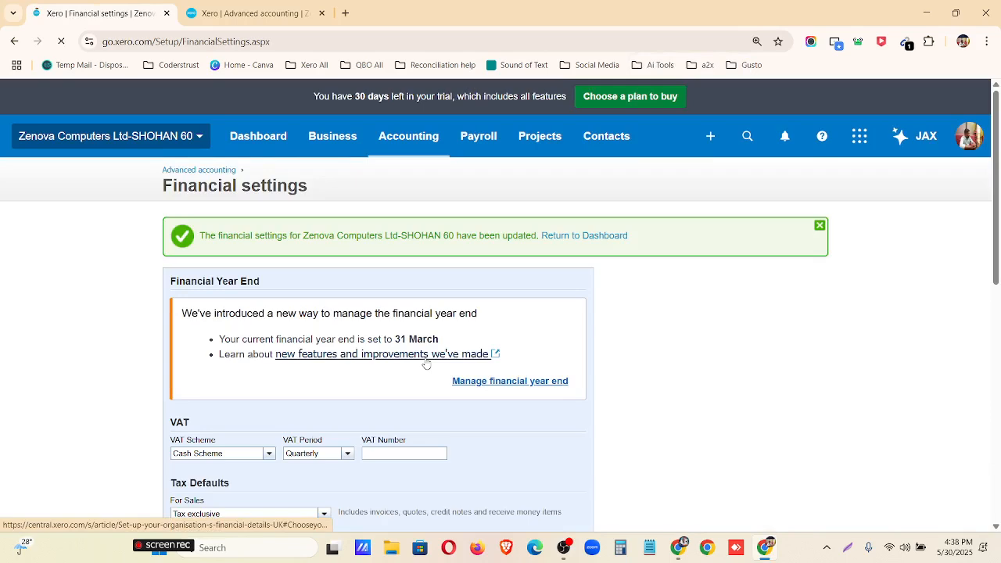
click(196, 170)
Switch to the Mentor Assignments document in Google Docs and highlight "How to take user access from your client." under Xero-Assignment-01
click(680, 549)
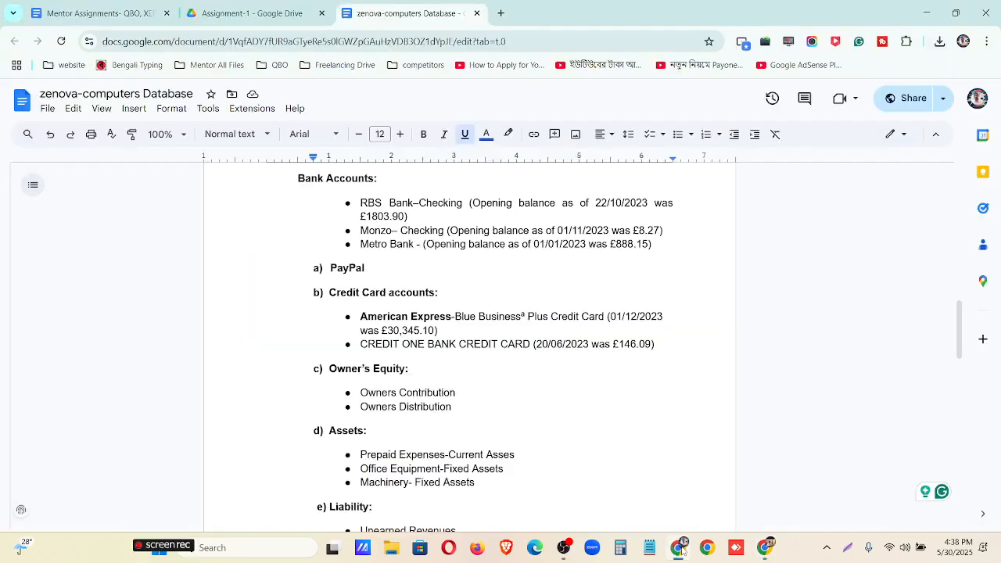
click(98, 8)
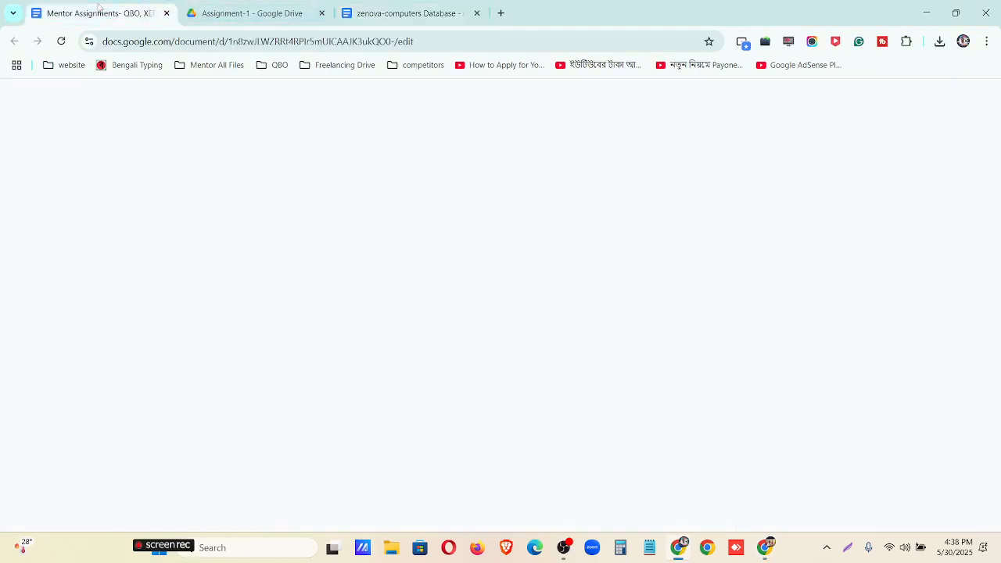
mouse_move(439, 365)
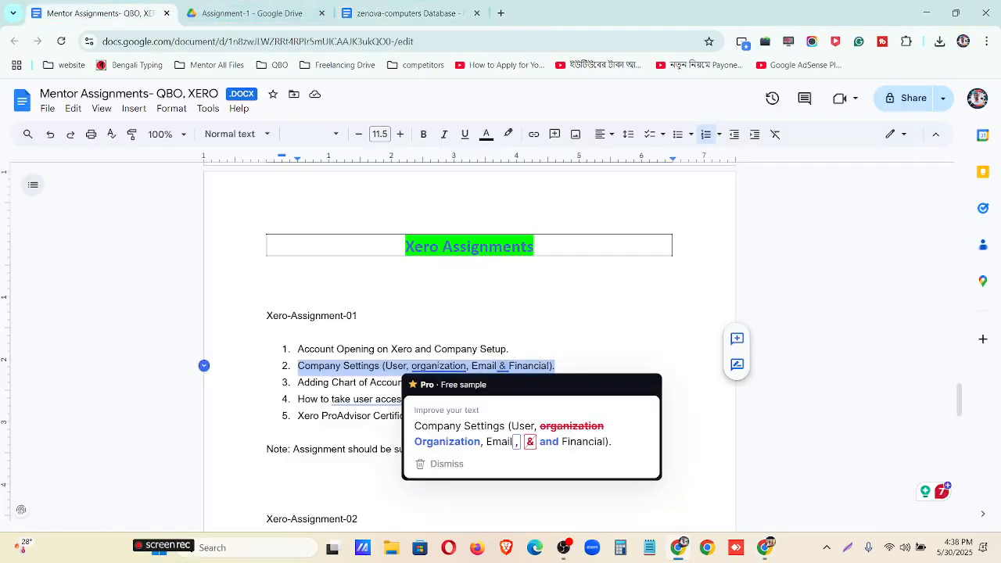
click(579, 331)
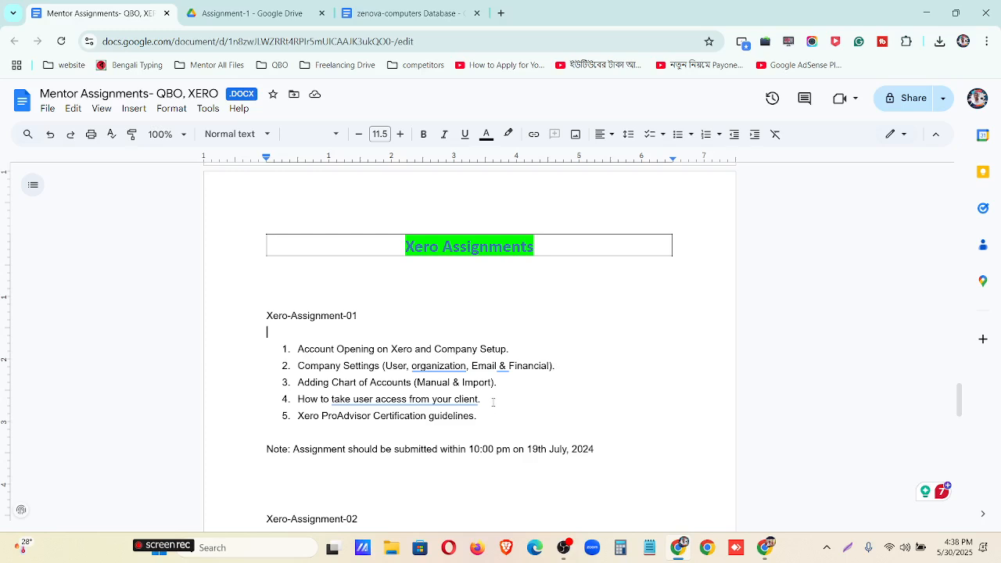
drag(501, 407, 297, 399)
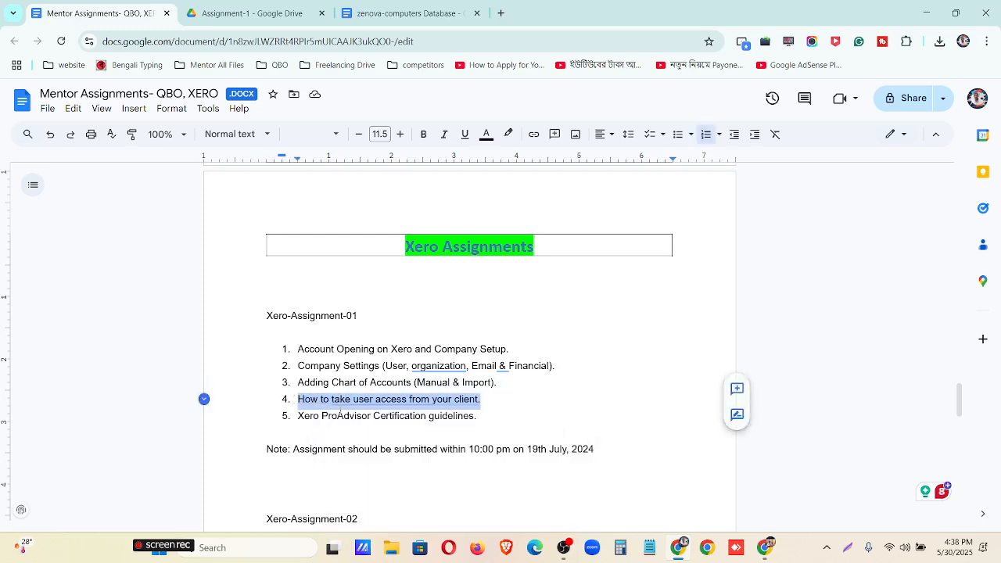
Read the Xero-Assignment-01 list enlarged to 125%, restore the page to 100%, and return to Xero
key(ctrl+plus)
key(ctrl+plus)
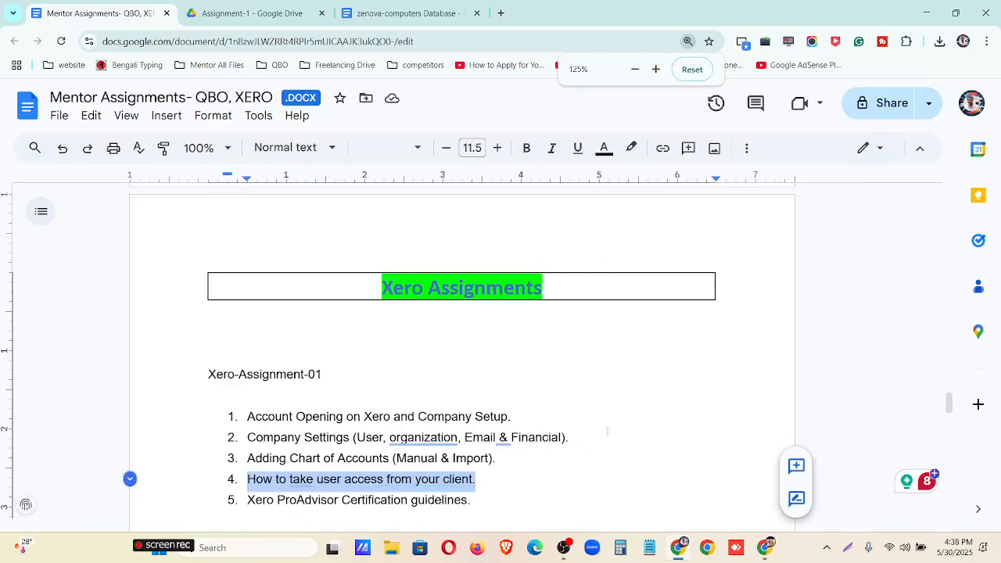
click(692, 70)
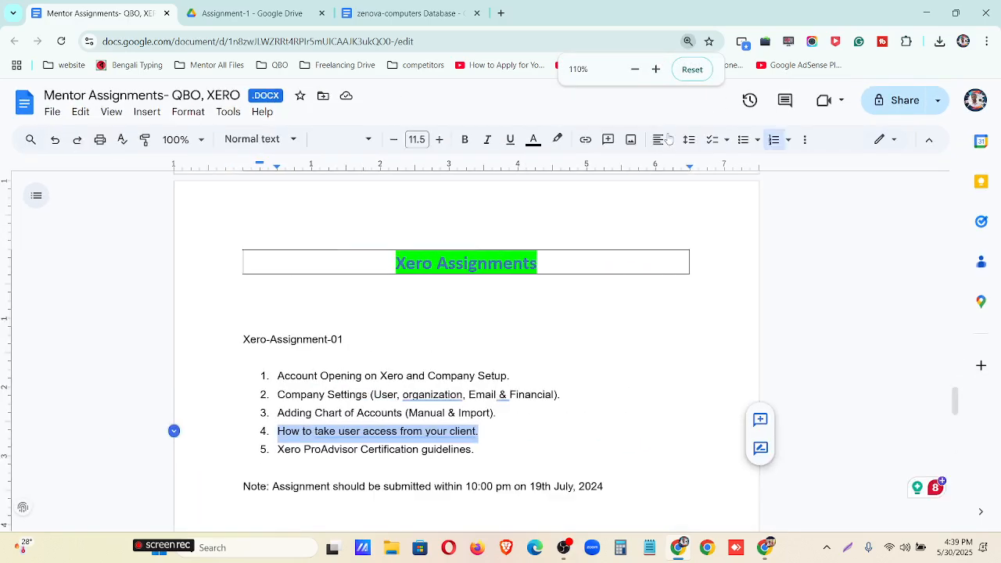
click(692, 70)
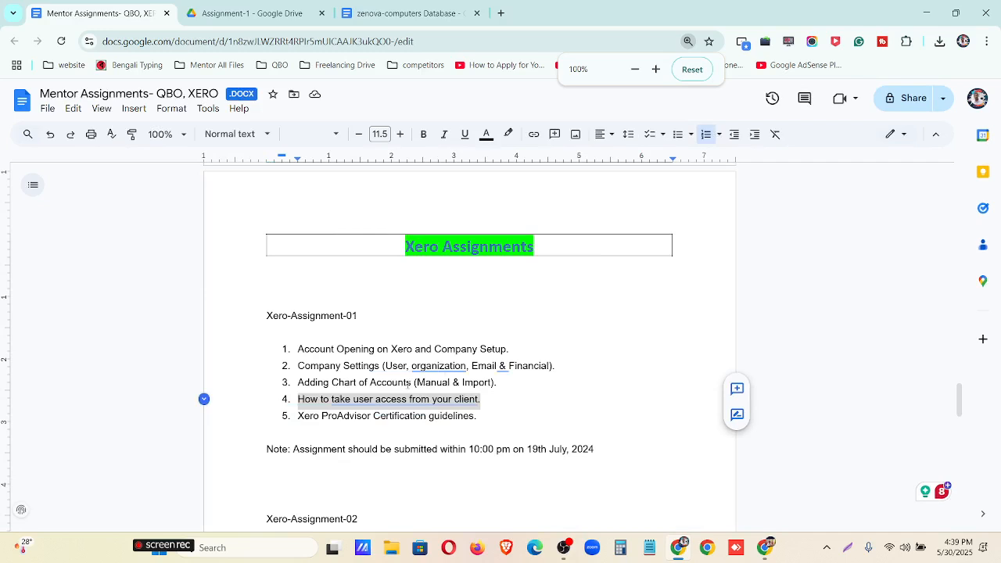
click(507, 387)
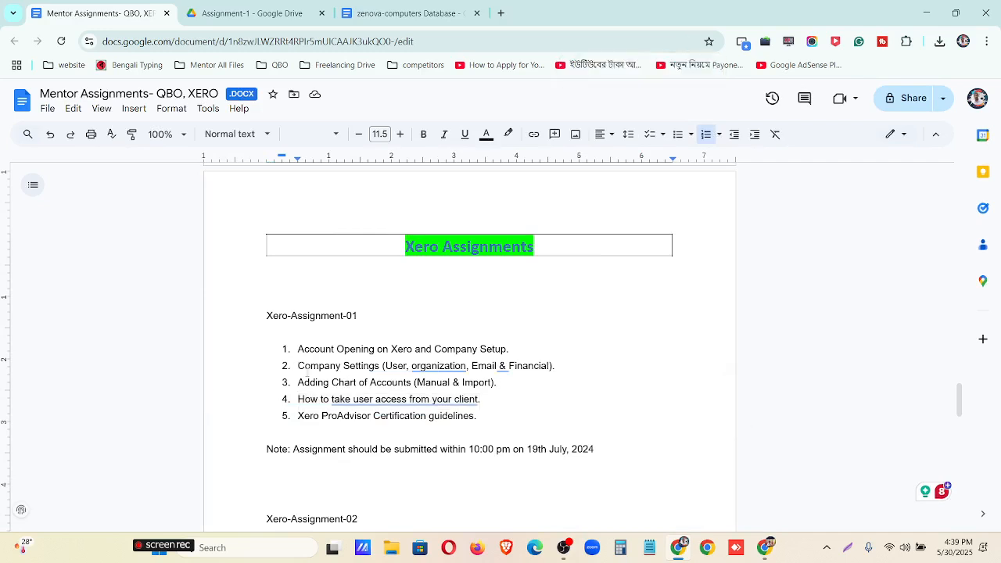
click(927, 12)
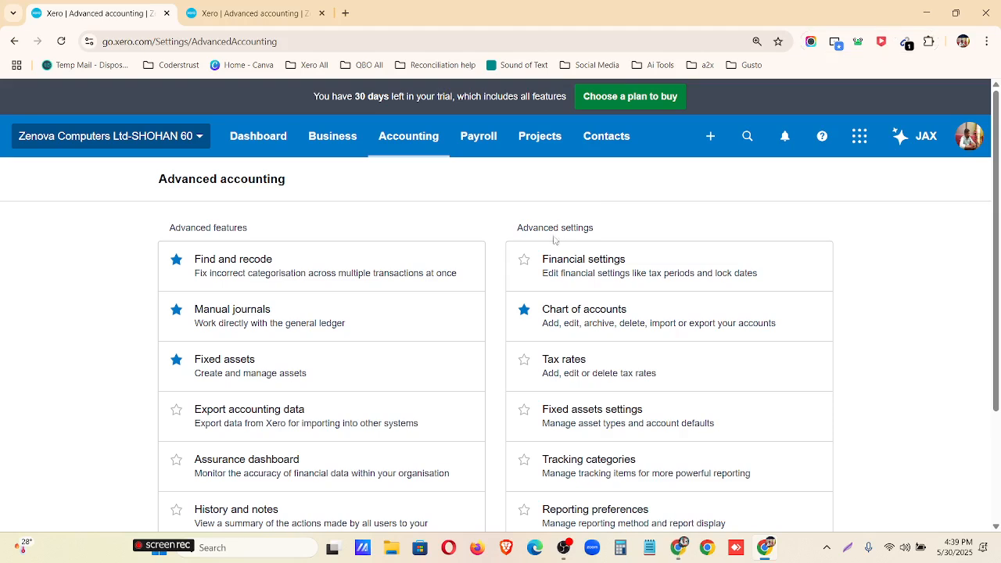
Go from the Dashboard through Advanced accounting to the Chart of accounts, and dismiss its help banner and default chart notice
click(285, 143)
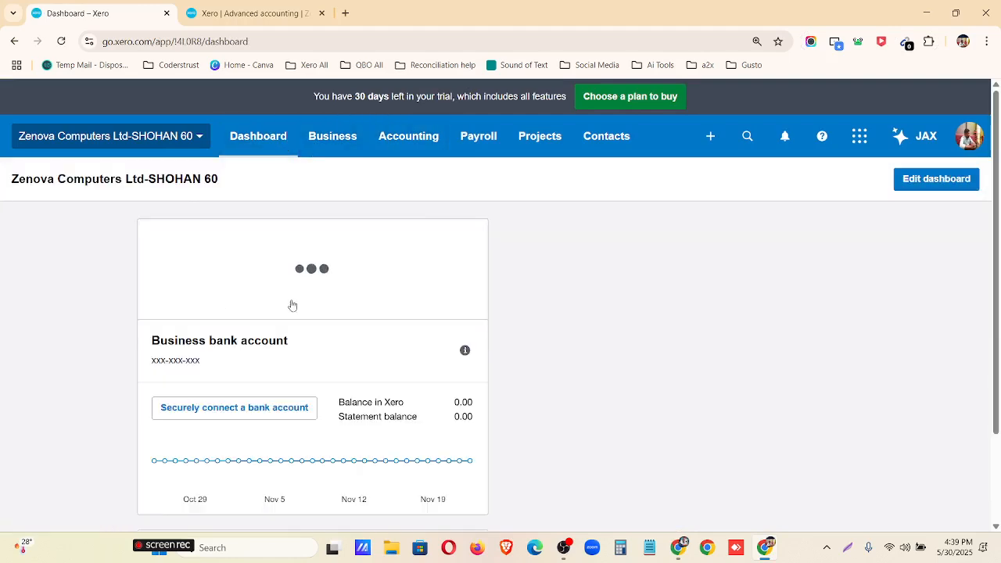
click(413, 145)
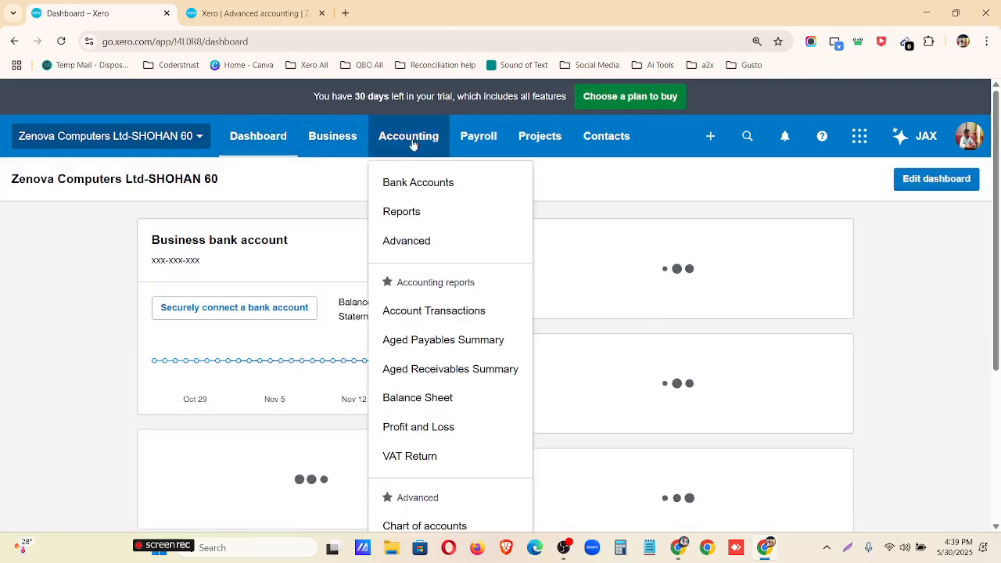
click(416, 246)
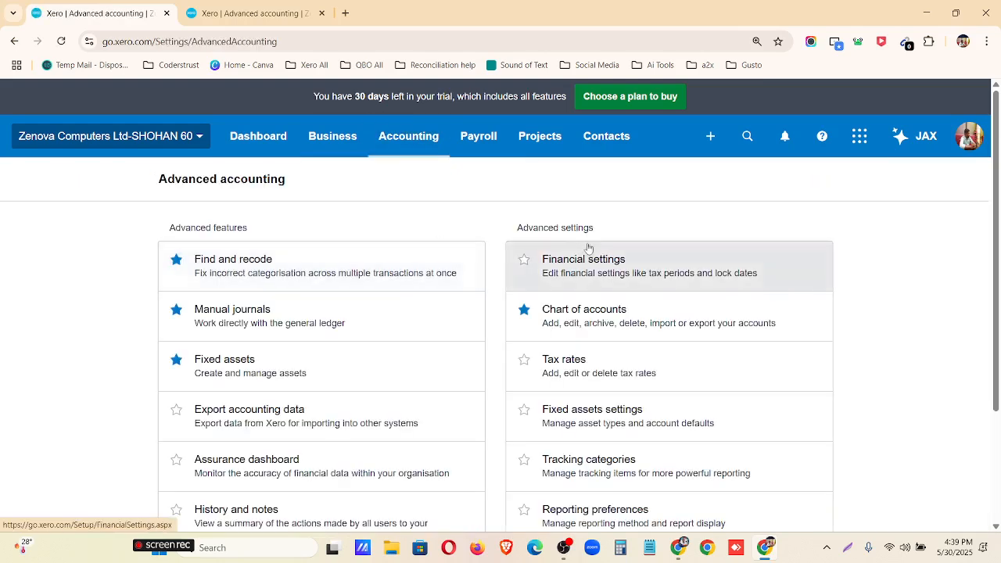
scroll(552, 217, down, 1)
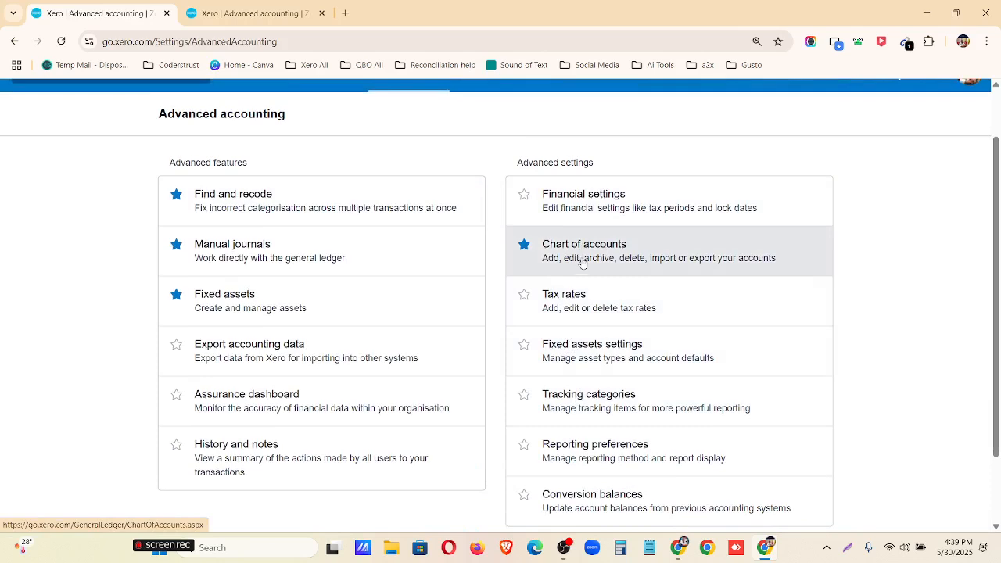
click(585, 263)
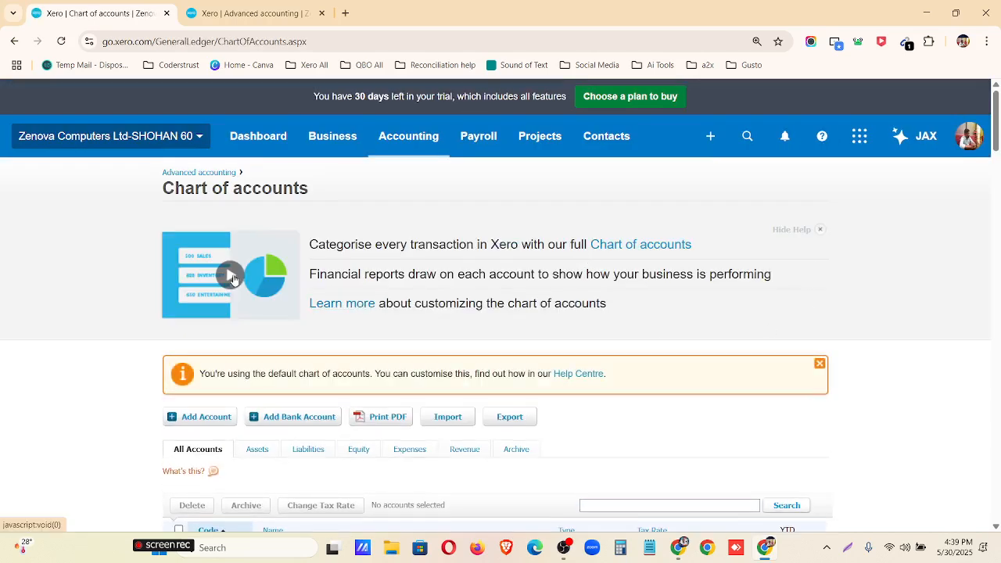
click(814, 233)
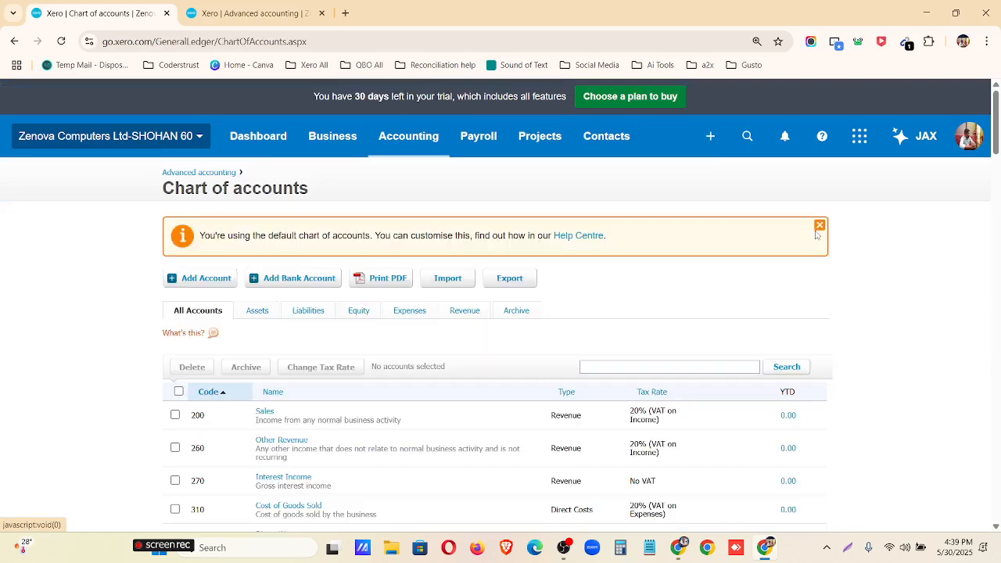
click(820, 225)
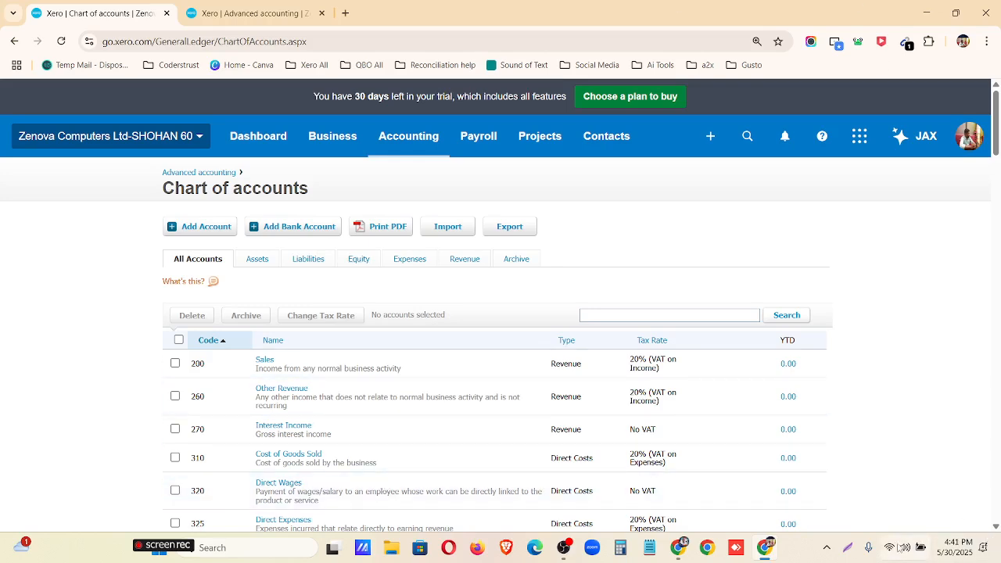
Capture the Chart of accounts page enlarged to 150% for markup and frame the actions from Add Account to Export with one red rectangle
key(ctrl+plus)
key(ctrl+plus)
key(ctrl+plus)
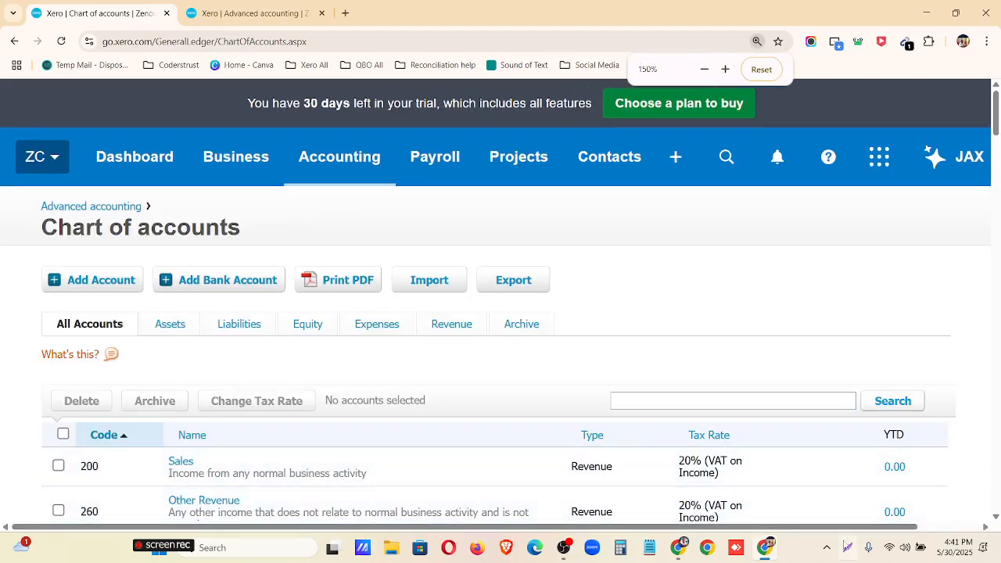
click(847, 550)
drag(0, 41, 1000, 546)
click(991, 485)
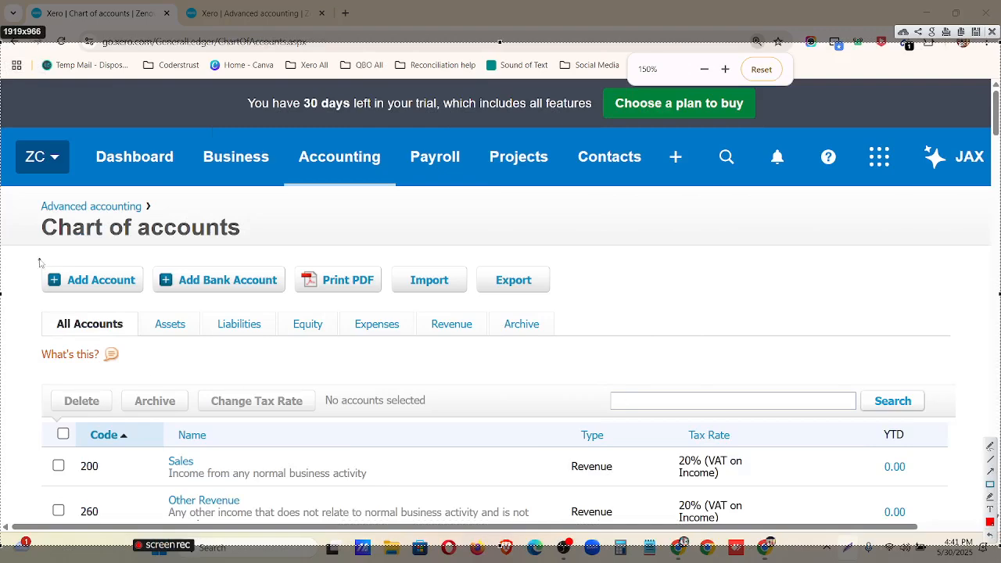
drag(33, 252, 584, 306)
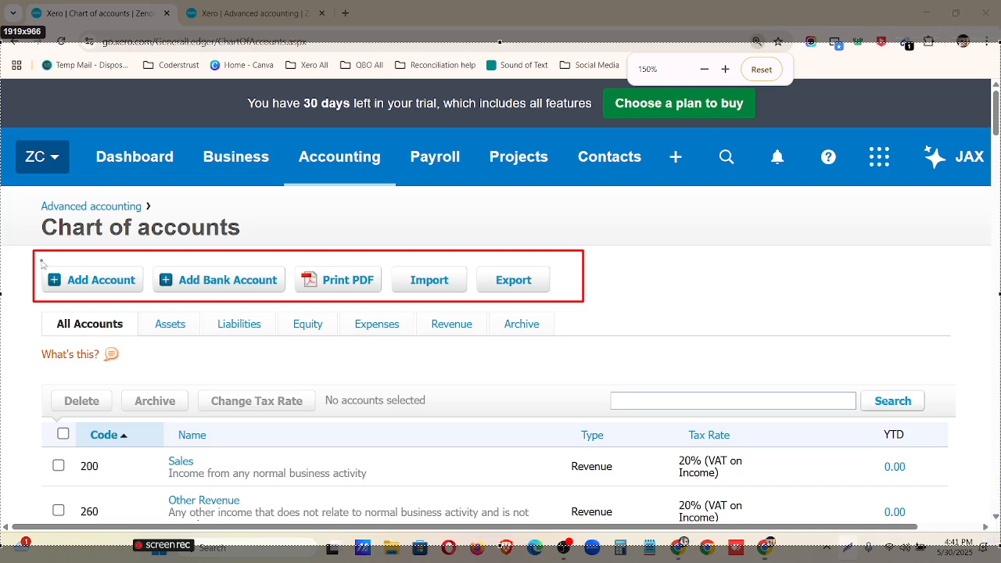
Frame Add Account, Add Bank Account, Print PDF, Import and Export individually in red, plus the whole account category row from All Accounts to Archive
drag(41, 261, 143, 296)
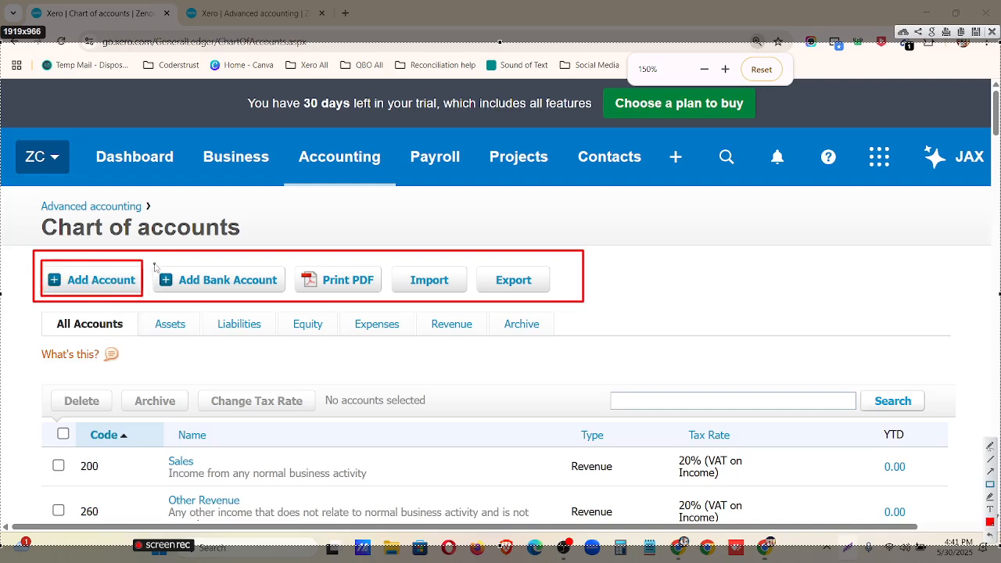
drag(155, 260, 291, 299)
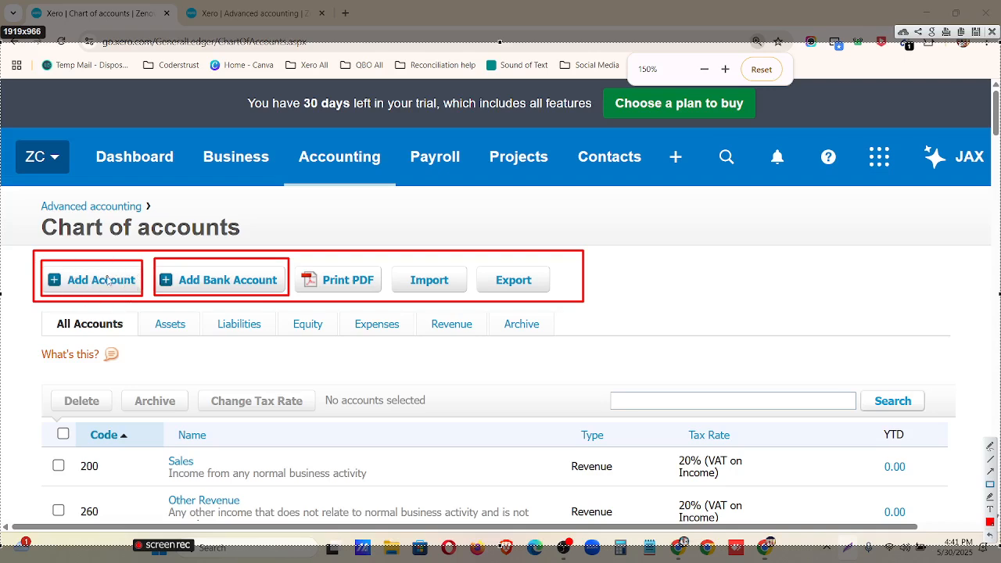
drag(297, 259, 380, 295)
drag(396, 262, 465, 297)
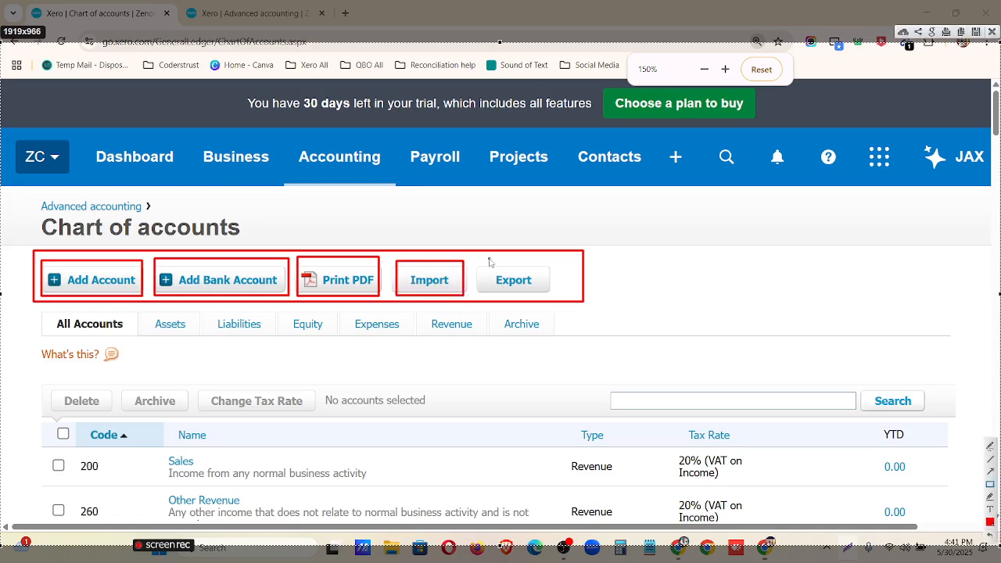
drag(489, 259, 546, 298)
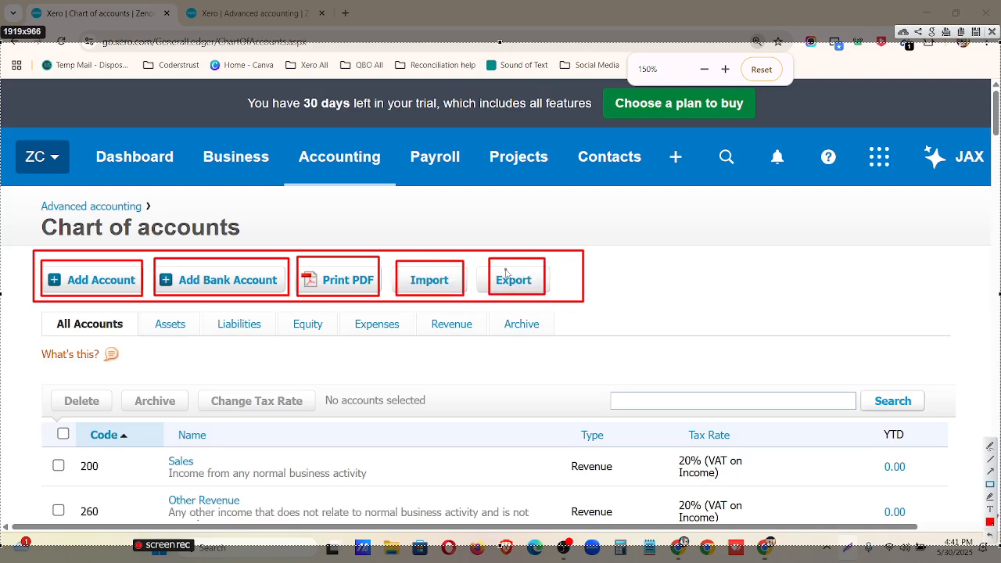
mouse_move(12, 306)
mouse_down()
mouse_move(110, 331)
mouse_move(505, 356)
mouse_move(666, 345)
mouse_up()
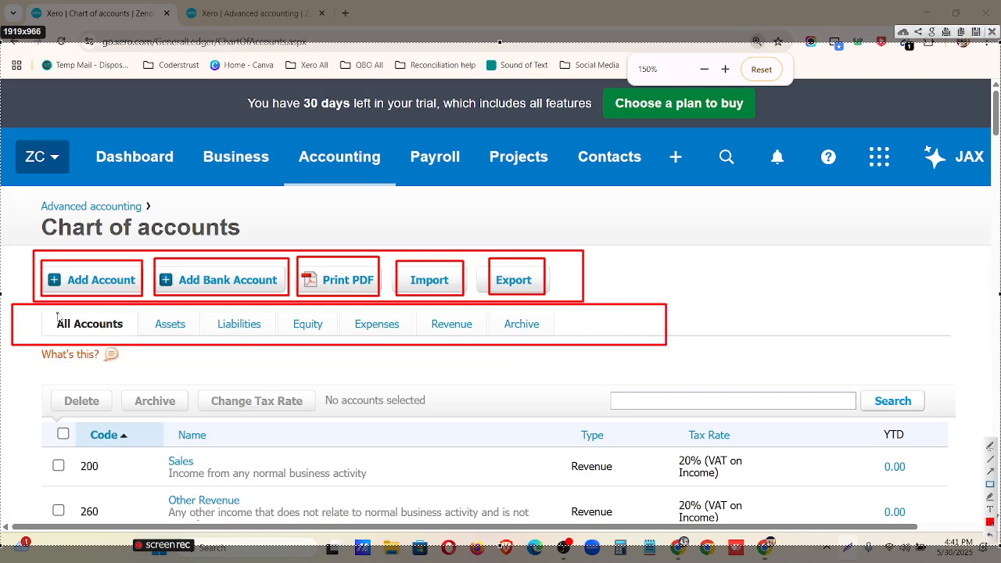
Frame each account category individually in red, draw arrows to Assets, Liabilities, Equity, Expenses and Revenue, and close the markup capture
mouse_move(52, 311)
mouse_down()
mouse_move(133, 338)
mouse_move(125, 336)
mouse_move(265, 335)
mouse_move(290, 313)
mouse_move(327, 337)
mouse_move(362, 327)
mouse_move(406, 342)
mouse_move(425, 314)
mouse_move(479, 336)
mouse_move(560, 339)
mouse_move(549, 334)
mouse_up()
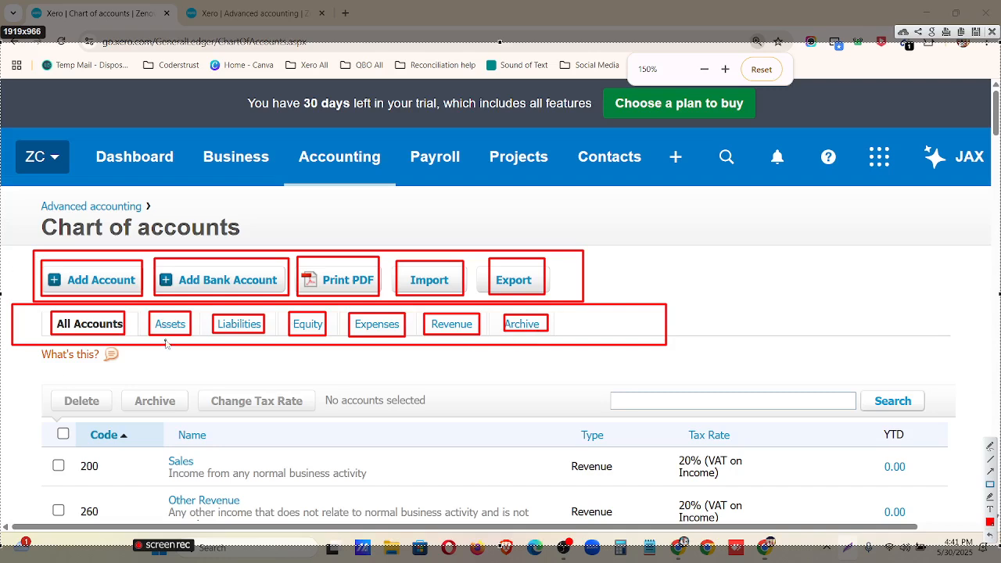
click(990, 473)
drag(164, 402, 165, 337)
drag(251, 397, 246, 337)
drag(321, 383, 318, 337)
drag(383, 384, 384, 338)
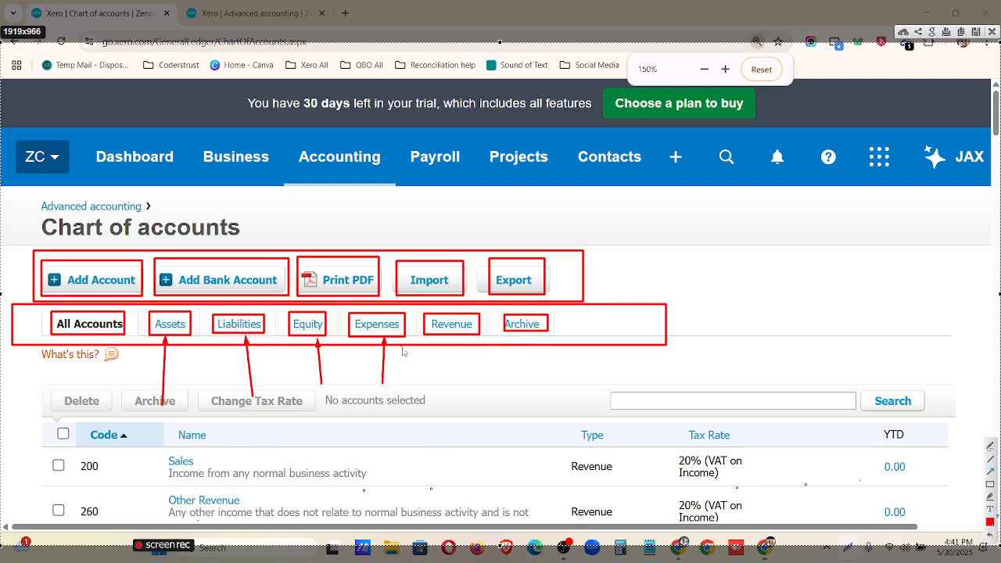
drag(439, 389, 456, 332)
click(994, 32)
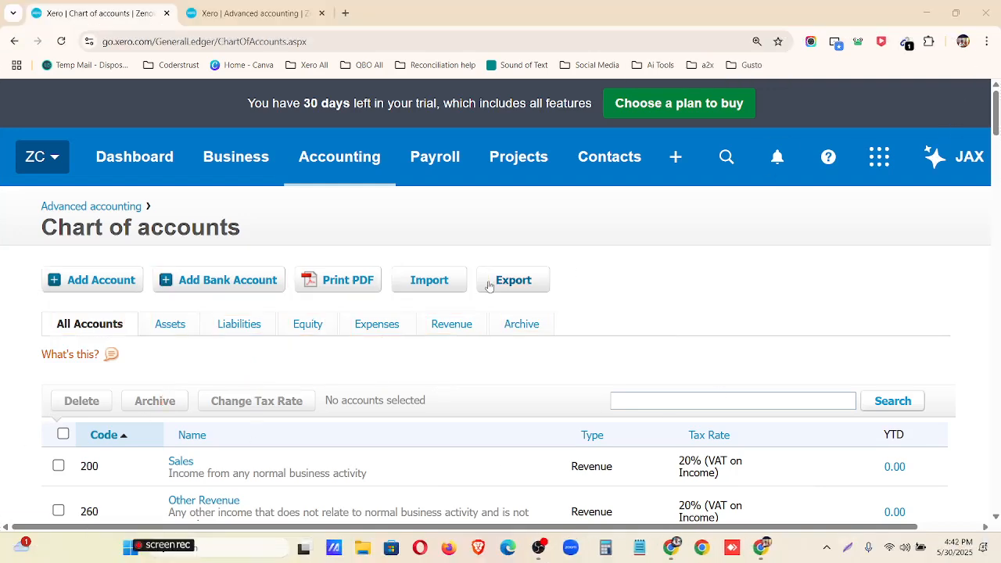
Reduce the page zoom to 125% and review the full account list, including the total item count and the locked accounts
key(ctrl+minus)
scroll(202, 292, down, 2)
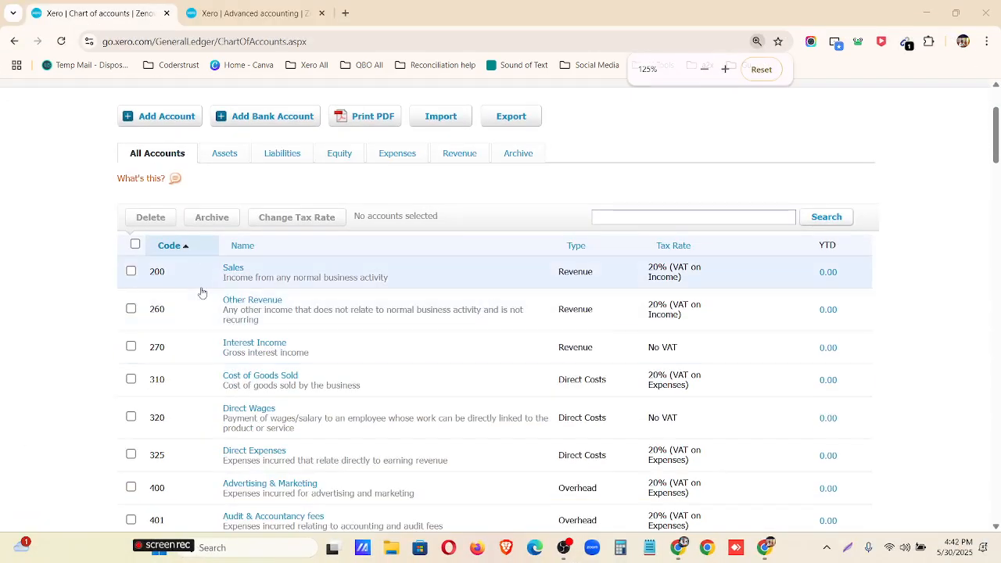
scroll(202, 296, down, 10)
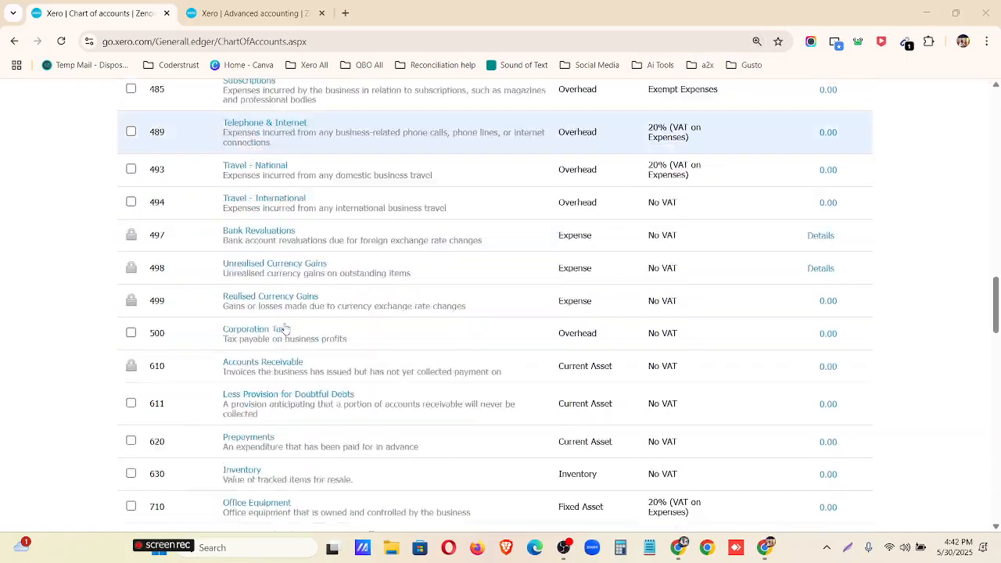
scroll(286, 329, down, 10)
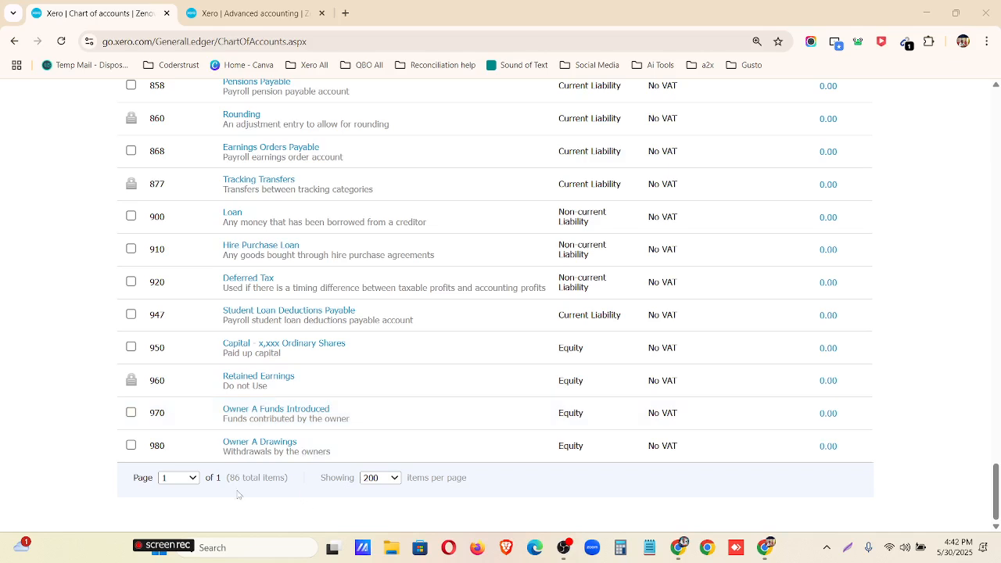
drag(227, 477, 284, 478)
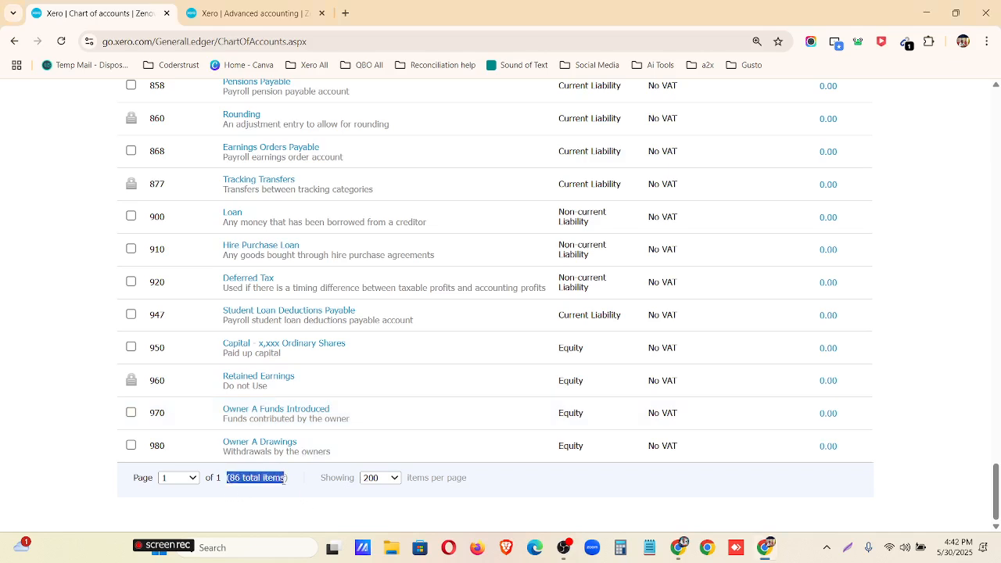
click(29, 433)
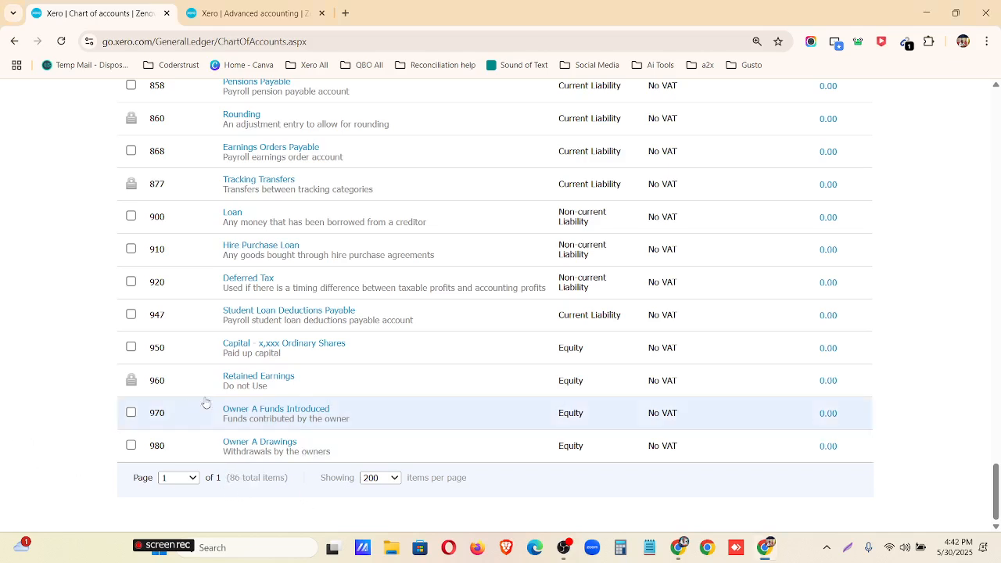
scroll(235, 225, up, 1)
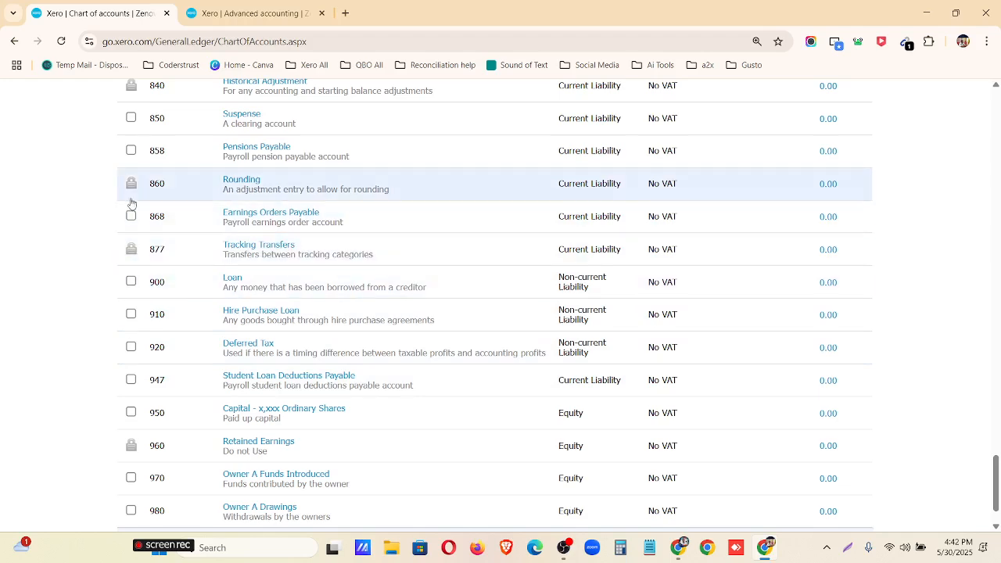
mouse_move(136, 193)
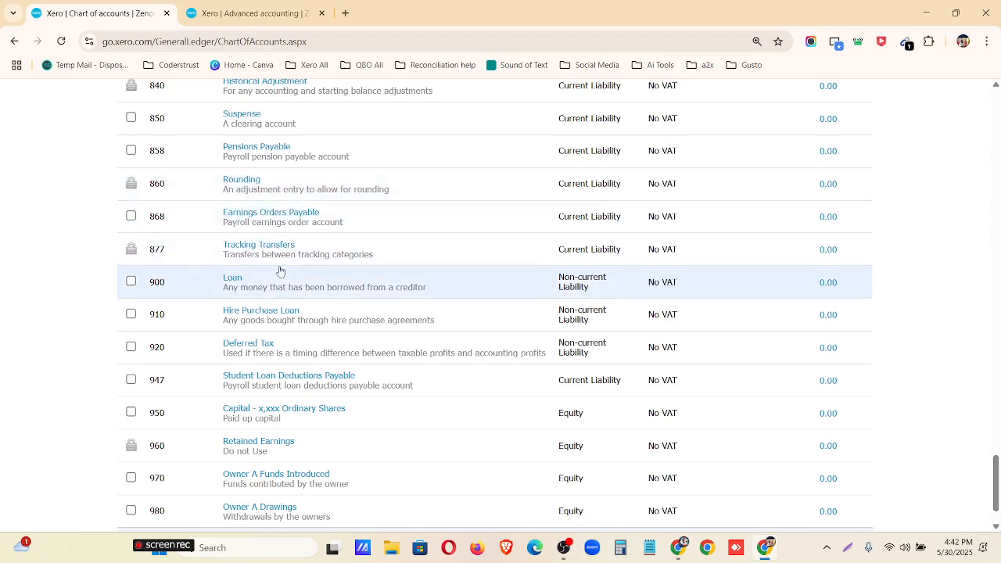
scroll(279, 271, up, 10)
scroll(280, 271, up, 20)
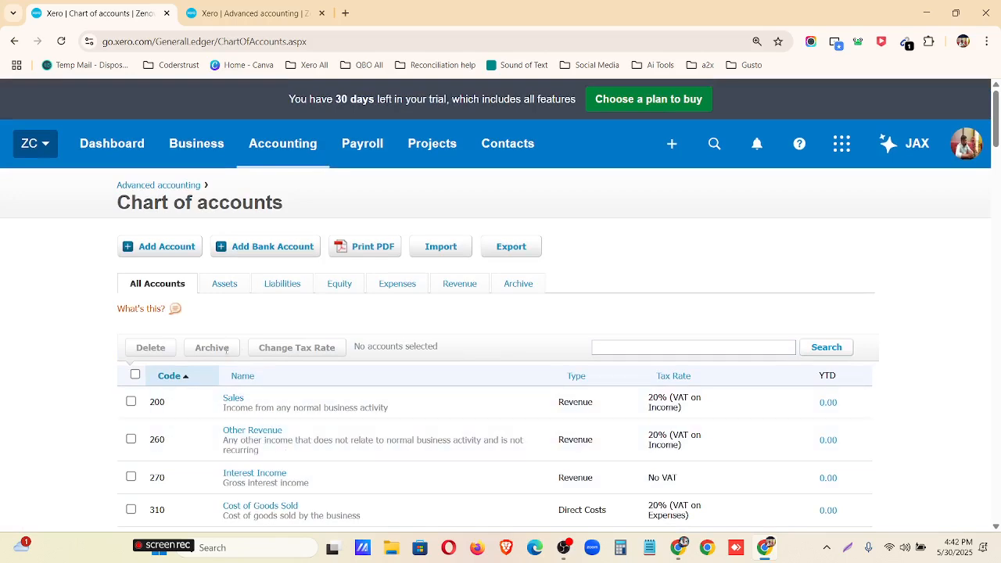
Review the chart's Assets accounts and its Liabilities accounts from start to end
click(230, 283)
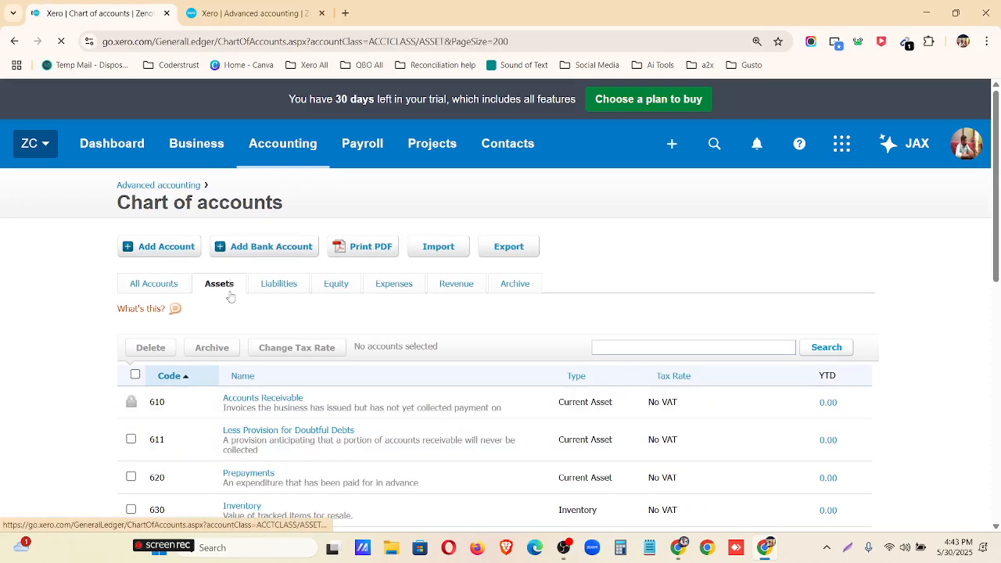
scroll(230, 297, down, 3)
scroll(179, 393, down, 5)
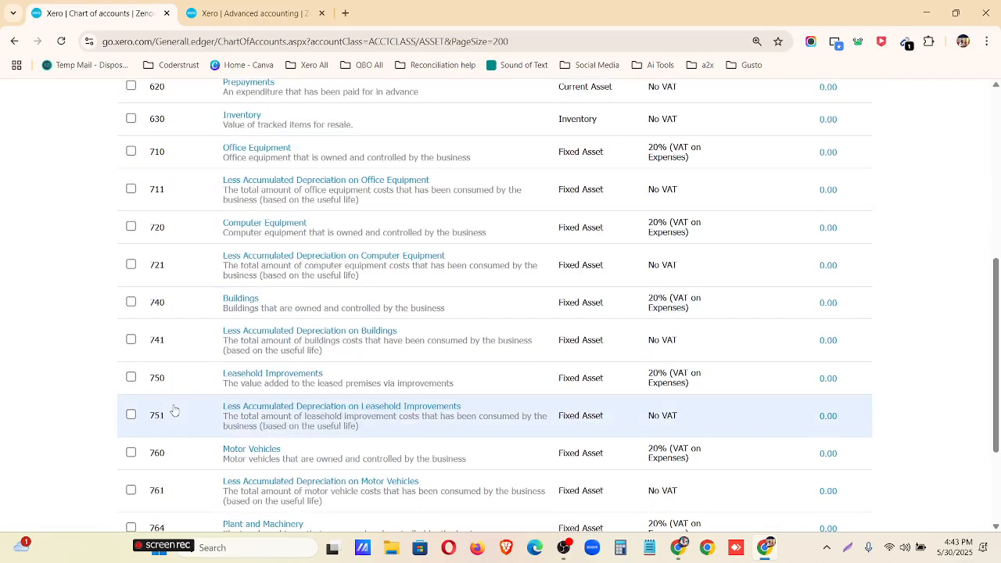
scroll(163, 455, up, 10)
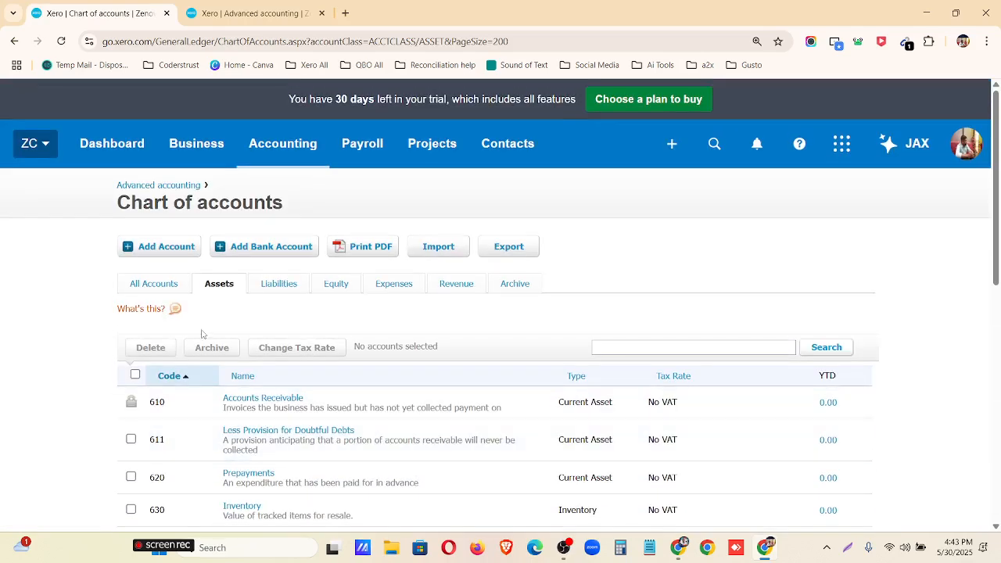
click(274, 287)
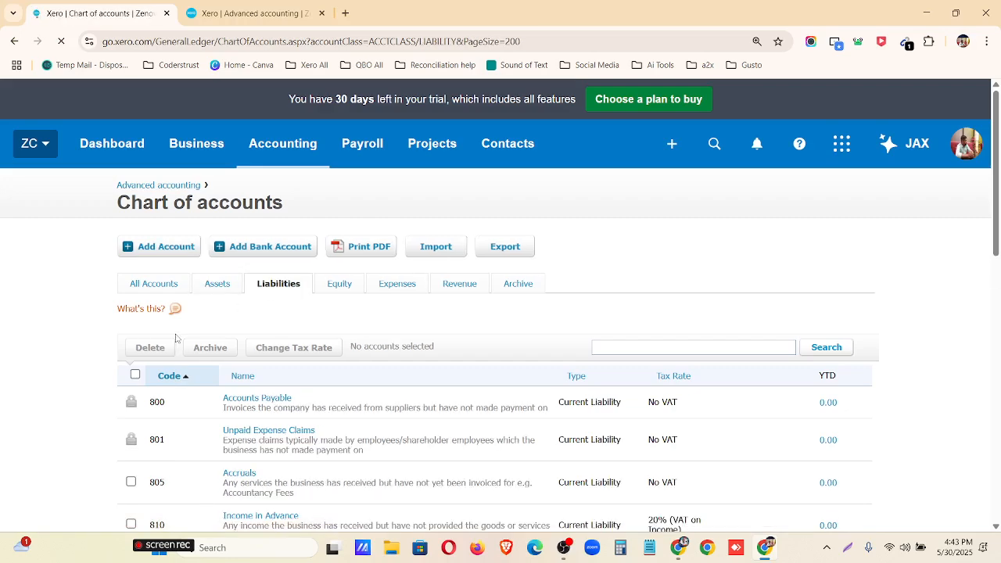
scroll(170, 328, down, 4)
scroll(168, 365, down, 5)
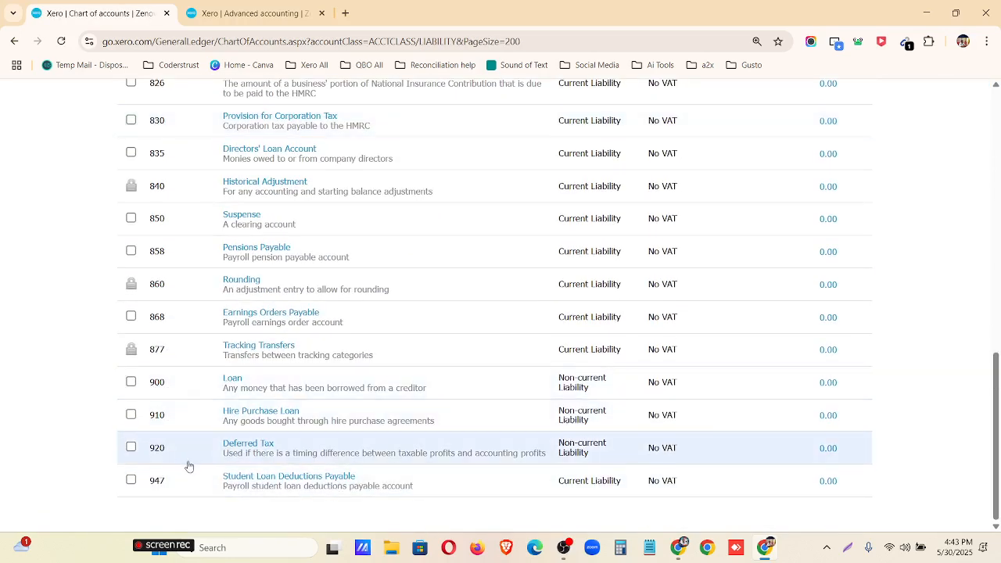
scroll(188, 461, up, 10)
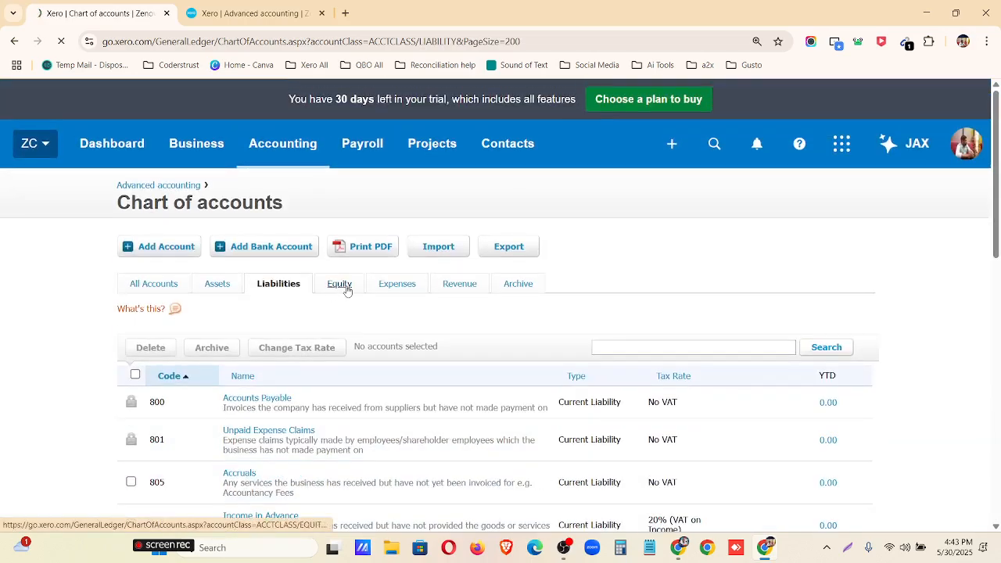
Review the Equity, Expenses and Revenue accounts, and return to the All Accounts list
click(342, 286)
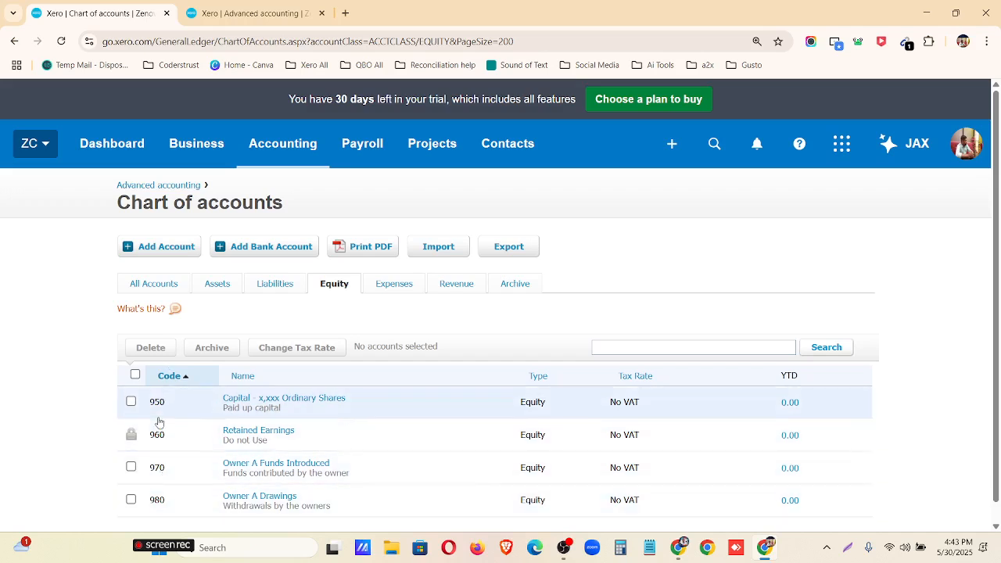
click(403, 291)
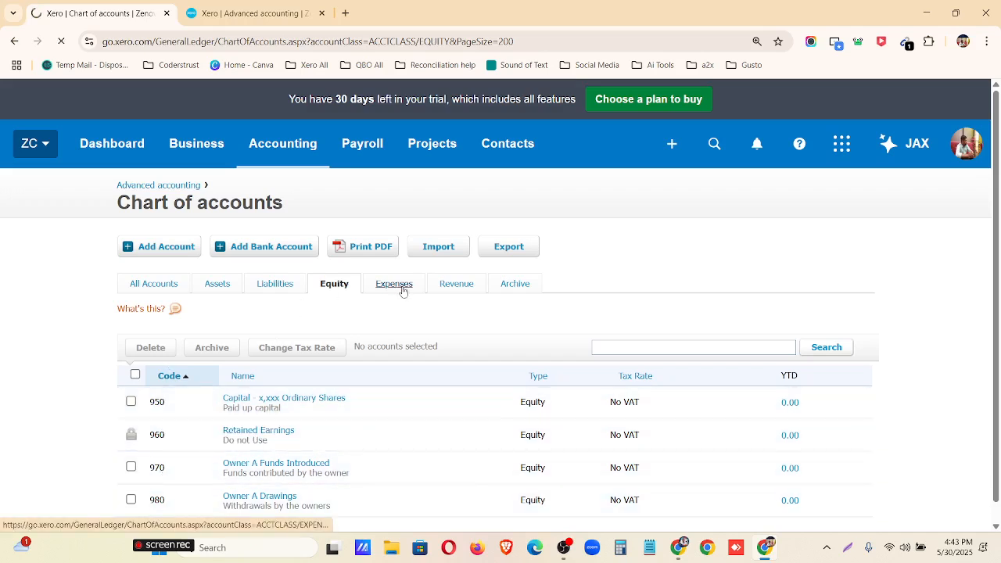
scroll(165, 284, down, 2)
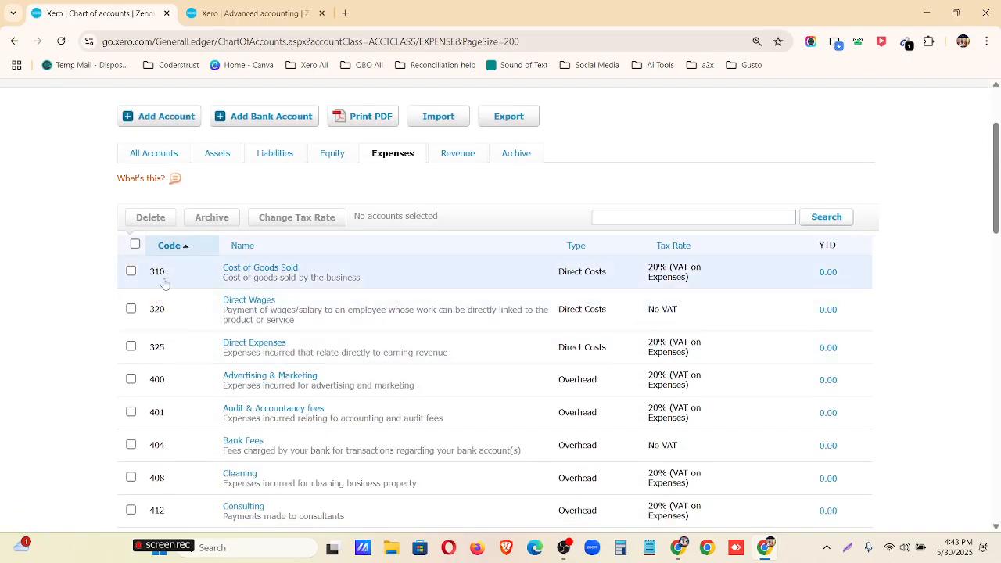
scroll(175, 411, down, 7)
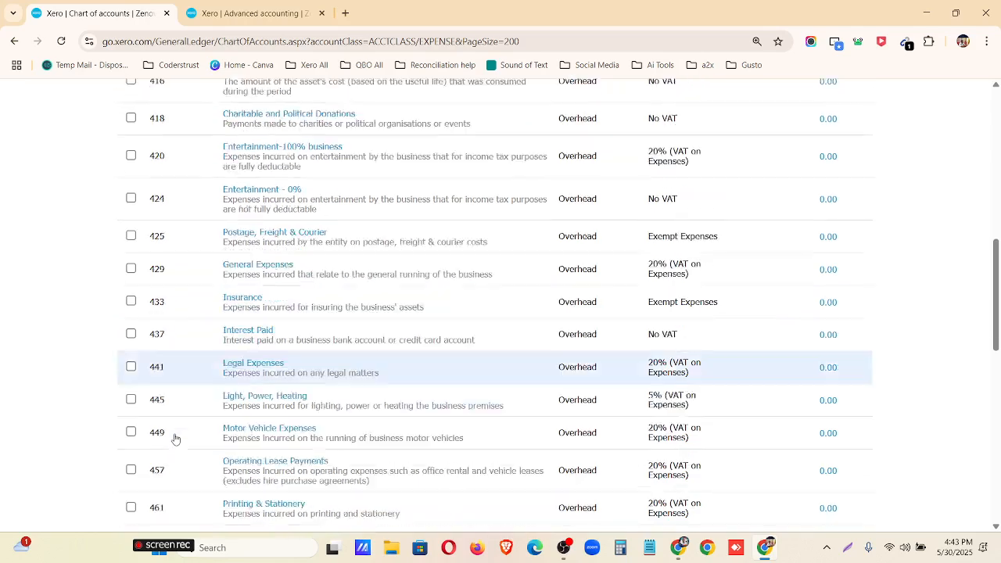
scroll(175, 439, down, 10)
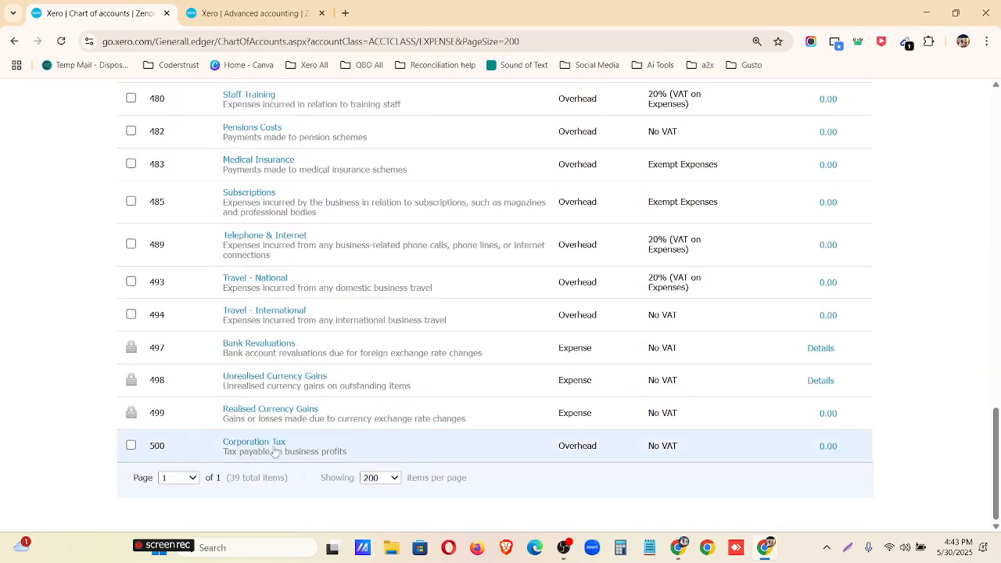
scroll(259, 454, up, 15)
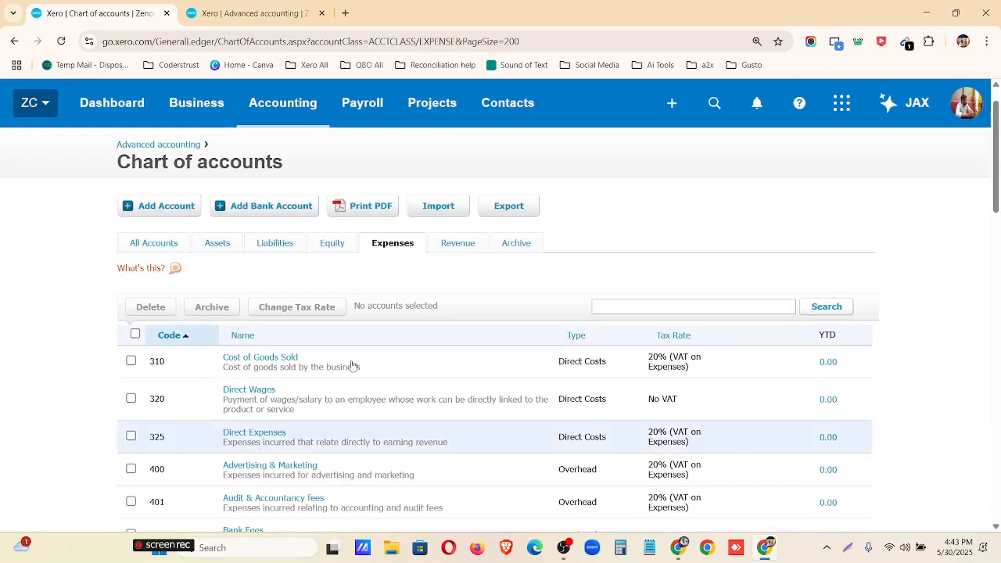
click(456, 243)
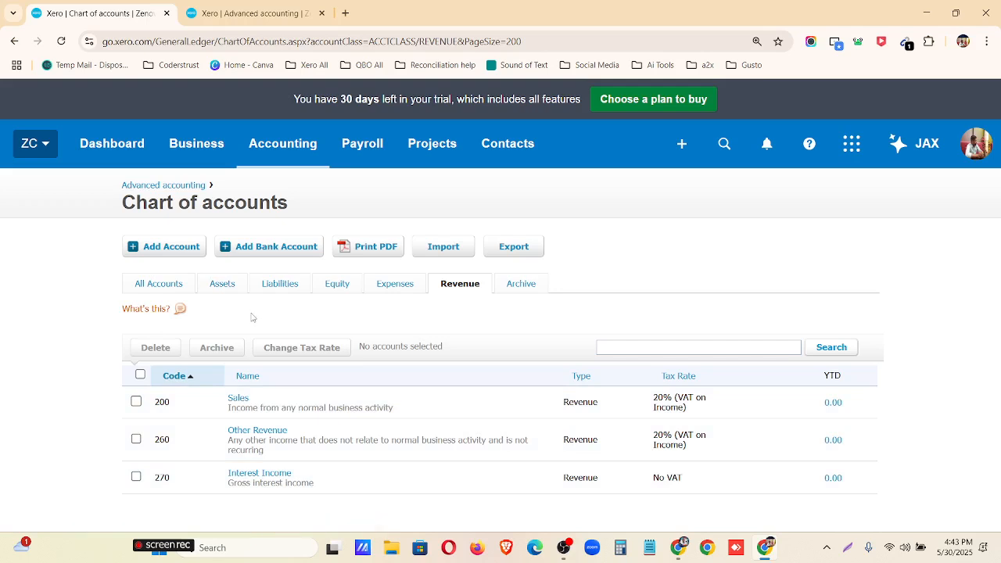
click(175, 288)
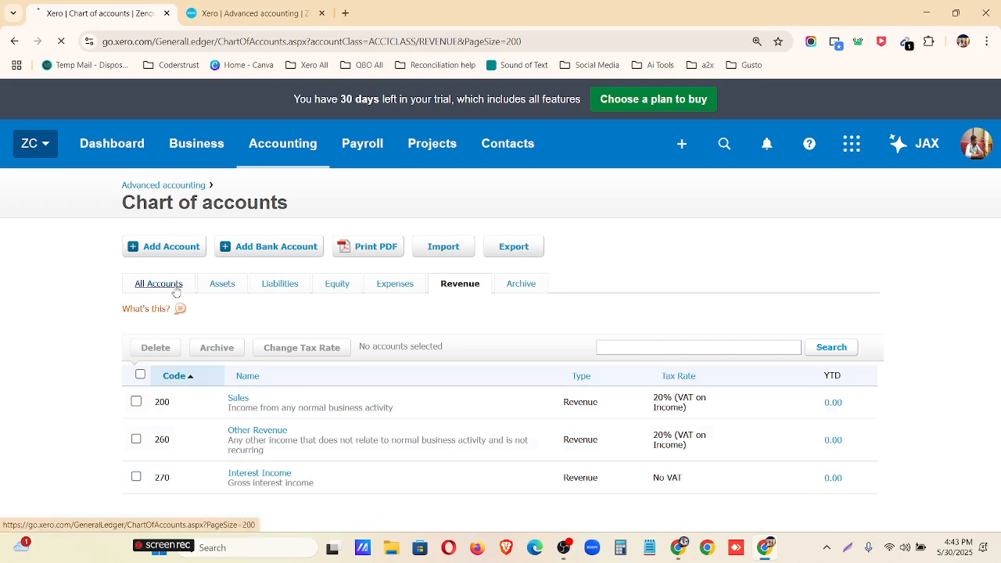
Switch to the Mentor Assignments document in Google Docs and read the Xero-Assignment-01 and Xero-Assignment-02 task lists
click(679, 548)
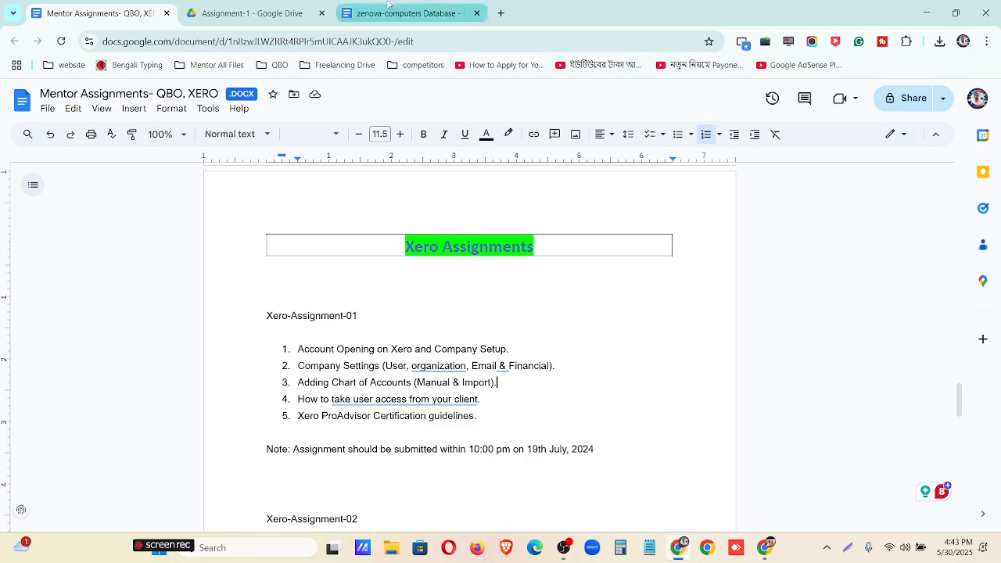
scroll(438, 448, down, 6)
scroll(439, 449, up, 2)
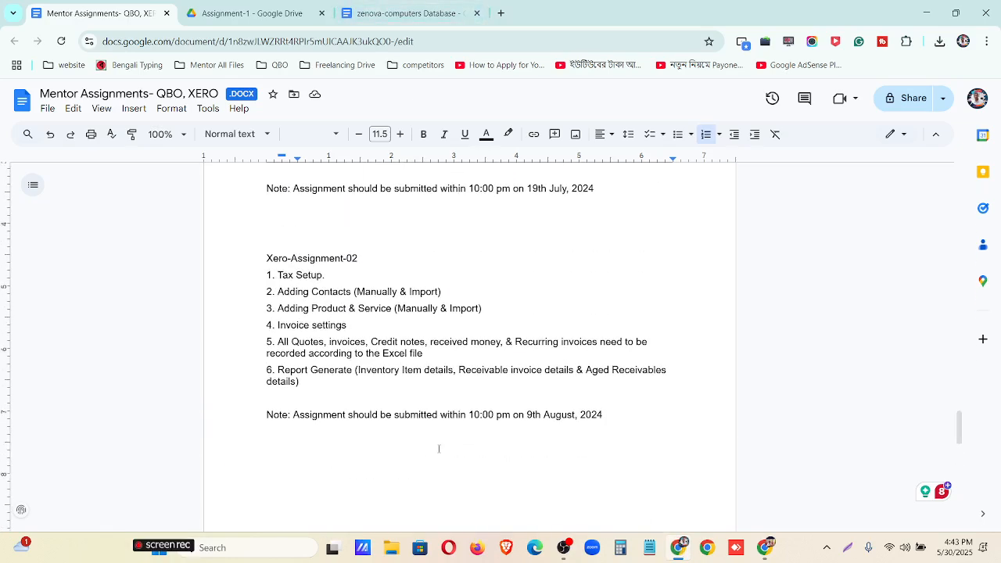
scroll(439, 408, up, 4)
scroll(439, 313, down, 1)
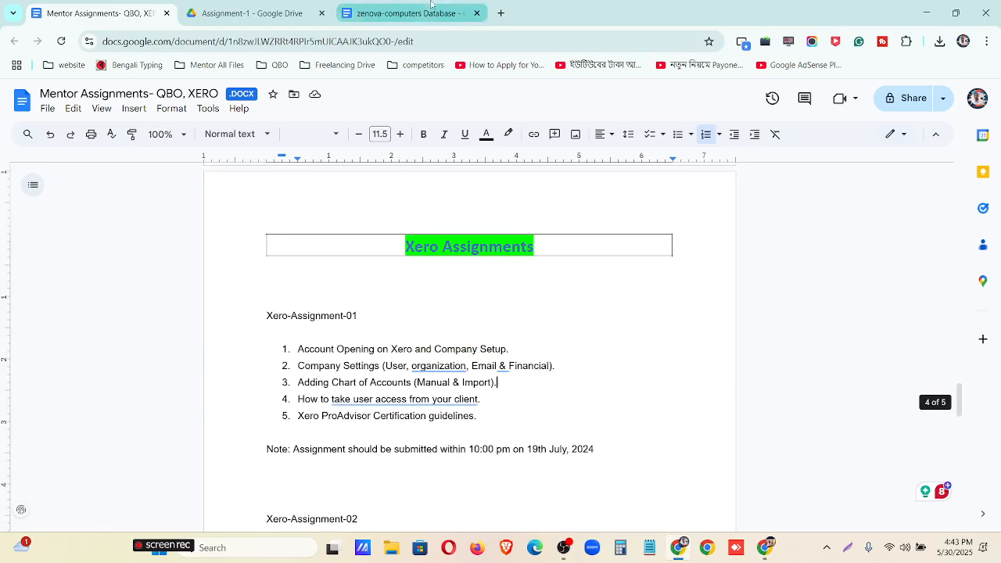
Open the zenova-computers Database document and examine its Q-2 Charts of Accounts section
click(428, 12)
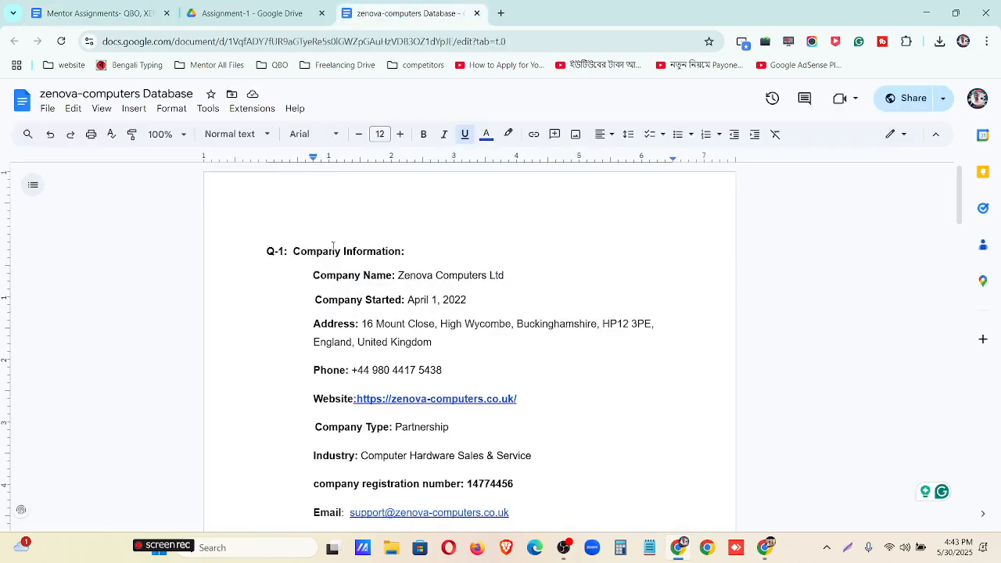
scroll(406, 294, down, 9)
scroll(412, 304, up, 3)
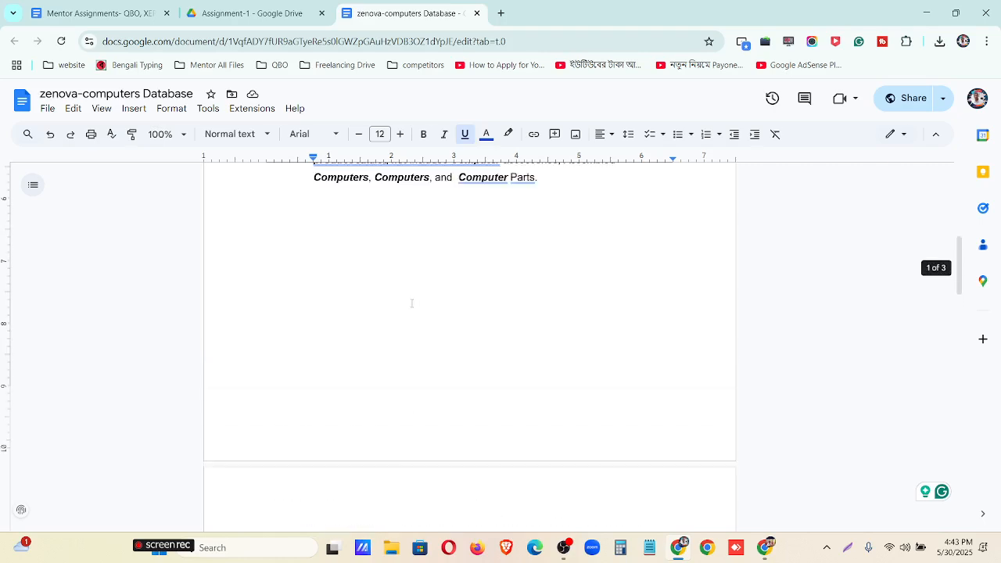
scroll(411, 303, down, 5)
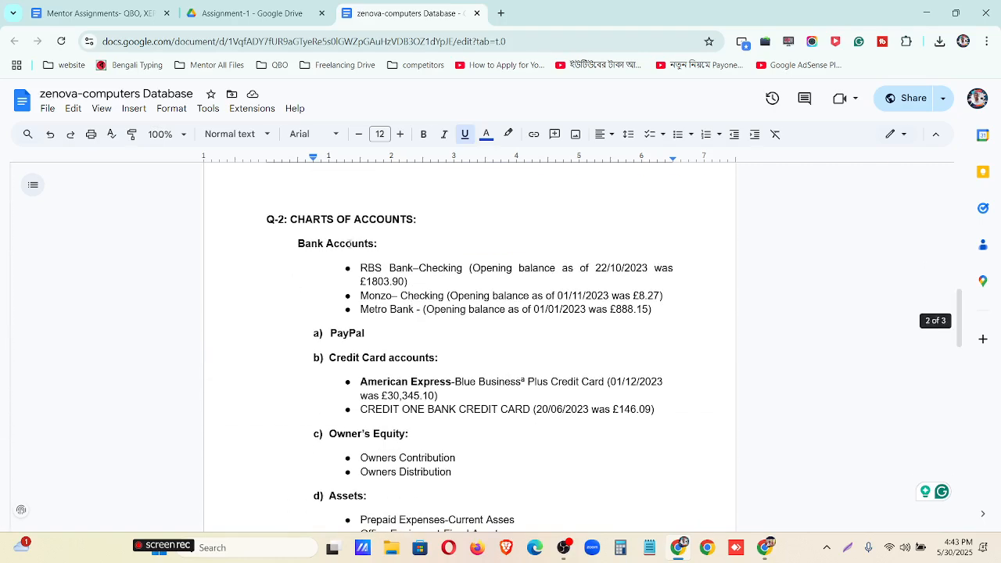
drag(269, 219, 469, 504)
scroll(482, 491, up, 7)
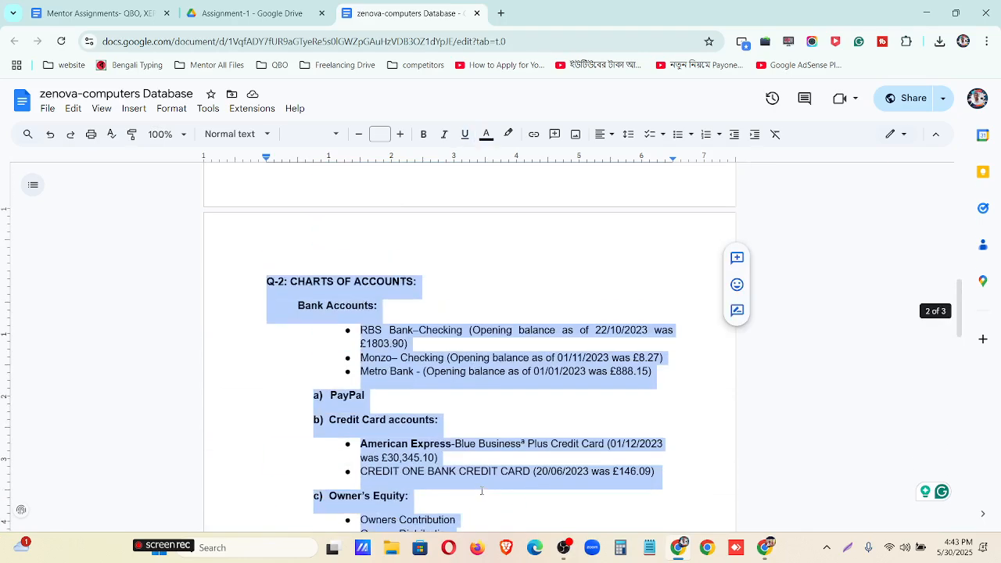
scroll(482, 490, up, 1)
click(458, 383)
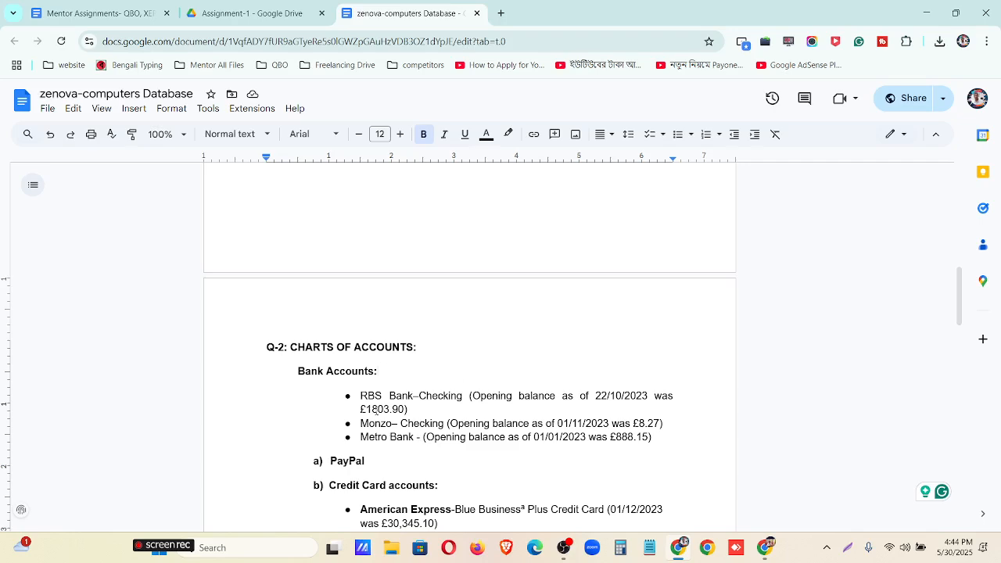
Enlarge the document page and highlight the RBS Bank–Checking name under Bank Accounts
key(ctrl+plus)
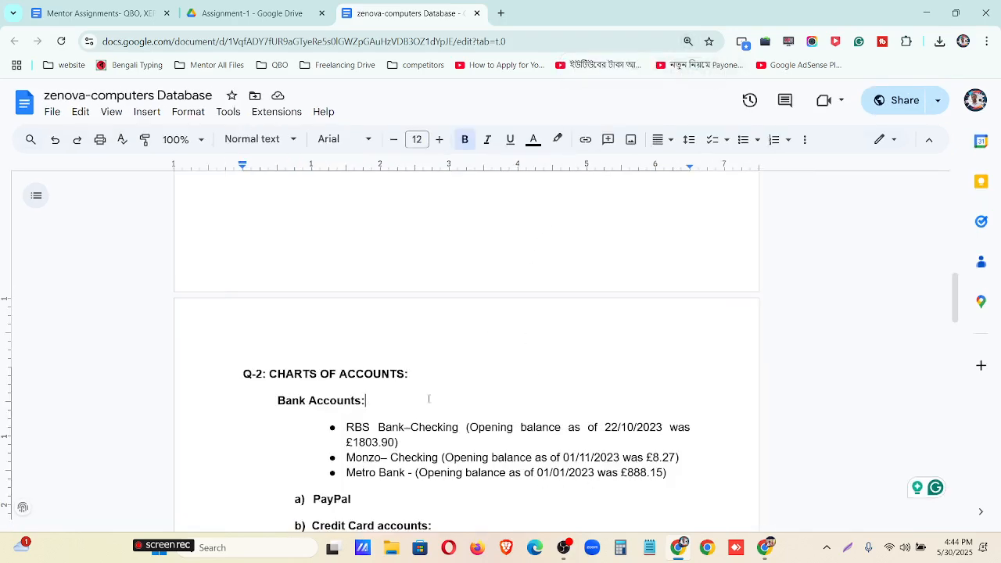
scroll(383, 388, down, 1)
drag(346, 362, 454, 363)
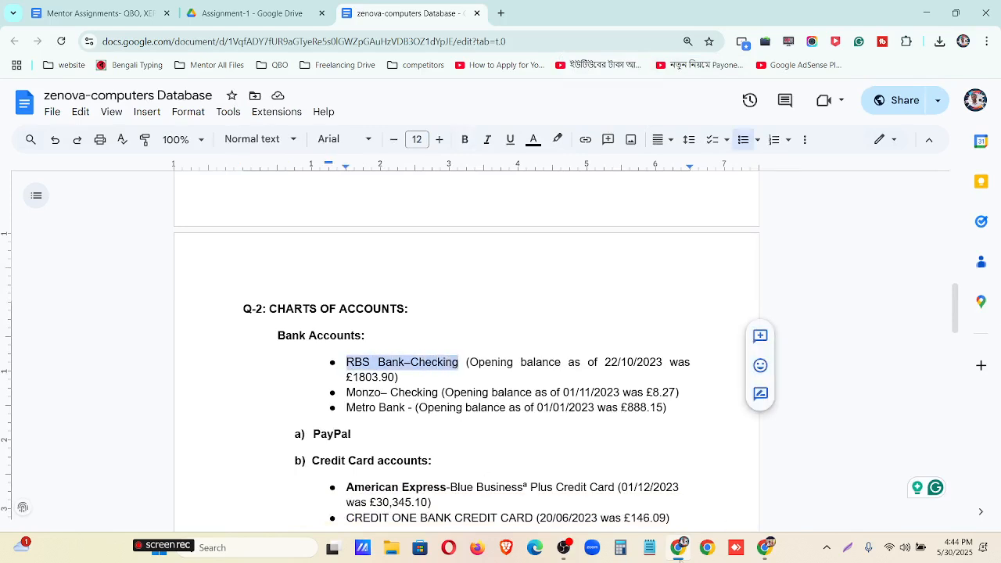
Switch to Xero, look through the popular UK banks, and start adding a bank account without a bank feed
click(771, 550)
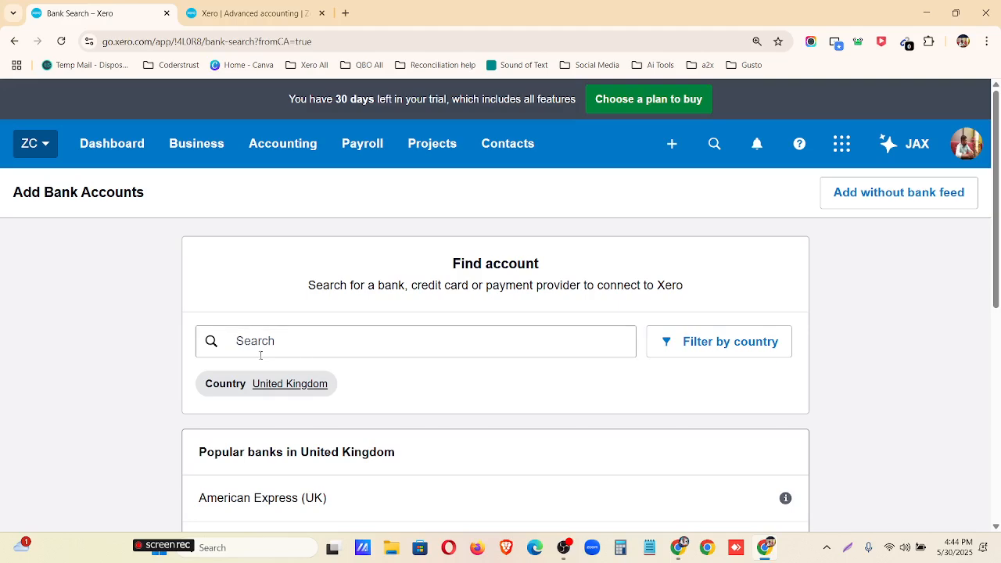
scroll(307, 373, down, 1)
scroll(307, 374, down, 2)
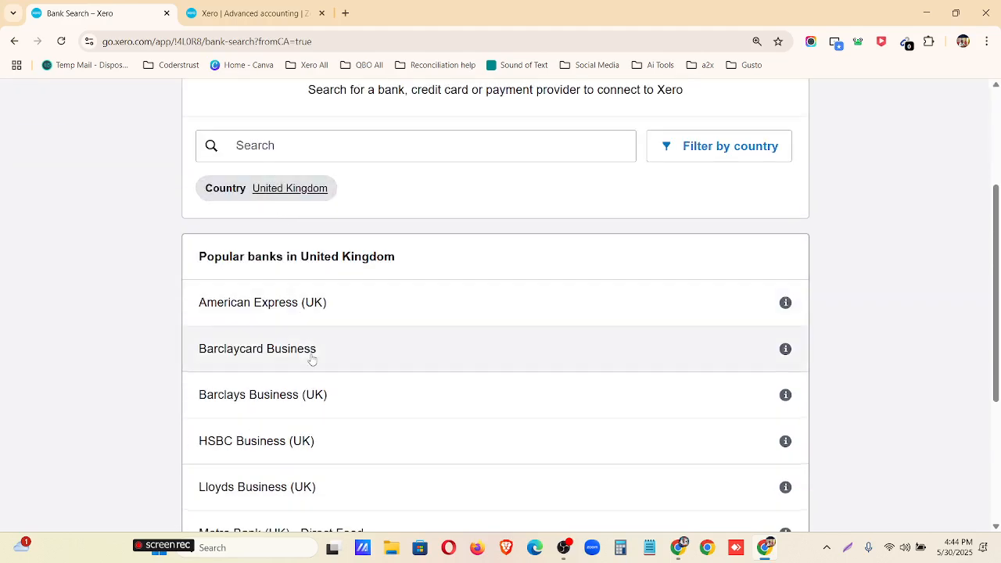
scroll(310, 358, down, 4)
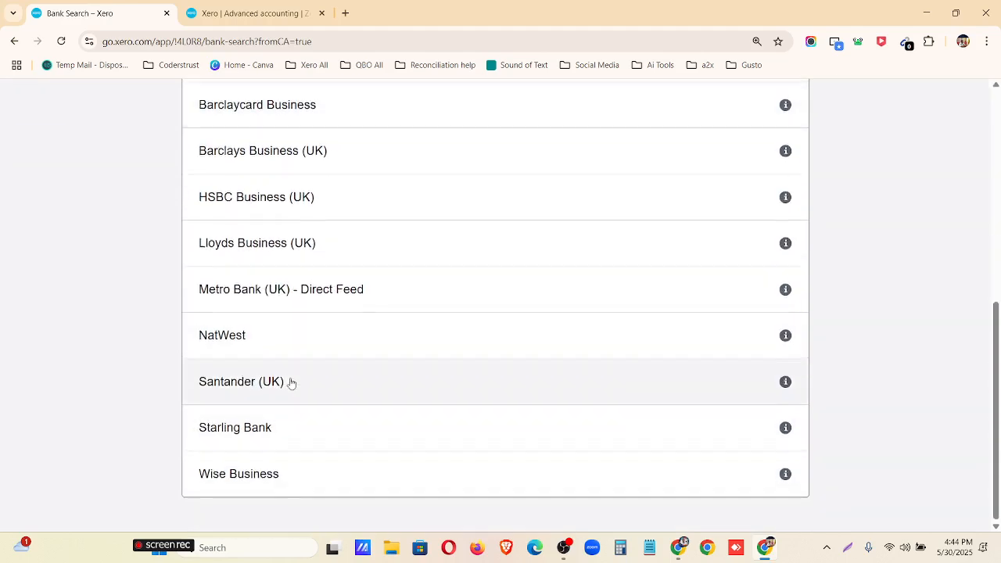
scroll(290, 383, up, 6)
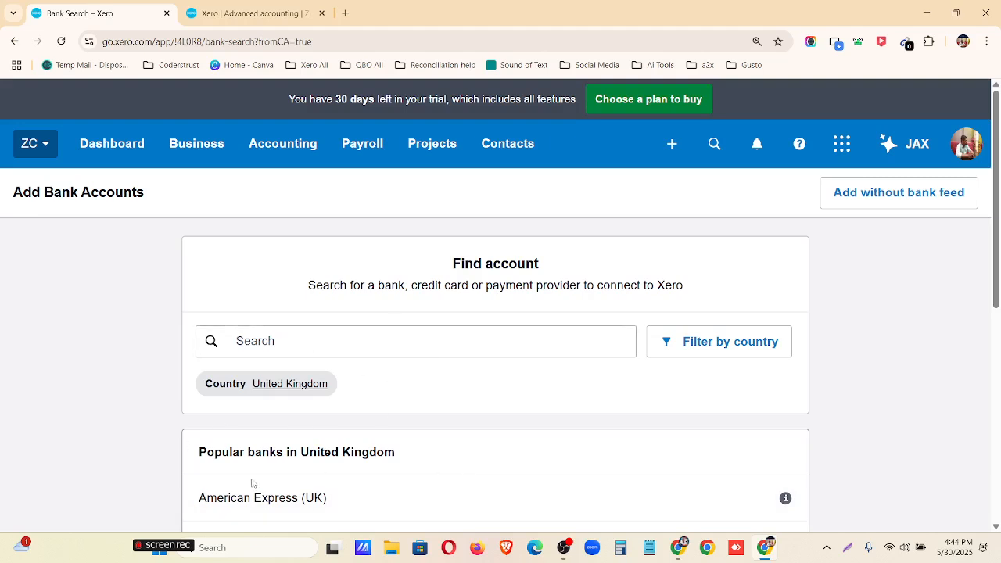
click(869, 203)
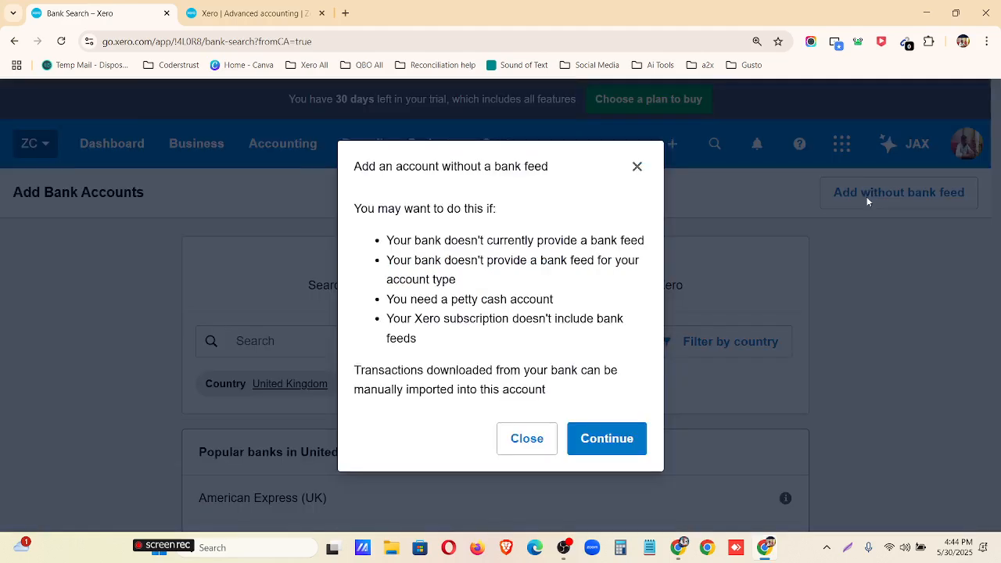
click(620, 442)
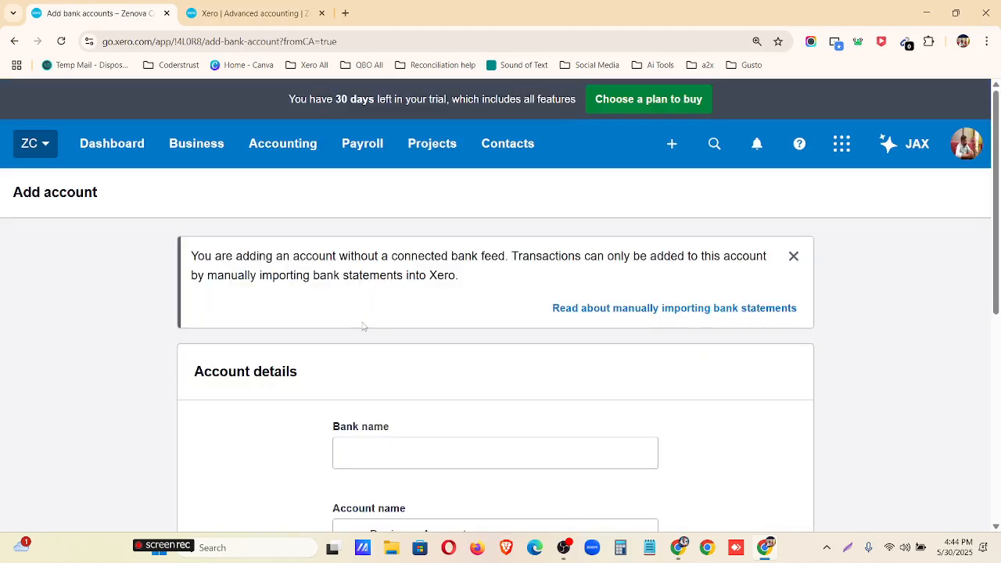
click(793, 255)
Enter RBS Bank as the bank name and RBS Bank–Checking as the account name
scroll(352, 321, down, 1)
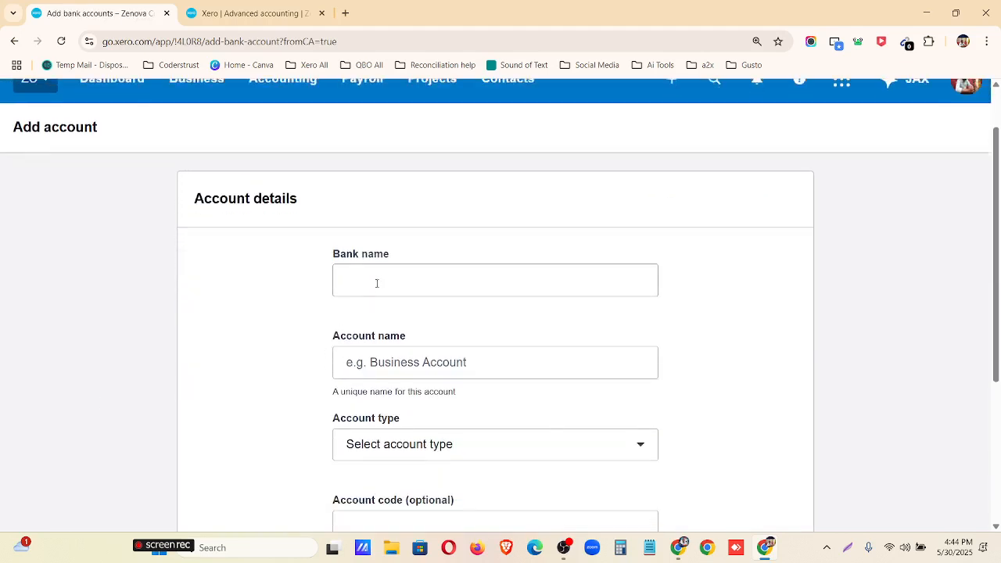
click(379, 280)
text(RBS Bank–Checking)
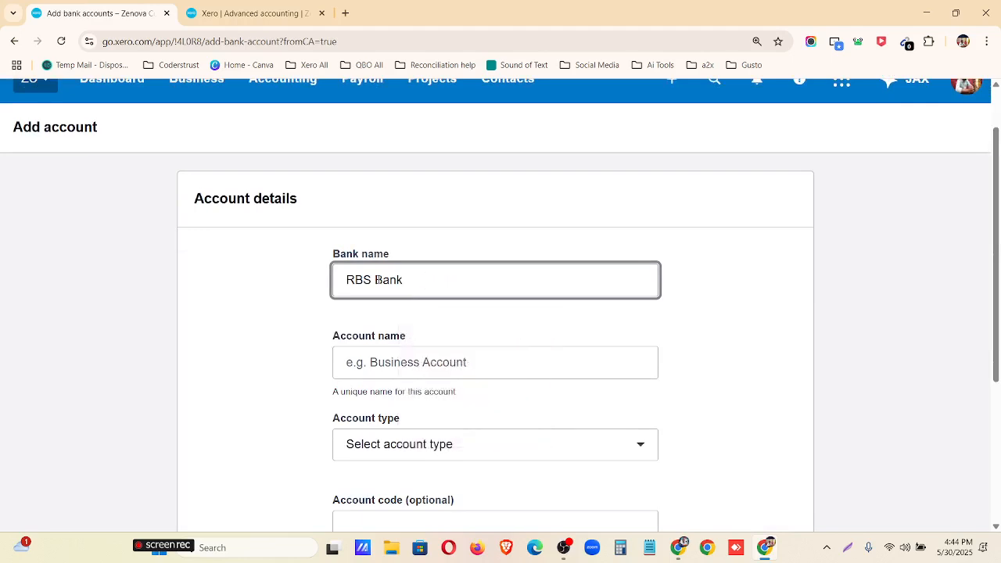
click(398, 363)
text(RBS Bank–Checking)
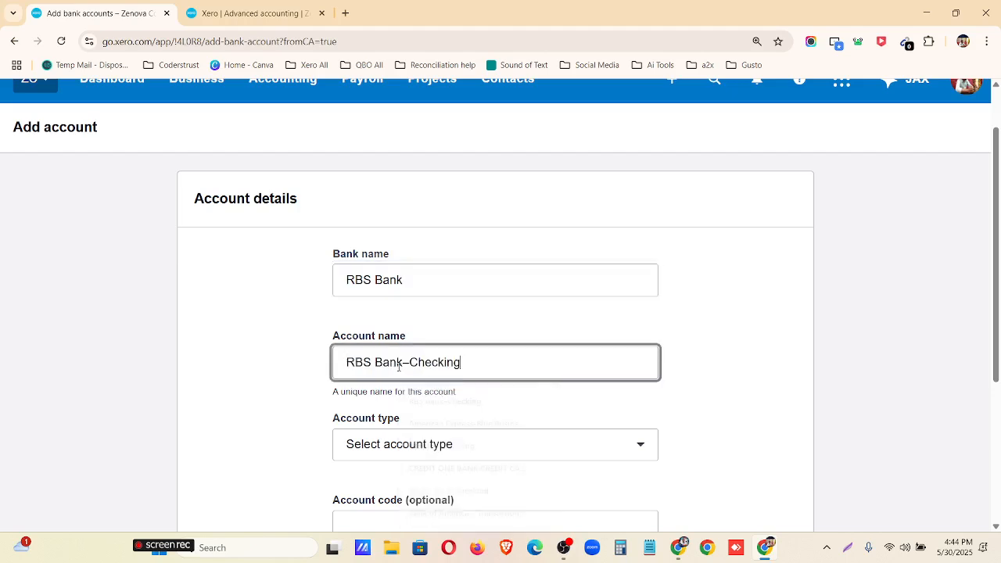
Choose Other as the account type and fill in the bank account number
scroll(398, 366, down, 2)
click(421, 317)
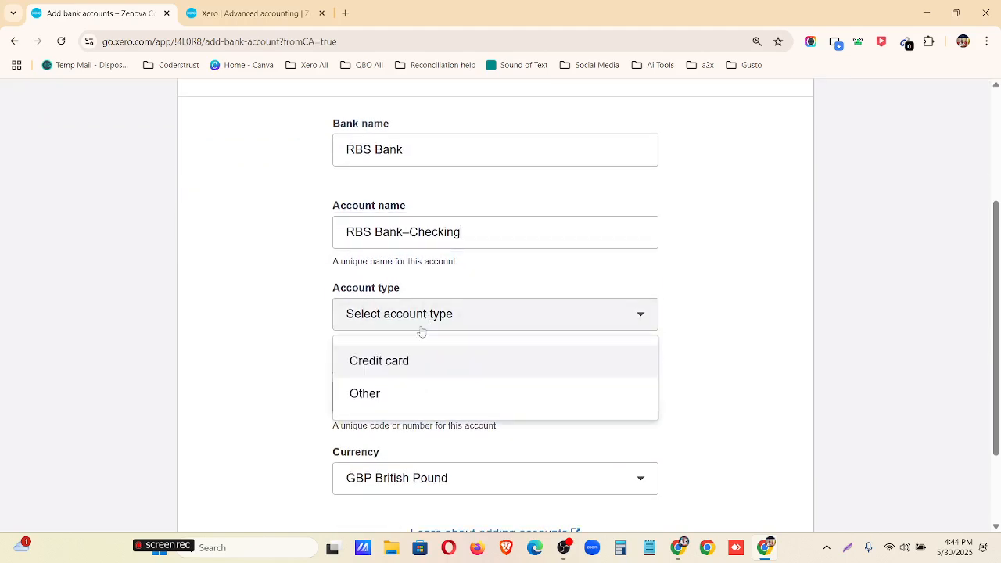
click(426, 400)
click(390, 392)
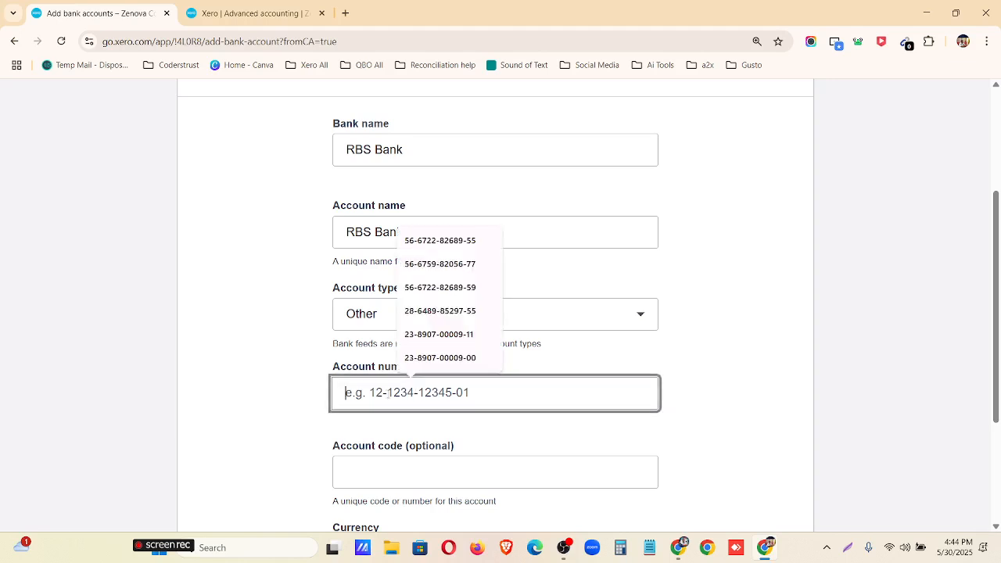
click(429, 314)
key(BackSpace)
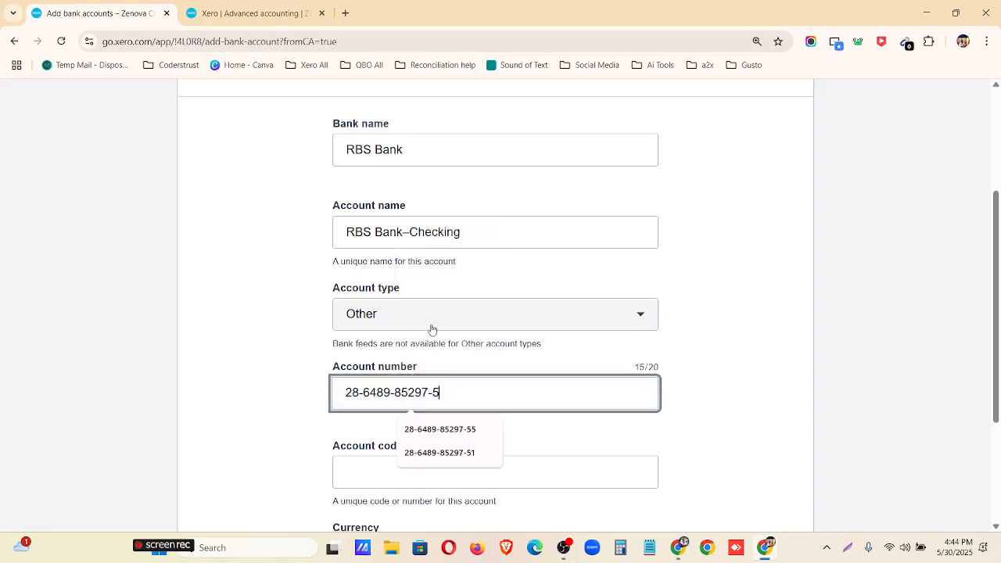
key(BackSpace)
text(52)
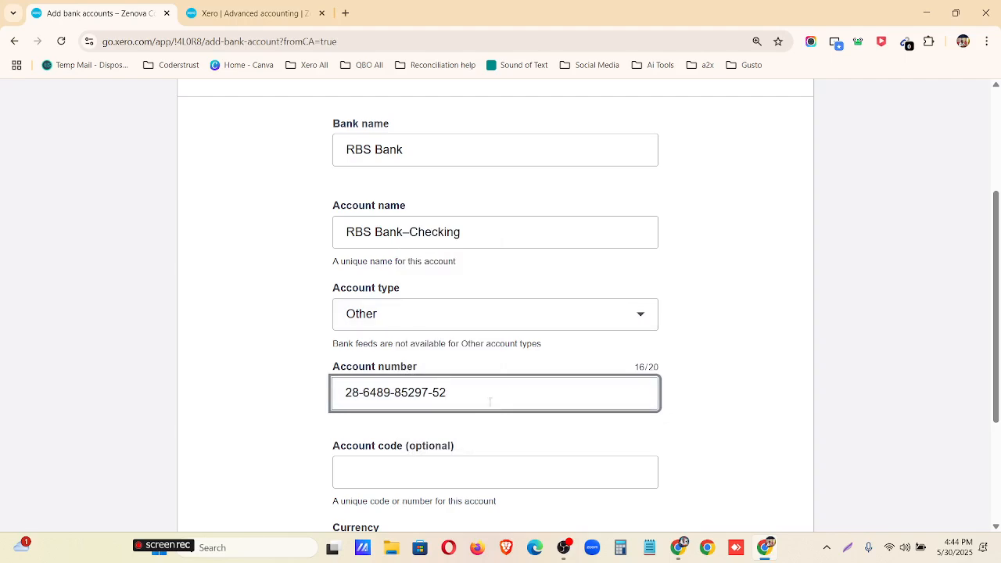
Open the Chart of accounts in the other Xero tab and check which codes the asset accounts use
scroll(432, 332, down, 2)
click(431, 339)
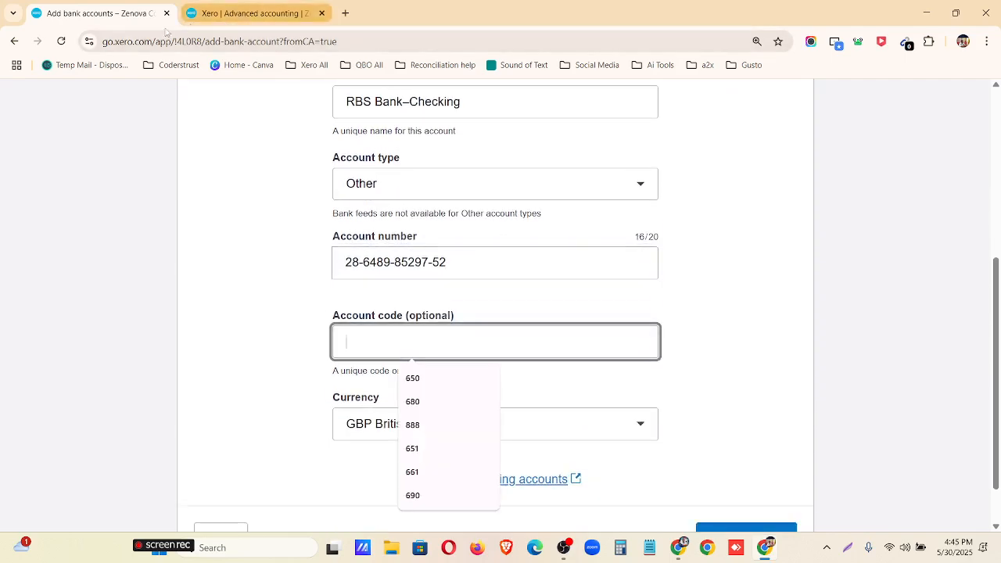
click(257, 11)
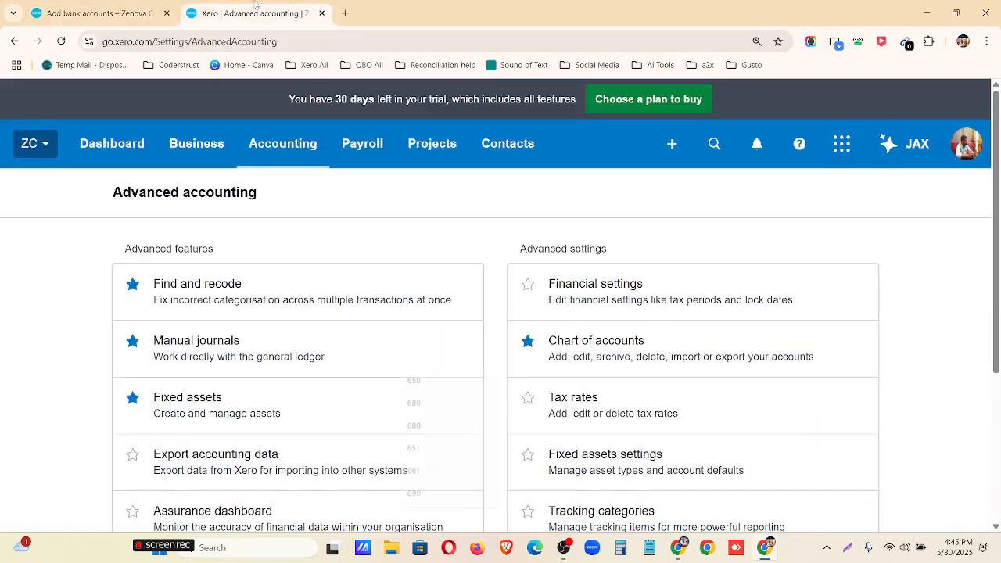
click(588, 359)
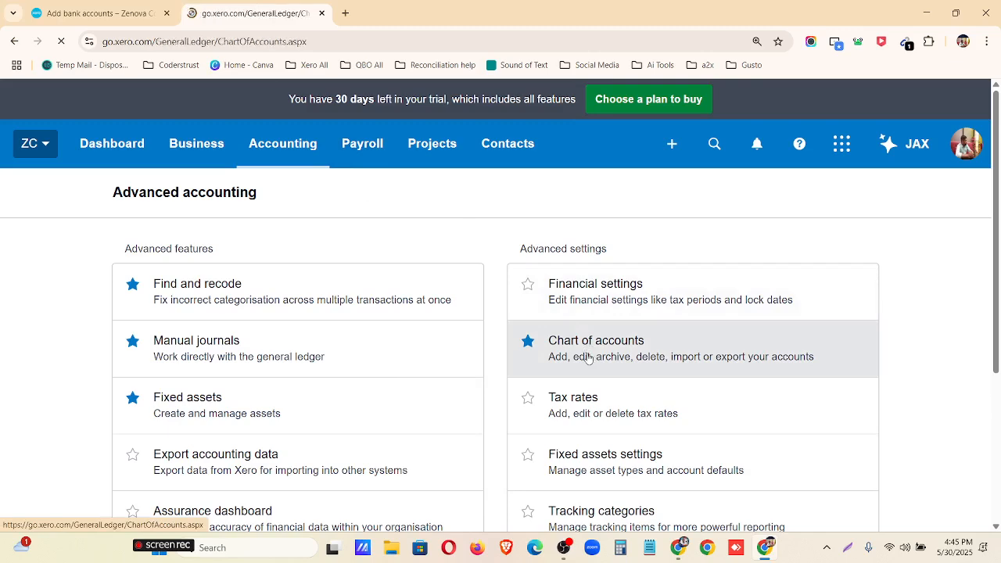
scroll(233, 252, down, 2)
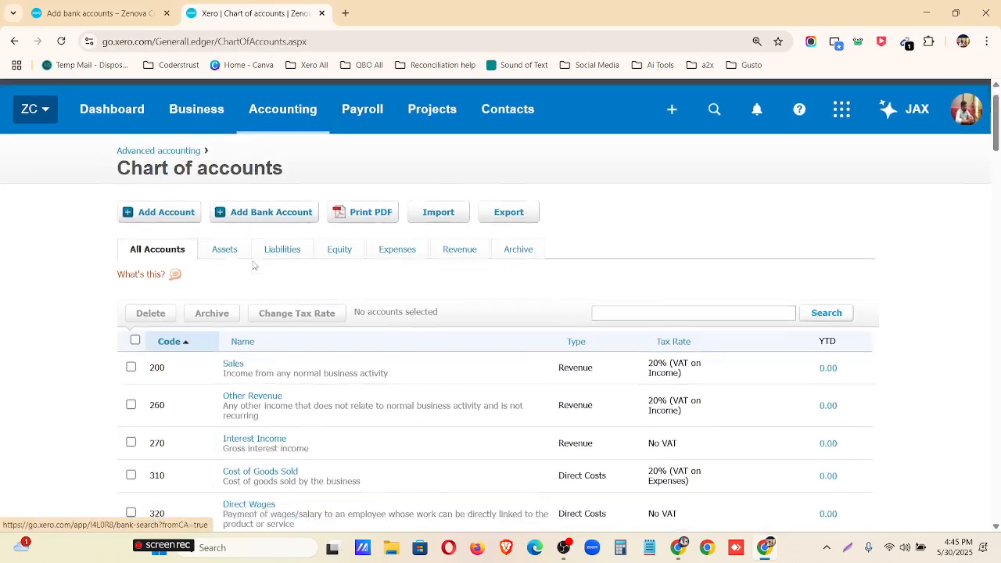
click(227, 153)
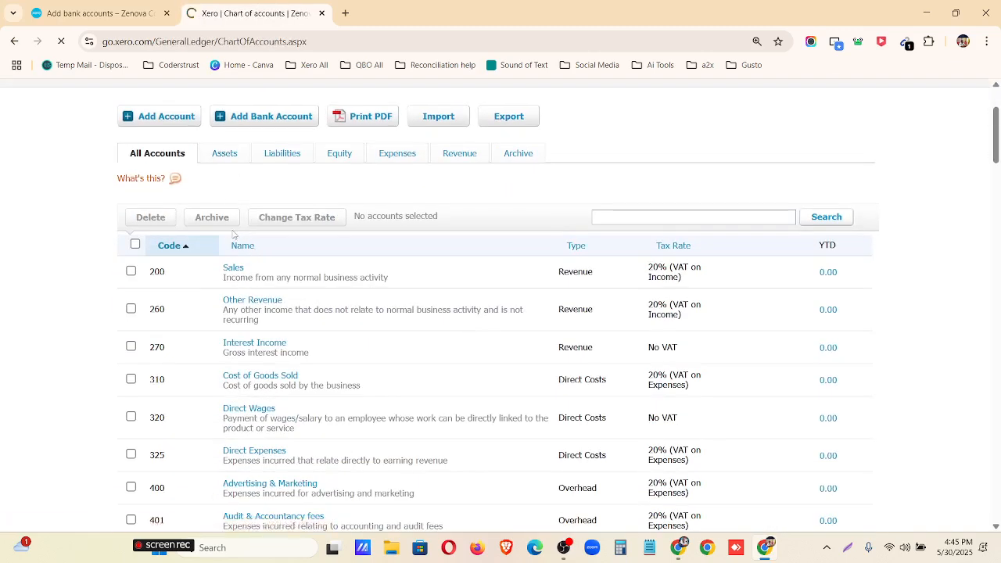
scroll(233, 340, down, 2)
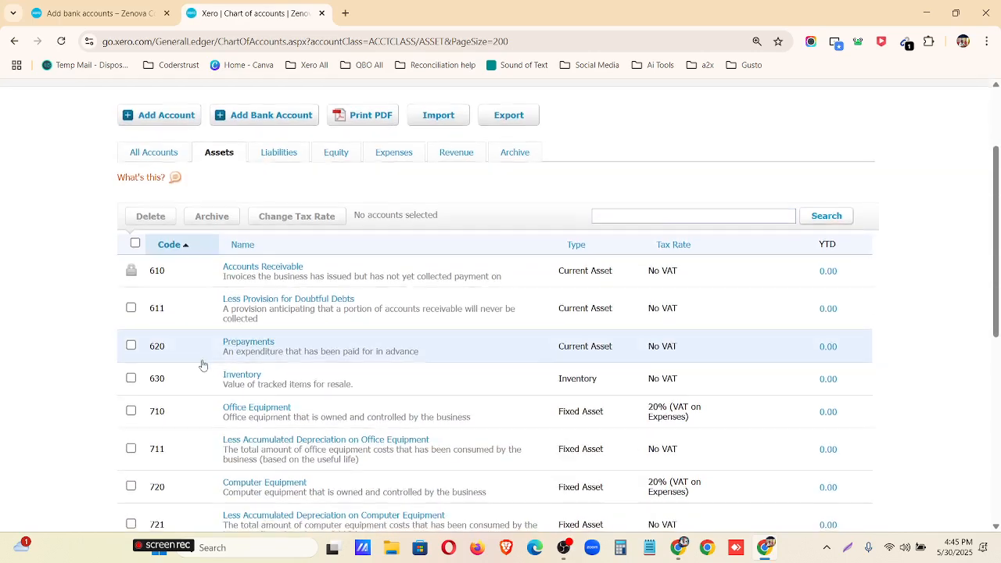
scroll(201, 362, down, 1)
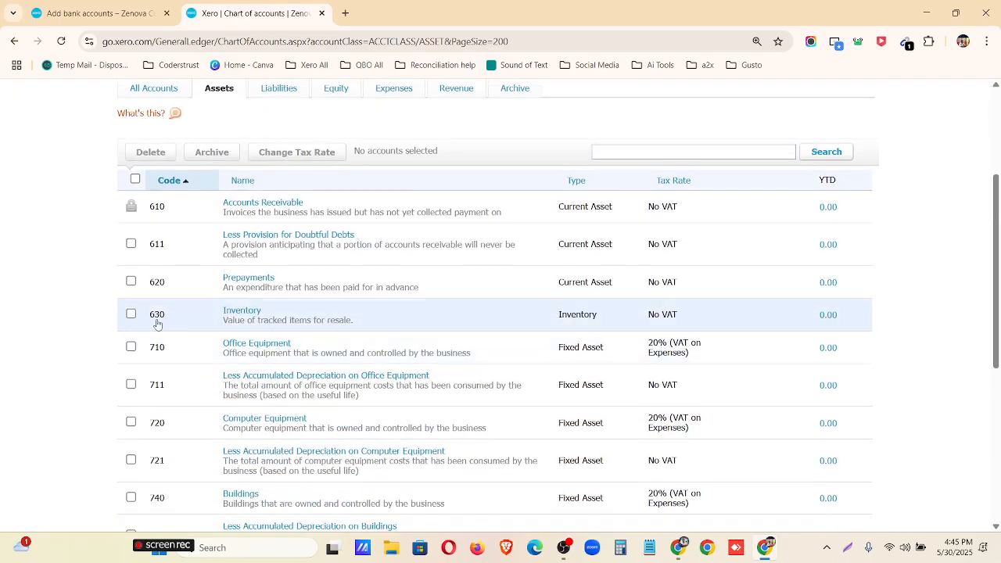
Return to the new bank account form, set the account code to 640, and save the account
click(69, 10)
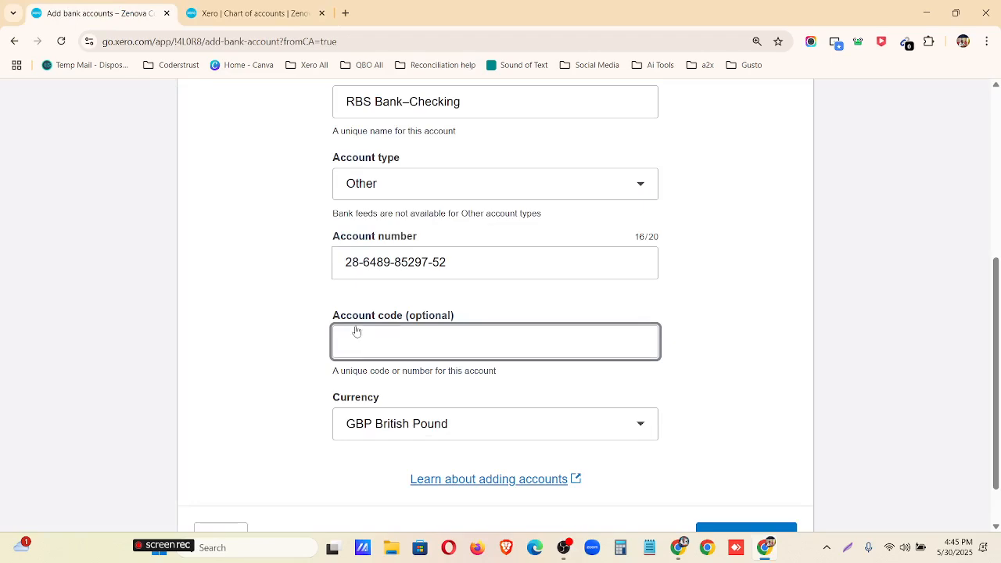
text(641)
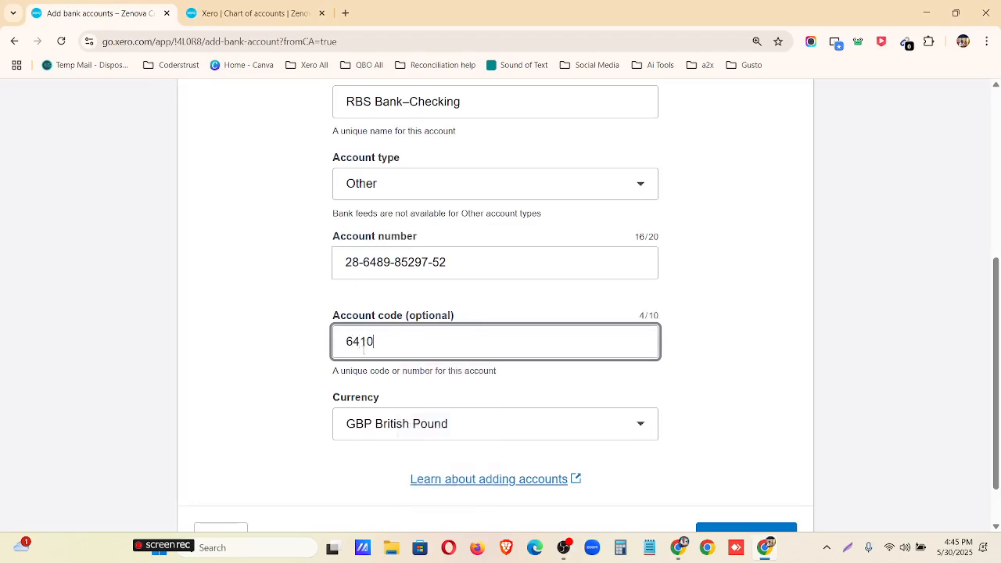
text(0)
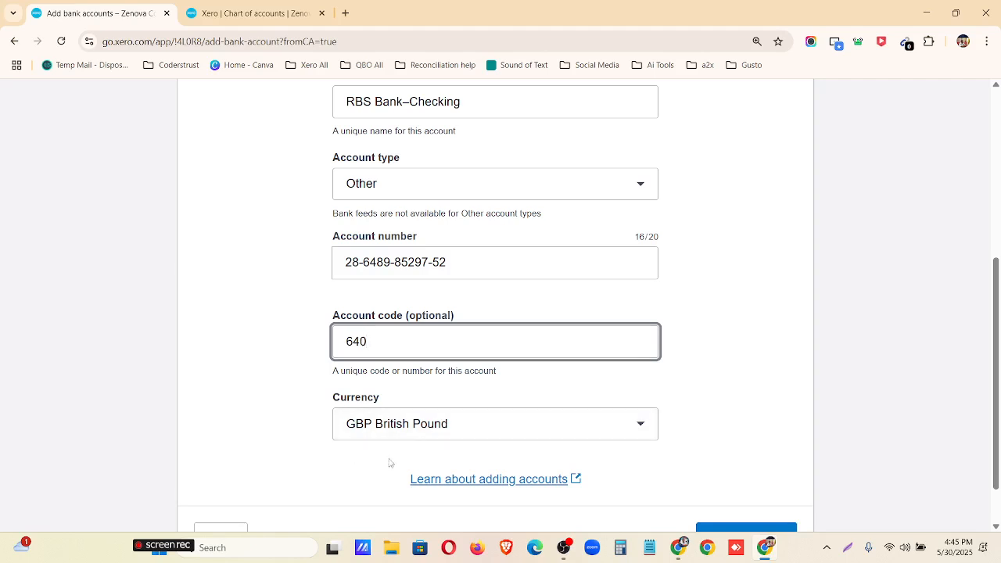
scroll(389, 462, down, 1)
click(740, 491)
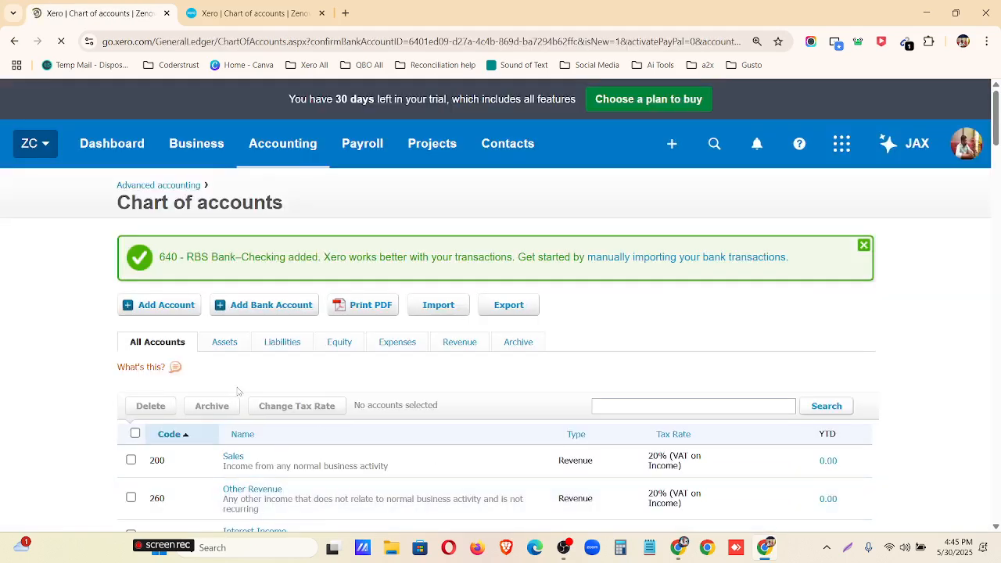
Check the Assets accounts for the new RBS Bank–Checking entry
scroll(220, 231, down, 2)
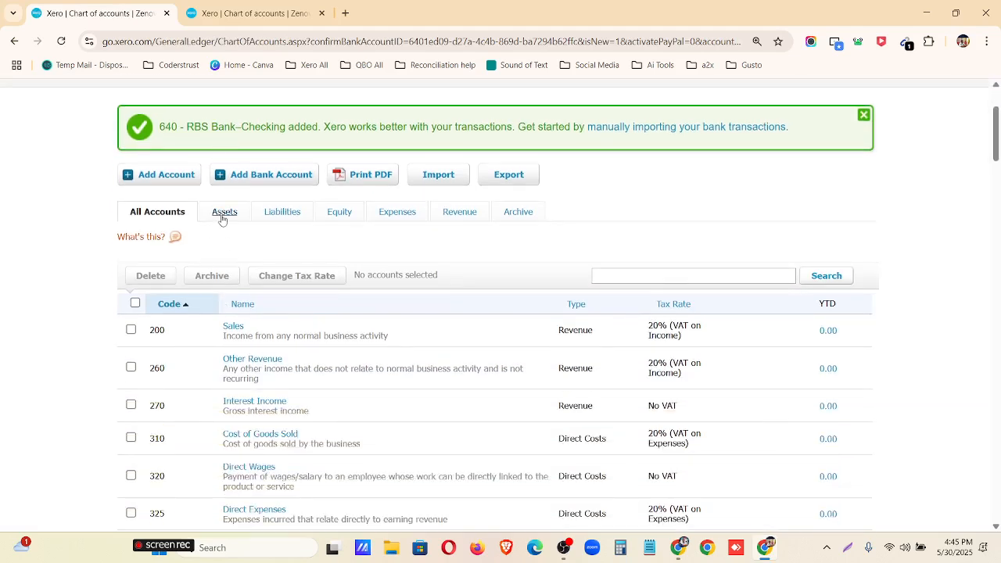
click(223, 214)
scroll(163, 412, down, 1)
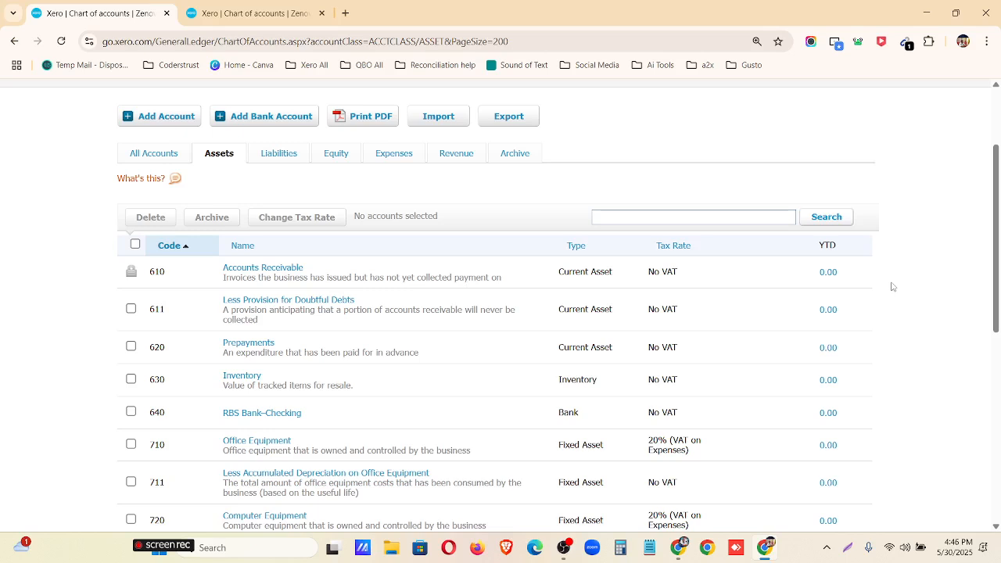
scroll(569, 368, up, 3)
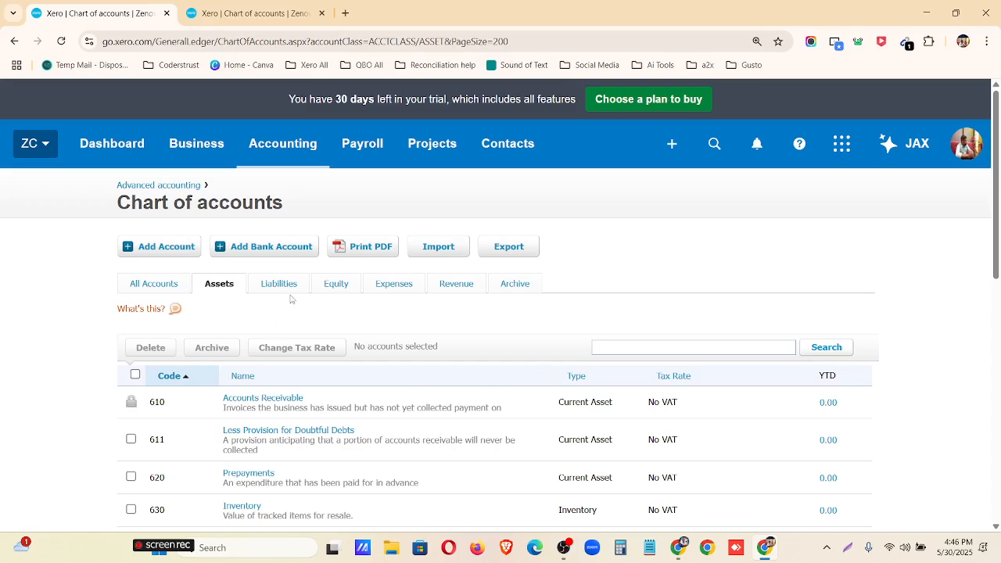
Open Advanced accounting in the other Xero tab and look over its settings down to Conversion balances
key(ctrl+Tab)
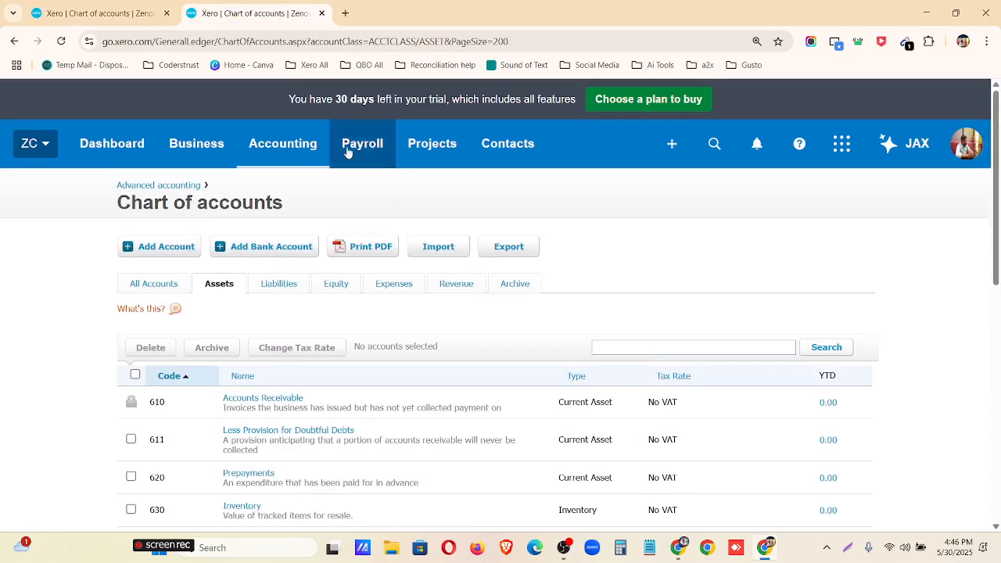
click(307, 149)
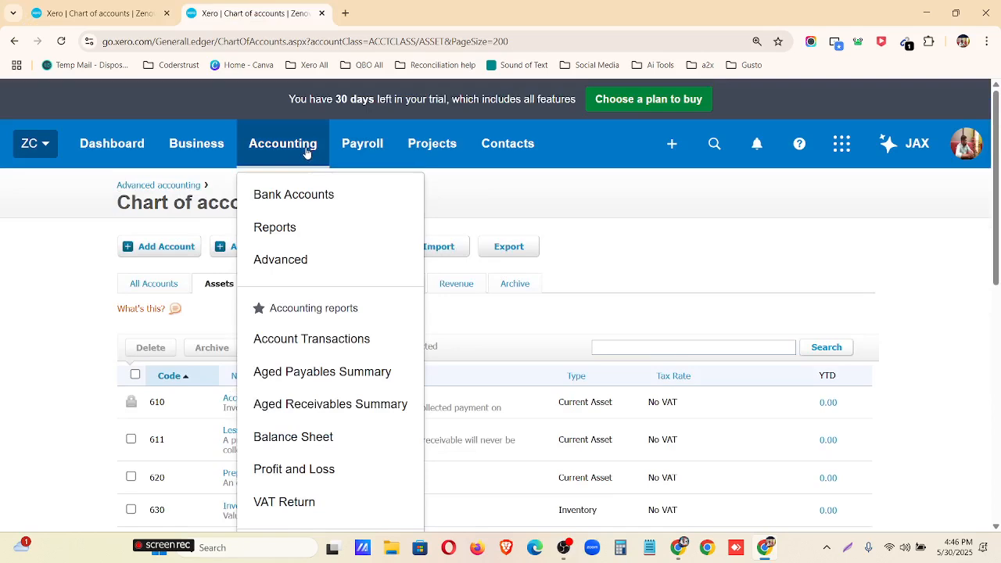
click(327, 259)
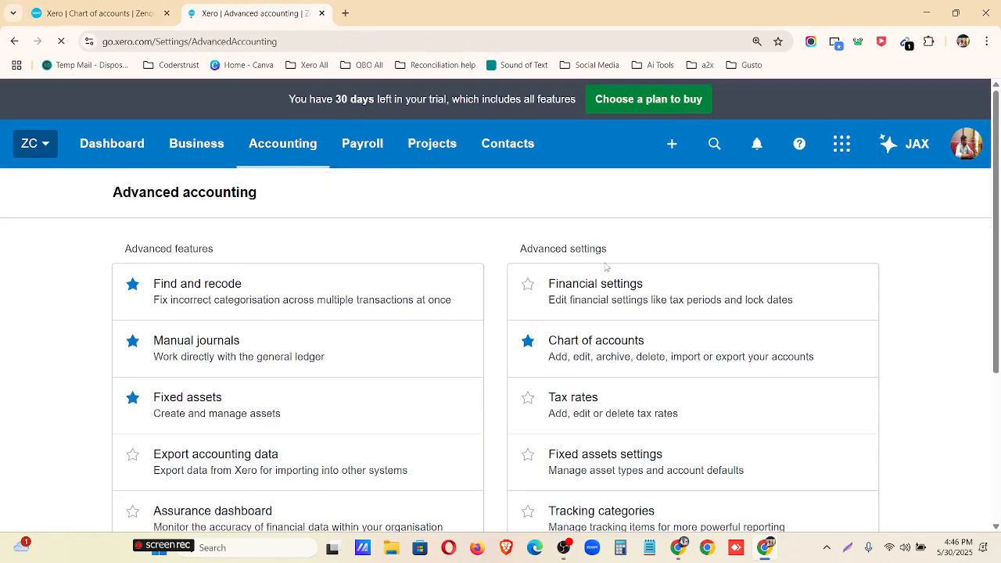
scroll(626, 313, down, 3)
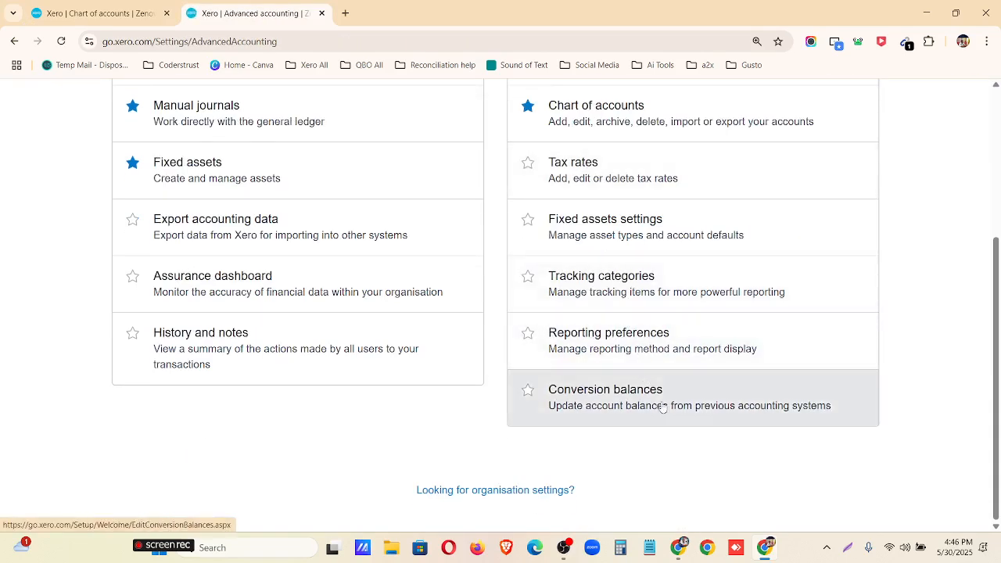
scroll(663, 407, up, 3)
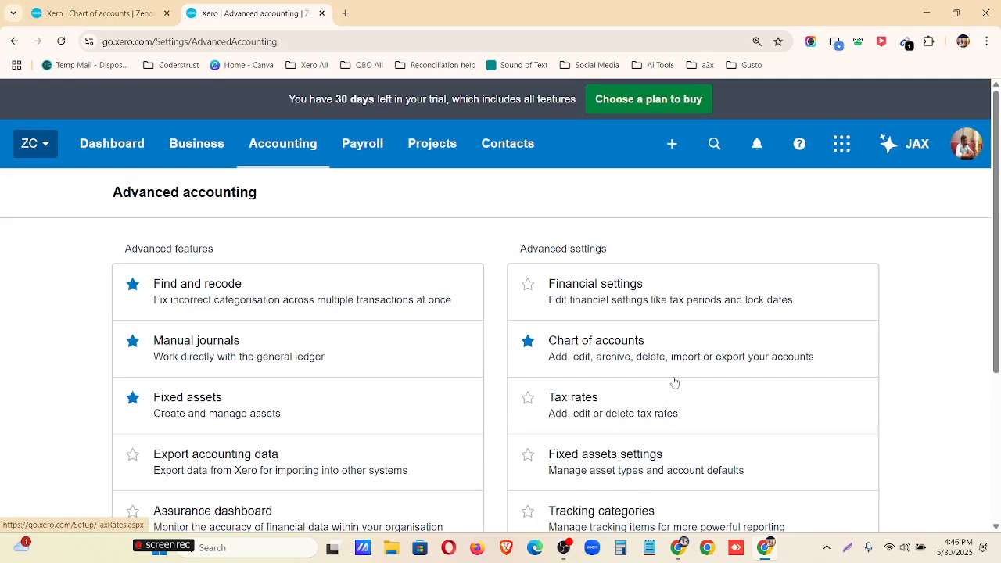
Look through the options for creating new records, close them, and locate the Conversion balances setting
click(672, 146)
scroll(618, 356, down, 2)
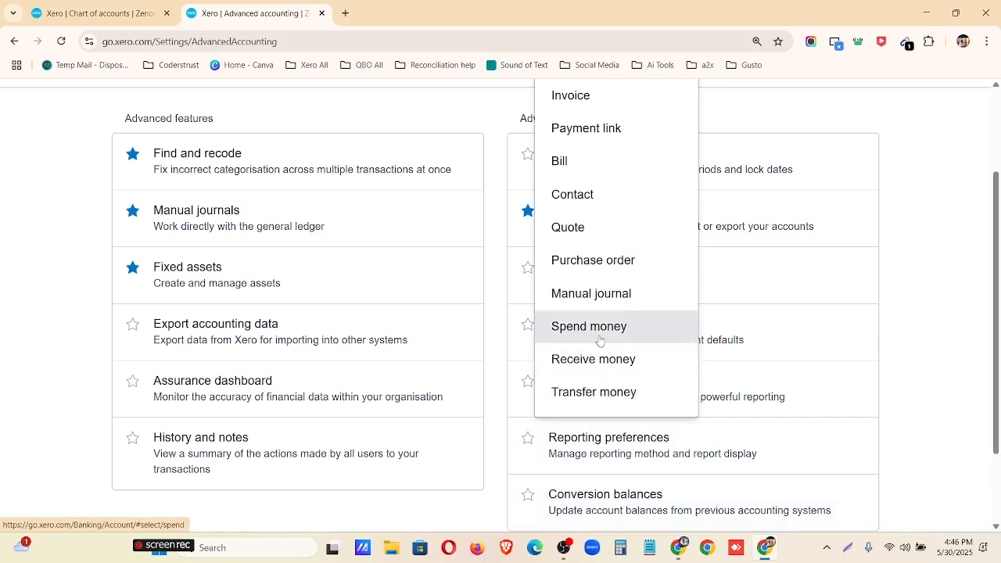
click(930, 393)
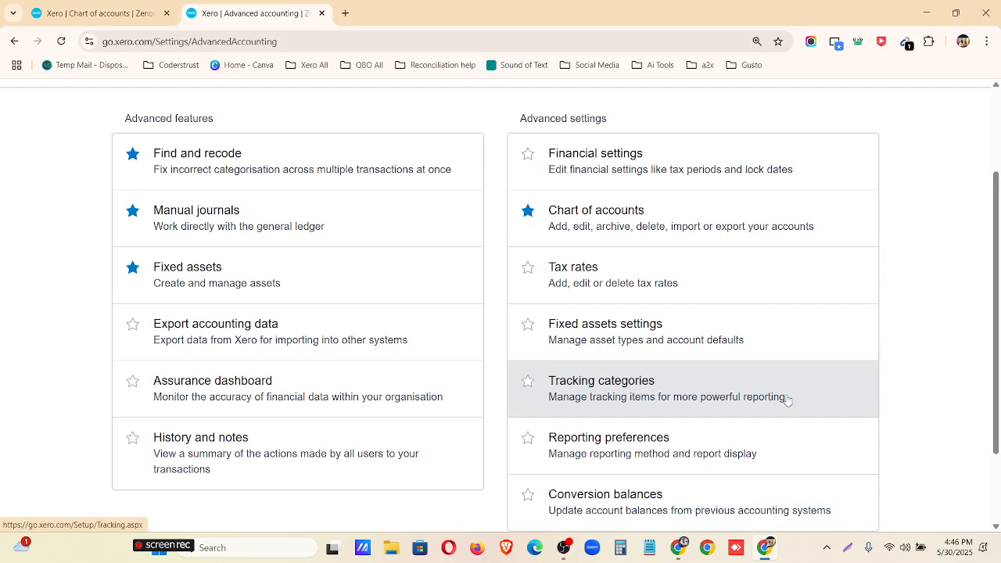
scroll(782, 397, down, 1)
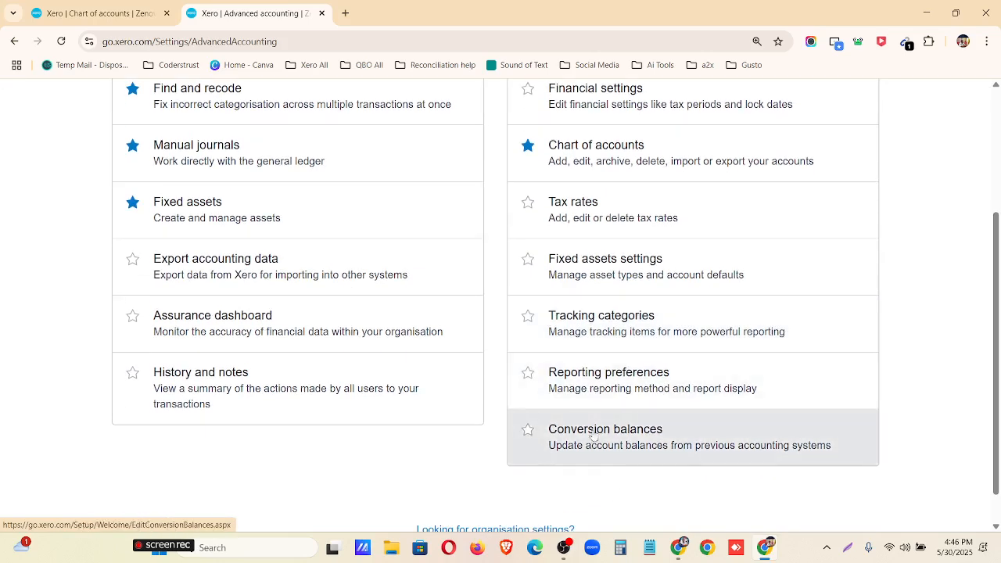
Open the options for creating new records and consult the RBS Bank–Checking opening balance in the zenova-computers Database document
click(621, 462)
scroll(593, 447, up, 1)
scroll(595, 452, down, 1)
scroll(596, 456, up, 3)
click(671, 144)
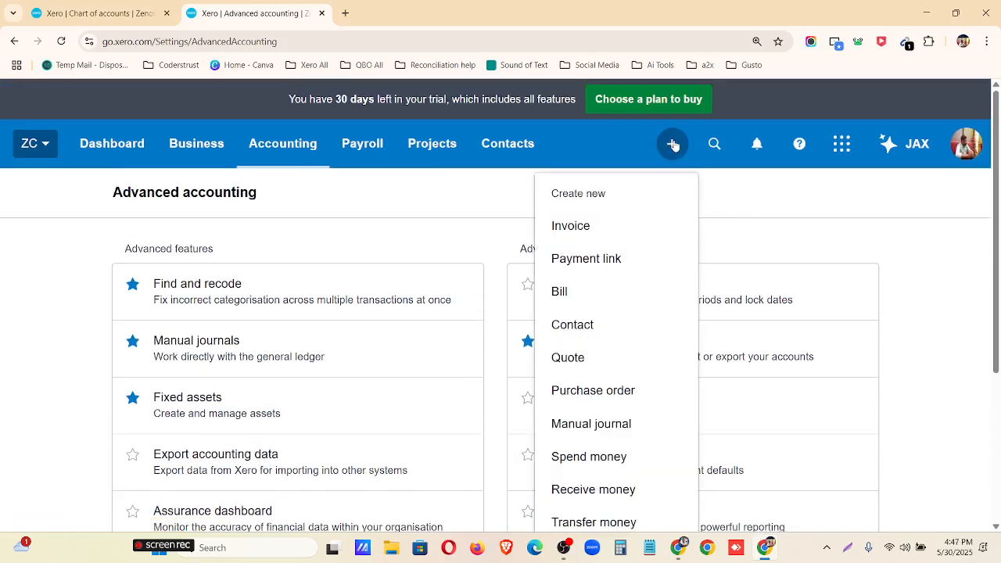
scroll(658, 375, down, 1)
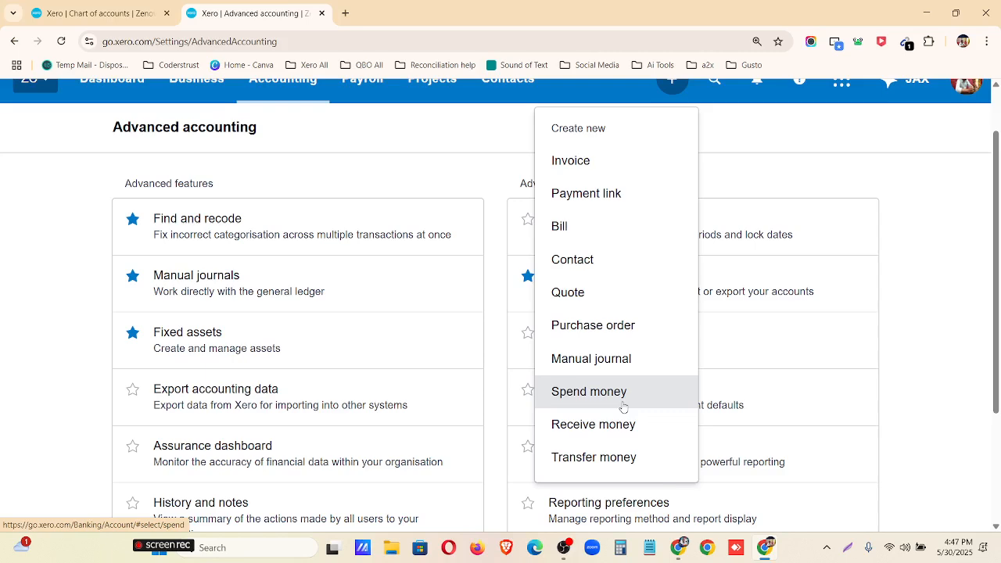
mouse_move(679, 548)
click(678, 473)
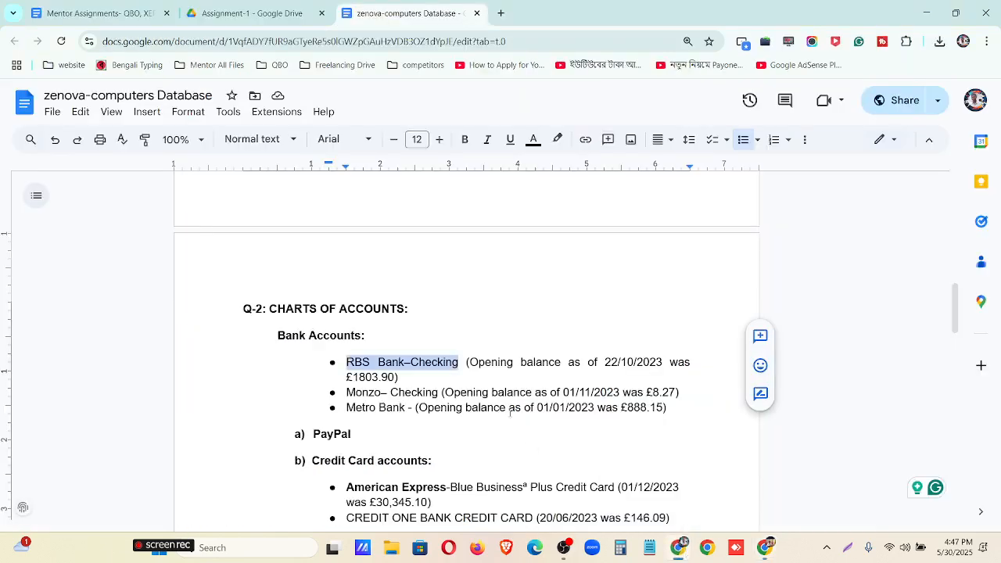
click(679, 547)
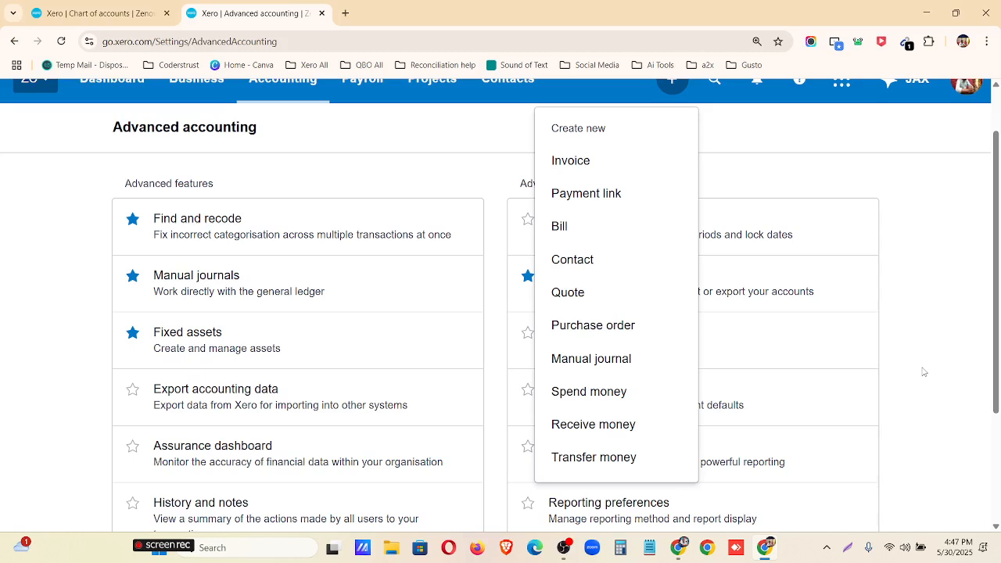
Start a new Receive Money transaction in Xero for the RBS Bank–Checking account
click(617, 432)
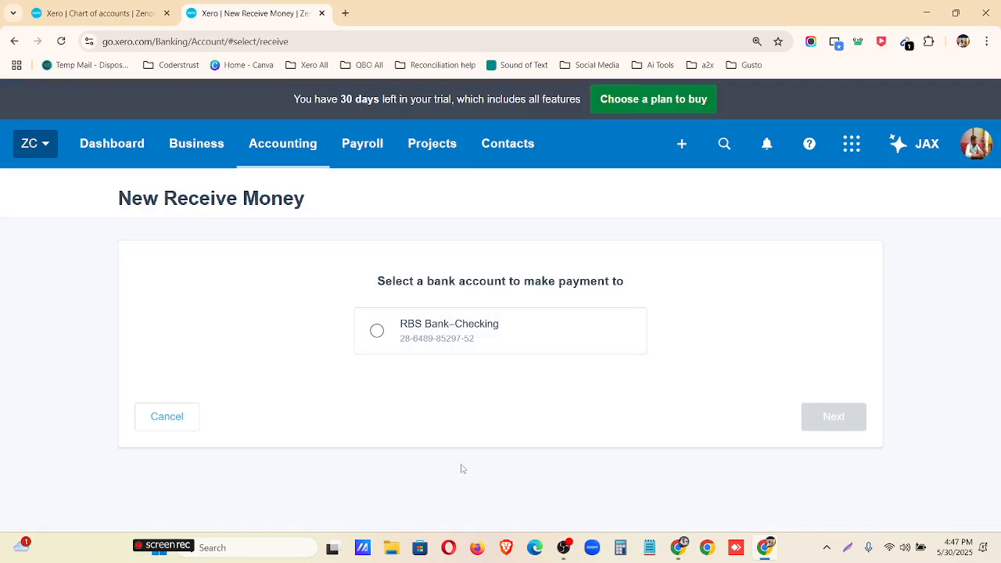
click(431, 342)
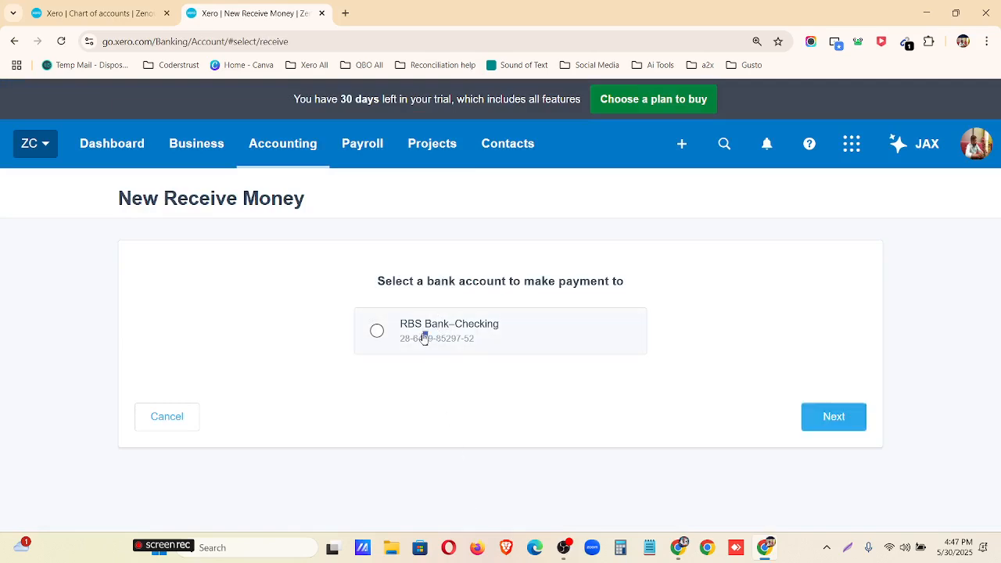
click(846, 428)
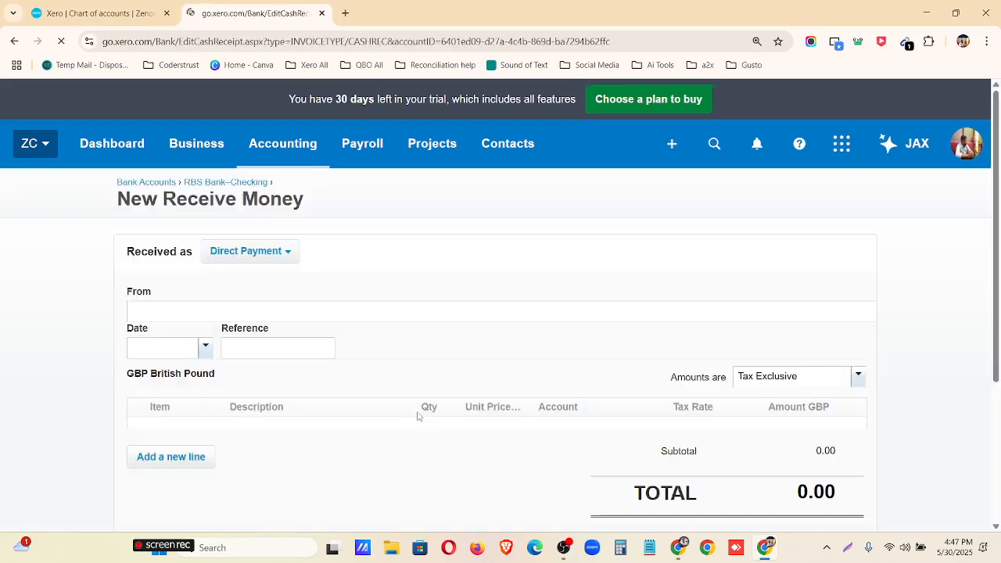
key(ctrl+minus)
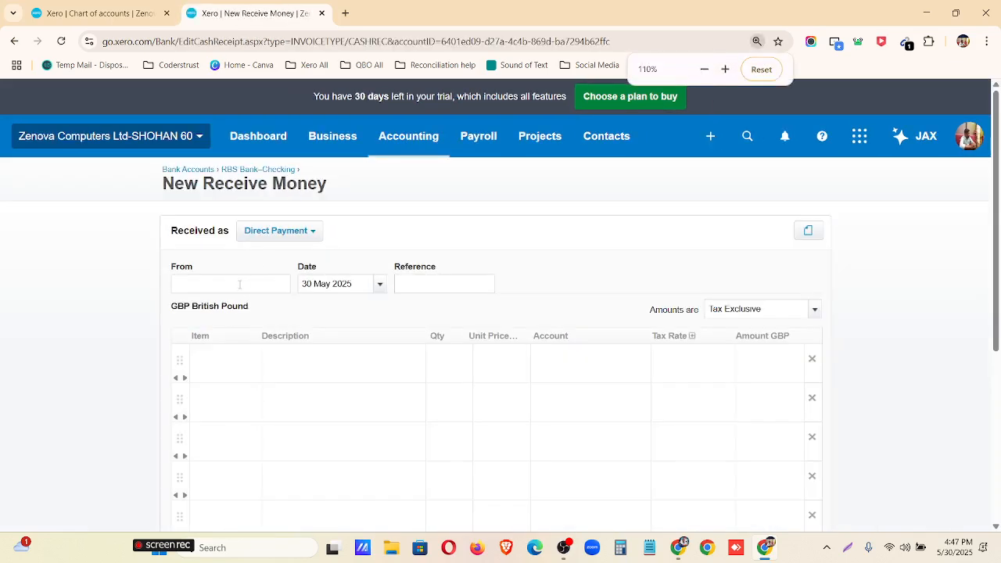
text(owner)
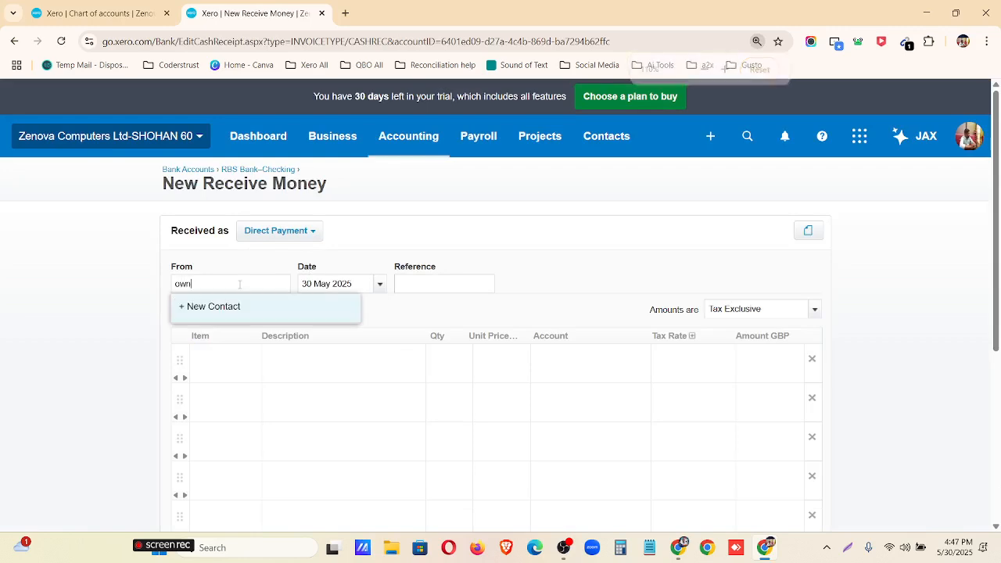
click(241, 307)
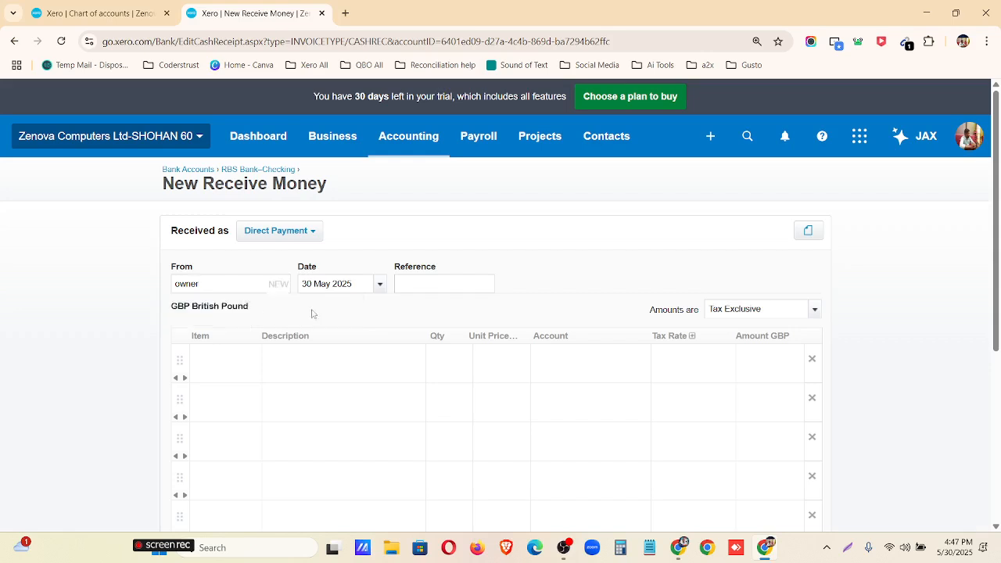
click(682, 559)
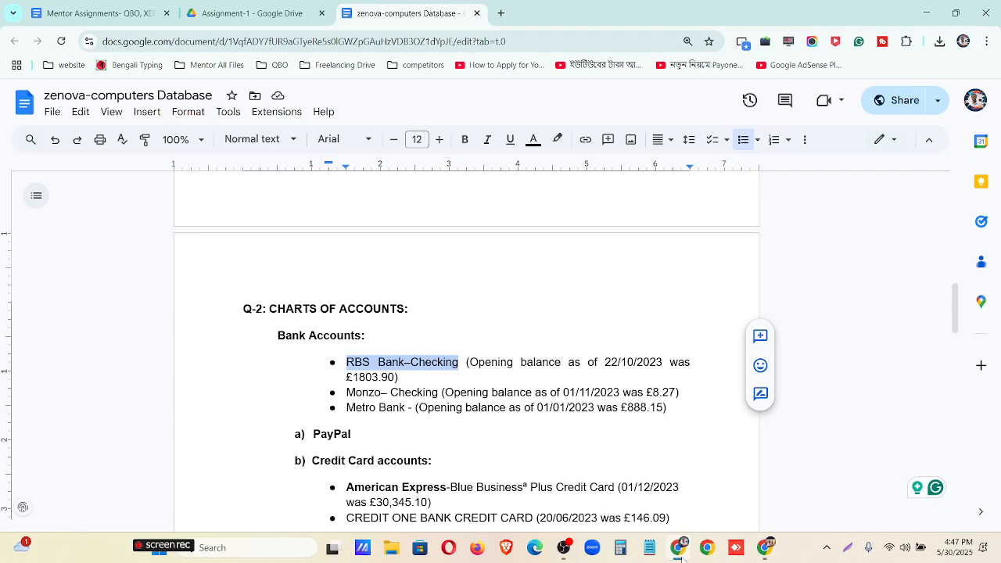
click(680, 557)
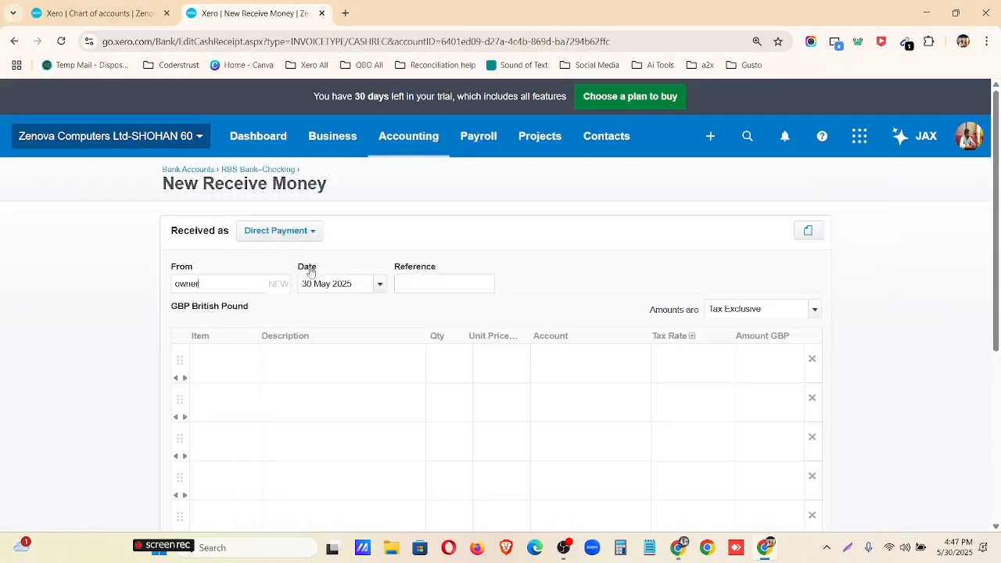
click(380, 284)
click(313, 295)
click(313, 295)
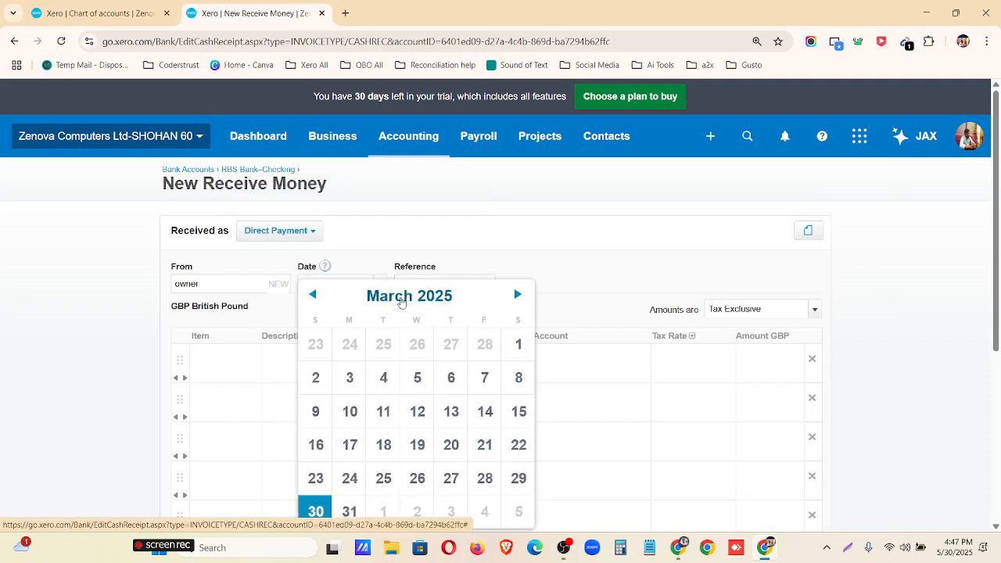
click(401, 297)
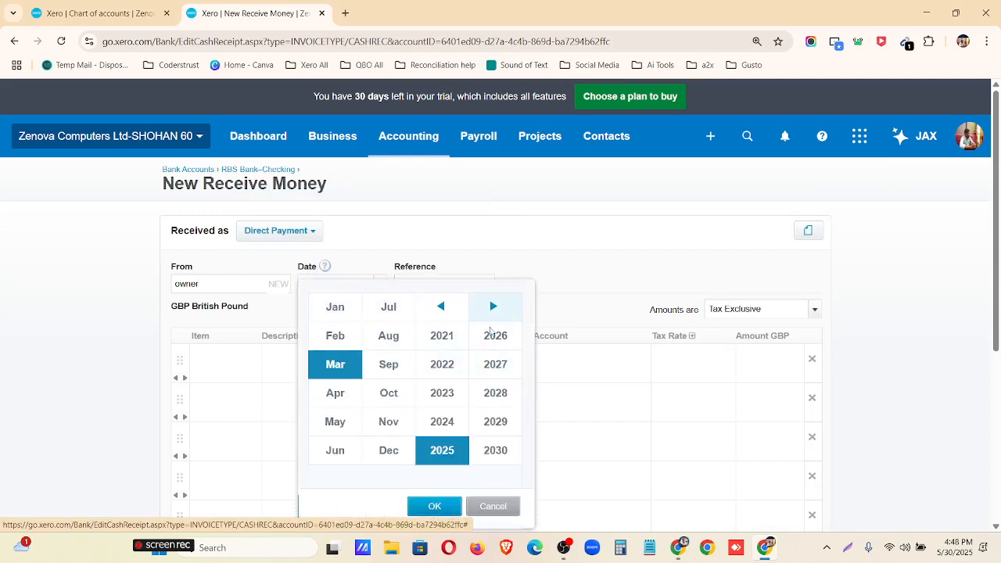
click(461, 399)
click(329, 308)
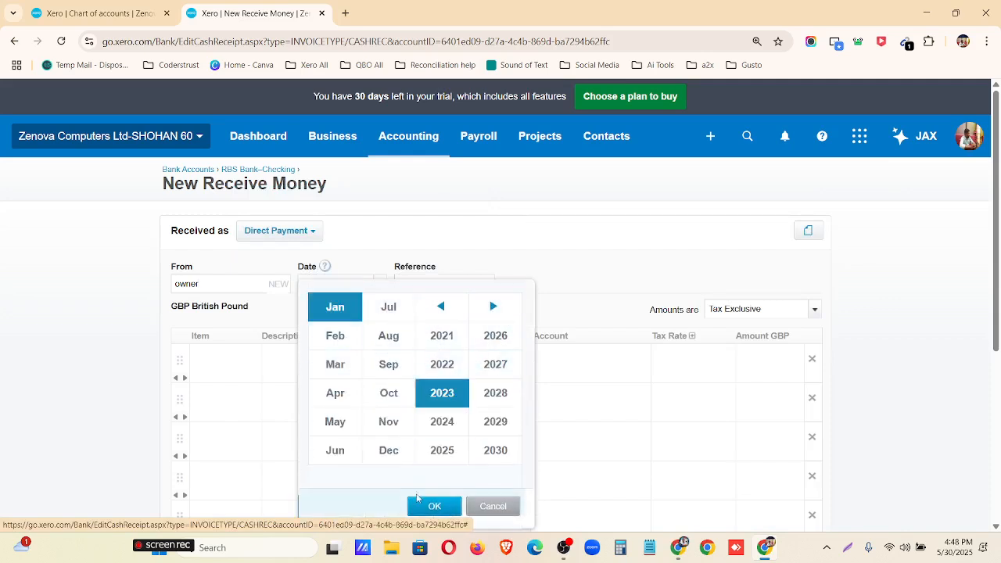
click(434, 505)
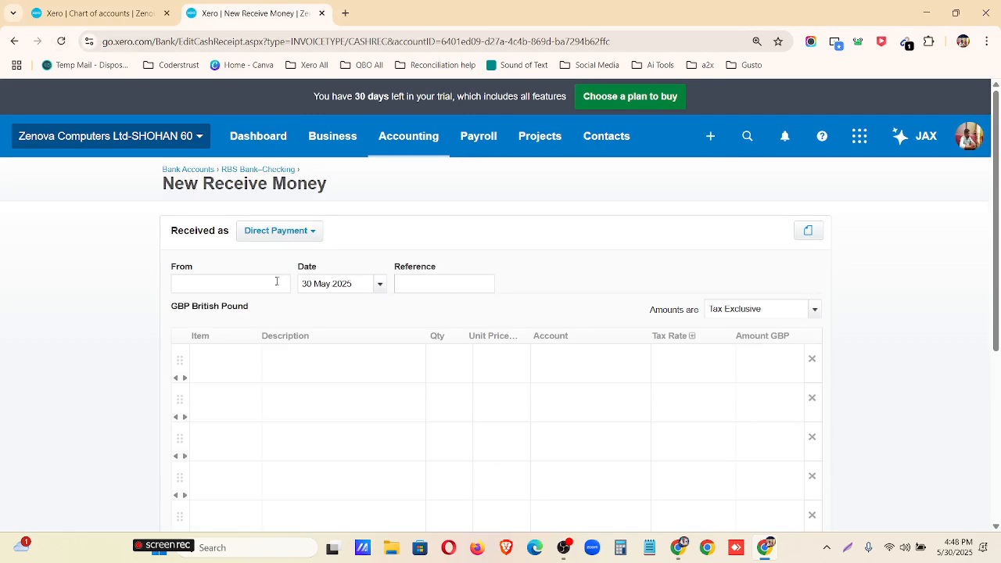
Enter owner as a new contact for the received money and set the transaction date to 1 Jan 2023
text(wner)
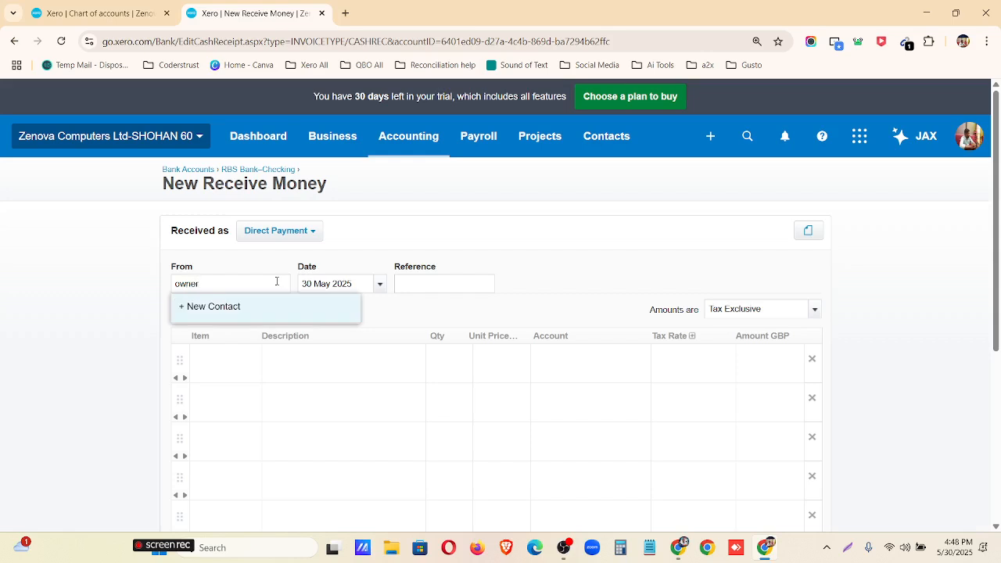
click(290, 311)
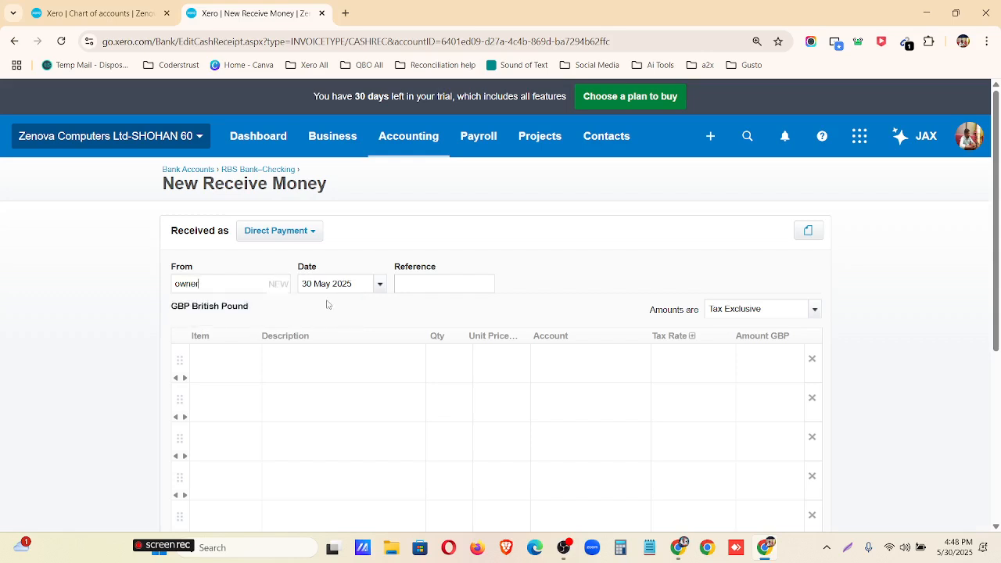
click(381, 286)
click(385, 295)
click(335, 307)
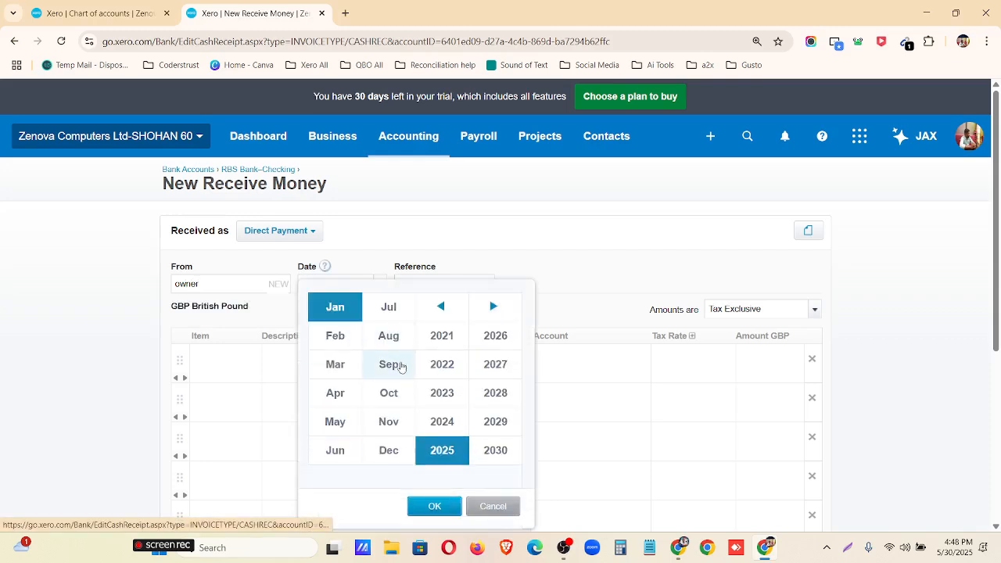
click(439, 404)
click(443, 506)
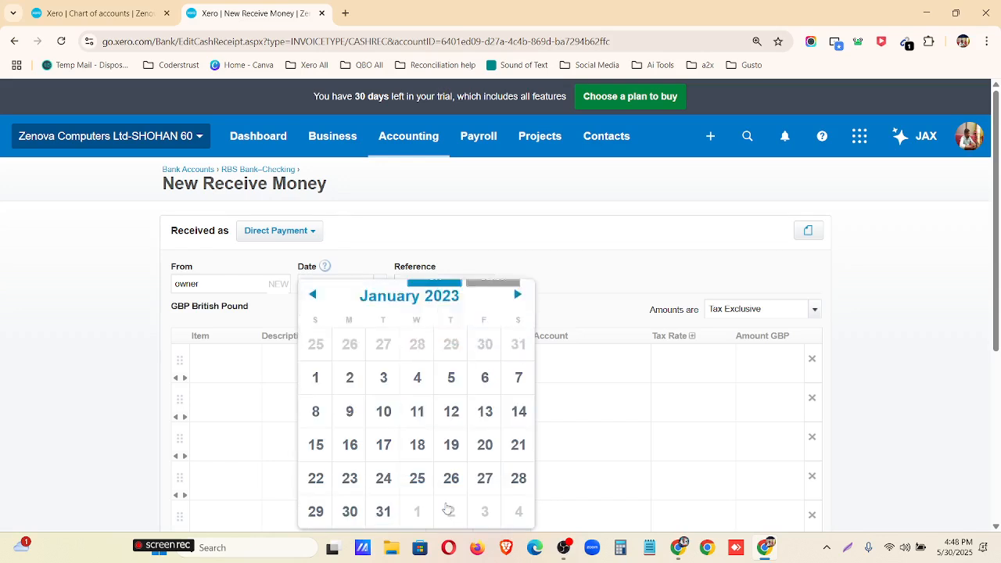
click(316, 378)
Describe the first line as "opening balance" and set its quantity to 1
click(292, 359)
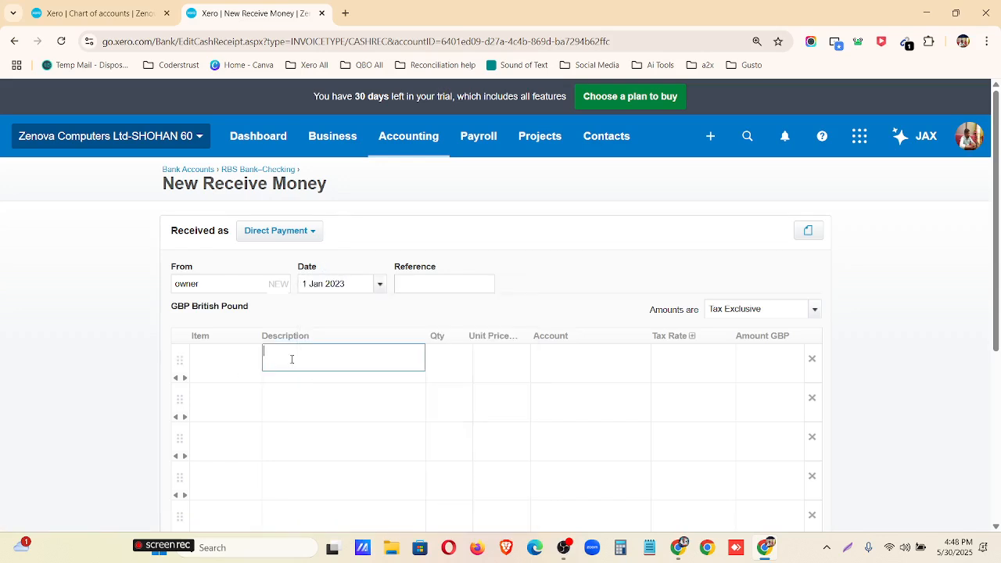
text(op)
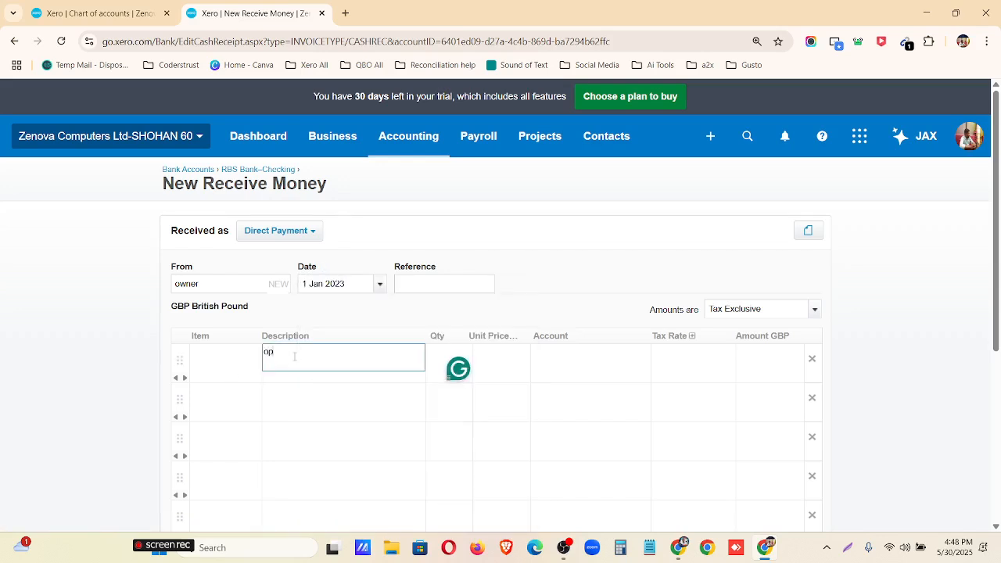
text(ening balance)
click(463, 358)
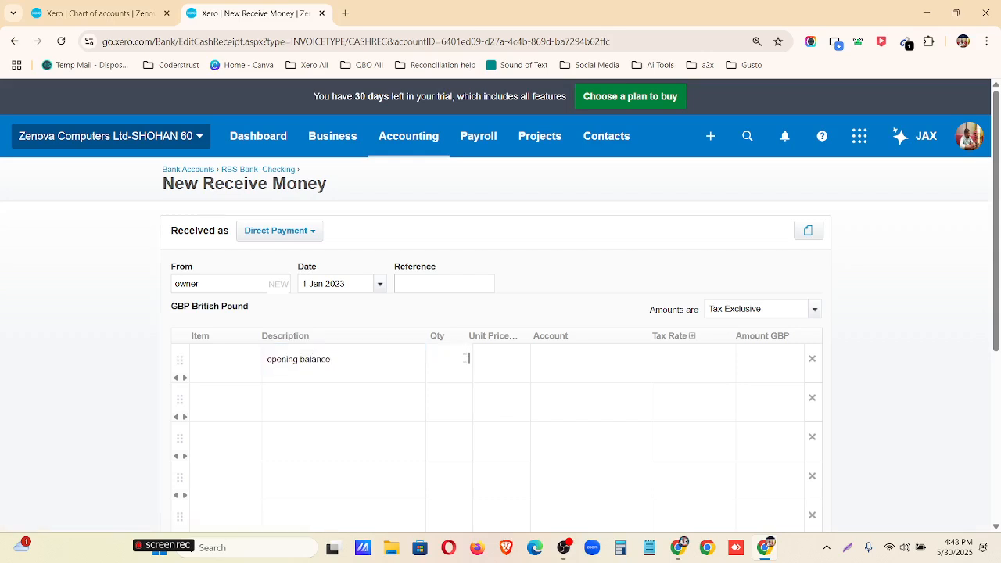
text(1)
Copy the RBS Bank–Checking opening balance 1803.90 from the zenova-computers Database document into the first line's unit price in Xero
click(520, 364)
click(679, 548)
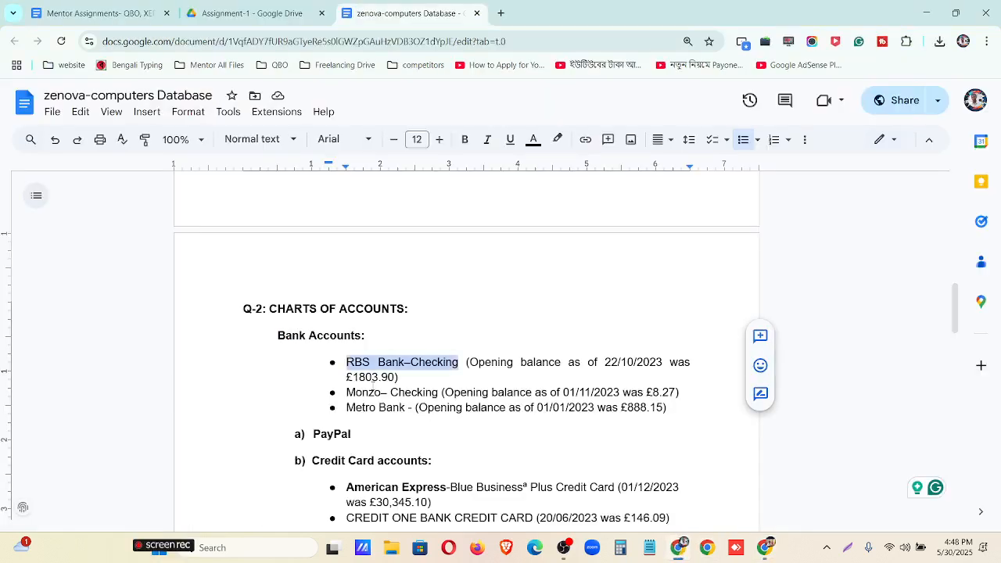
drag(354, 377, 395, 378)
key(ctrl+c)
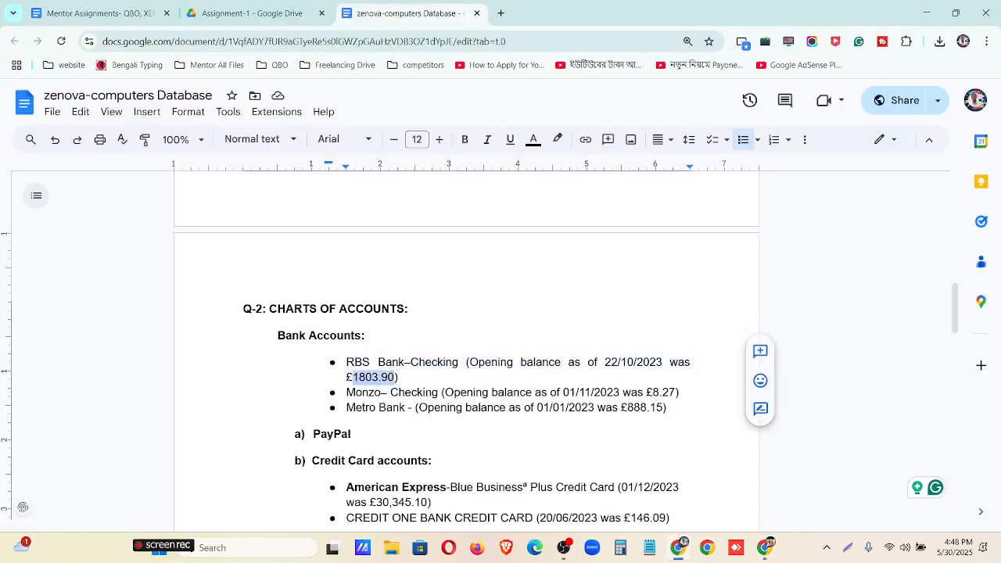
click(765, 548)
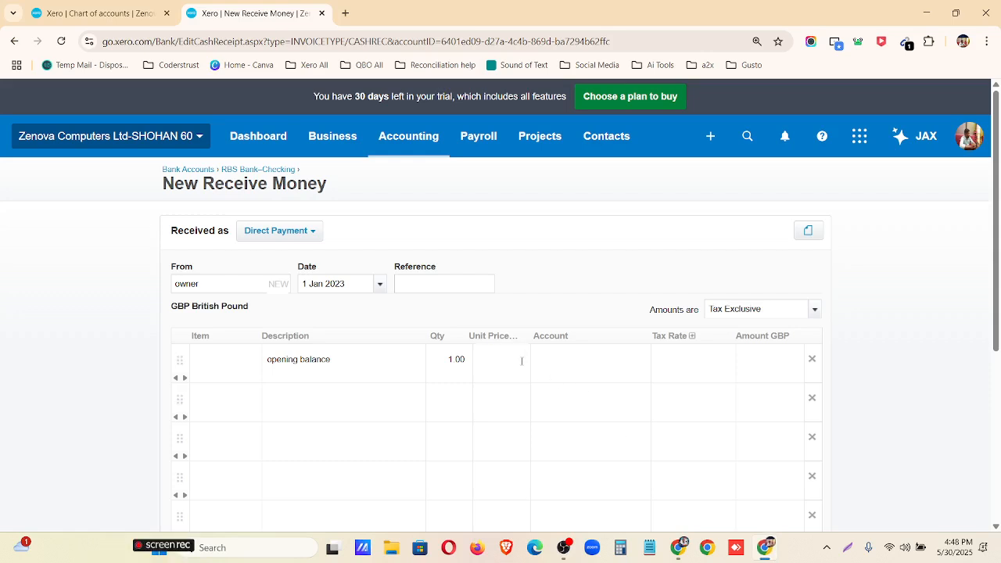
key(ctrl+v)
click(543, 291)
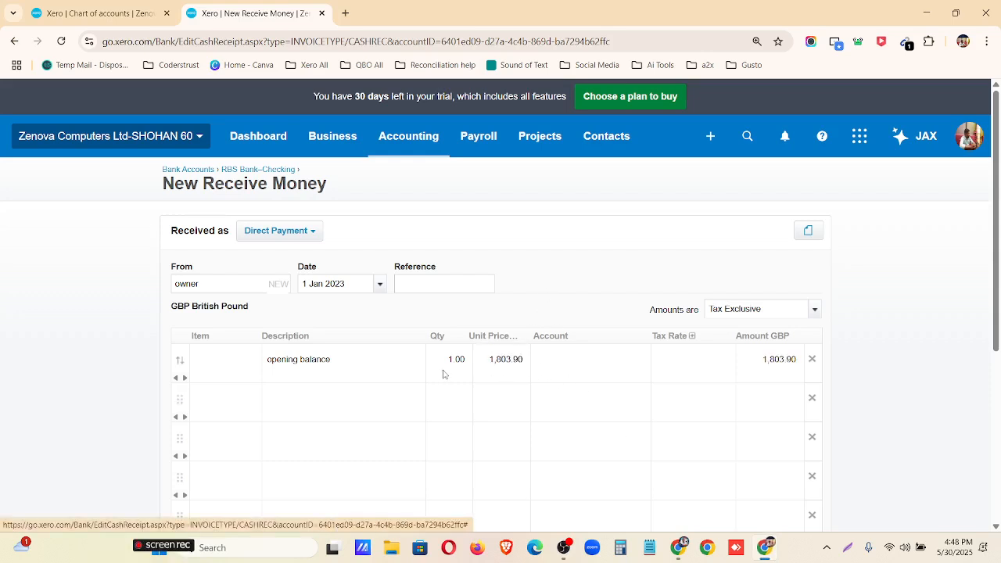
Assign the opening balance line to the account 950 - Capital - x,xxx Ordinary Shares
click(620, 363)
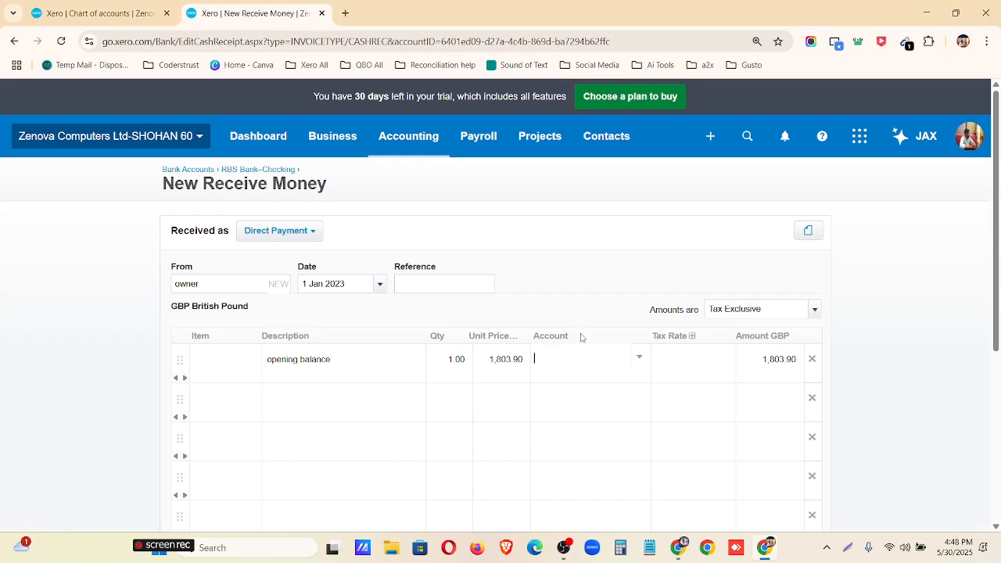
click(555, 339)
click(619, 362)
text(e)
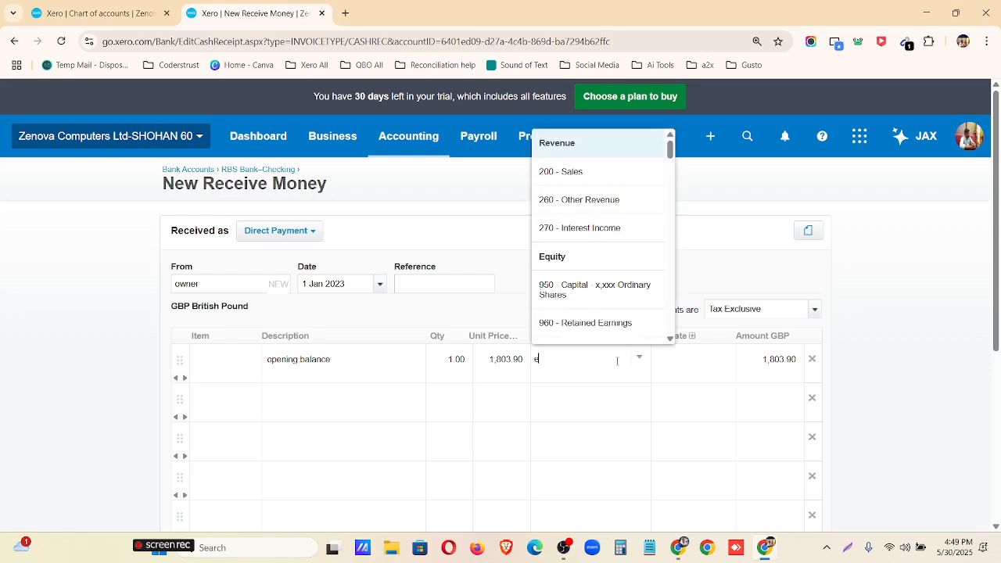
text(qu)
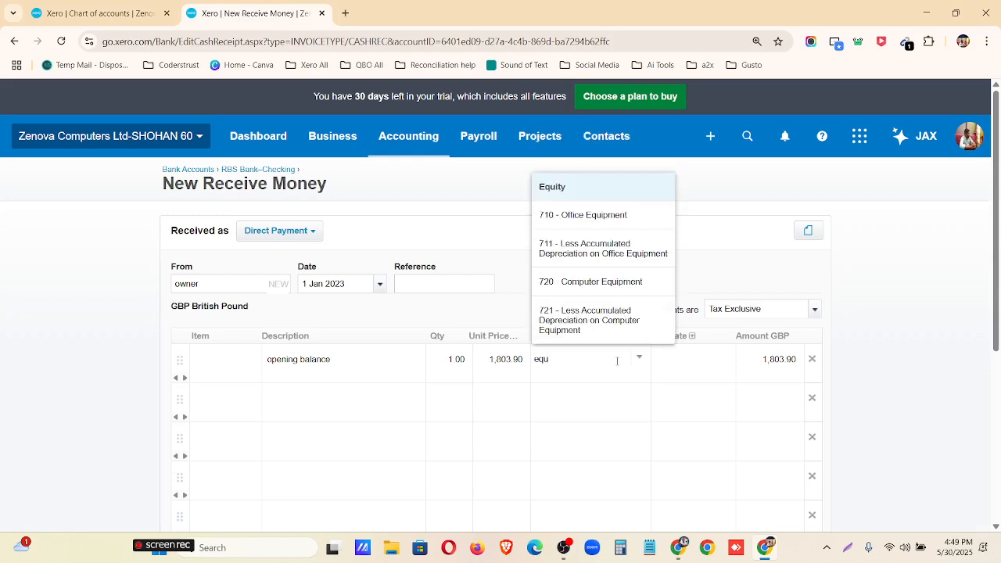
key(BackSpace)
key(BackSpace)
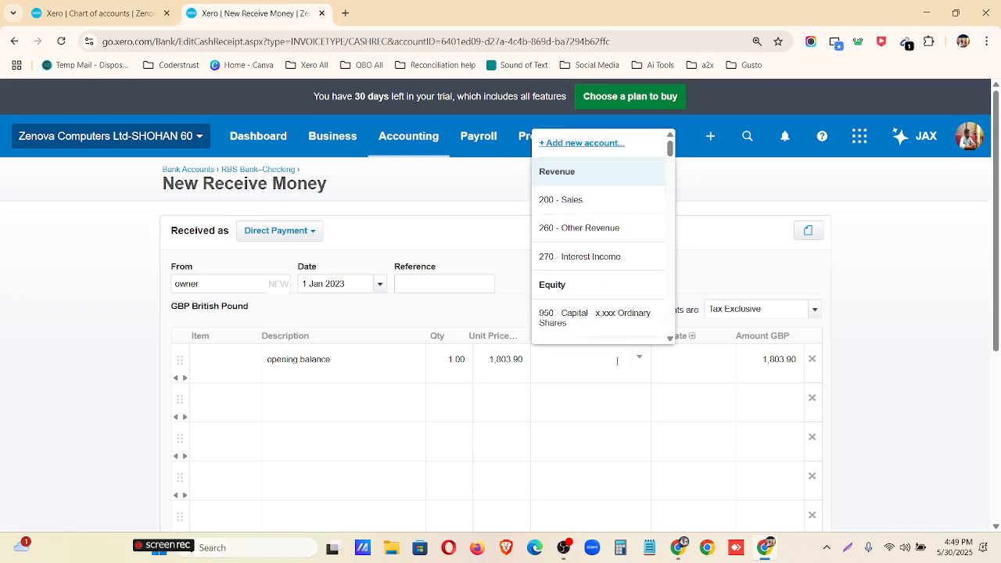
text(capi)
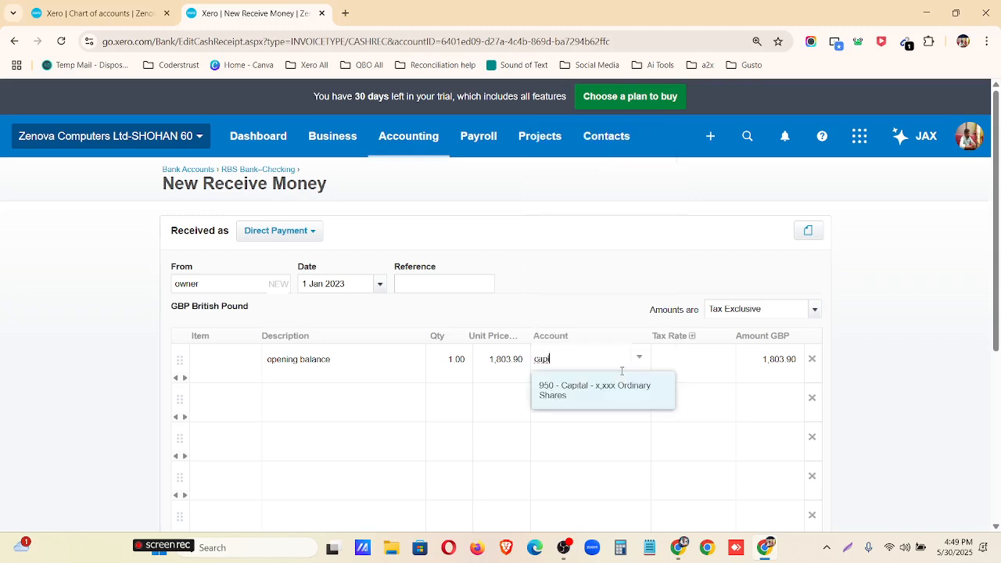
click(626, 389)
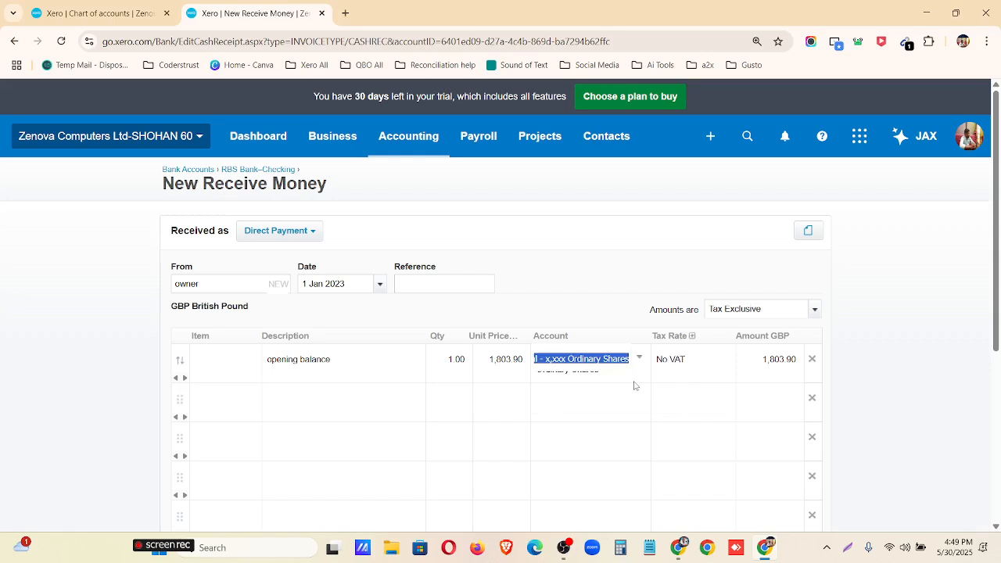
Remove the four empty lines below the opening balance line
click(809, 401)
click(812, 400)
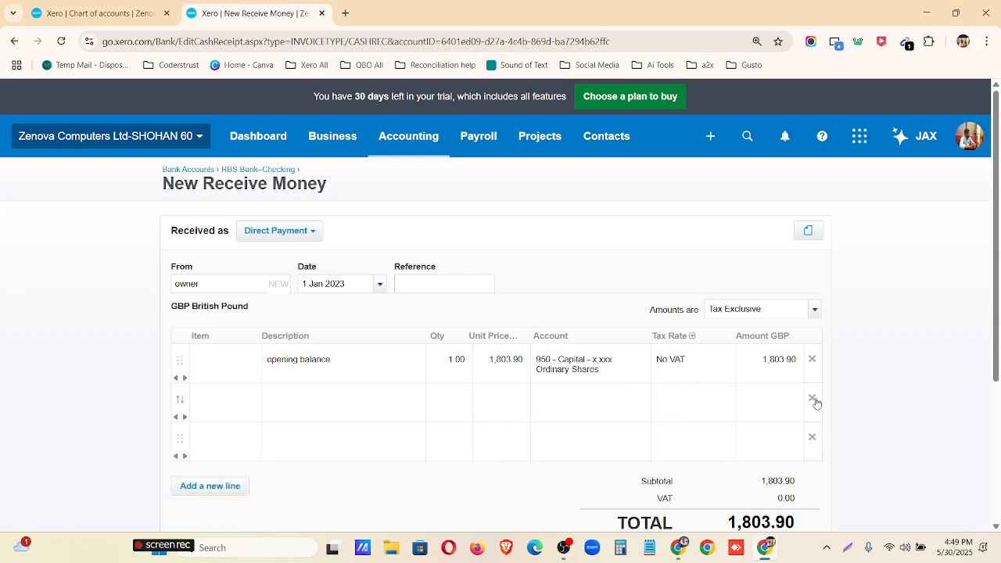
click(812, 401)
click(812, 401)
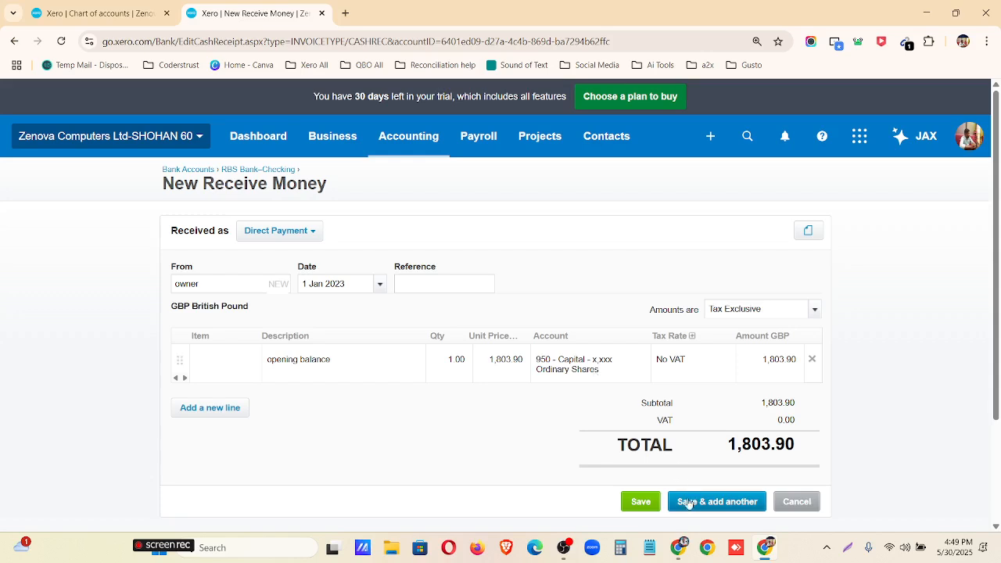
Save the RBS Bank–Checking opening balance transaction and dismiss the save notice
click(638, 501)
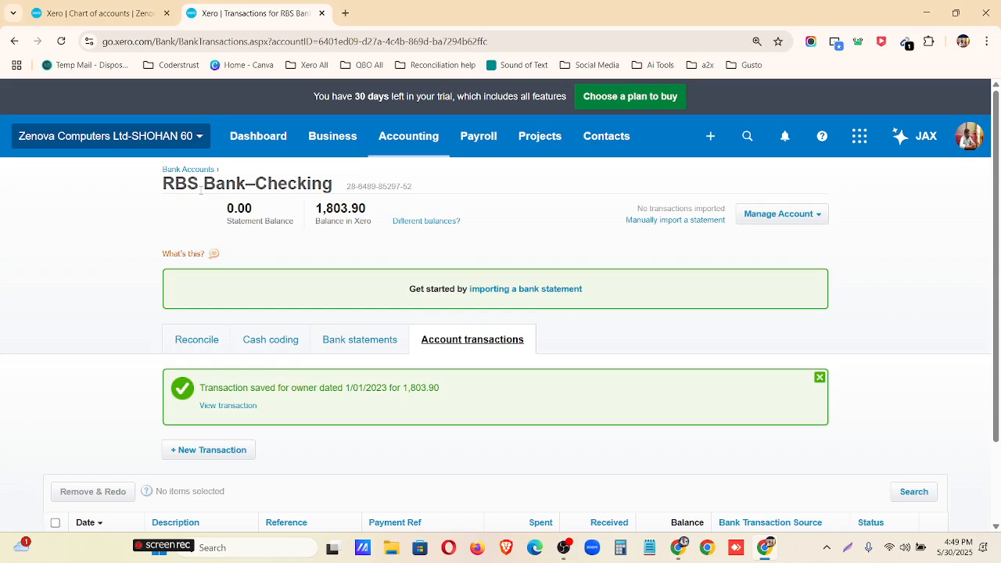
scroll(317, 152, down, 1)
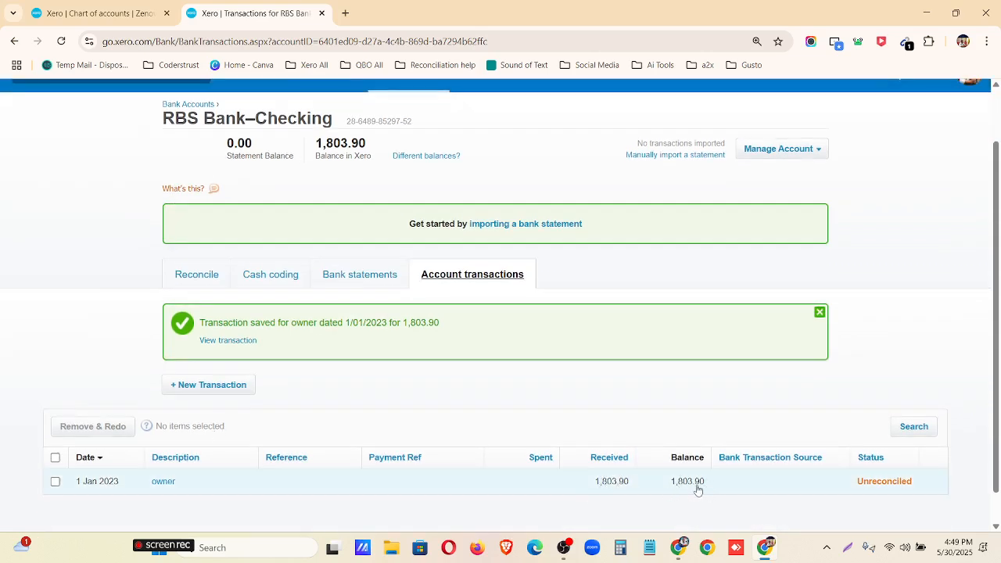
click(821, 313)
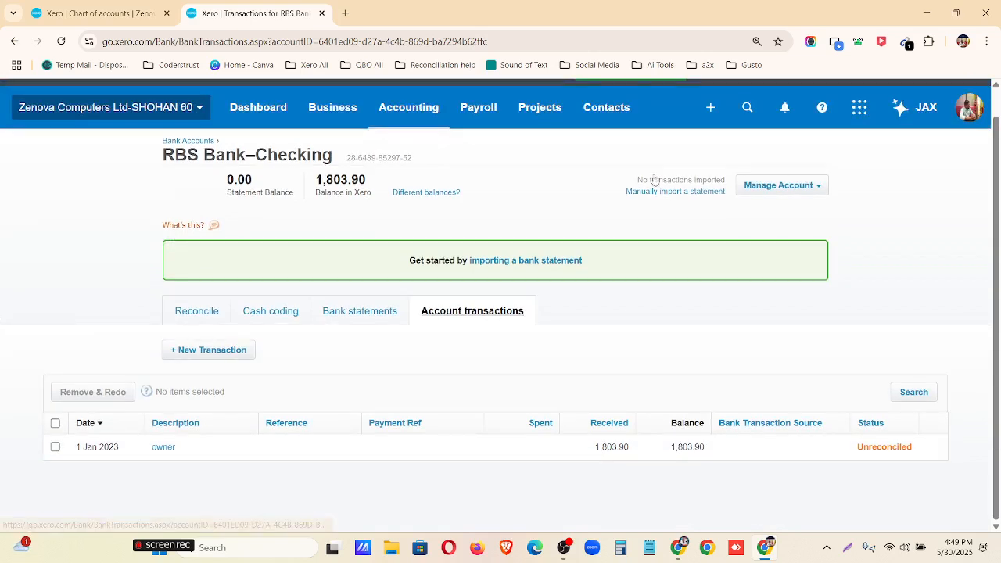
Look up the Monzo– Checking entry in the zenova-computers Database document, then return to Xero
click(679, 548)
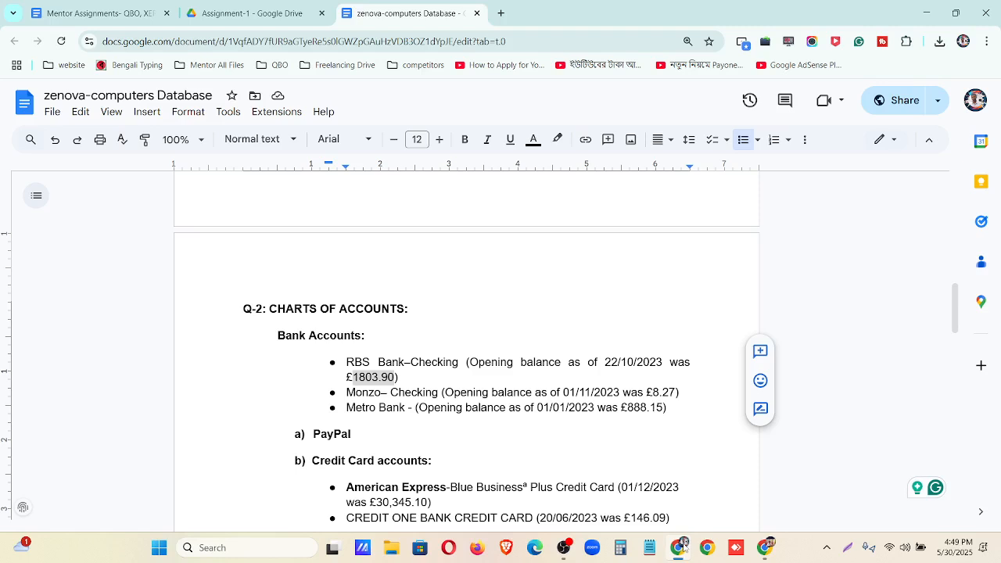
scroll(426, 465, down, 1)
drag(347, 327, 443, 329)
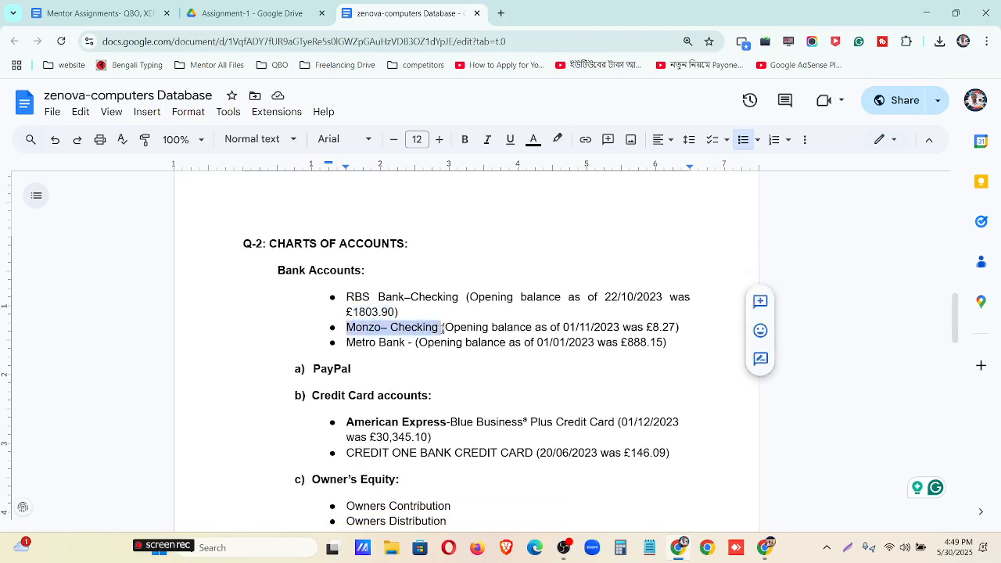
click(768, 551)
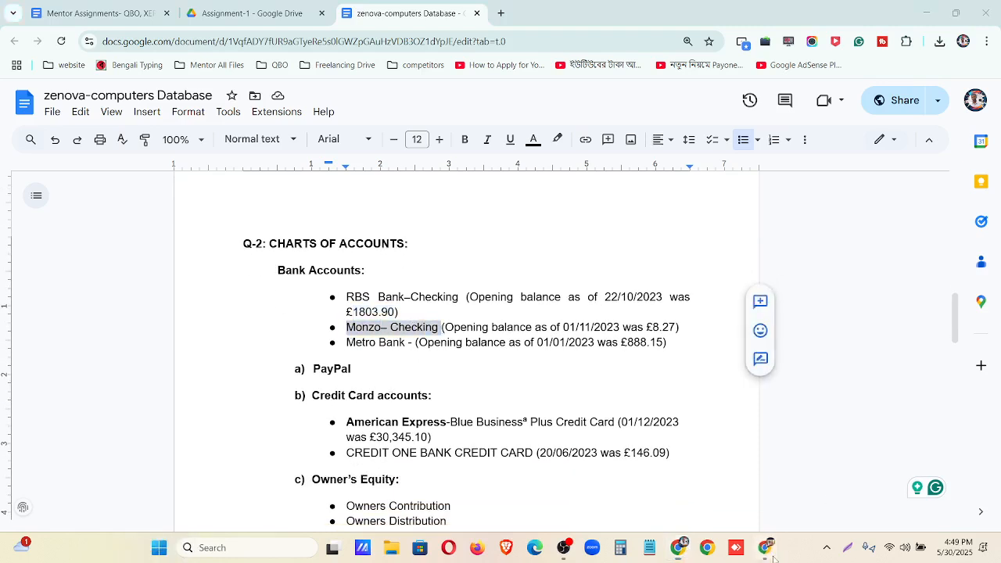
Start adding a new bank account without a bank feed from the chart of accounts
click(196, 145)
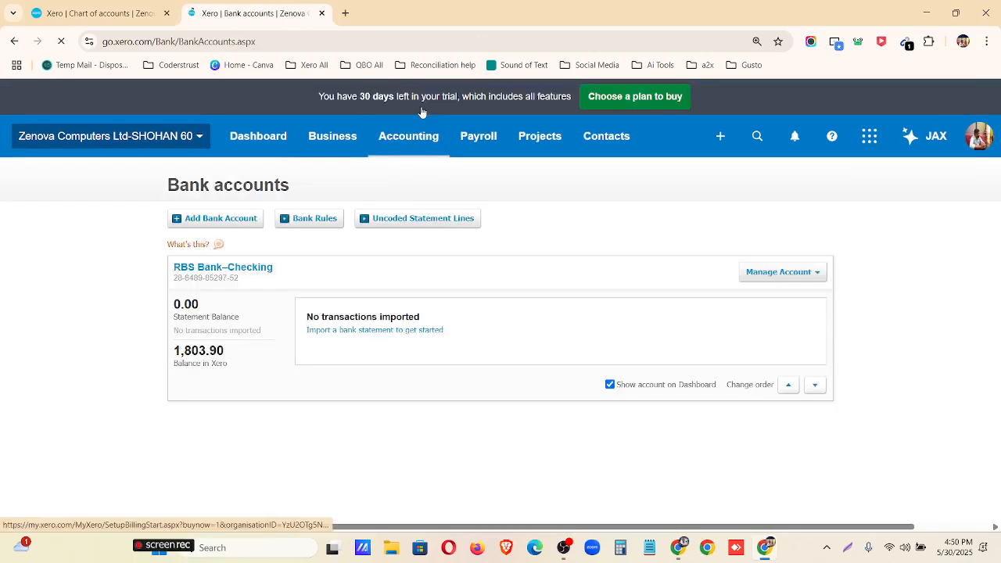
click(418, 137)
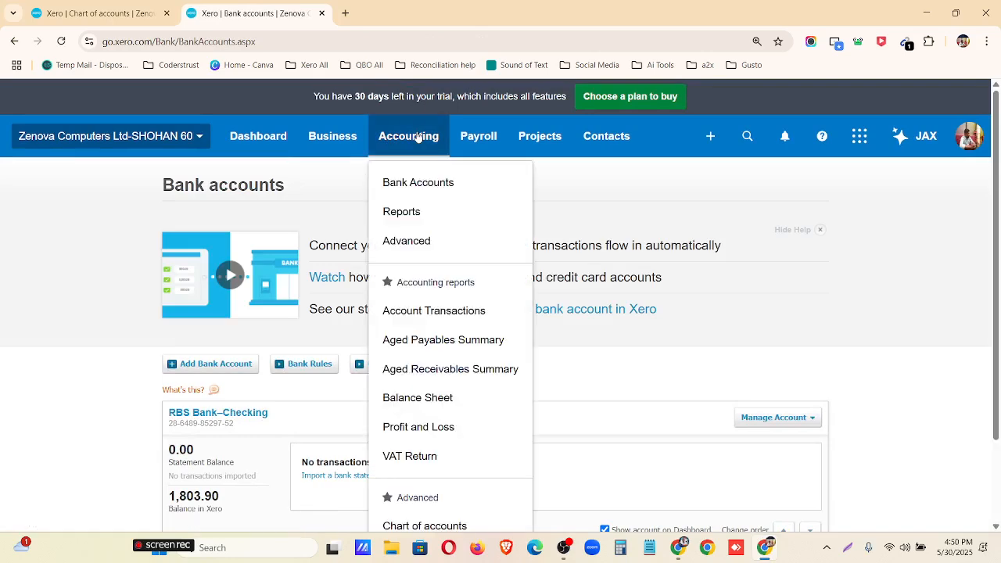
click(100, 14)
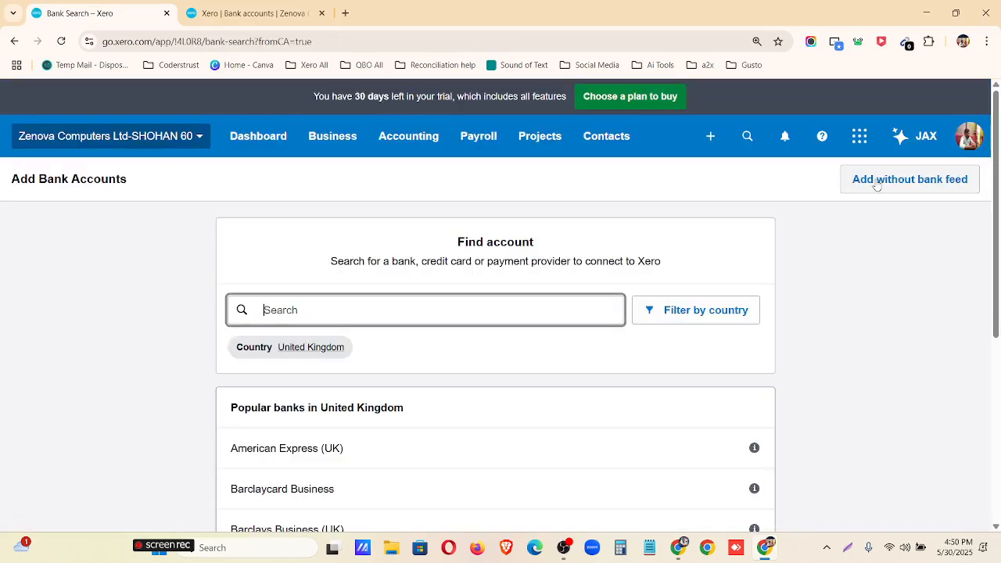
click(876, 180)
click(575, 427)
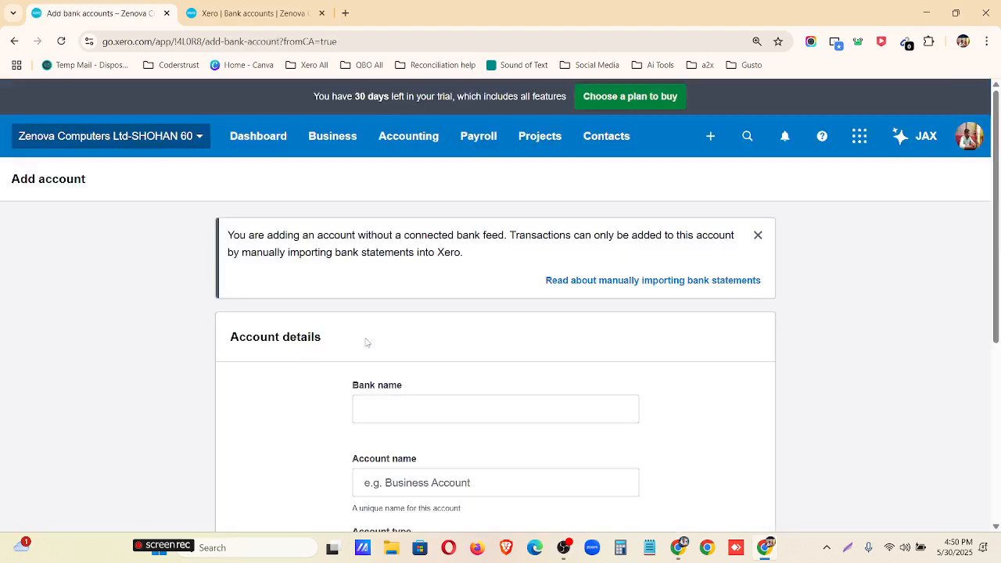
Set the bank name to Monzo and the account name to Monzo– Checking
click(398, 414)
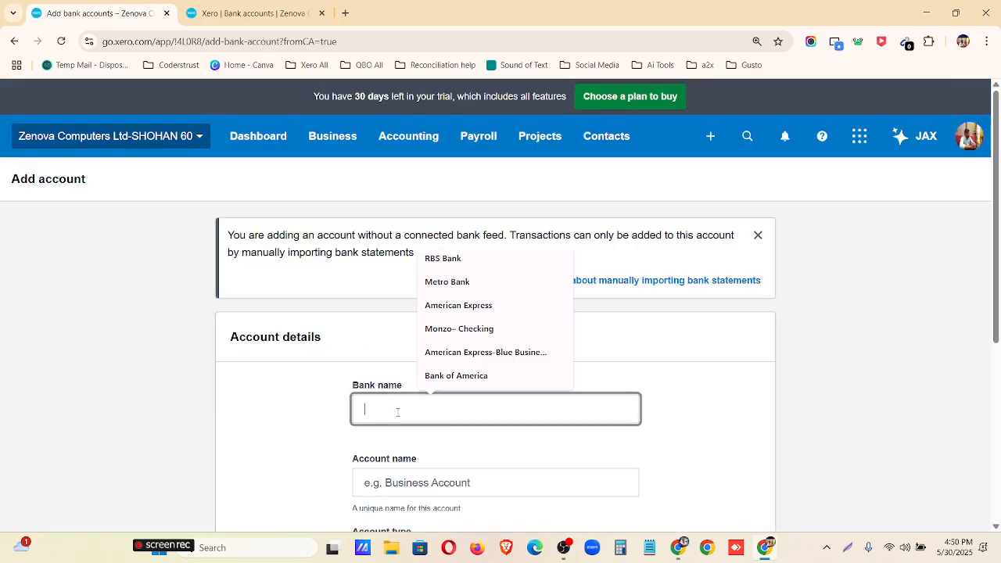
click(460, 329)
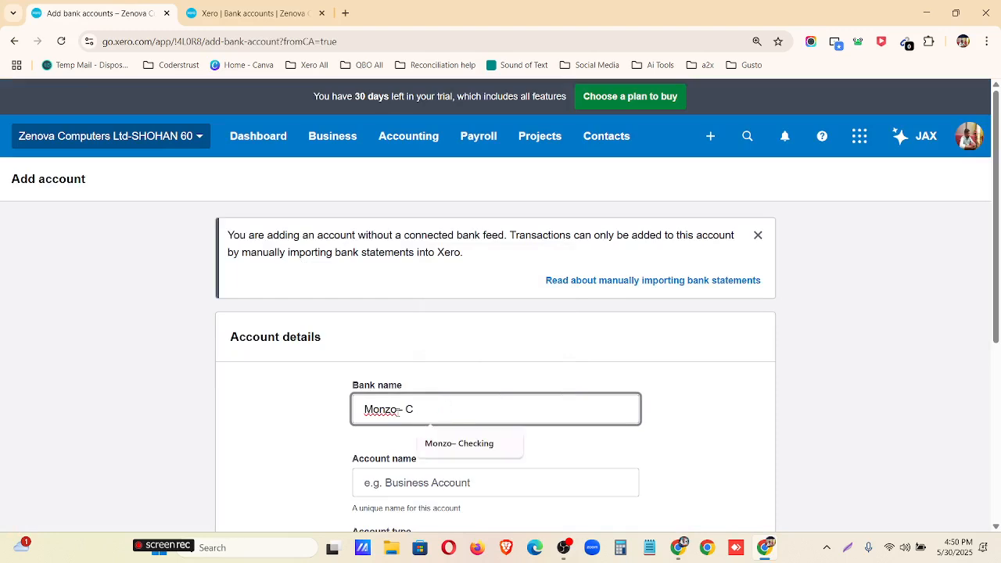
key(BackSpace)
key(BackSpace)
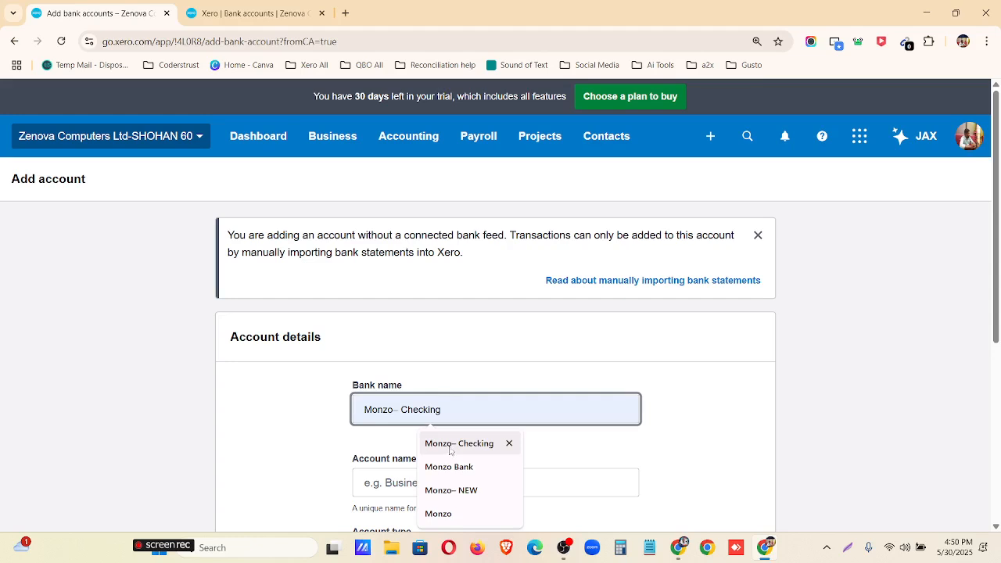
click(454, 443)
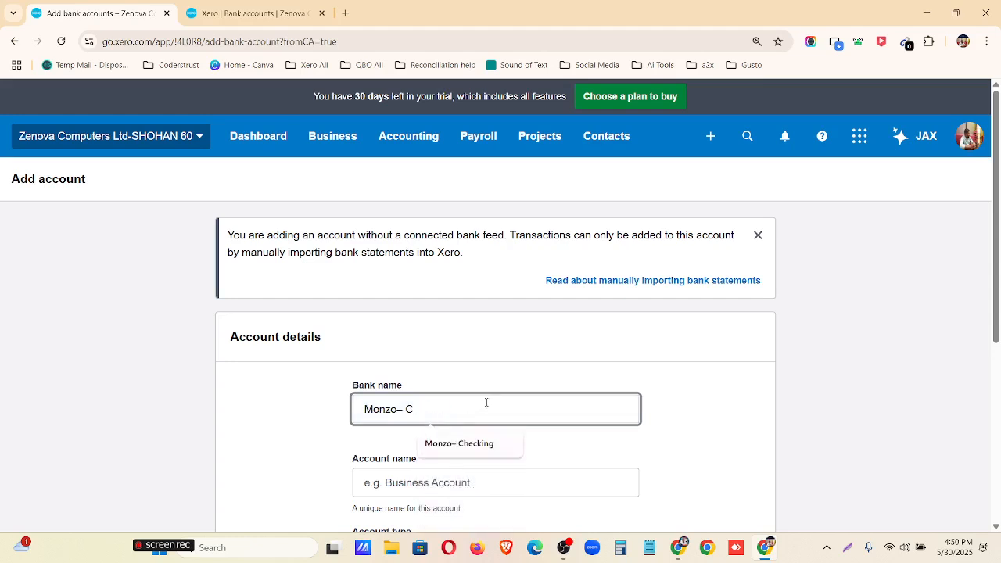
key(BackSpace)
key(BackSpace)
key(BackSpace)
click(589, 483)
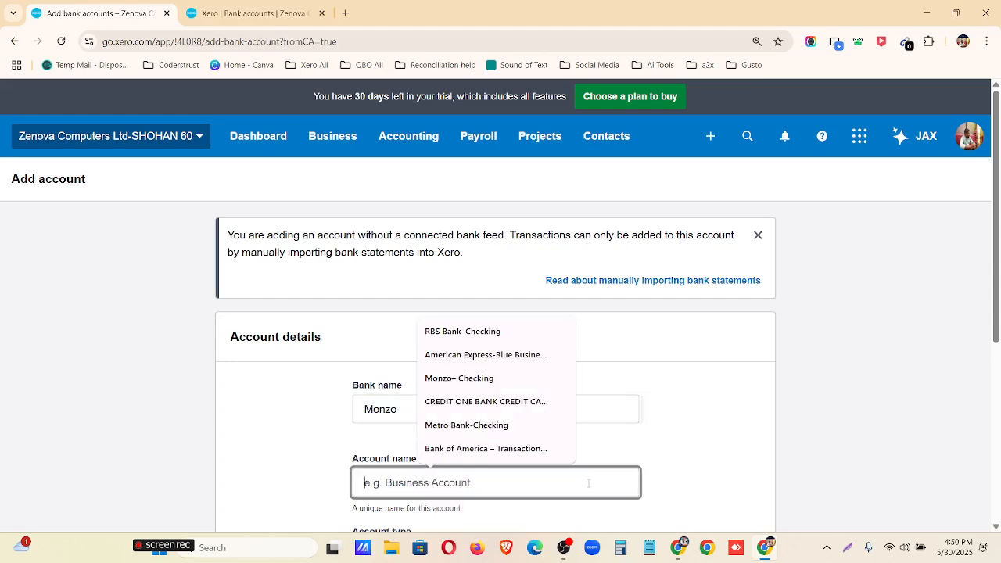
click(459, 378)
Set the account type to Other and fill in the Monzo account number
scroll(461, 469, down, 2)
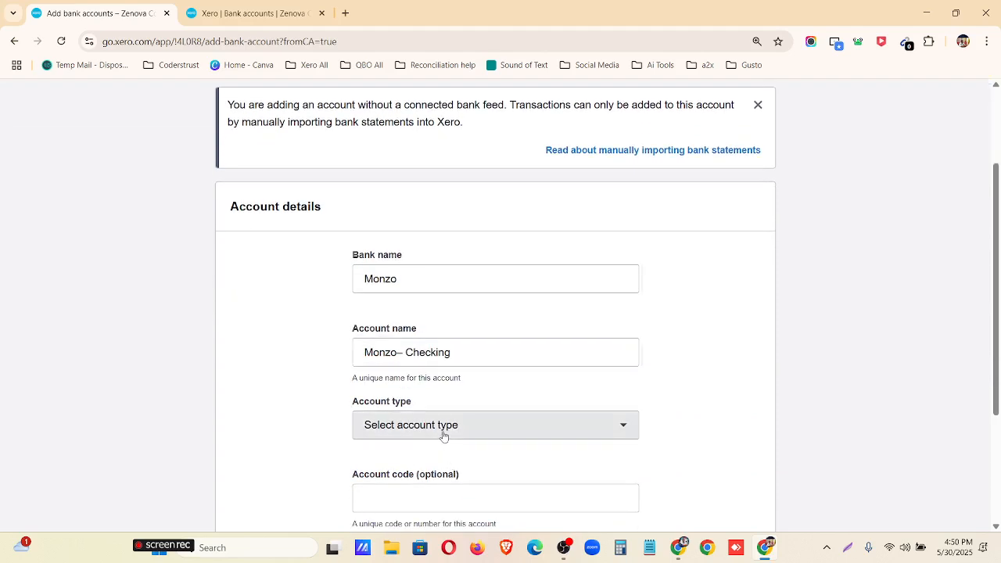
click(439, 434)
click(425, 500)
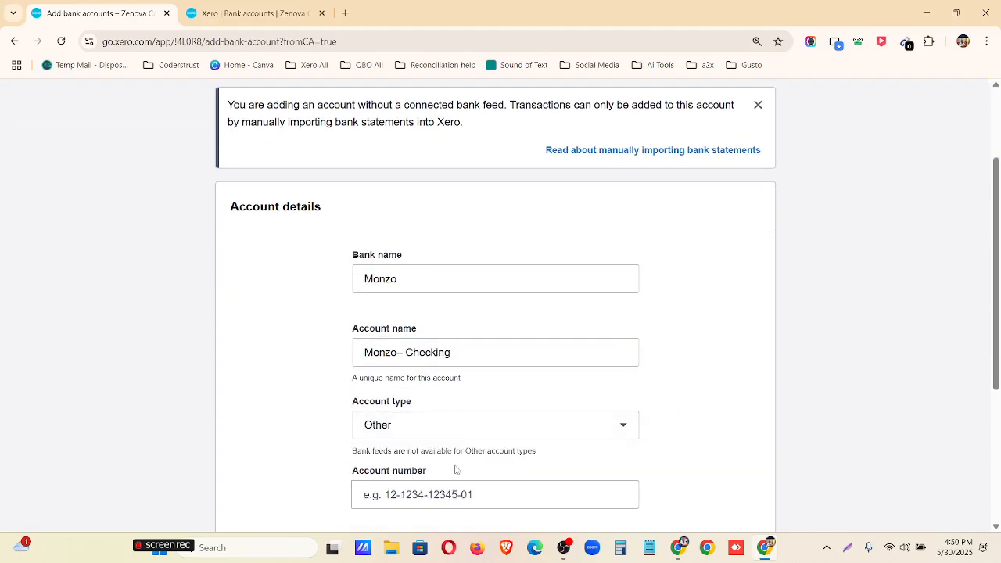
scroll(446, 446, down, 2)
click(436, 364)
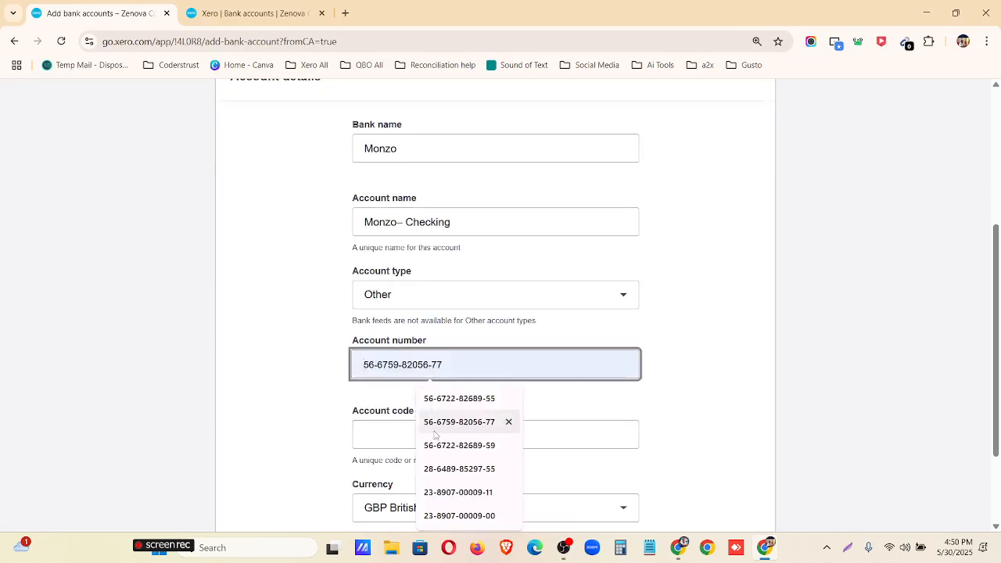
click(445, 420)
key(BackSpace)
key(BackSpace)
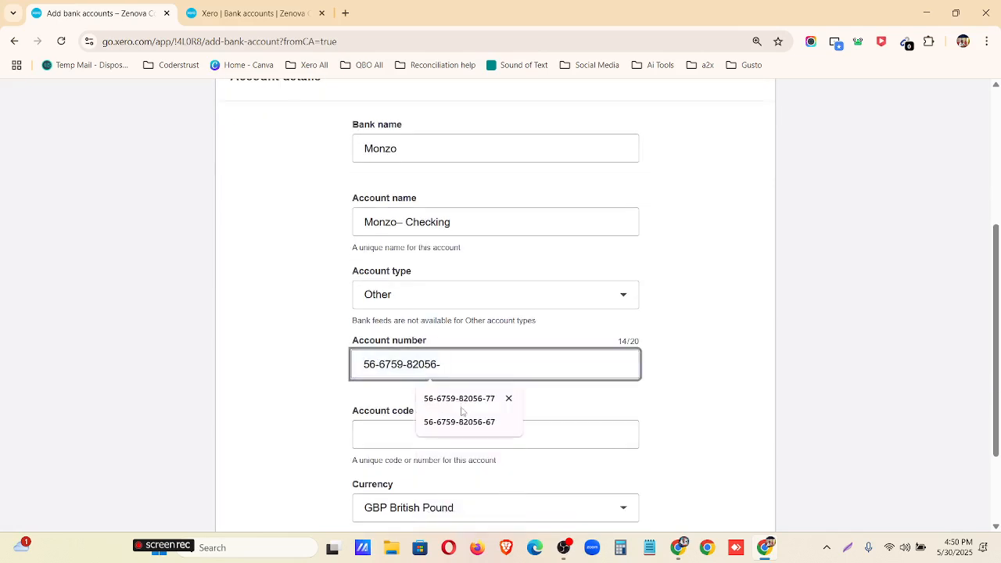
text(12)
Give the Monzo account the code 641 and save it with GBP British Pound as its currency
click(447, 438)
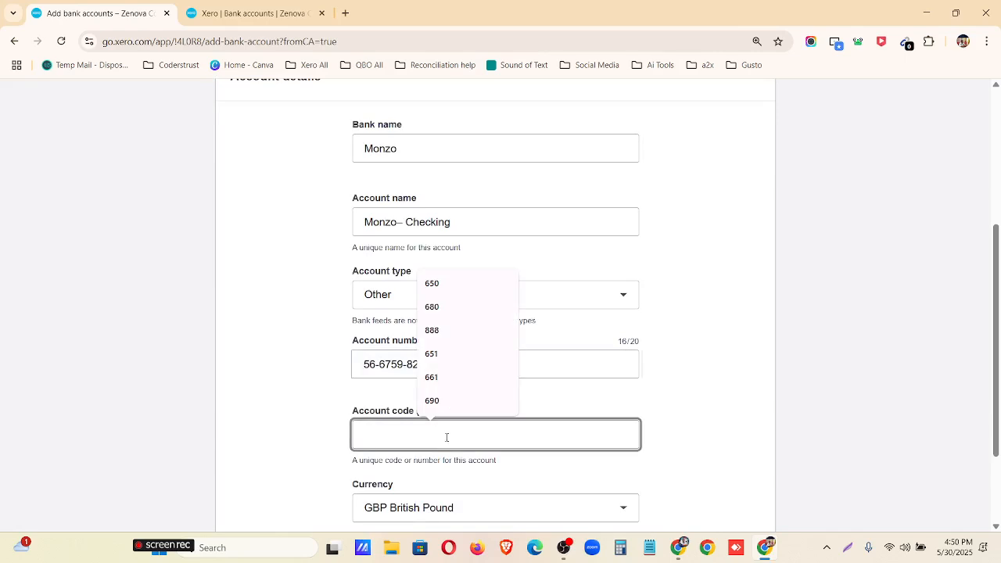
text(641)
scroll(419, 451, down, 1)
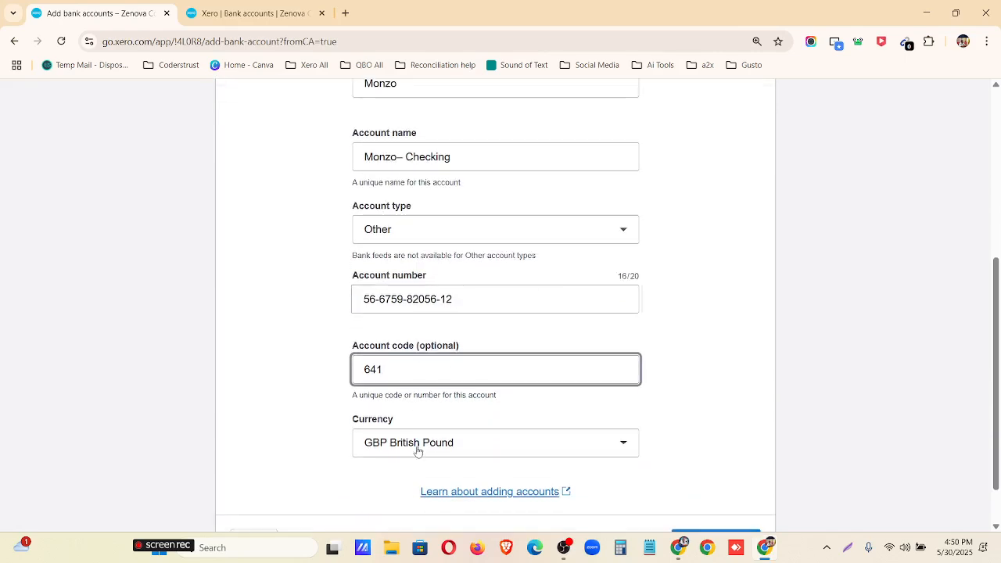
scroll(419, 451, down, 1)
click(690, 492)
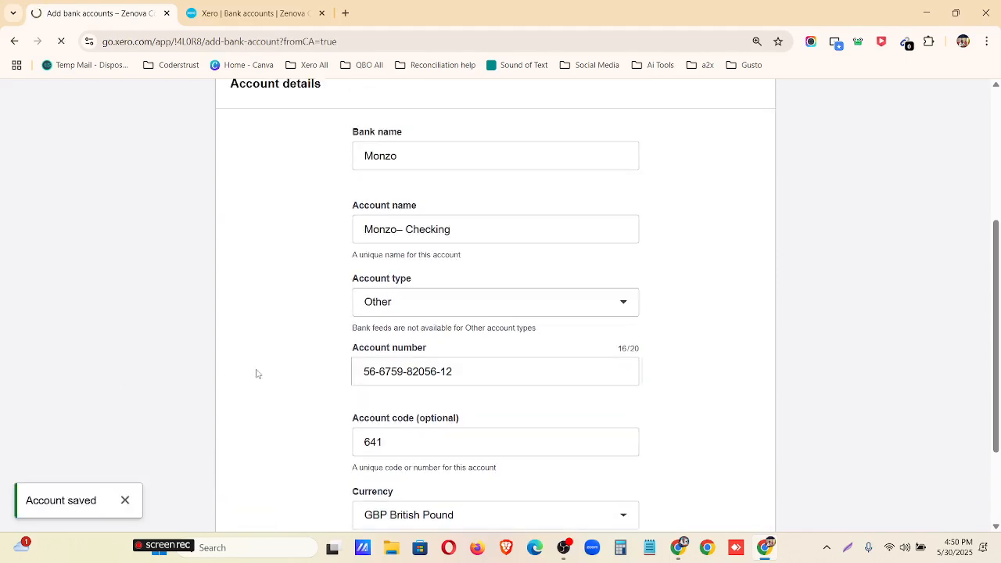
Review the asset accounts in the chart of accounts for the Monzo– Checking account
scroll(247, 446, down, 1)
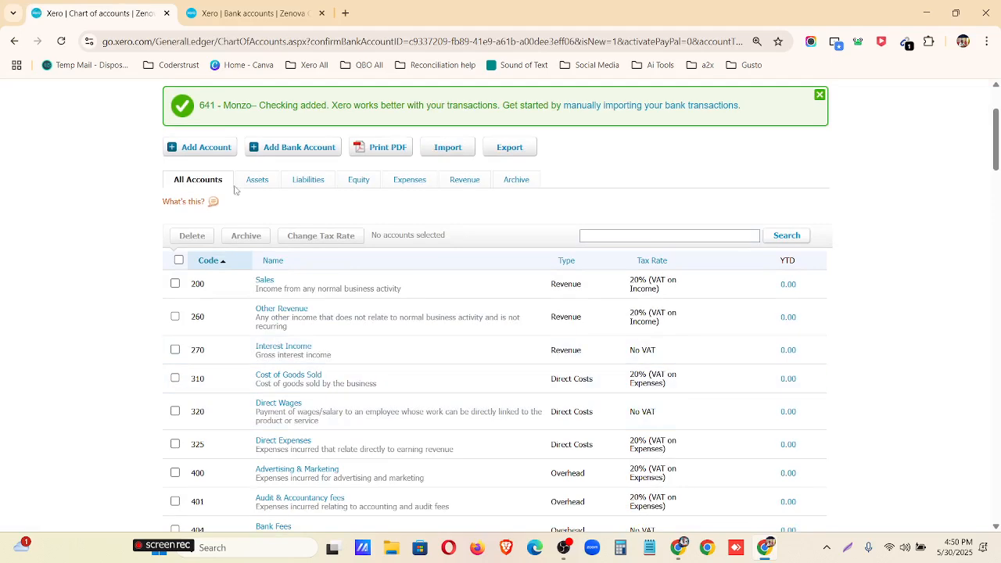
click(257, 180)
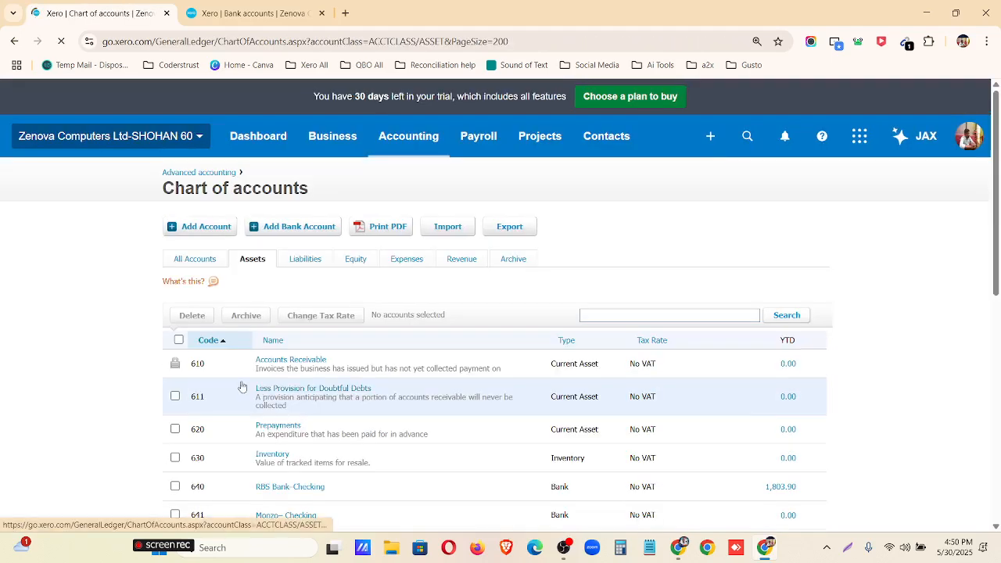
scroll(222, 369, down, 1)
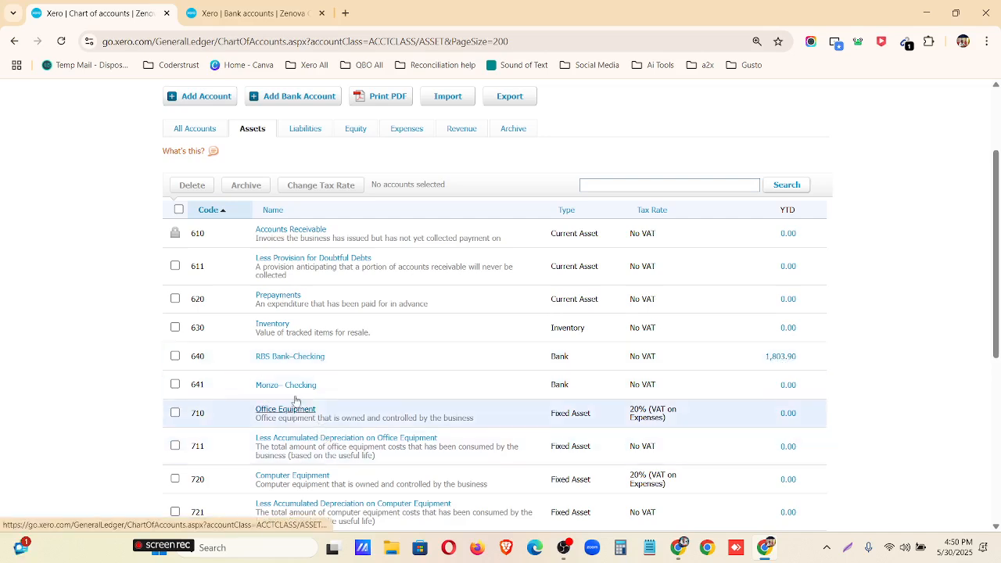
scroll(623, 405, up, 2)
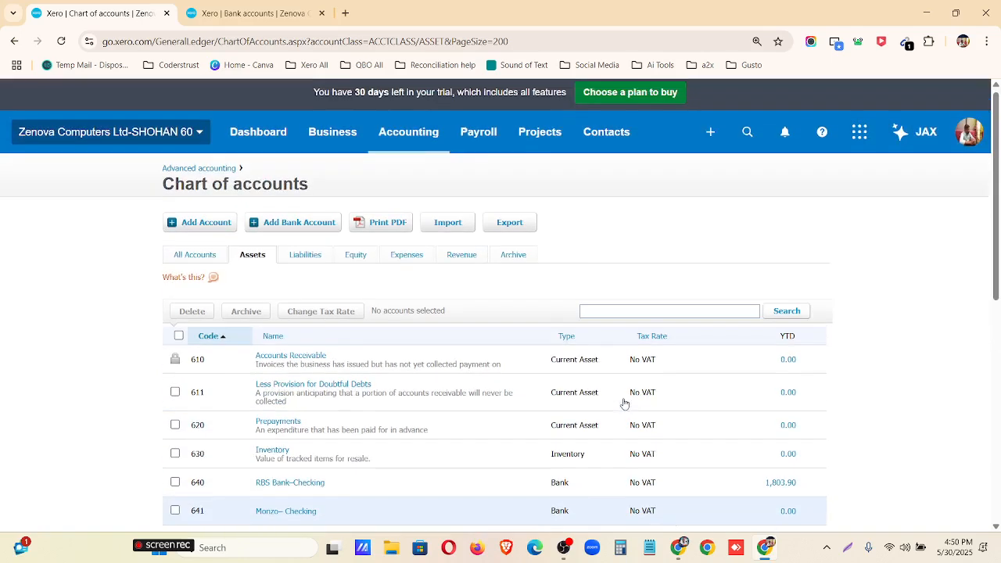
Create a new Receive Money transaction for the Monzo– Checking account
click(712, 138)
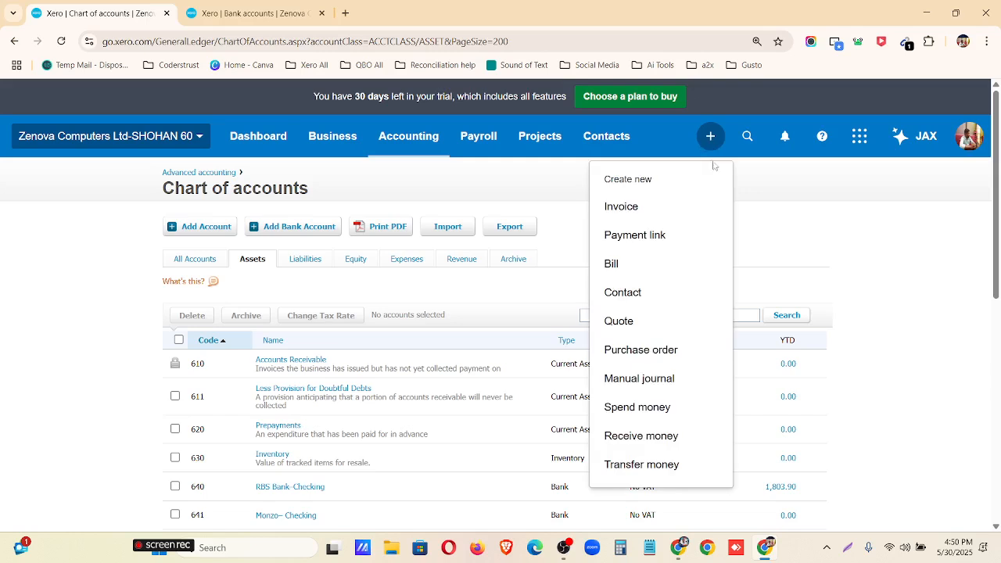
click(692, 435)
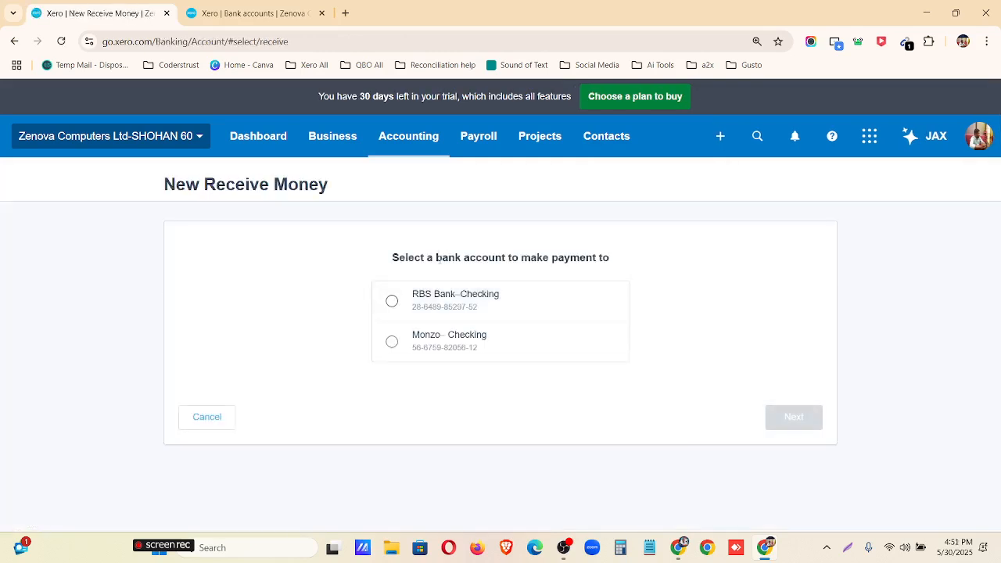
click(458, 342)
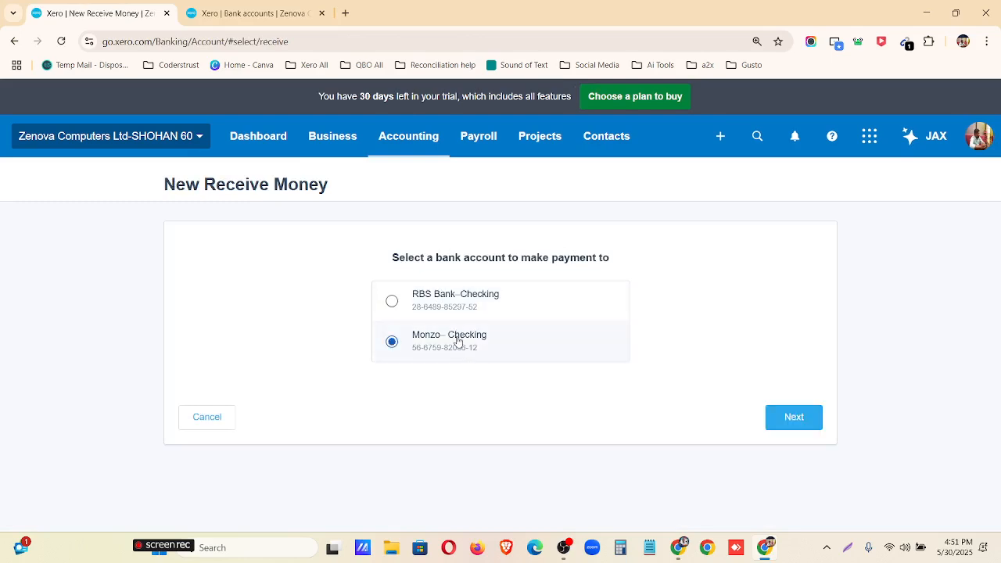
click(810, 422)
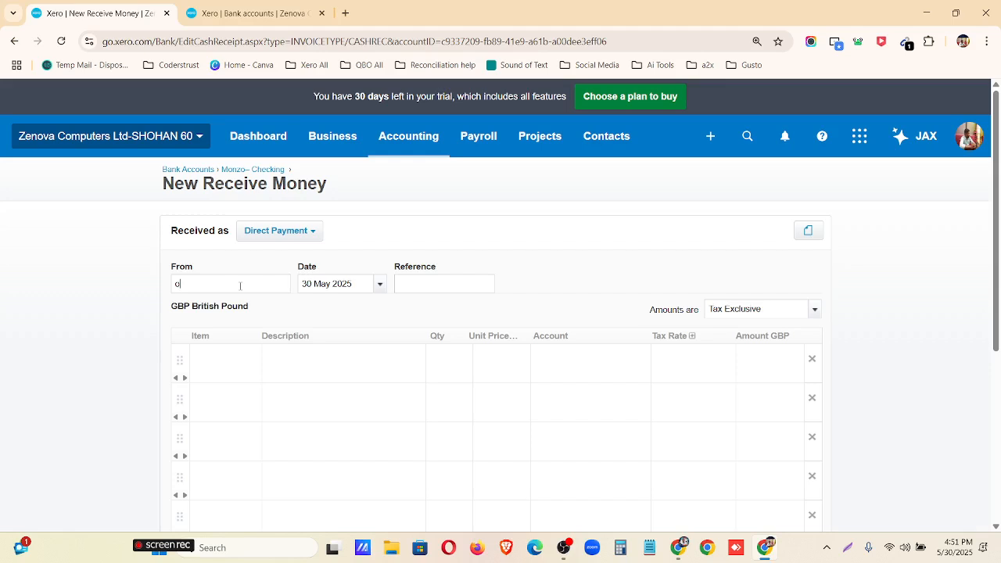
Set the payer to owner and the transaction date to 1 Jan 2023
click(241, 311)
click(383, 285)
click(385, 295)
click(337, 308)
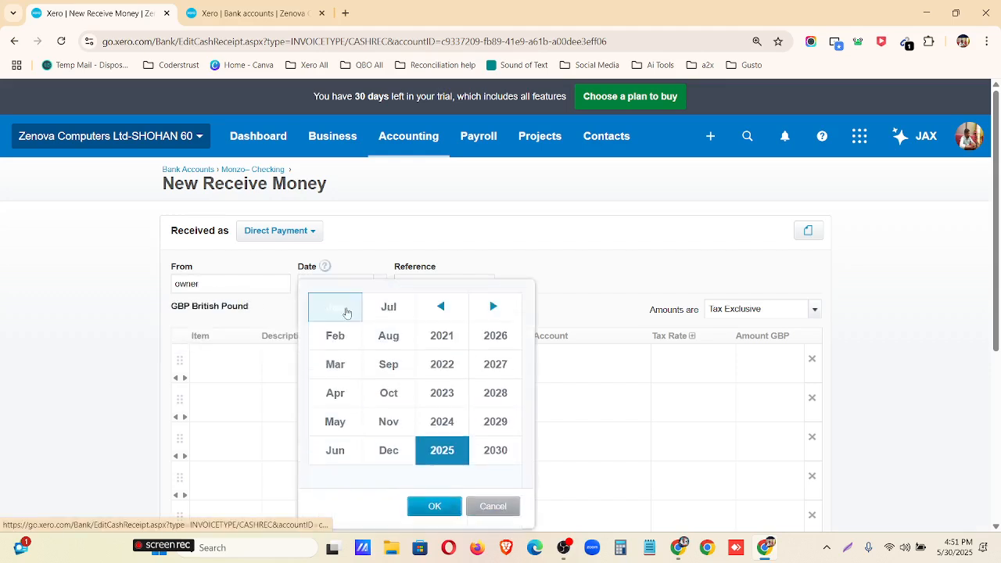
click(442, 396)
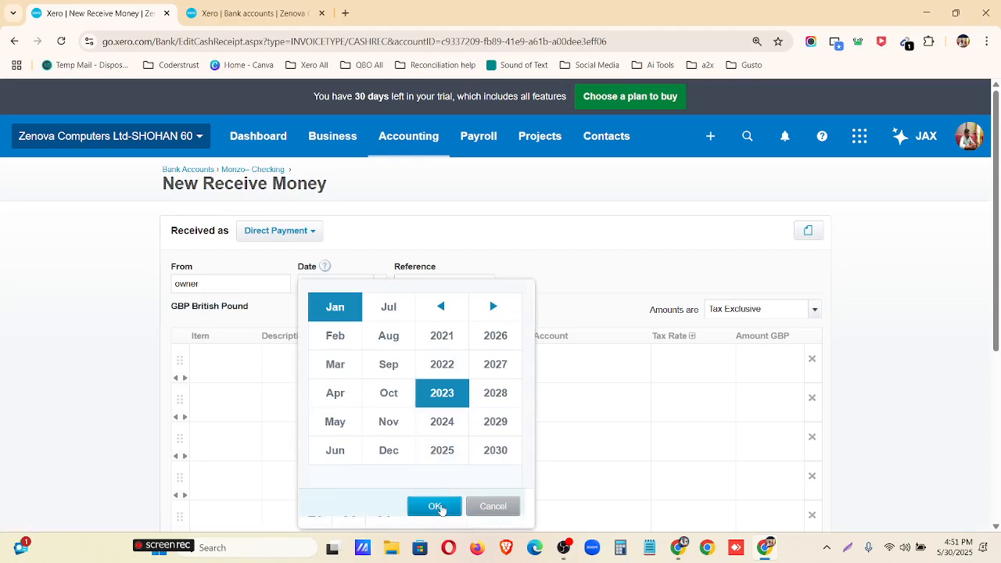
click(435, 507)
click(316, 377)
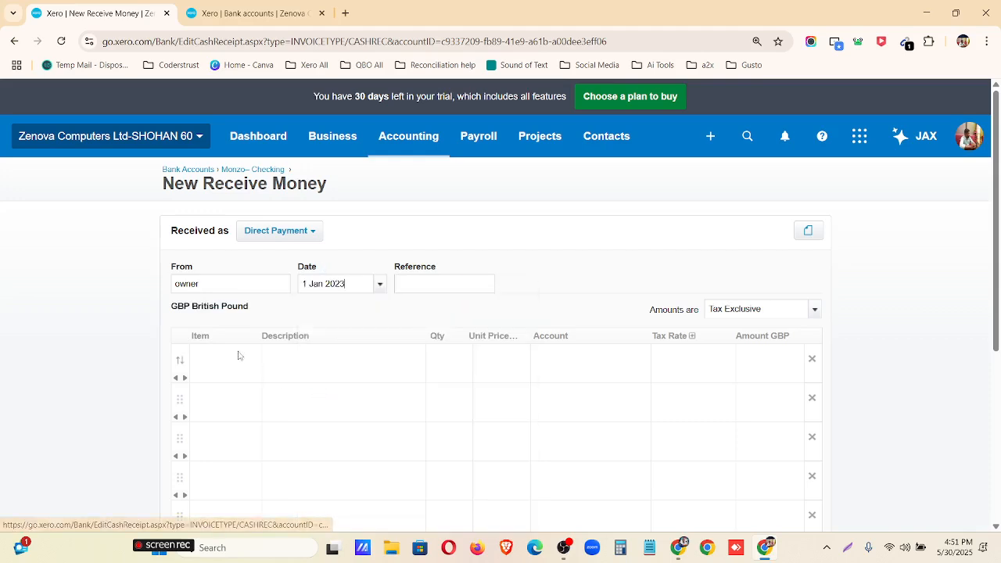
Describe the first line of the Monzo transaction as "opening balance"
click(291, 356)
text(open)
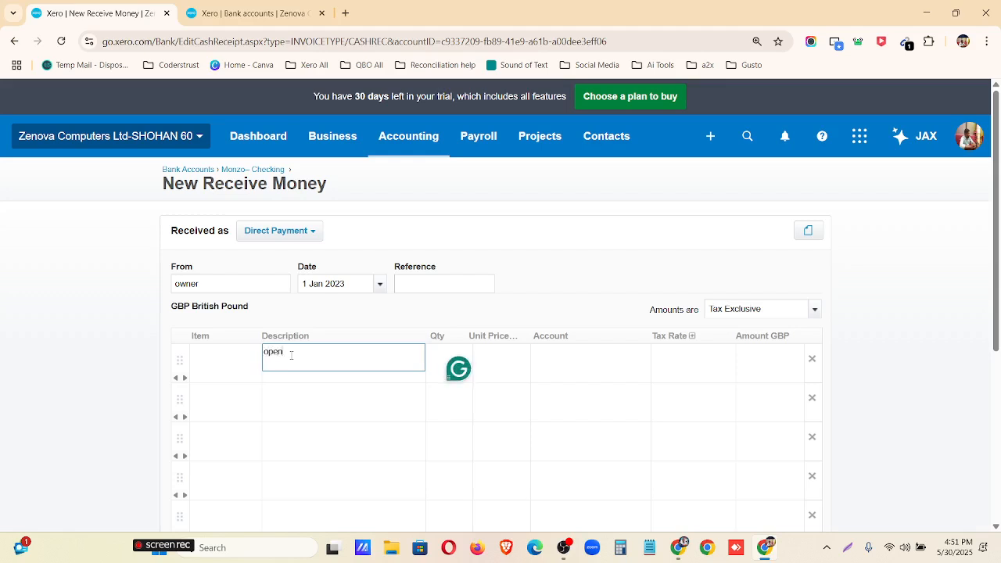
text(ing balance)
key(Tab)
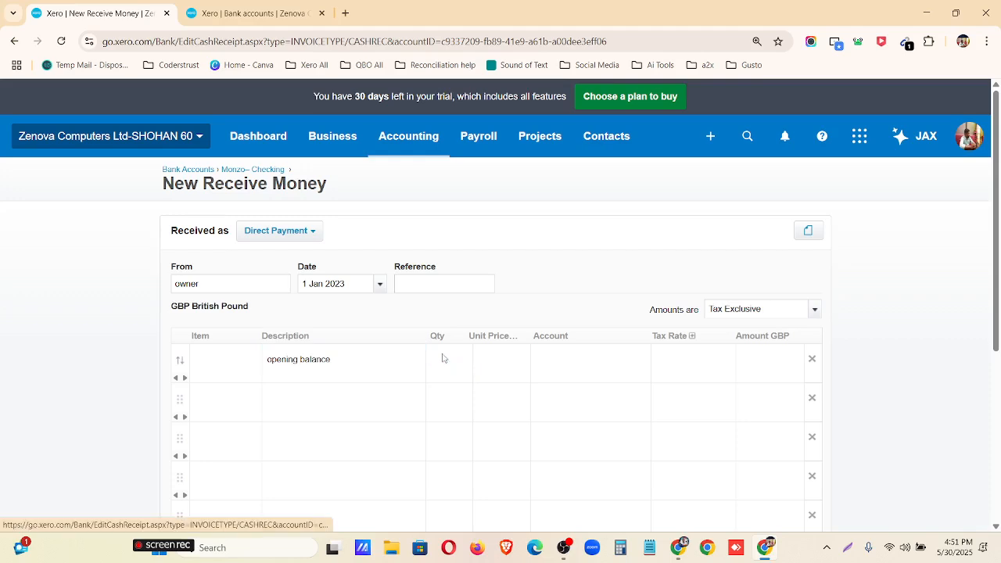
Set the opening balance line's unit price to 8.27 and its account to 950 - Capital - x,xxx Ordinary Shares
click(494, 365)
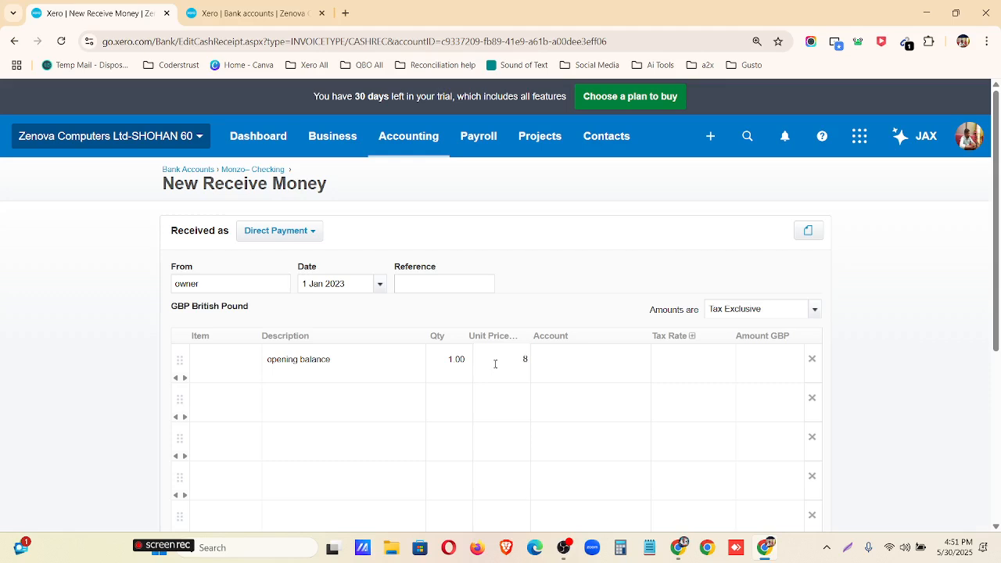
click(568, 364)
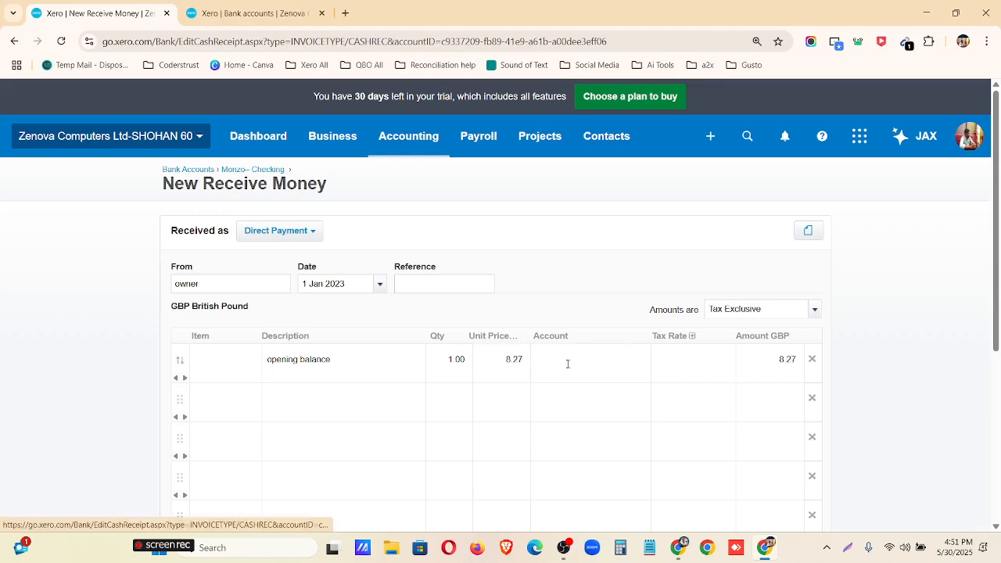
text(capi)
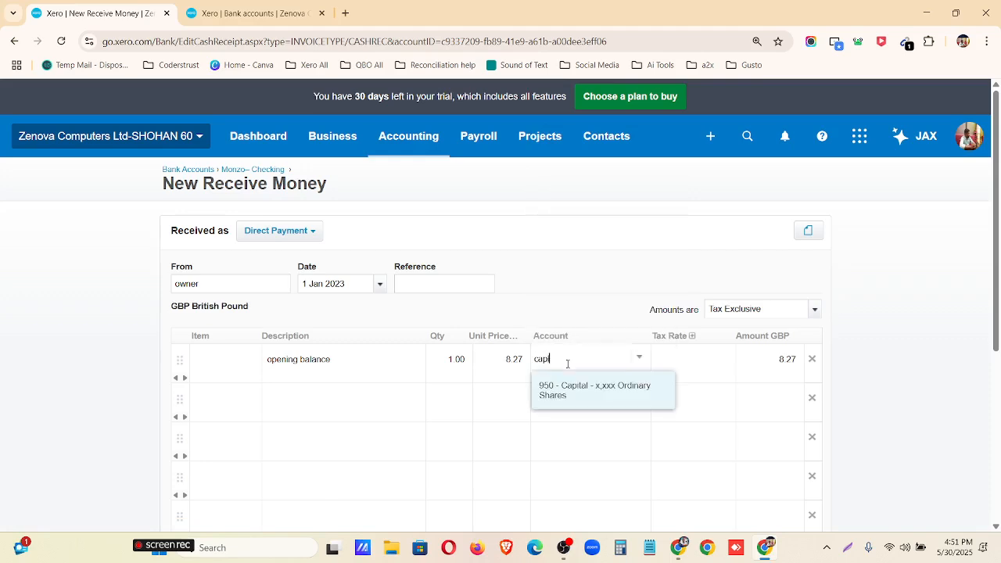
click(580, 392)
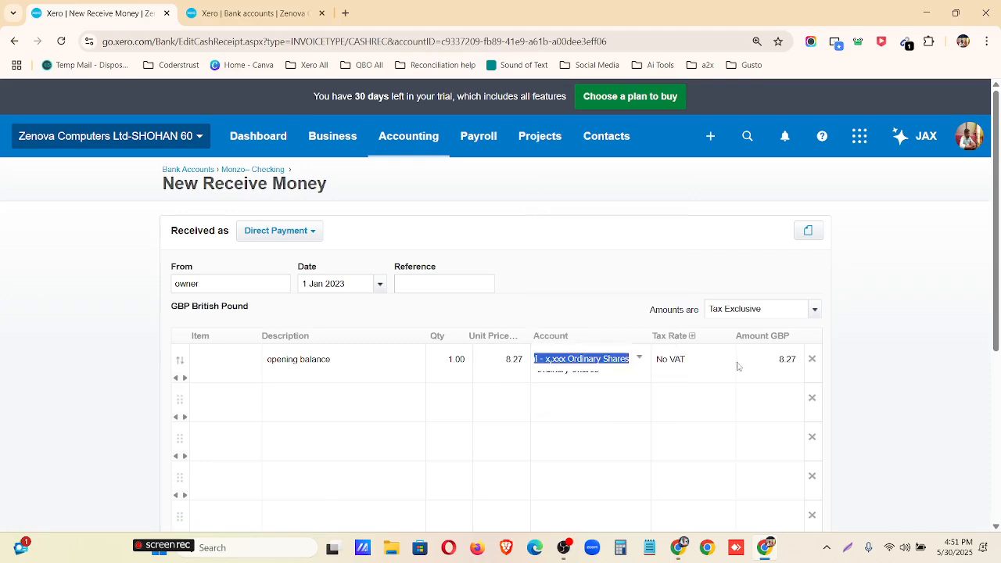
Remove the four empty lines from the Monzo Receive Money transaction and save it
click(812, 399)
click(812, 399)
click(812, 399)
click(812, 399)
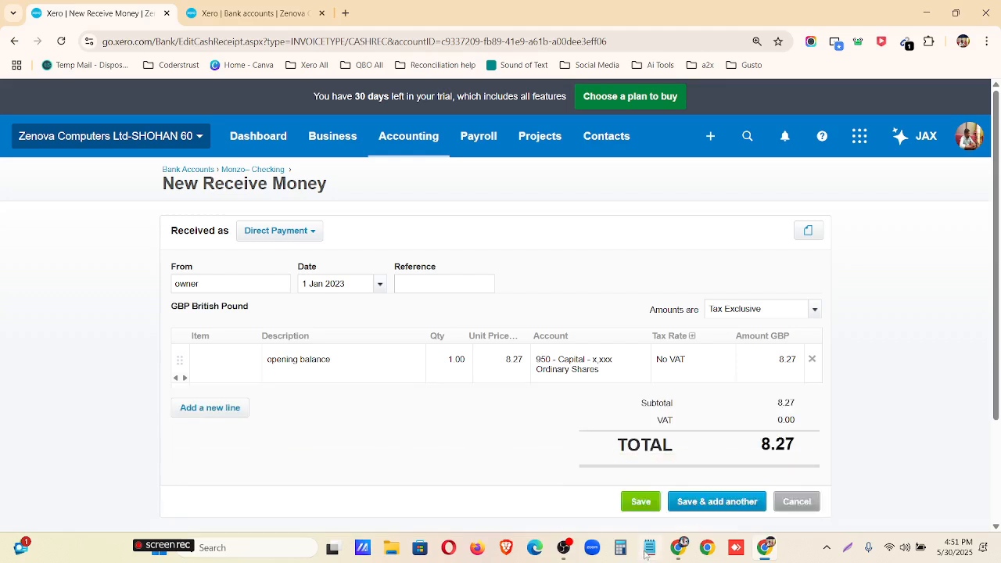
click(640, 502)
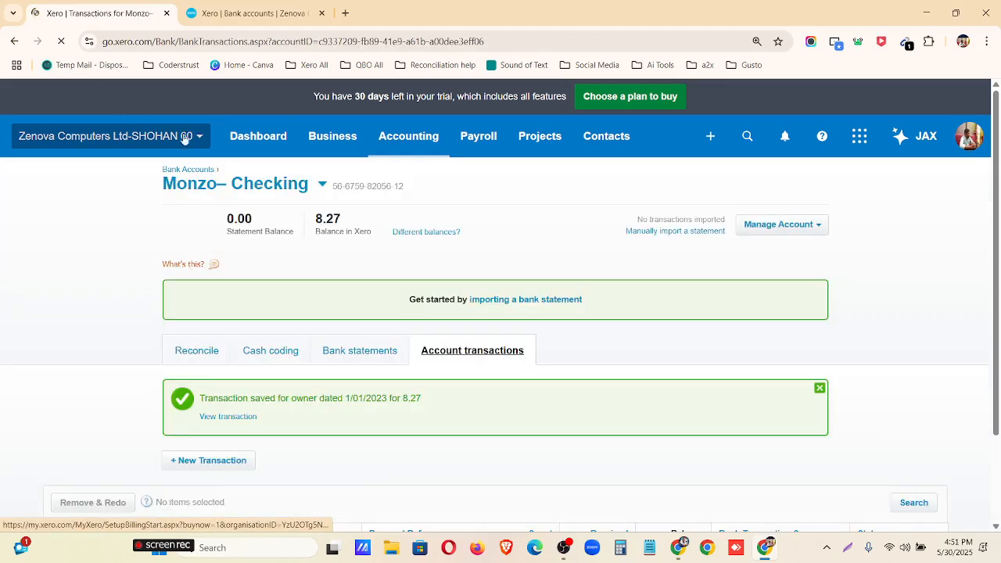
Check the Monzo– Checking balance among the asset accounts in the chart of accounts
click(385, 143)
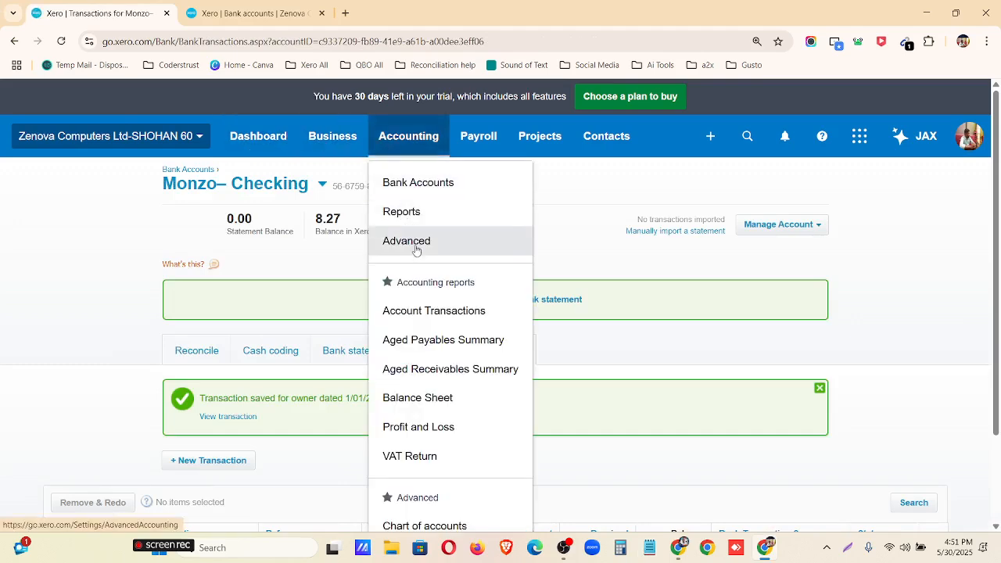
click(414, 242)
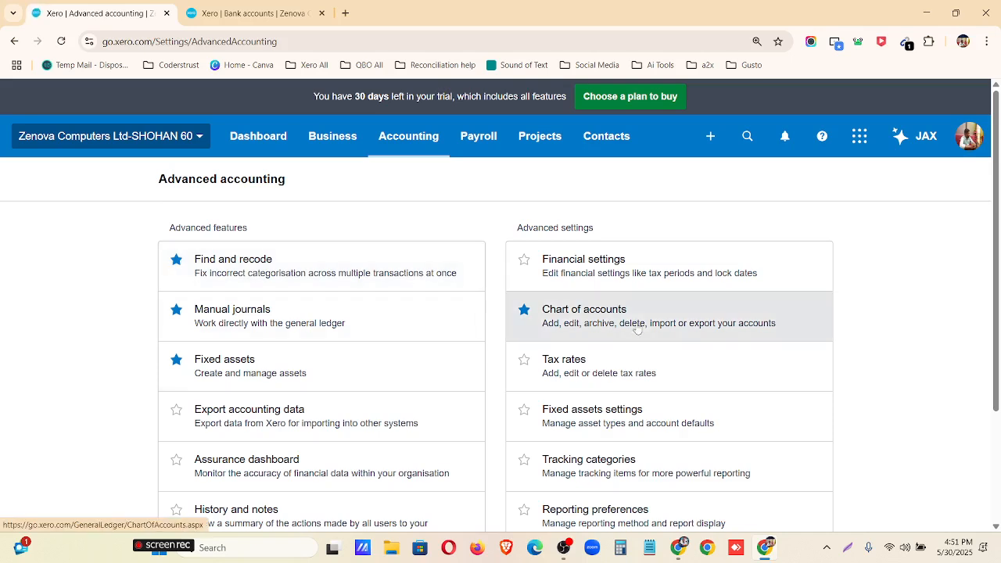
click(630, 326)
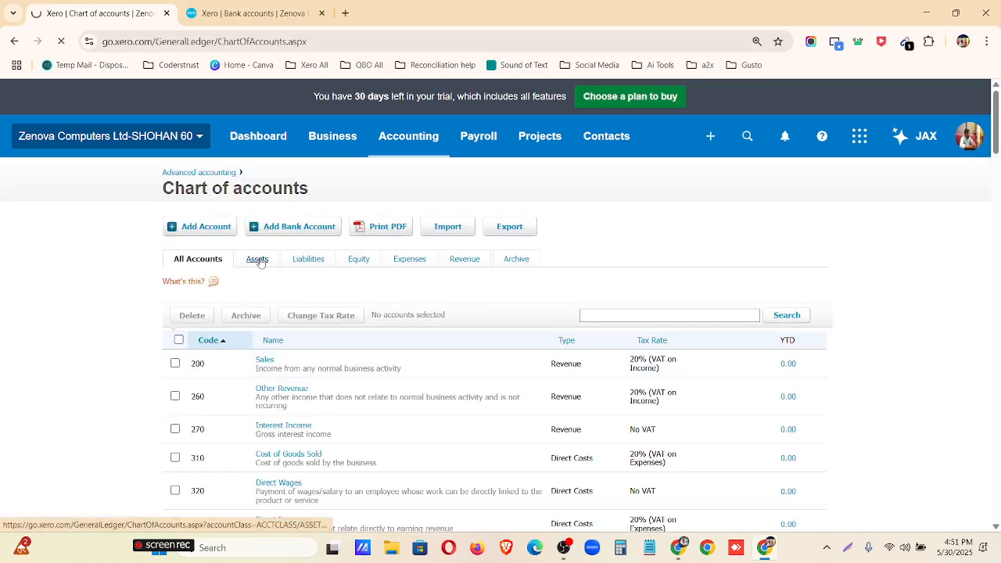
click(258, 259)
scroll(190, 381, down, 2)
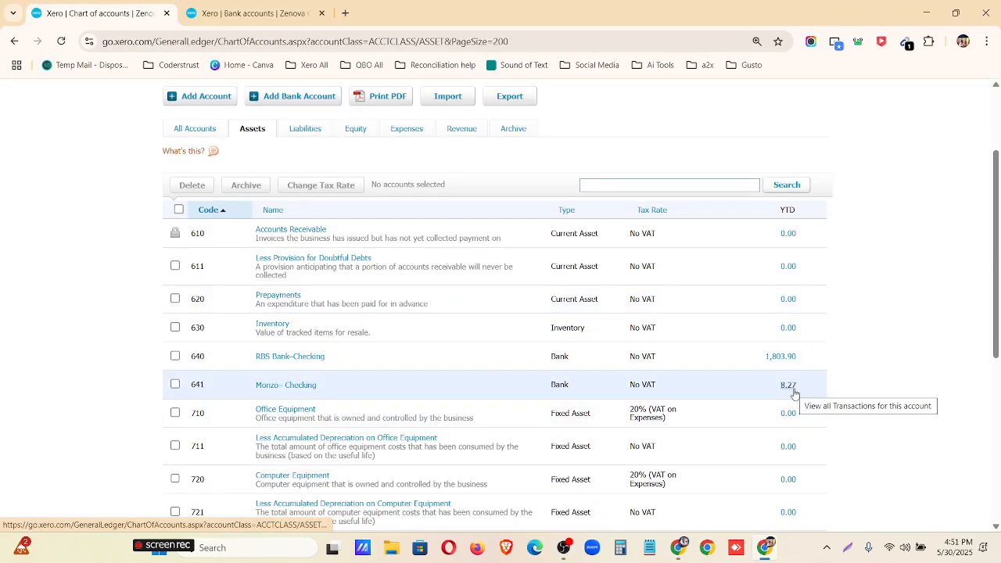
Switch to the zenova-computers Database document and copy the American Express-Blue Businessª Plus Credit Card account name
click(680, 549)
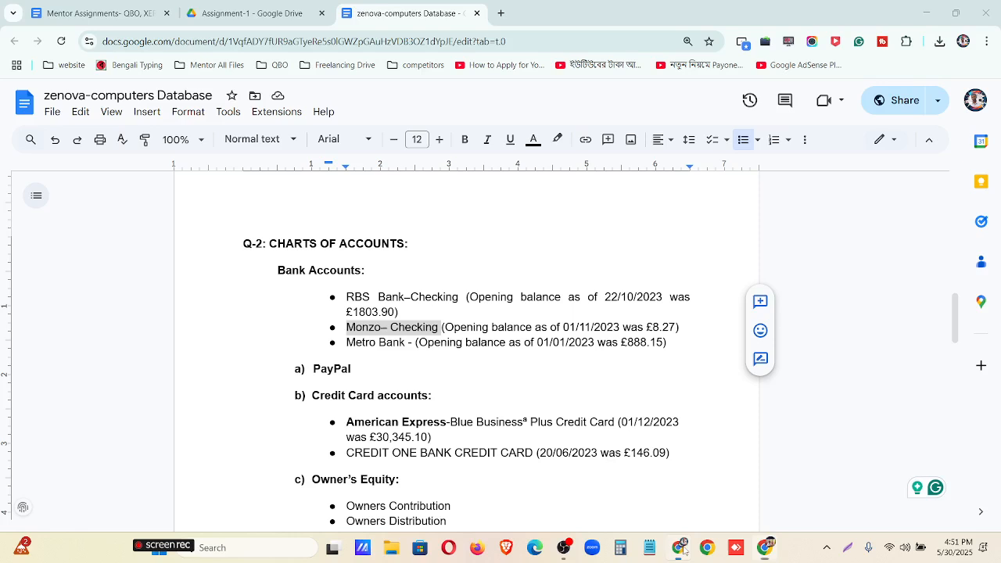
scroll(409, 397, down, 2)
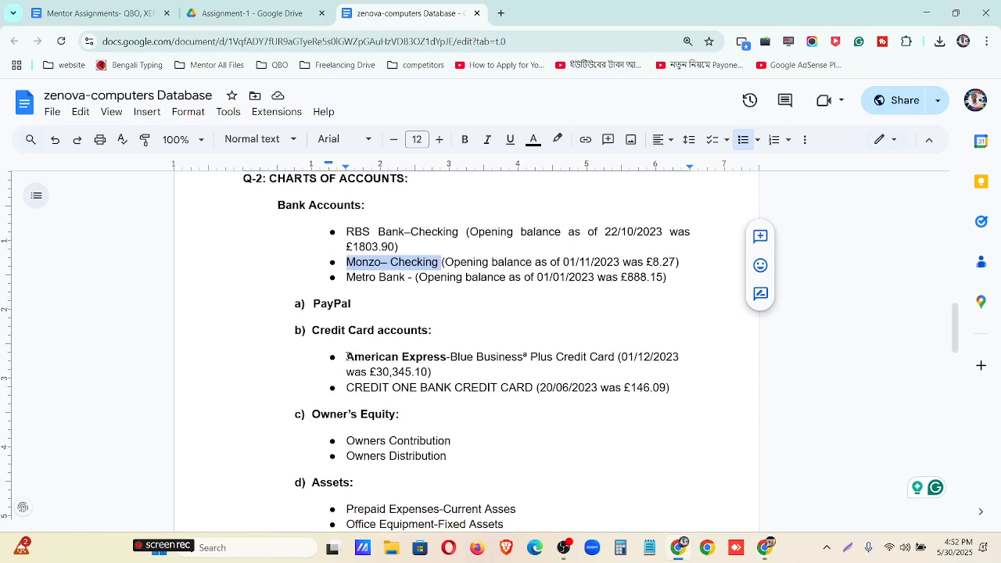
drag(347, 357, 616, 357)
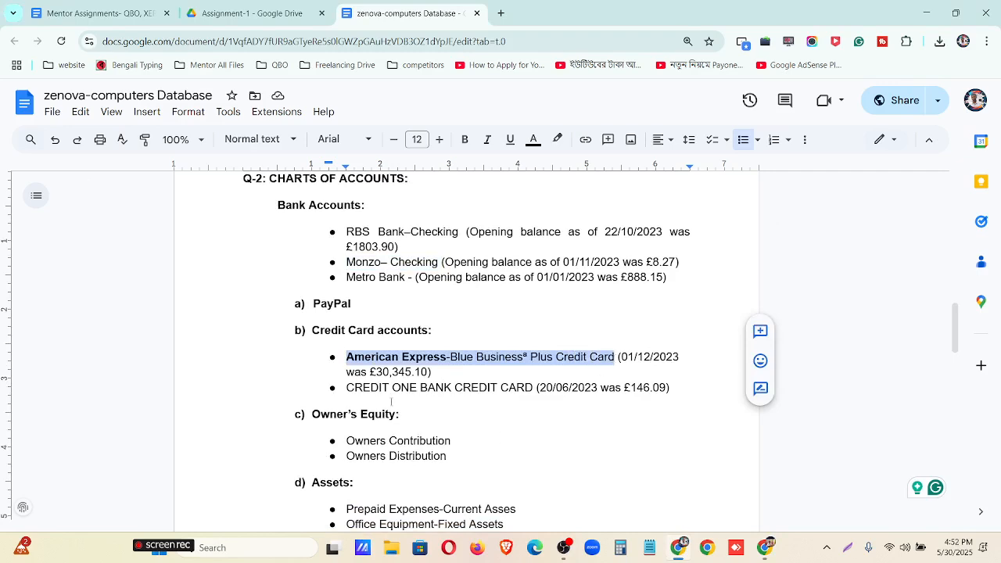
Switch back to Xero and start adding a bank account without a connected bank feed from the chart of accounts
click(769, 545)
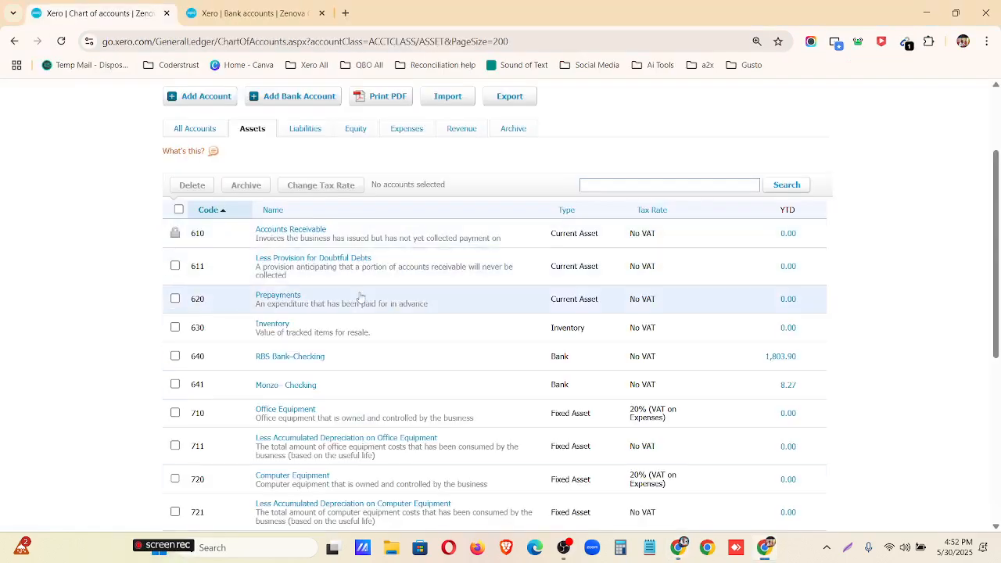
scroll(360, 296, up, 2)
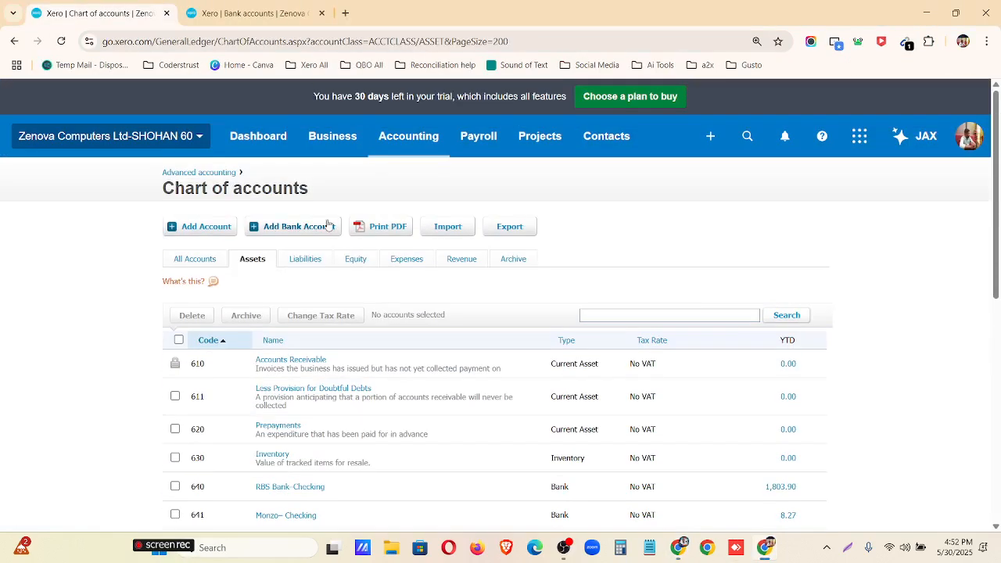
click(285, 228)
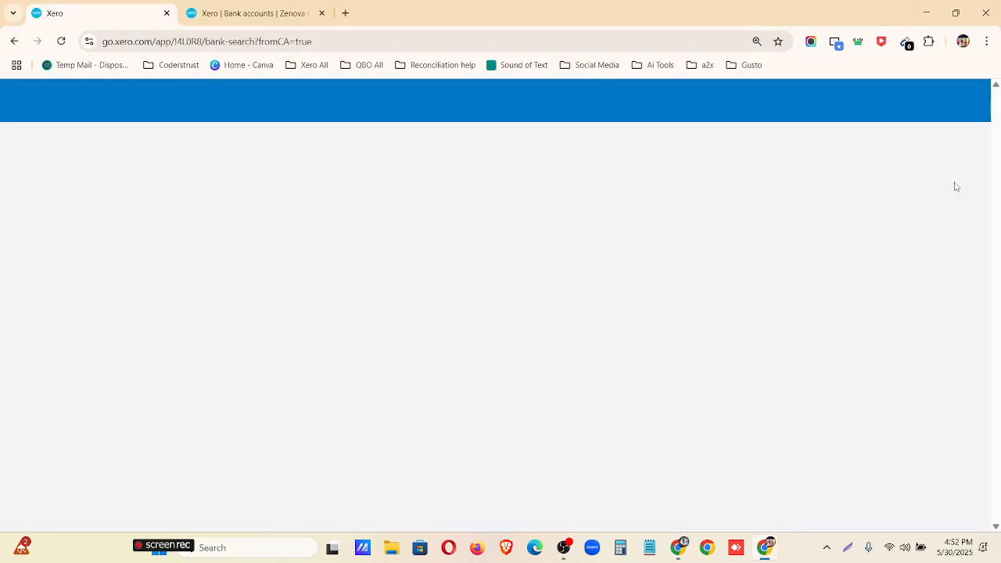
click(945, 179)
click(594, 419)
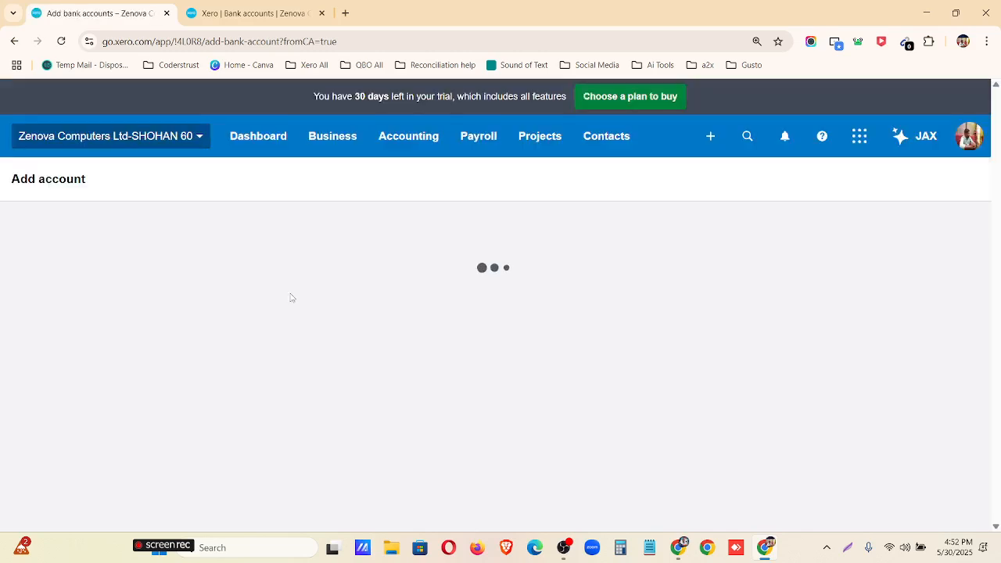
Set the bank name to American Express and the account name to American Express-Blue Businessª Plus Credit Card
click(406, 407)
click(470, 351)
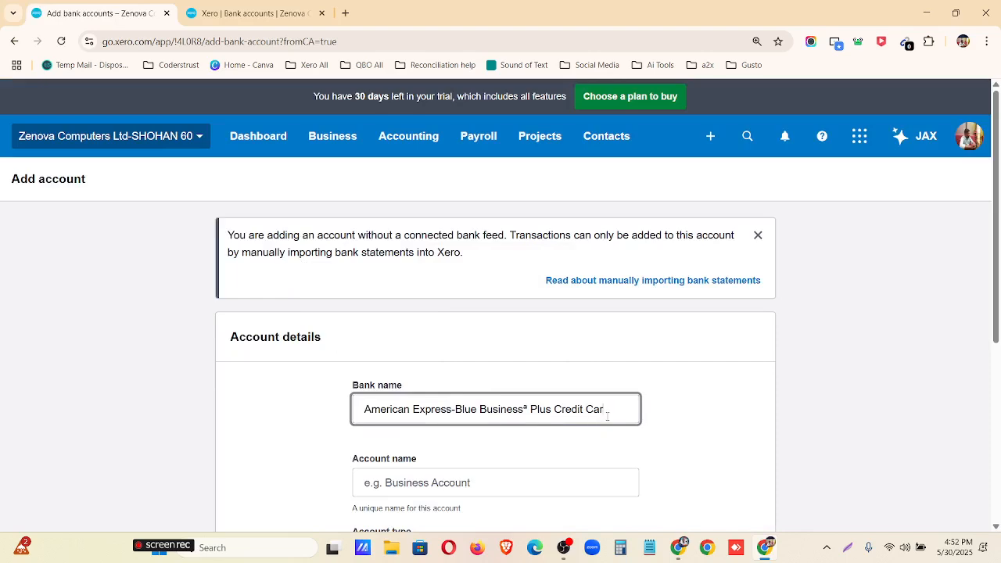
key(BackSpace)
key(BackSpace)
key(BackSpace)
key(BackSpace)
key(BackSpace)
key(BackSpace)
key(BackSpace)
key(BackSpace)
key(BackSpace)
key(BackSpace)
key(BackSpace)
key(BackSpace)
key(BackSpace)
key(BackSpace)
key(BackSpace)
key(BackSpace)
key(BackSpace)
key(BackSpace)
key(BackSpace)
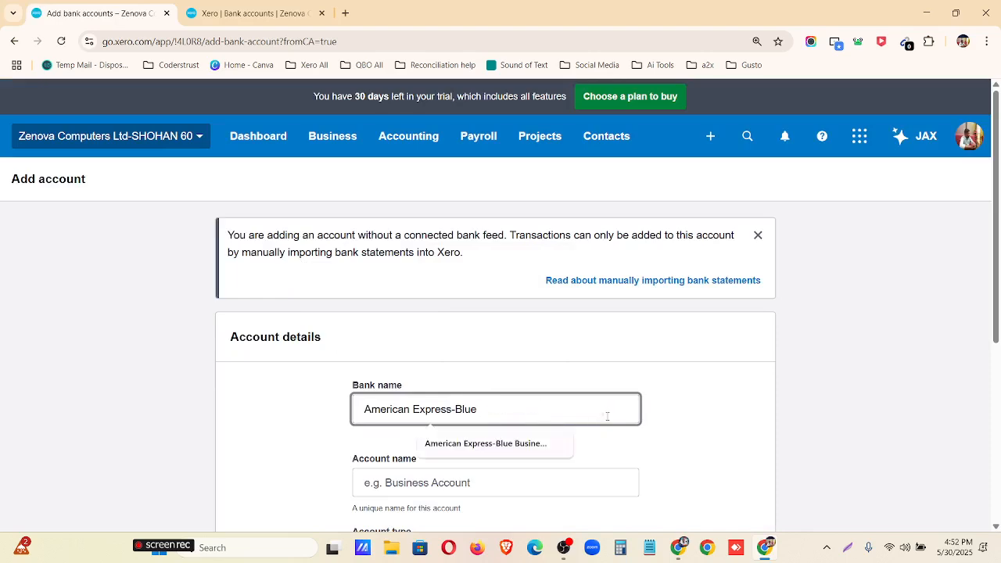
key(BackSpace)
key(BackSpace)
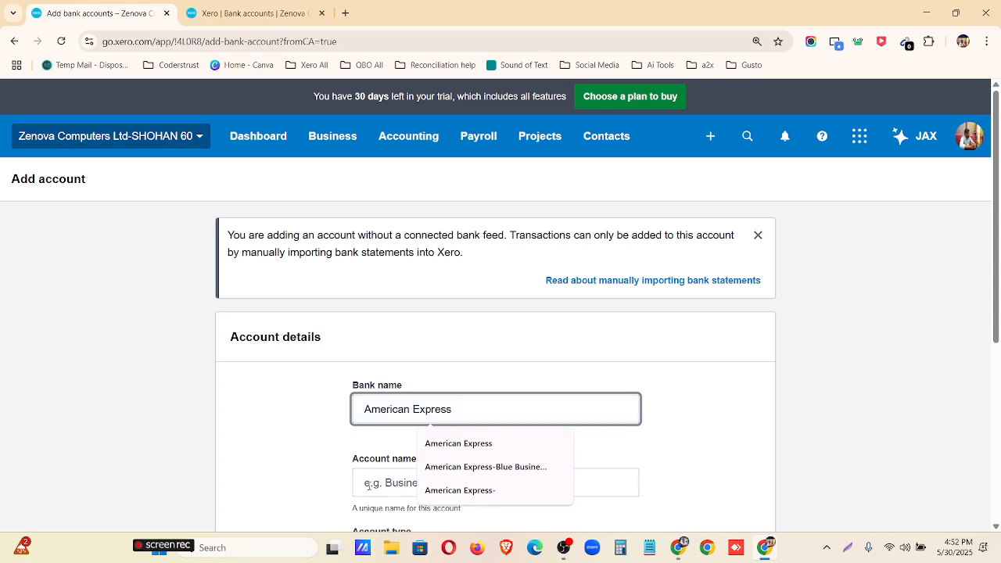
click(371, 484)
text(American Express-Blue Business® Plus Credit Card)
Set the account type to Credit card and enter the last four digits of the credit card number
scroll(392, 438, down, 2)
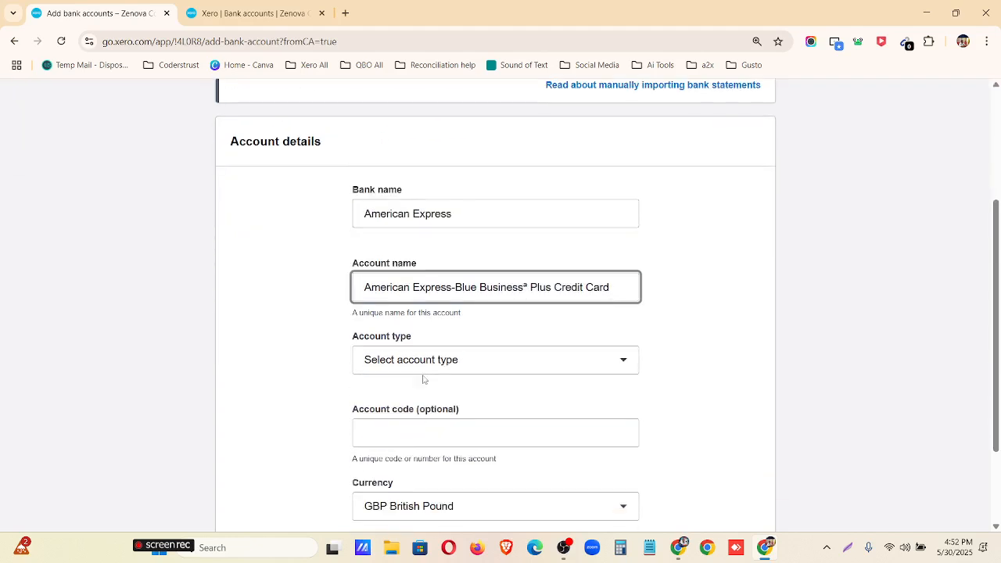
click(422, 368)
click(407, 412)
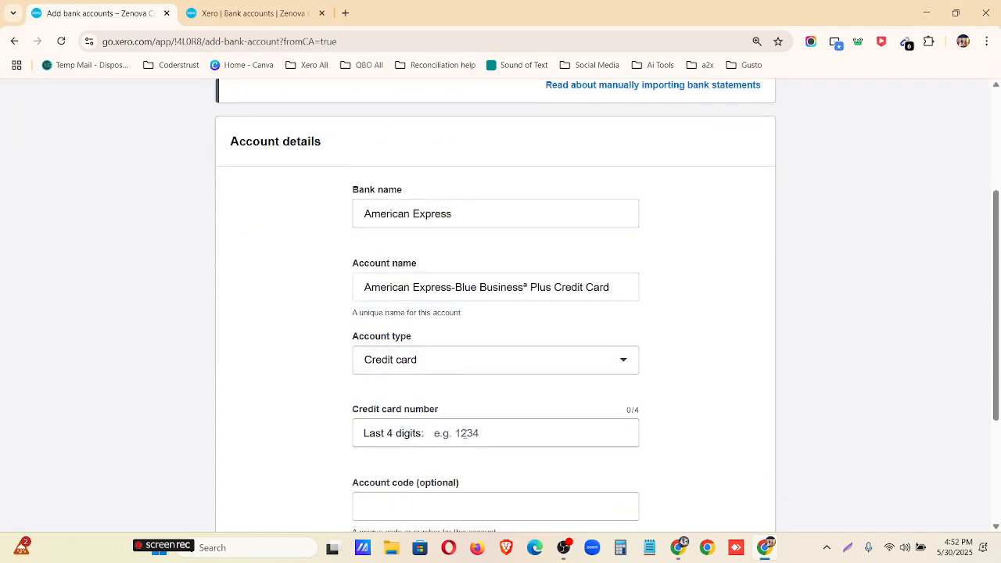
click(465, 434)
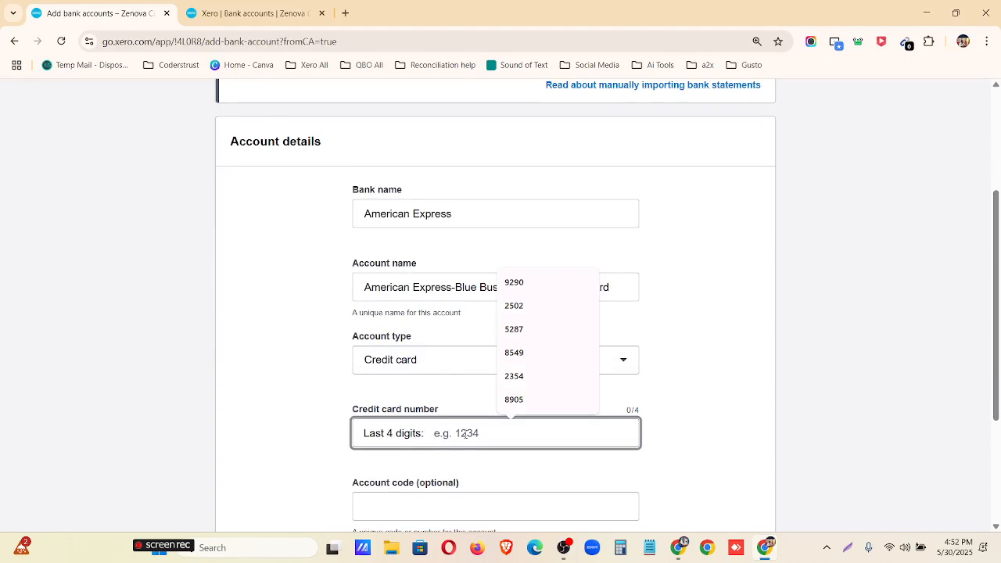
text(4537)
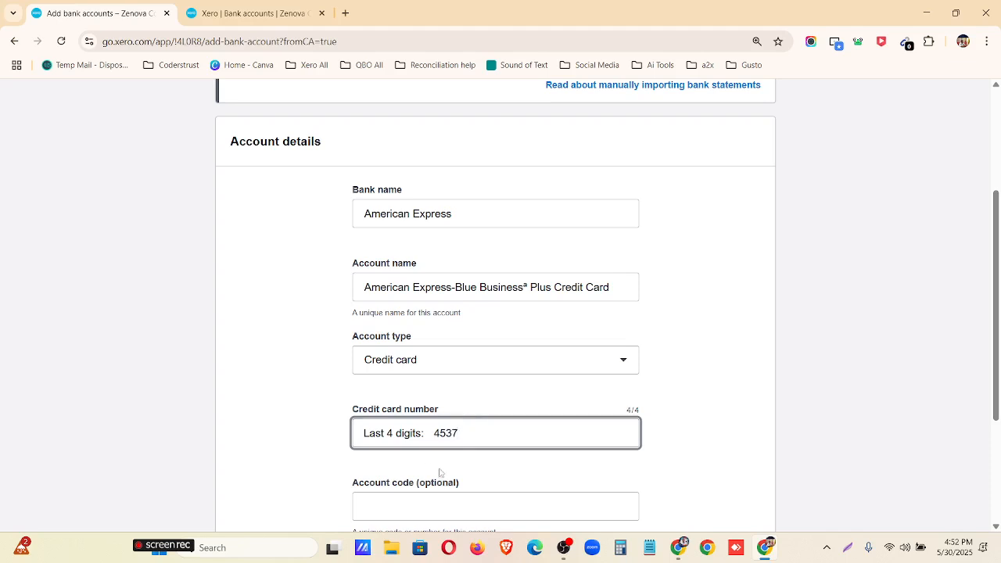
Check the liability account codes in the chart of accounts to choose an unused code for the new credit card account
scroll(438, 474, down, 2)
click(404, 379)
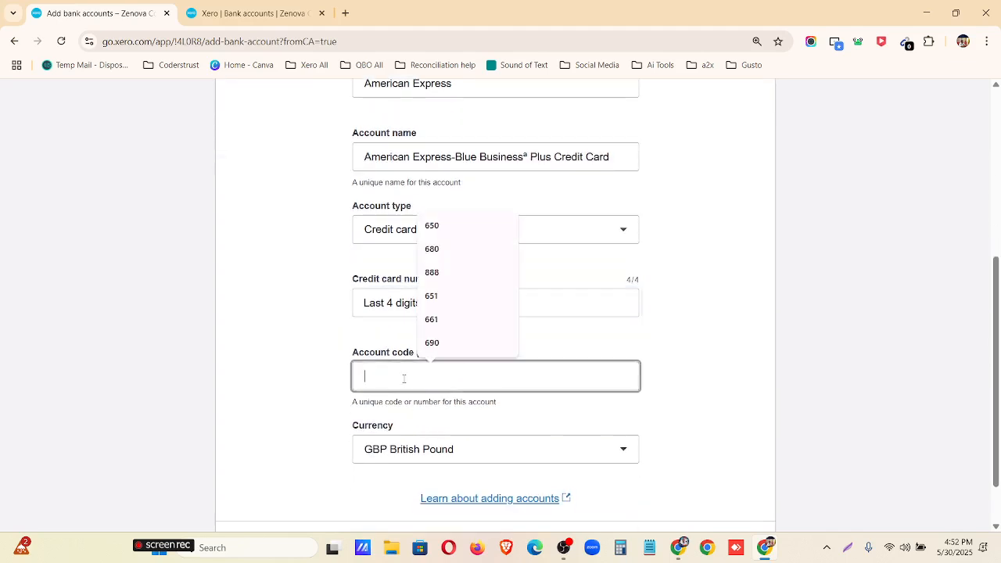
click(227, 13)
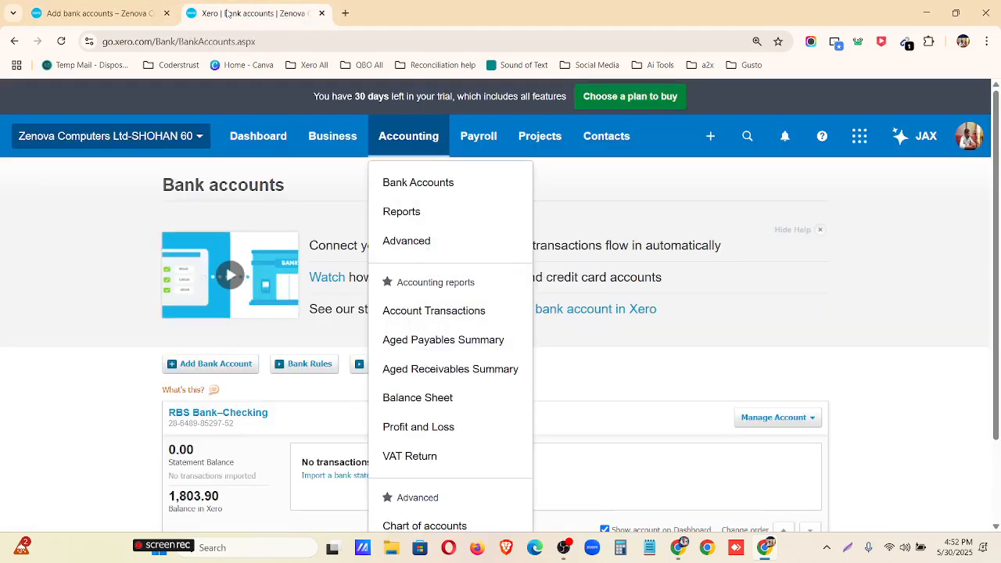
click(418, 240)
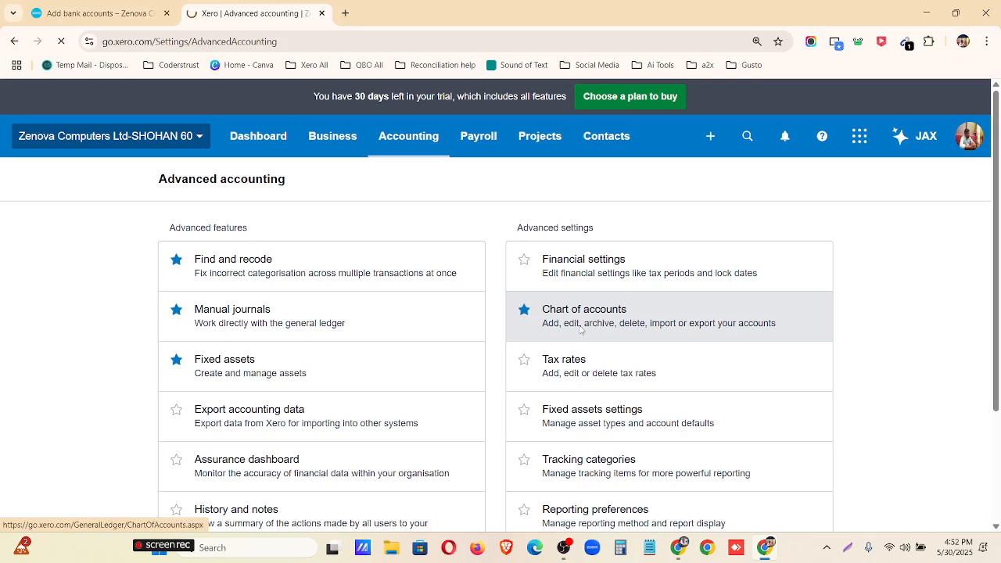
click(581, 317)
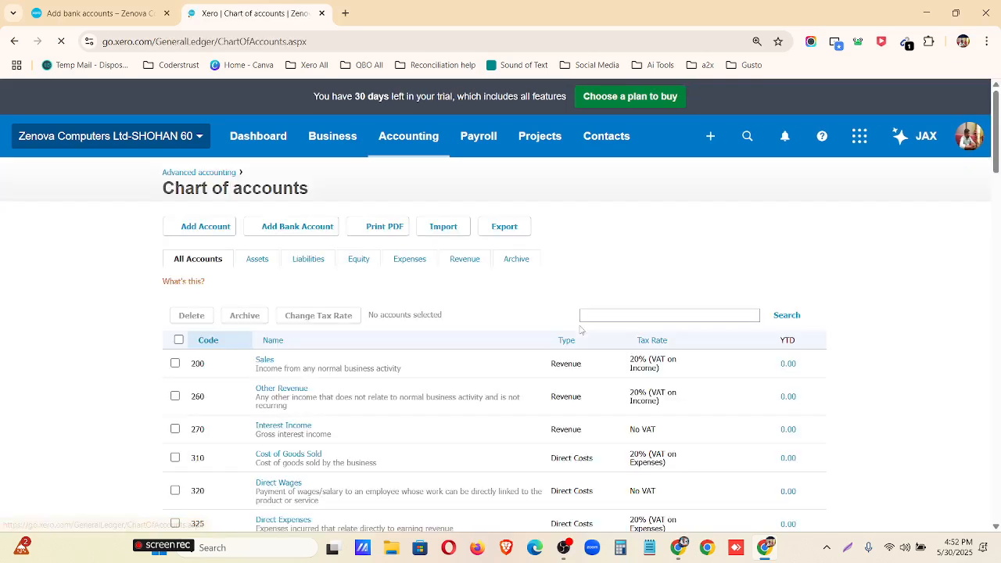
click(311, 260)
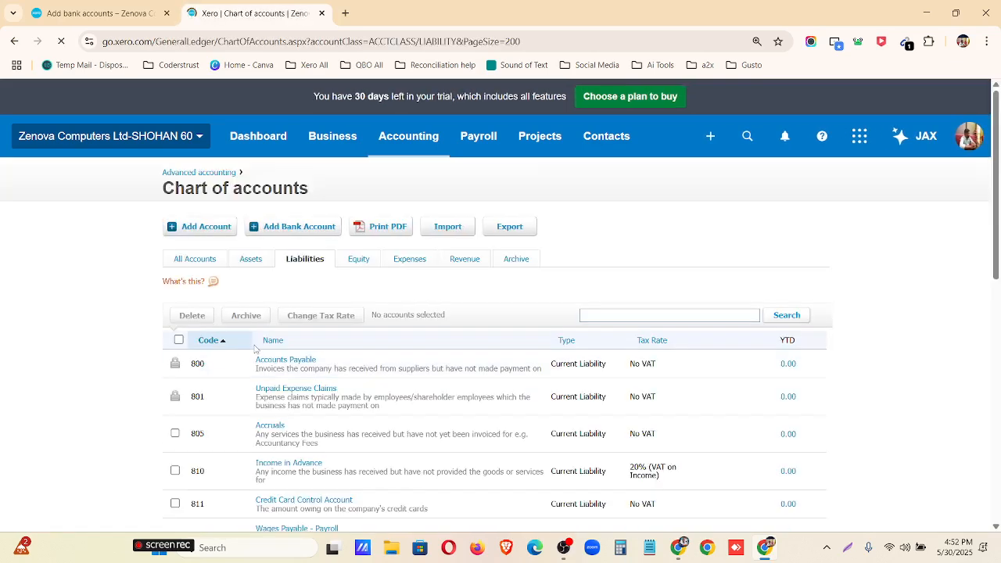
scroll(255, 351, down, 1)
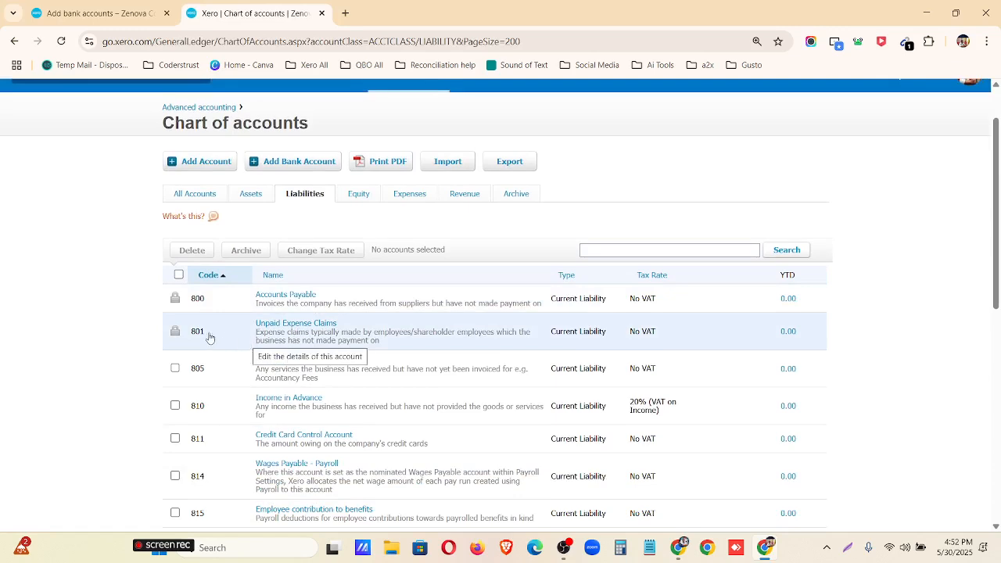
Set the credit card account's code to 802 on the add-account form and add the account
click(112, 14)
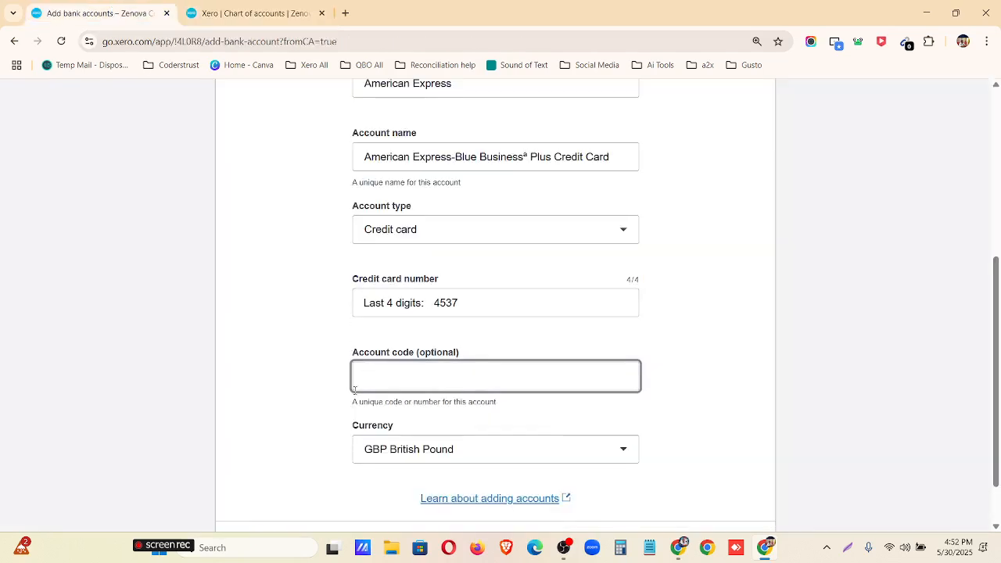
text(802)
scroll(599, 371, down, 1)
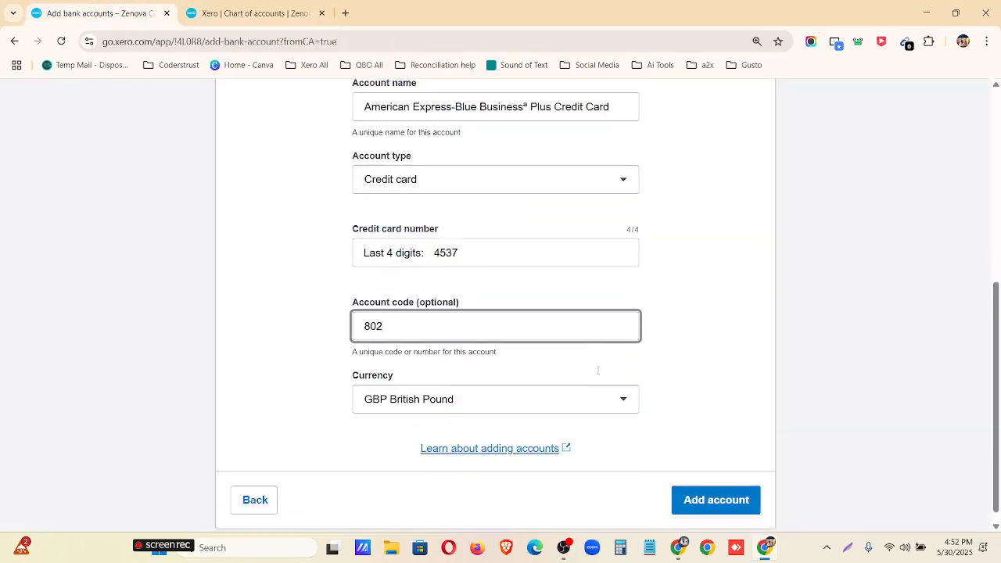
click(706, 486)
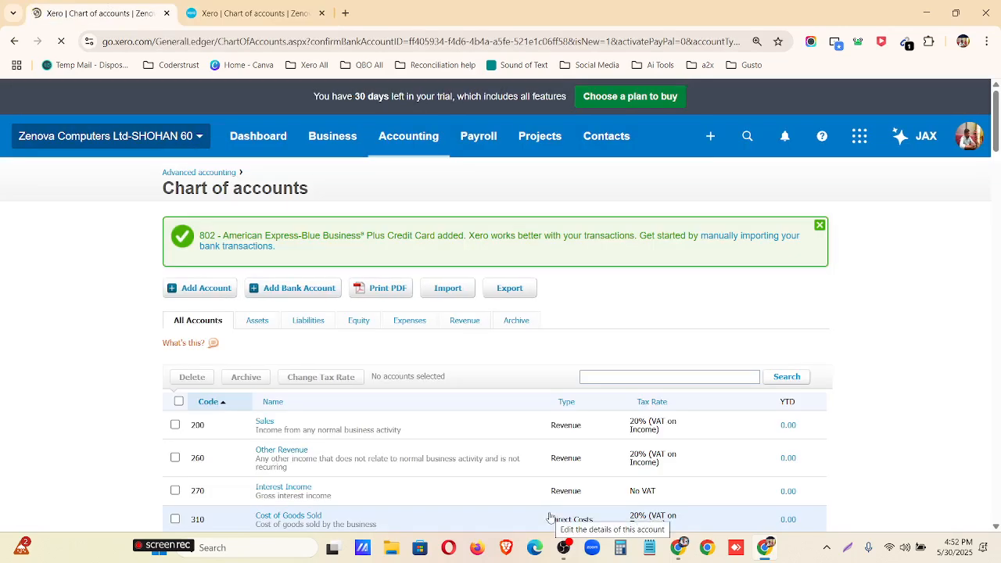
Look through the liabilities and assets in the chart of accounts for the American Express-Blue Business Plus Credit Card account
click(260, 321)
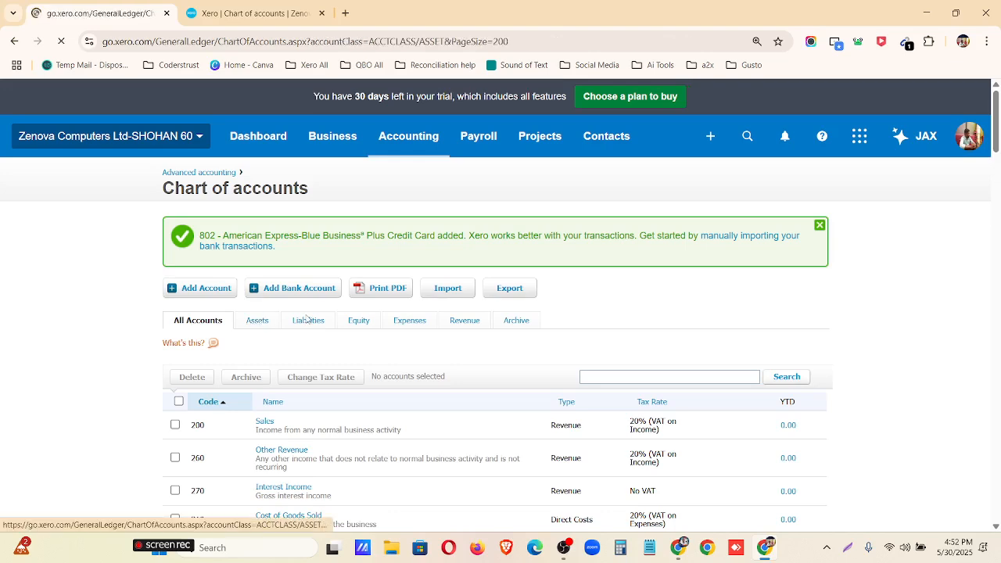
click(294, 262)
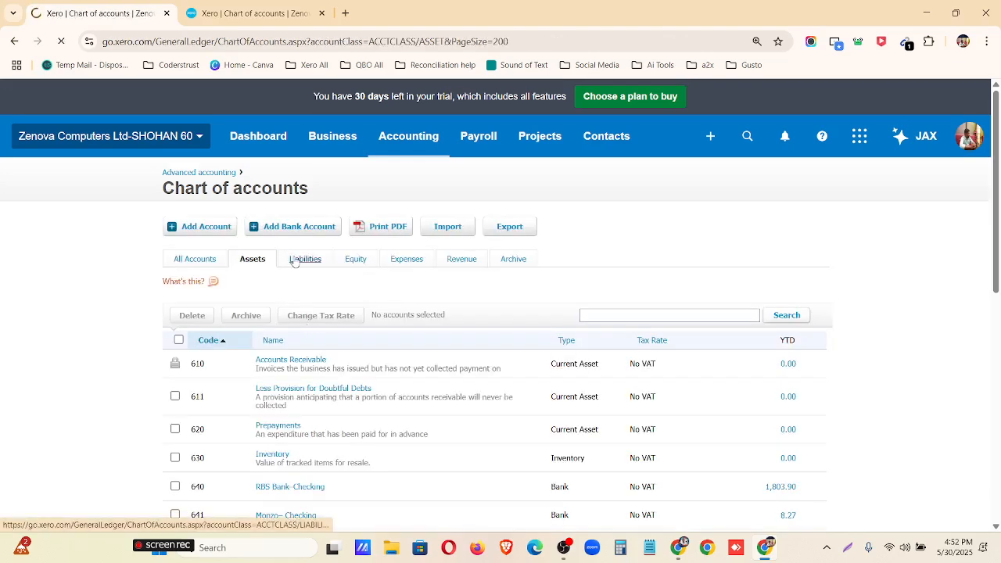
scroll(295, 276, down, 1)
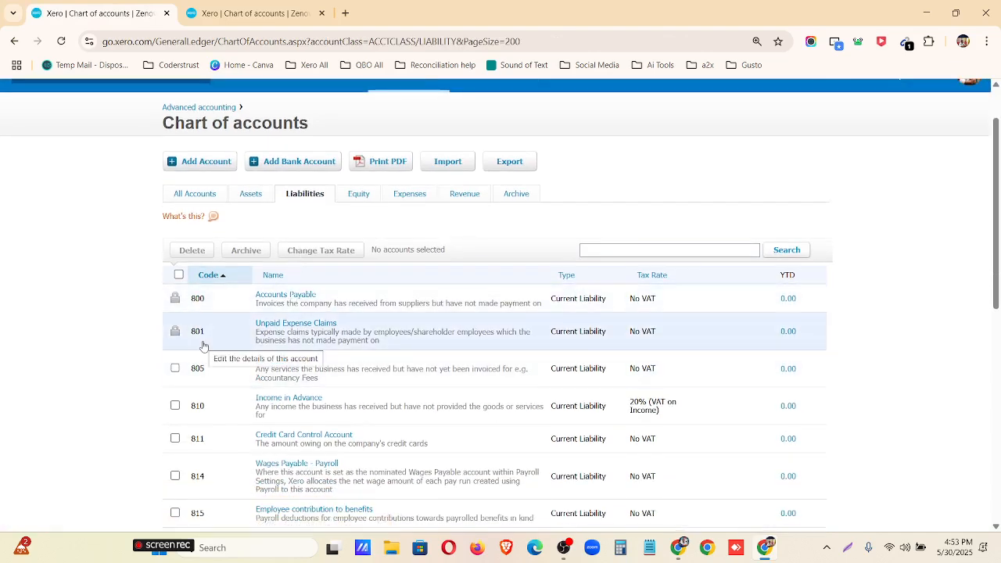
scroll(210, 360, down, 7)
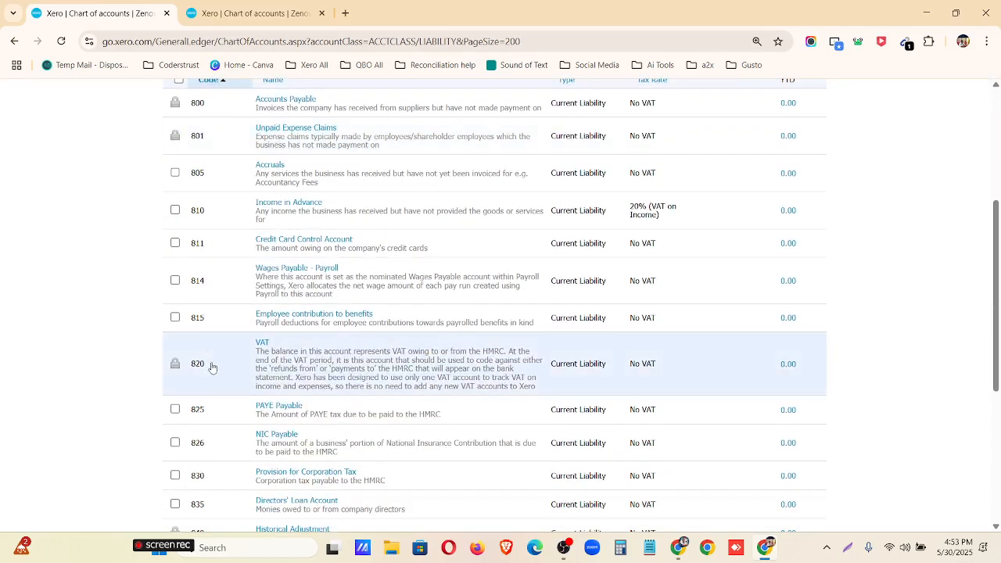
scroll(224, 503, up, 10)
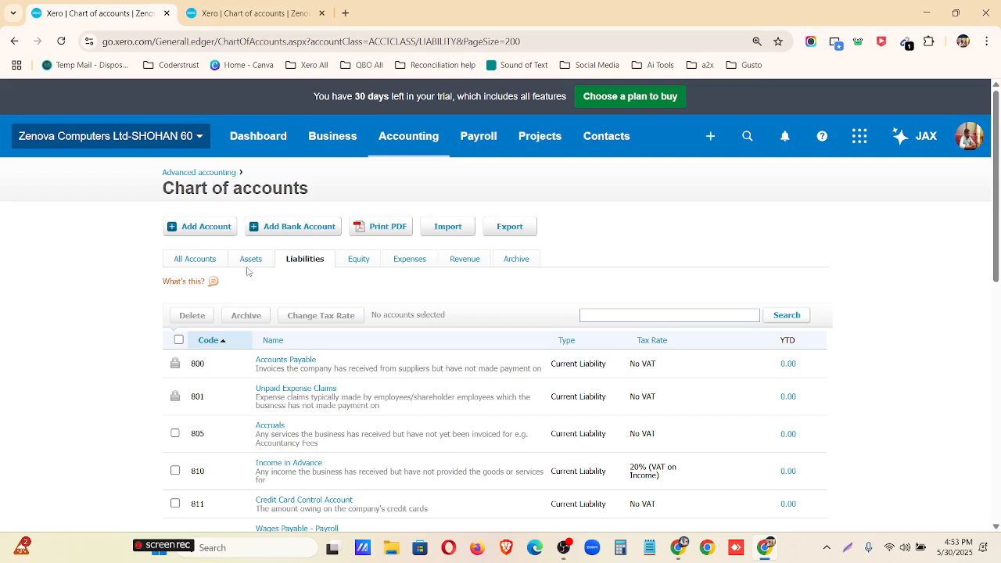
click(250, 260)
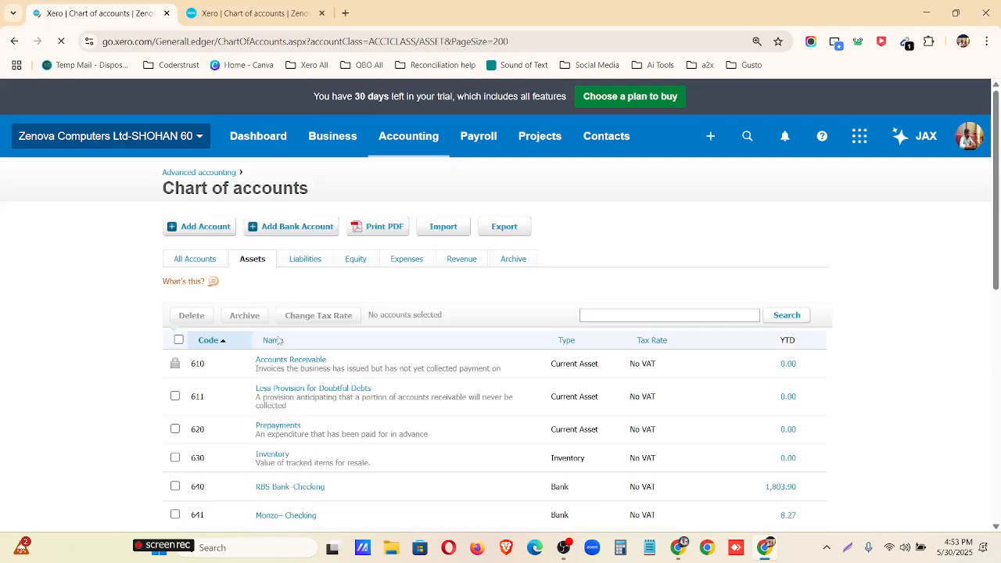
scroll(279, 341, down, 2)
scroll(279, 341, down, 5)
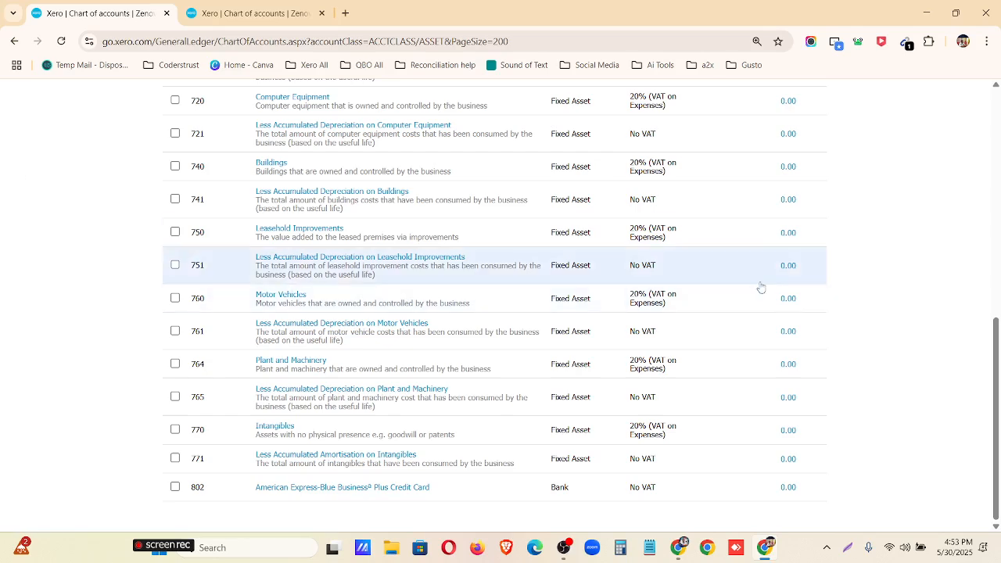
scroll(728, 297, up, 10)
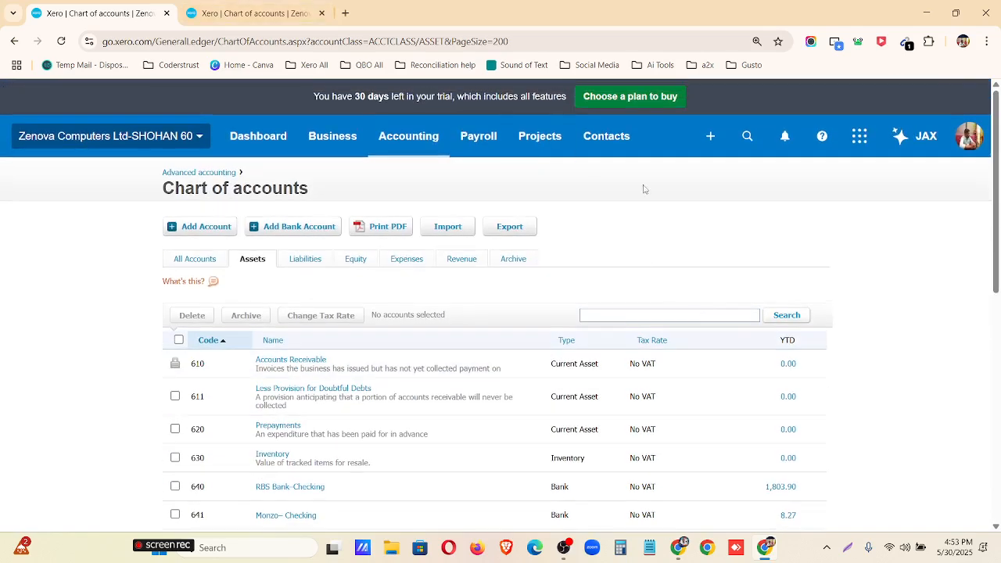
Create a new spend money transaction paid from the American Express-Blue Business Plus Credit Card account
click(712, 139)
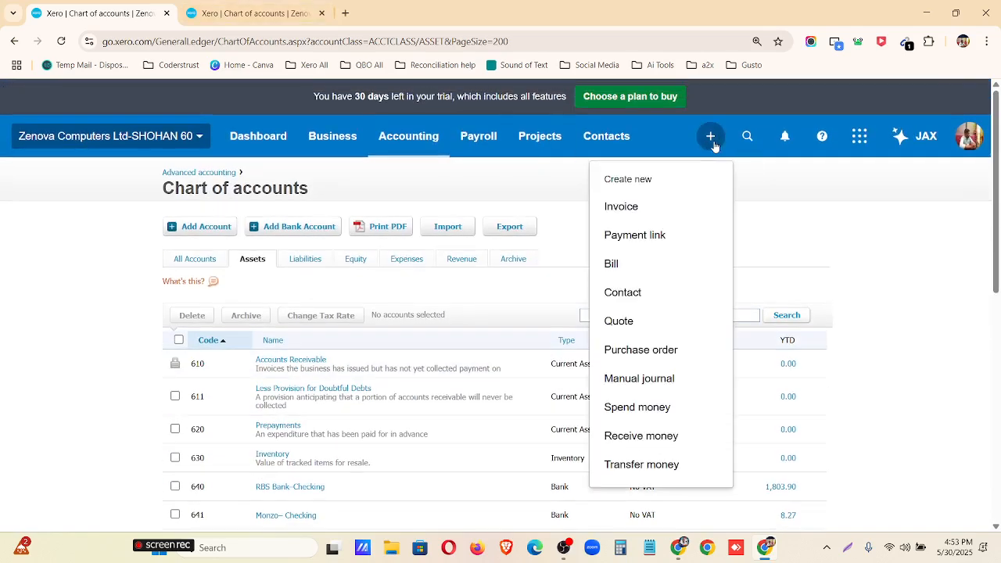
click(664, 408)
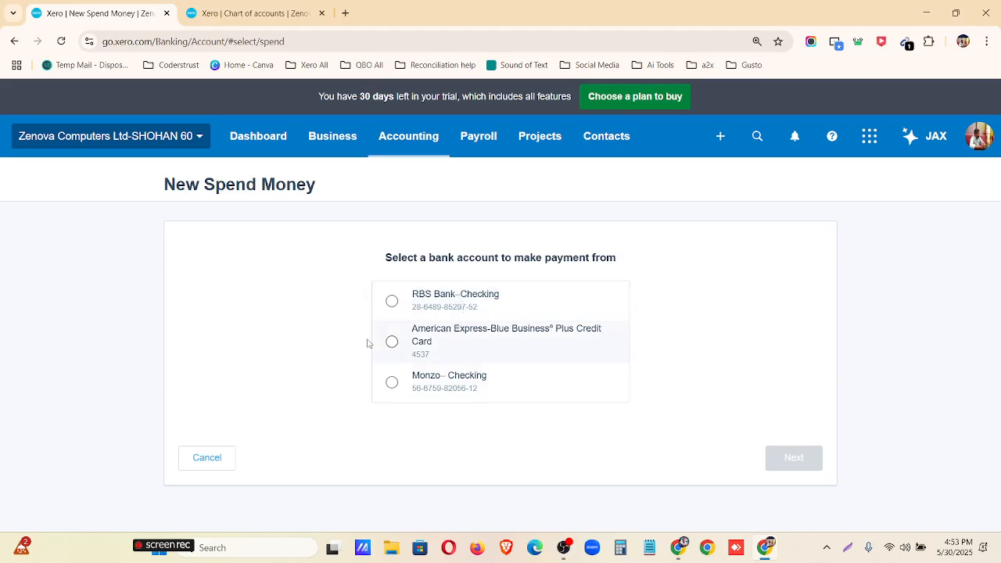
click(433, 352)
click(804, 460)
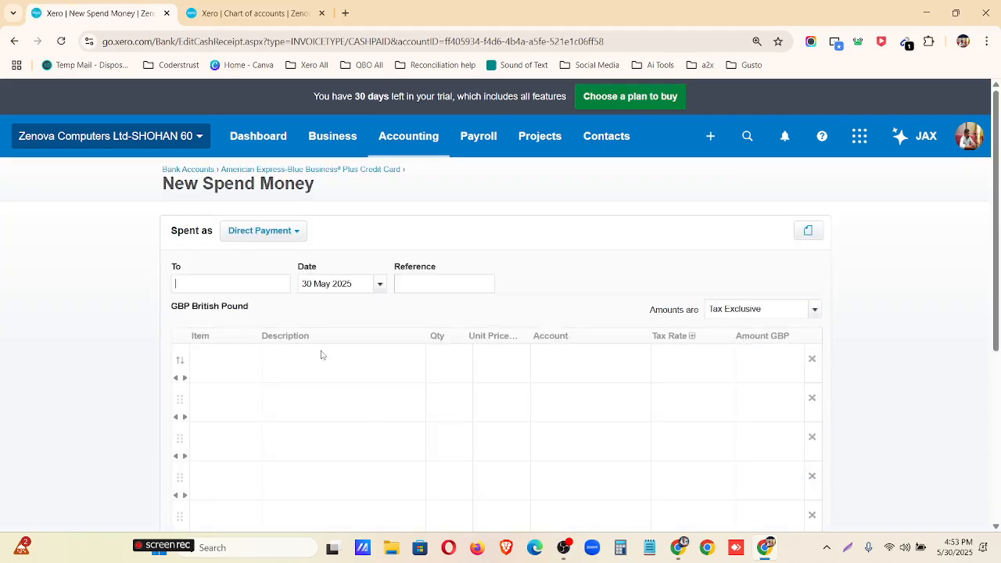
Enter "owner" as the spend money payee and set the transaction date to 1 Jan 2023
text(owner)
click(250, 315)
click(380, 284)
click(395, 296)
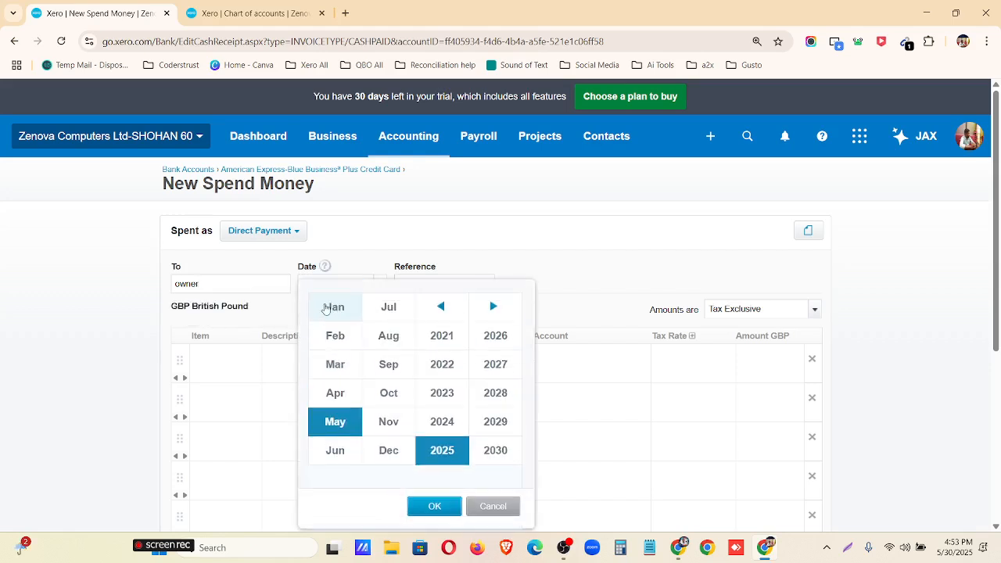
click(335, 307)
click(442, 393)
click(434, 506)
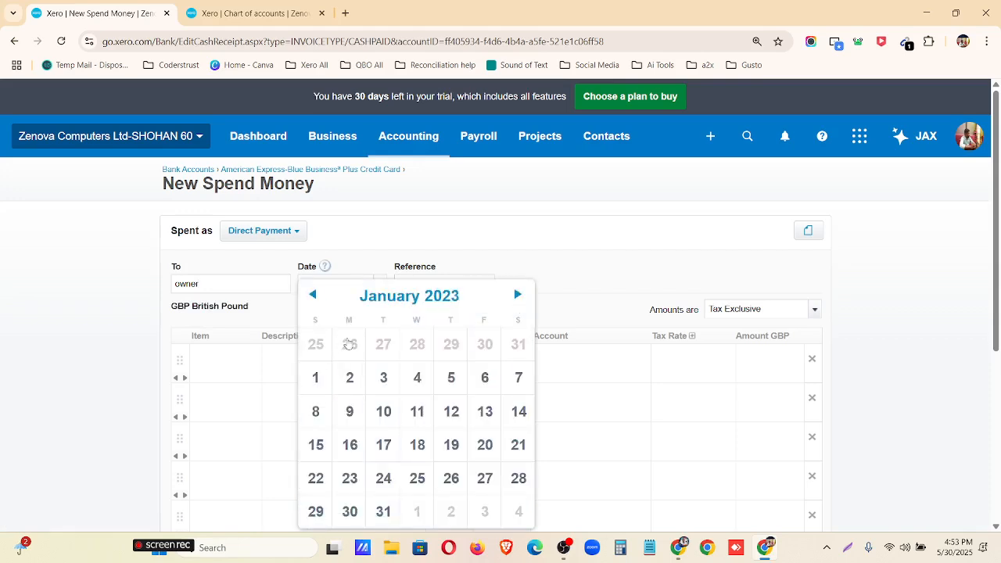
click(319, 377)
Fill the first line with description "opening balance", quantity 1 and unit price 30,345.10, checking the amount in the zenova-computers Database document
click(290, 371)
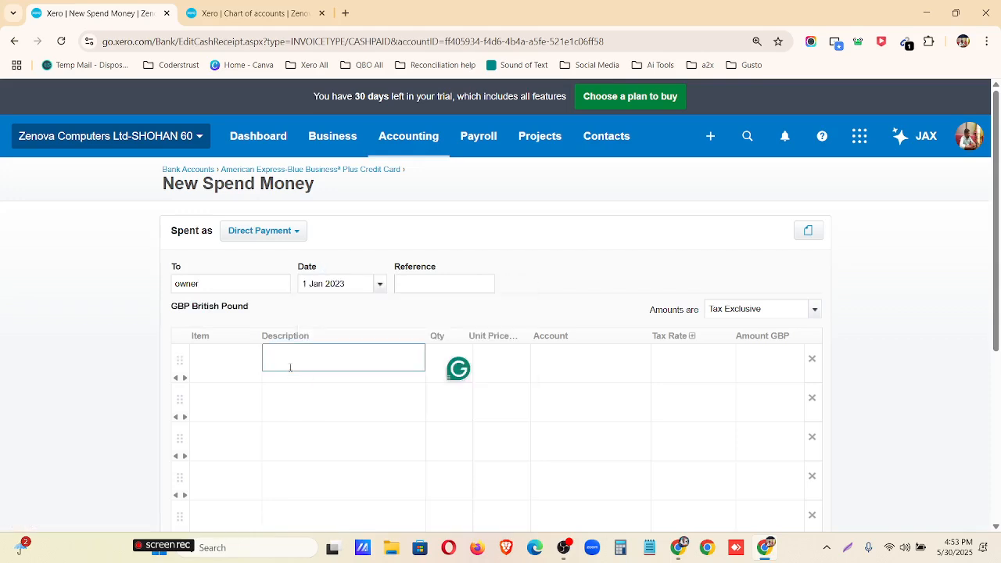
text(opening balance)
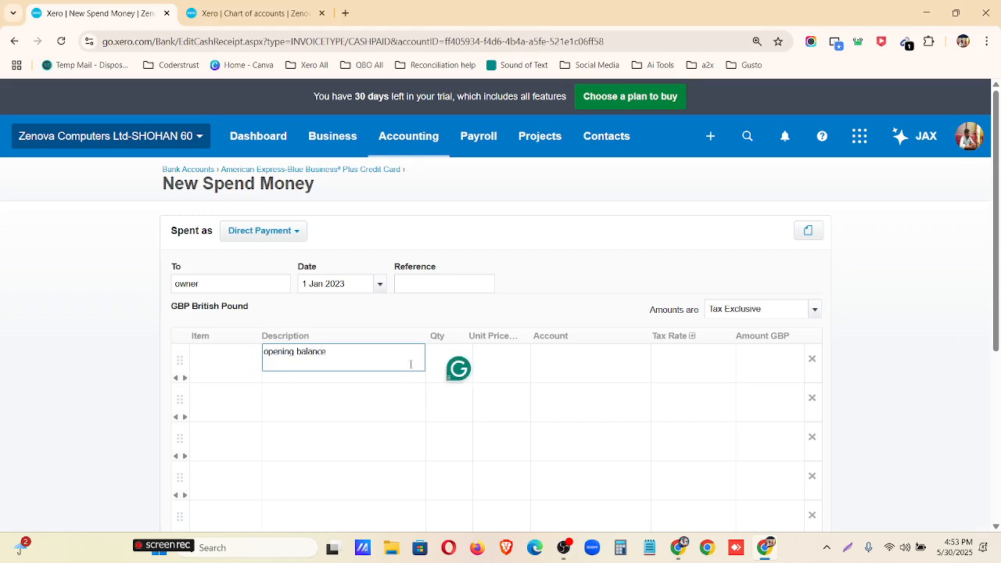
click(434, 358)
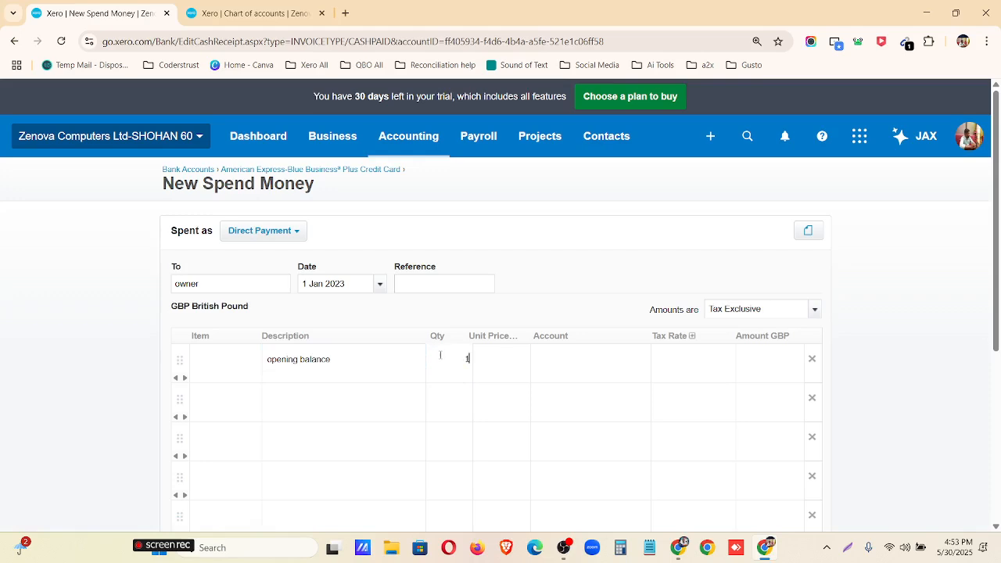
text(1)
key(Tab)
click(679, 547)
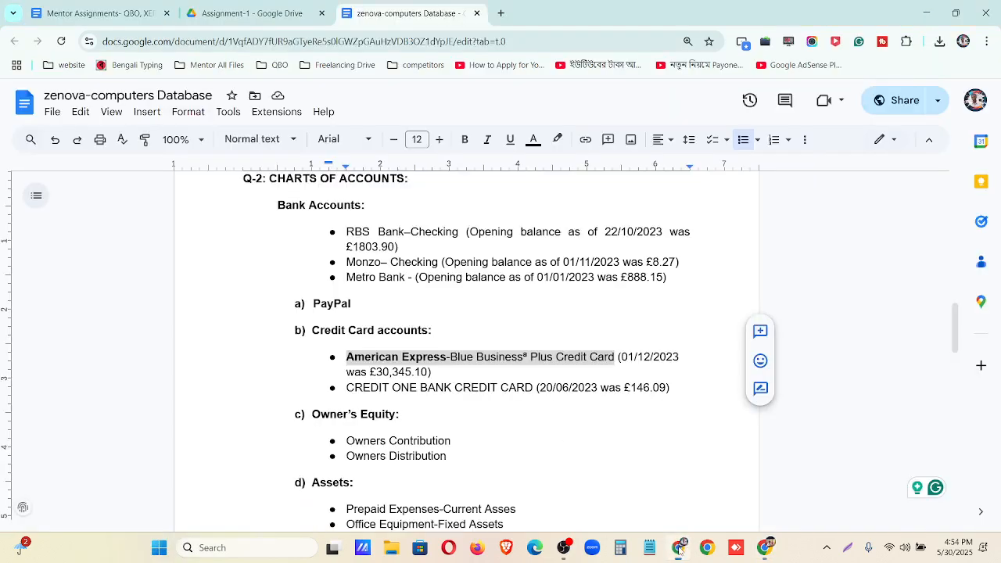
click(679, 547)
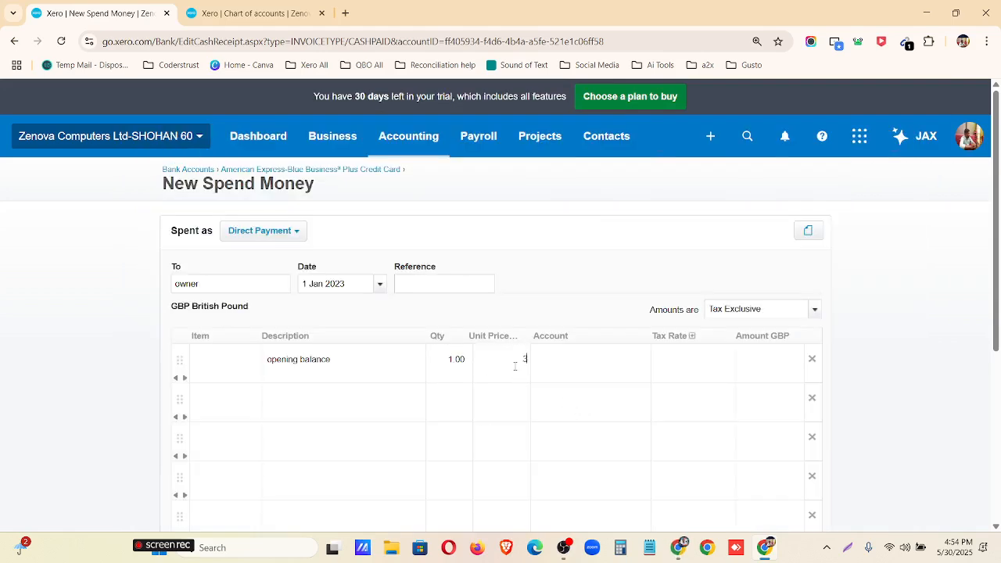
text(30345,10)
Assign the opening balance line to account 950 - Capital - x,xxx Ordinary Shares and save the transaction
click(576, 367)
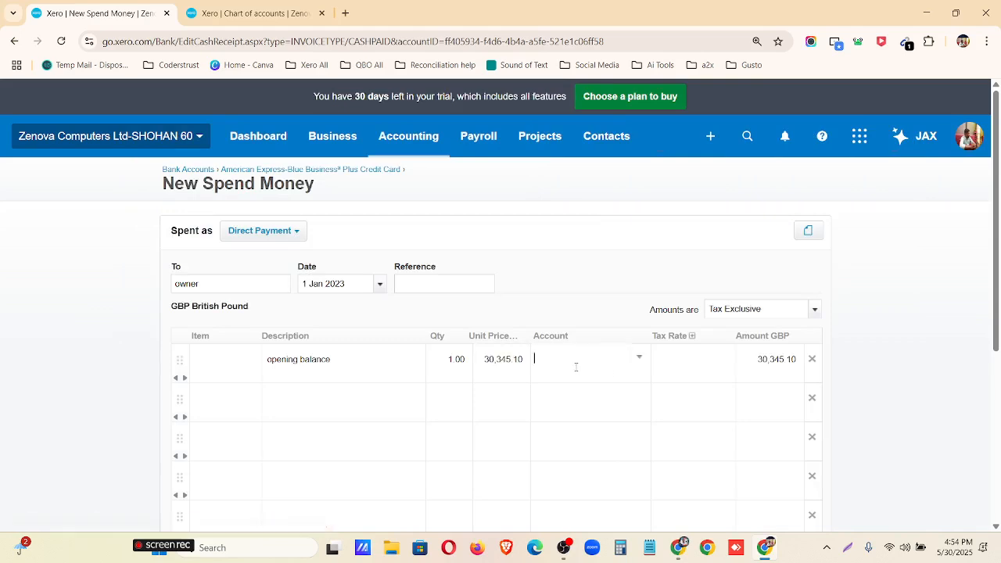
text(capi)
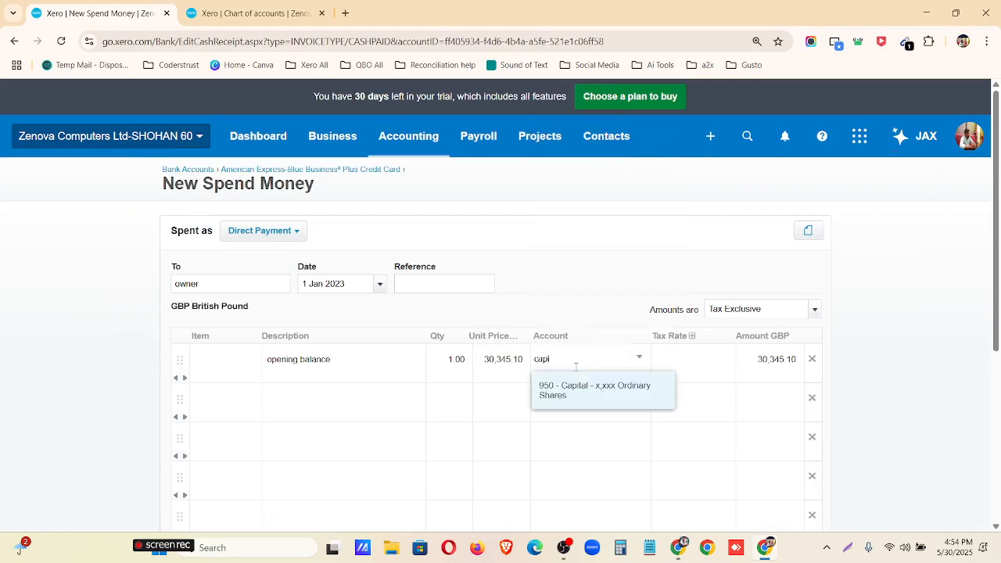
click(621, 399)
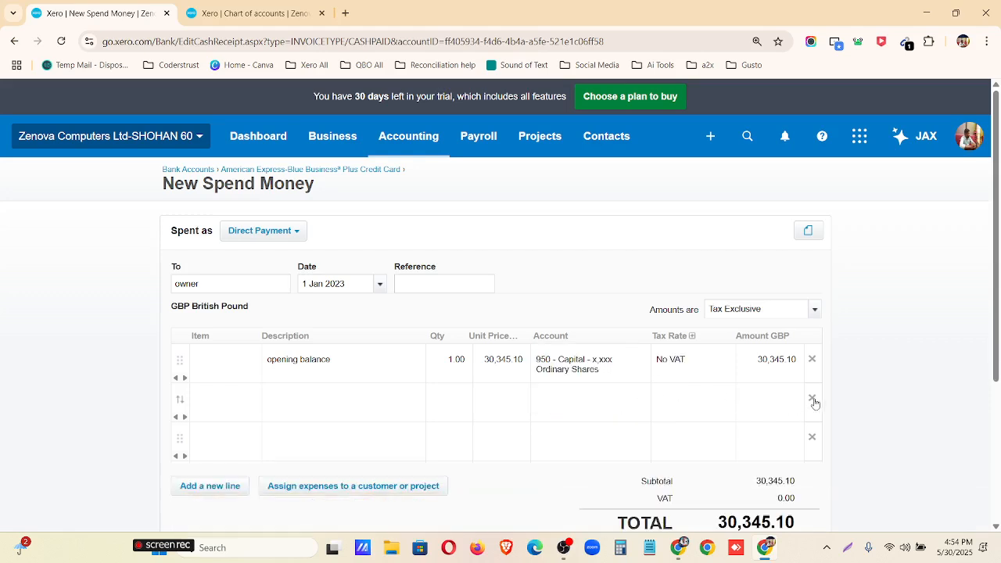
click(641, 502)
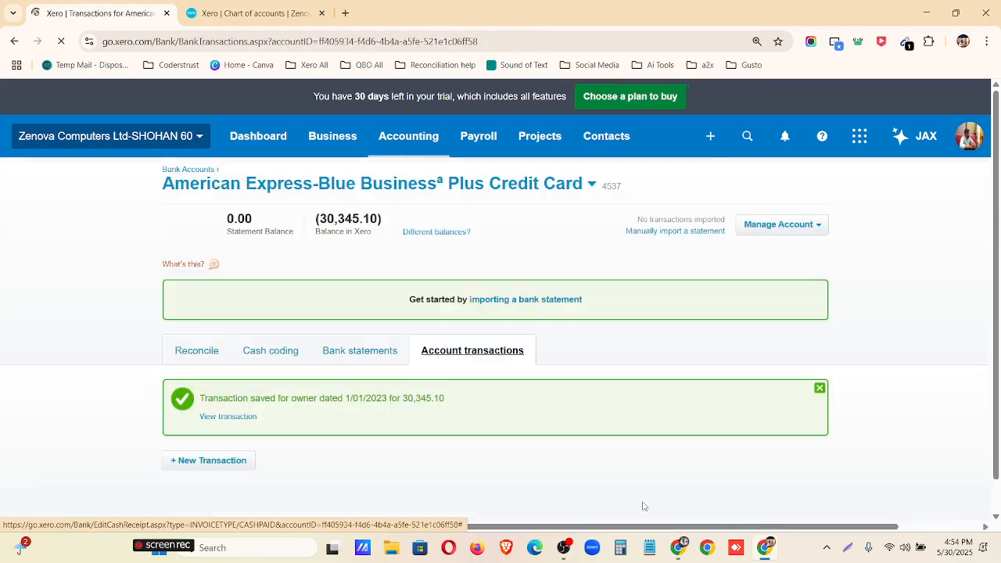
Open the chart of accounts from the advanced accounting settings
click(409, 137)
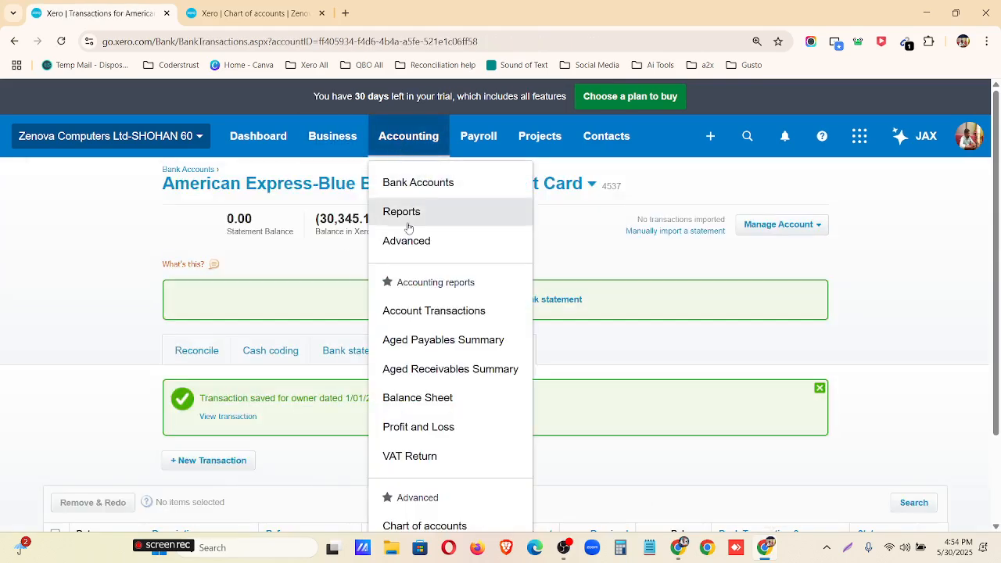
click(402, 210)
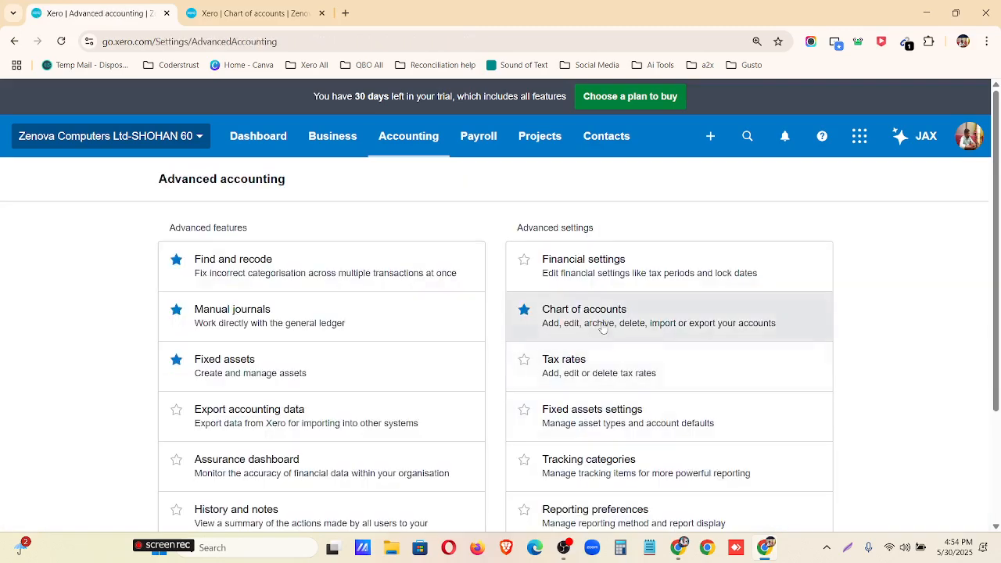
scroll(487, 340, down, 6)
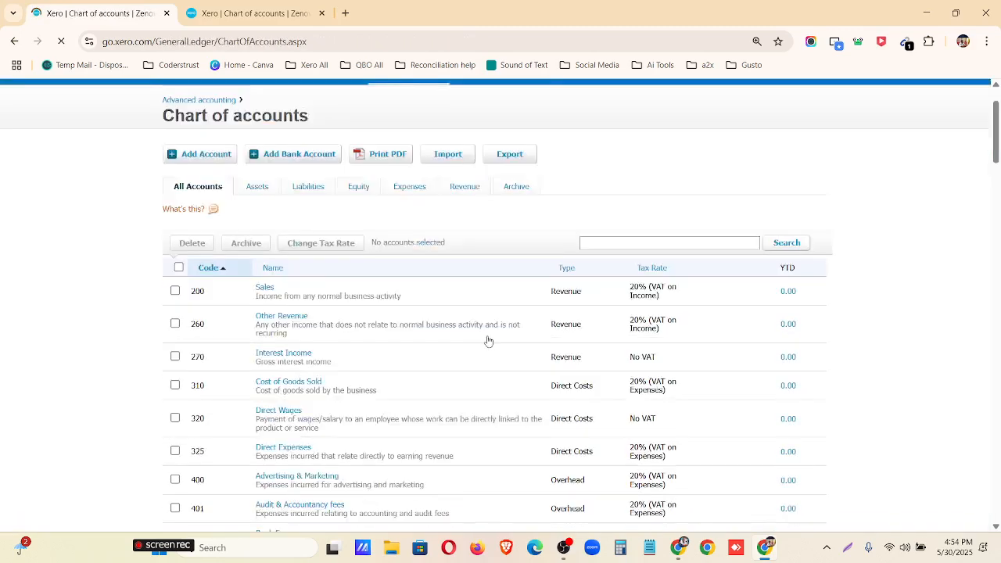
scroll(456, 329, up, 4)
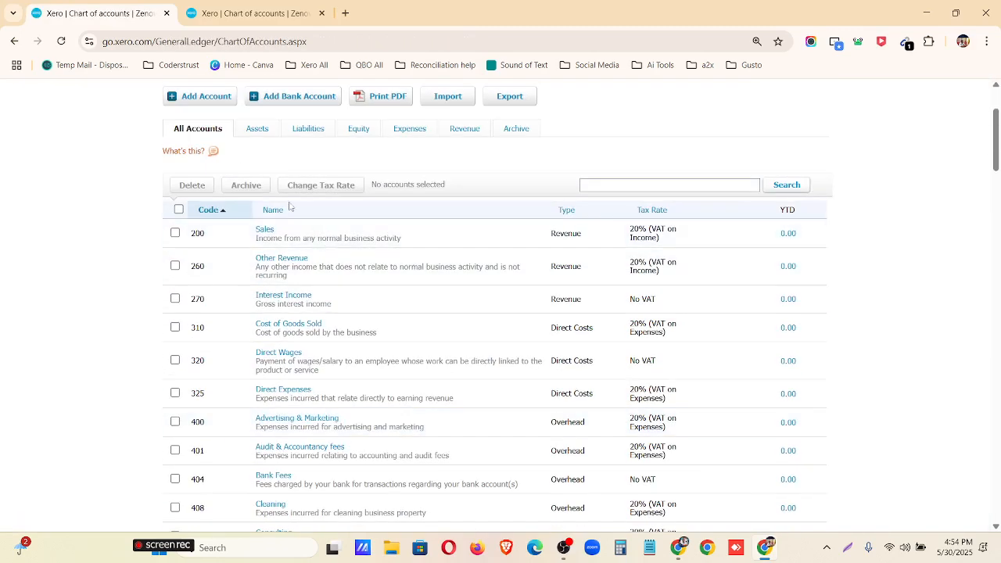
List only the asset accounts and check the code and year-to-date balance of the American Express-Blue Business Plus Credit Card account
click(250, 130)
scroll(344, 327, down, 10)
scroll(344, 337, down, 2)
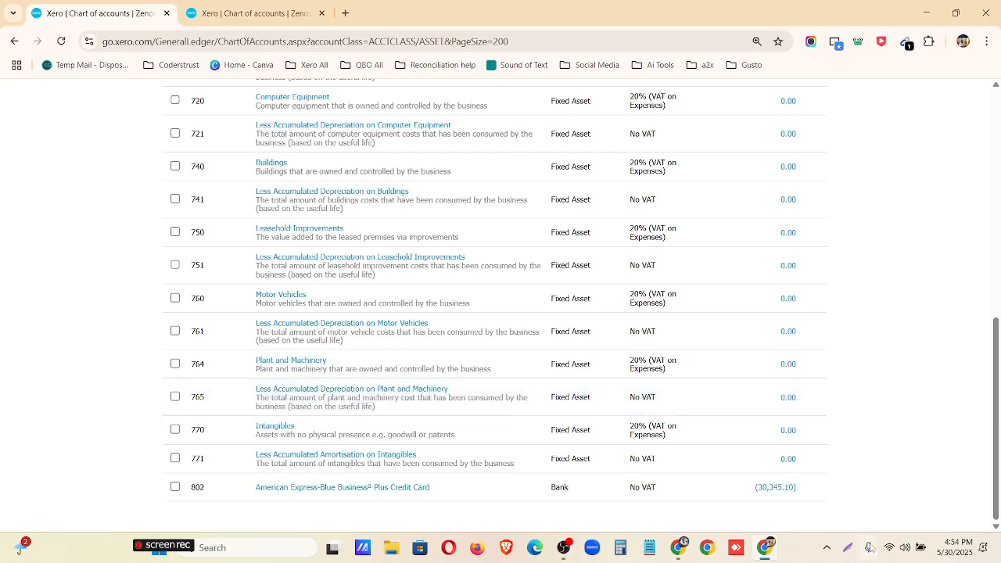
key(ctrl+plus)
scroll(898, 376, down, 3)
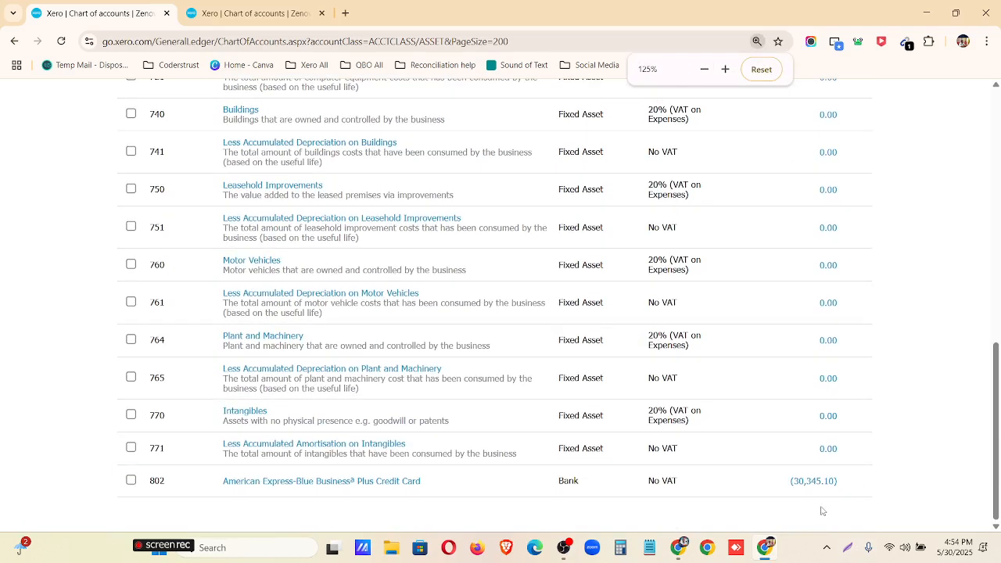
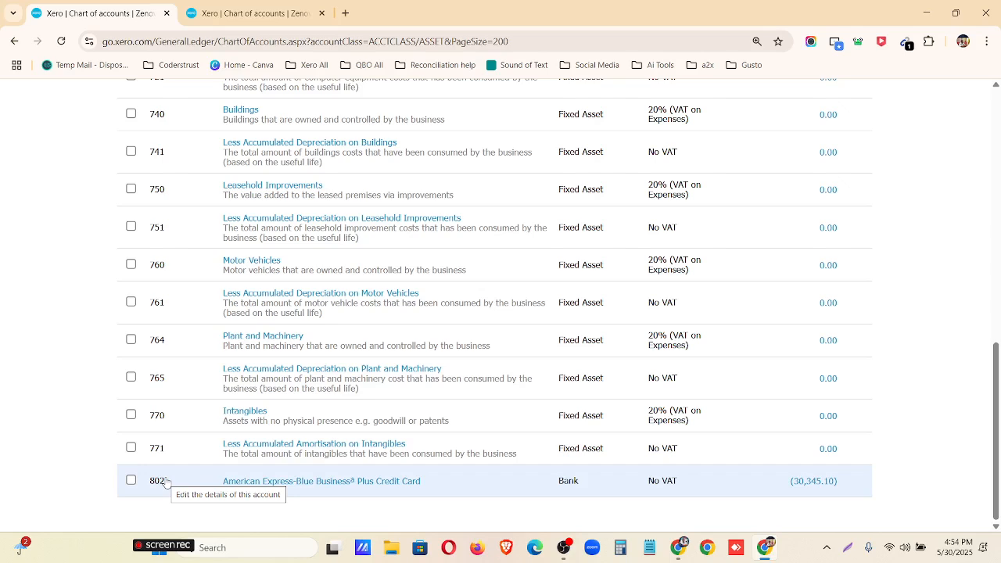
scroll(626, 390, up, 10)
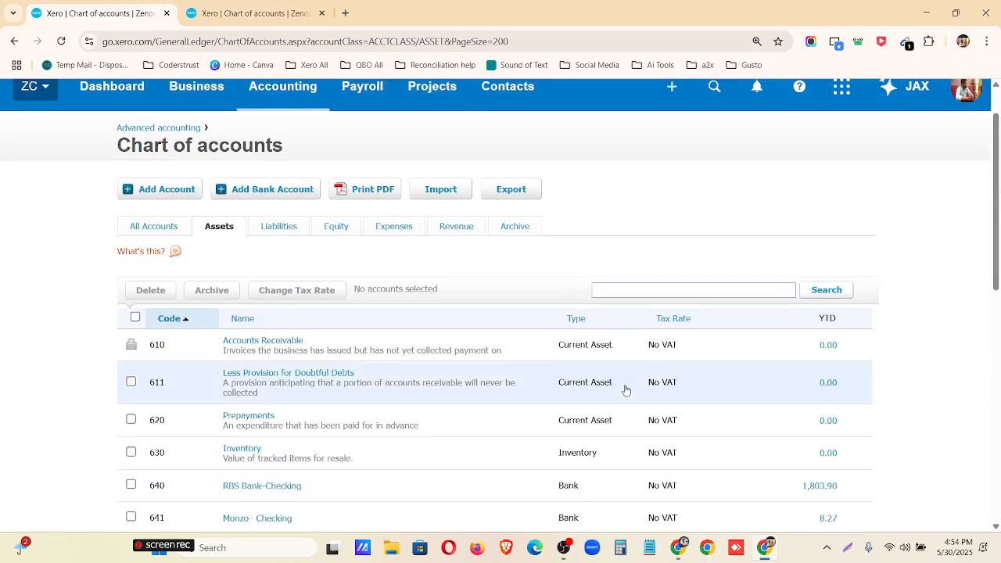
scroll(626, 390, up, 1)
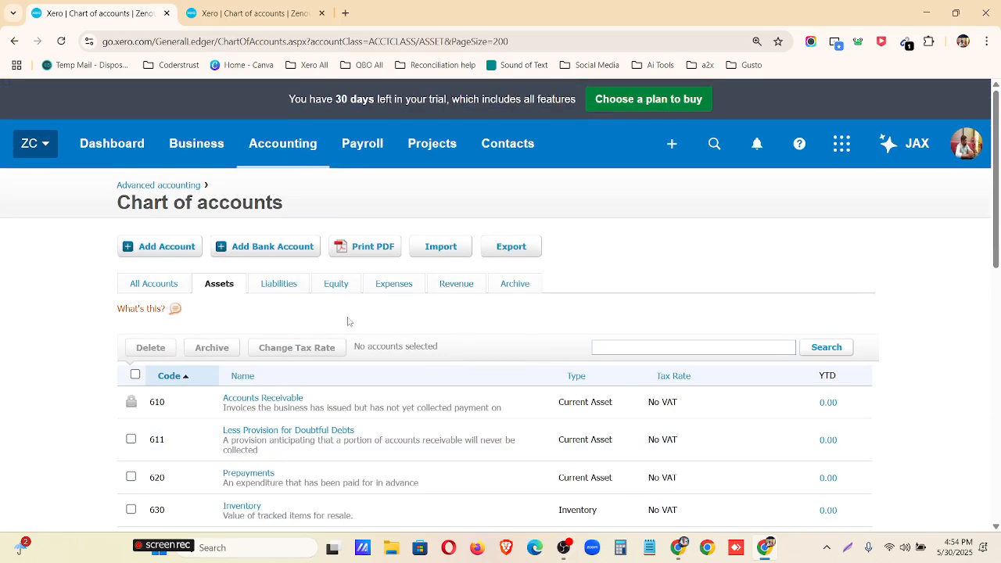
key(ctrl+minus)
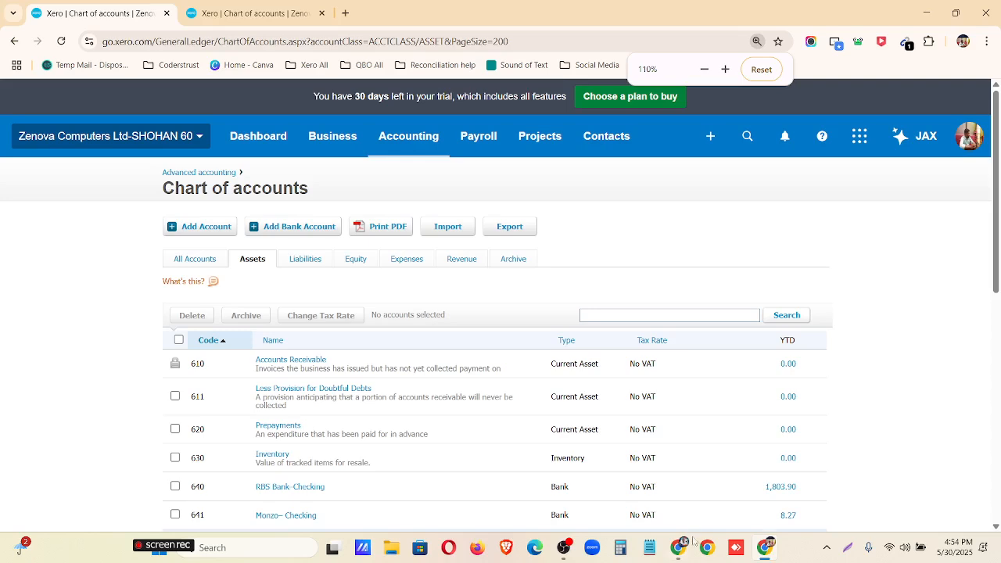
Copy the expense account name "Legal/Professional Expenses" from the zenova-computers Database document in Google Docs and return to Xero
click(680, 554)
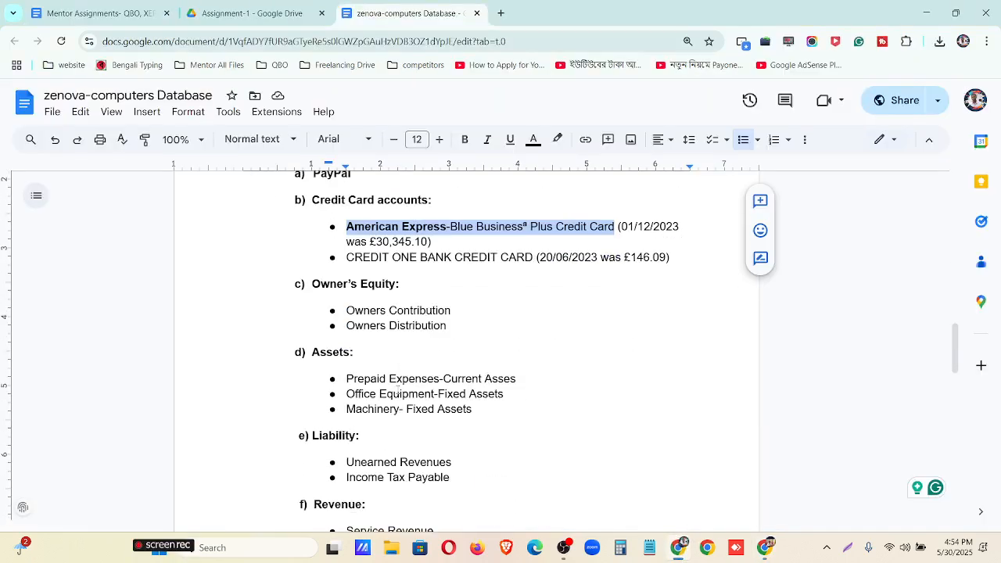
scroll(399, 385, down, 3)
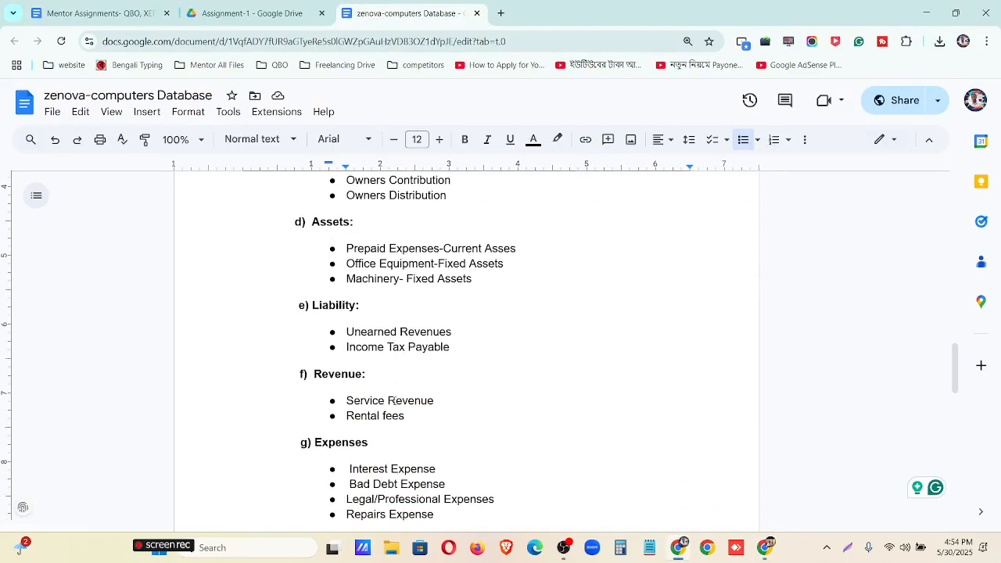
scroll(391, 400, down, 2)
click(501, 433)
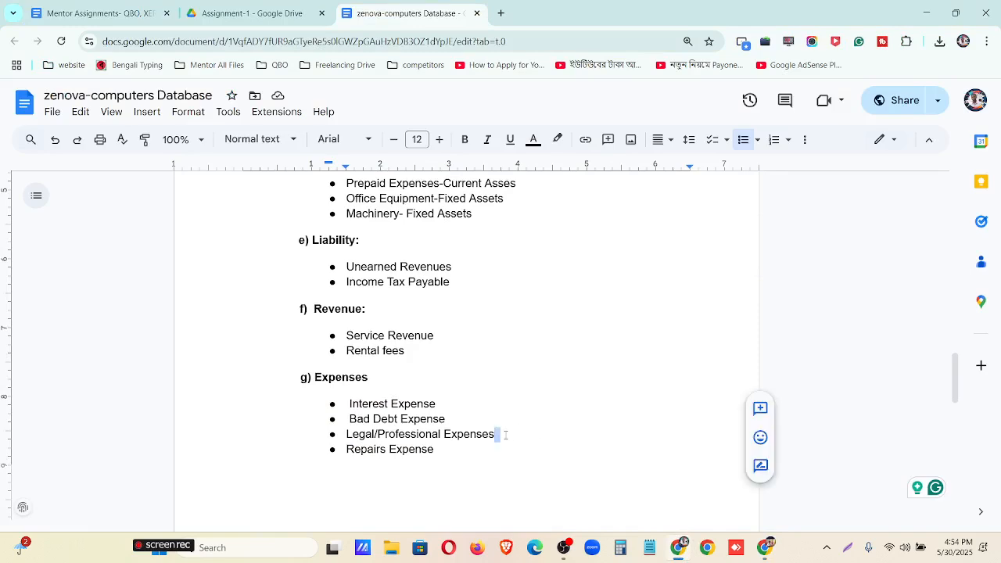
drag(495, 435, 347, 435)
key(ctrl+c)
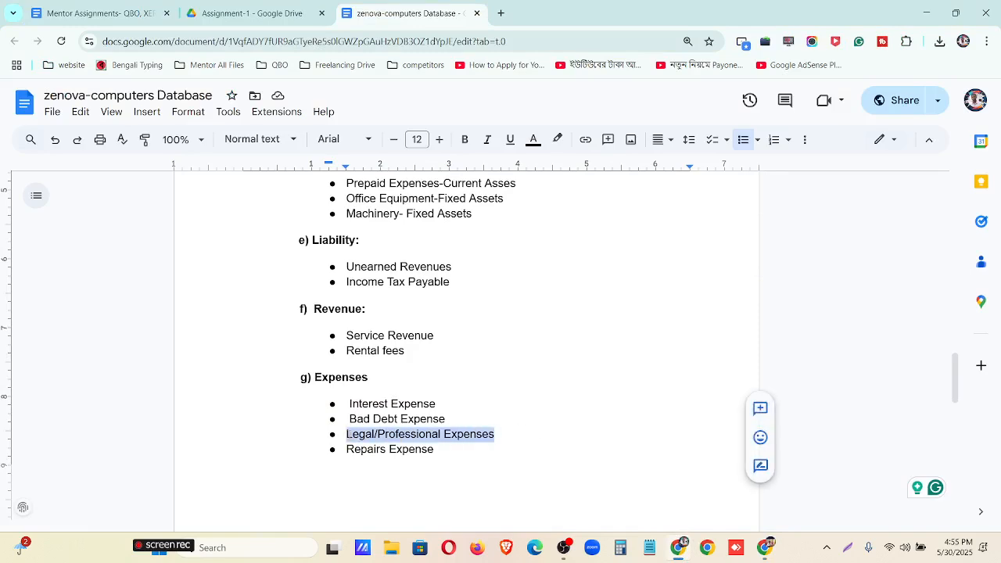
click(927, 13)
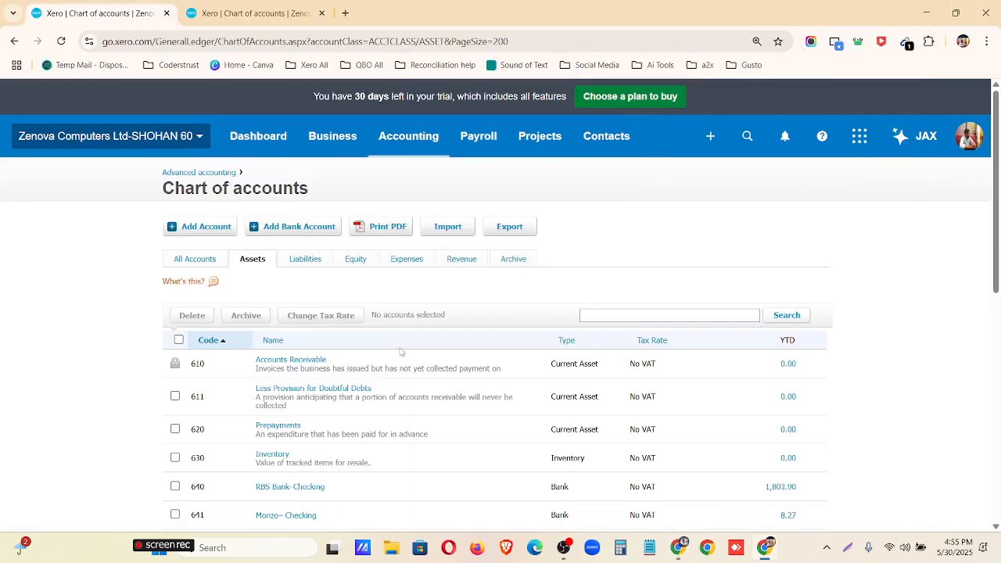
Search all accounts for "Legal/Professional Expenses" and clear the search text
click(186, 261)
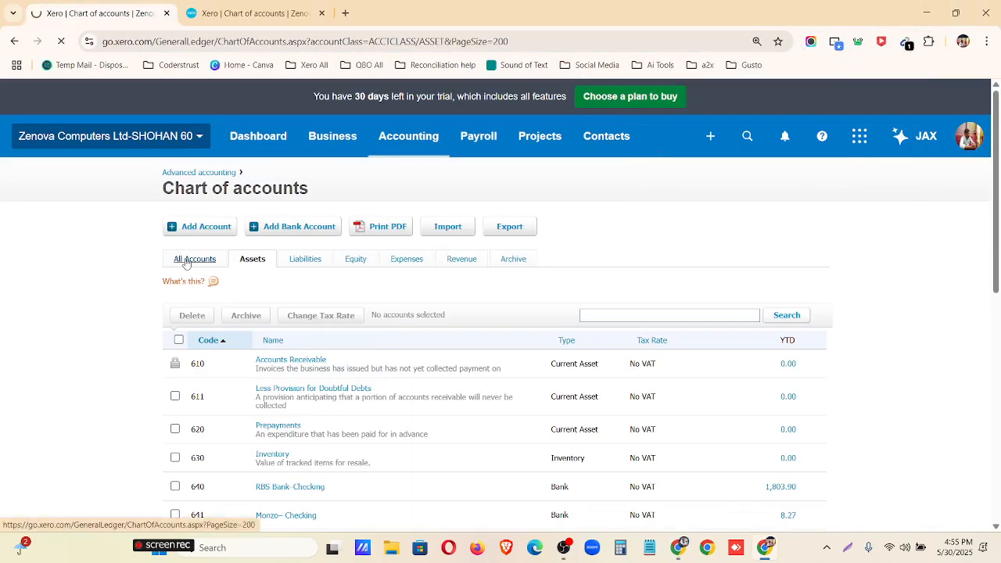
click(611, 316)
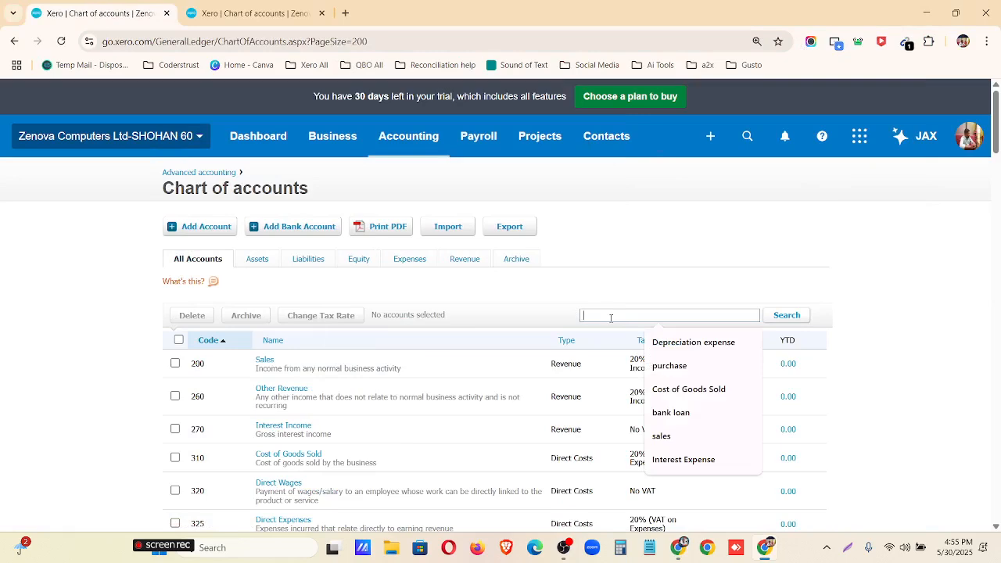
key(ctrl+v)
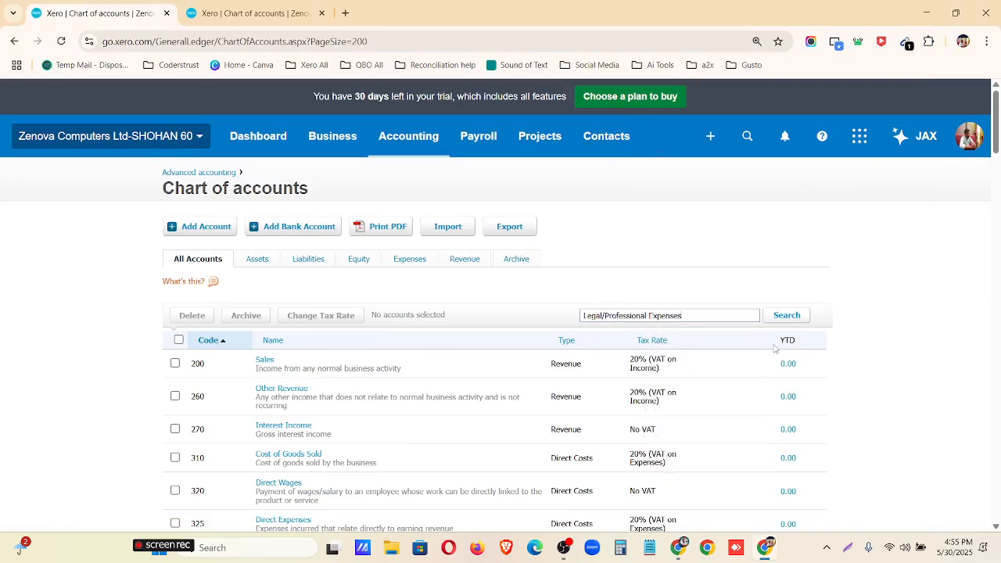
click(780, 320)
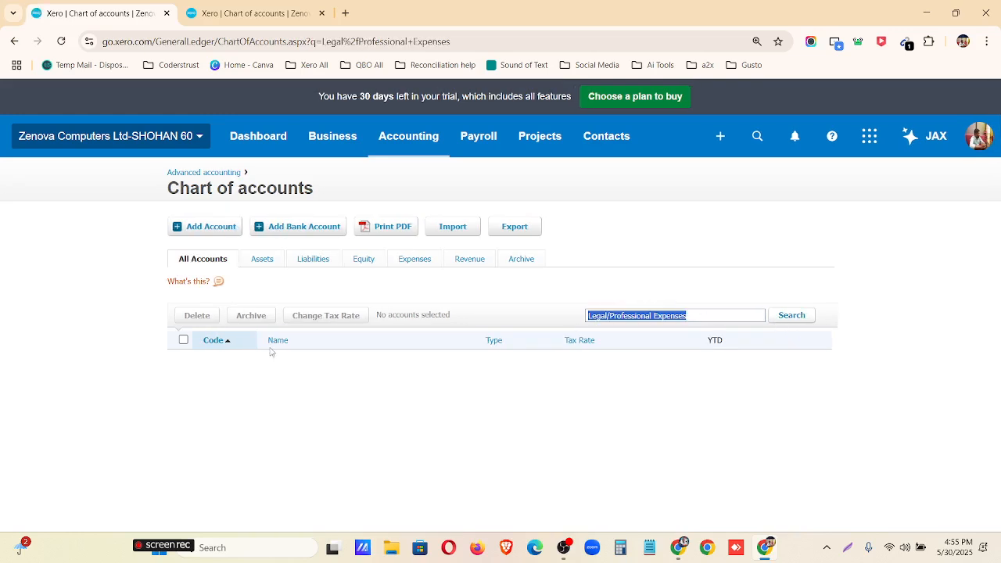
key(BackSpace)
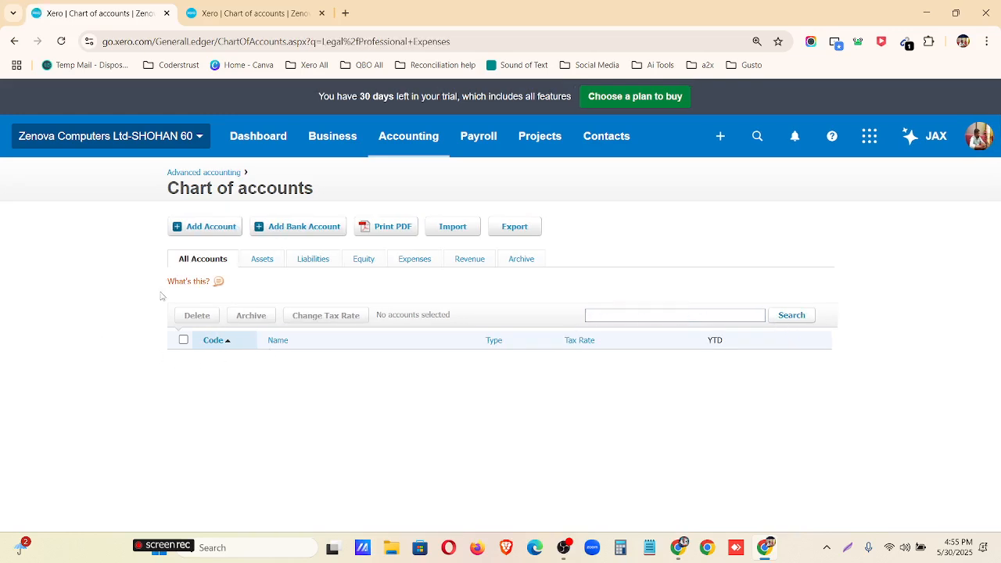
click(197, 228)
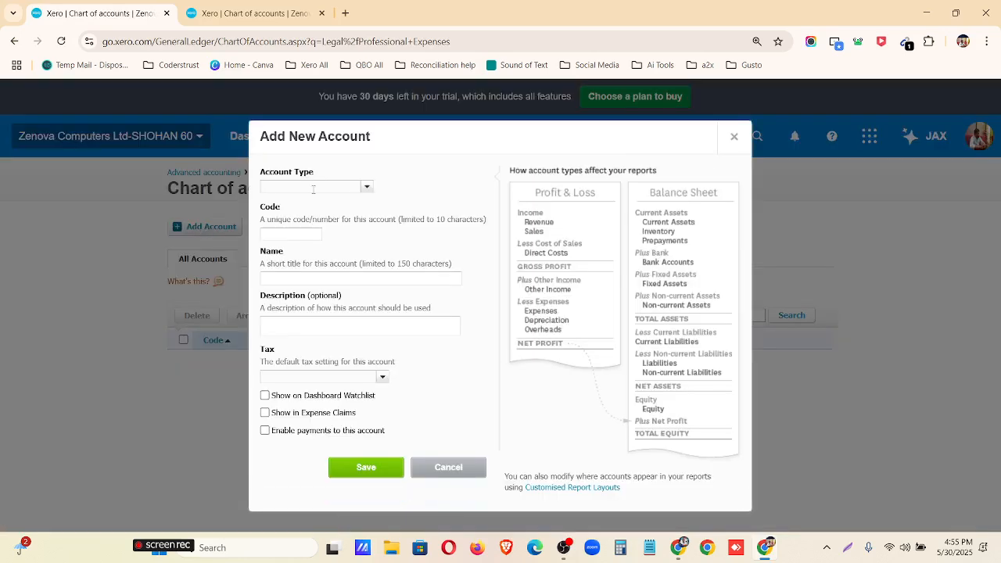
click(367, 188)
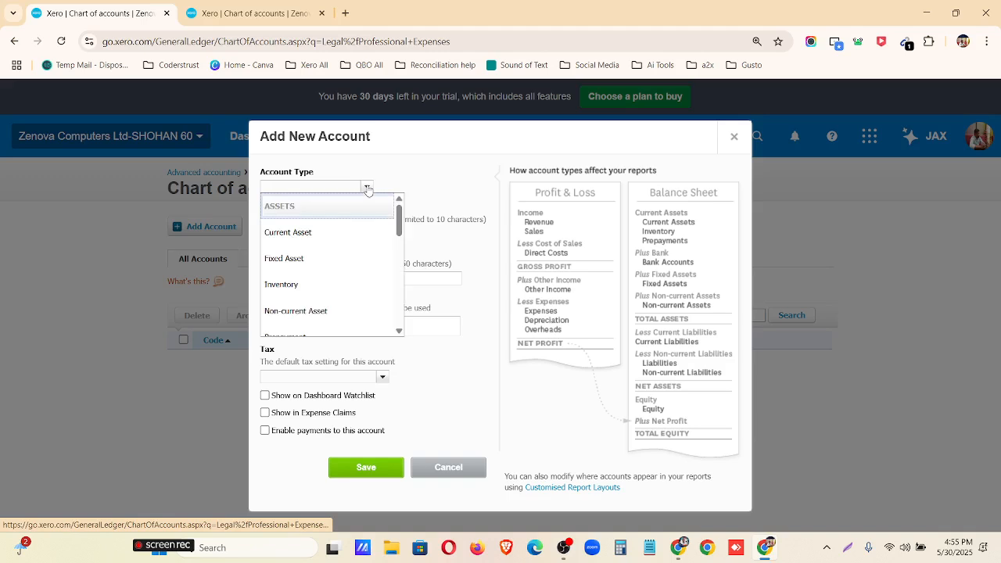
click(734, 137)
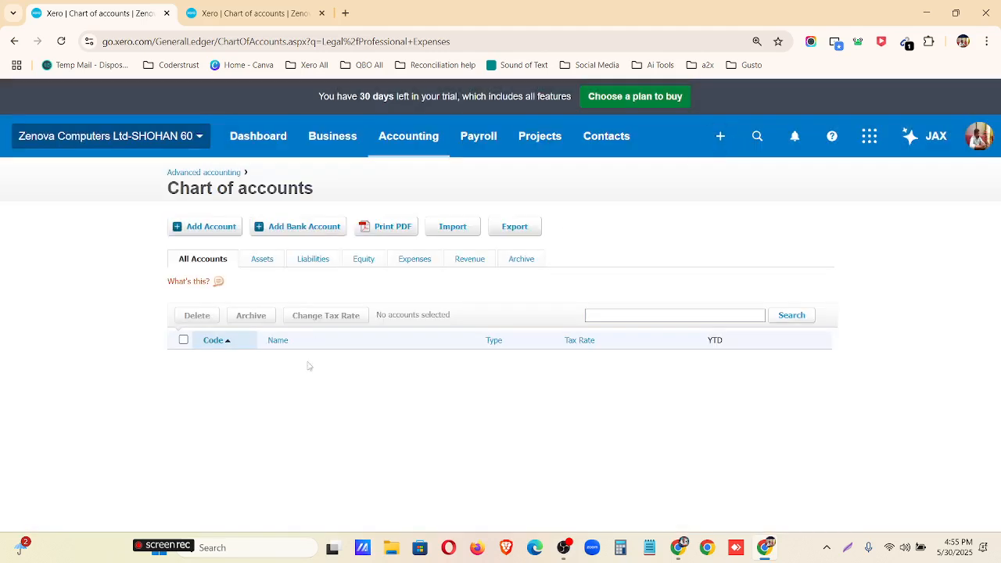
From the expense accounts list, start a new account with account type Expense and code 311
click(420, 259)
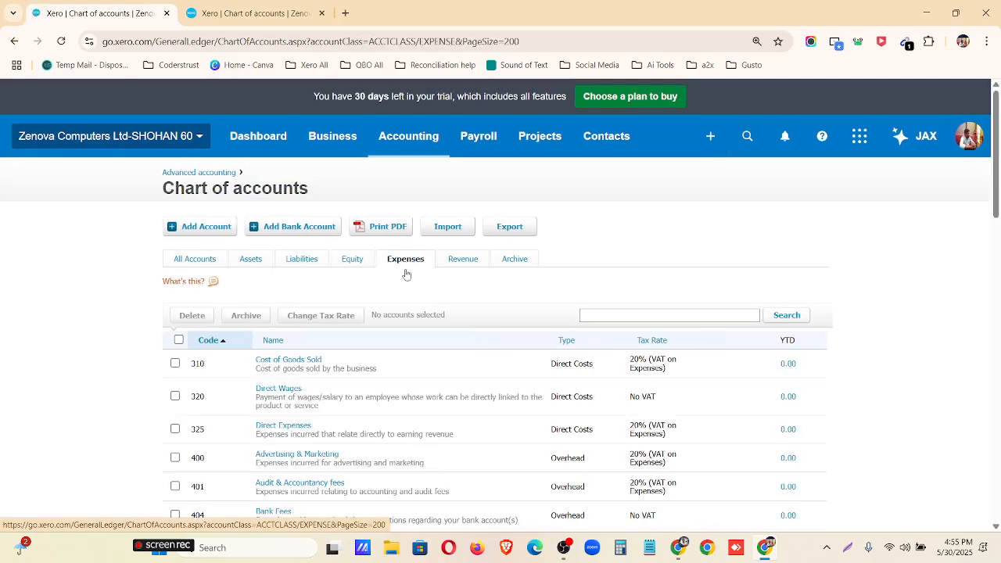
click(198, 229)
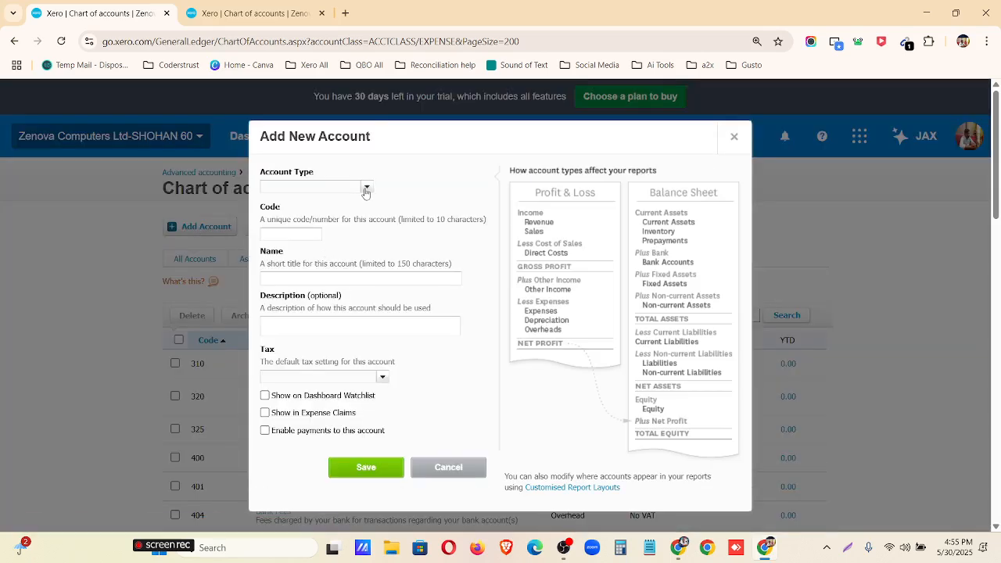
click(365, 189)
scroll(322, 247, down, 4)
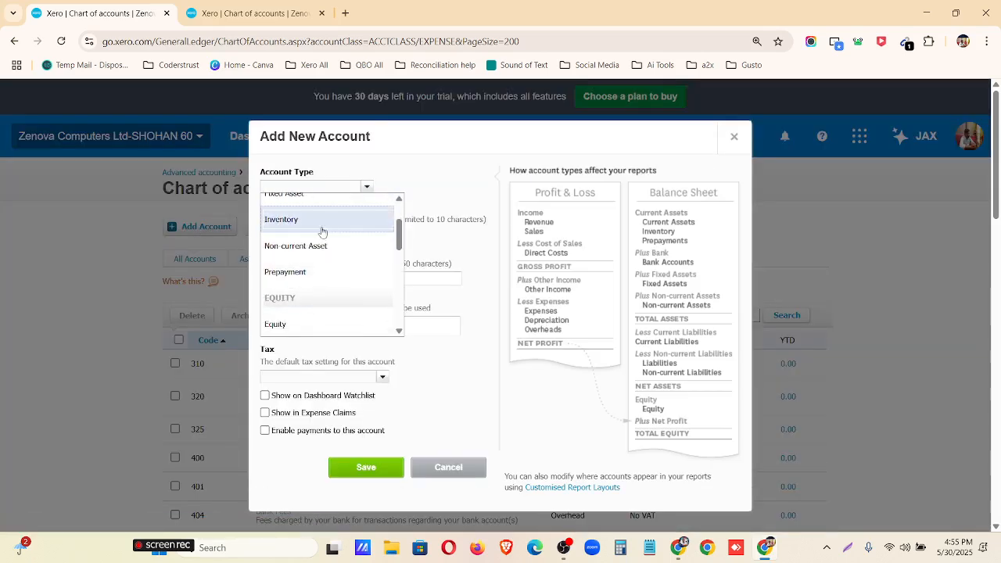
scroll(316, 266, down, 2)
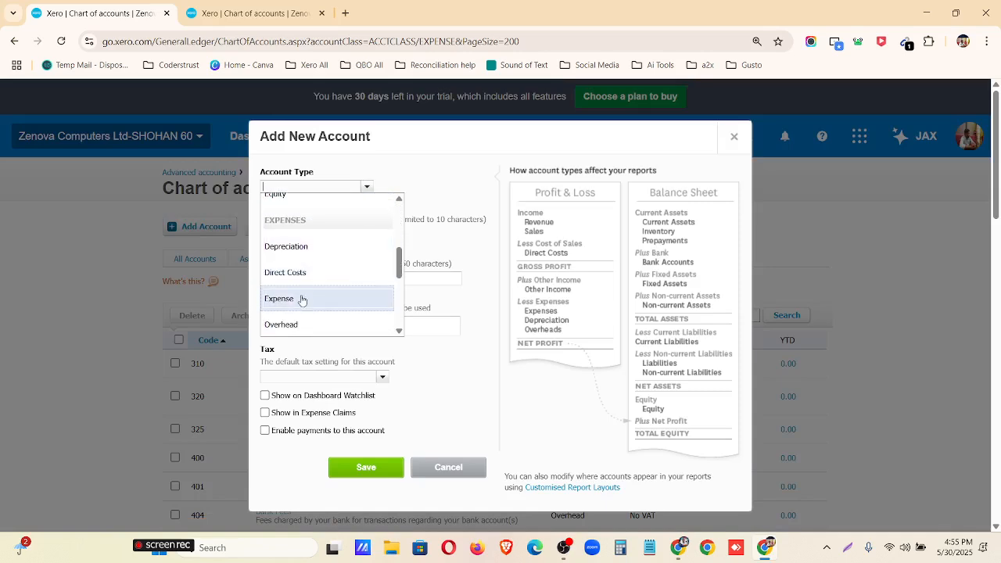
click(302, 303)
click(287, 234)
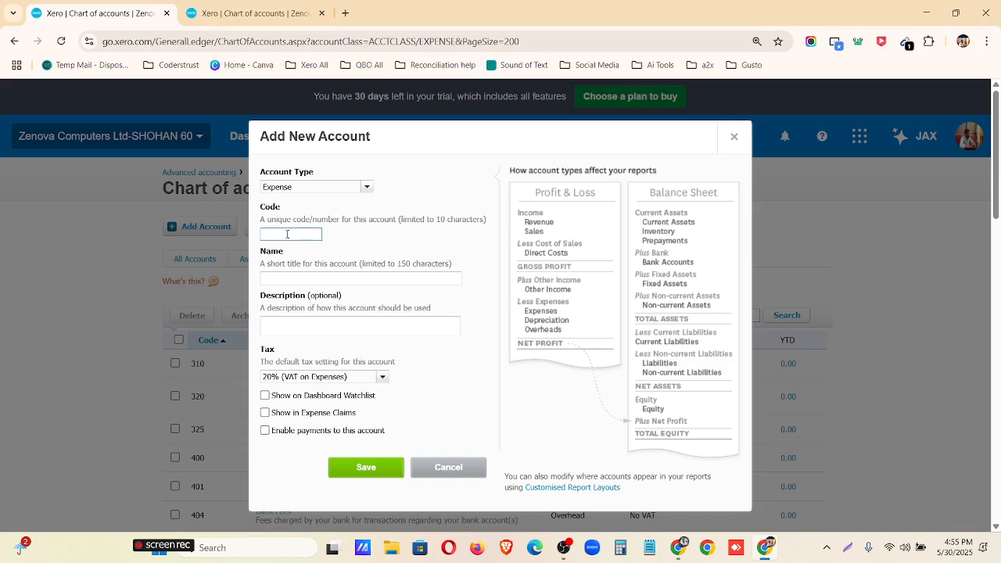
text(311)
Enter "Legal/Professional Expenses" as both the name and the description of the new account
click(293, 277)
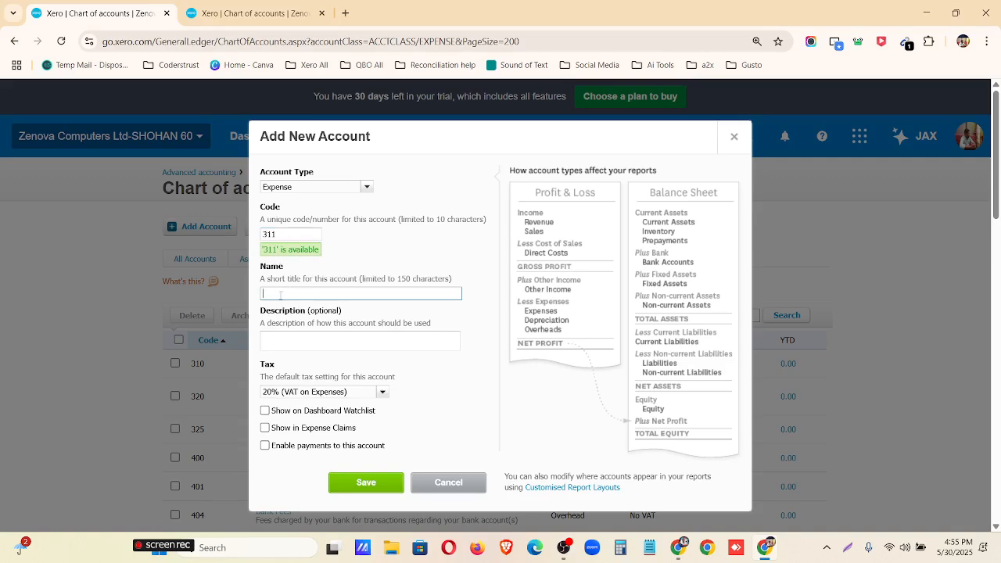
text(Legal/Professional Expenses)
click(307, 344)
text(Legal/Professional Expenses)
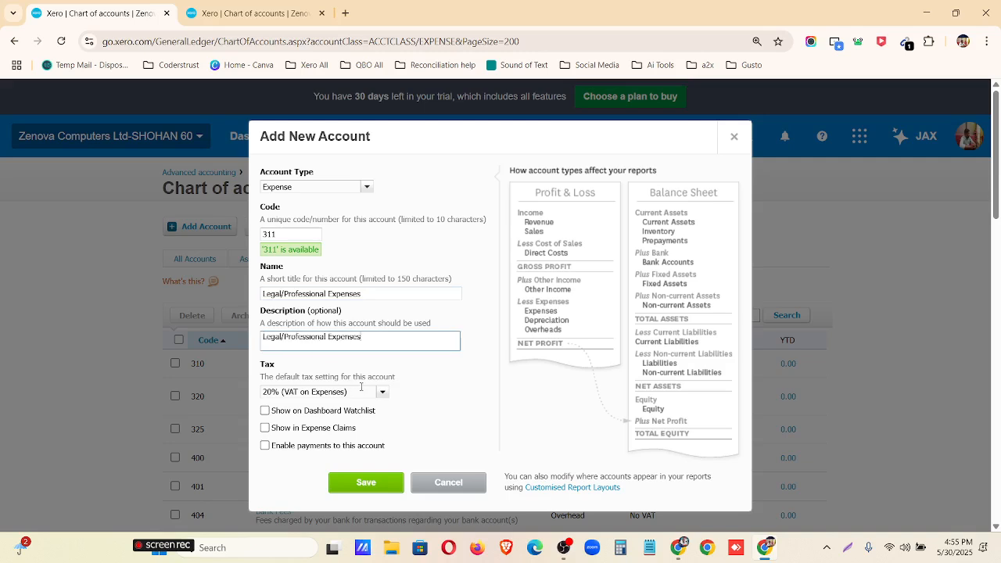
Set the new account's default tax to No VAT and save it, returning to the list of all accounts
click(381, 392)
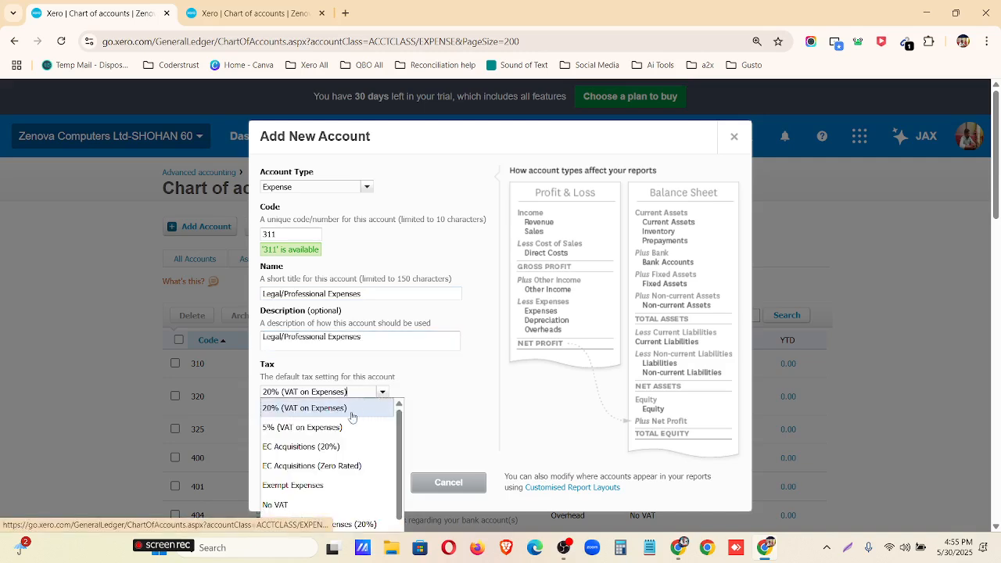
click(327, 507)
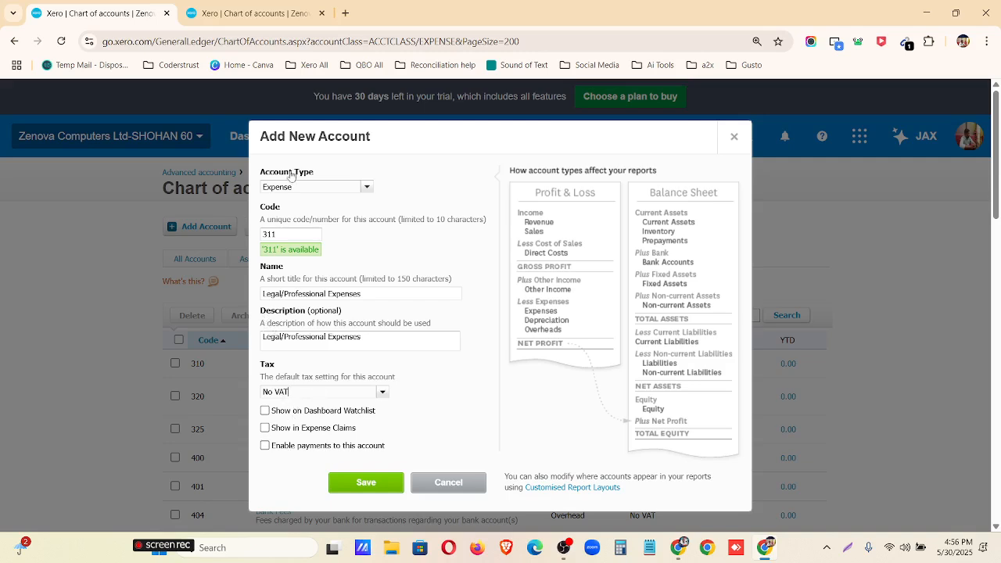
click(365, 482)
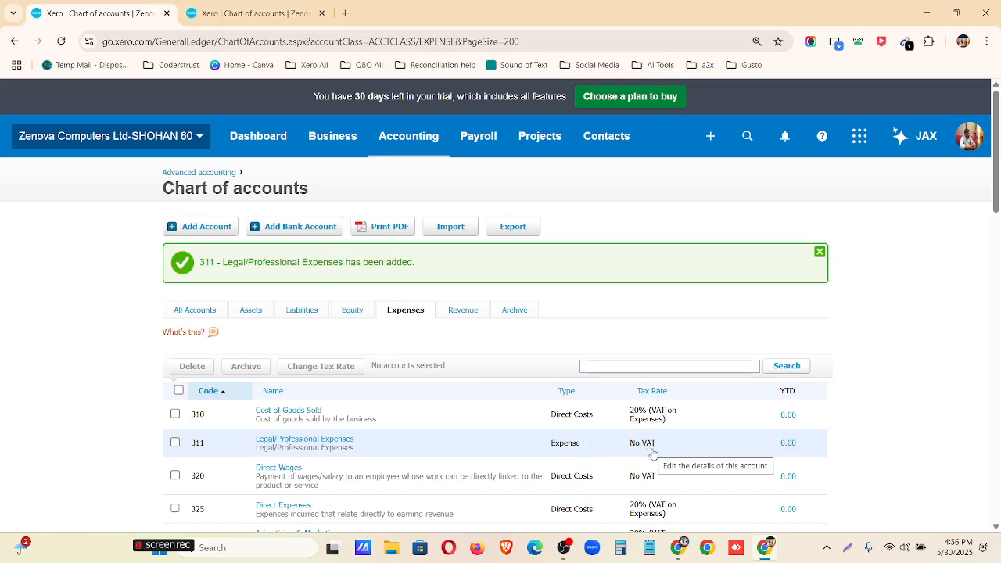
click(820, 251)
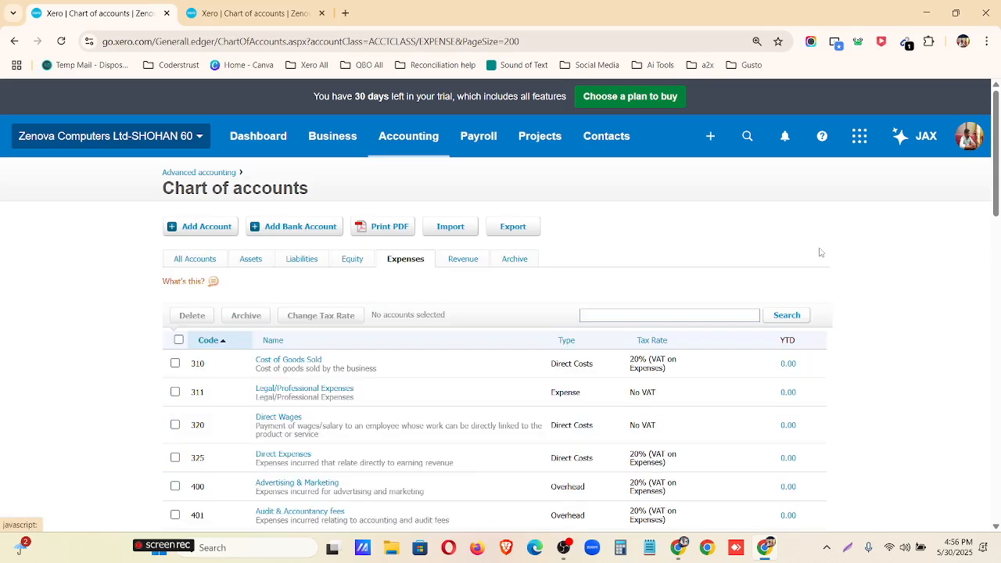
click(201, 263)
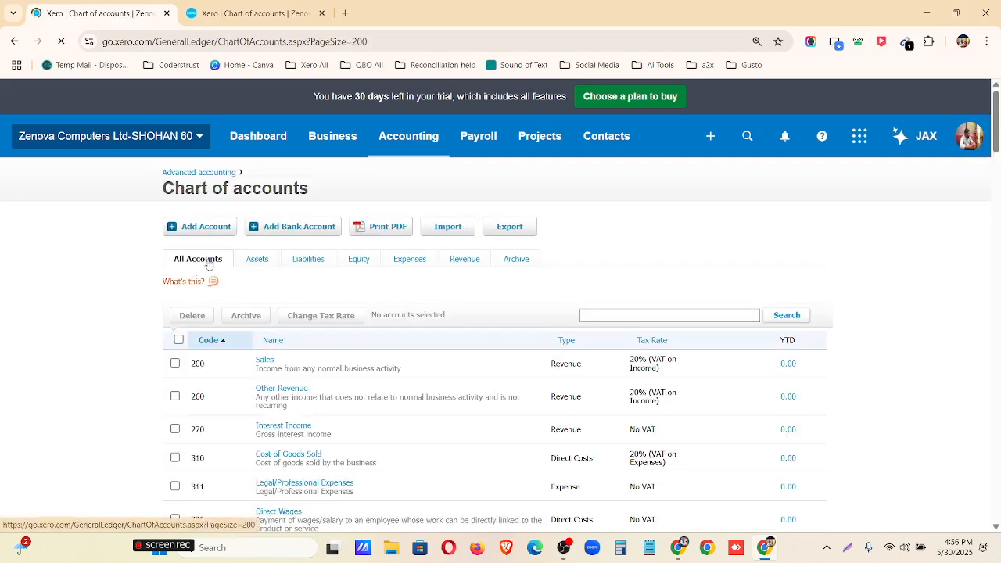
Export the full chart of accounts as a PDF and review its pages before closing it
click(386, 228)
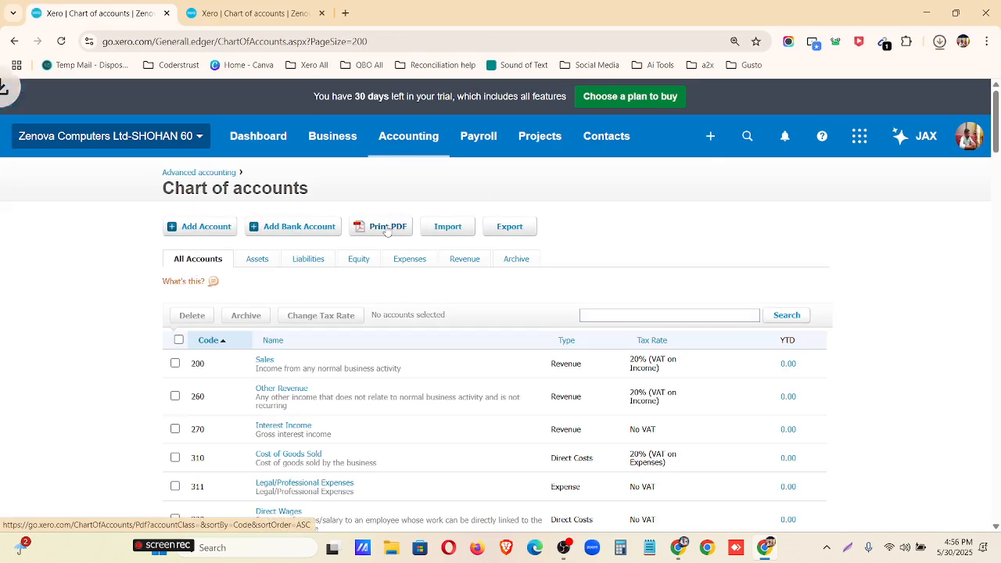
click(810, 92)
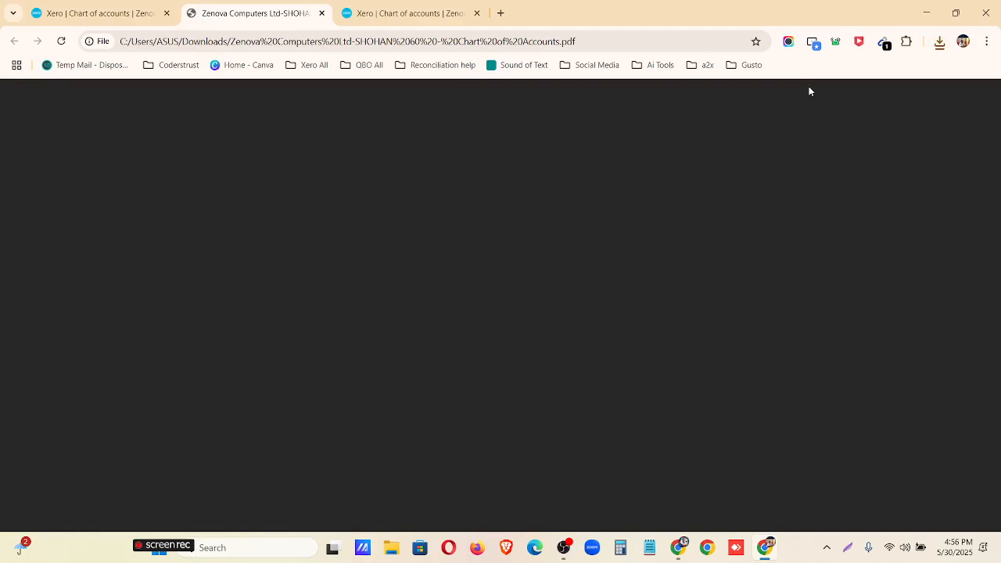
scroll(550, 237, down, 18)
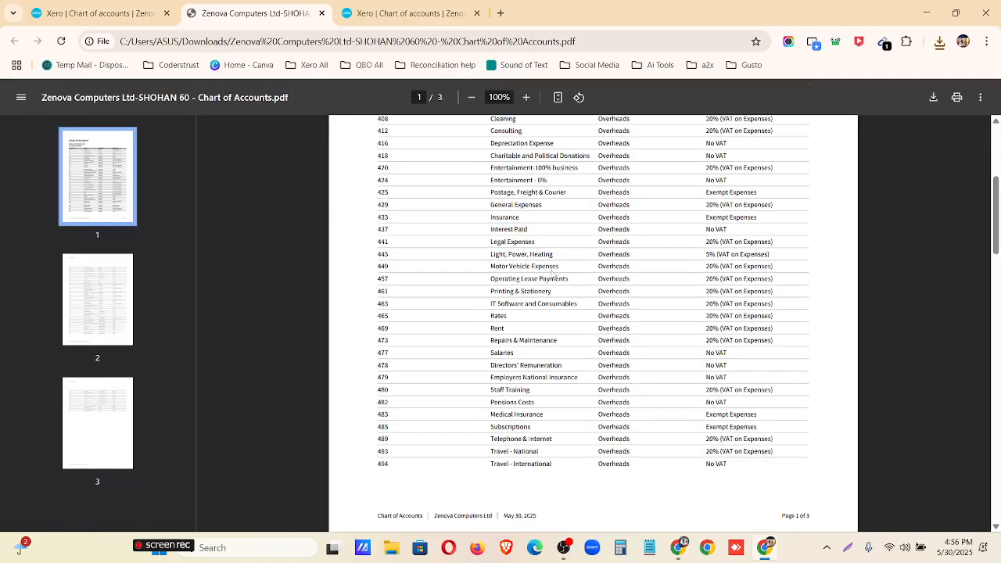
scroll(553, 278, down, 9)
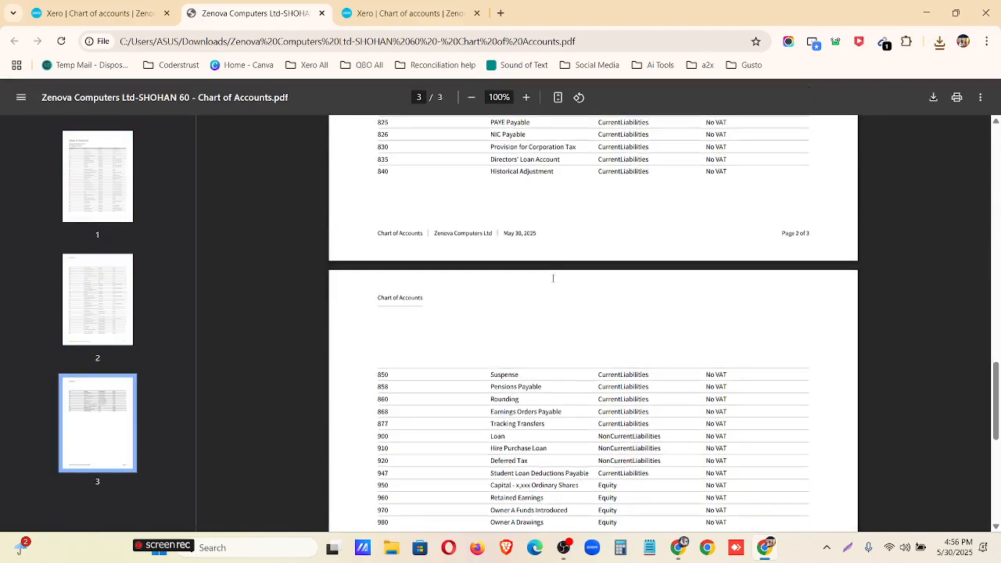
scroll(556, 302, up, 20)
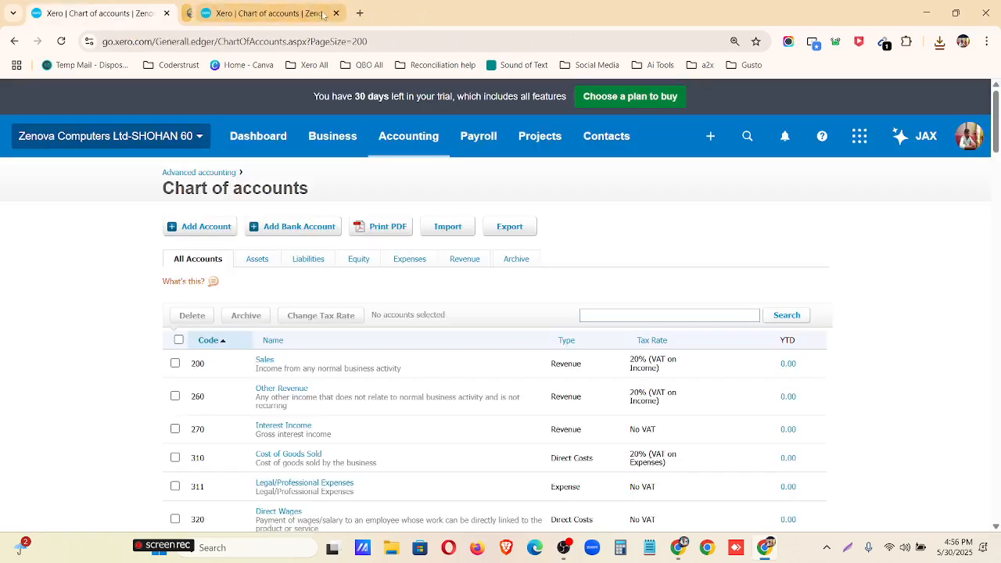
click(322, 13)
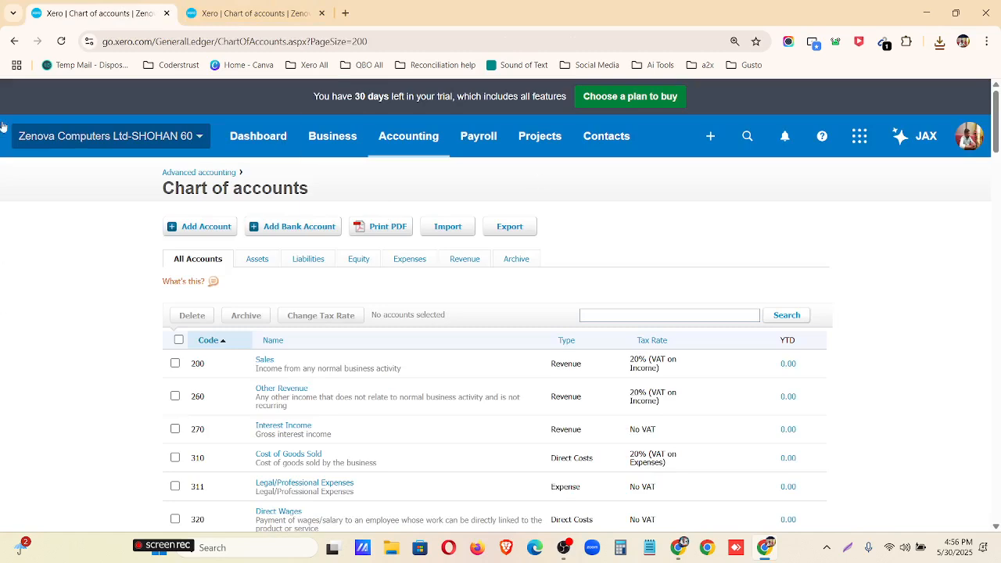
Duplicate the chart of accounts browser tab and open the chart of accounts import page in the copy, enlarged to 150%
right_click(93, 12)
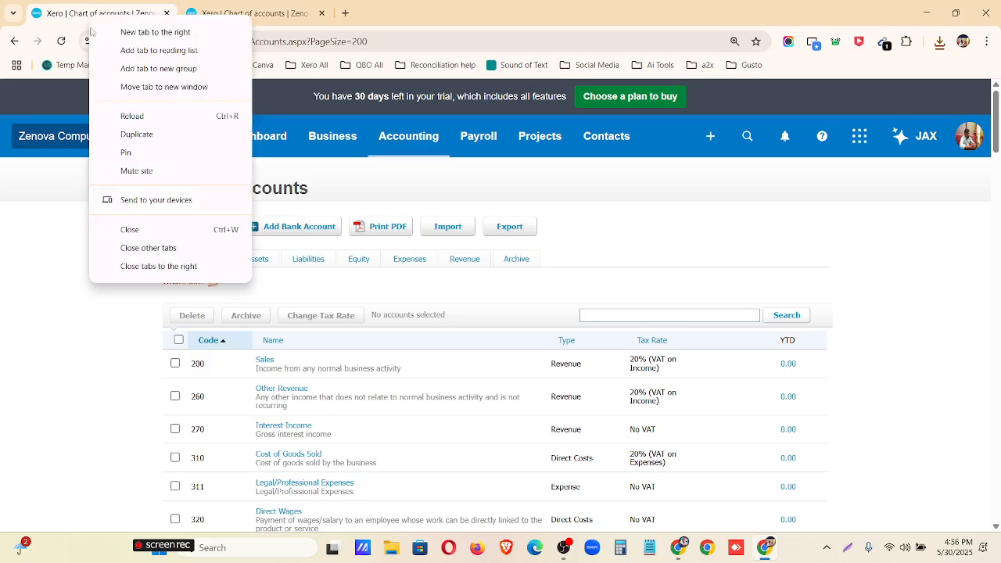
click(137, 133)
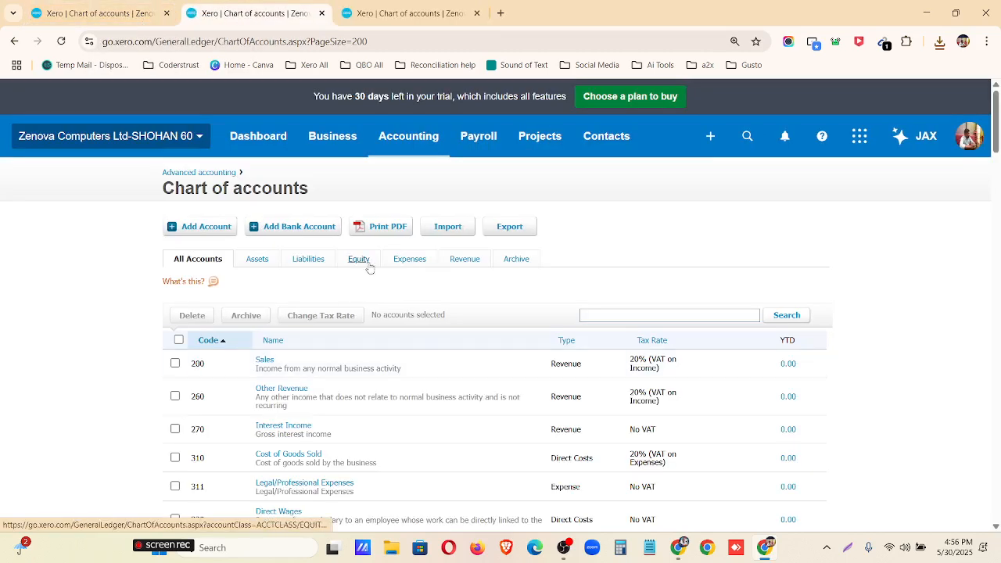
click(445, 228)
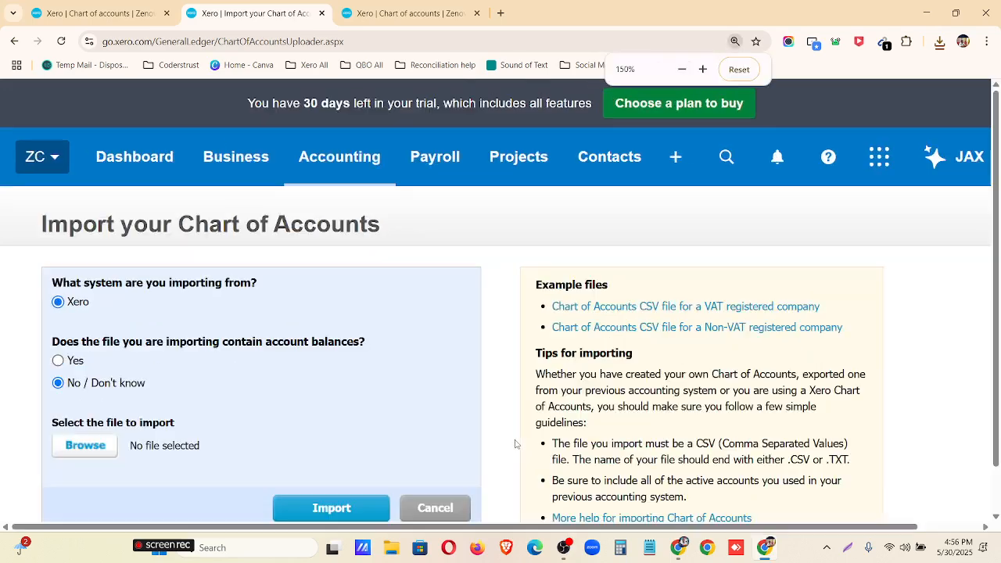
key(ctrl+plus)
key(ctrl+plus)
key(ctrl+plus)
scroll(506, 360, down, 1)
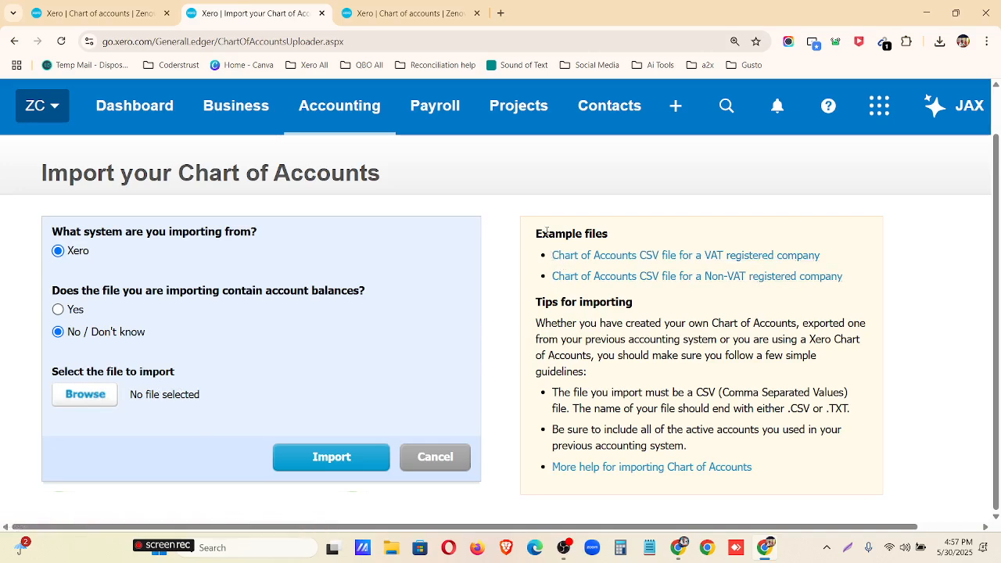
From the example files, download the Chart of Accounts CSV file for a VAT registered company
drag(537, 233, 626, 248)
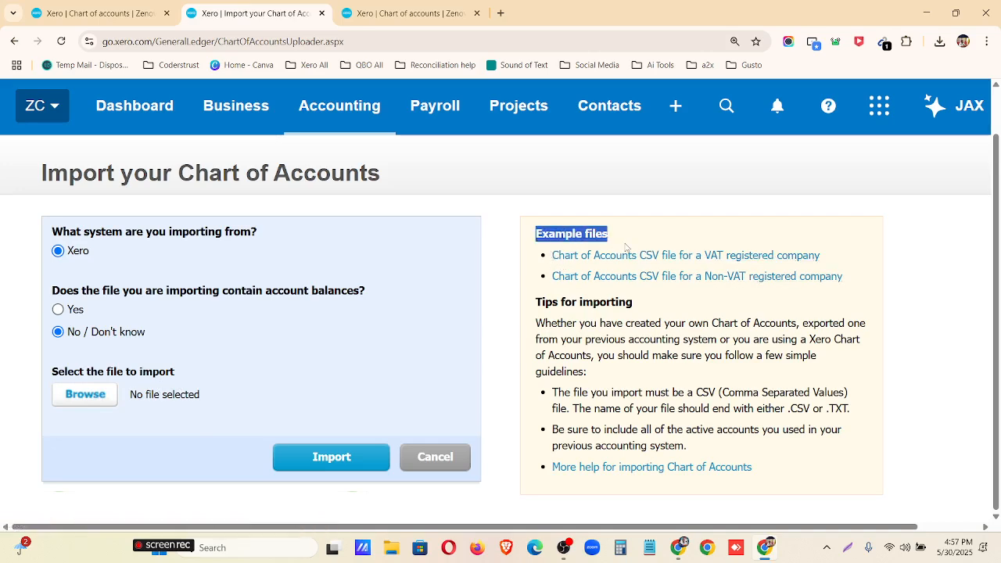
click(619, 243)
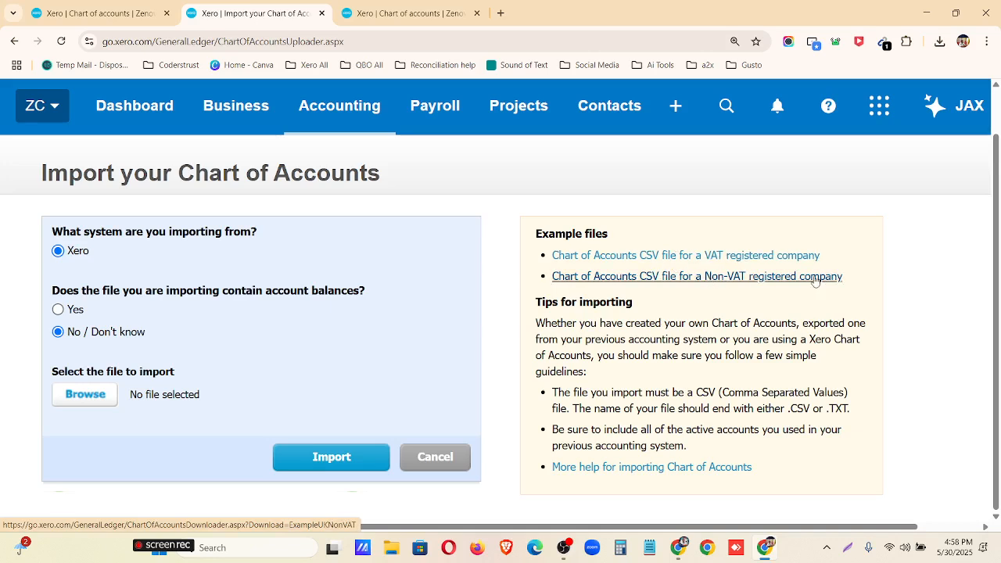
click(744, 255)
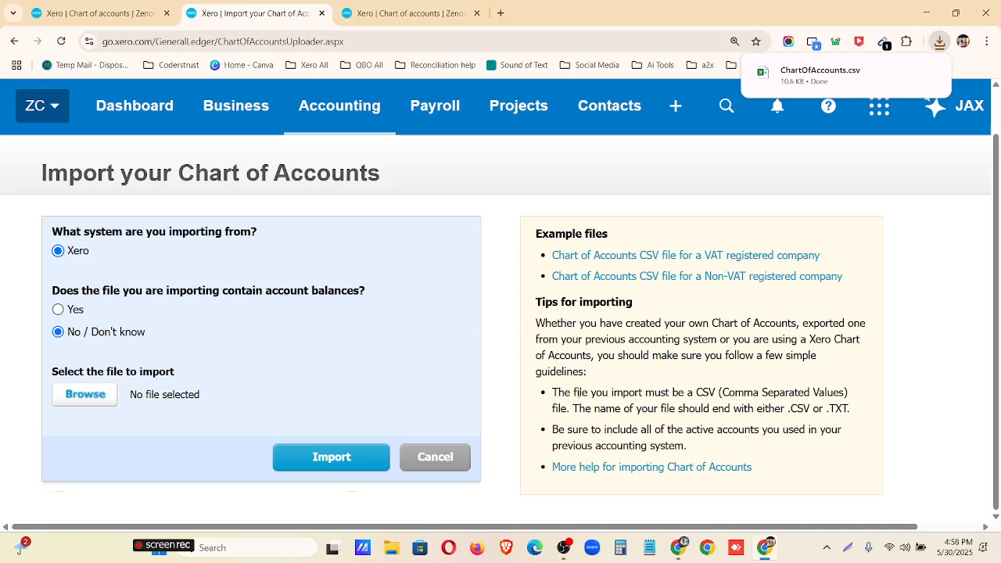
Read the import tips on file format and active accounts, and open the downloaded ChartOfAccounts.csv in Excel
drag(575, 393, 852, 395)
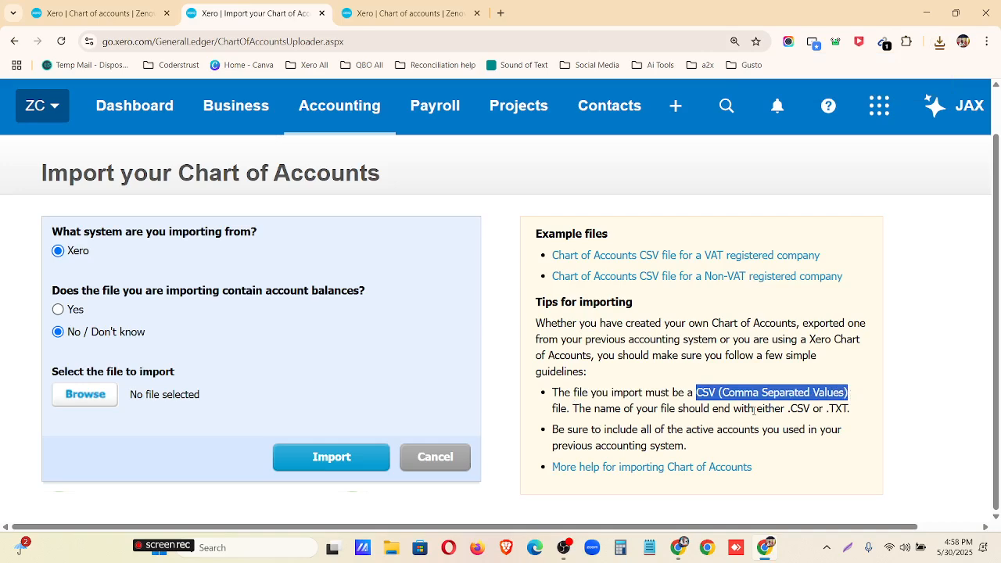
drag(785, 410, 849, 409)
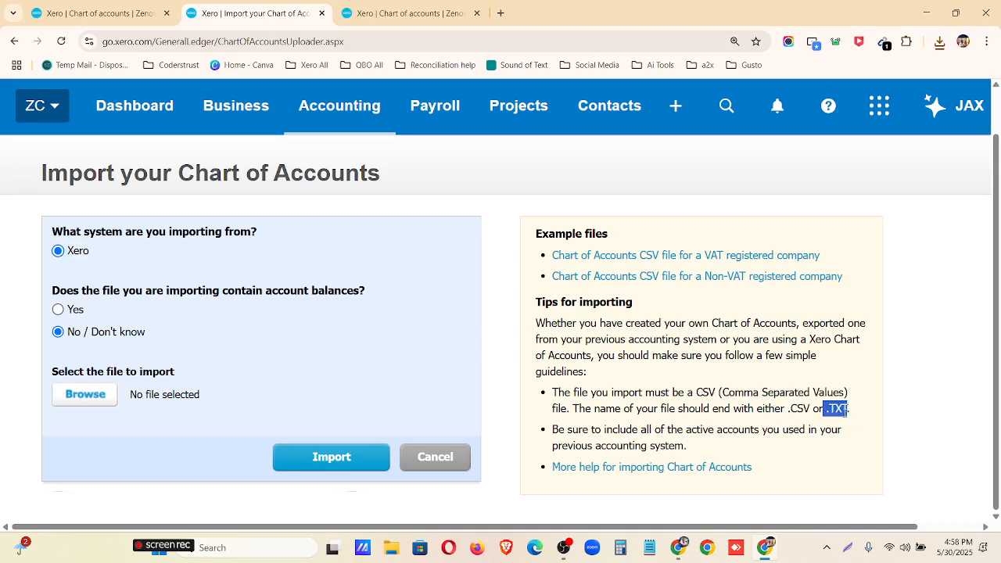
drag(552, 435, 821, 445)
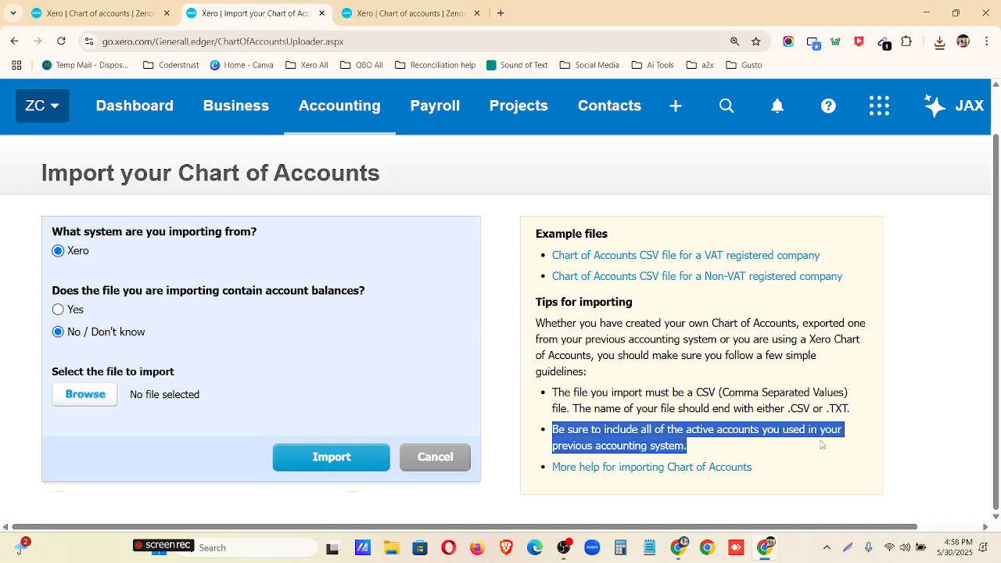
click(704, 450)
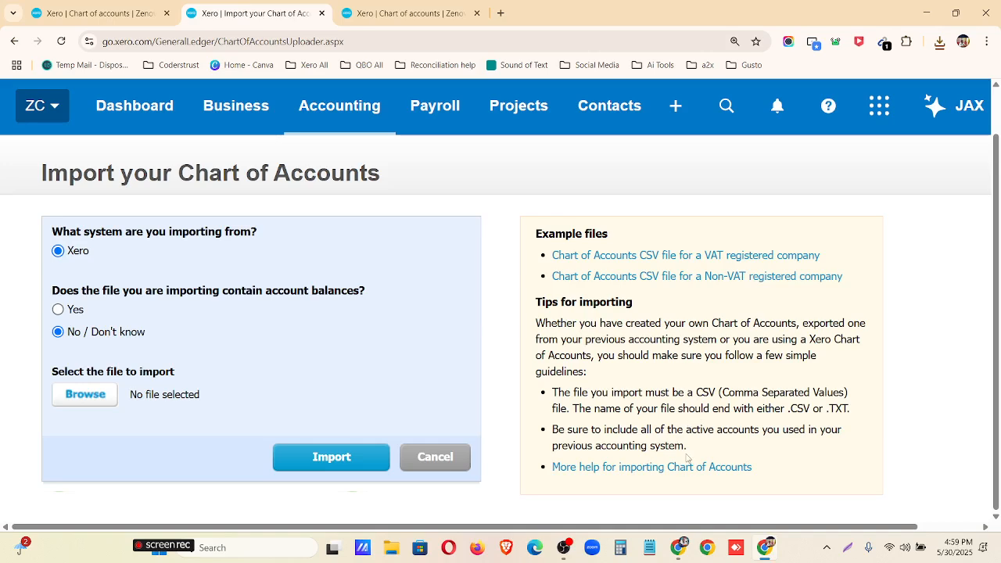
click(940, 43)
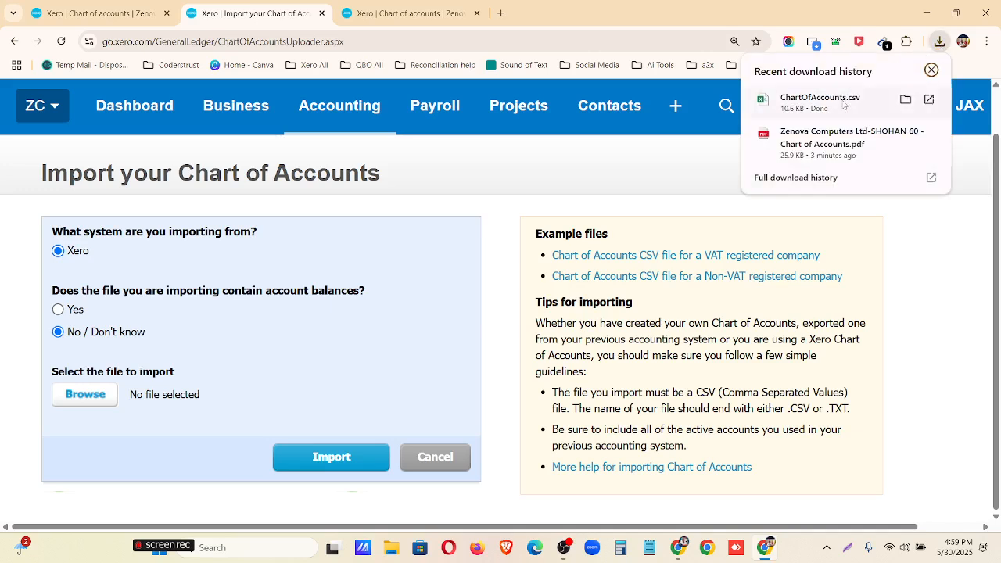
click(818, 104)
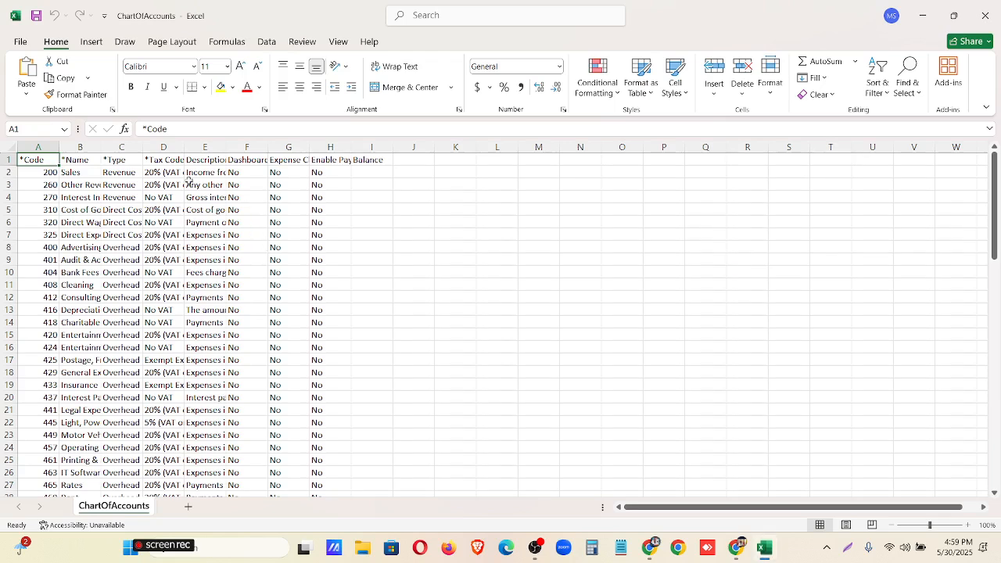
Fit the widths of the Code, Name, Type, Tax Code and Description columns to their contents
double_click(60, 147)
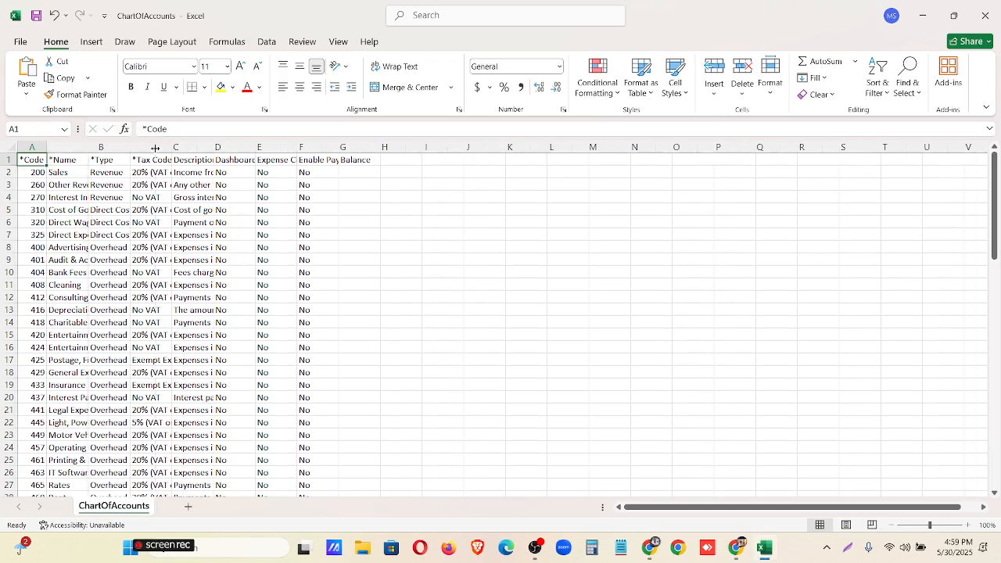
double_click(87, 148)
double_click(198, 147)
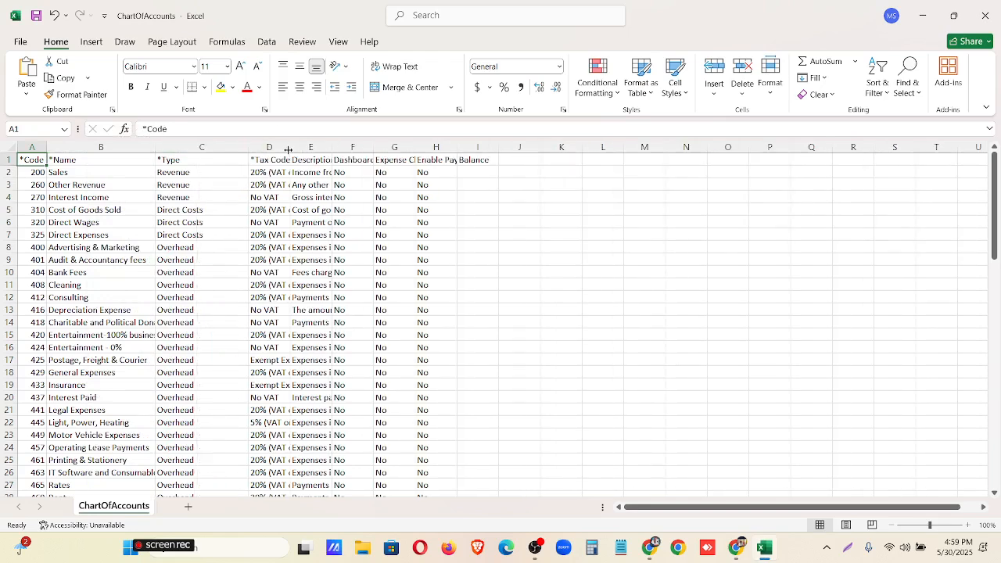
double_click(289, 148)
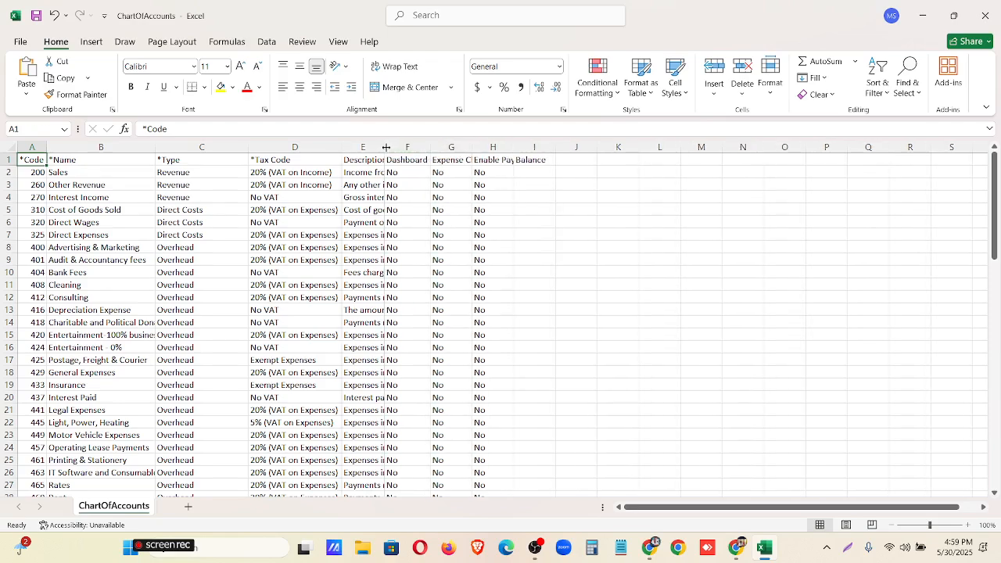
double_click(385, 147)
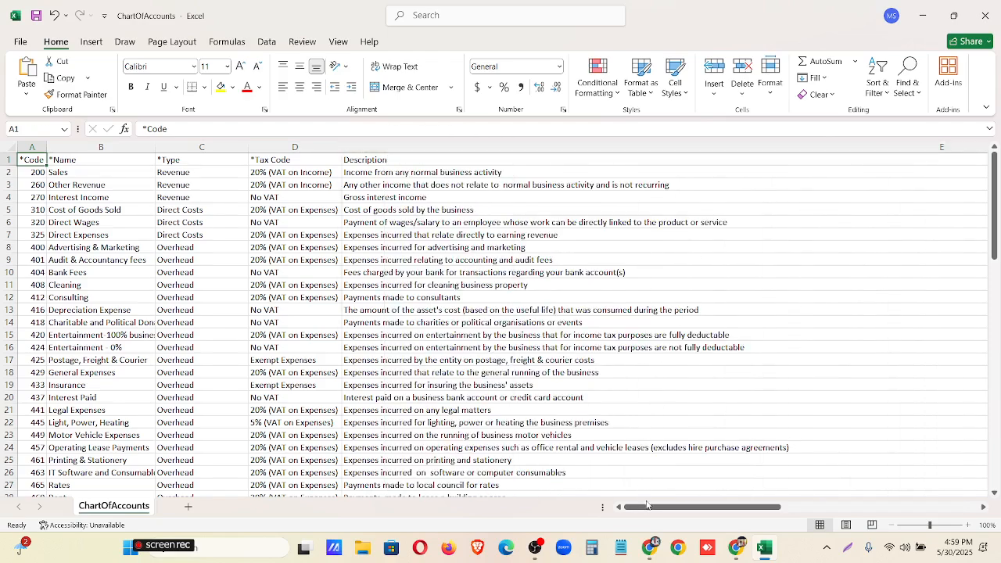
Narrow the overly wide Description column and adjust the Expense Claims and Enable Payments column widths
drag(648, 507, 849, 503)
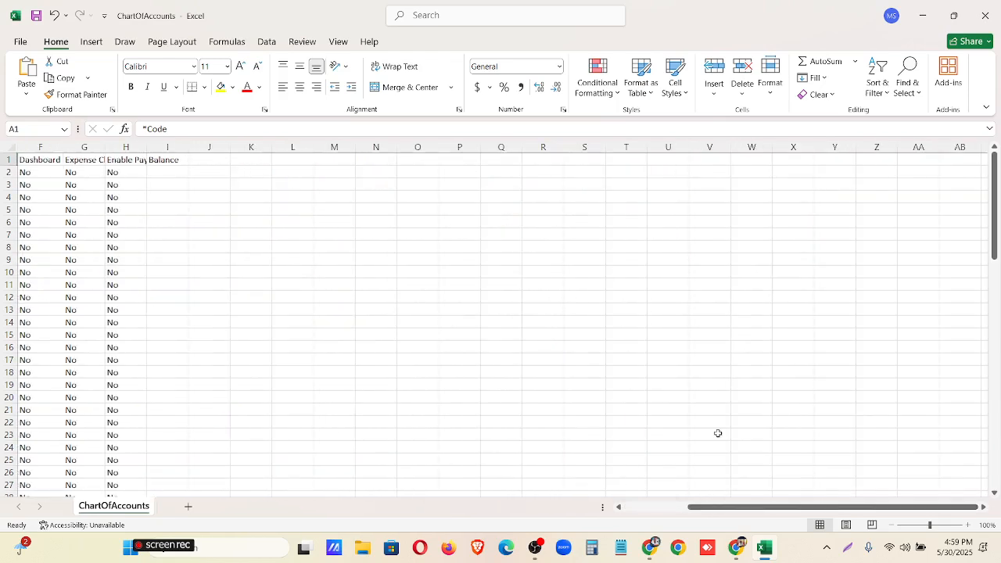
ctrl+scroll(426, 325, down, 5)
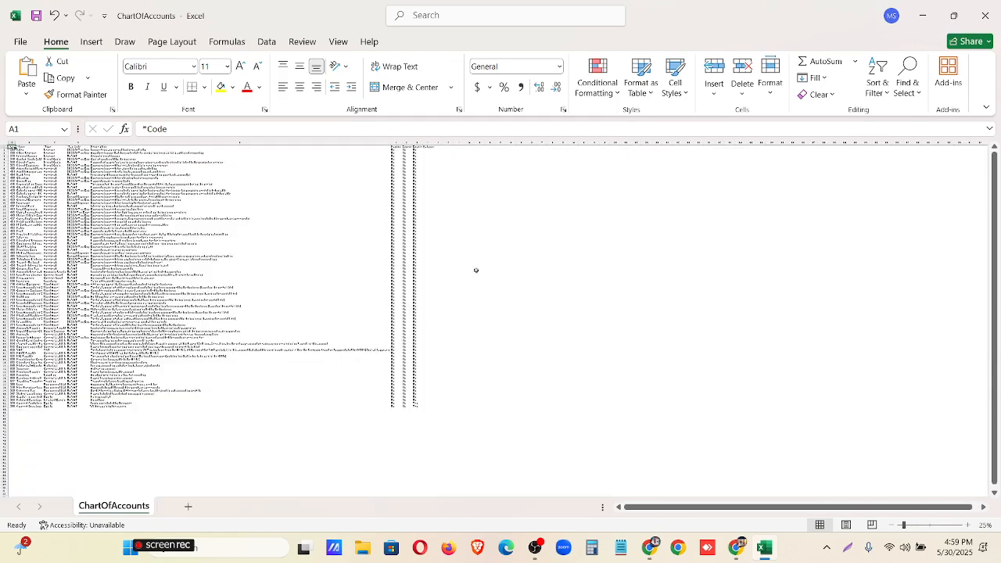
drag(389, 144, 246, 144)
ctrl+scroll(290, 242, up, 4)
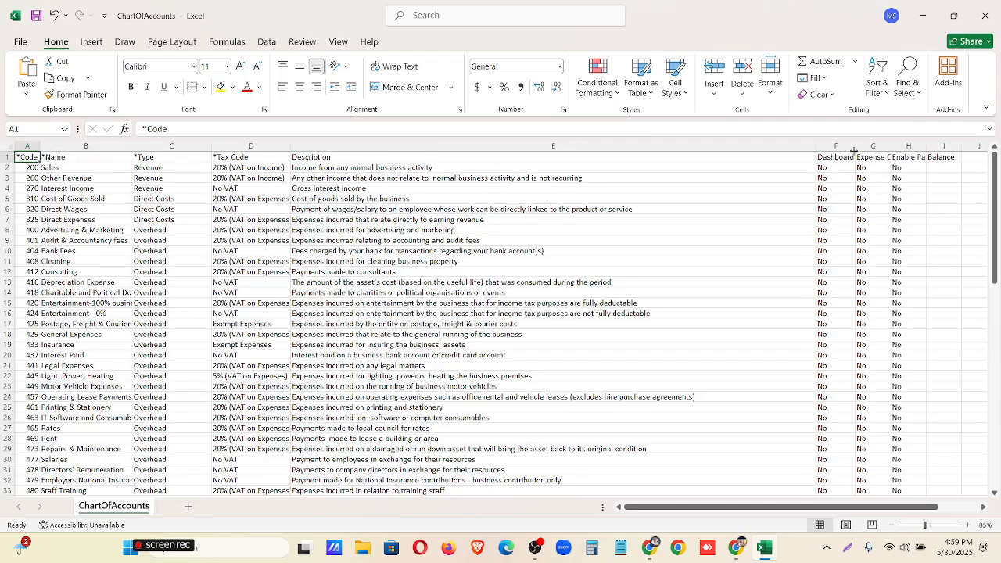
double_click(892, 146)
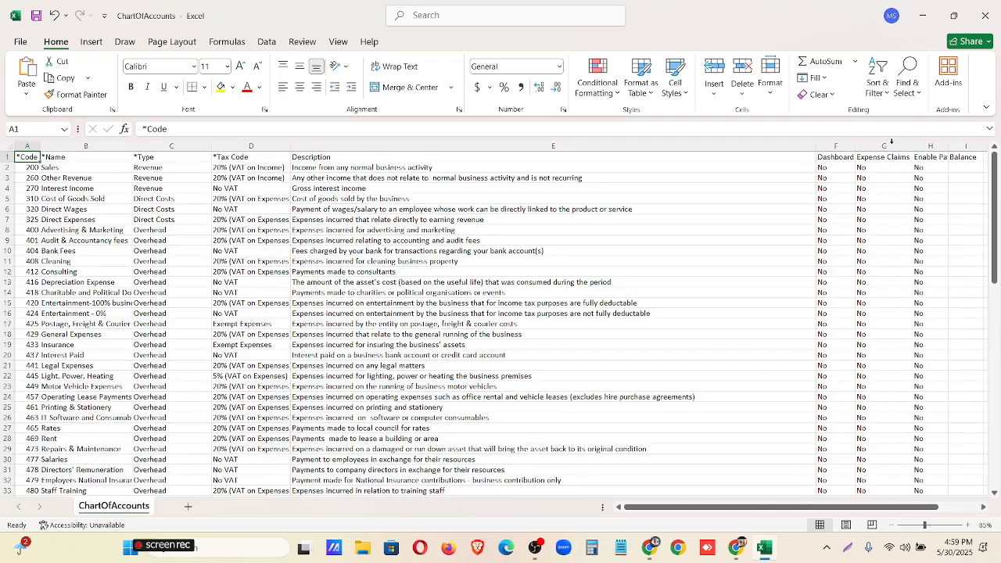
drag(949, 147, 942, 147)
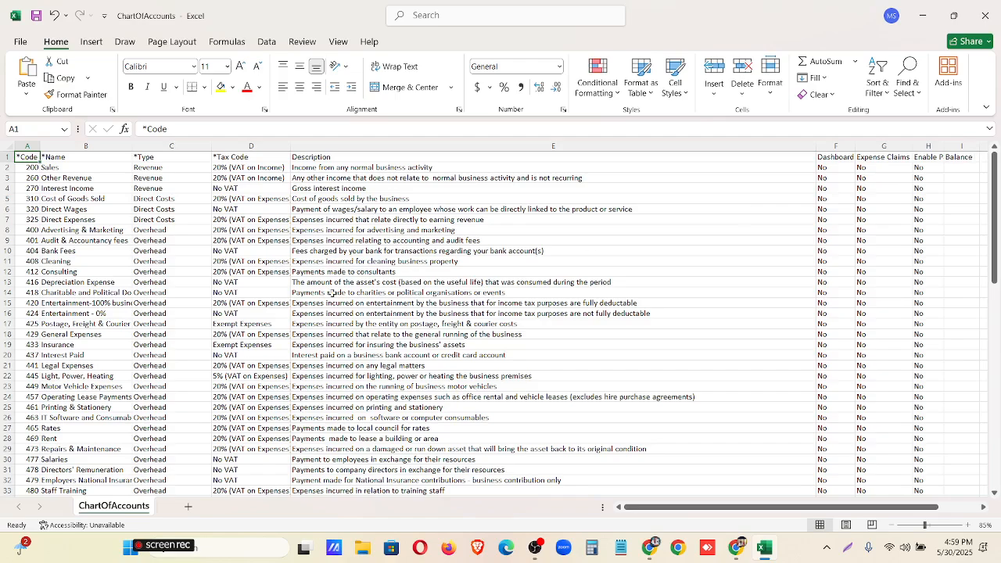
Examine the example accounts in the sheet, checking codes, names, types and tax codes down to the last row
scroll(162, 225, down, 4)
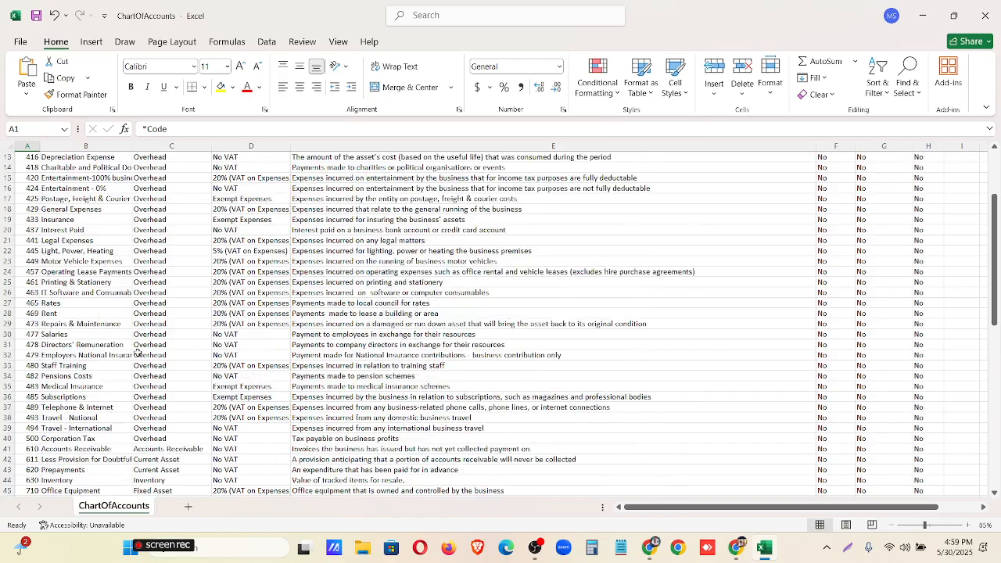
scroll(160, 258, up, 4)
scroll(159, 314, down, 7)
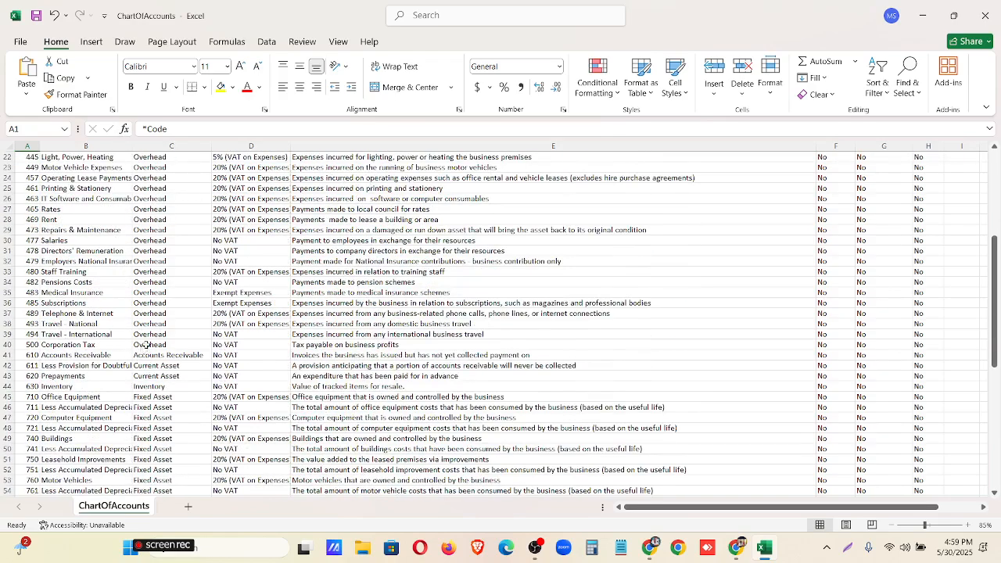
scroll(149, 346, up, 7)
ctrl+scroll(170, 350, up, 1)
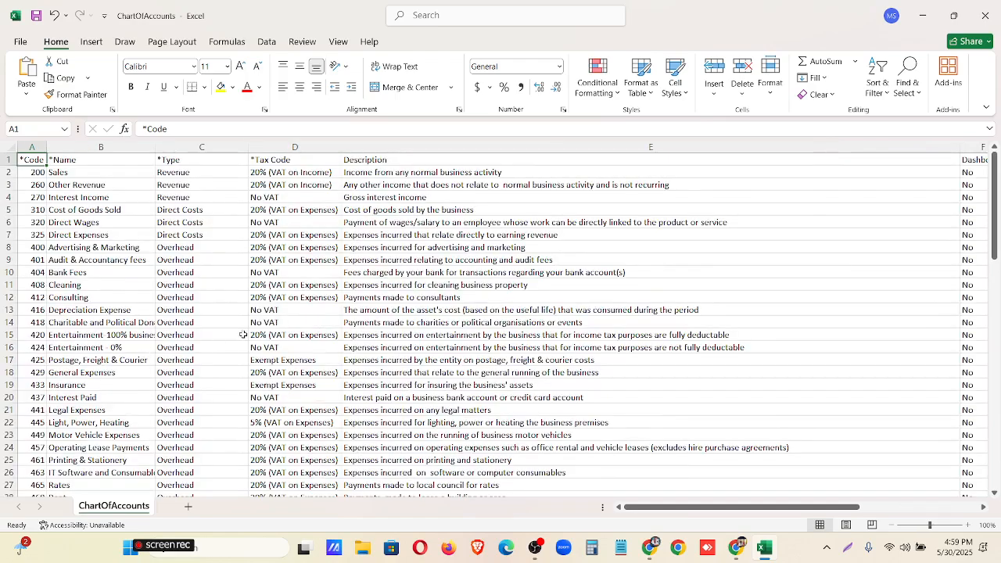
scroll(38, 226, down, 3)
scroll(141, 191, down, 3)
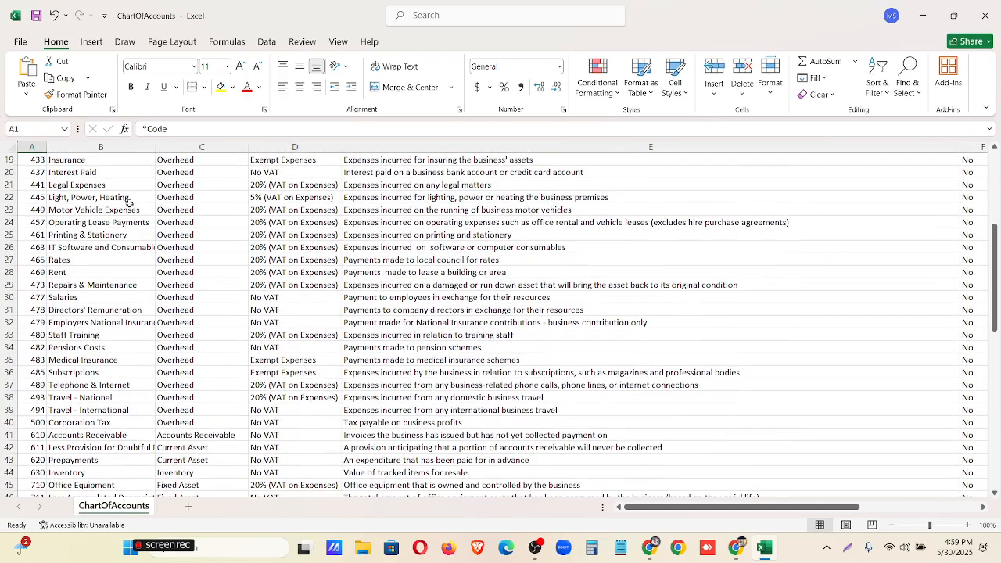
scroll(130, 203, down, 11)
scroll(104, 239, down, 6)
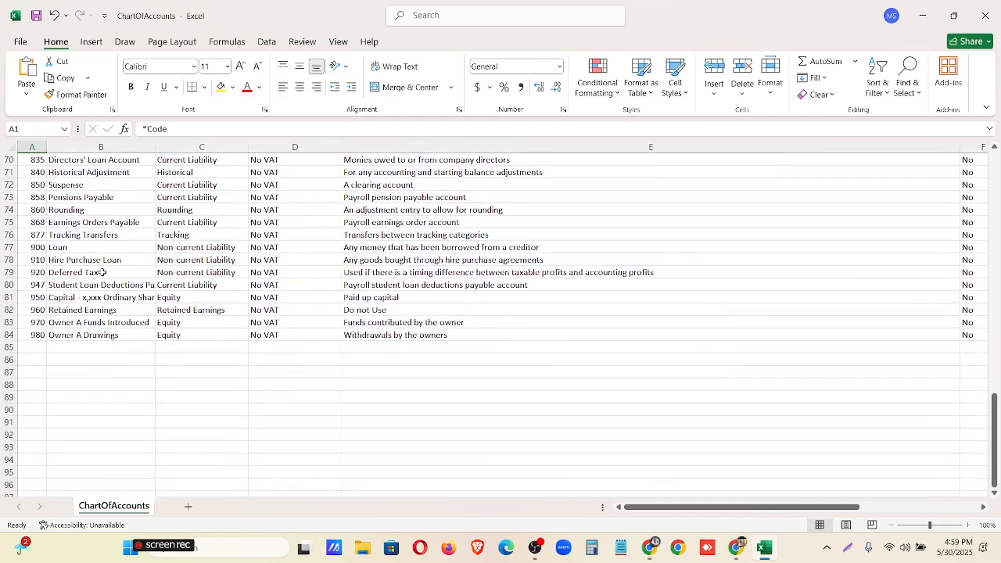
scroll(106, 274, up, 20)
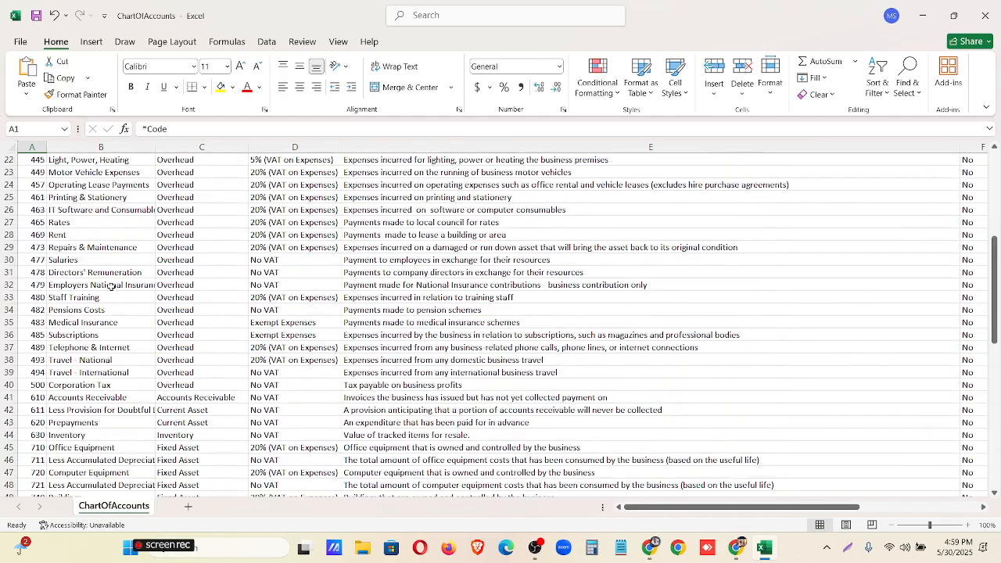
Select the example account rows from row 2 down past the last account and look through the selected list
drag(8, 172, 7, 486)
drag(5, 540, 25, 532)
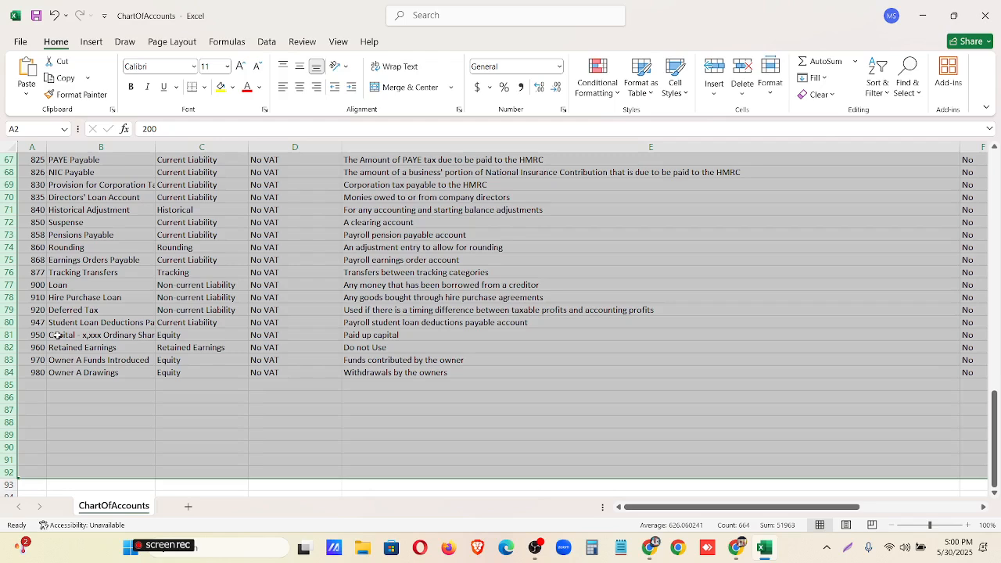
scroll(78, 277, up, 20)
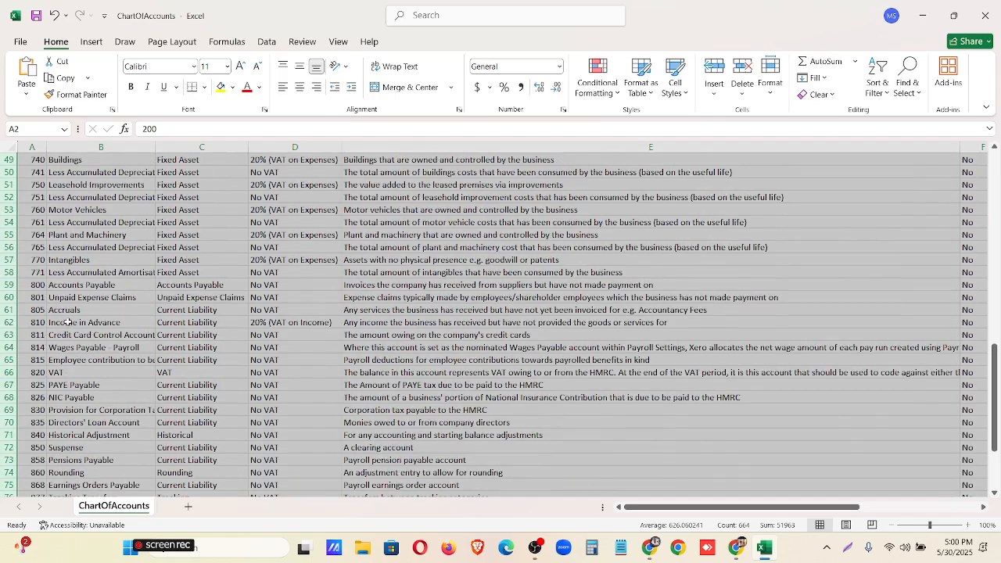
scroll(78, 276, up, 1)
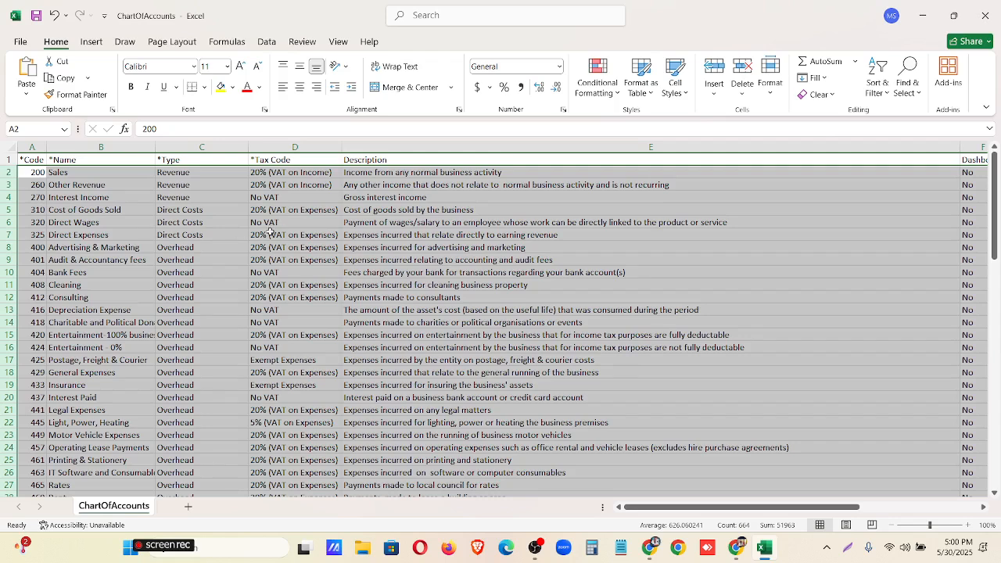
scroll(94, 282, down, 10)
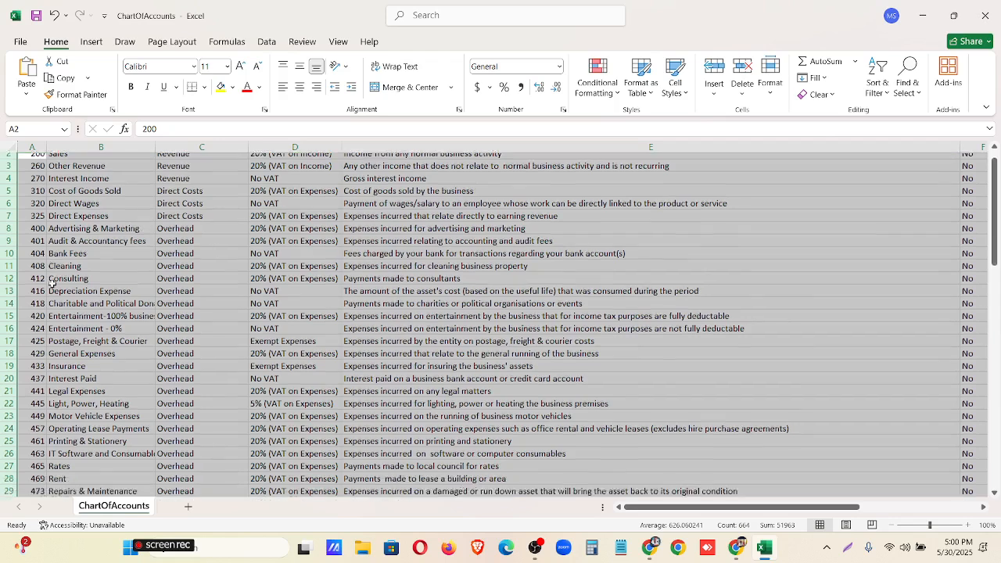
scroll(68, 311, down, 4)
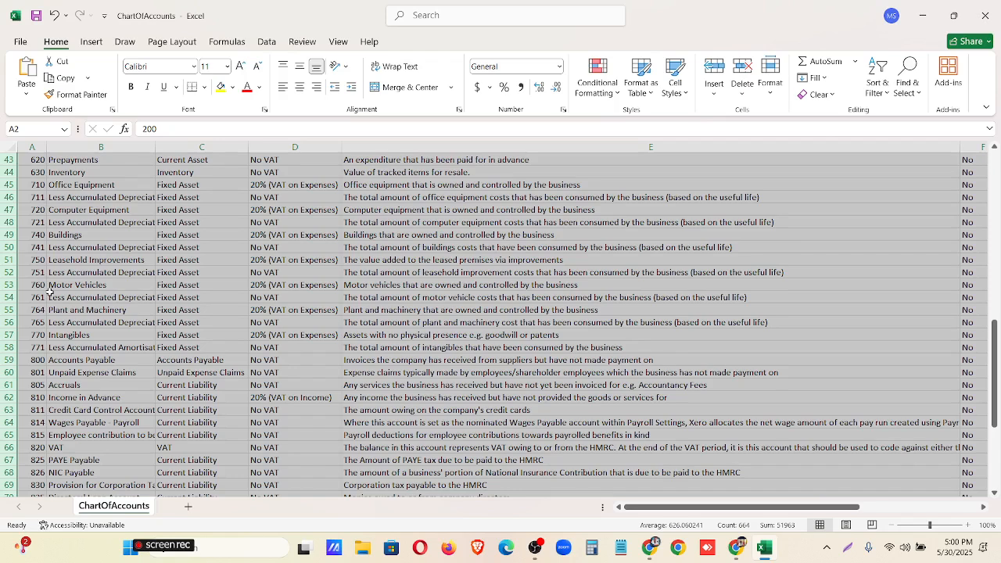
click(50, 293)
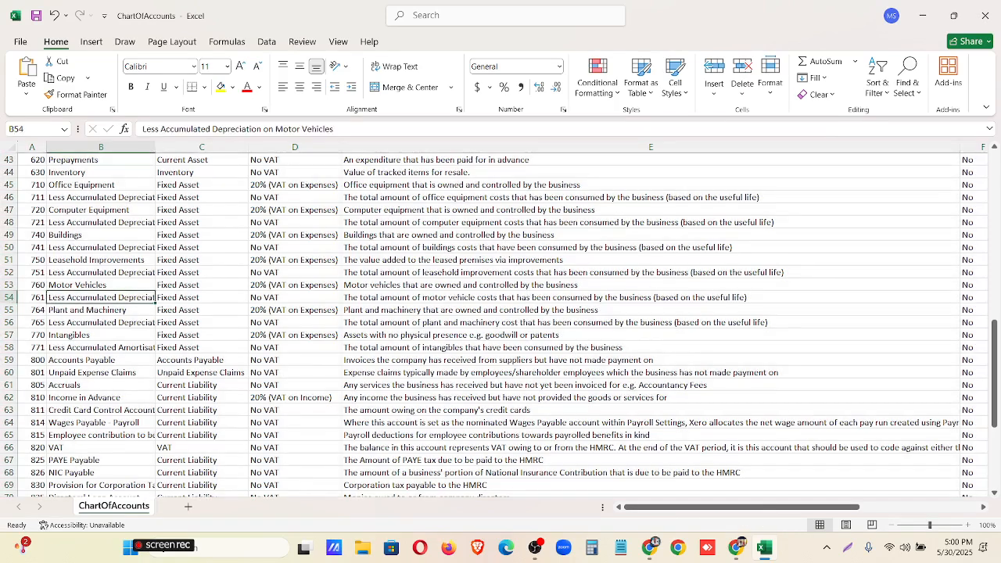
Switch to the zenova-computers Database document and copy "Unearned Revenues" from its Liability list
click(656, 552)
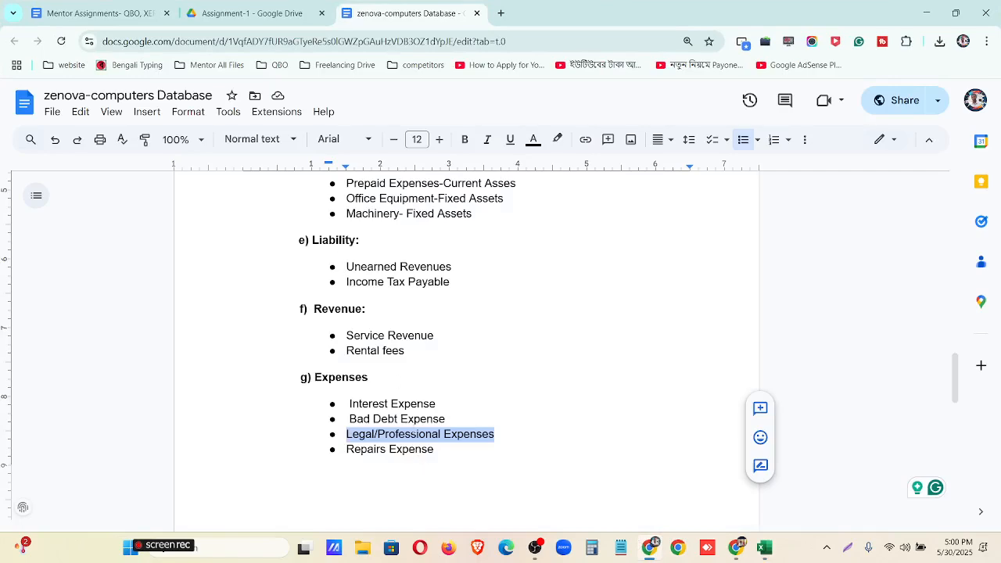
scroll(412, 414, up, 2)
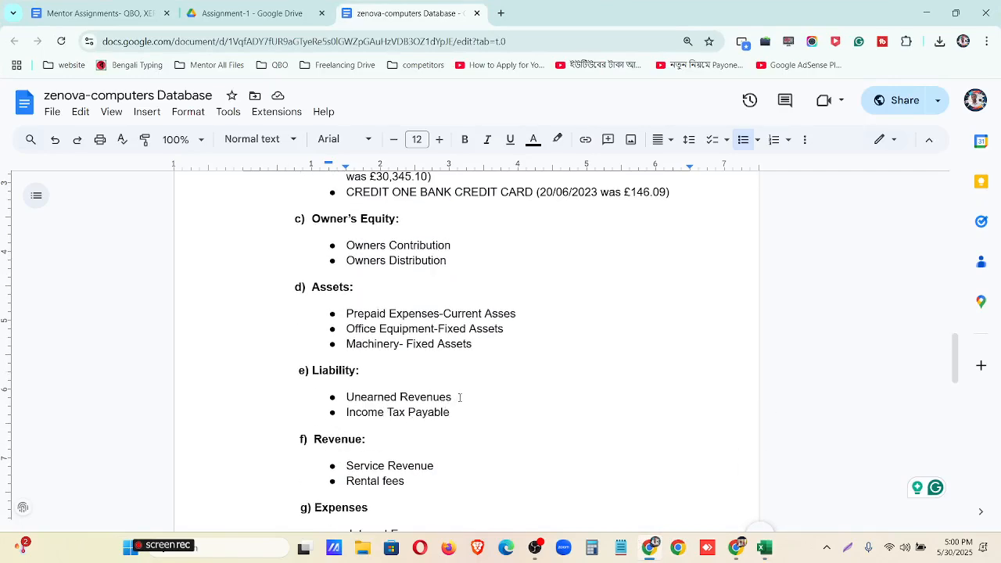
drag(460, 397, 347, 397)
key(ctrl+c)
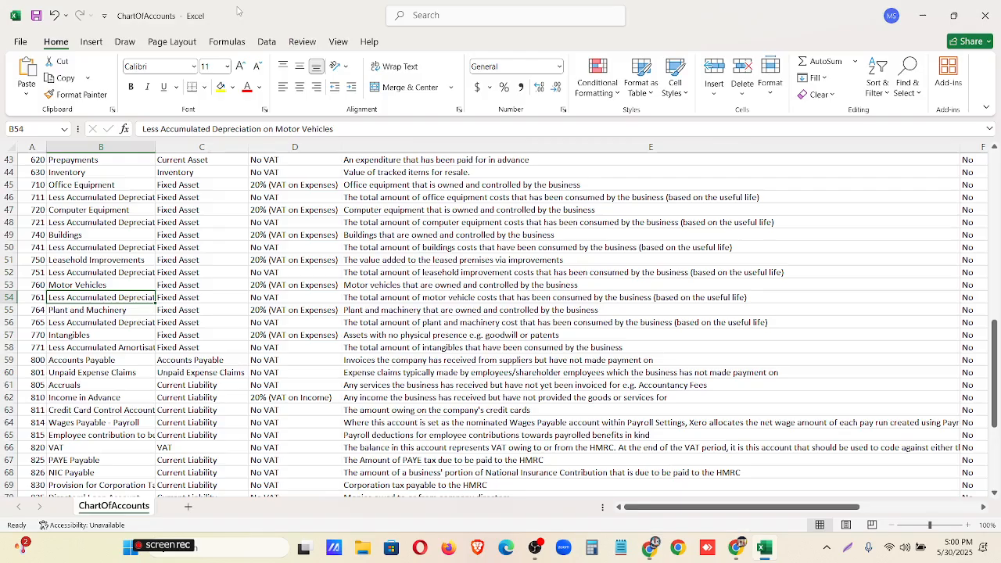
Switch back to the Xero chart of accounts, show all accounts and search them for "Unearned Revenues"
click(925, 14)
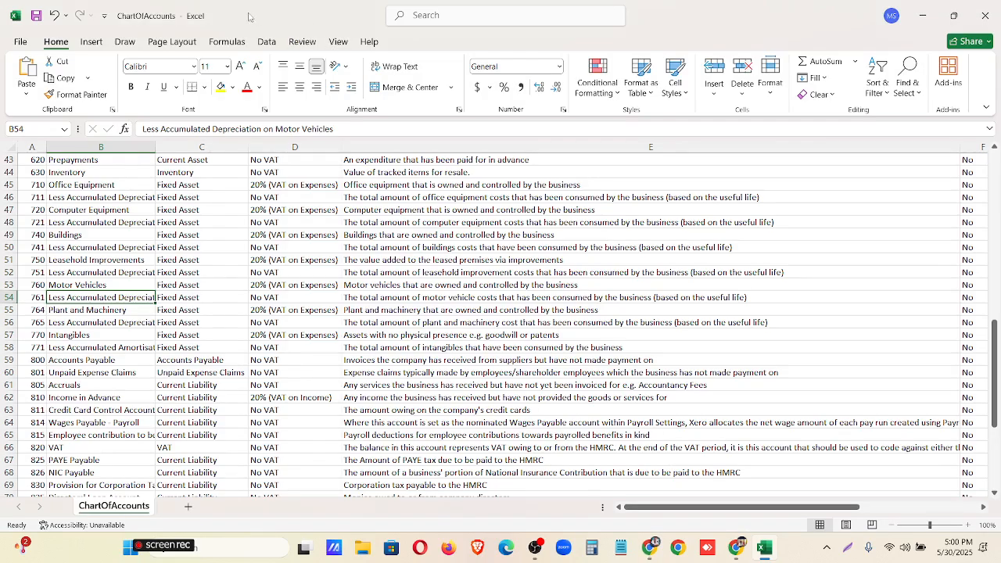
click(924, 14)
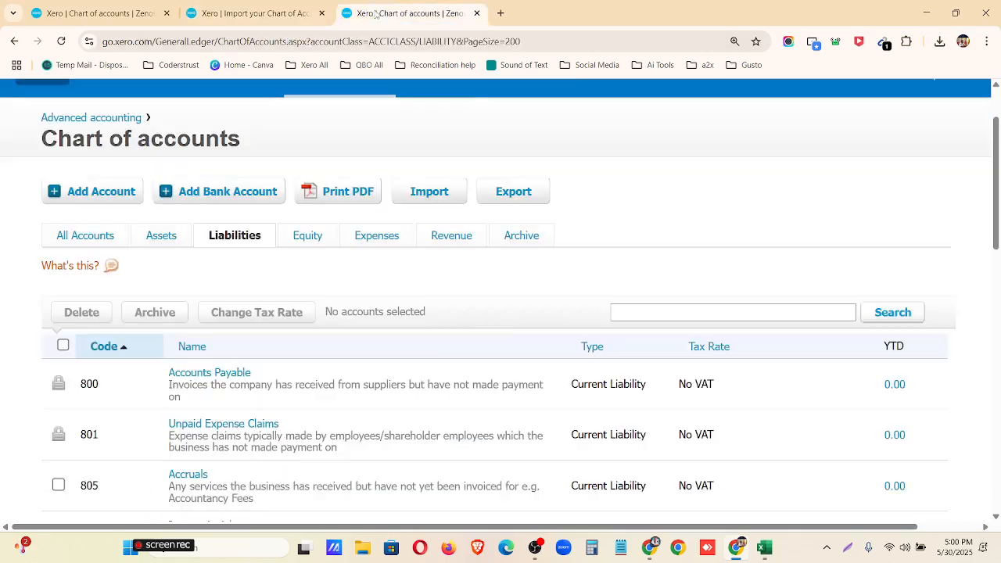
click(403, 13)
scroll(508, 294, down, 2)
click(610, 247)
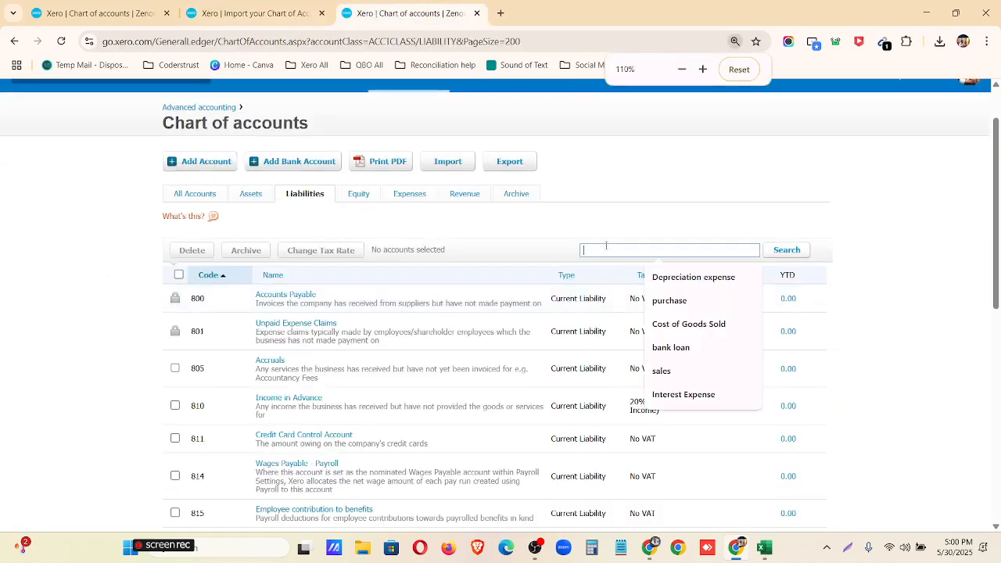
click(197, 196)
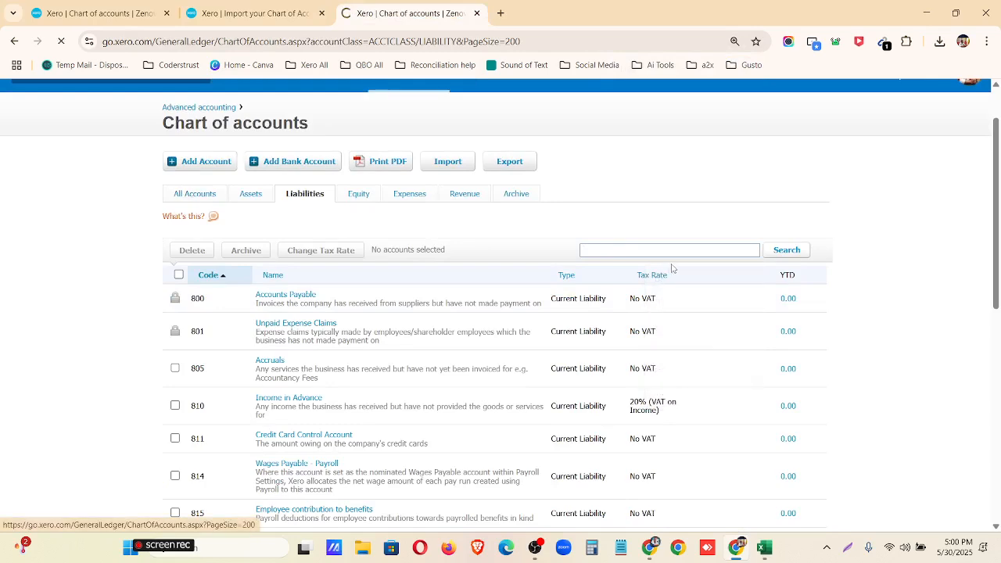
click(610, 317)
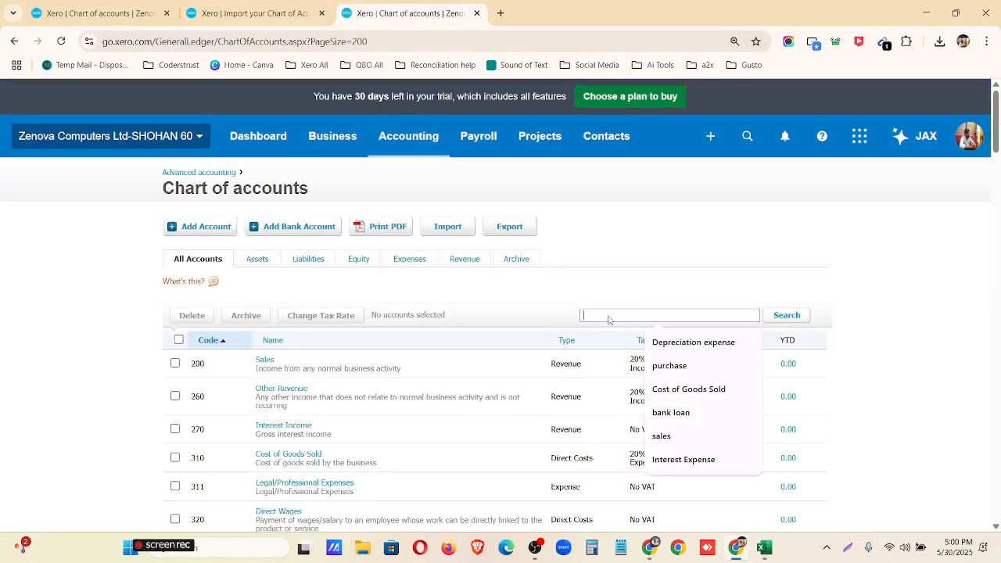
key(ctrl+v)
key(Return)
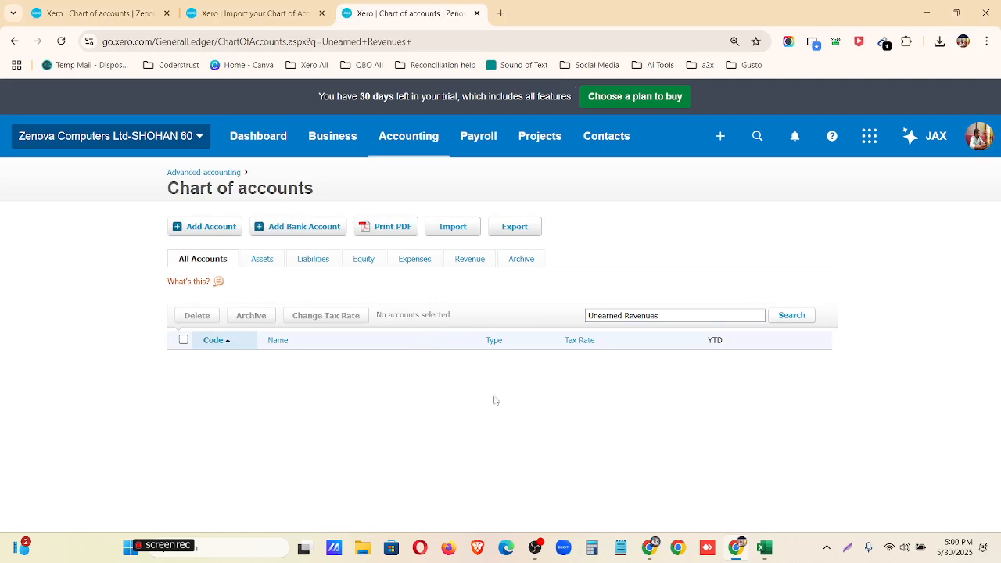
Look through the Liabilities accounts in Xero for a similar account
mouse_move(765, 556)
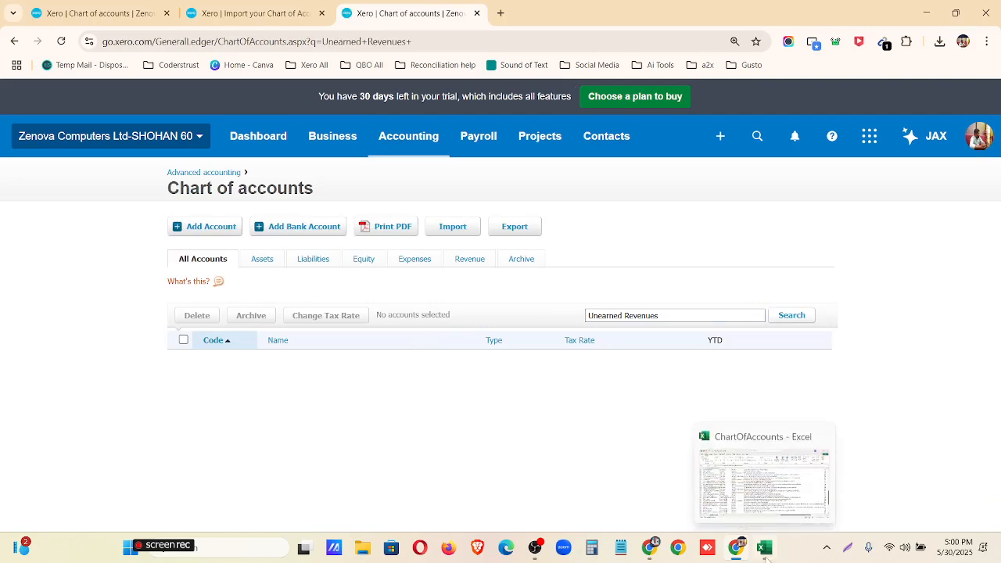
click(323, 264)
scroll(344, 352, down, 10)
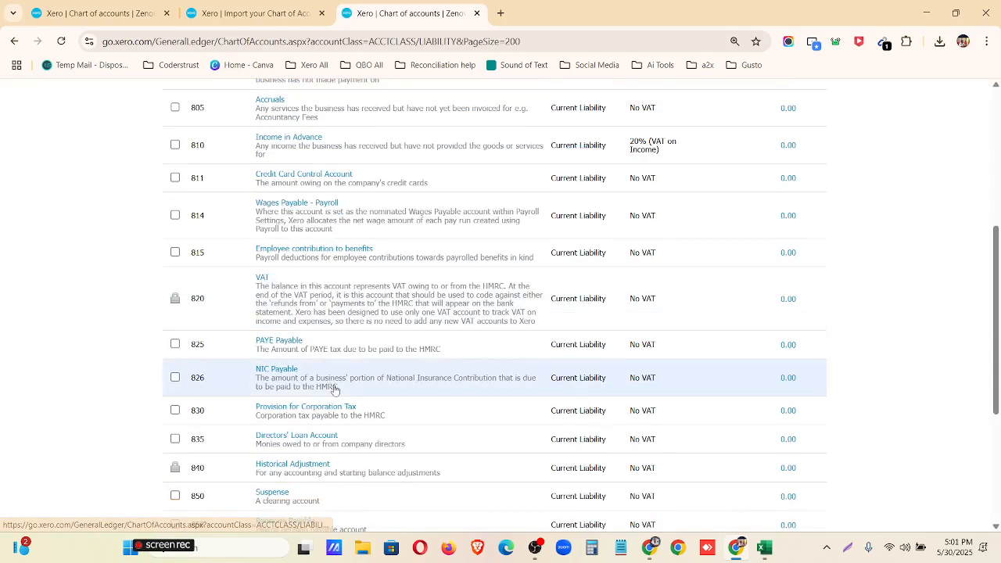
Switch to the ChartOfAccounts workbook in Excel and fit the Name column's width to its contents
click(765, 548)
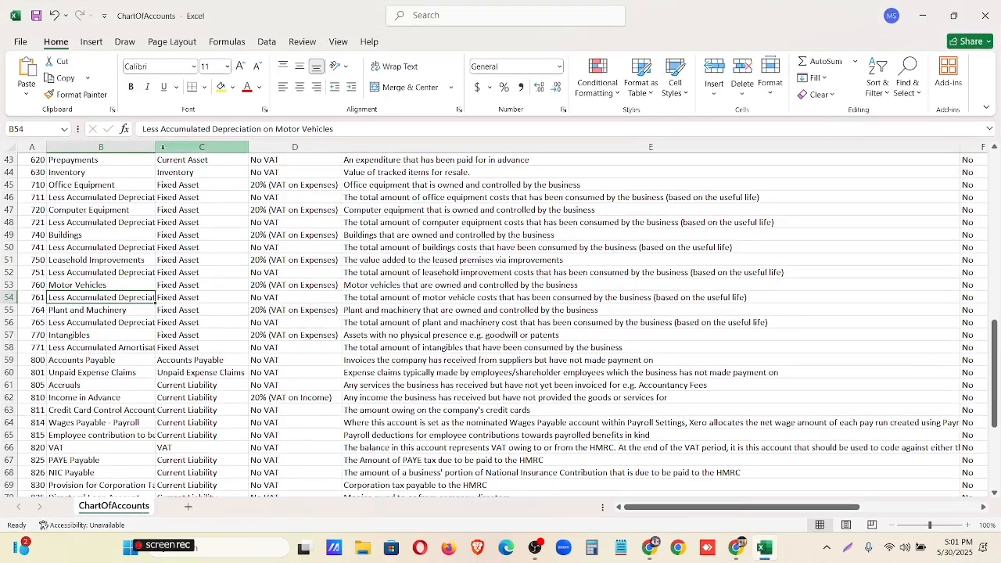
double_click(155, 147)
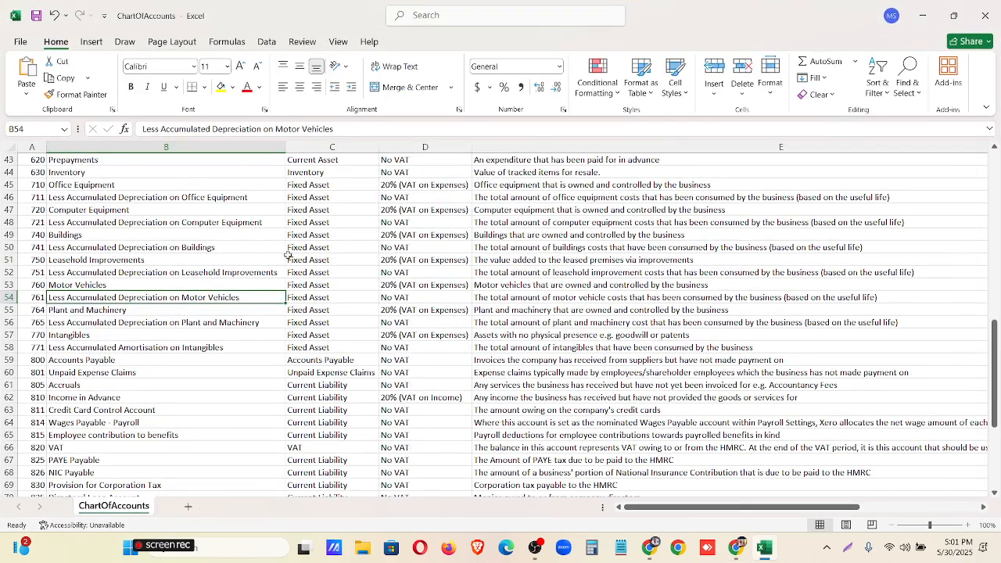
scroll(313, 274, down, 5)
scroll(340, 295, up, 1)
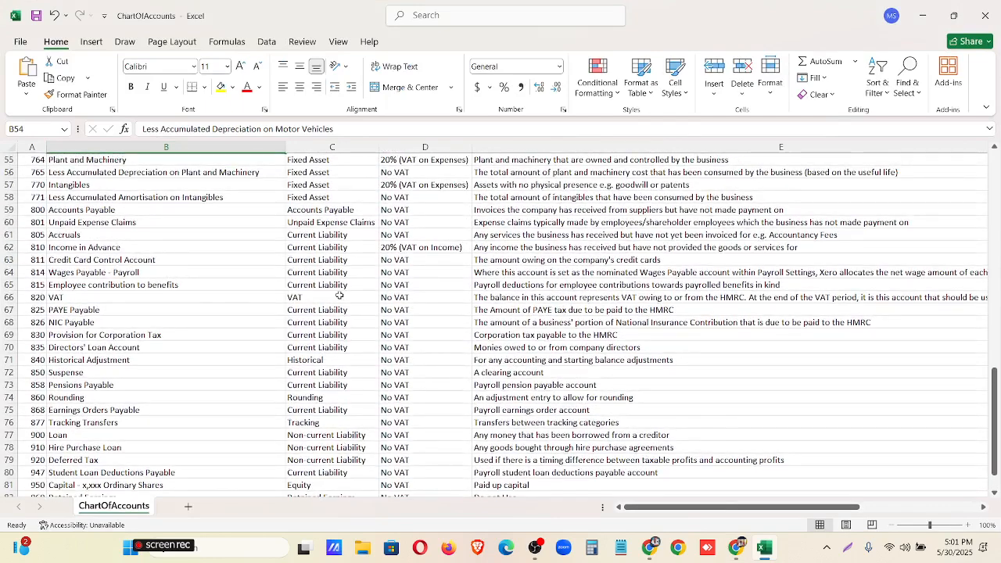
Insert a blank row above Income in Advance and enter "Unearned Revenues" as the account name in it
click(8, 247)
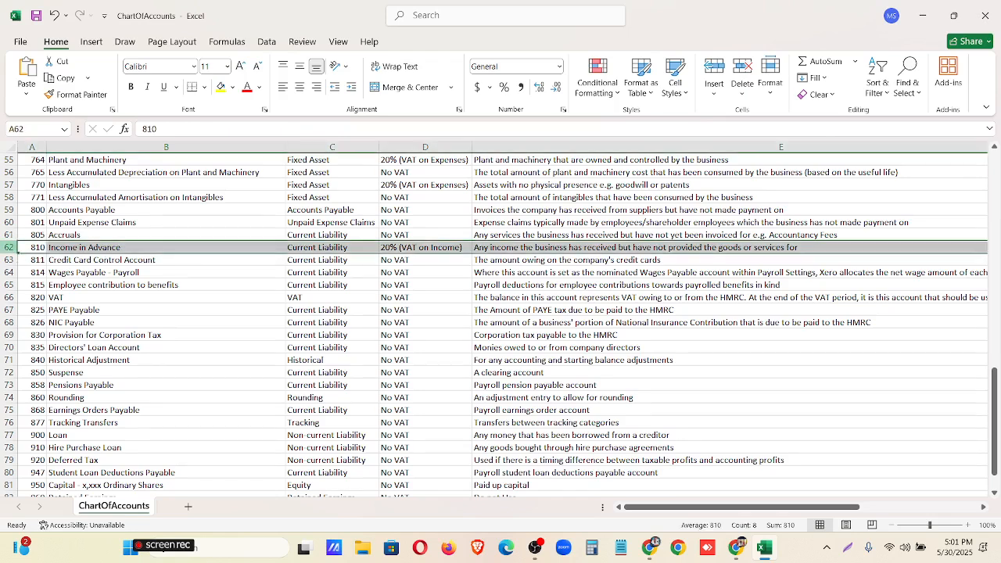
right_click(9, 247)
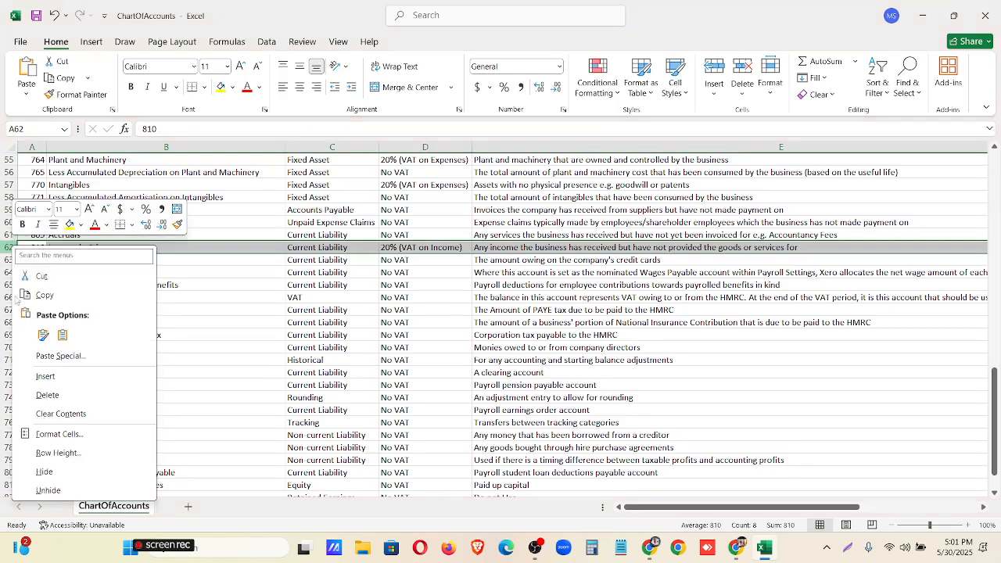
click(36, 378)
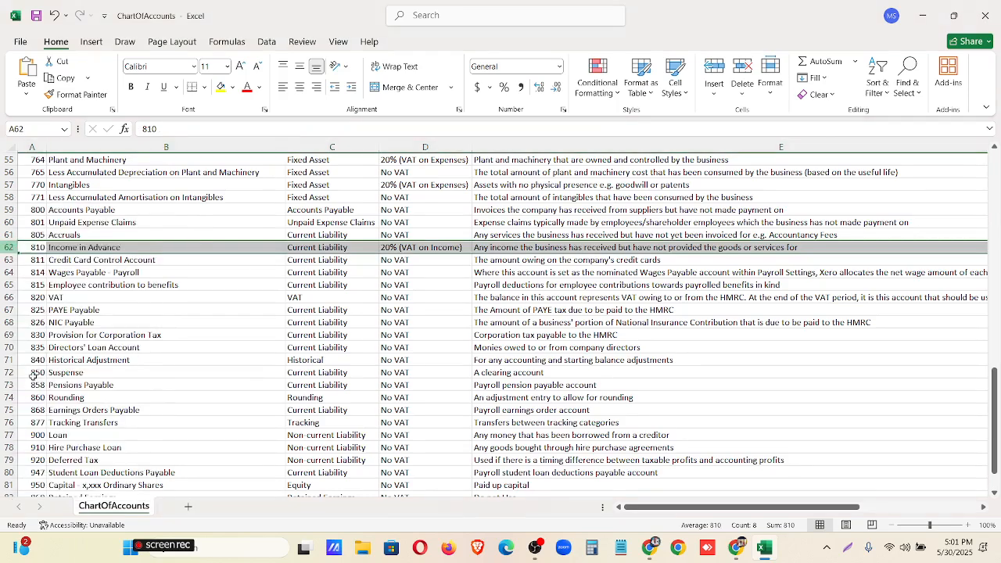
click(76, 249)
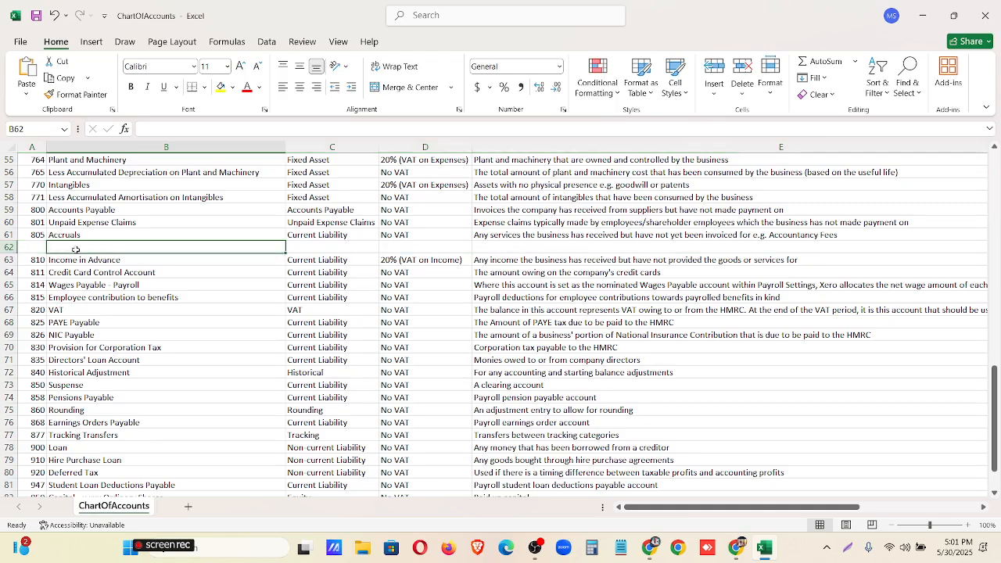
text(Unearned Revenues)
Copy the cell formatting of the Accruals name onto the Unearned Revenues cell
click(88, 233)
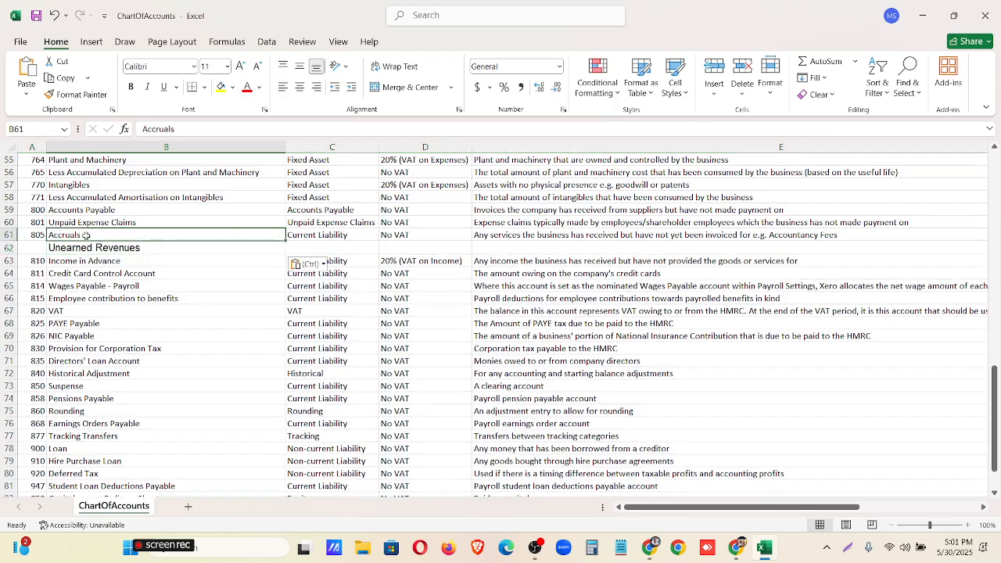
click(77, 94)
click(83, 248)
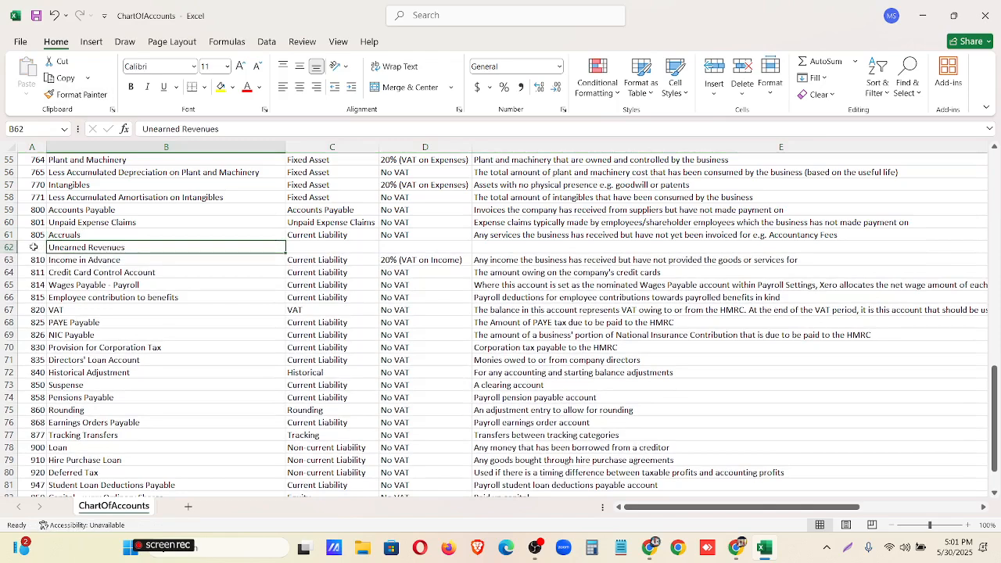
Give Unearned Revenues the code 809 and fill Current Liability and No VAT down from the Accruals row
click(34, 247)
text(8)
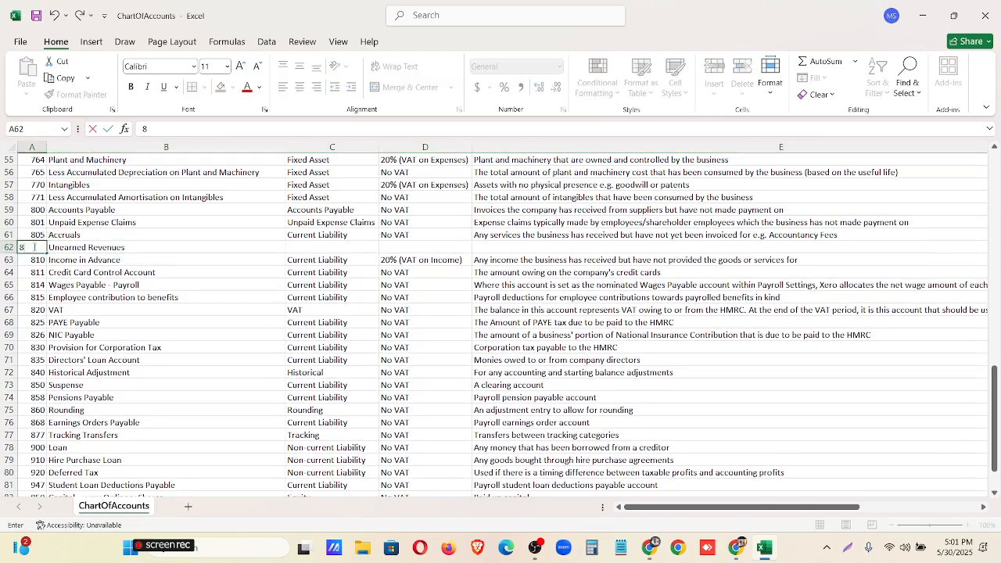
text(09)
click(317, 236)
drag(377, 242, 377, 252)
click(418, 233)
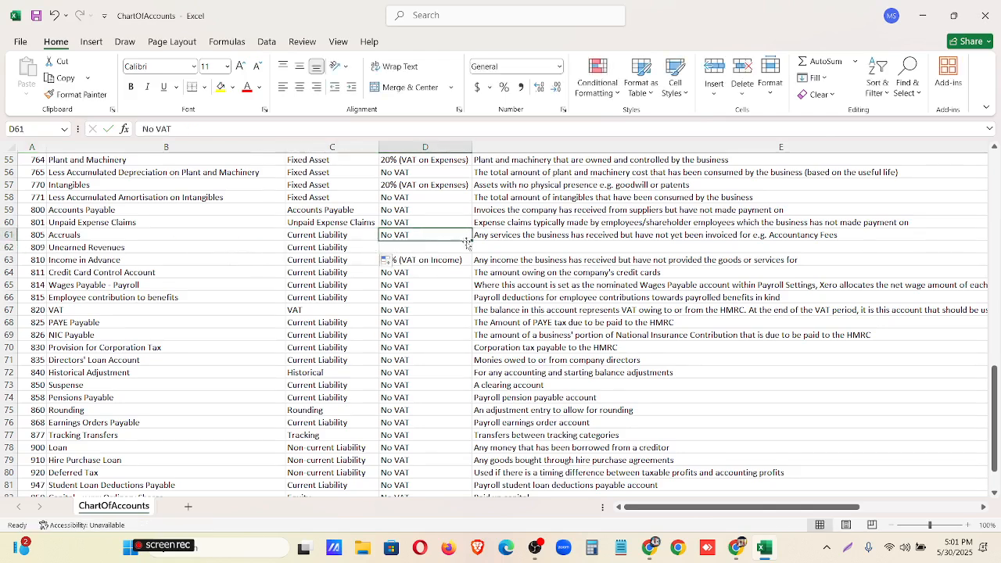
drag(471, 241, 471, 251)
Review the account list from the header row down to the added Unearned Revenues row and its code
scroll(526, 249, up, 5)
scroll(526, 248, up, 13)
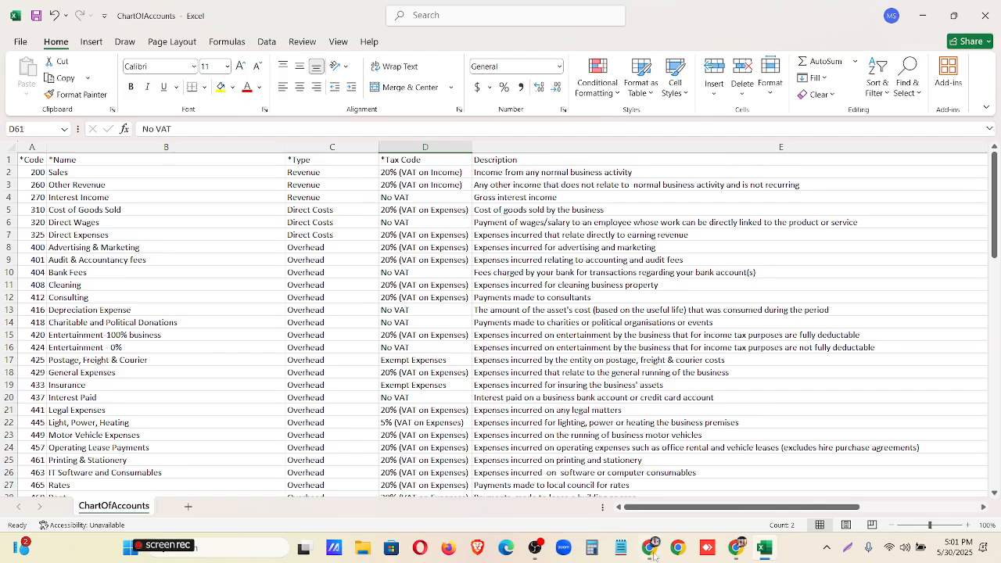
drag(664, 513, 220, 444)
scroll(393, 323, down, 6)
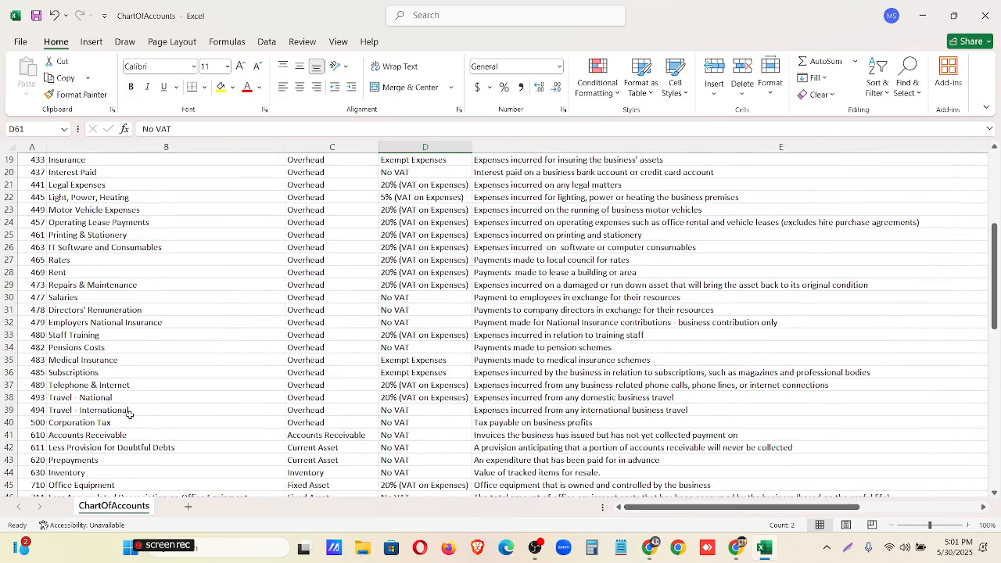
scroll(129, 414, down, 2)
scroll(51, 415, up, 8)
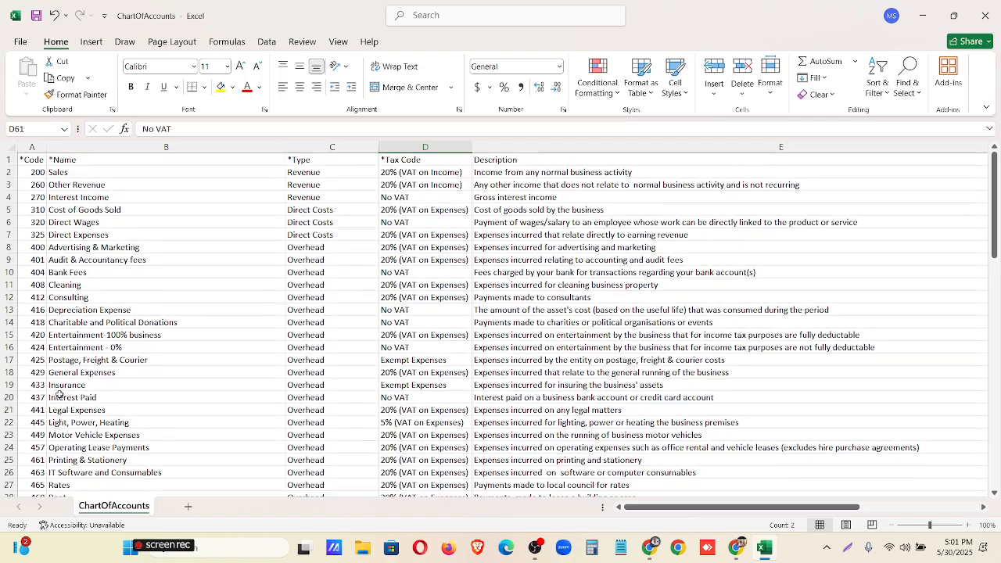
scroll(59, 395, down, 16)
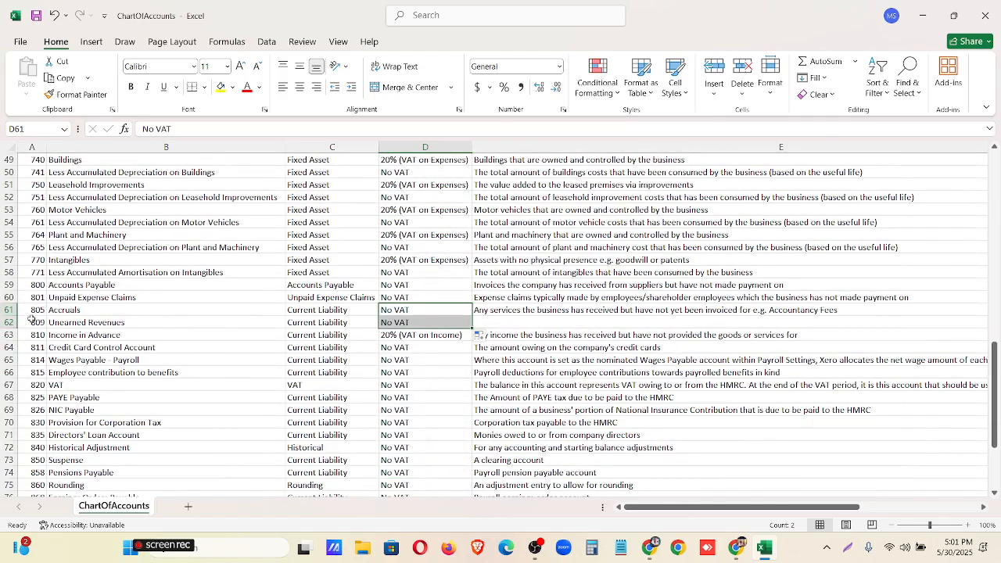
click(34, 324)
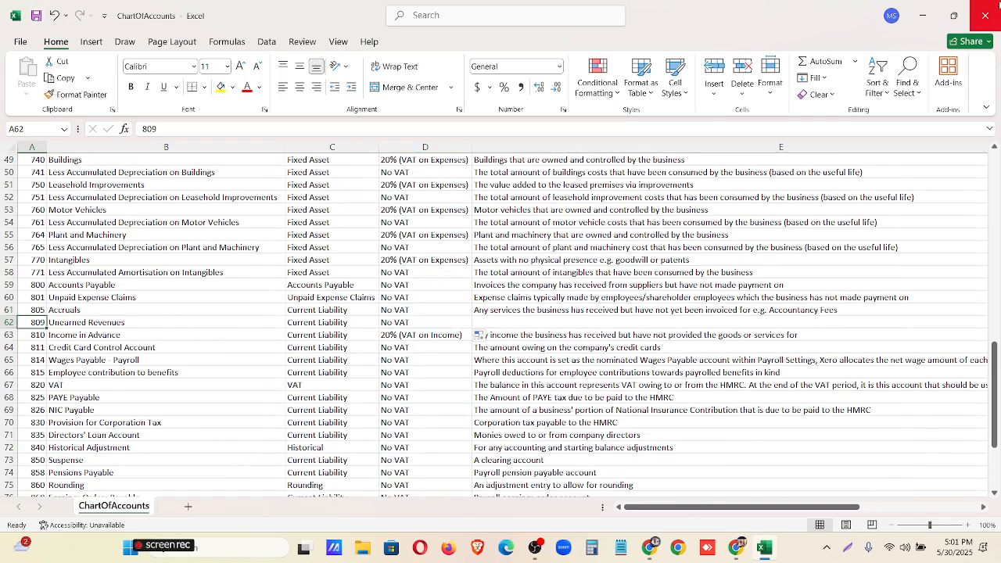
Close the ChartOfAccounts workbook and return to the start of the Liabilities list in Xero
click(990, 15)
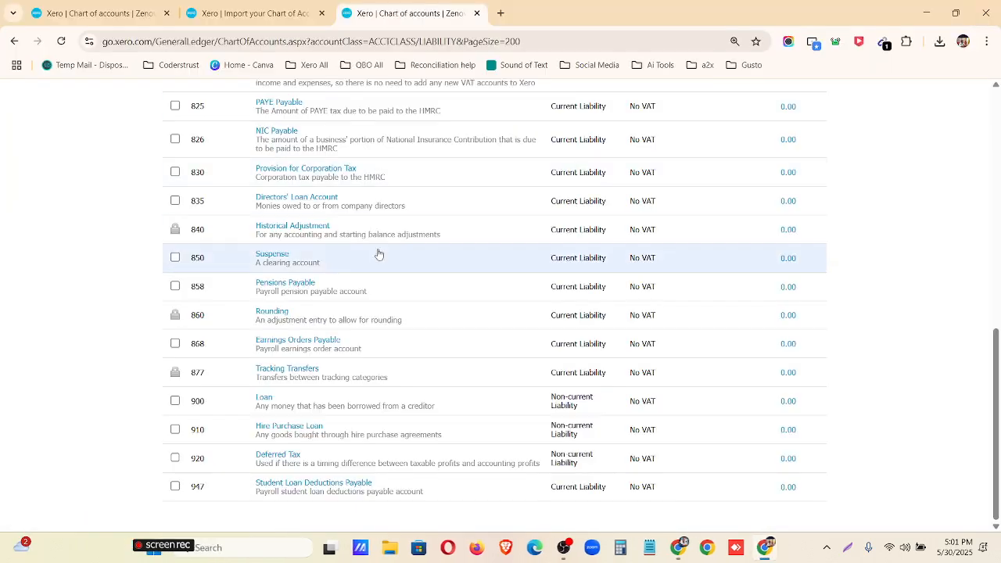
scroll(352, 266, up, 7)
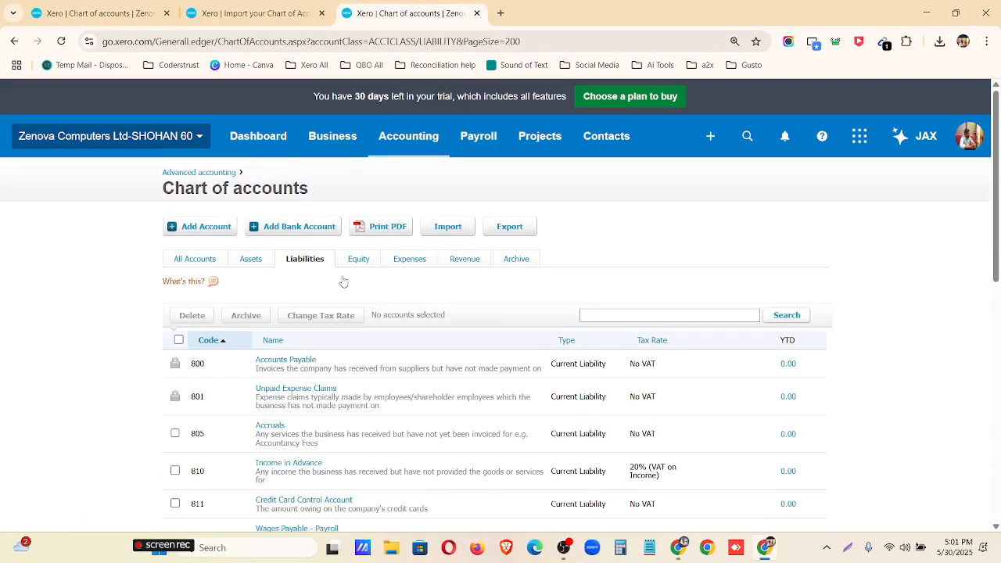
Import the ChartOfAccounts file from Downloads into the chart of accounts and confirm the imported accounts
click(448, 227)
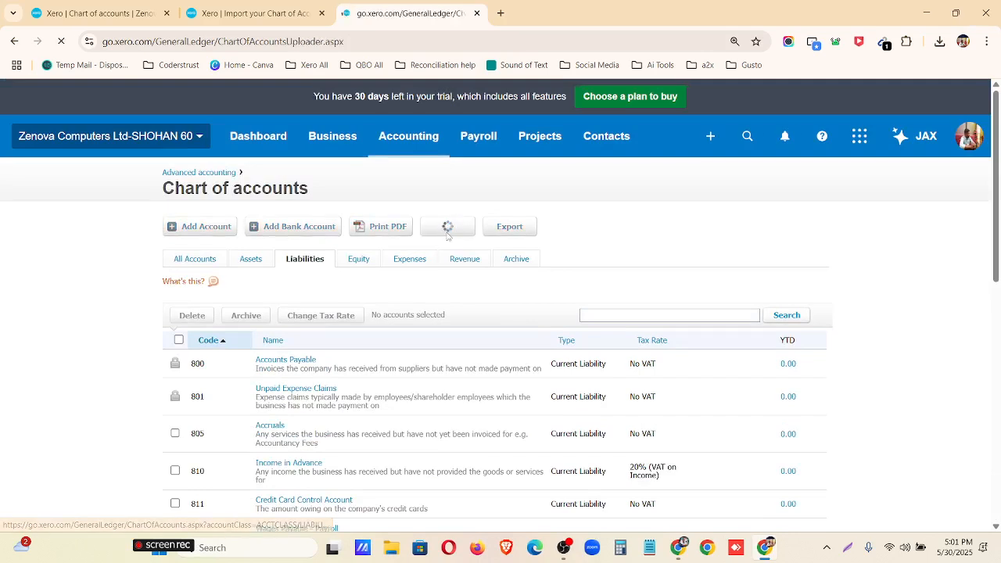
click(190, 350)
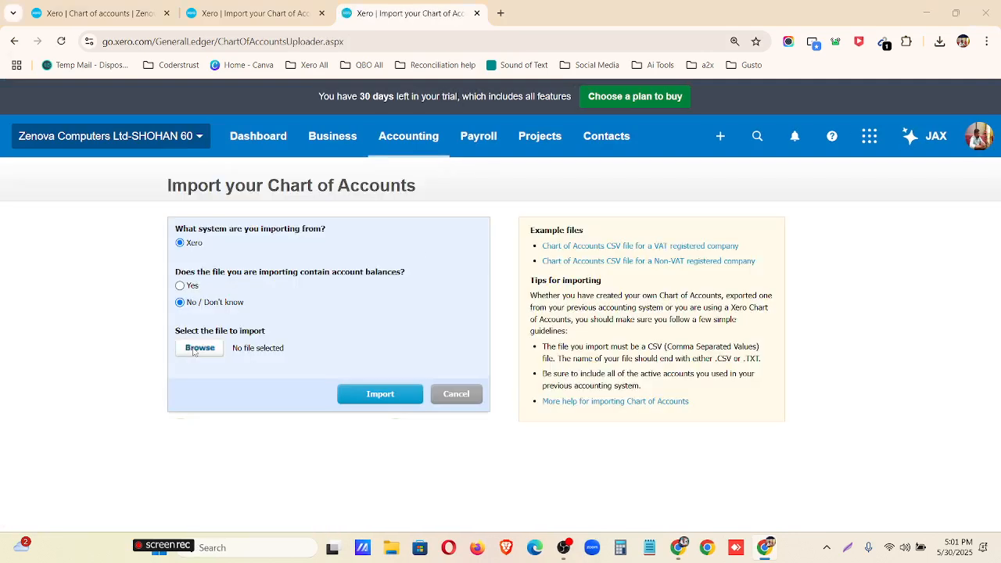
click(142, 121)
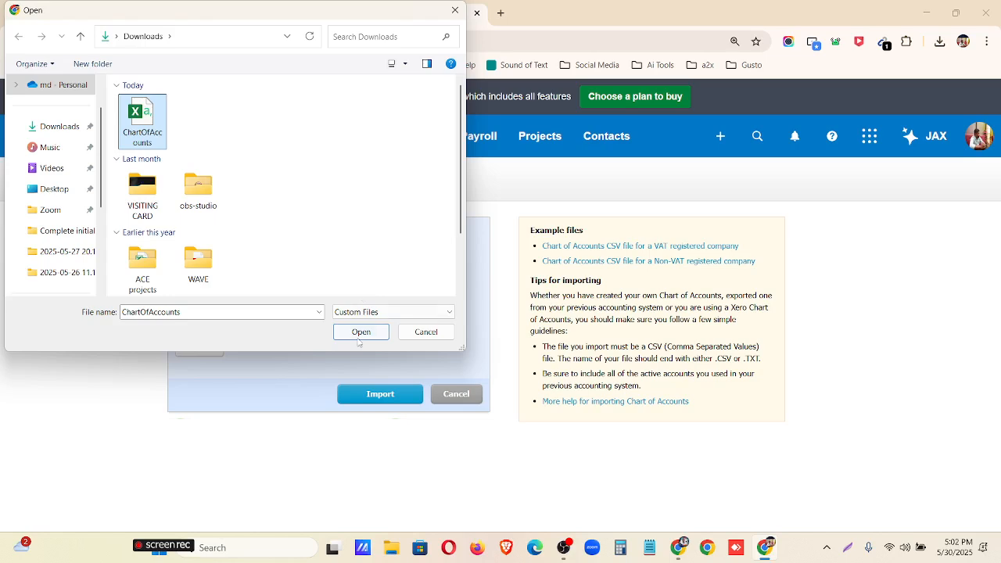
click(361, 332)
click(390, 398)
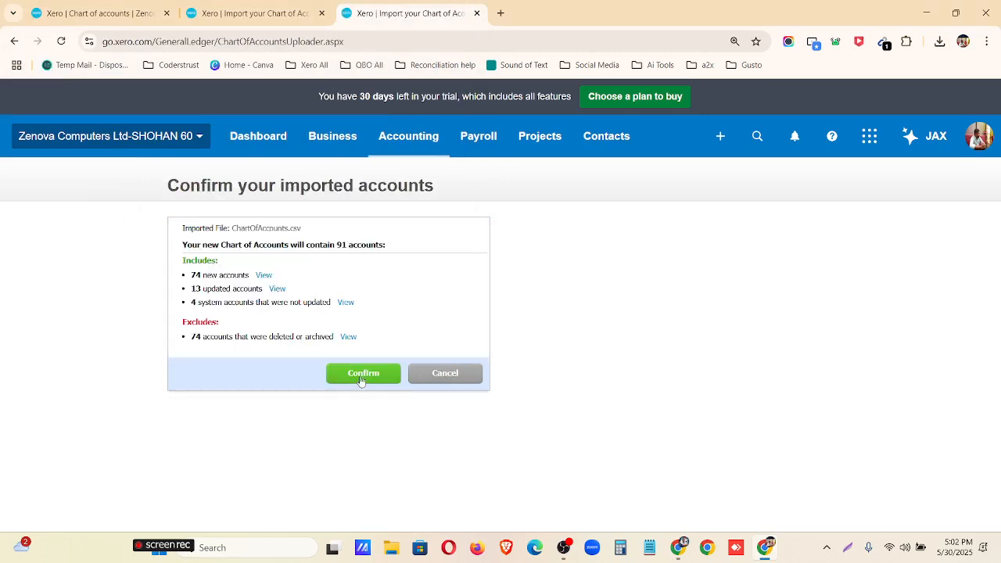
click(362, 374)
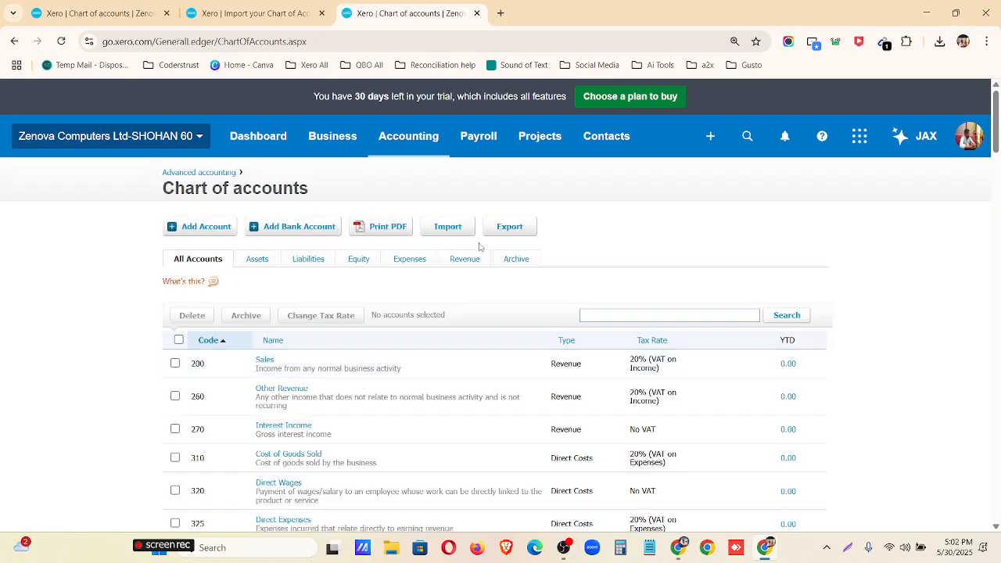
Check the Liabilities list for the imported Unearned Revenues account and its code, type and tax rate
click(309, 260)
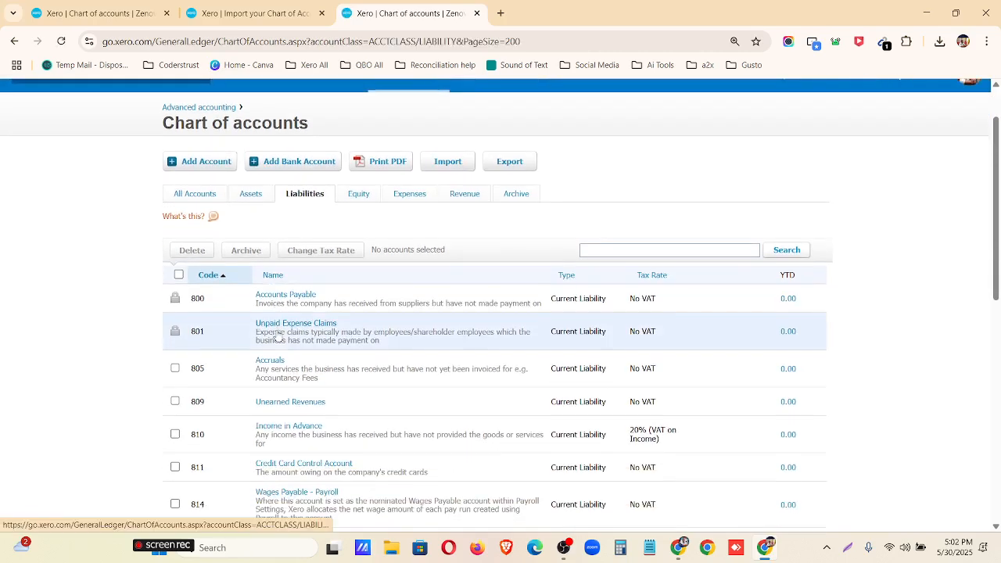
scroll(227, 418, down, 1)
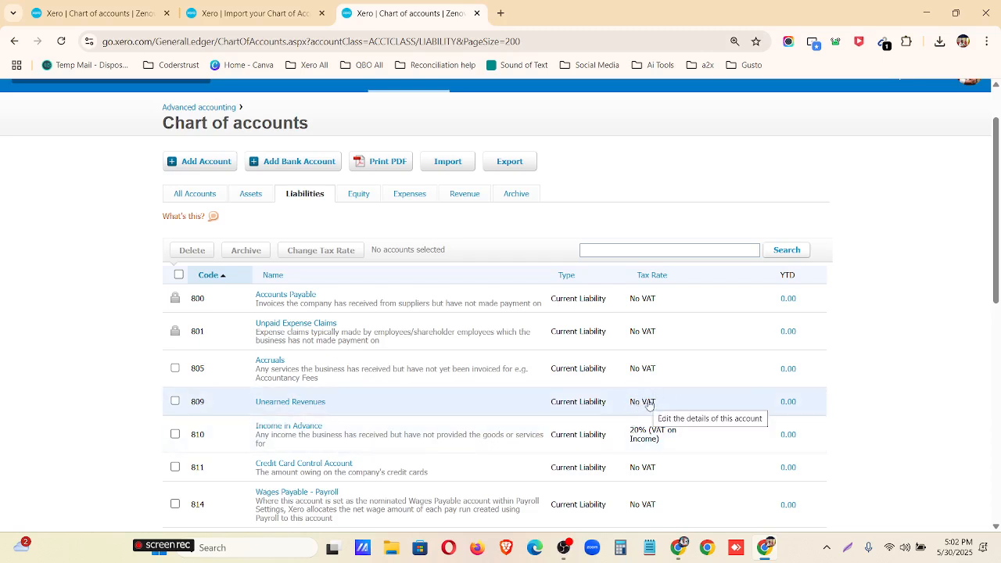
scroll(348, 419, up, 1)
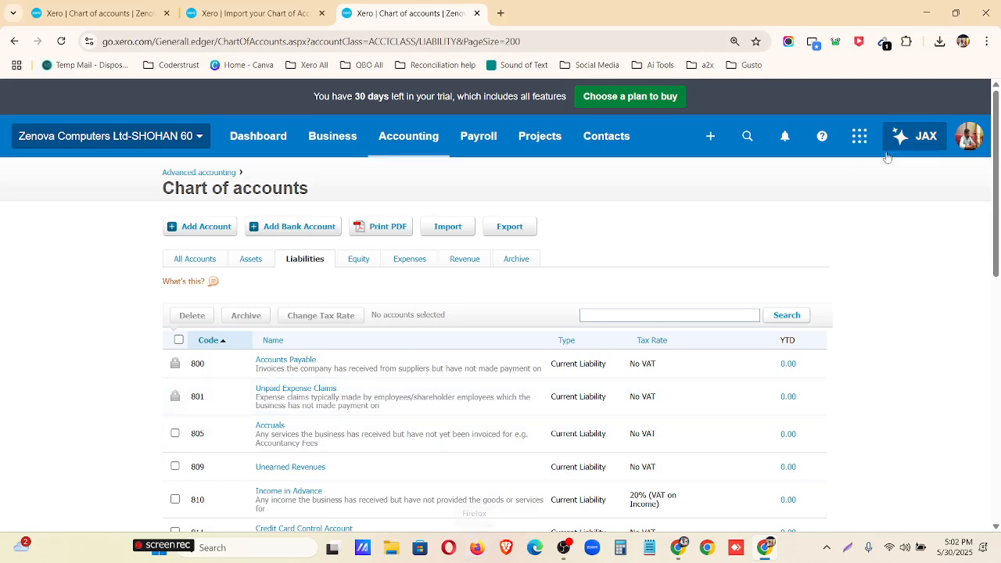
Open the downloaded ChartOfAccounts.csv in Excel, review its account rows from 200 Sales to the last one, and return to all accounts in Xero
click(941, 41)
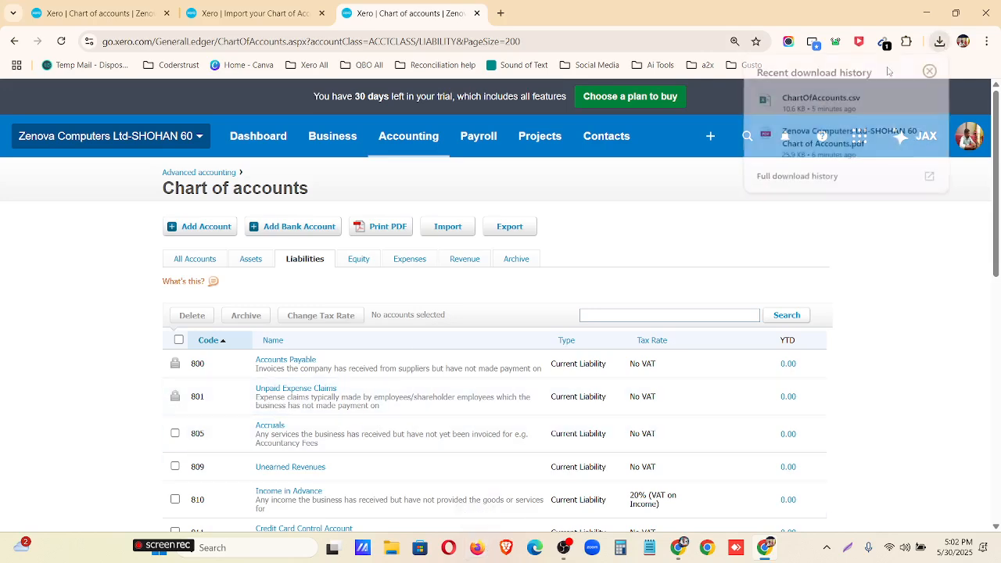
click(841, 110)
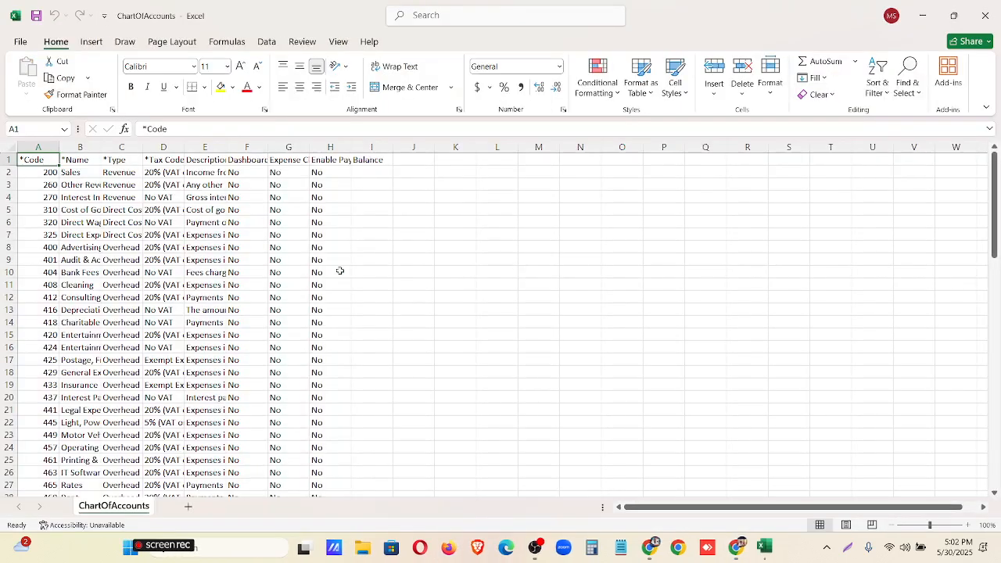
drag(13, 173, 6, 472)
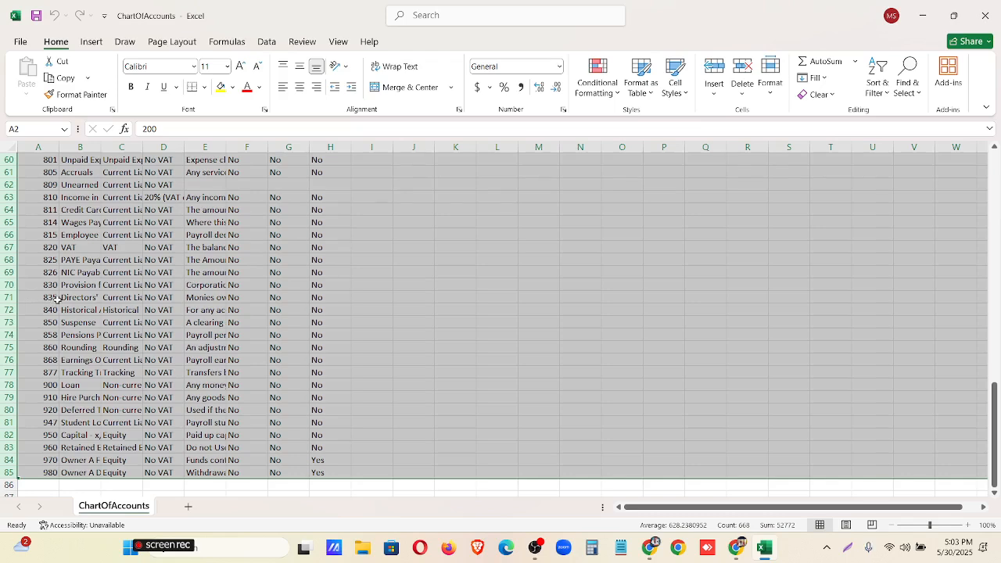
scroll(187, 340, up, 19)
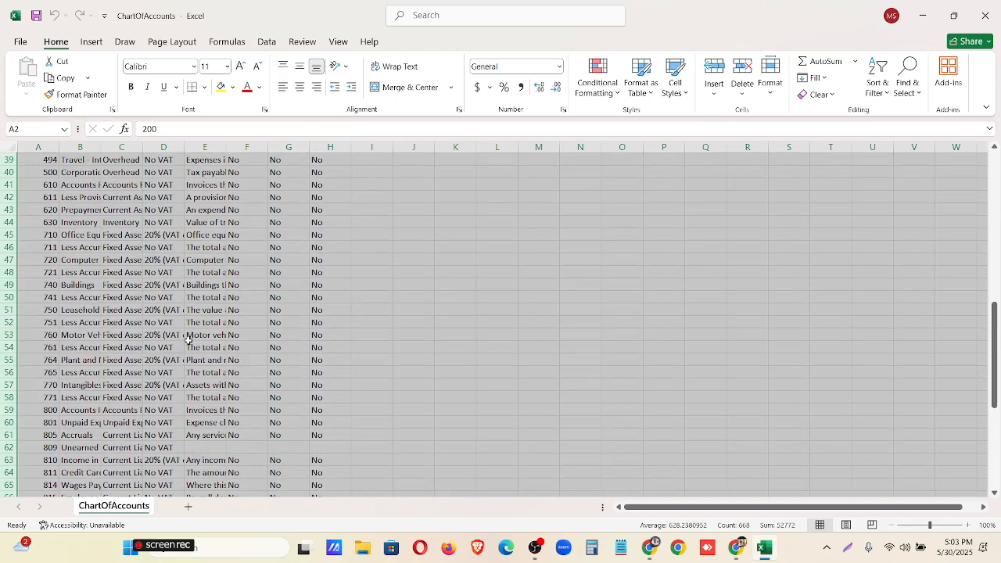
click(392, 249)
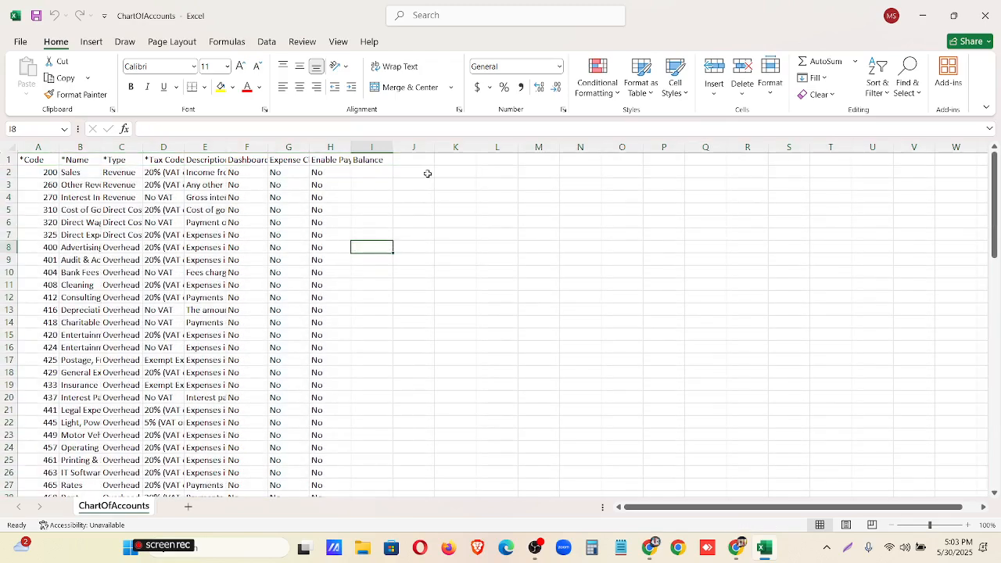
key(alt+Tab)
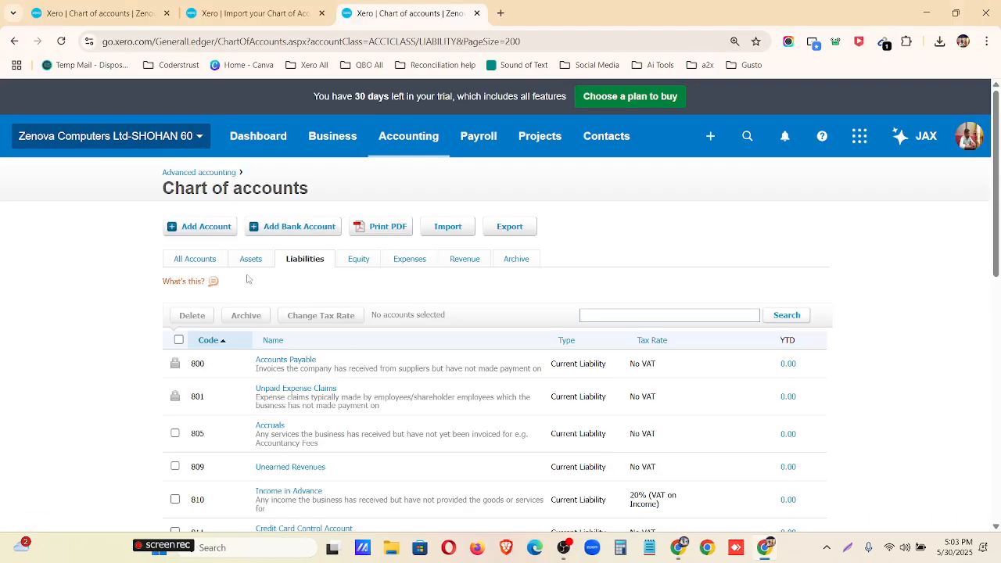
click(201, 259)
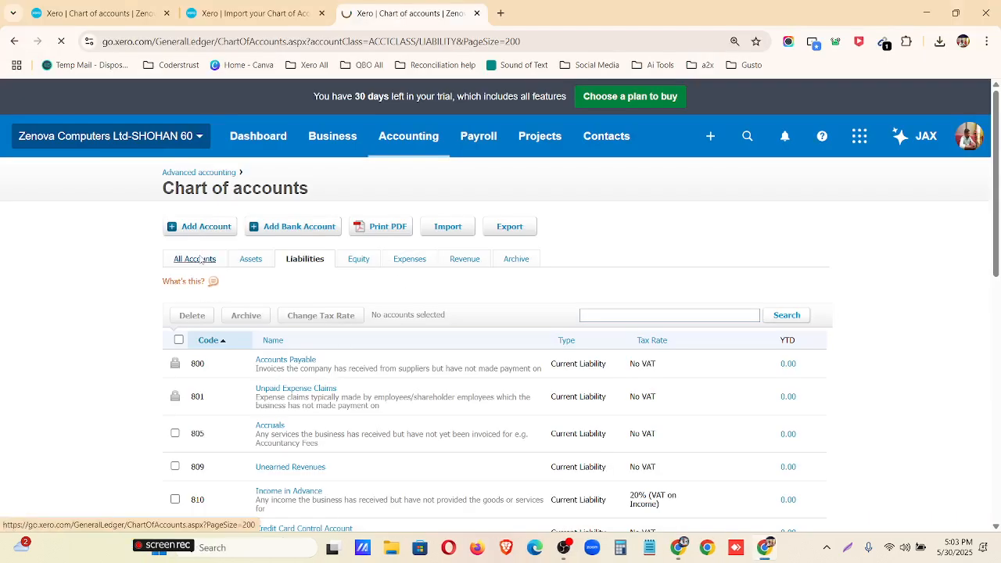
Switch to the zenova-computers Database document and review the Q-1 Company Information section through the business description
click(677, 547)
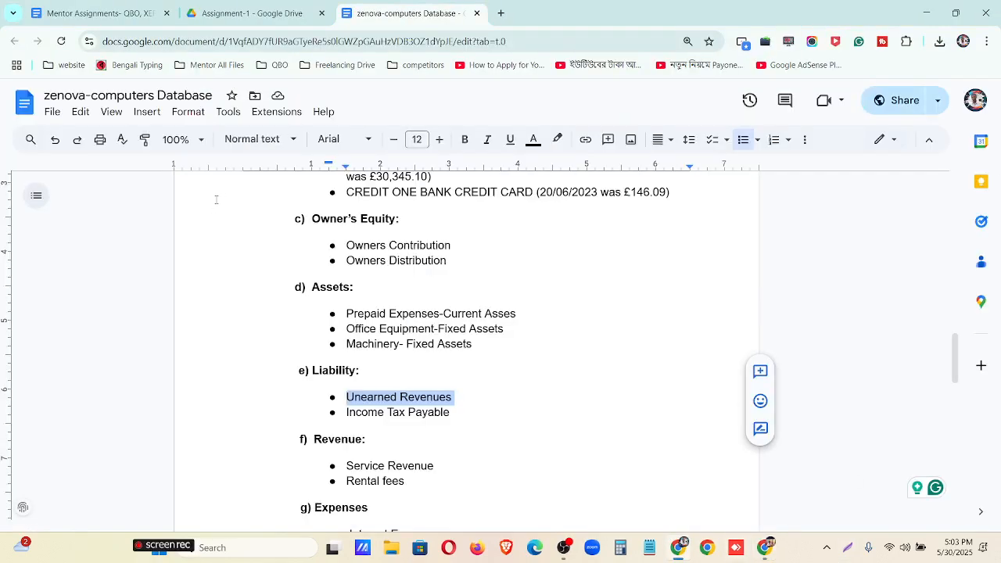
scroll(404, 412, up, 5)
scroll(235, 244, down, 2)
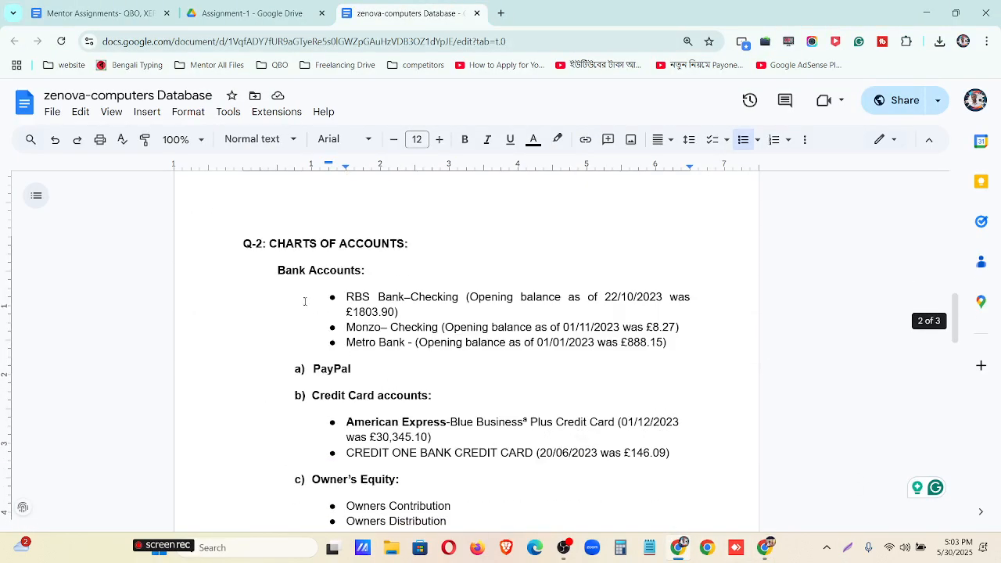
scroll(235, 243, up, 10)
scroll(318, 314, down, 5)
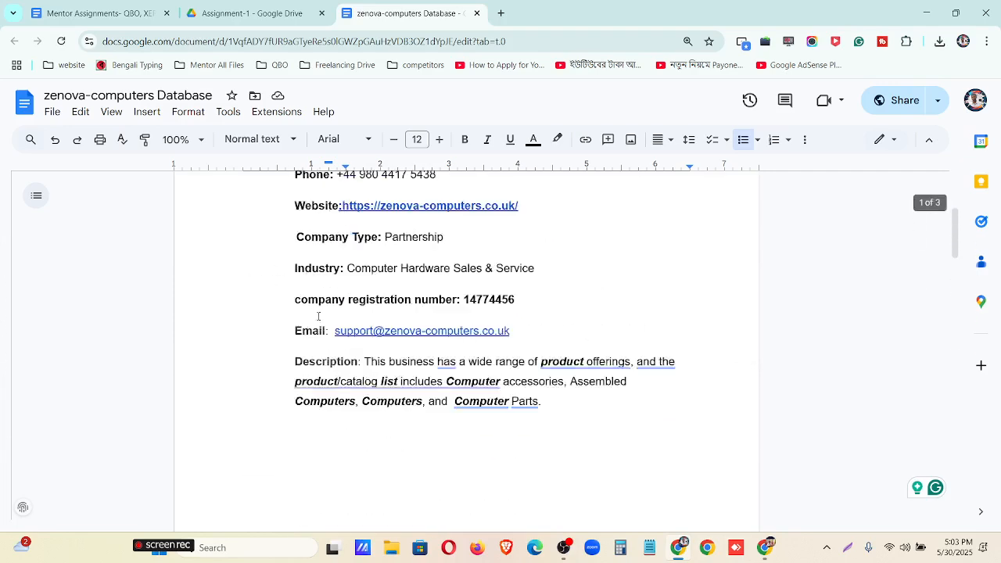
scroll(281, 292, up, 5)
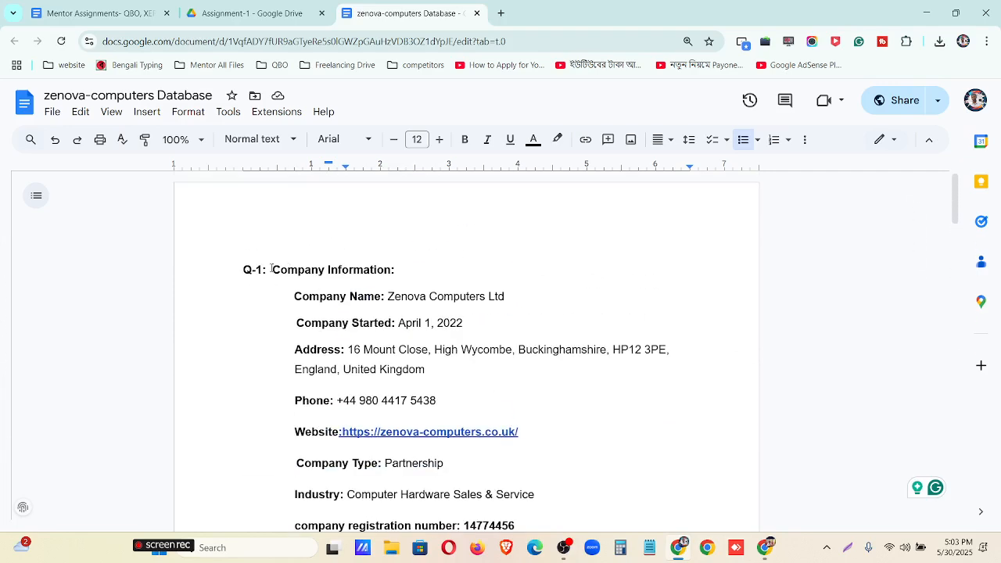
drag(271, 269, 536, 342)
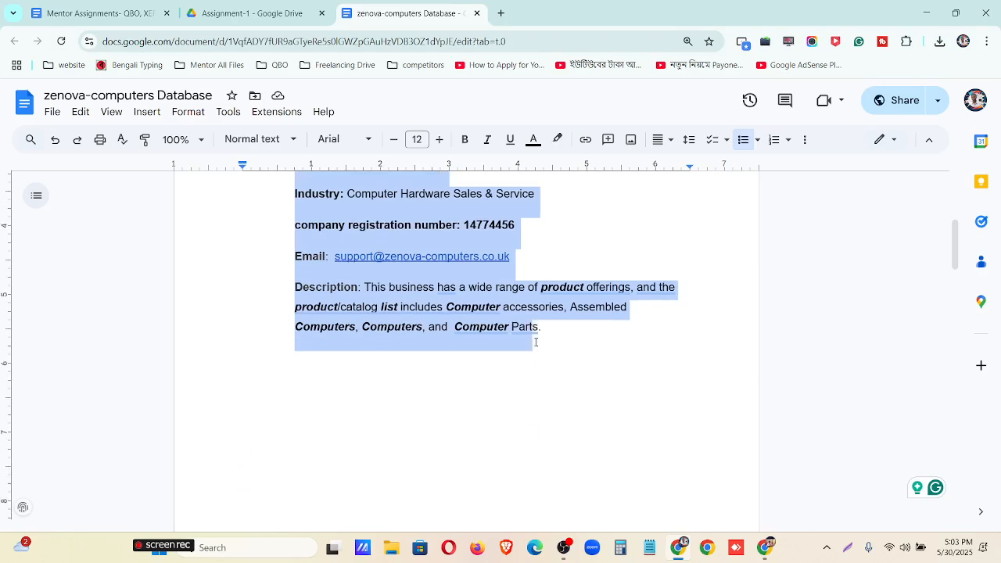
Review the Q-2 Charts of Accounts section from Bank Accounts down to the Expenses list
scroll(447, 352, down, 5)
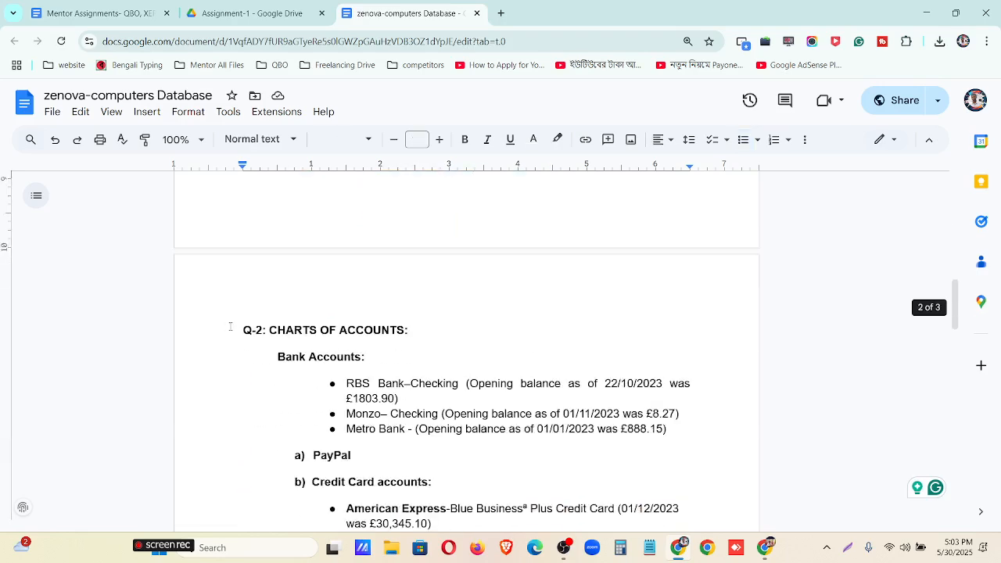
drag(231, 326, 458, 429)
scroll(492, 444, down, 10)
shift+click(496, 470)
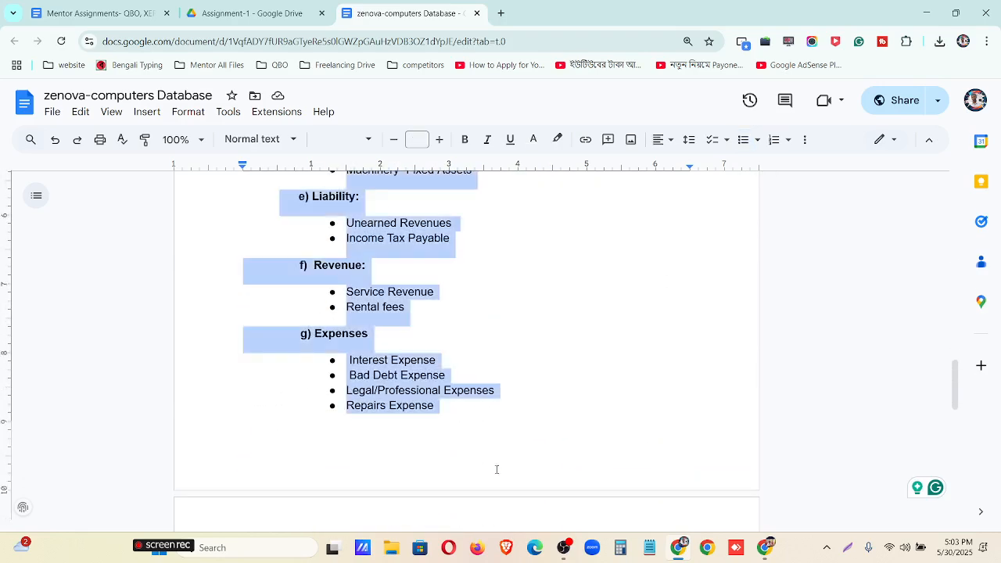
click(475, 426)
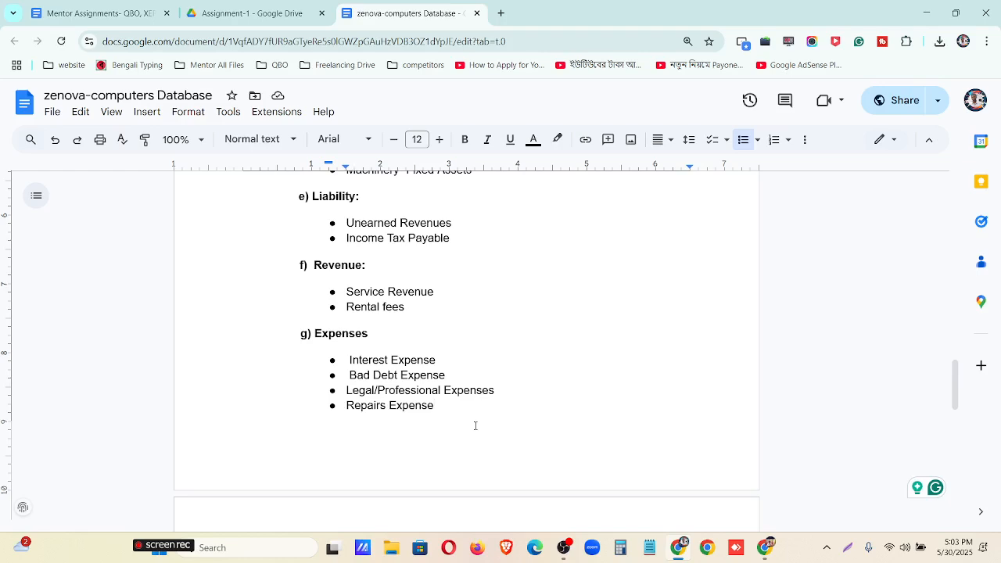
scroll(475, 426, up, 12)
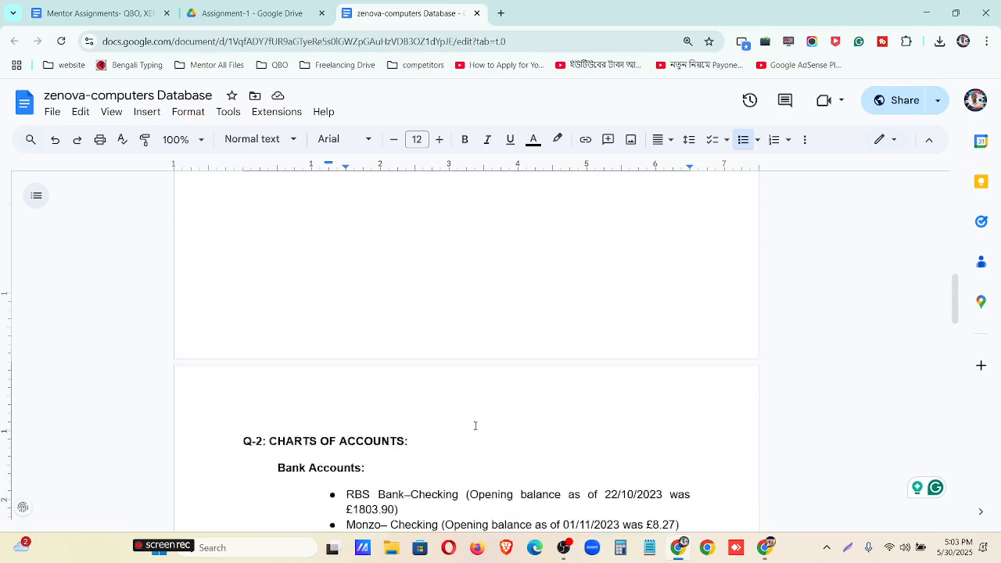
mouse_move(762, 557)
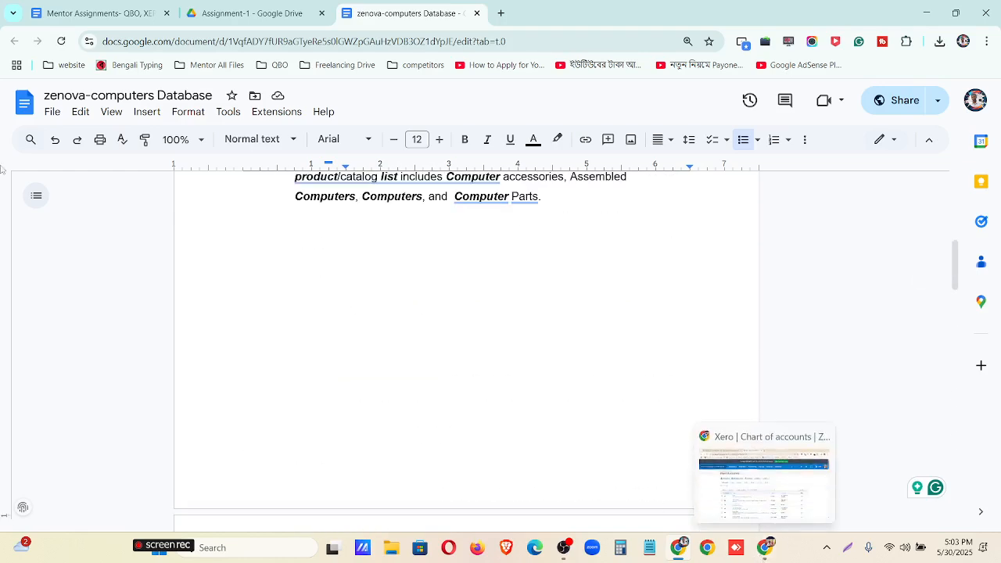
Open the Mentor Assignments- QBO, XERO document and find the Xero Assignments page with Xero-Assignment-01
click(119, 11)
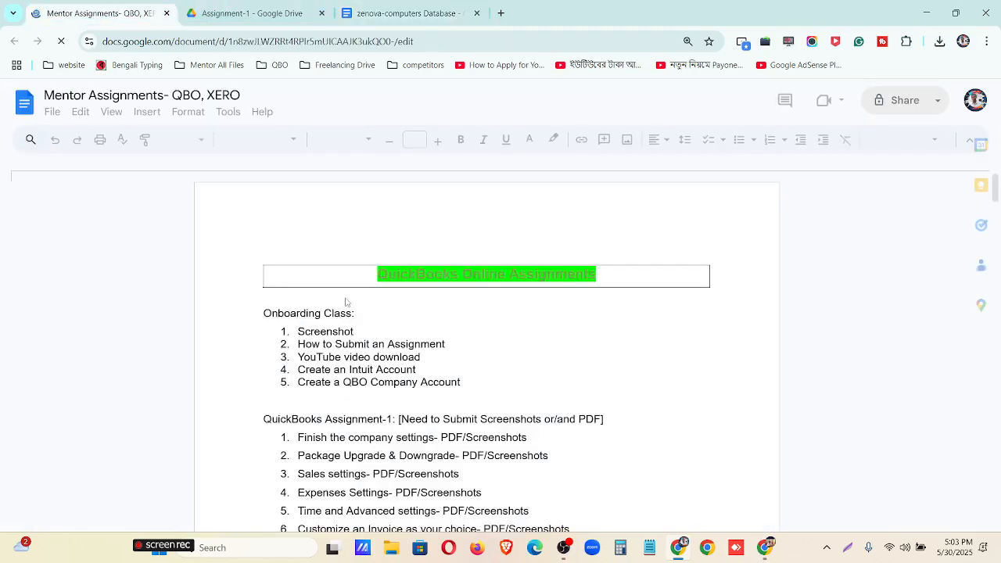
scroll(422, 360, down, 10)
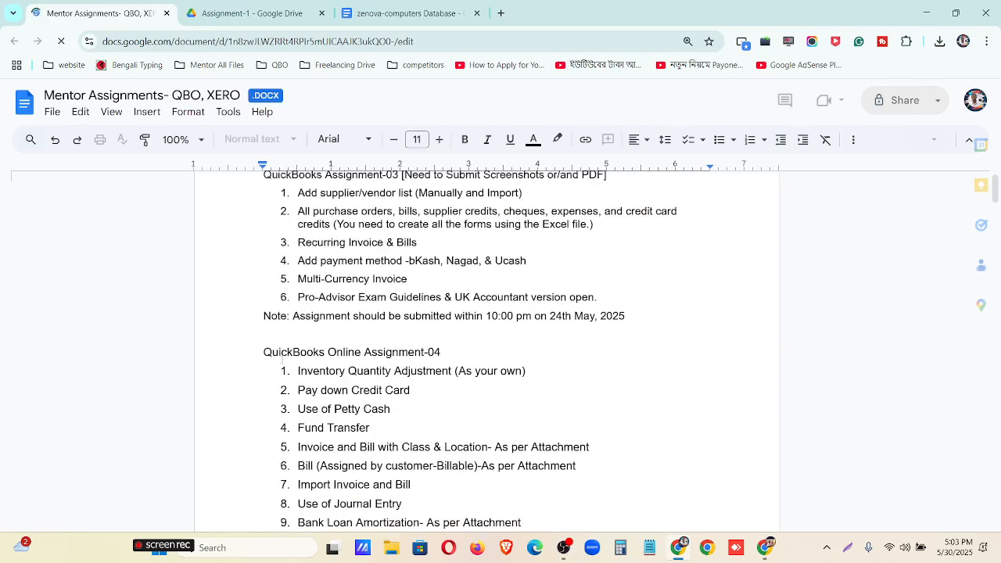
scroll(280, 361, down, 20)
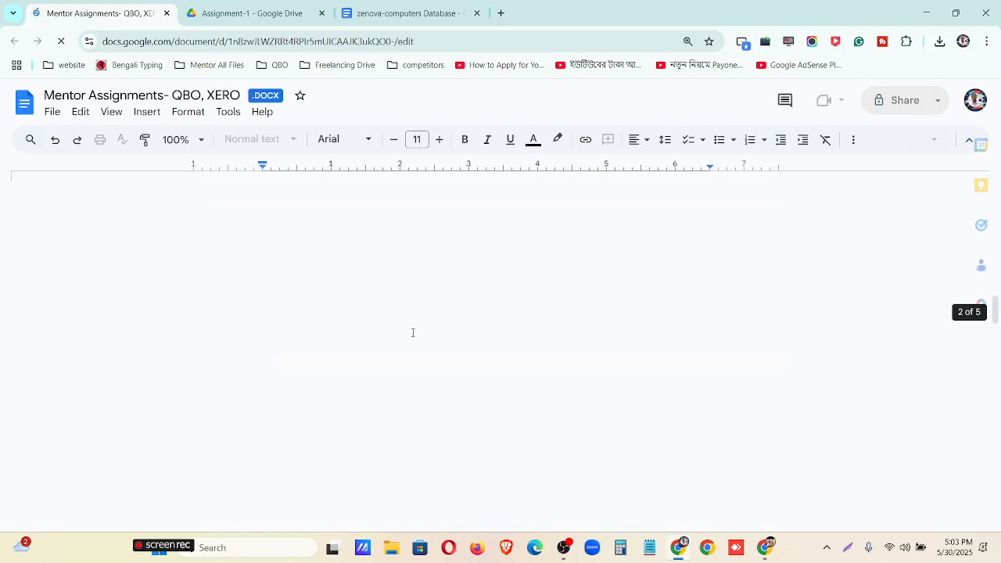
scroll(418, 361, up, 5)
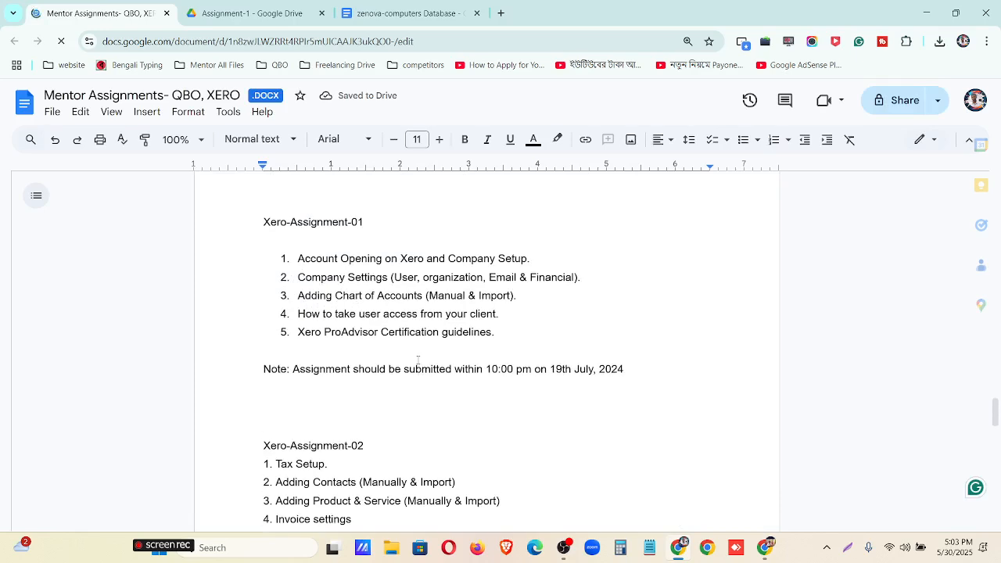
scroll(312, 335, up, 3)
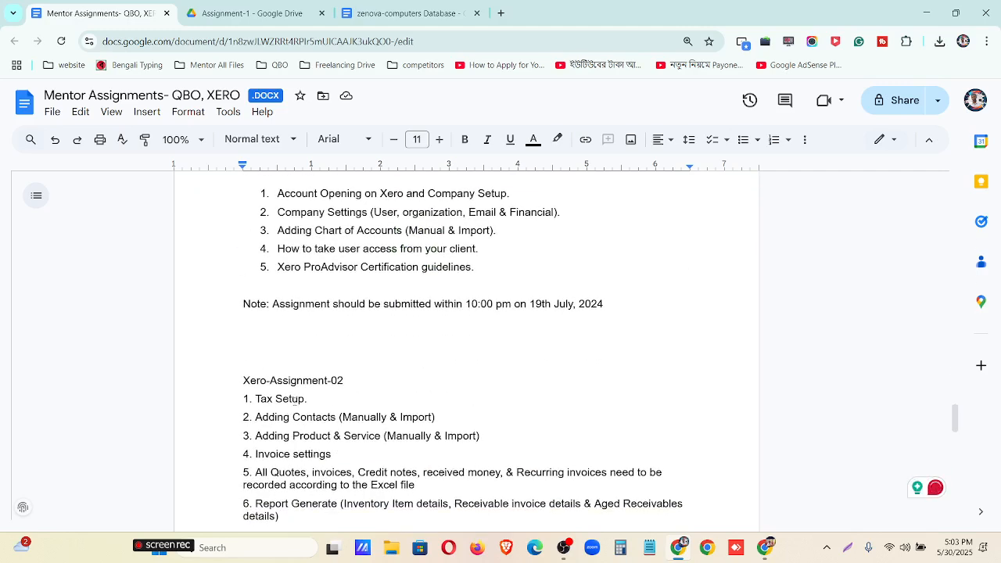
scroll(383, 375, up, 3)
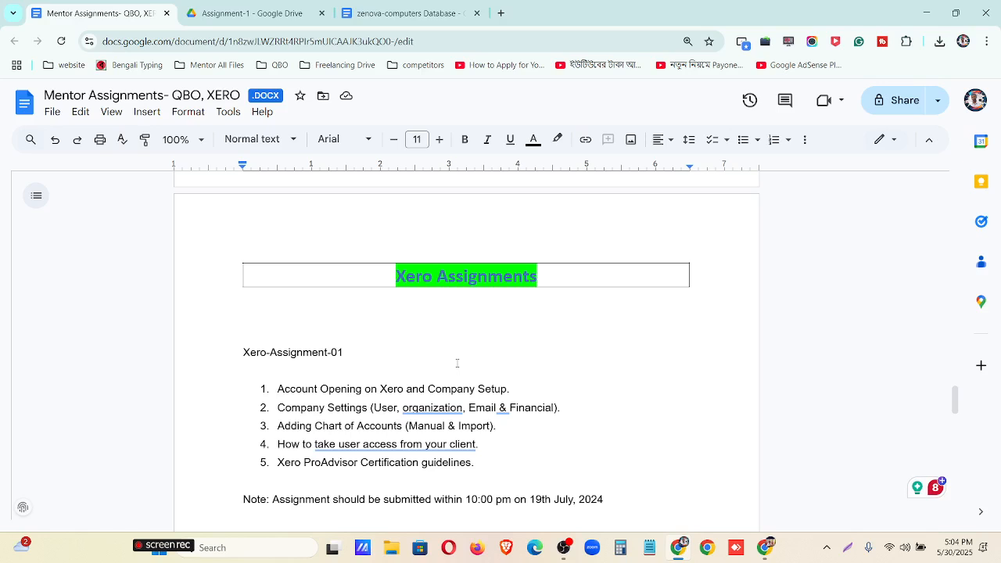
Go through the first three Xero-Assignment-01 tasks, selecting account opening, company settings and adding the chart of accounts in turn
click(458, 364)
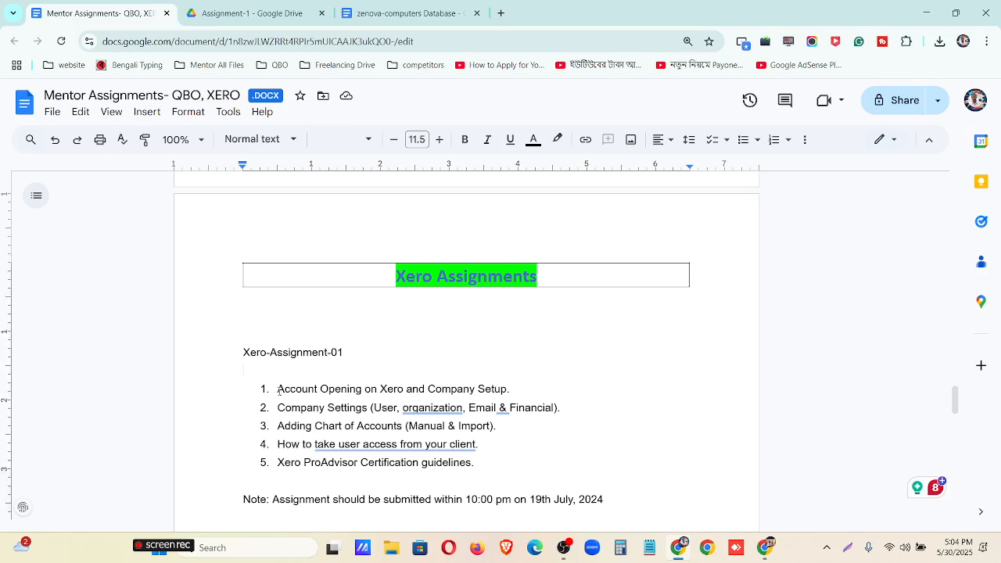
drag(279, 389, 514, 389)
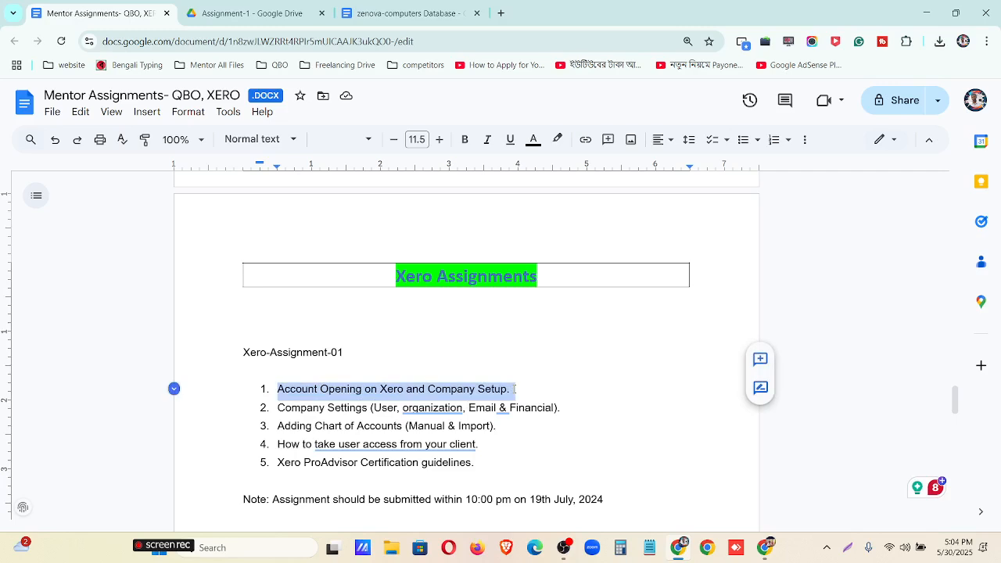
drag(276, 406, 565, 415)
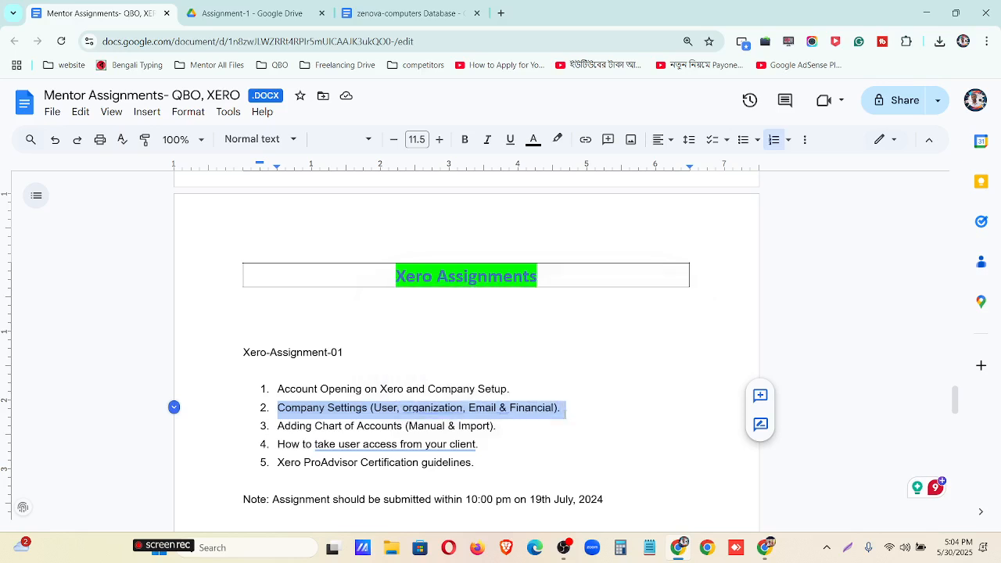
drag(272, 426, 499, 434)
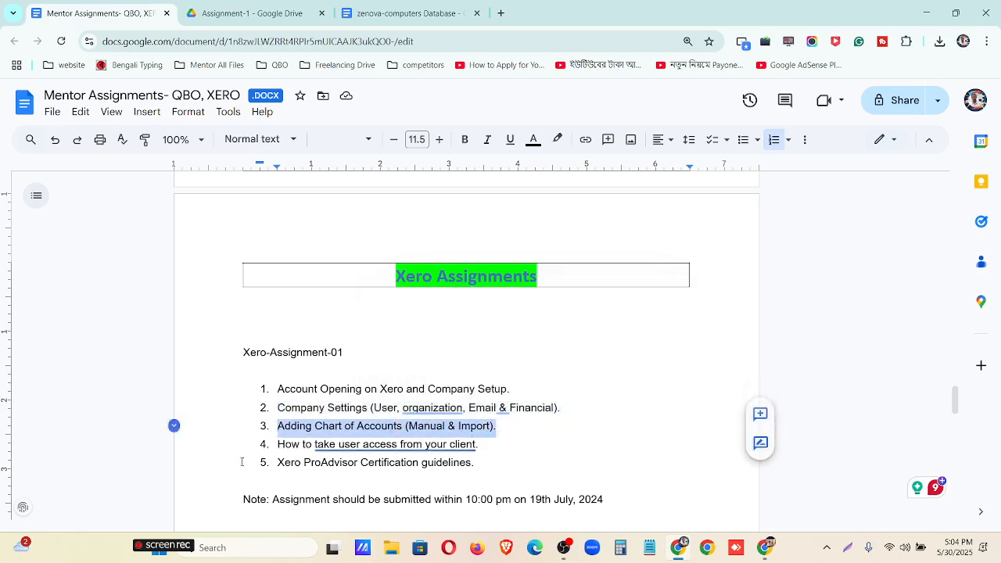
Select the client user access task, then the Xero ProAdvisor Certification guidelines task in the Mentor Assignments- QBO, XERO document
drag(274, 444, 481, 444)
click(485, 451)
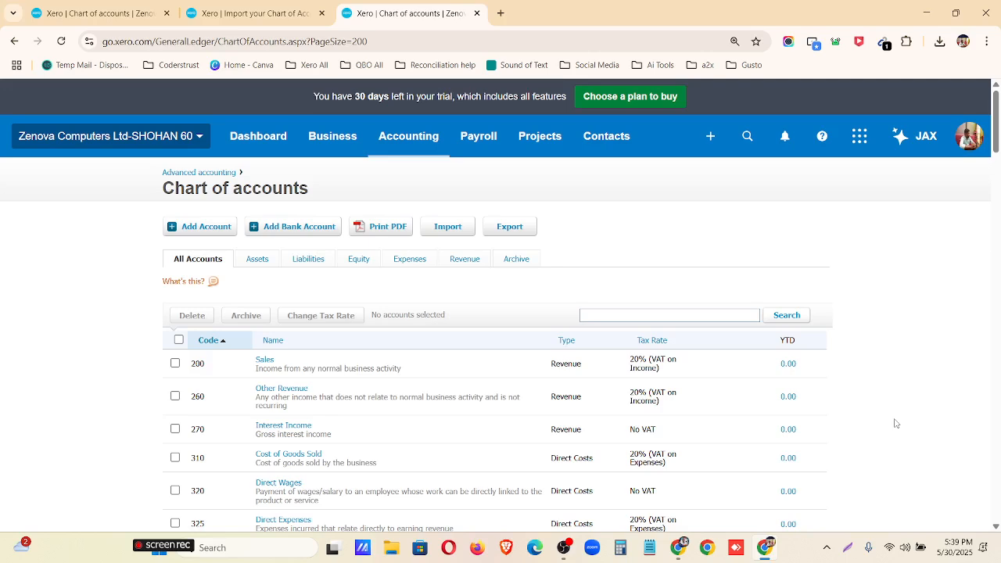
click(679, 548)
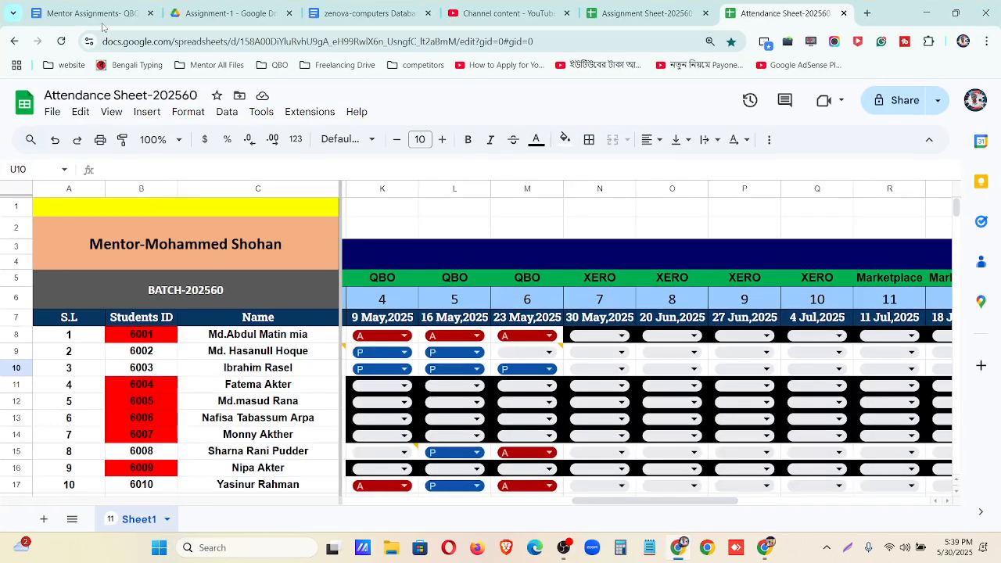
click(98, 16)
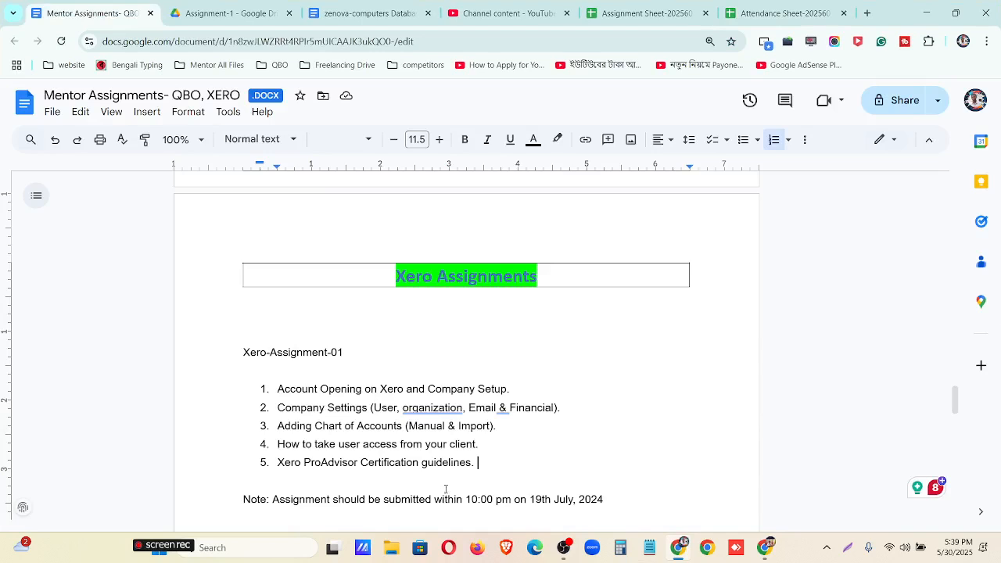
drag(478, 462, 278, 462)
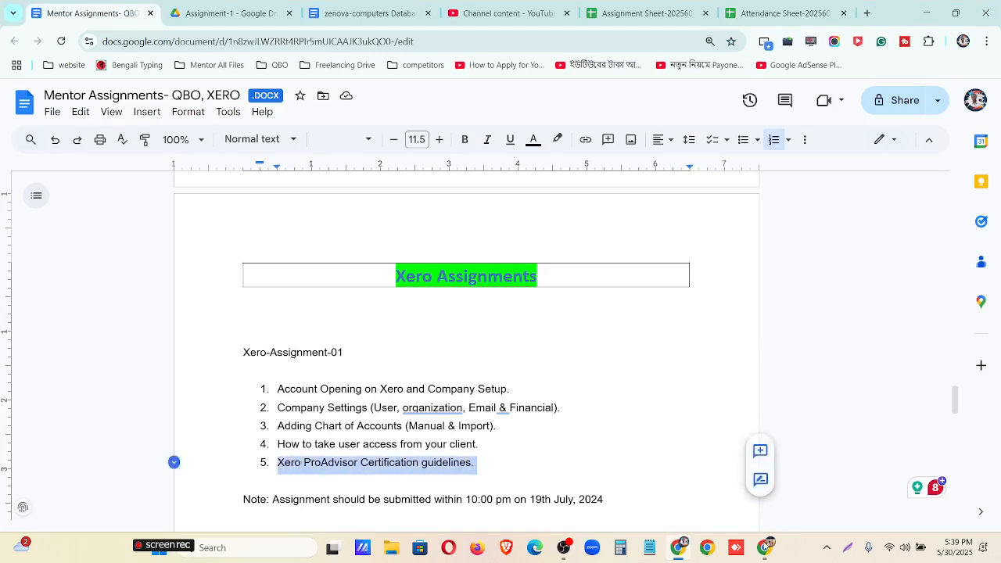
Return to Xero's dashboard, search the web for xero central in a new browser tab and open the Xero Central support site
click(766, 547)
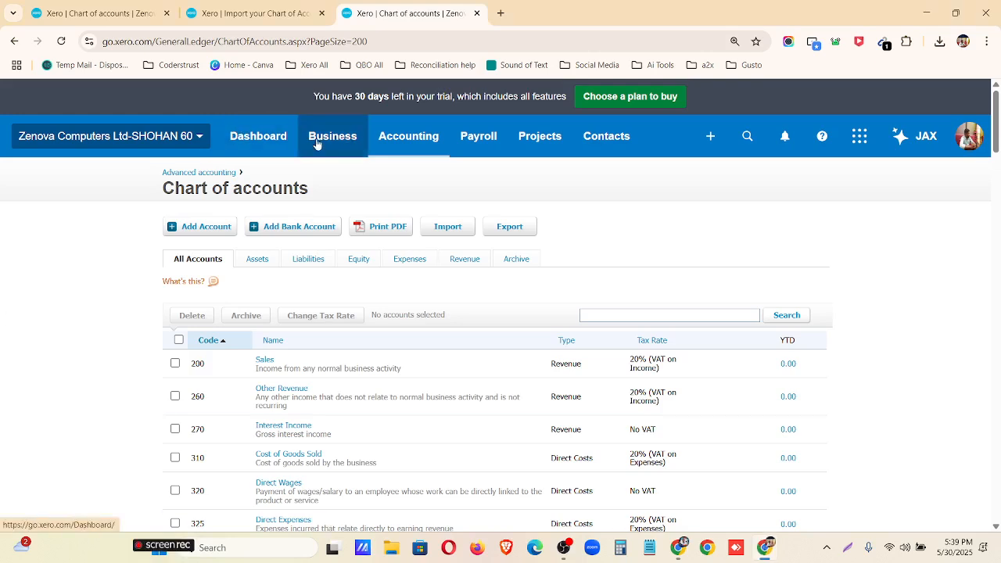
click(258, 137)
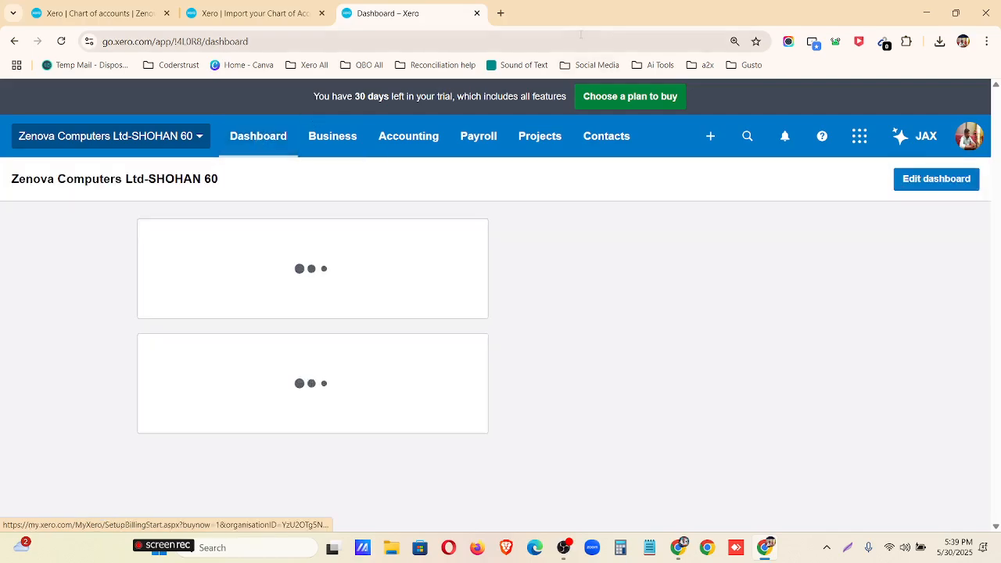
click(501, 12)
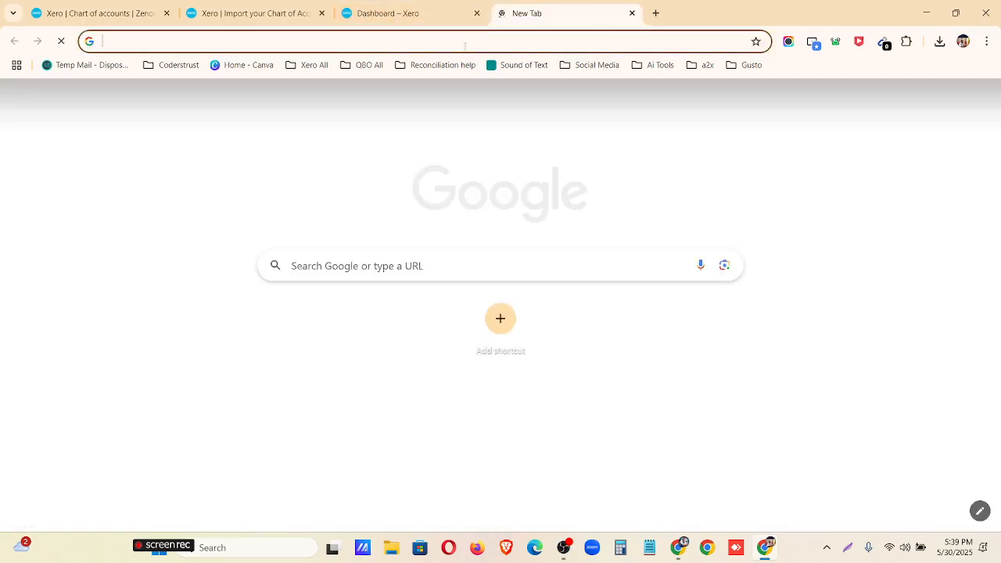
click(464, 41)
text(x)
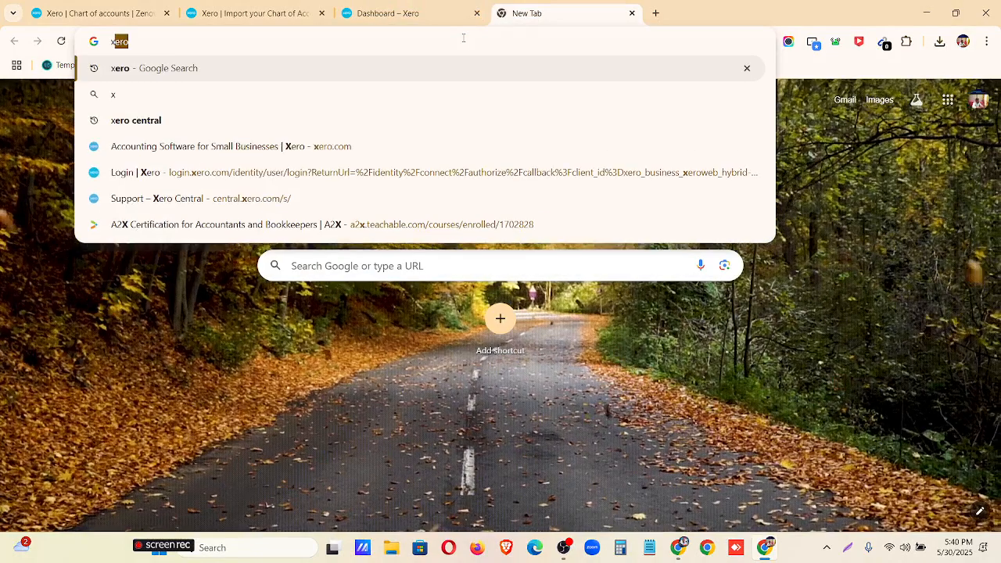
text(ero ce)
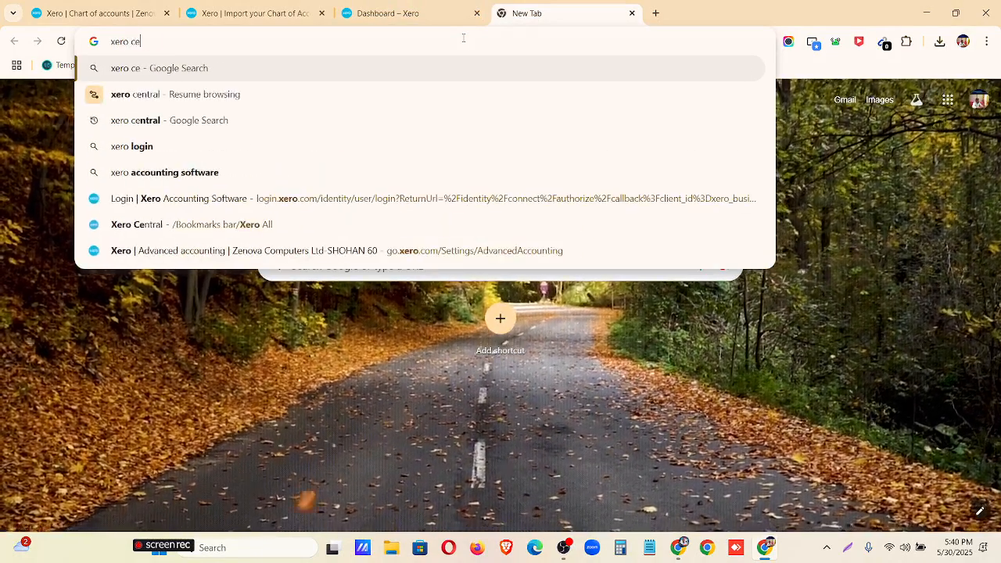
text(ntral)
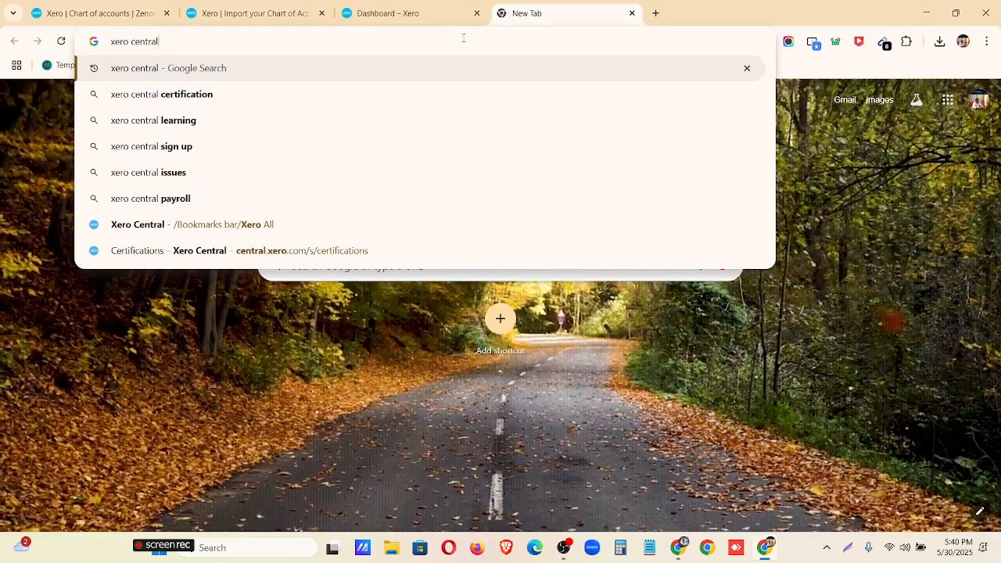
key(Return)
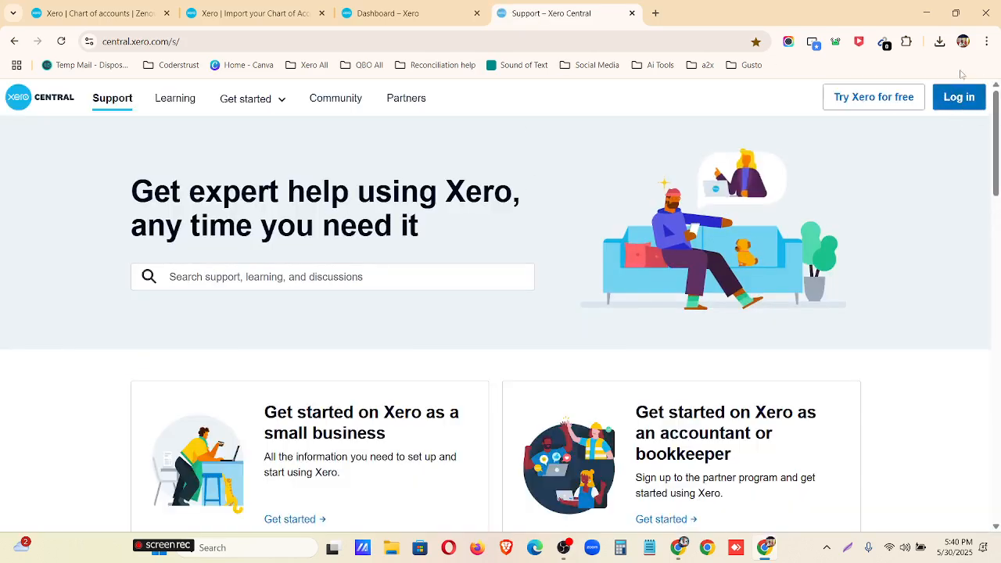
Log in to Xero Central and check which account is signed in through the profile options
click(961, 98)
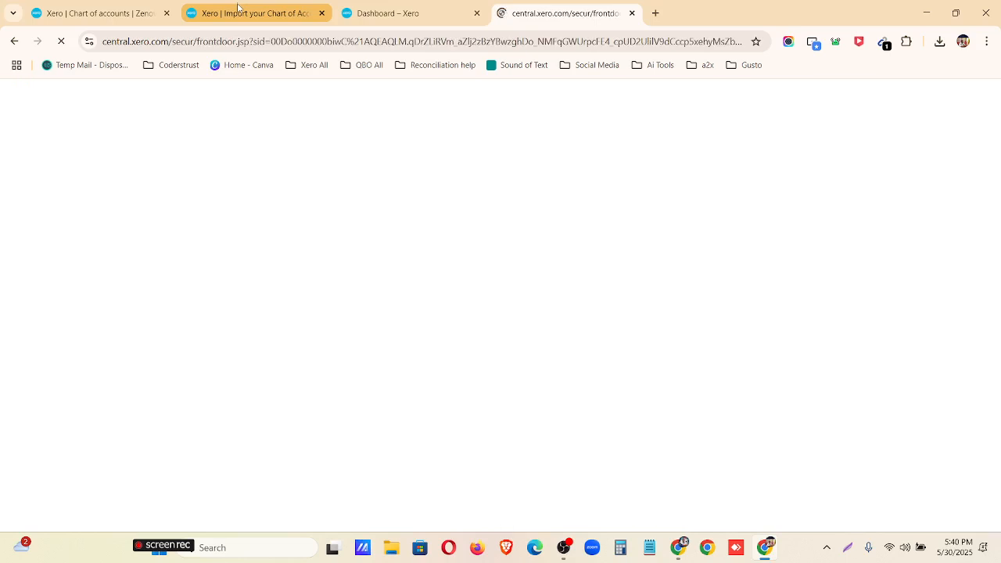
click(238, 8)
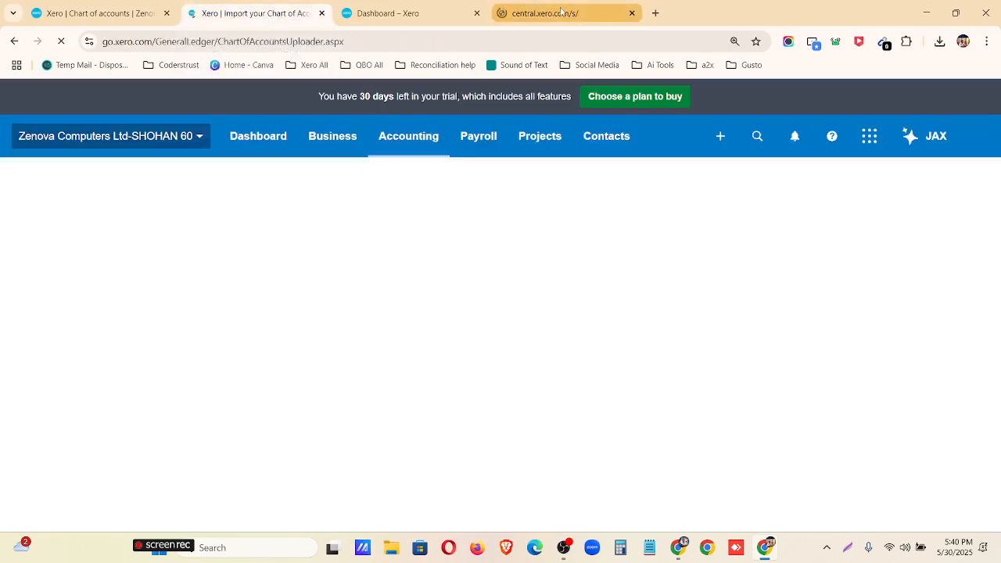
click(561, 11)
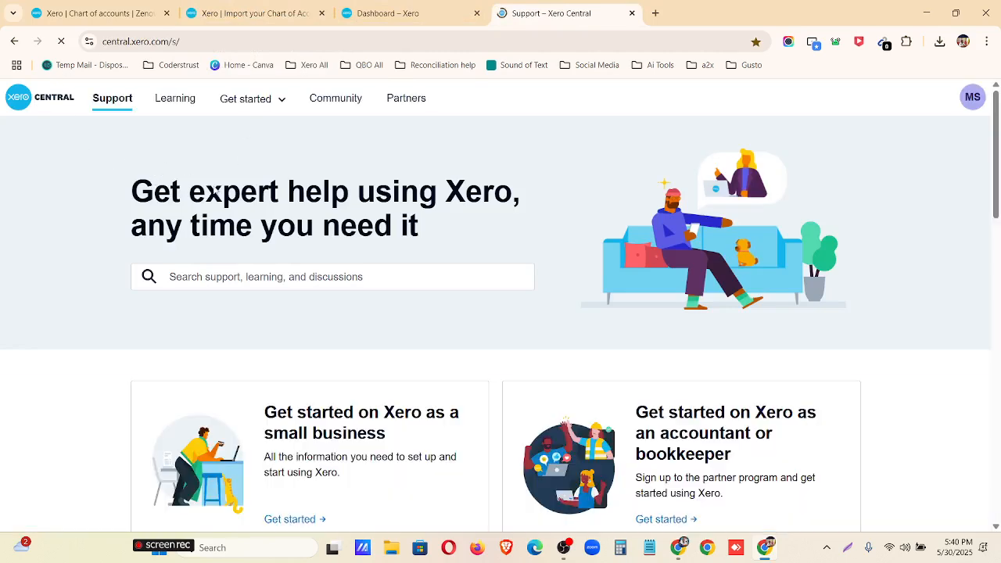
click(970, 103)
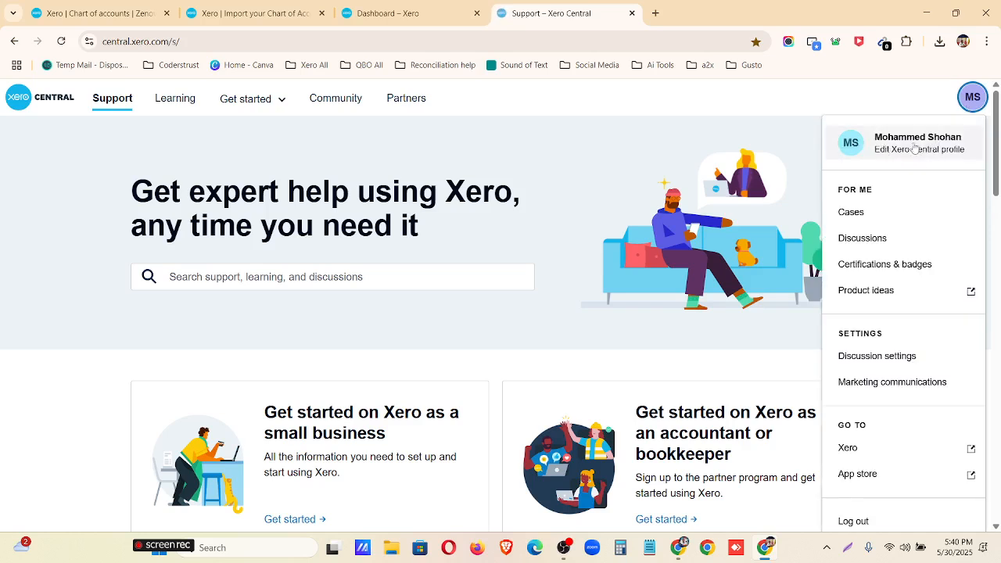
click(591, 154)
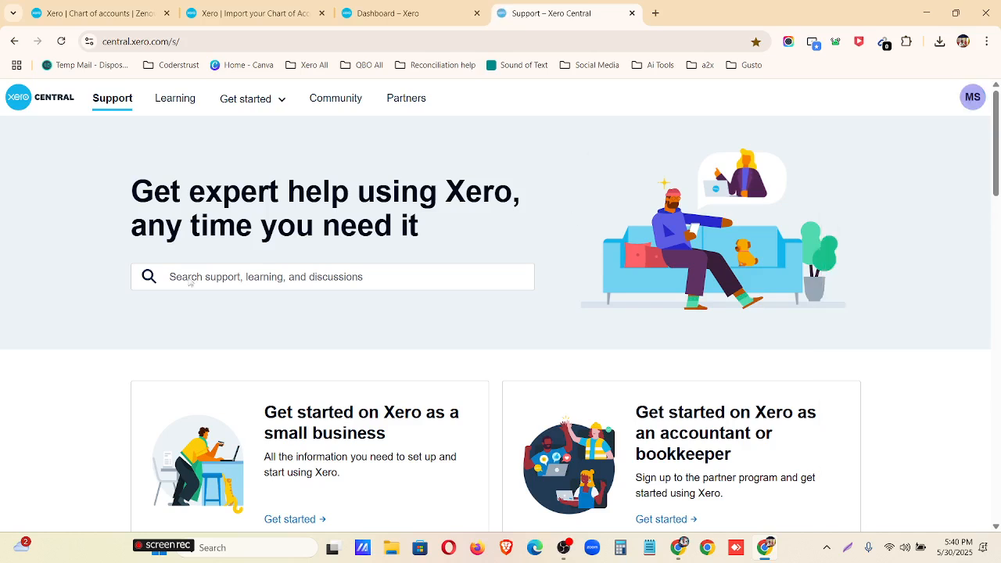
Go to the Xero certifications page from Xero Central's learning area and find the My certifications section
click(174, 105)
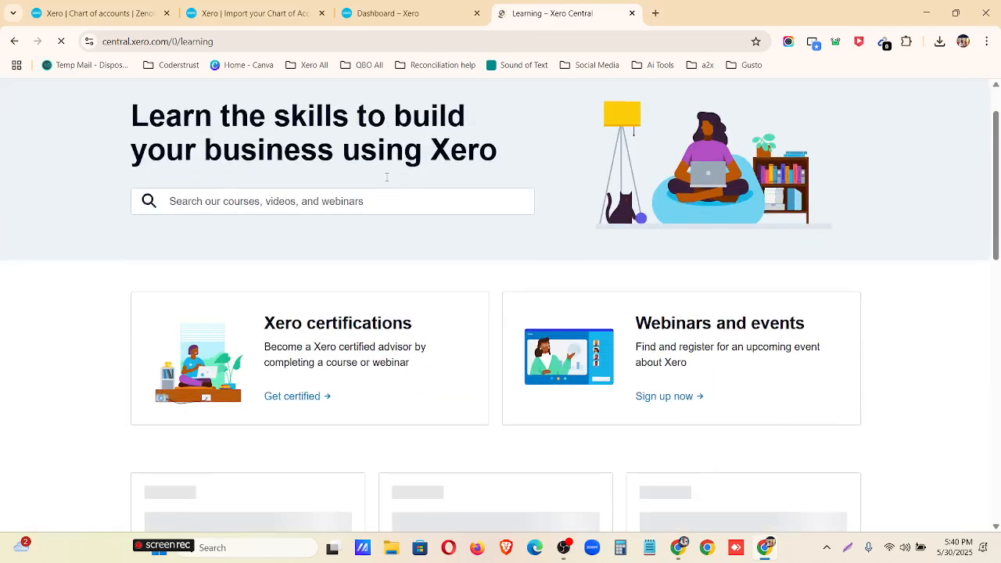
scroll(342, 258, down, 2)
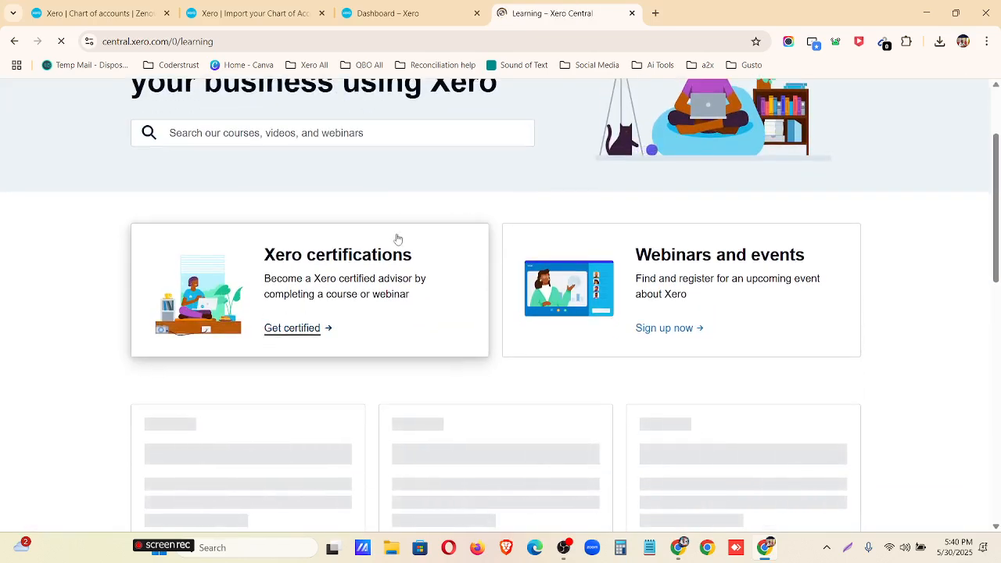
click(389, 284)
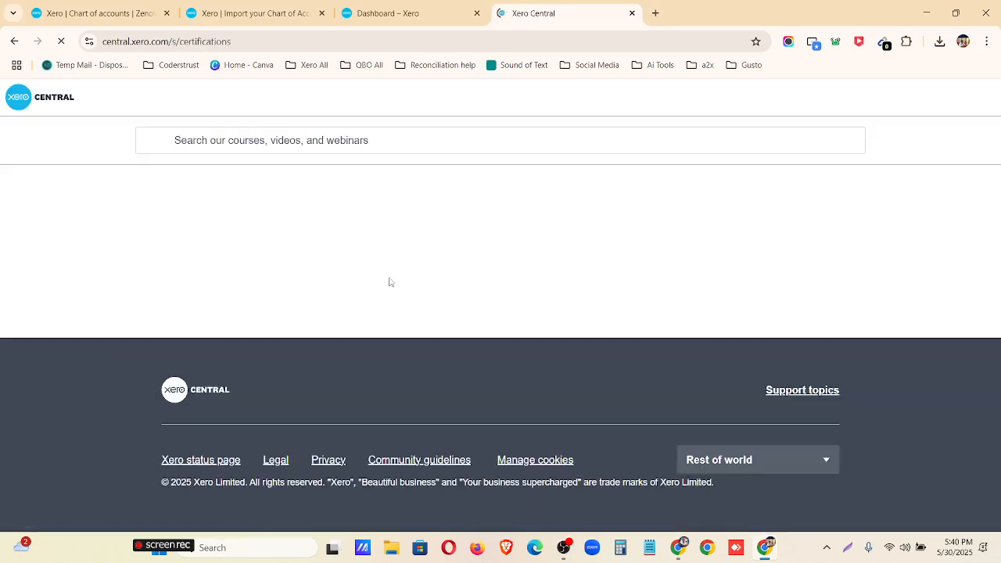
scroll(389, 282, down, 4)
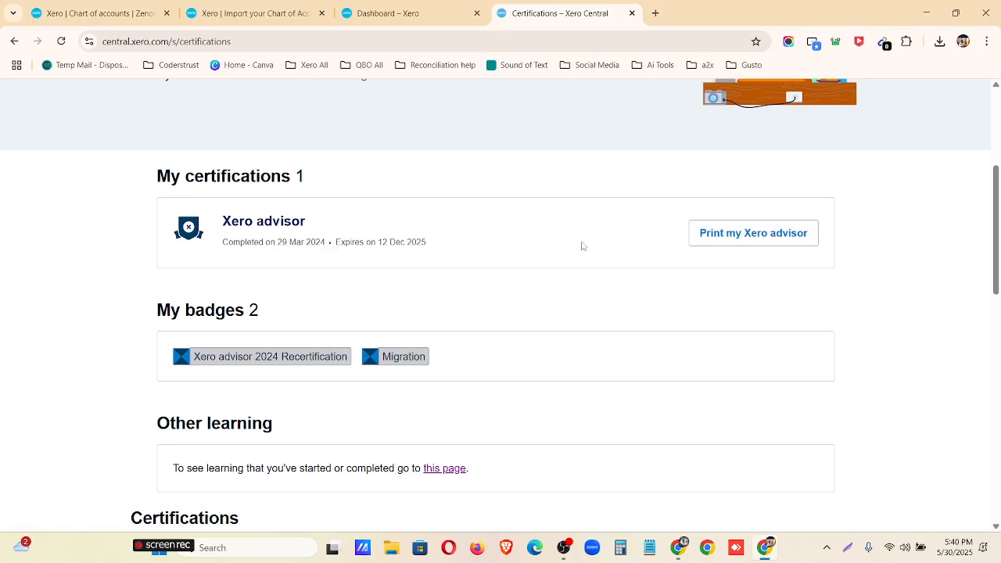
View the printable Xero advisor certificate, highlight its expiry date and close the certificate
click(726, 235)
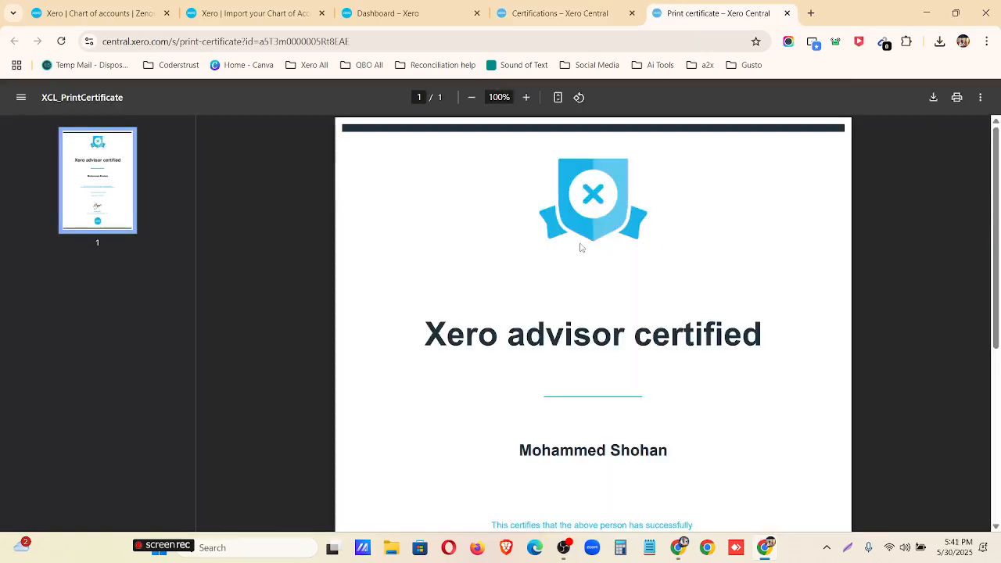
scroll(609, 327, down, 2)
scroll(608, 327, down, 2)
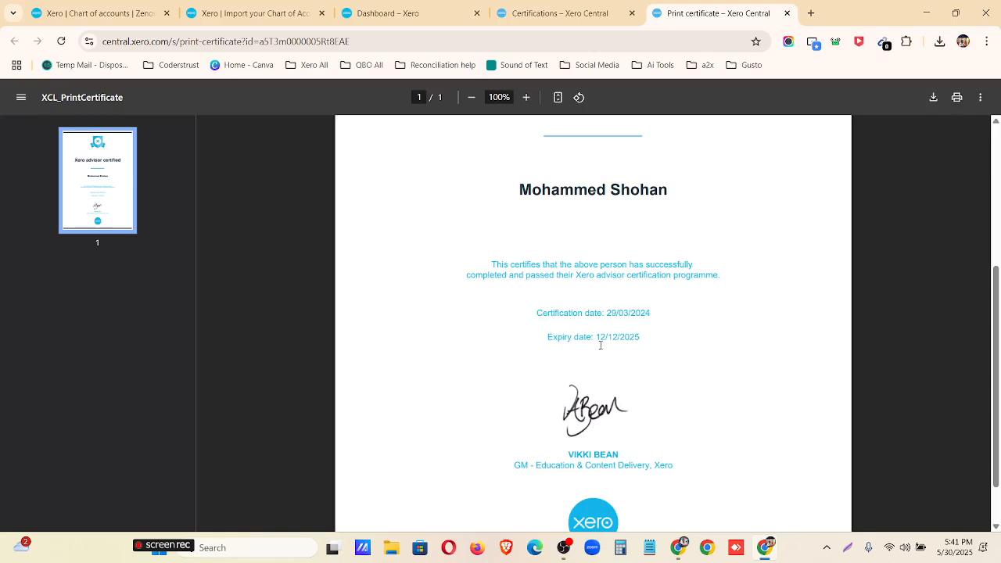
drag(594, 337, 639, 343)
click(671, 362)
click(787, 12)
Review the Xero advisor 2024 Recertification and Migration badges and the Xero advisor entry under My certifications
drag(153, 313, 278, 320)
click(223, 358)
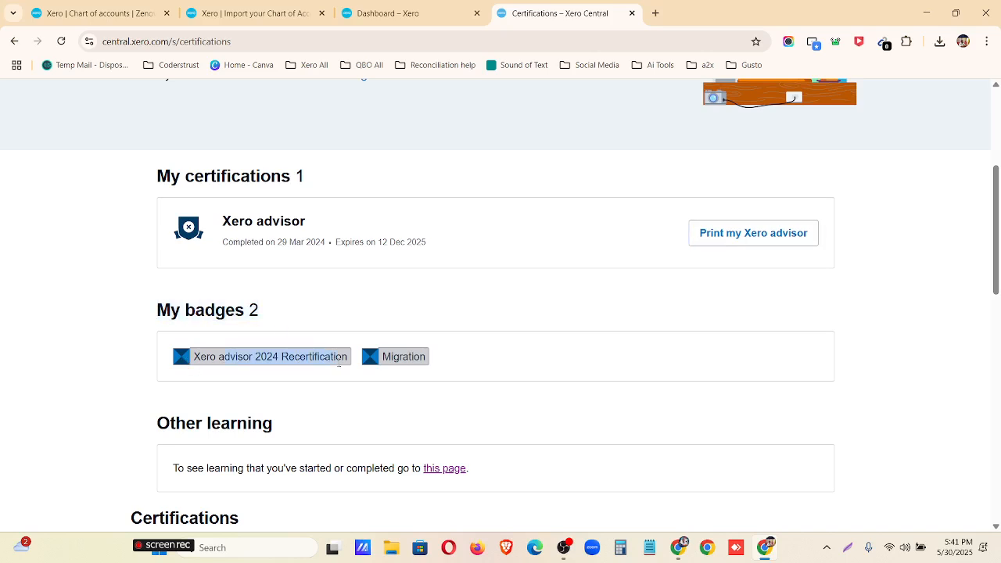
drag(383, 359, 410, 359)
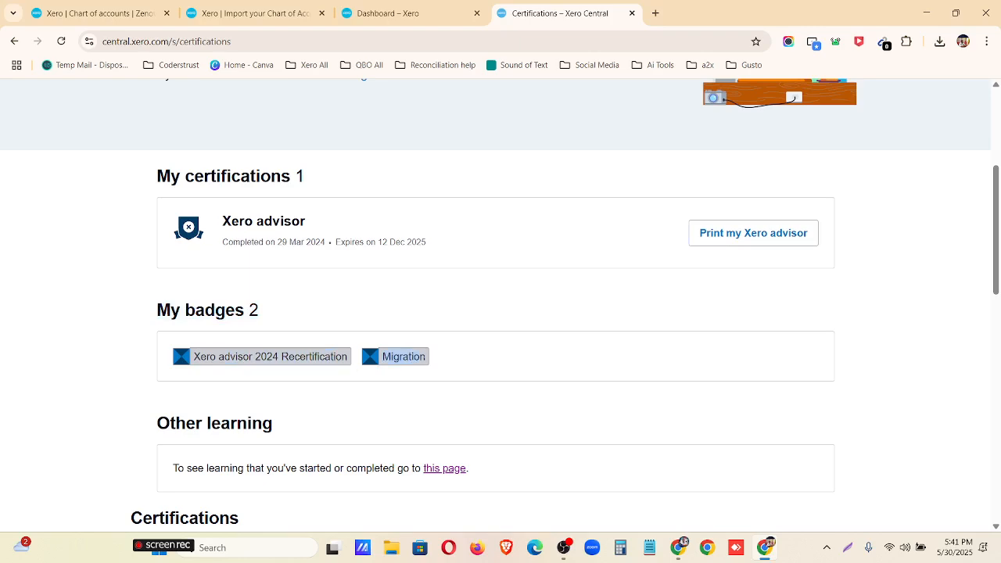
click(458, 368)
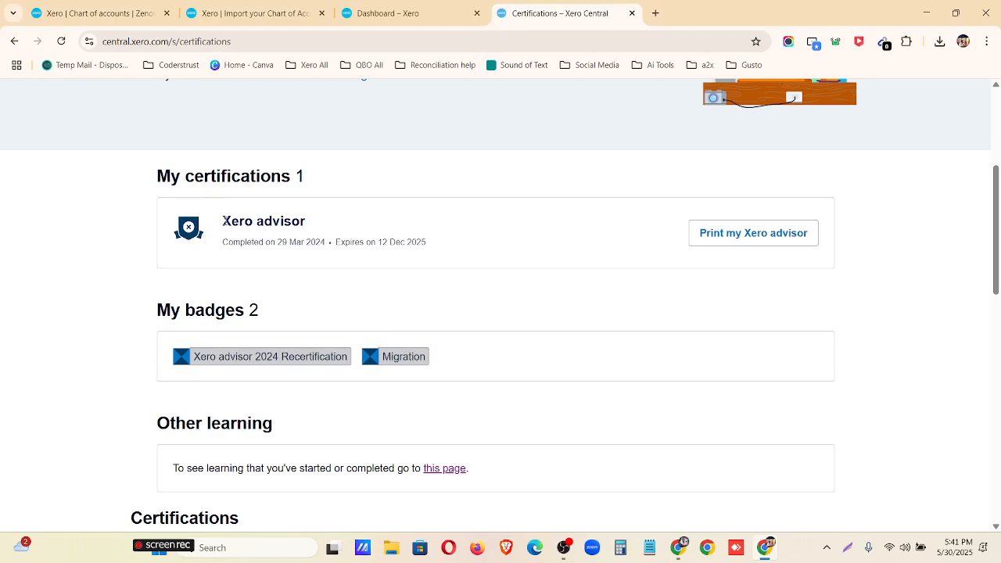
drag(223, 221, 428, 241)
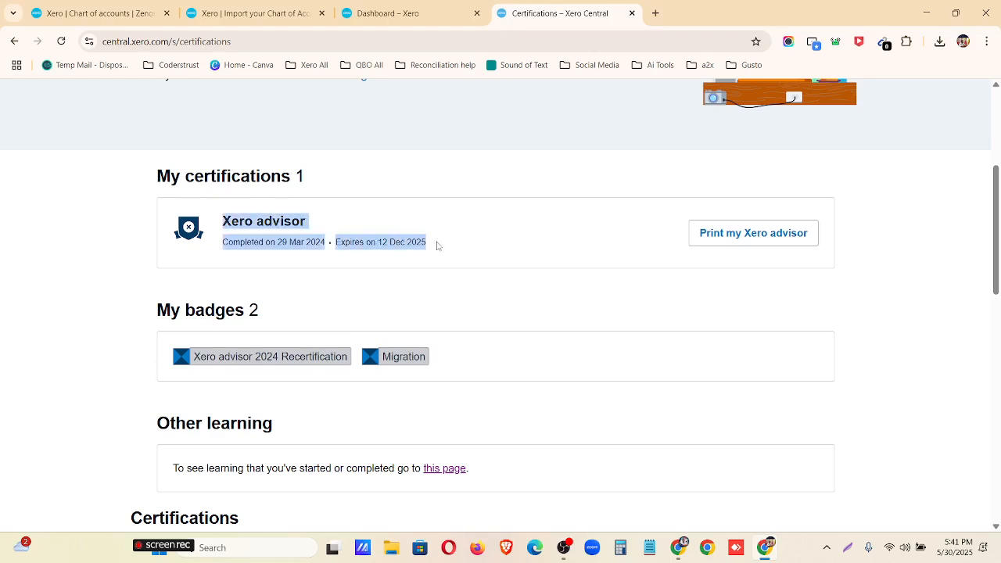
scroll(442, 249, down, 4)
scroll(610, 338, up, 7)
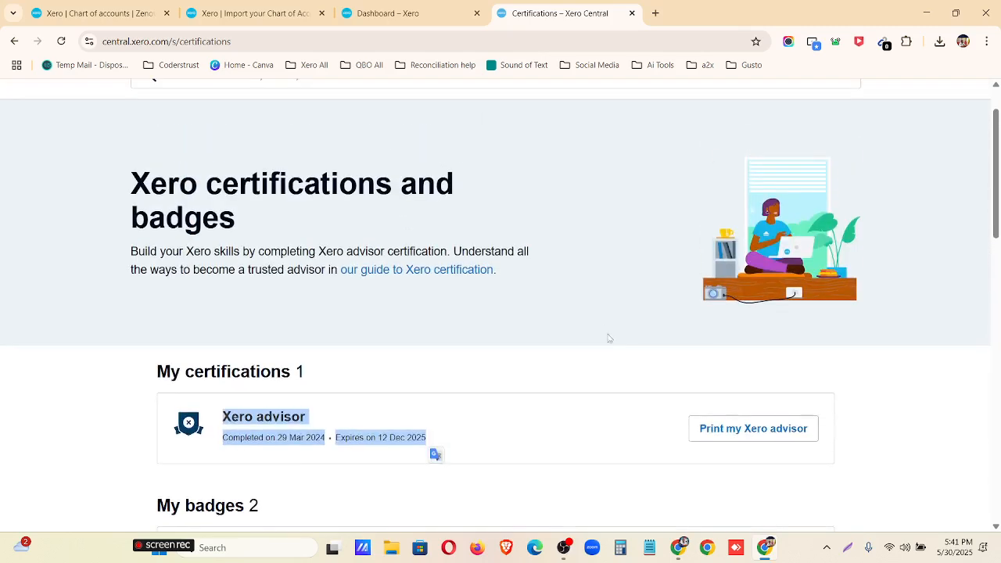
Open the Xero advisor certification course listed under Certifications
click(555, 434)
scroll(481, 395, down, 2)
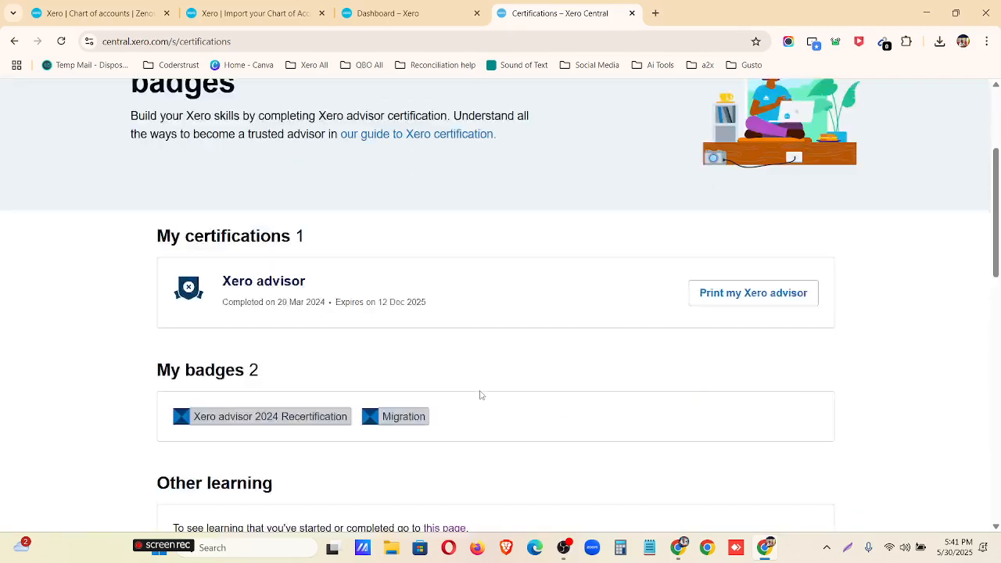
scroll(242, 368, down, 3)
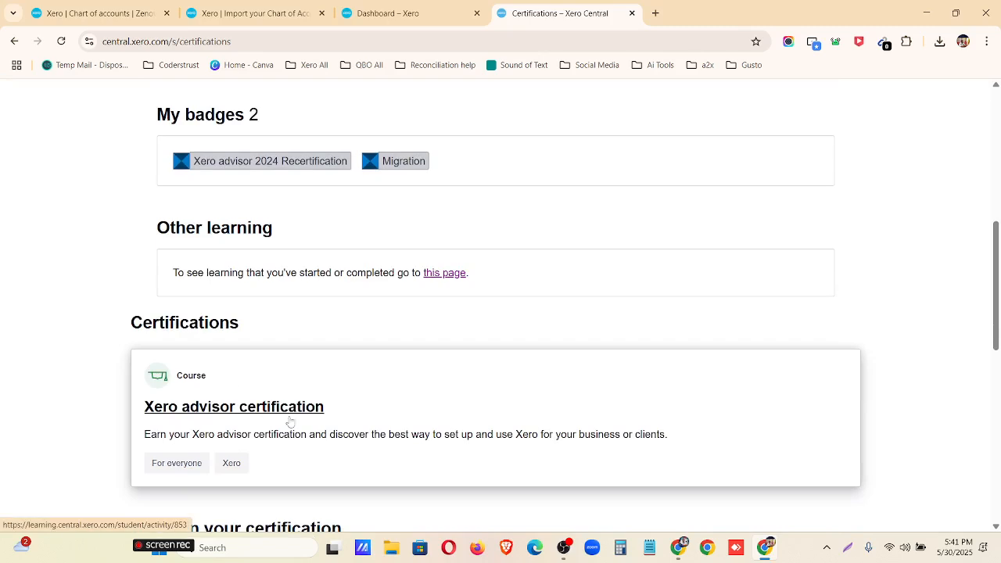
click(322, 416)
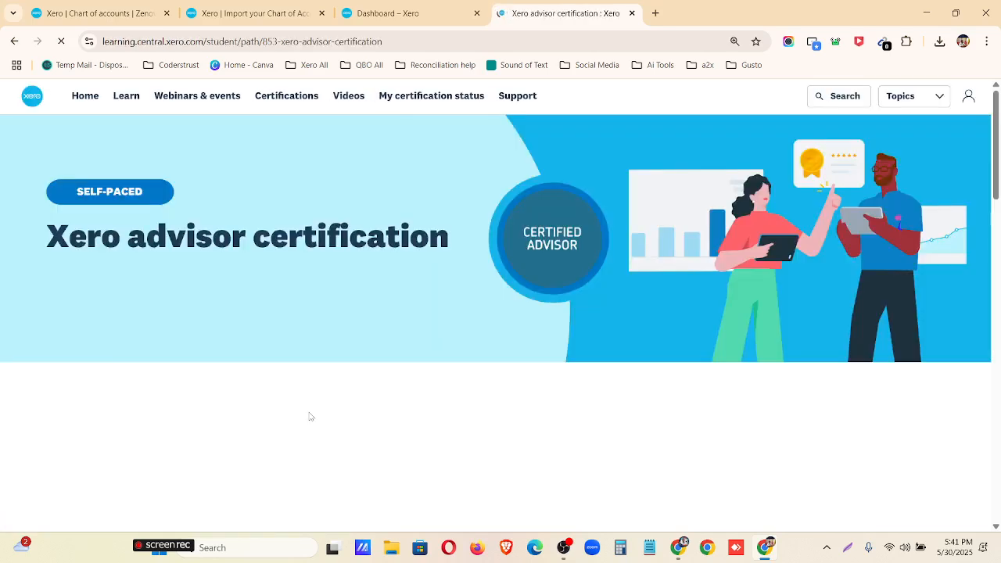
Review the Xero advisor certification course page, including the pass date, programme description and self-paced modules
scroll(315, 297, down, 1)
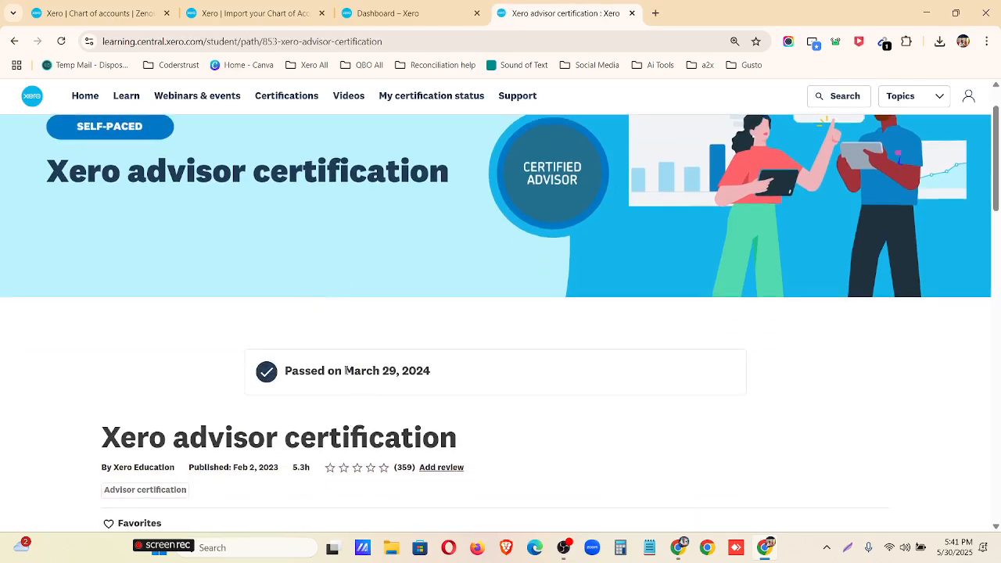
drag(345, 371, 447, 379)
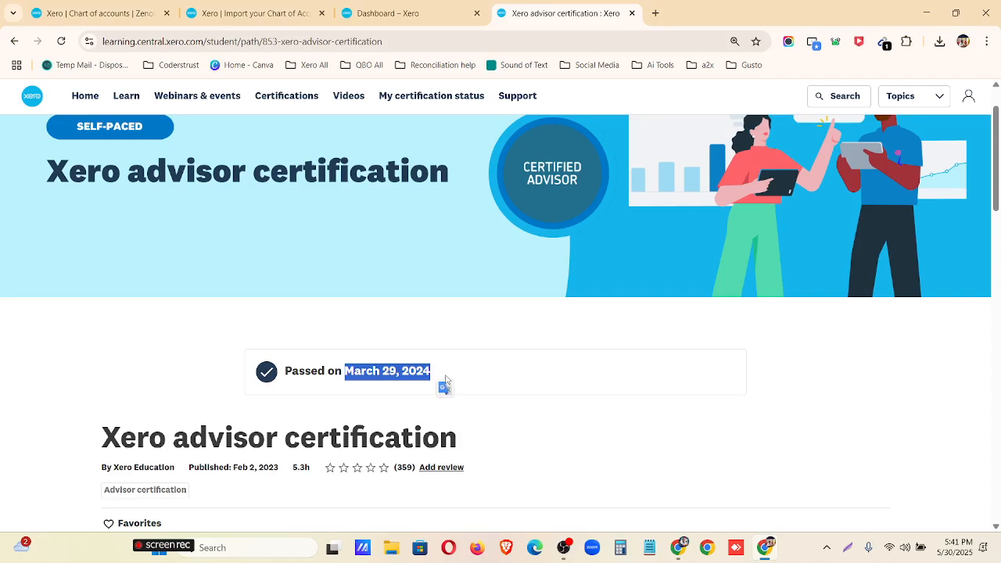
scroll(446, 381, down, 8)
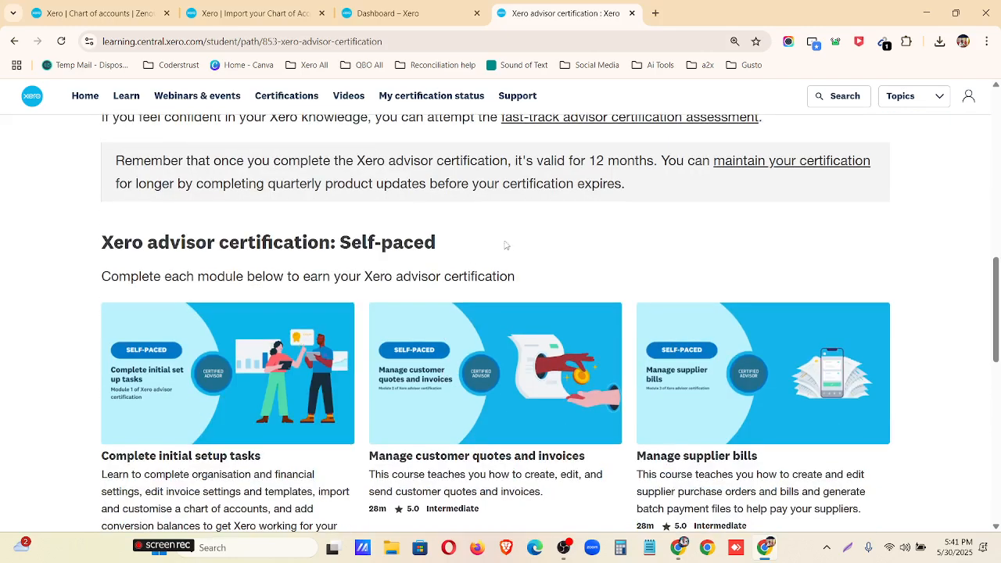
scroll(509, 244, up, 5)
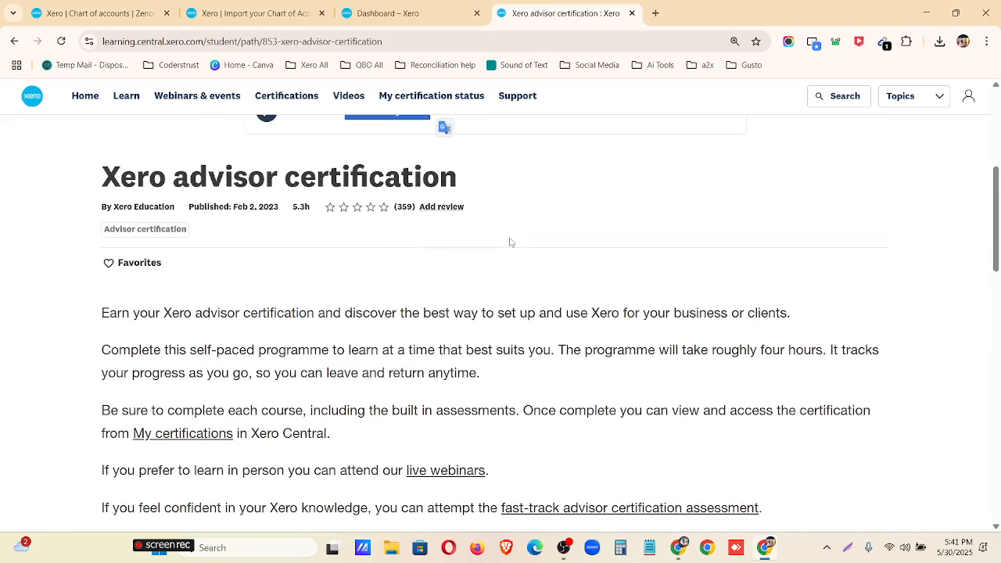
scroll(323, 411, down, 1)
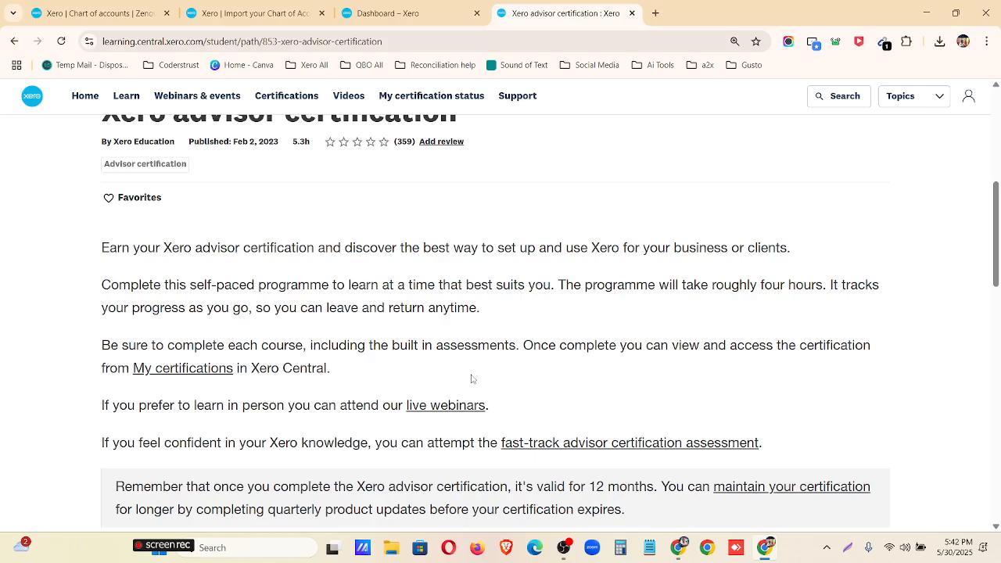
Review the self-paced modules on the Xero advisor certification page, from initial setup tasks to inventory for products and services
scroll(472, 379, down, 10)
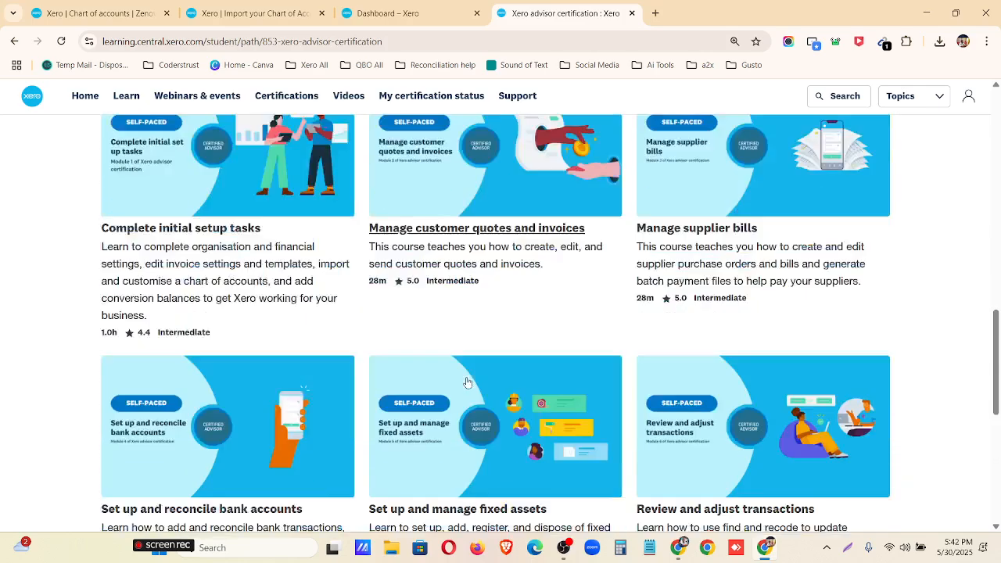
scroll(648, 301, up, 2)
scroll(649, 301, down, 5)
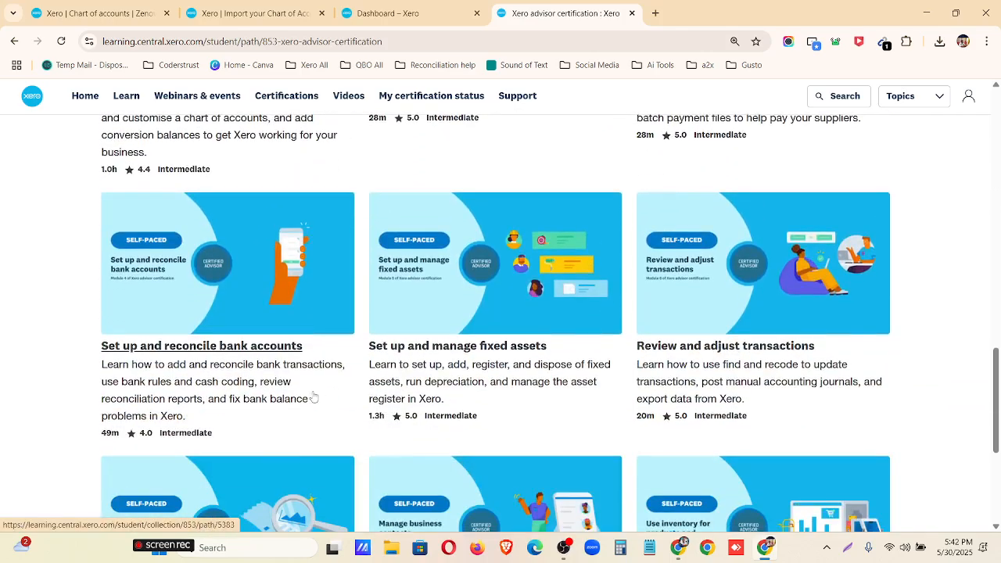
scroll(673, 381, down, 2)
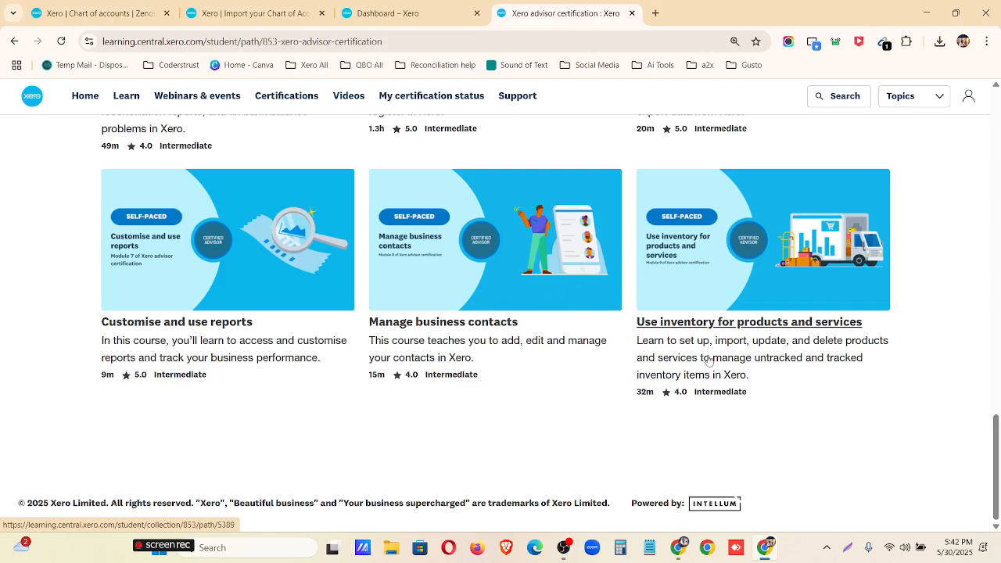
scroll(708, 360, up, 4)
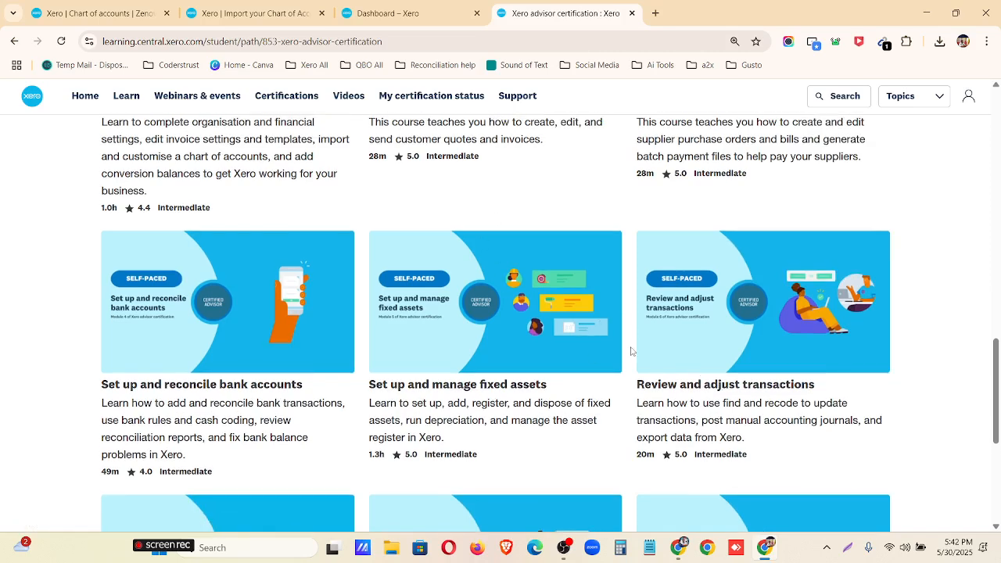
scroll(632, 351, up, 4)
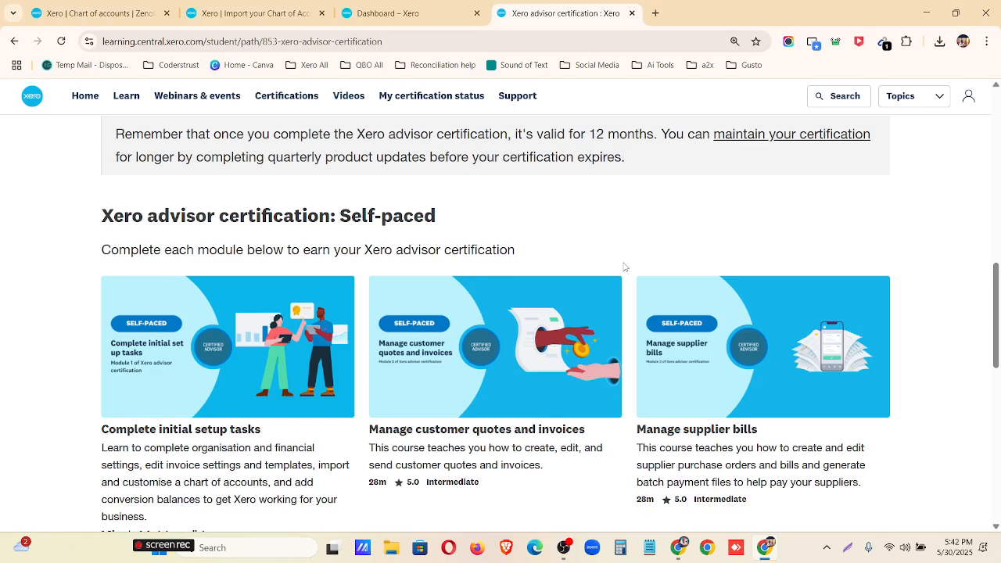
Highlight "Self-paced" in the modules heading and check the fast-track advisor certification assessment option above it
drag(337, 214, 450, 221)
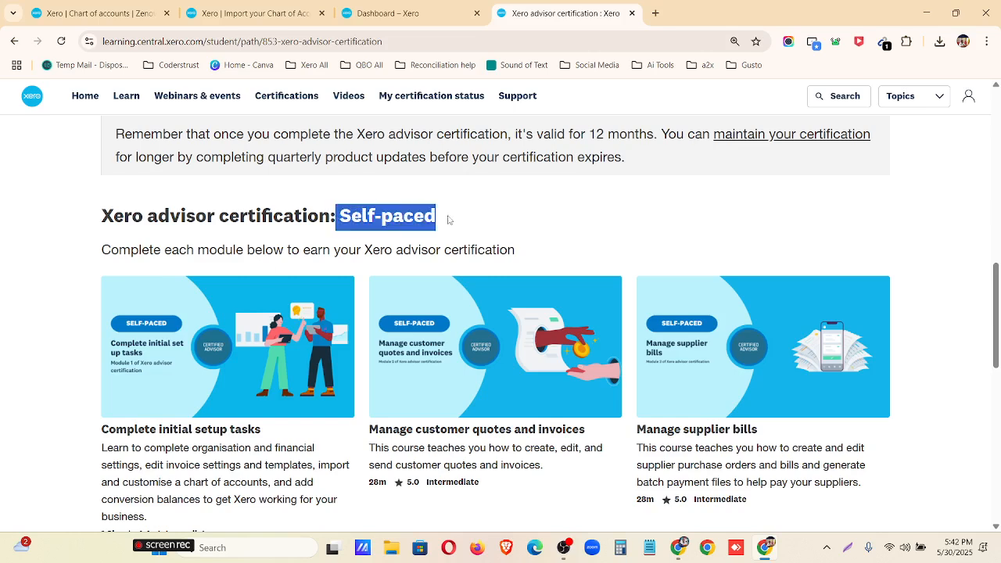
click(462, 229)
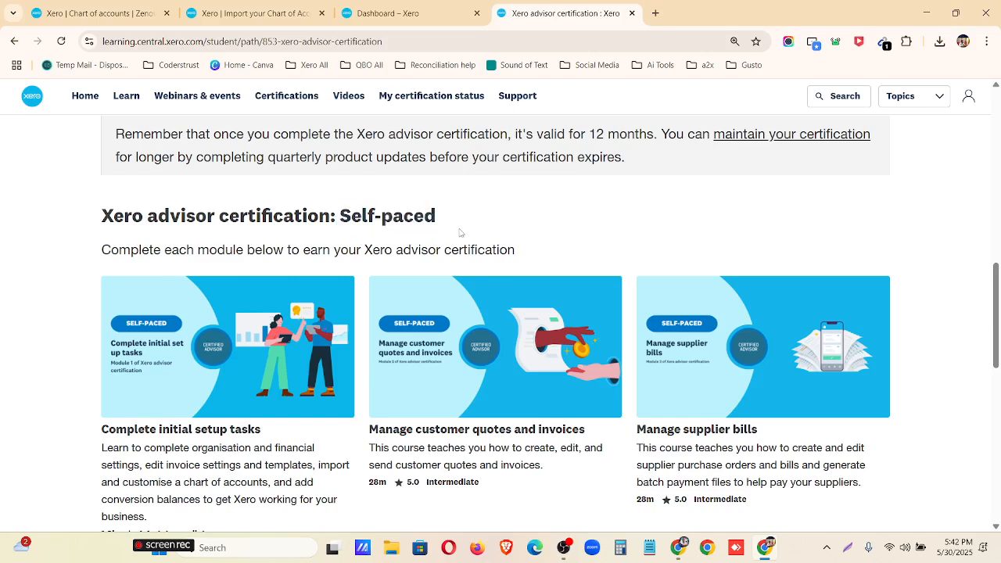
scroll(458, 230, up, 4)
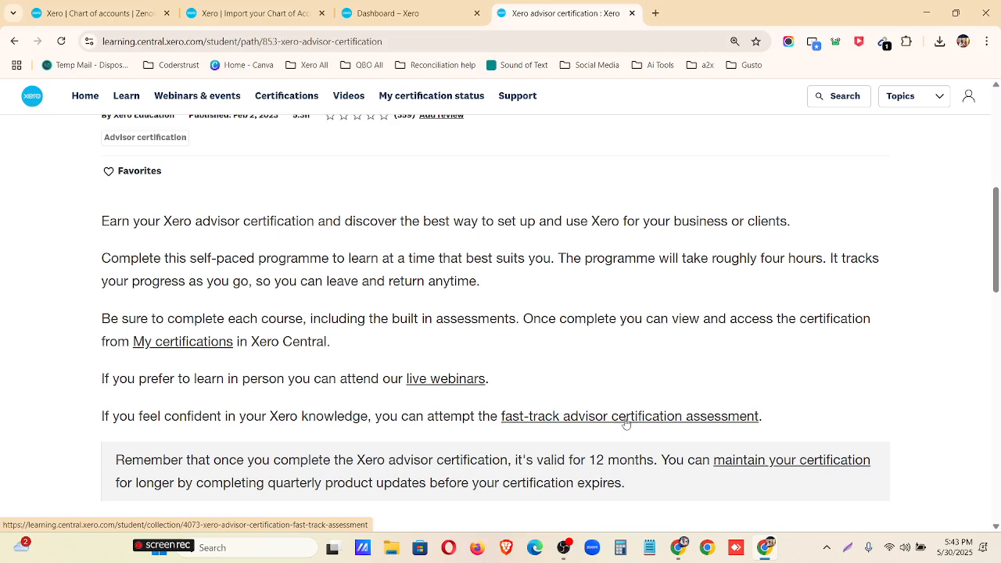
scroll(334, 351, down, 3)
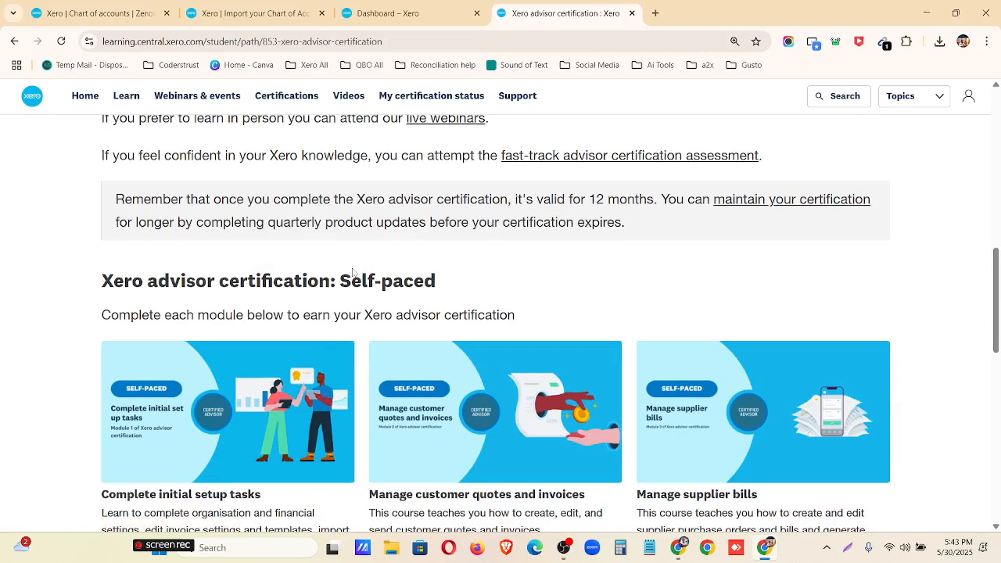
drag(342, 280, 448, 284)
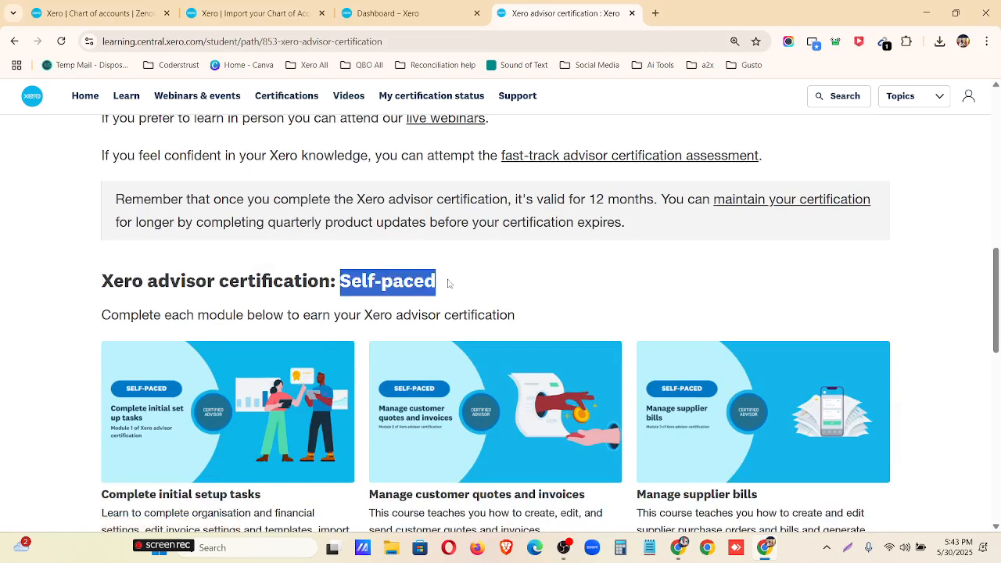
click(449, 284)
scroll(443, 283, down, 2)
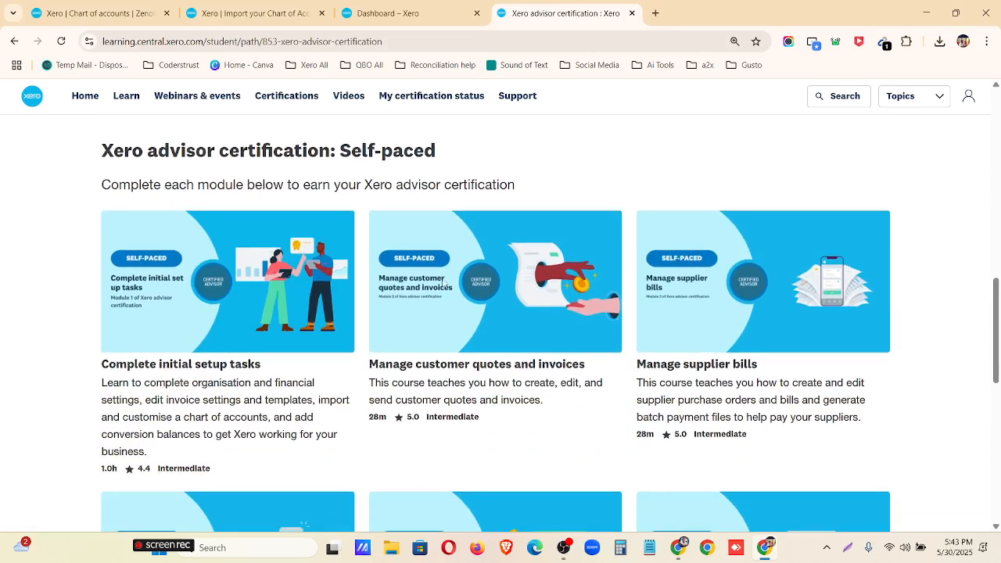
Highlight the course duration beside the publication date under the Xero advisor certification title
scroll(297, 401, up, 3)
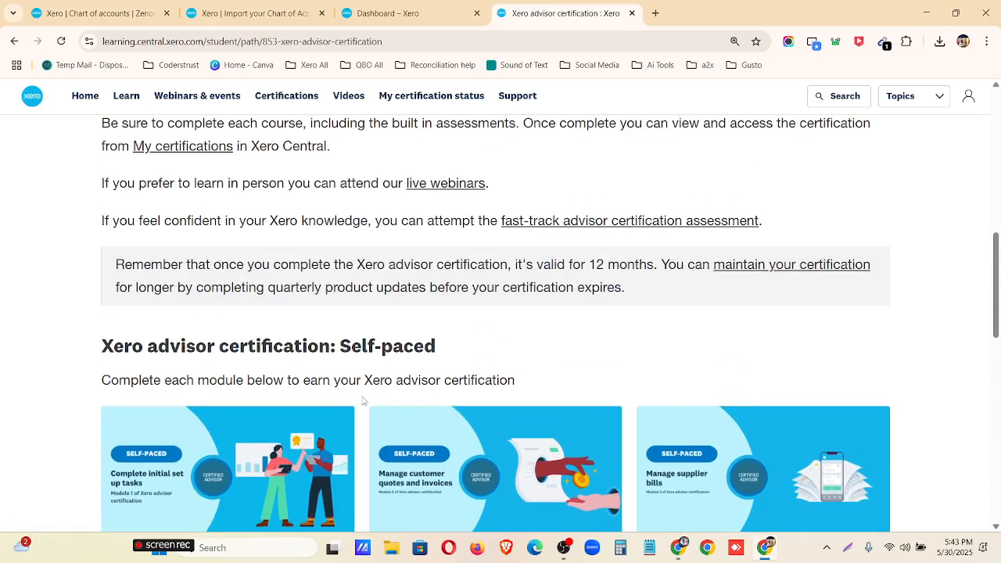
scroll(362, 401, up, 4)
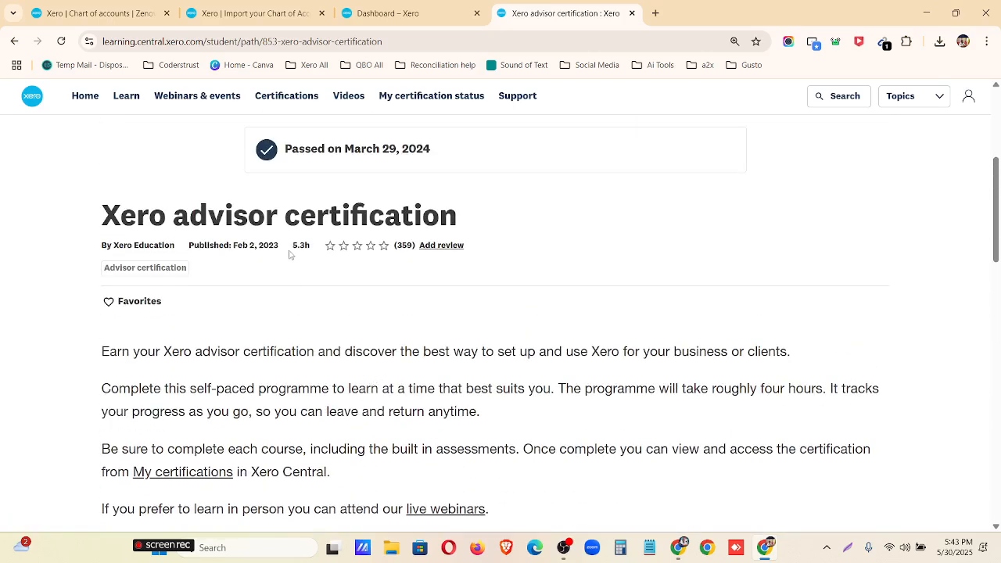
drag(290, 247, 310, 254)
click(320, 275)
Open the Complete initial setup tasks module from the self-paced modules
scroll(321, 275, down, 5)
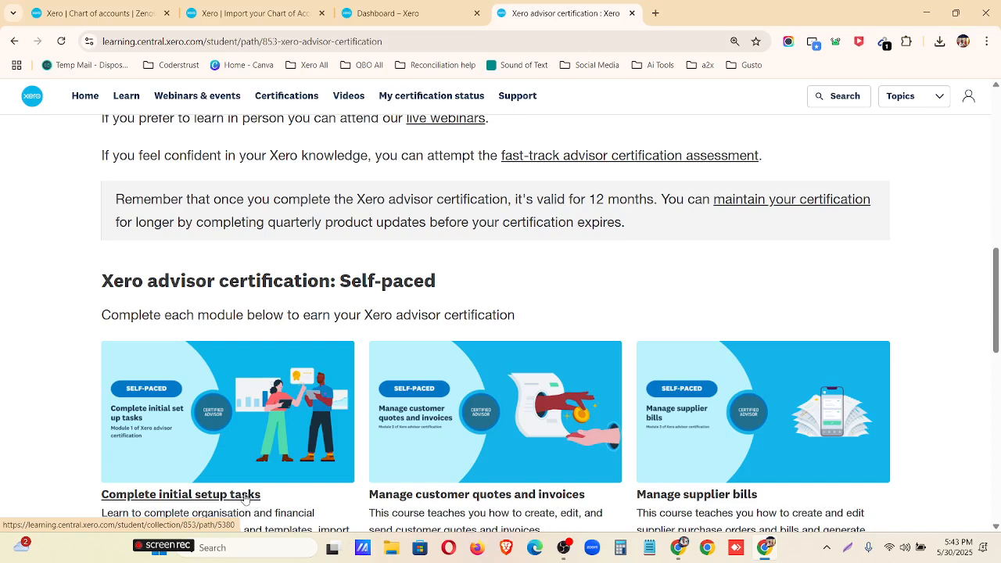
scroll(245, 426, down, 2)
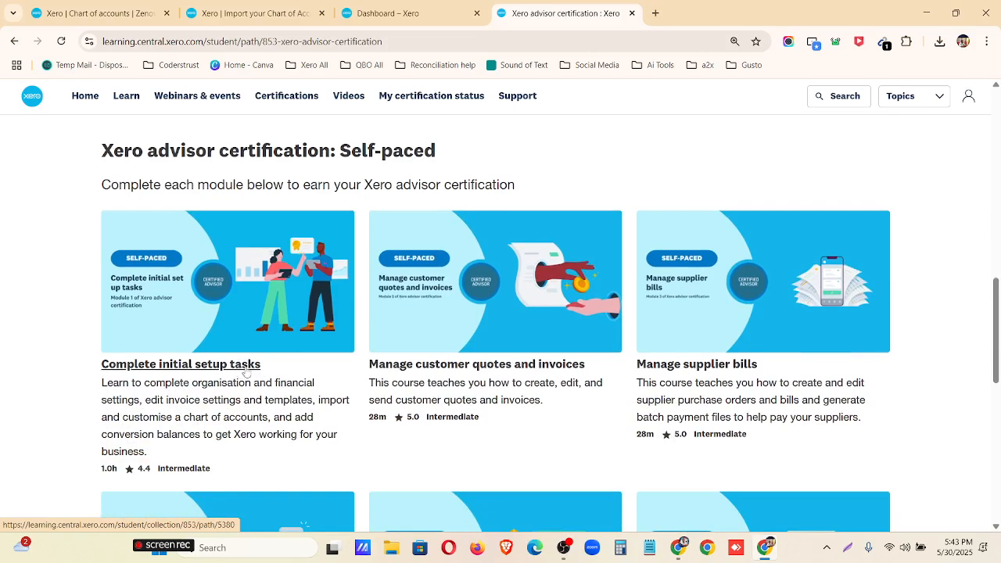
click(184, 372)
Review the module's learning outcomes and its lessons under Organisation settings, Advanced accounting and Learn more
scroll(411, 304, down, 8)
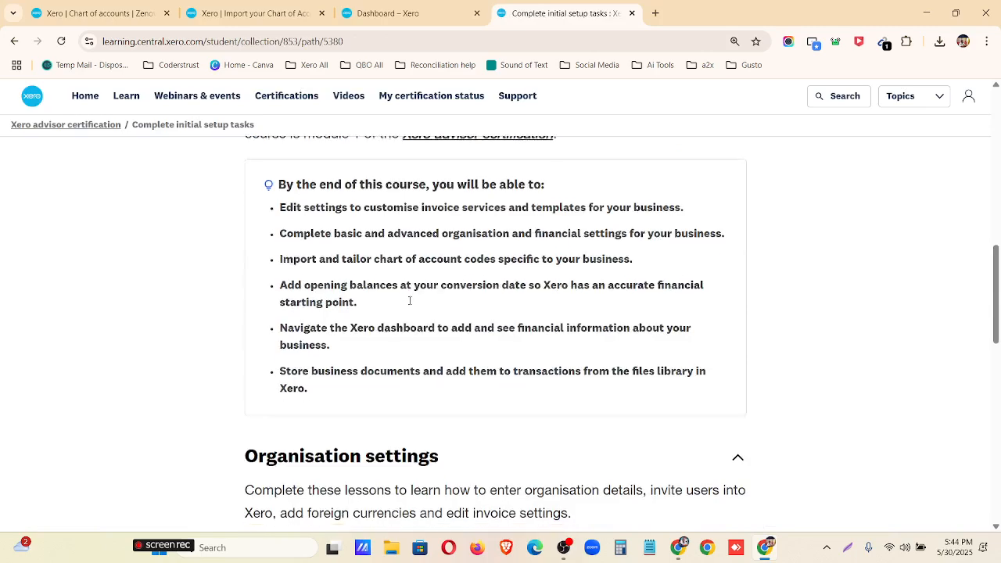
scroll(409, 301, down, 3)
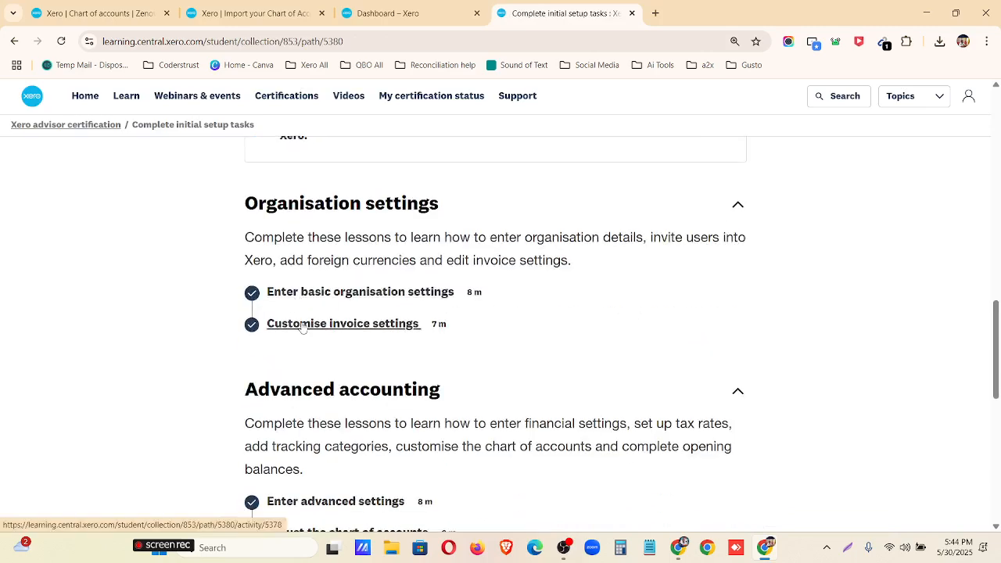
scroll(303, 327, down, 2)
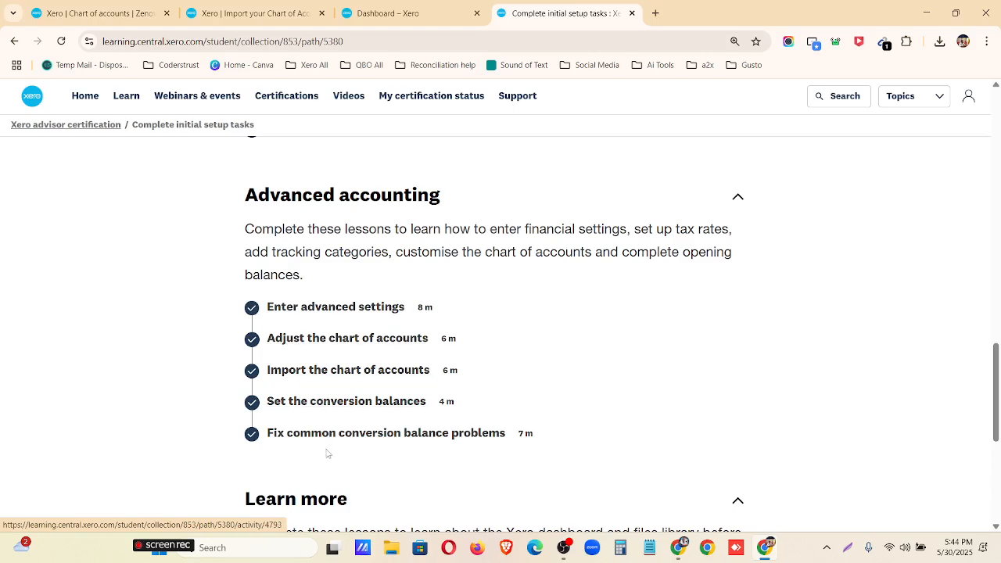
scroll(327, 453, down, 3)
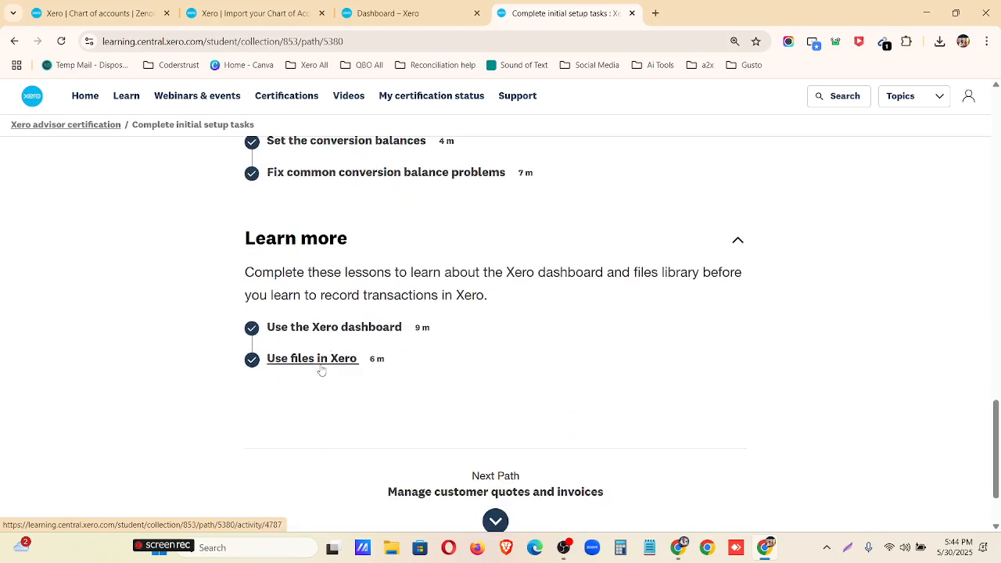
scroll(322, 371, up, 4)
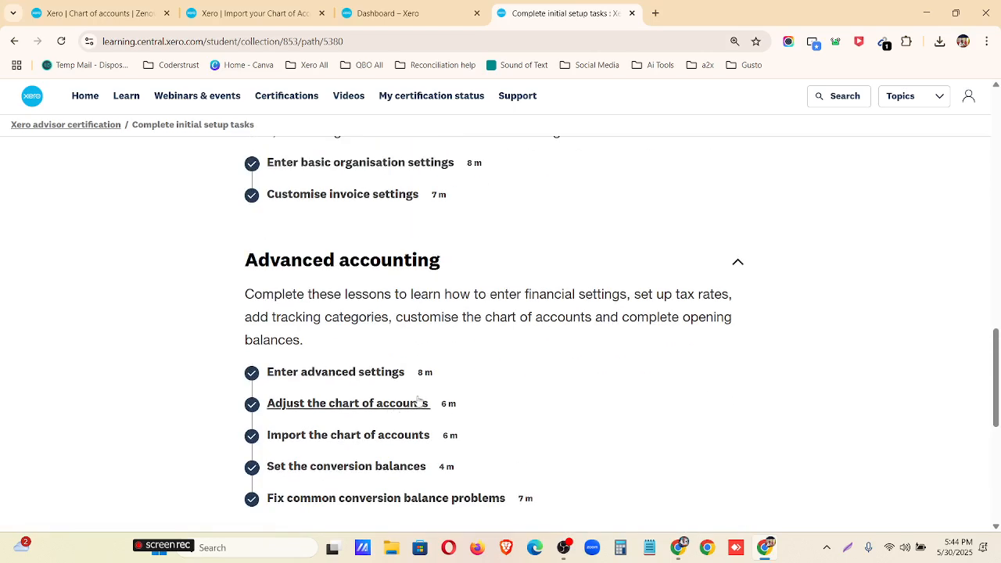
scroll(459, 358, up, 2)
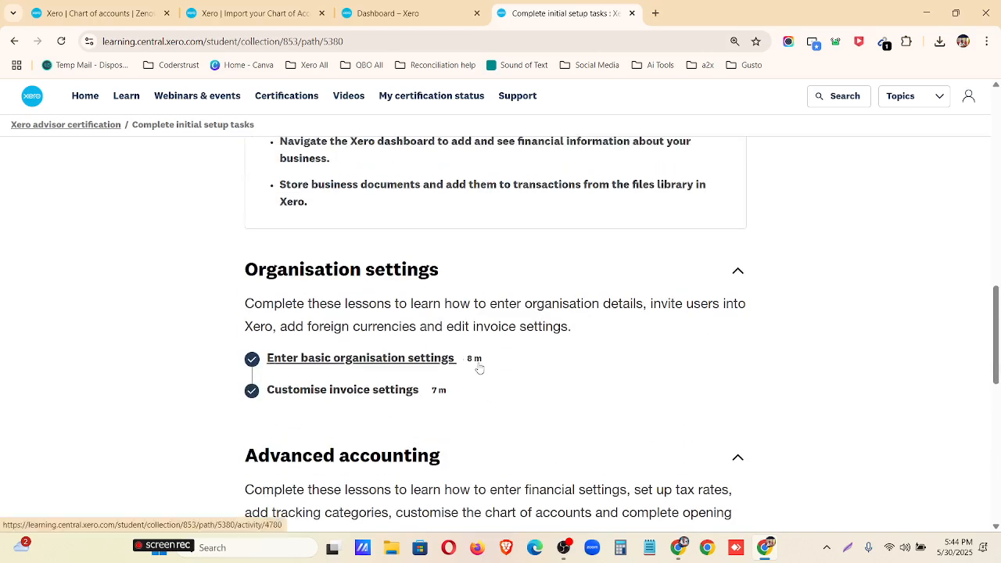
scroll(449, 405, down, 2)
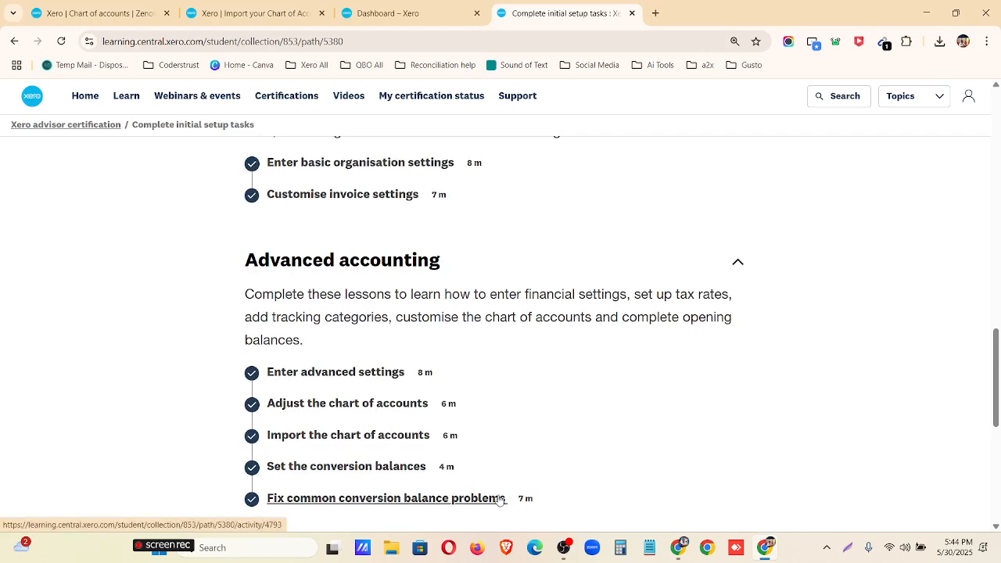
scroll(498, 496, down, 1)
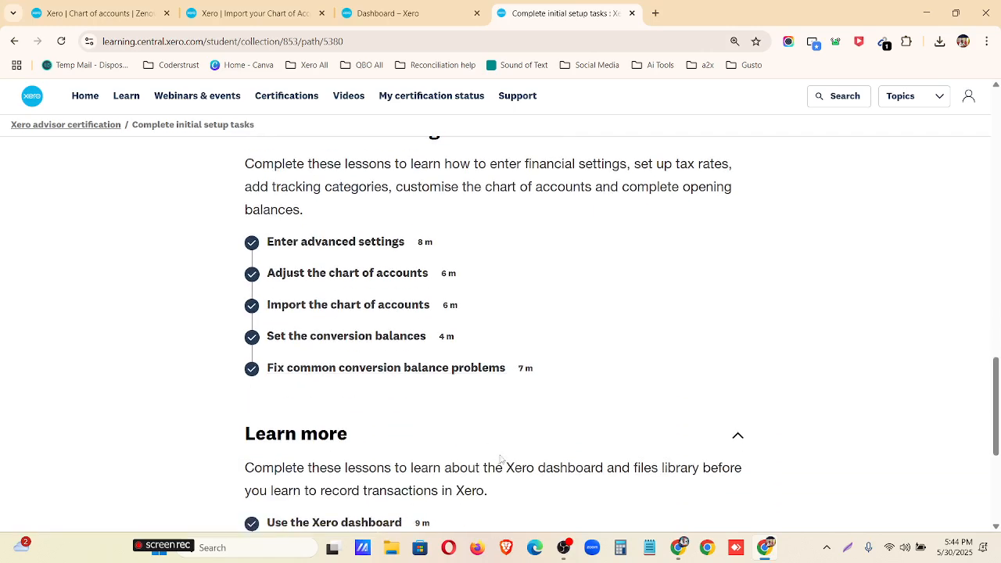
scroll(499, 463, down, 3)
scroll(502, 460, up, 12)
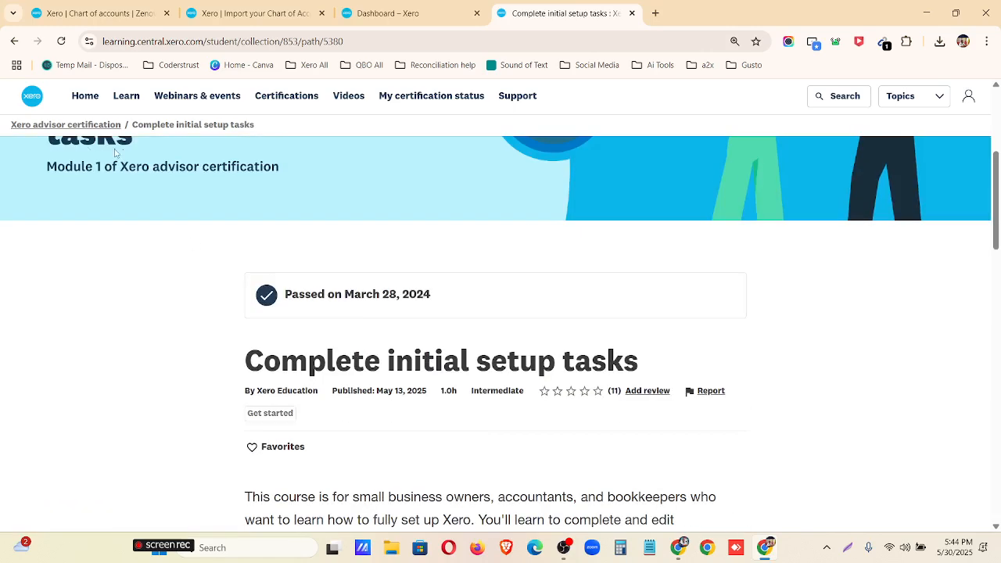
Return to the Xero advisor certification page and look over its self-paced modules again
click(60, 126)
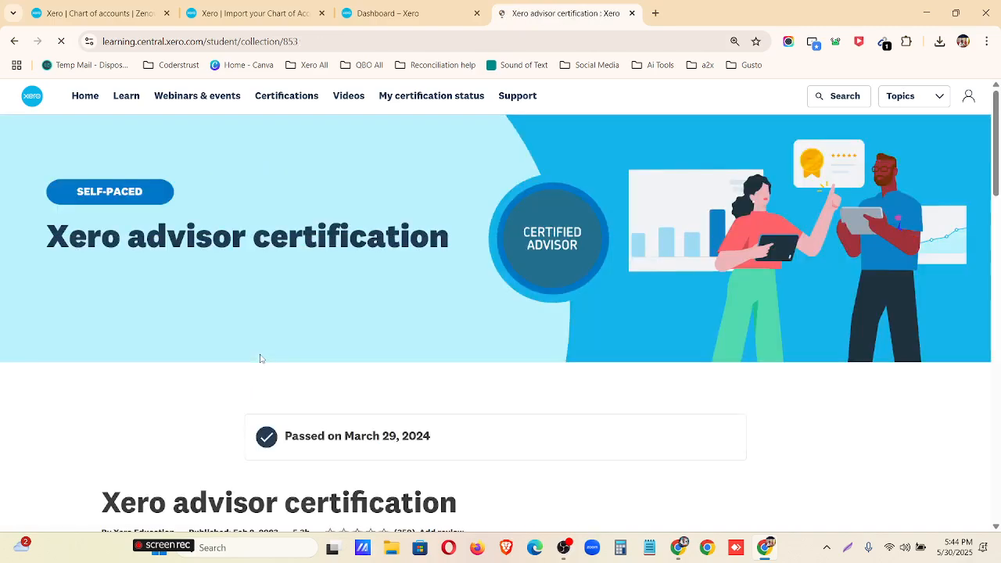
scroll(447, 351, down, 10)
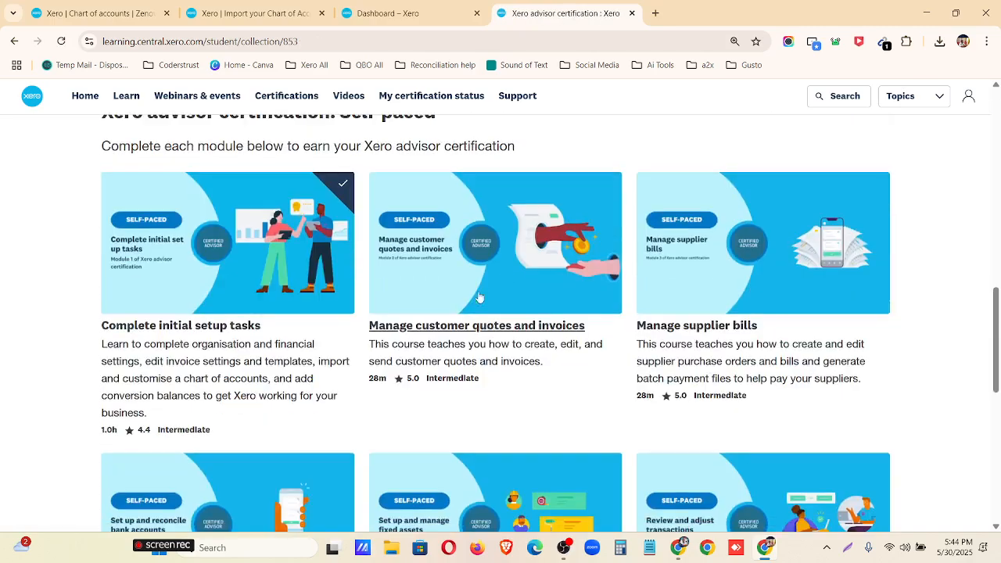
scroll(447, 376, down, 3)
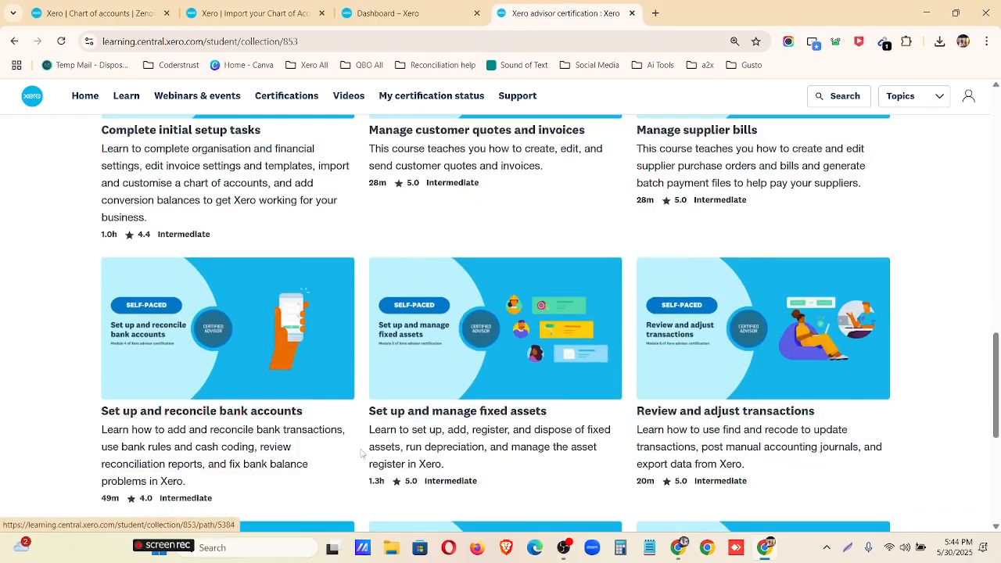
scroll(547, 498, down, 2)
scroll(547, 498, down, 2)
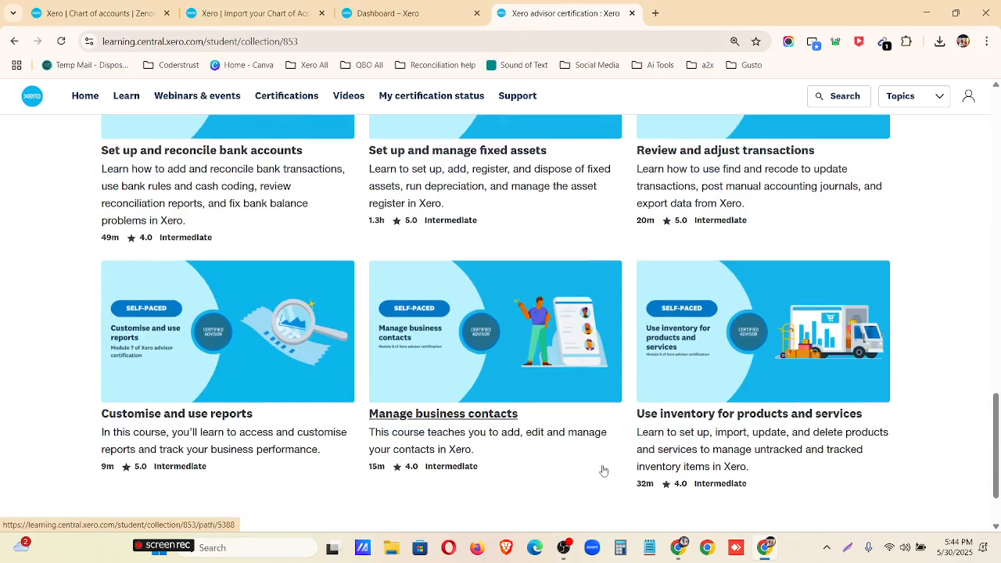
scroll(603, 468, up, 8)
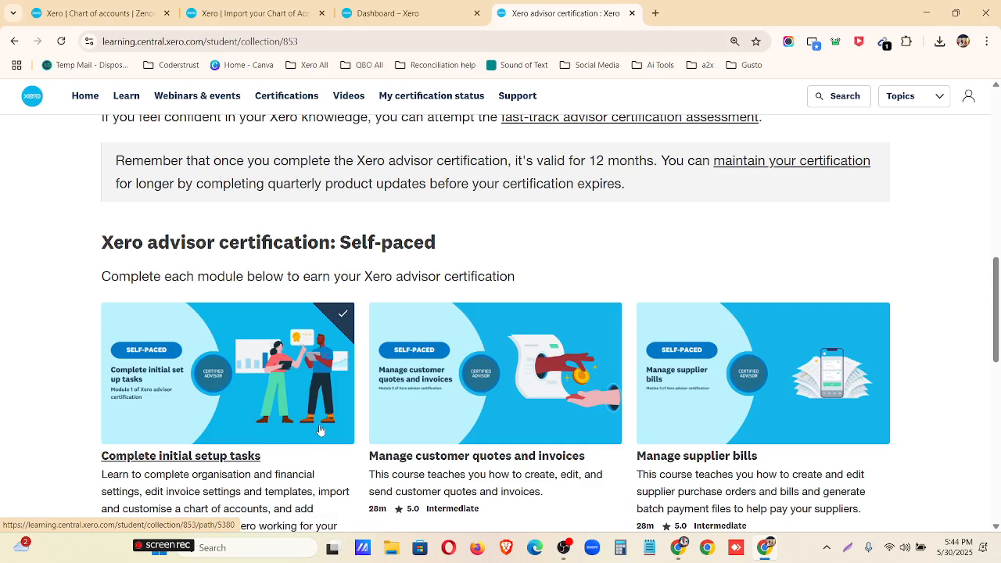
Reopen the Complete initial setup tasks module and go through its lesson lists down to Use files in Xero
click(245, 458)
scroll(245, 457, down, 8)
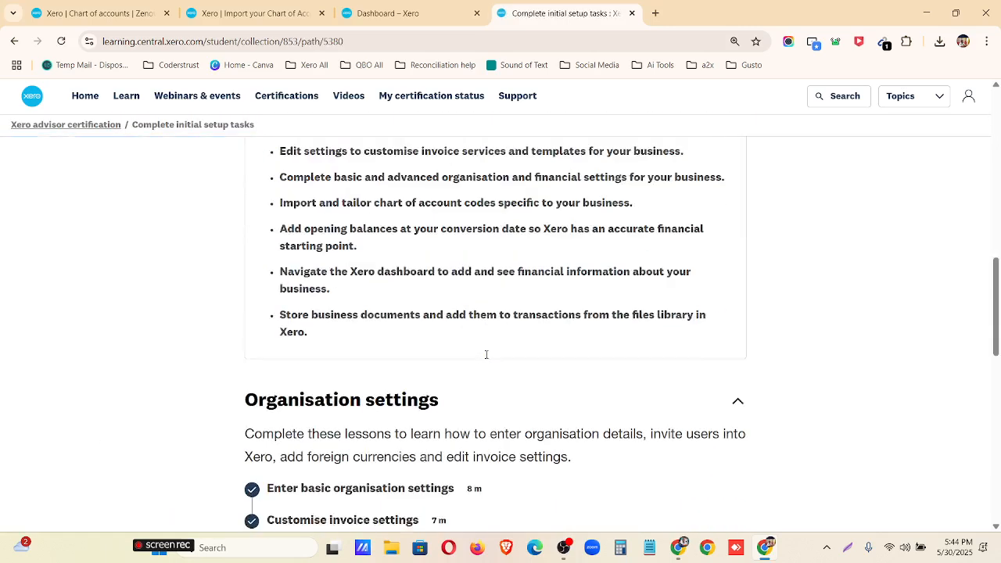
scroll(262, 426, down, 1)
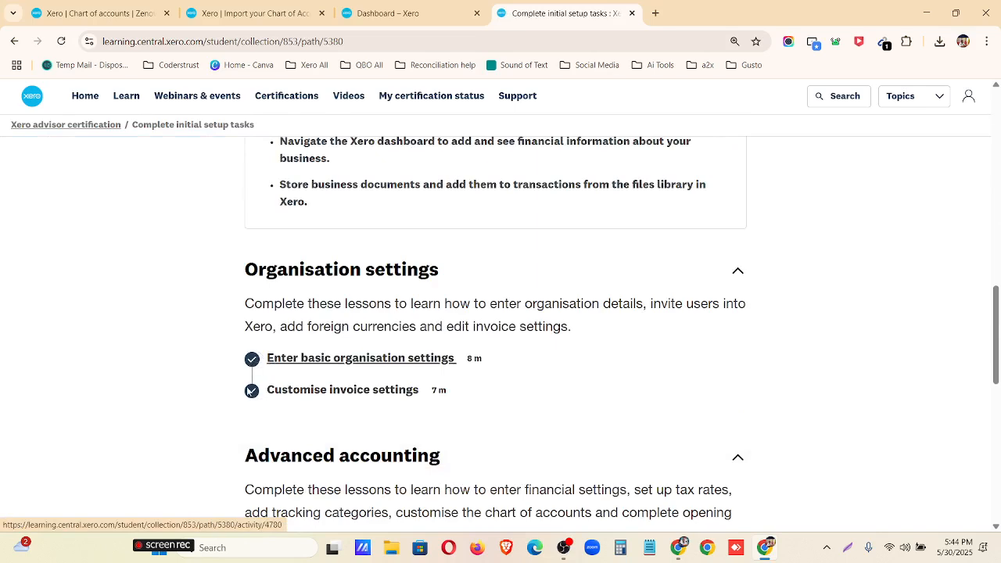
scroll(251, 401, down, 3)
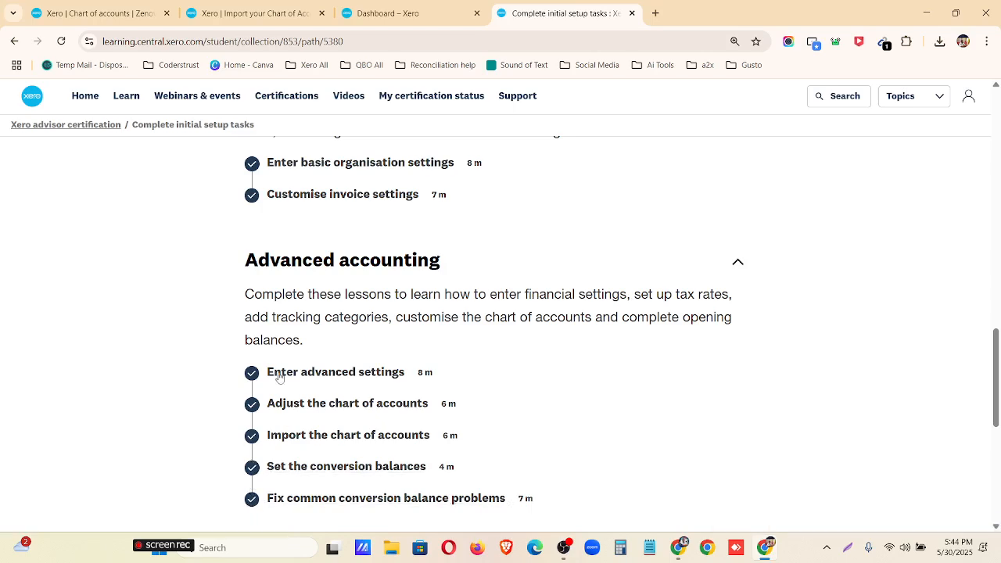
scroll(252, 462, down, 3)
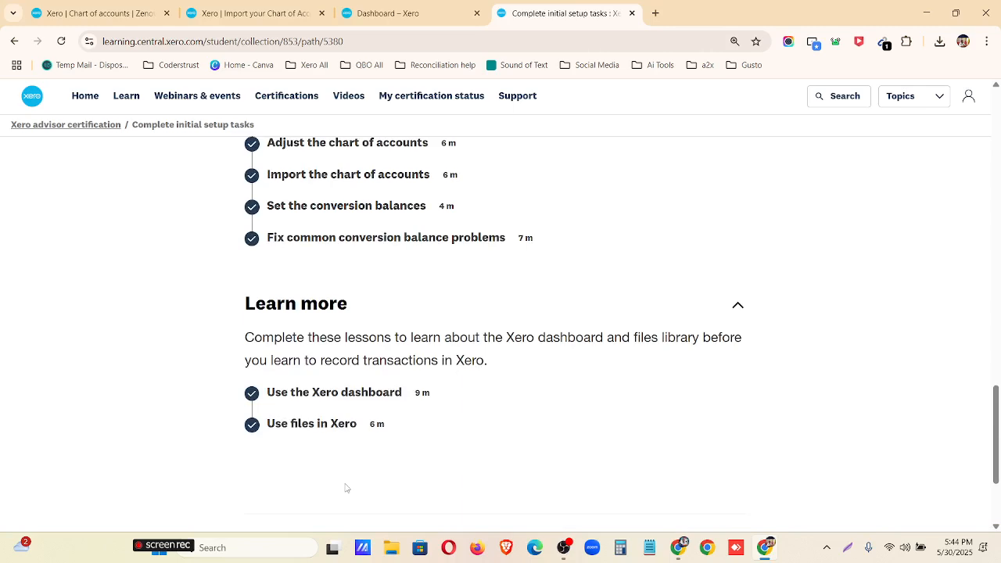
Open the Enter basic organisation settings lesson and continue the course from where it was left off
scroll(321, 364, up, 5)
click(320, 362)
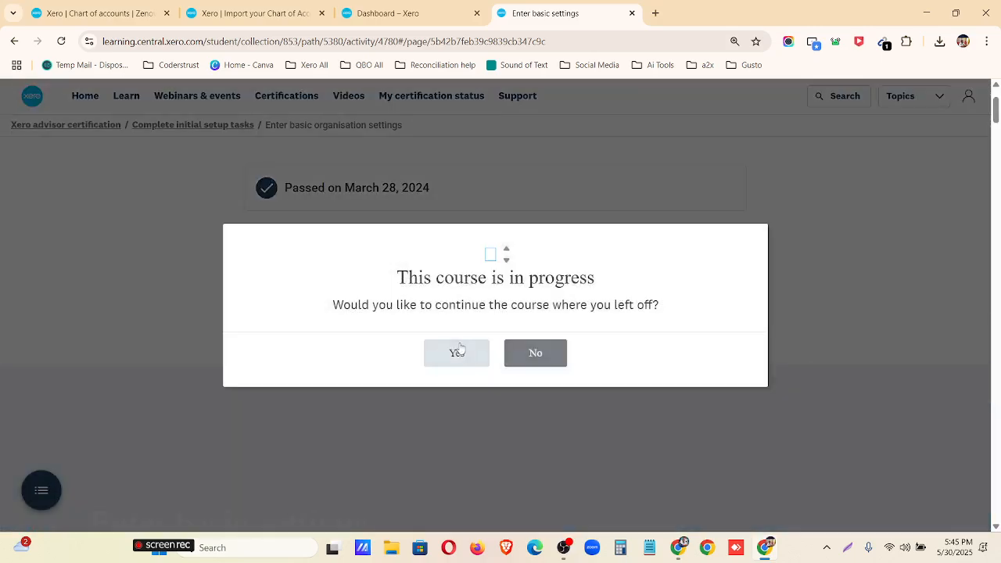
click(458, 352)
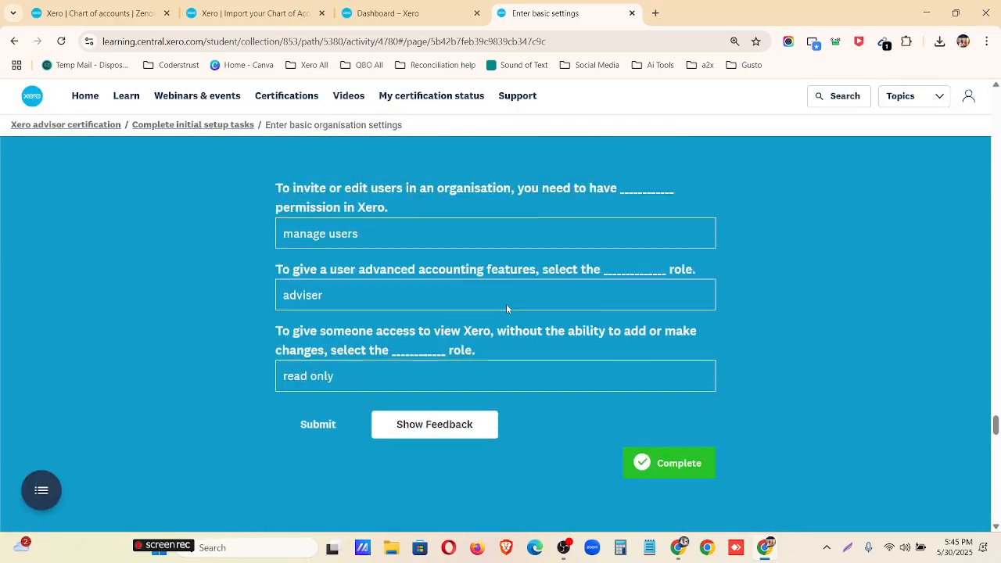
Return to the start of the Enter basic organisation settings lesson and review its Organisation settings section through Enter contact details
scroll(507, 305, up, 20)
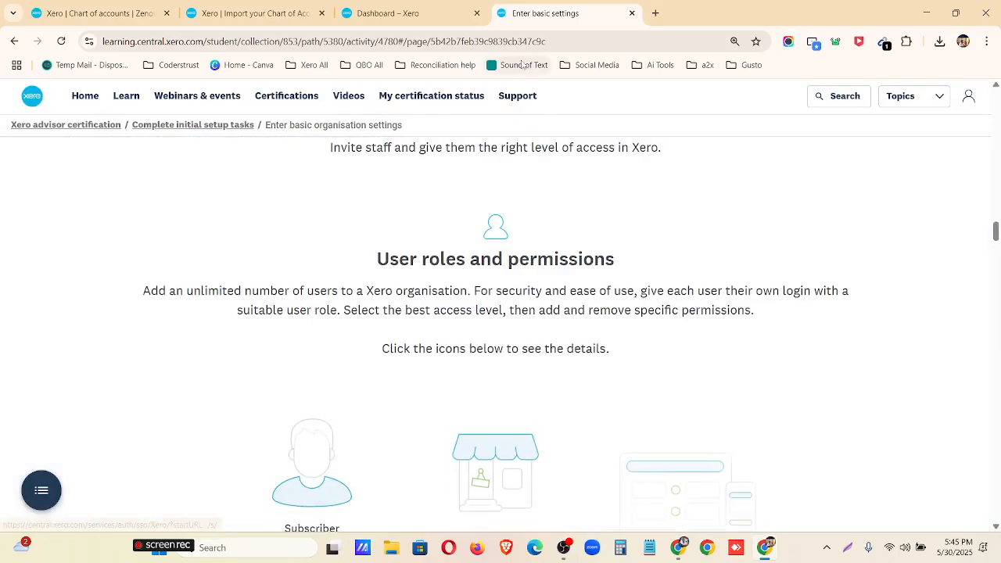
scroll(996, 249, up, 10)
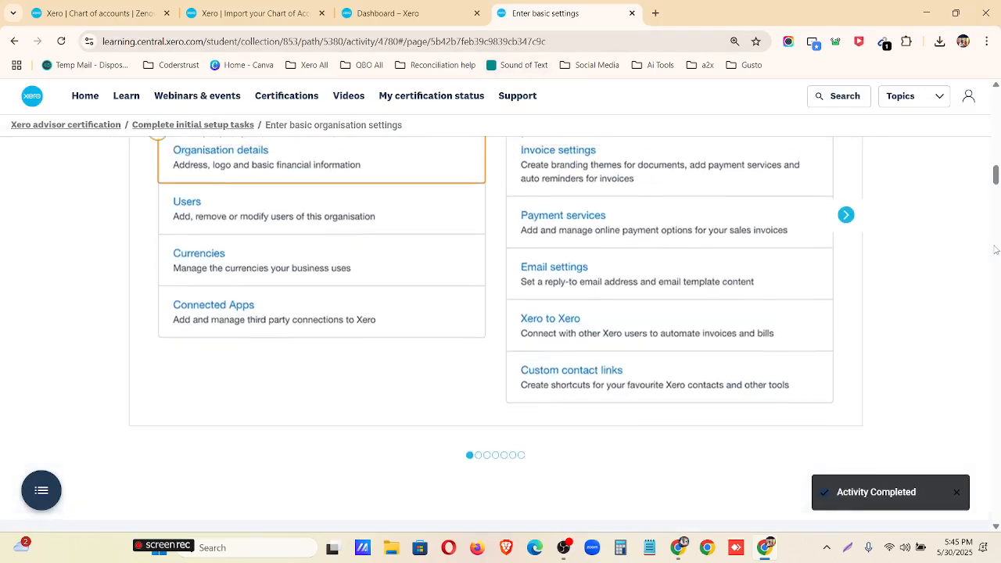
scroll(996, 249, up, 15)
scroll(441, 384, down, 1)
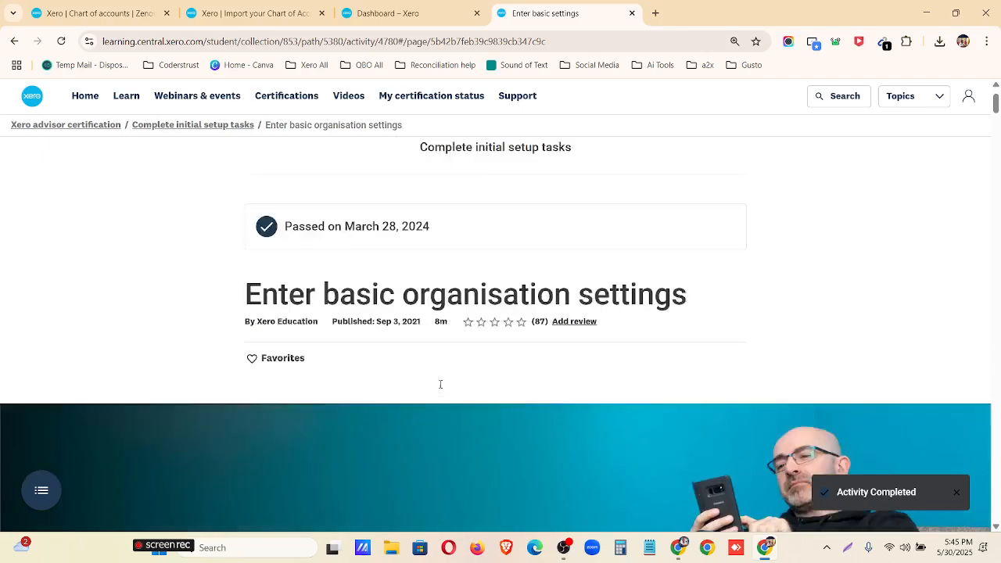
scroll(441, 384, down, 10)
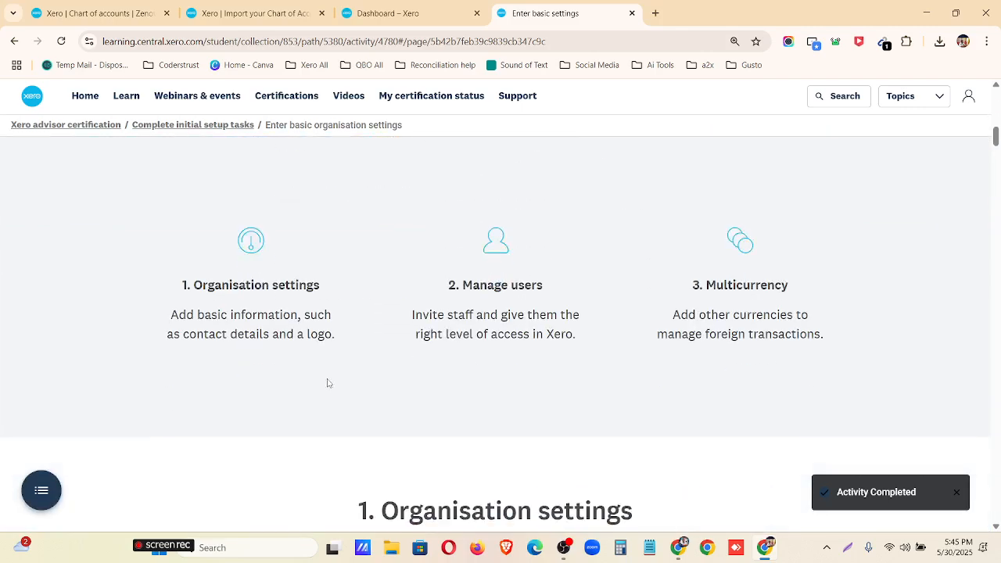
scroll(415, 352, down, 8)
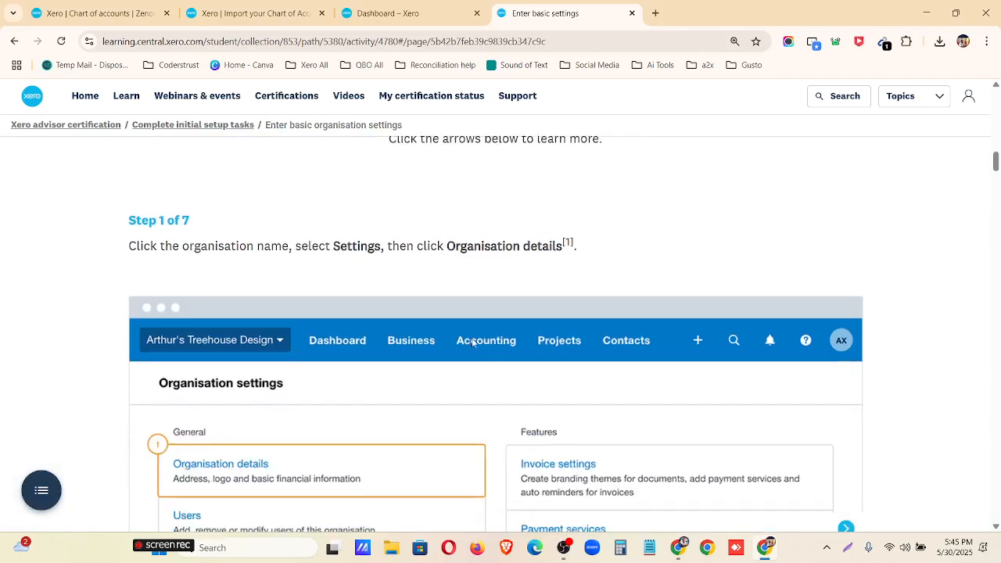
scroll(472, 342, down, 4)
scroll(632, 344, down, 3)
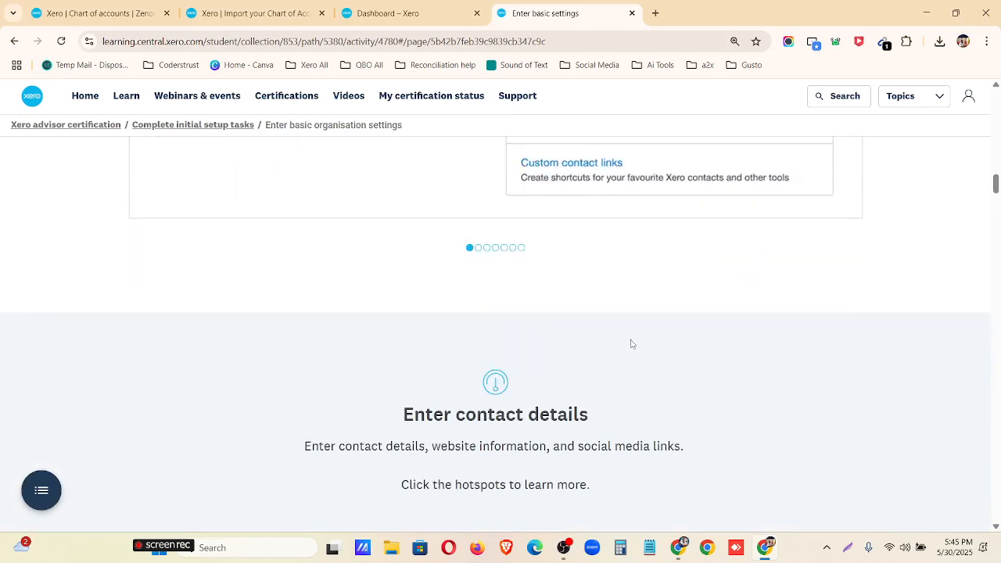
scroll(443, 329, down, 3)
scroll(433, 375, down, 2)
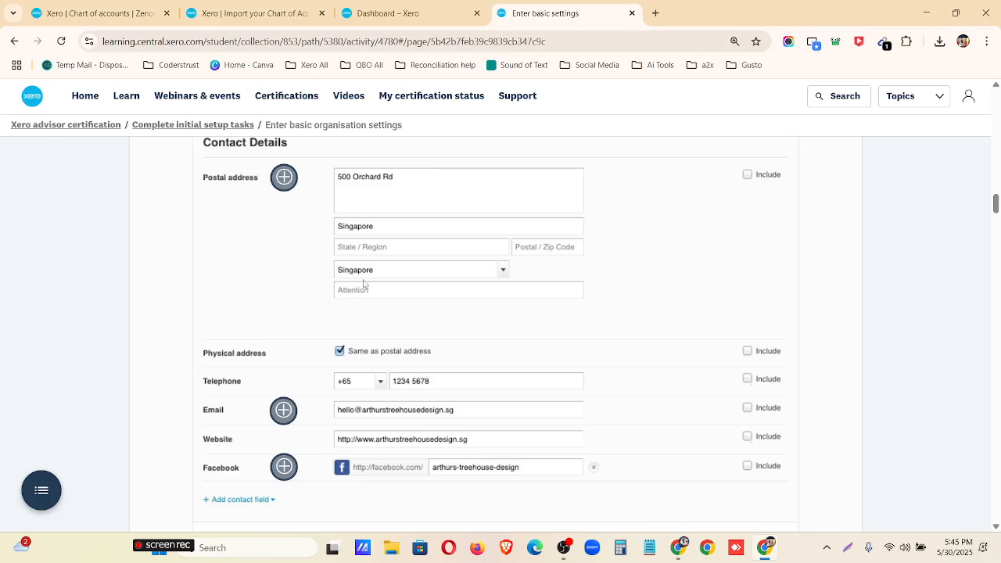
Review the lesson's Manage users section, covering user roles and permissions, adding and editing user access, and the Xero Pro Tip
scroll(363, 283, down, 10)
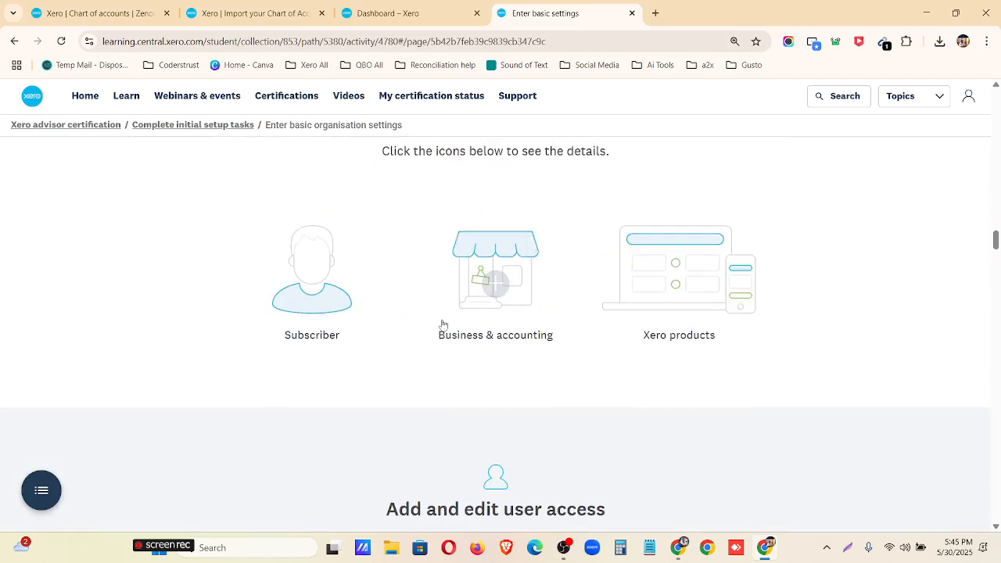
scroll(540, 360, down, 7)
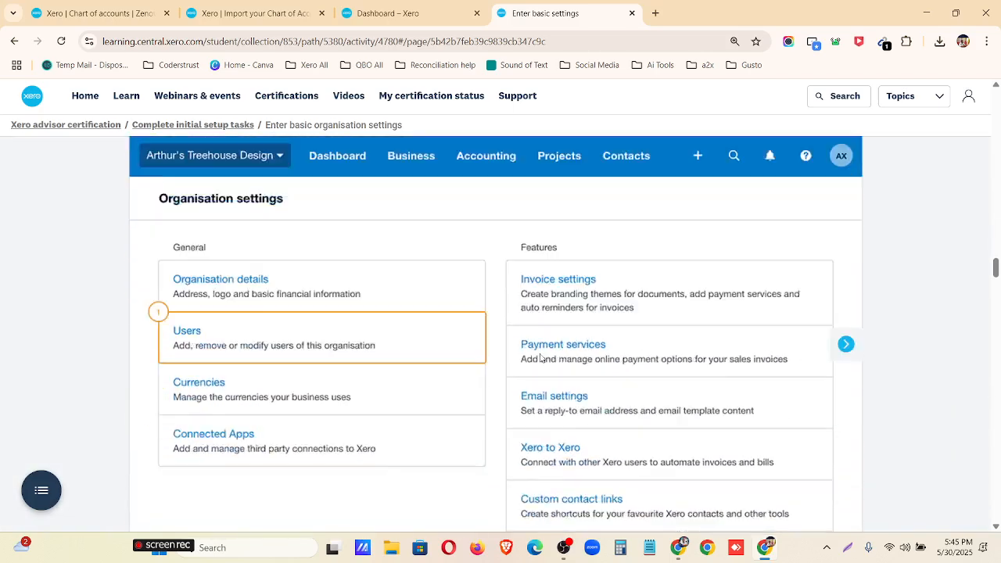
scroll(541, 359, down, 1)
scroll(525, 313, down, 7)
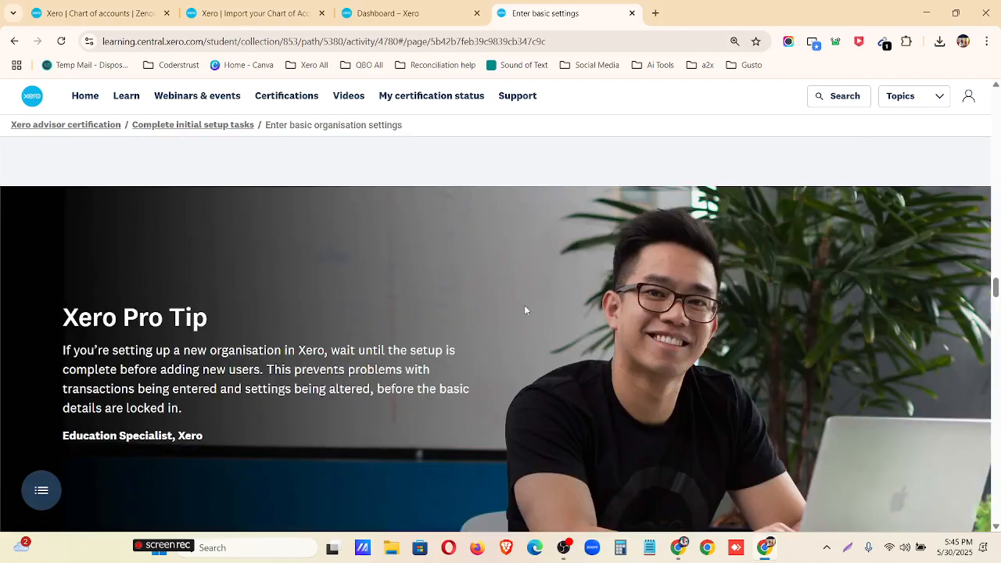
Review the multicurrency section, showing the second step of Add a foreign currency and the first step of Edit an exchange rate
scroll(576, 279, down, 9)
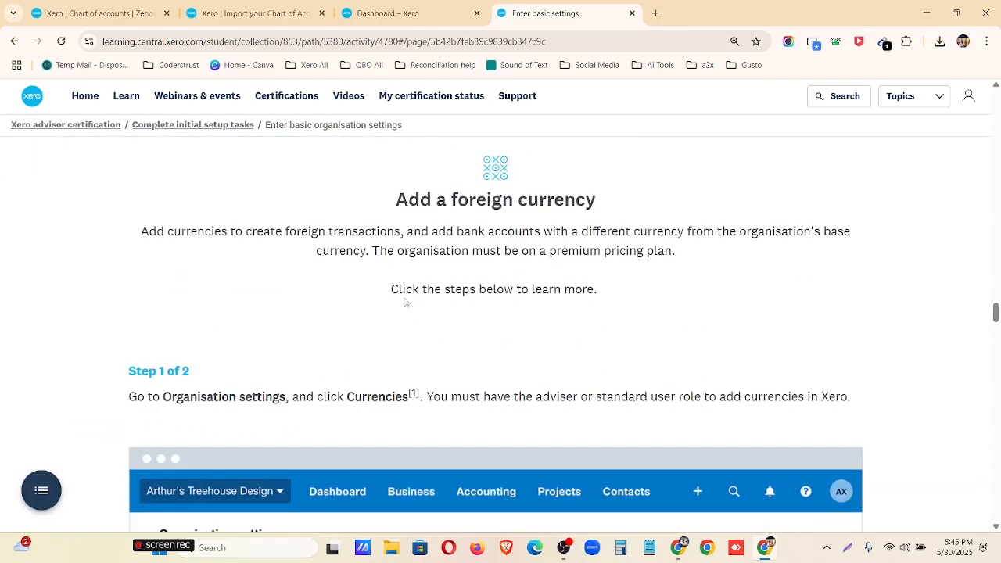
scroll(297, 470, down, 8)
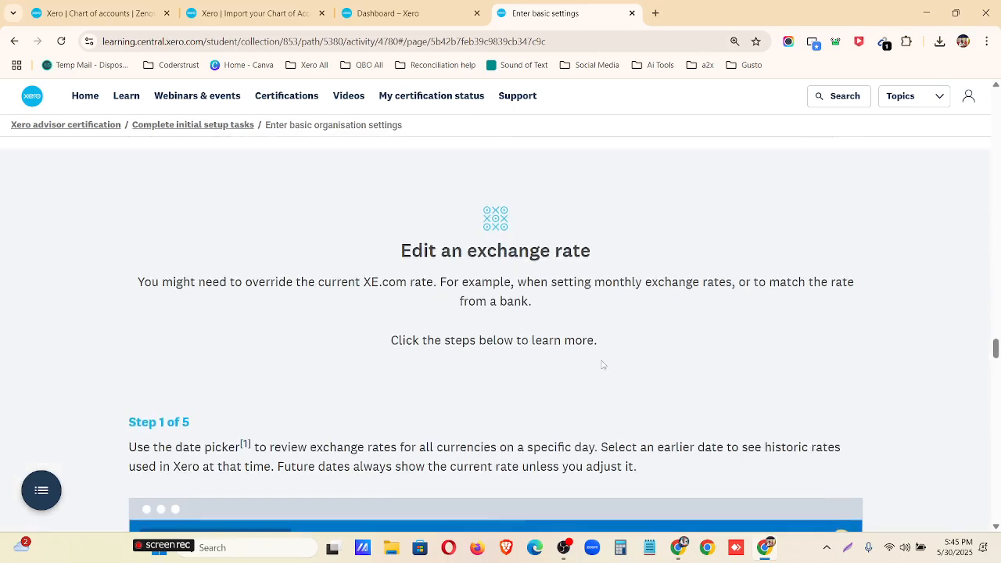
scroll(874, 301, up, 6)
click(847, 288)
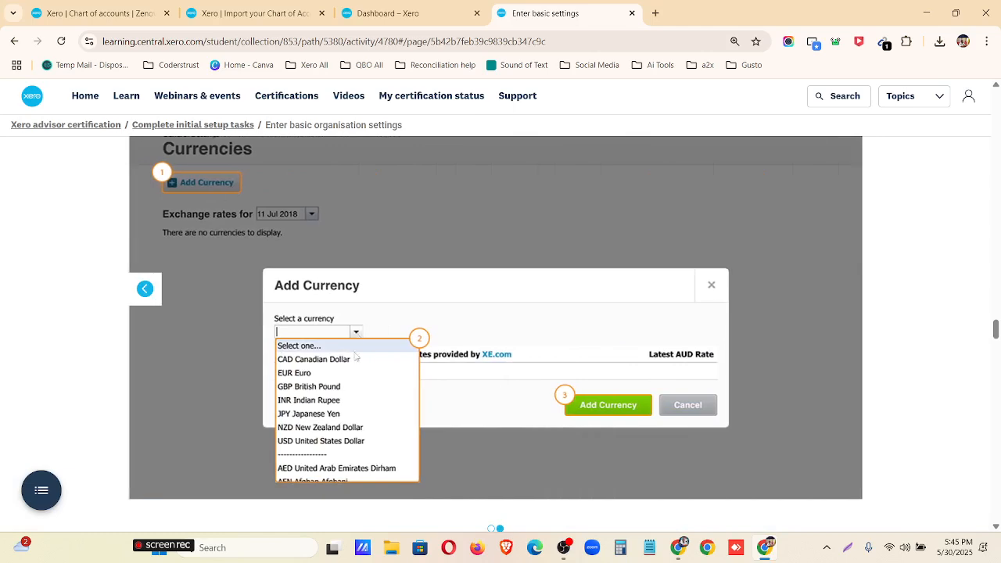
scroll(360, 356, up, 2)
scroll(483, 356, down, 7)
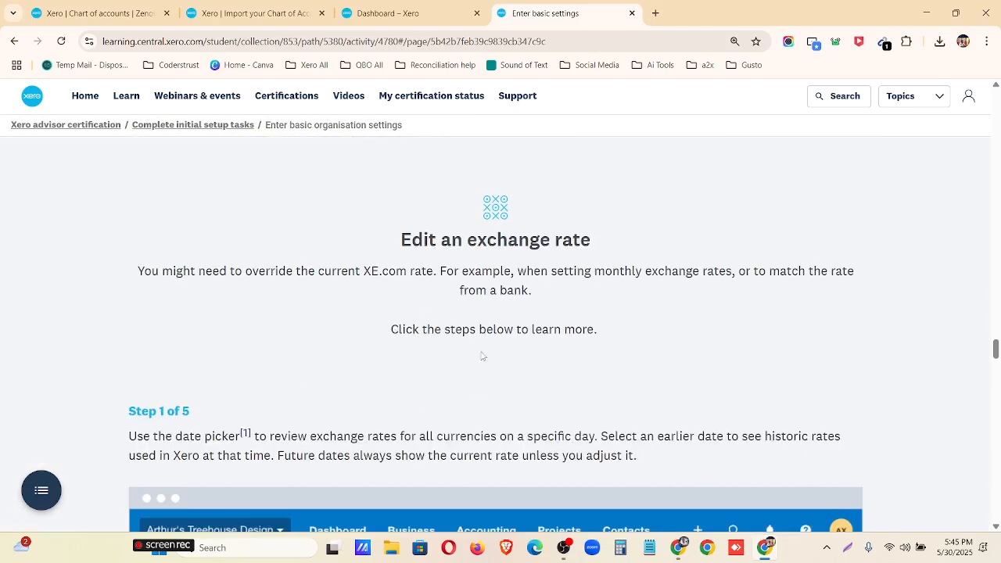
scroll(313, 323, down, 6)
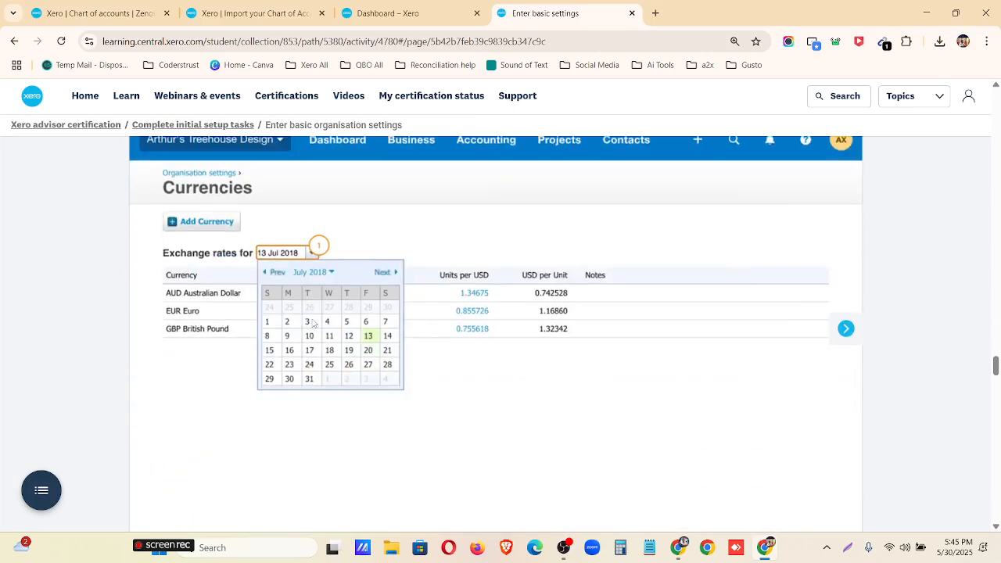
Review the lesson's three assessment questions with their answers and the Learn more links at its end
scroll(313, 323, down, 10)
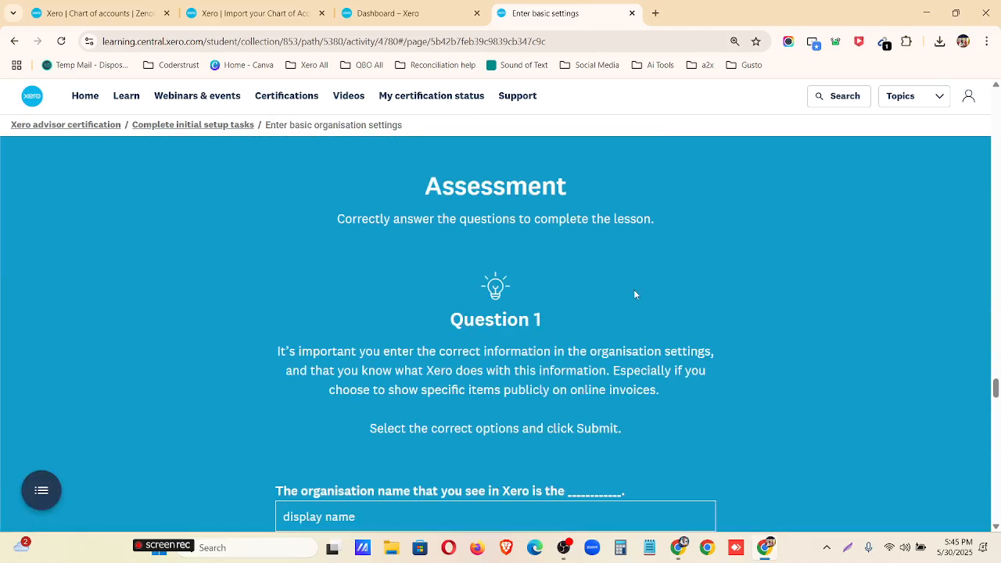
scroll(624, 302, down, 5)
scroll(626, 302, down, 3)
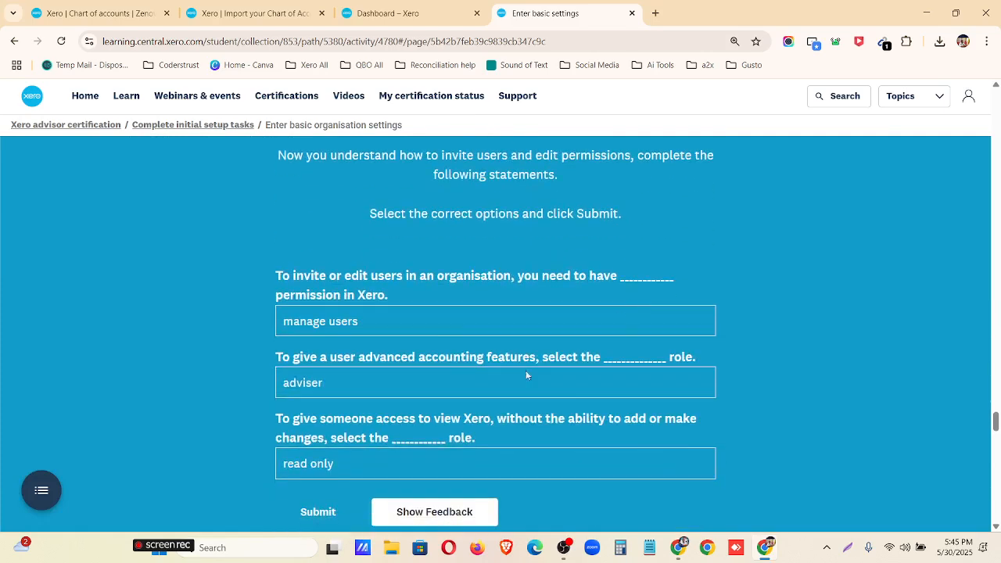
scroll(670, 330, down, 6)
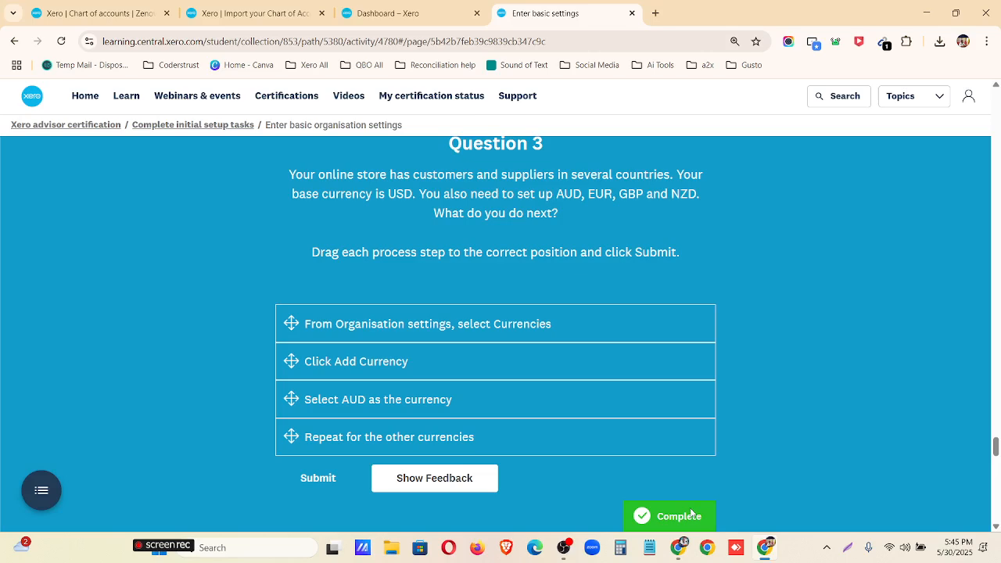
scroll(691, 514, down, 20)
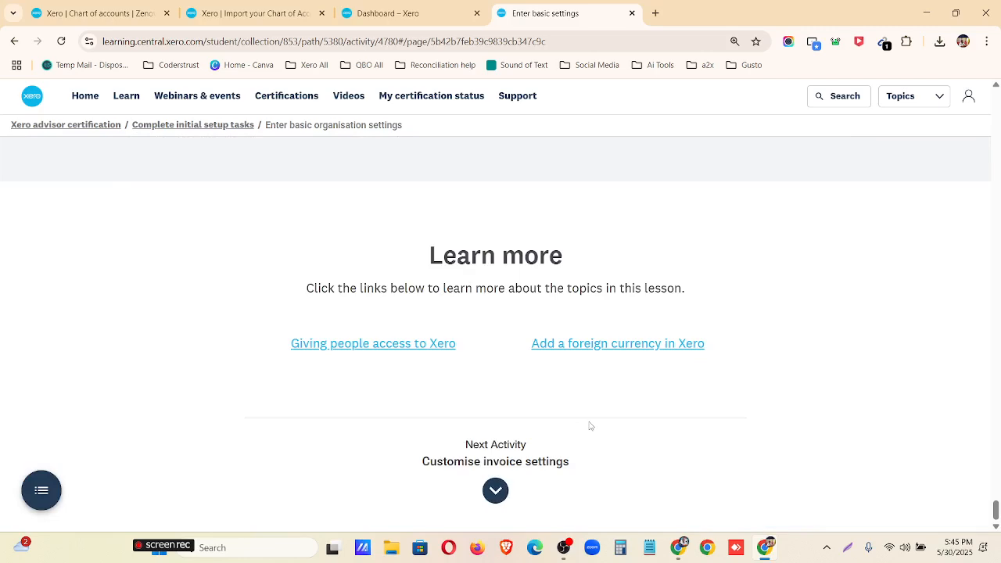
Go back to the Xero advisor certification page and read its introduction, highlighting the word Self-paced in the modules heading
click(100, 127)
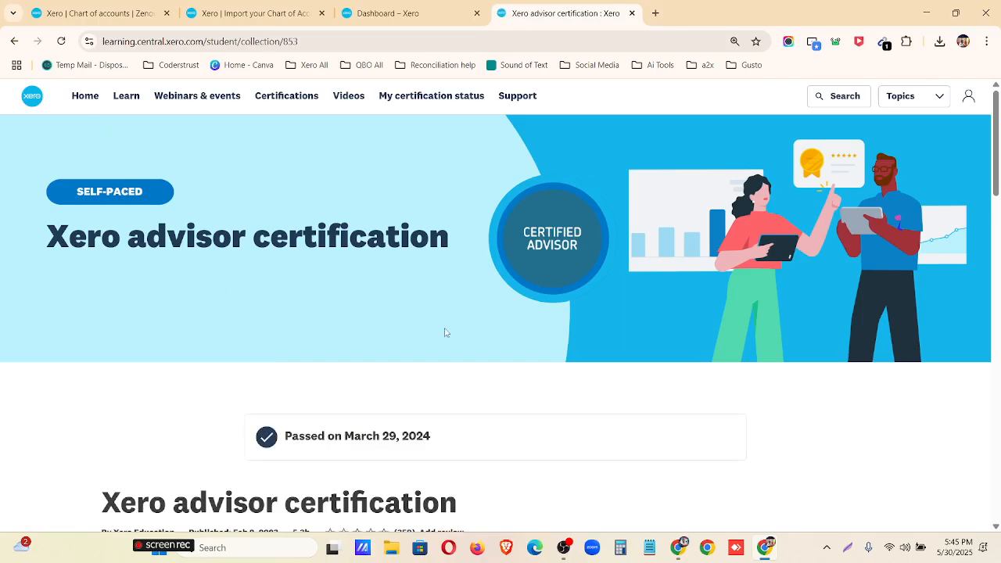
scroll(335, 289, down, 8)
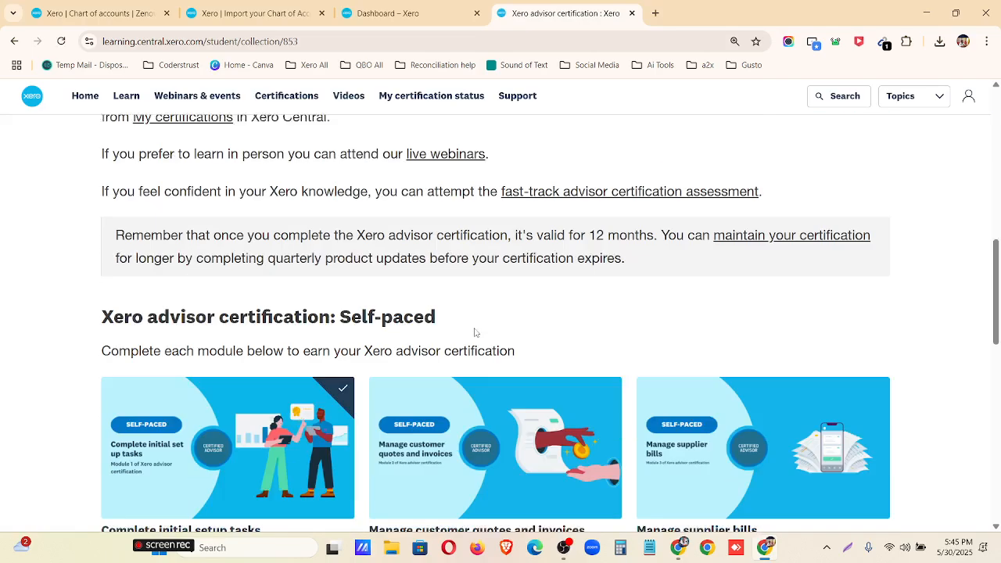
scroll(512, 304, up, 2)
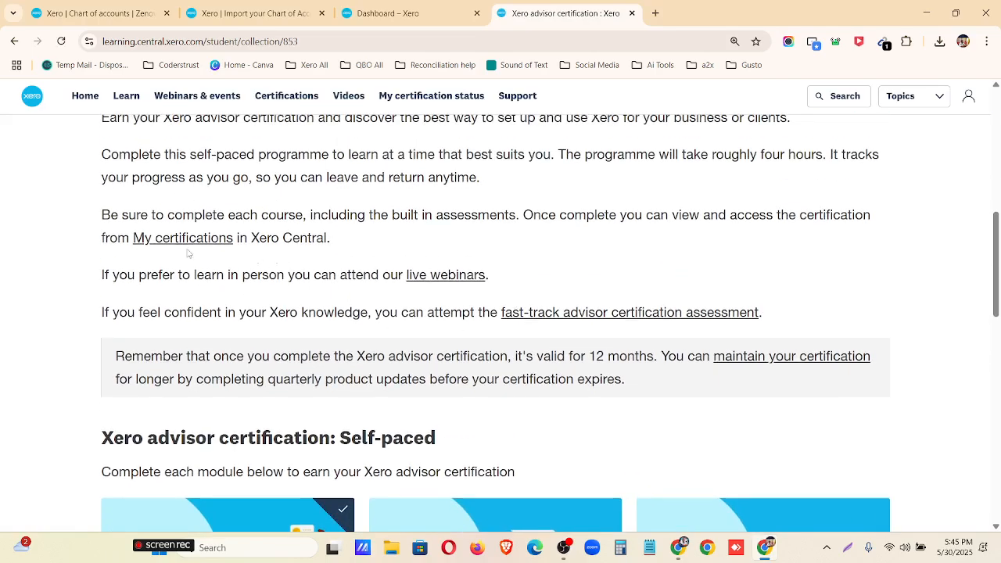
drag(337, 447, 447, 441)
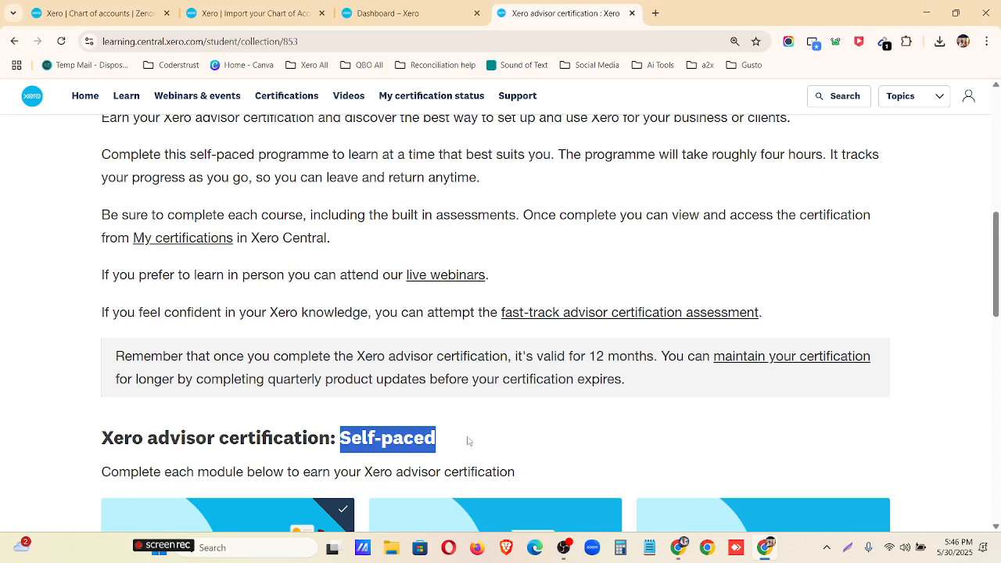
click(469, 442)
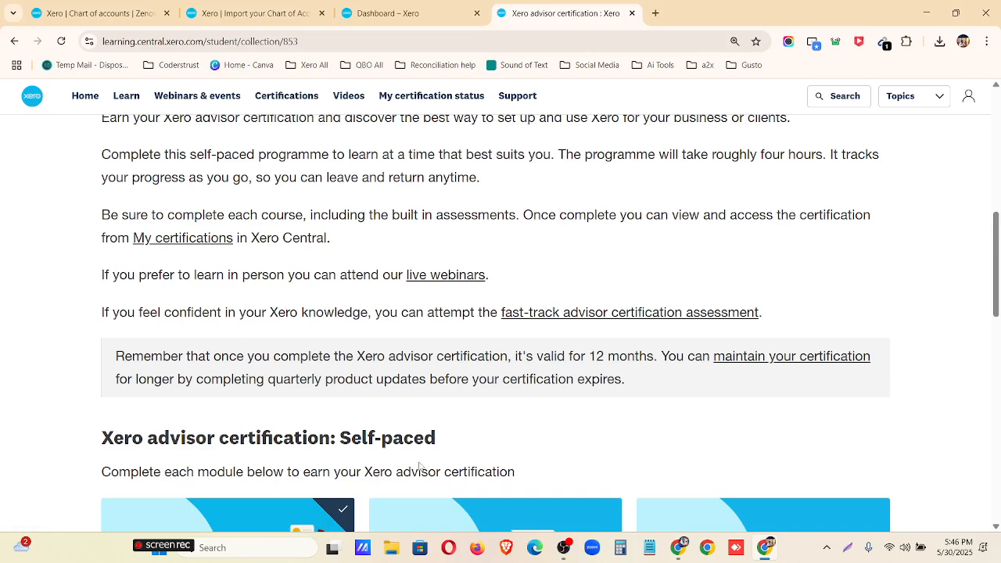
Look through the Zenova Computers Ltd dashboard in Xero, and return to the start of the Xero advisor certification page
click(414, 14)
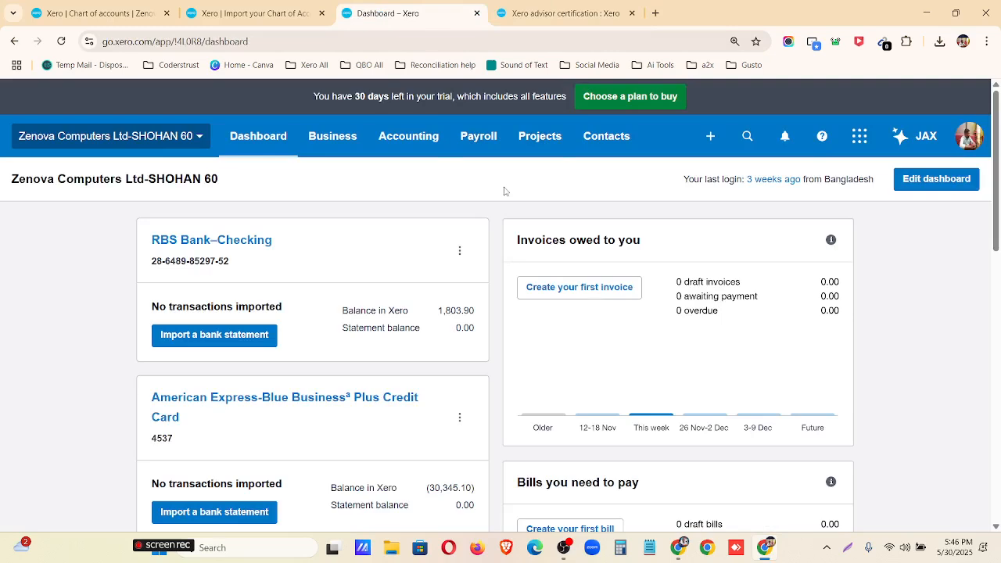
scroll(501, 202, down, 5)
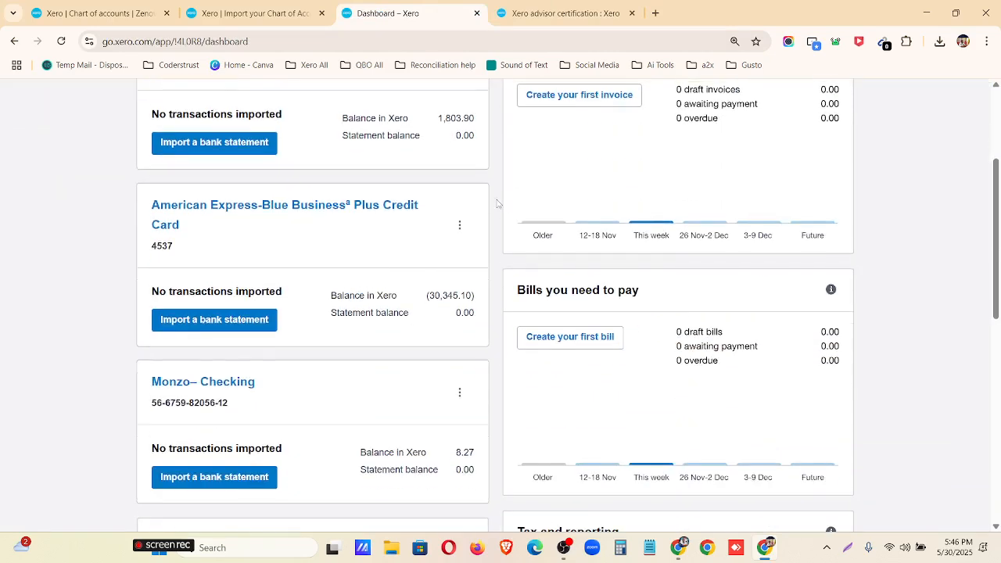
scroll(499, 220, down, 4)
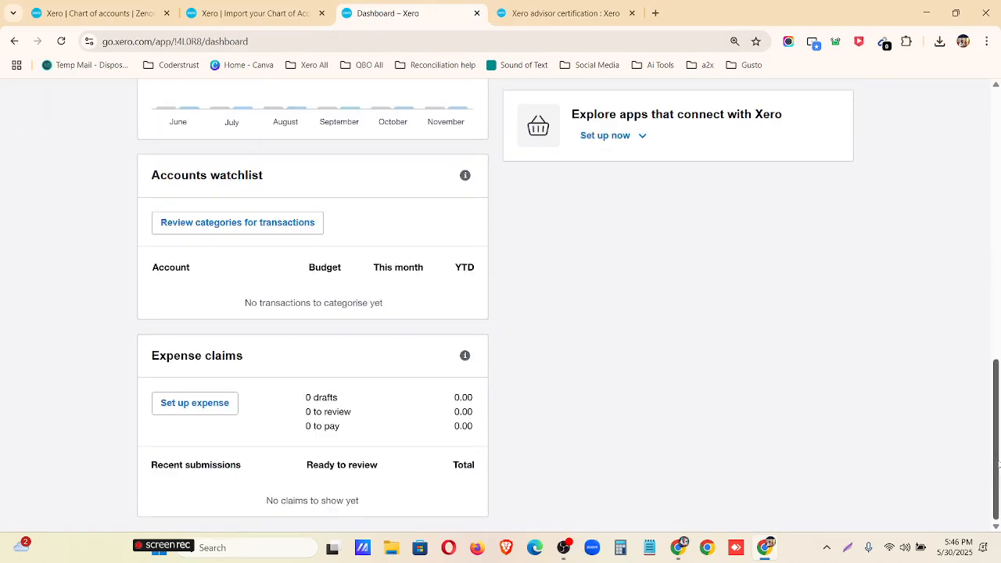
scroll(999, 451, up, 6)
scroll(1000, 451, up, 4)
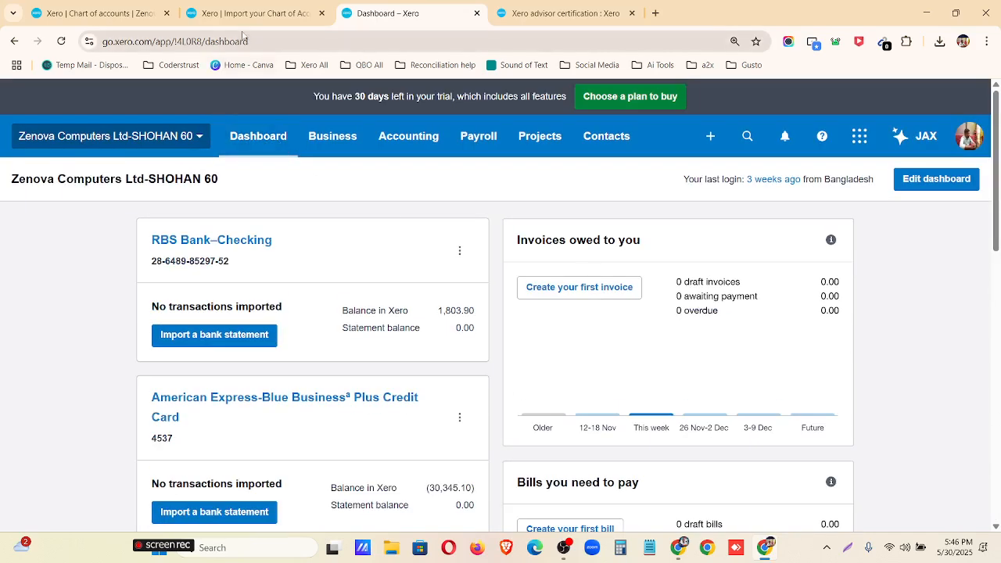
click(557, 13)
scroll(462, 207, up, 8)
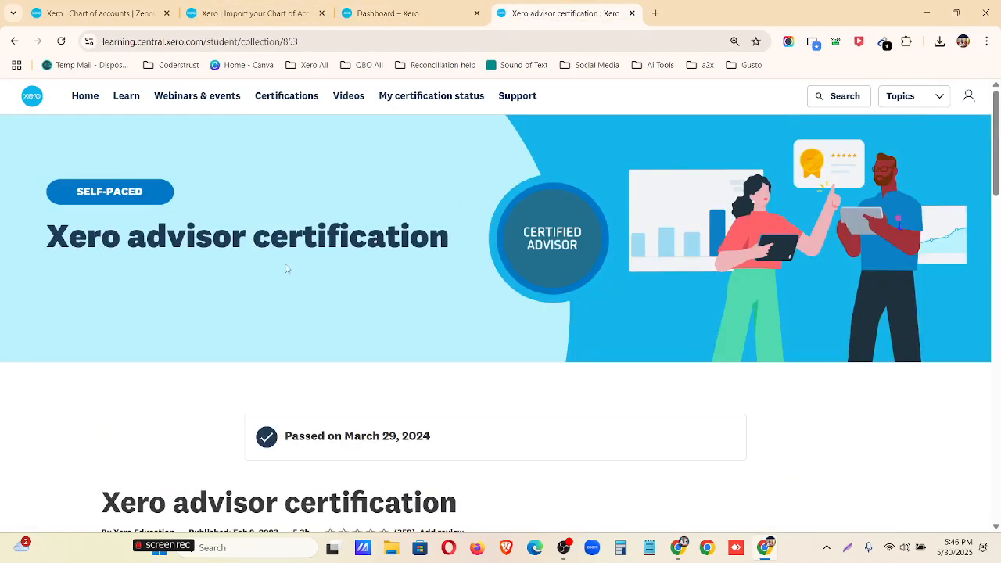